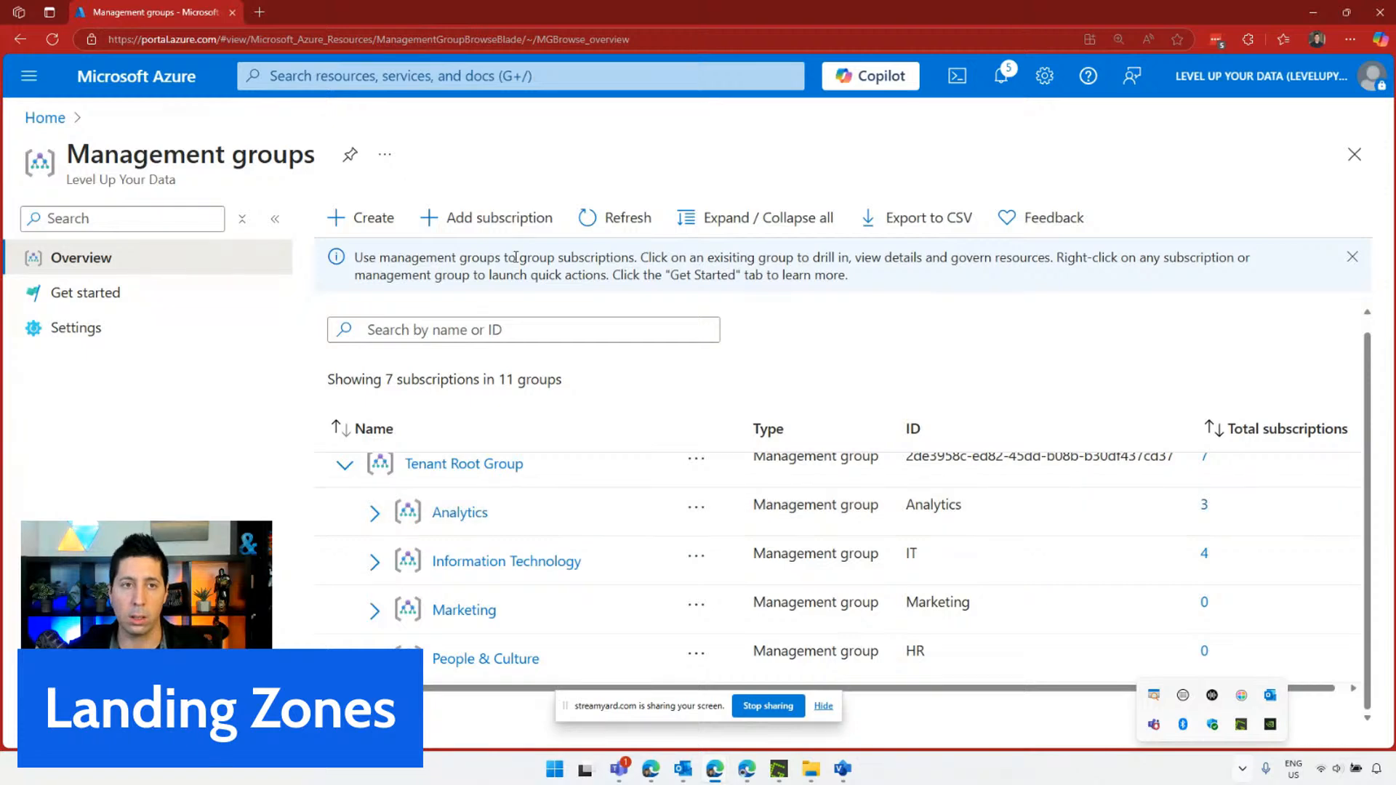
Switch to the Visio enterprise-scale architecture diagram and examine its management groups, subscriptions and landing zones.
key("alt+Tab")
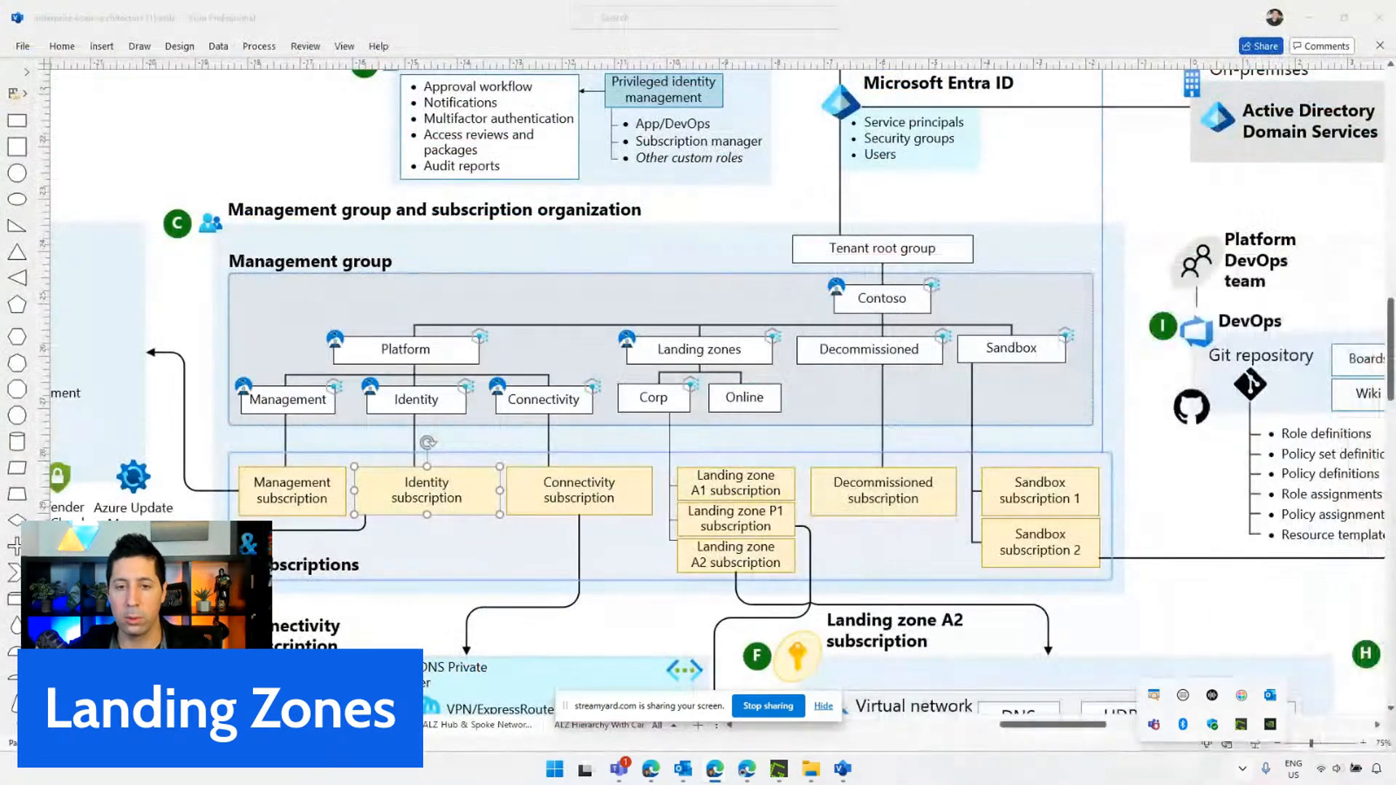
scroll(704, 238, "up", 5)
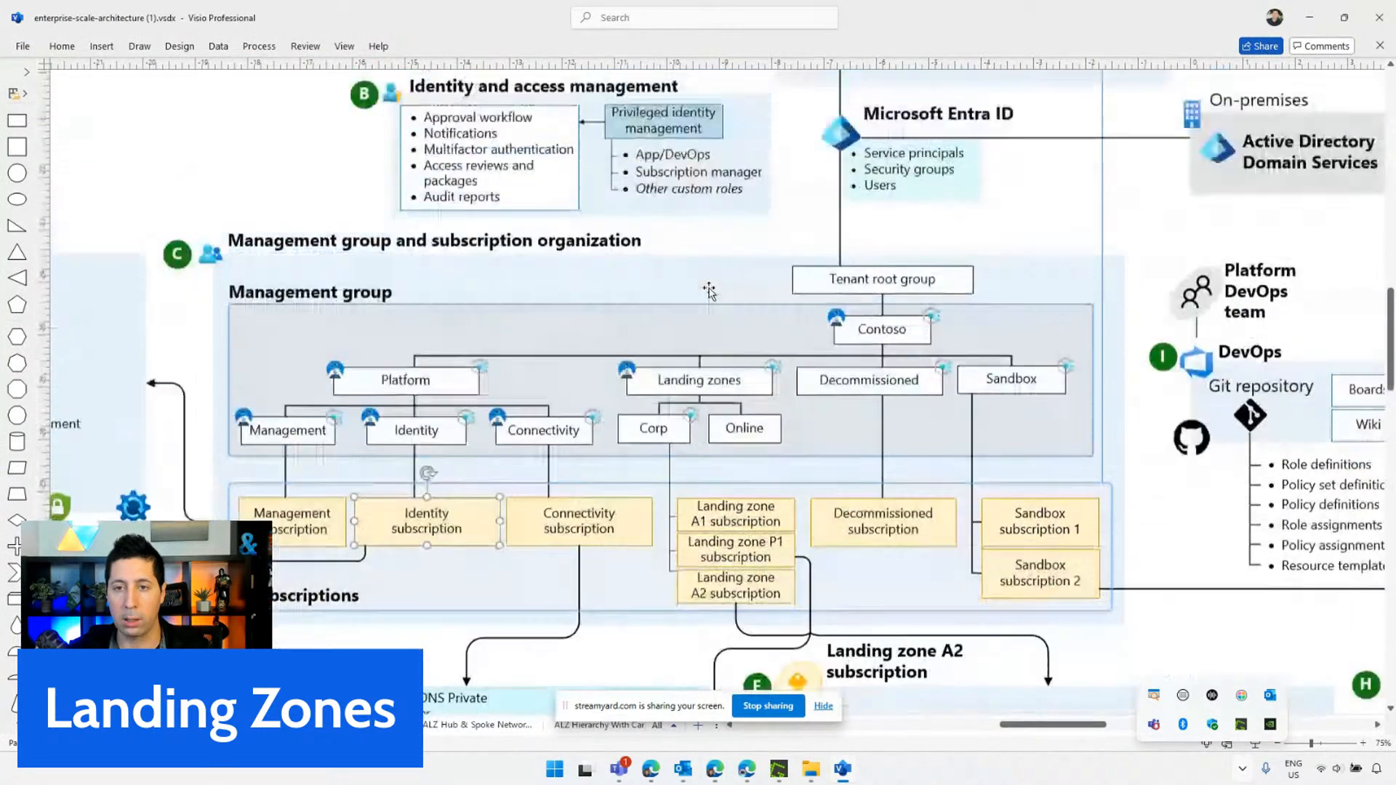
scroll(727, 240, "down", 1)
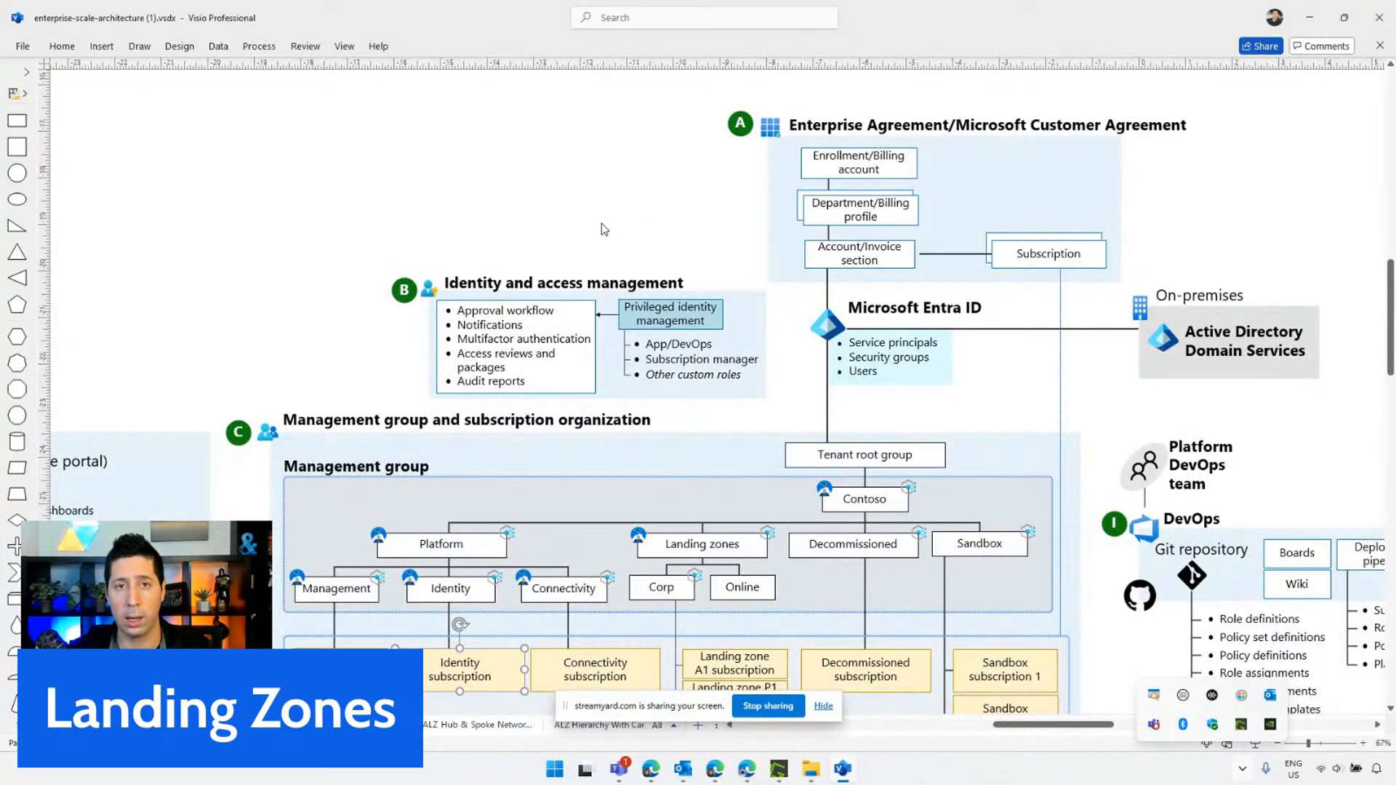
scroll(711, 240, "down", 8)
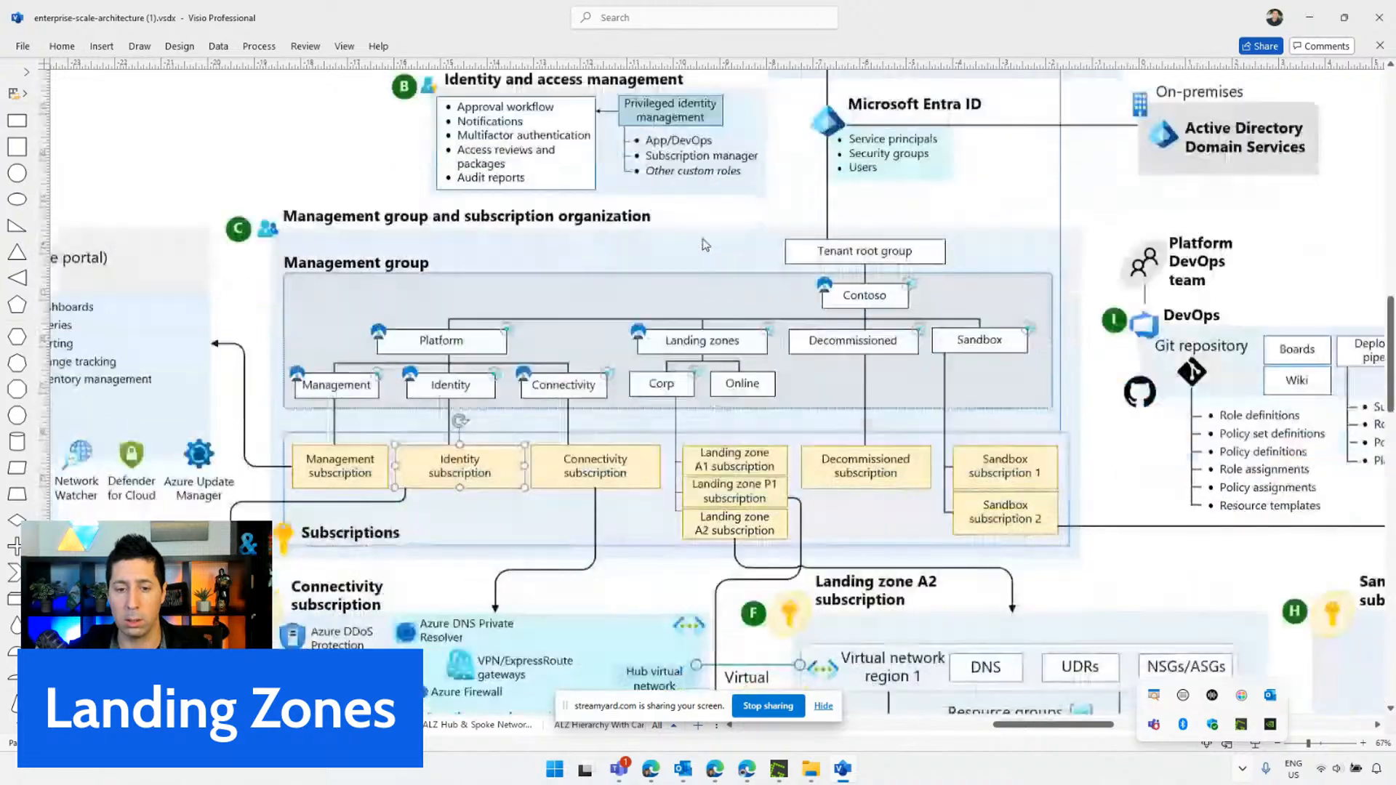
scroll(698, 248, "down", 3)
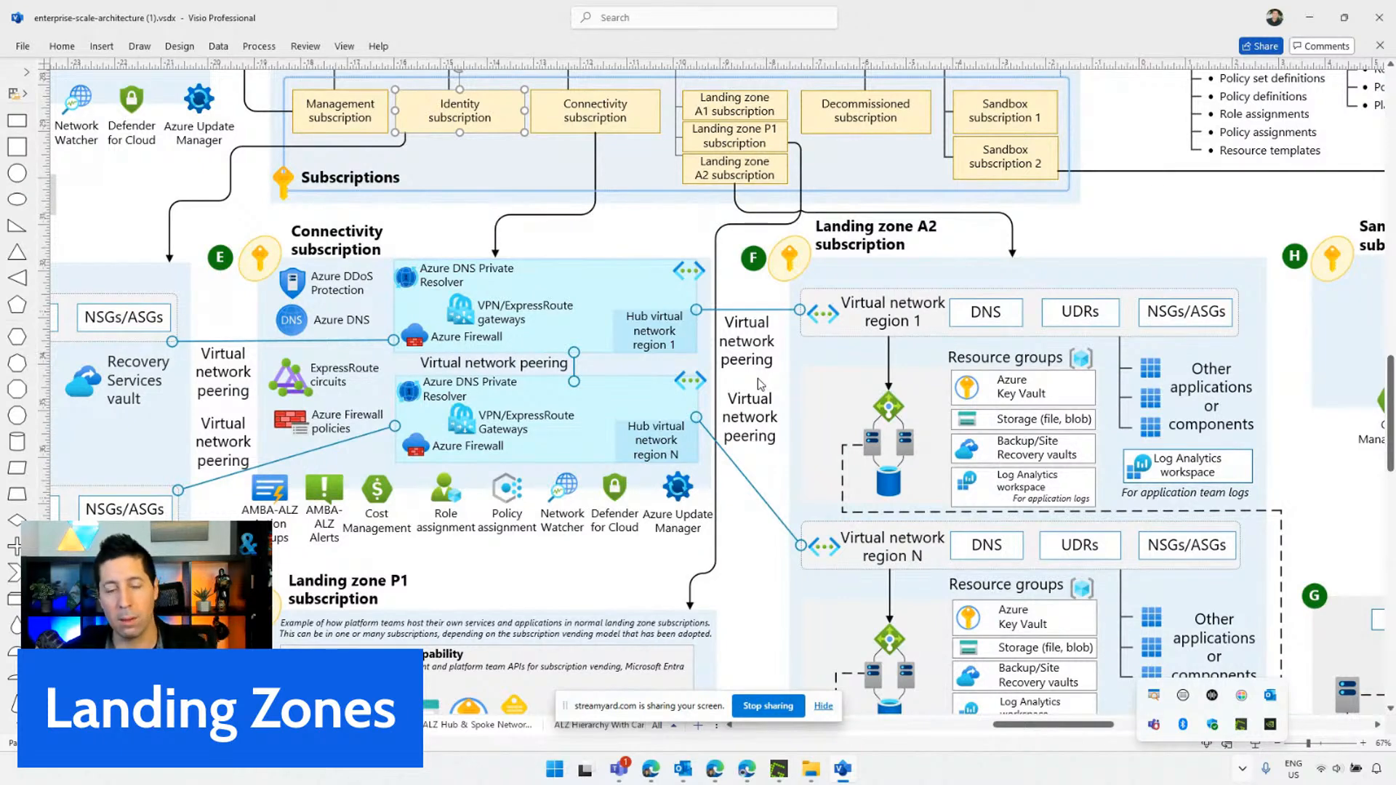
scroll(758, 378, "up", 2)
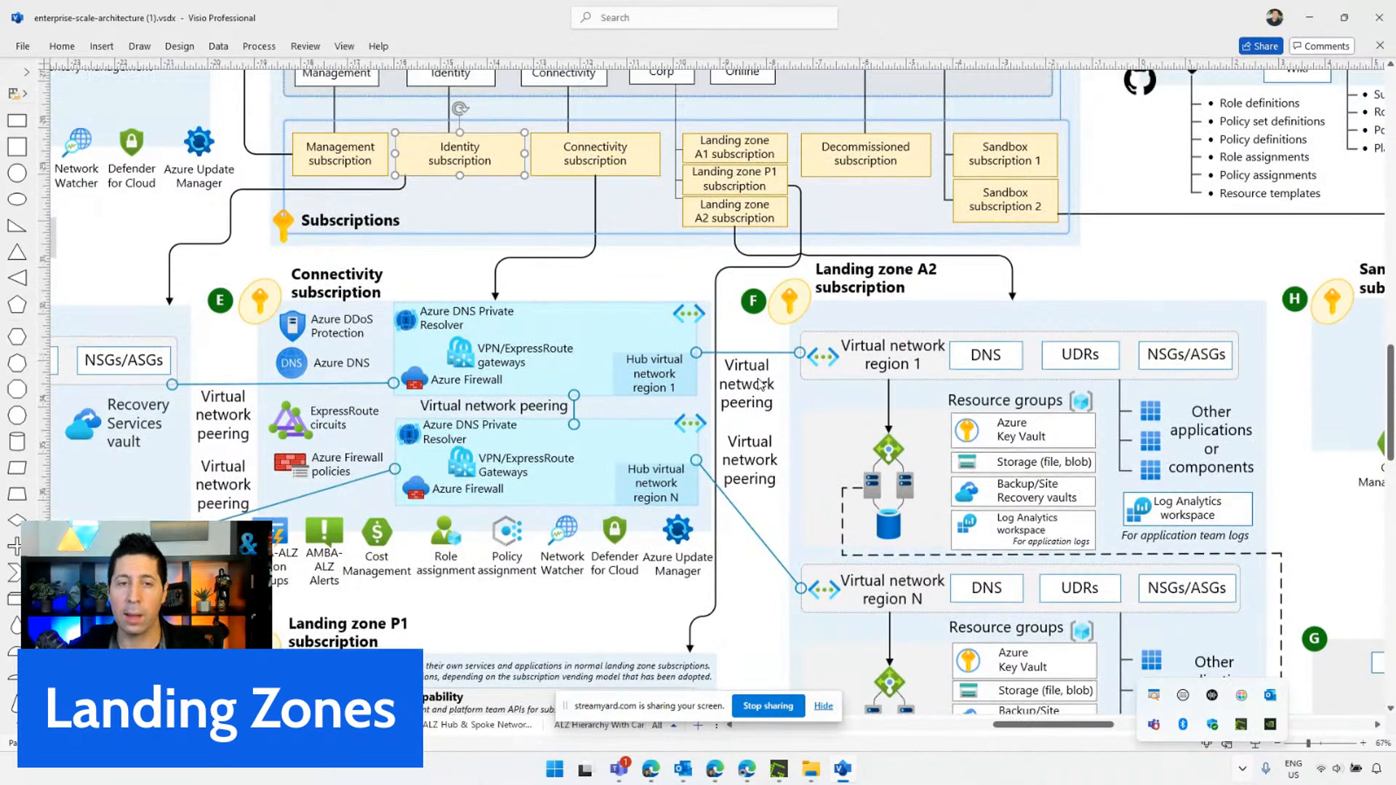
scroll(757, 378, "up", 3)
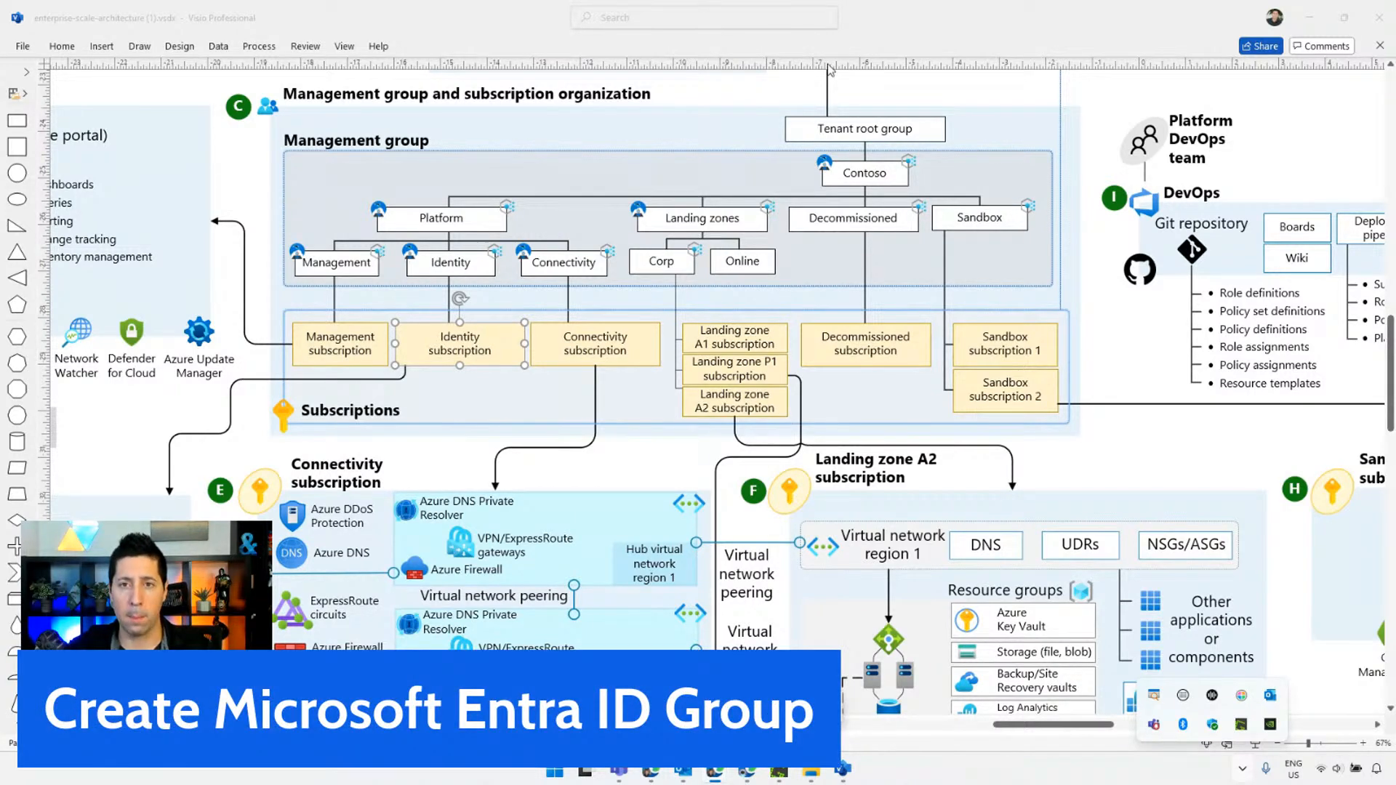
Switch to the Groups overview of the Azure portal in the browser and start a new group.
double_click(913, 18)
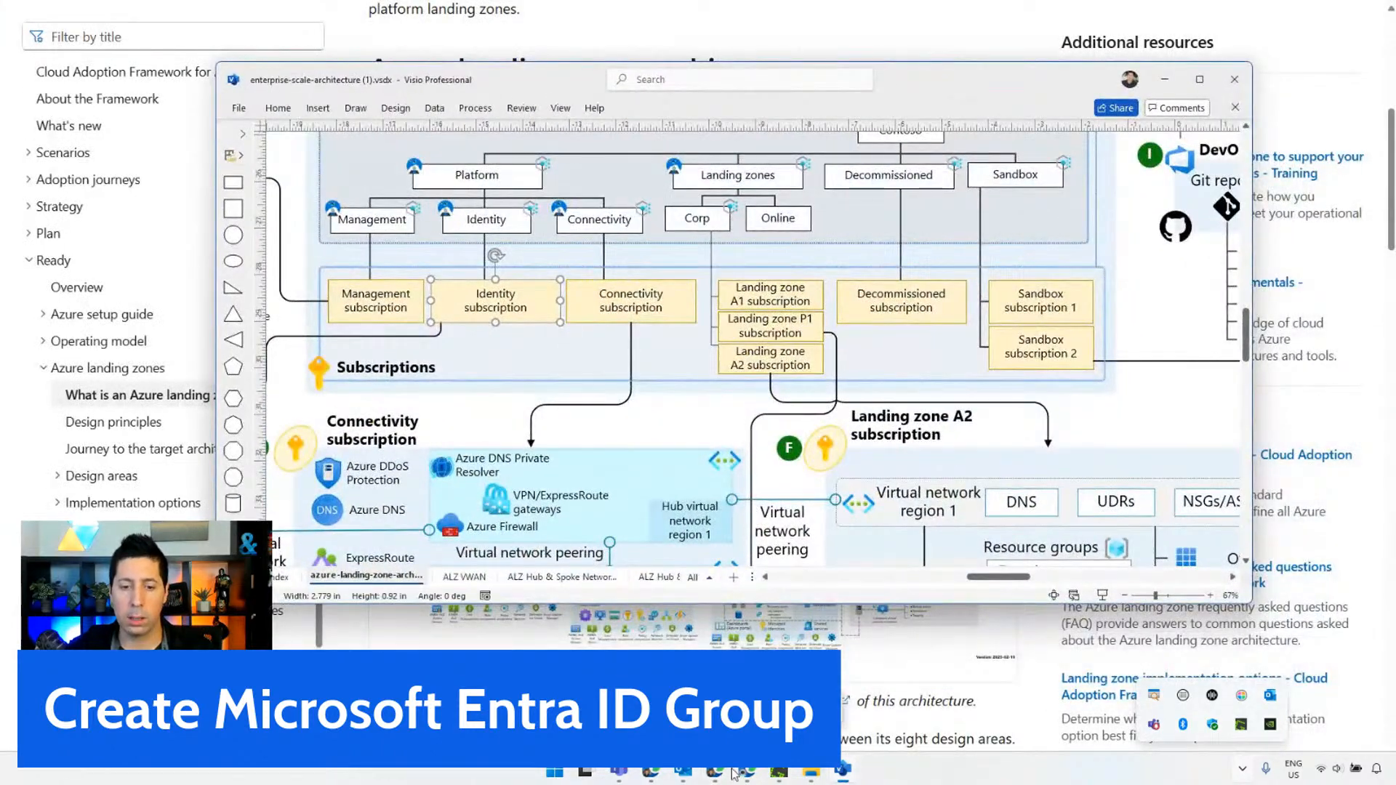
mouse_move(741, 773)
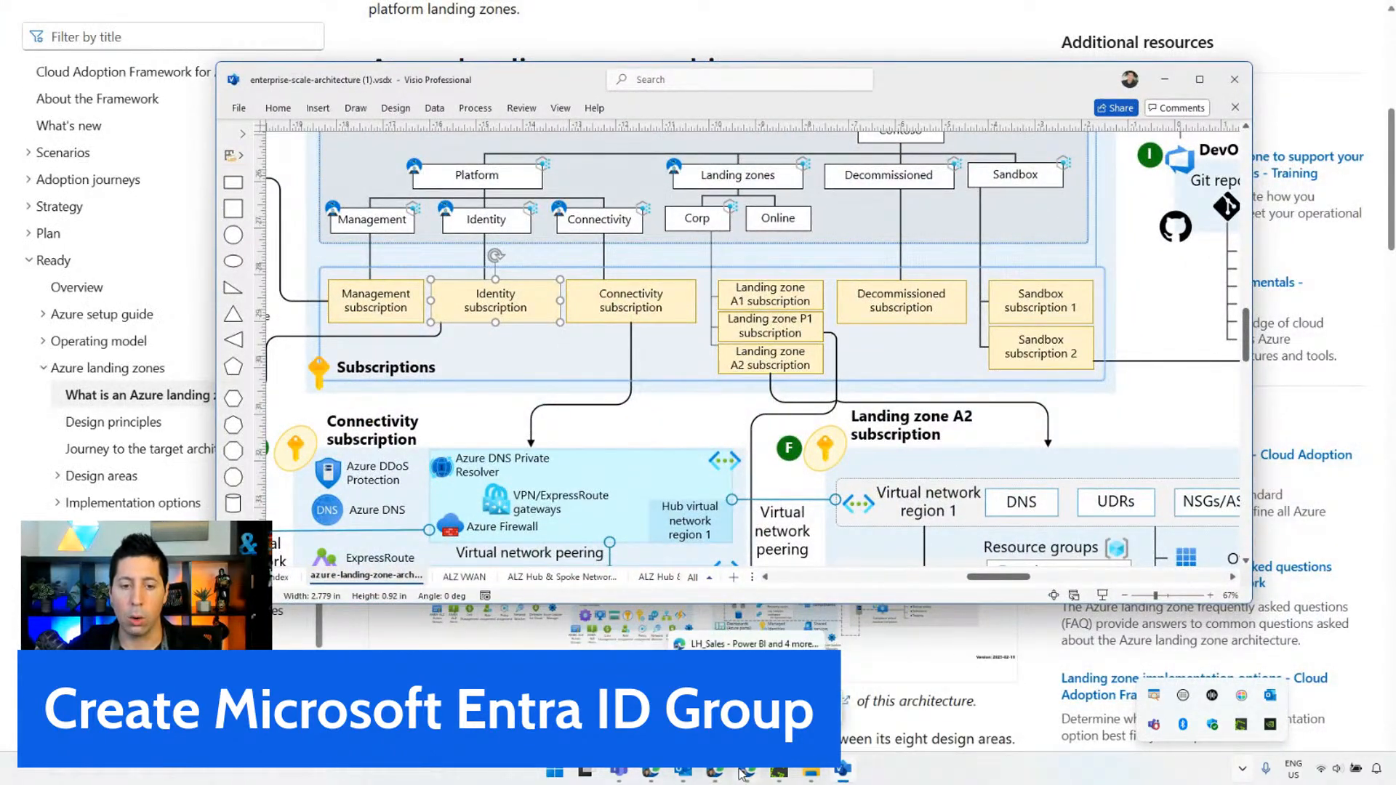
mouse_move(648, 776)
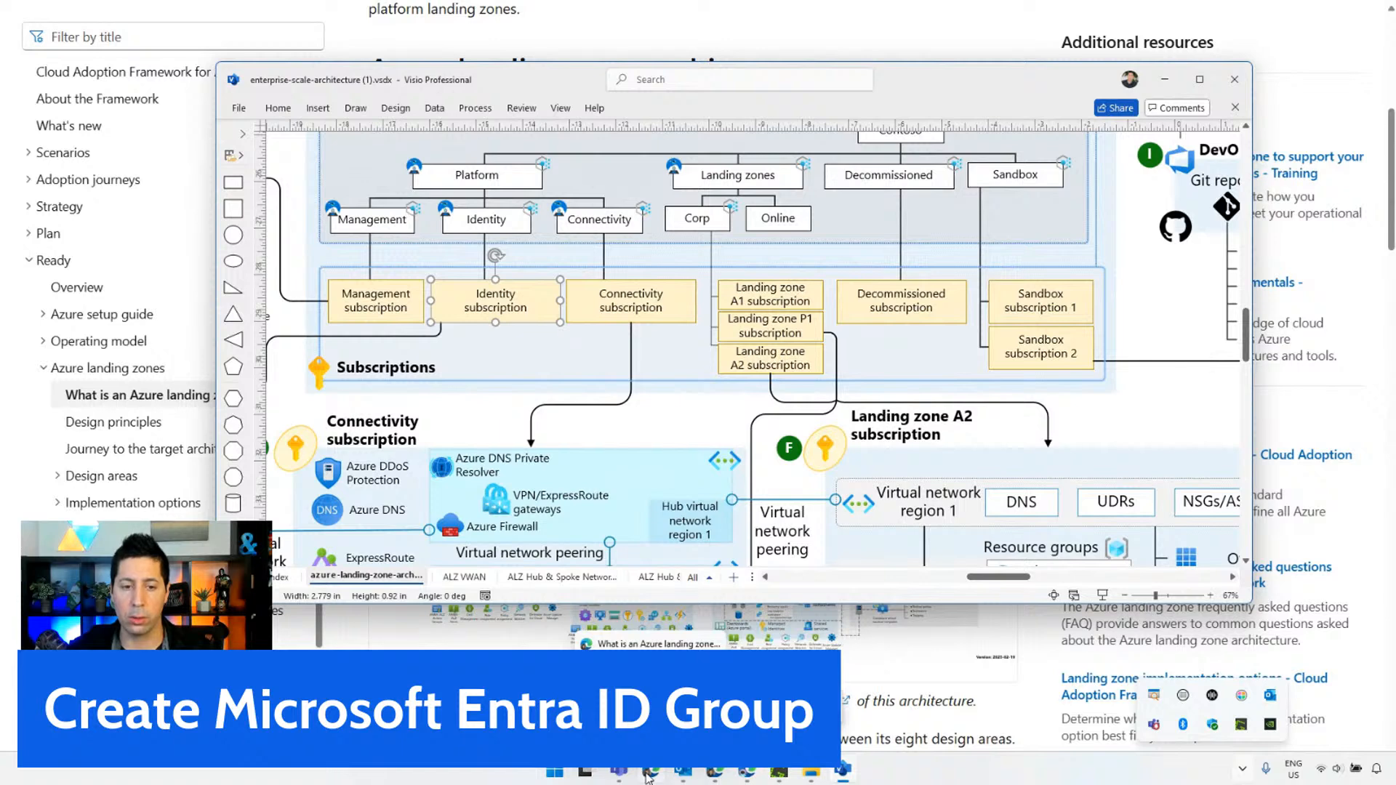
left_click(648, 776)
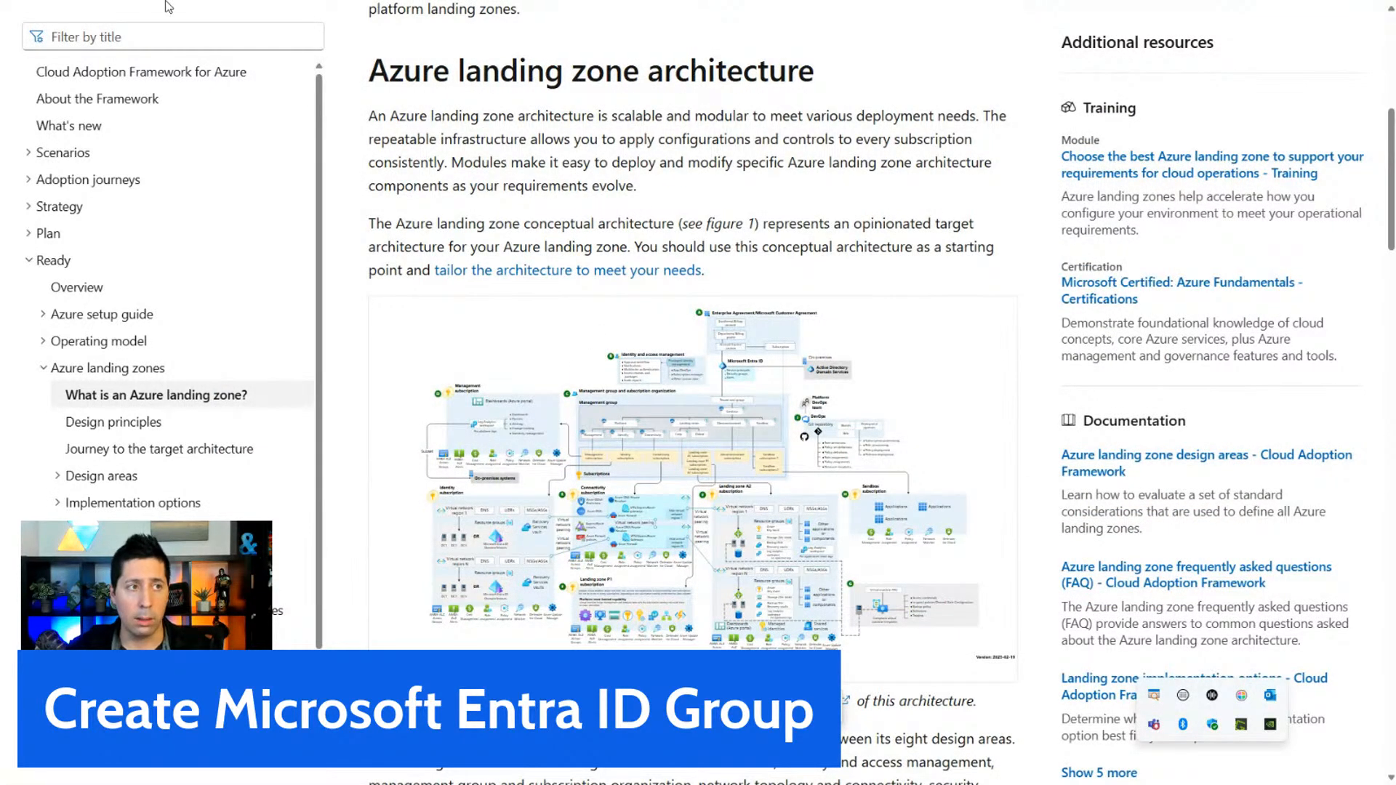
mouse_move(168, 7)
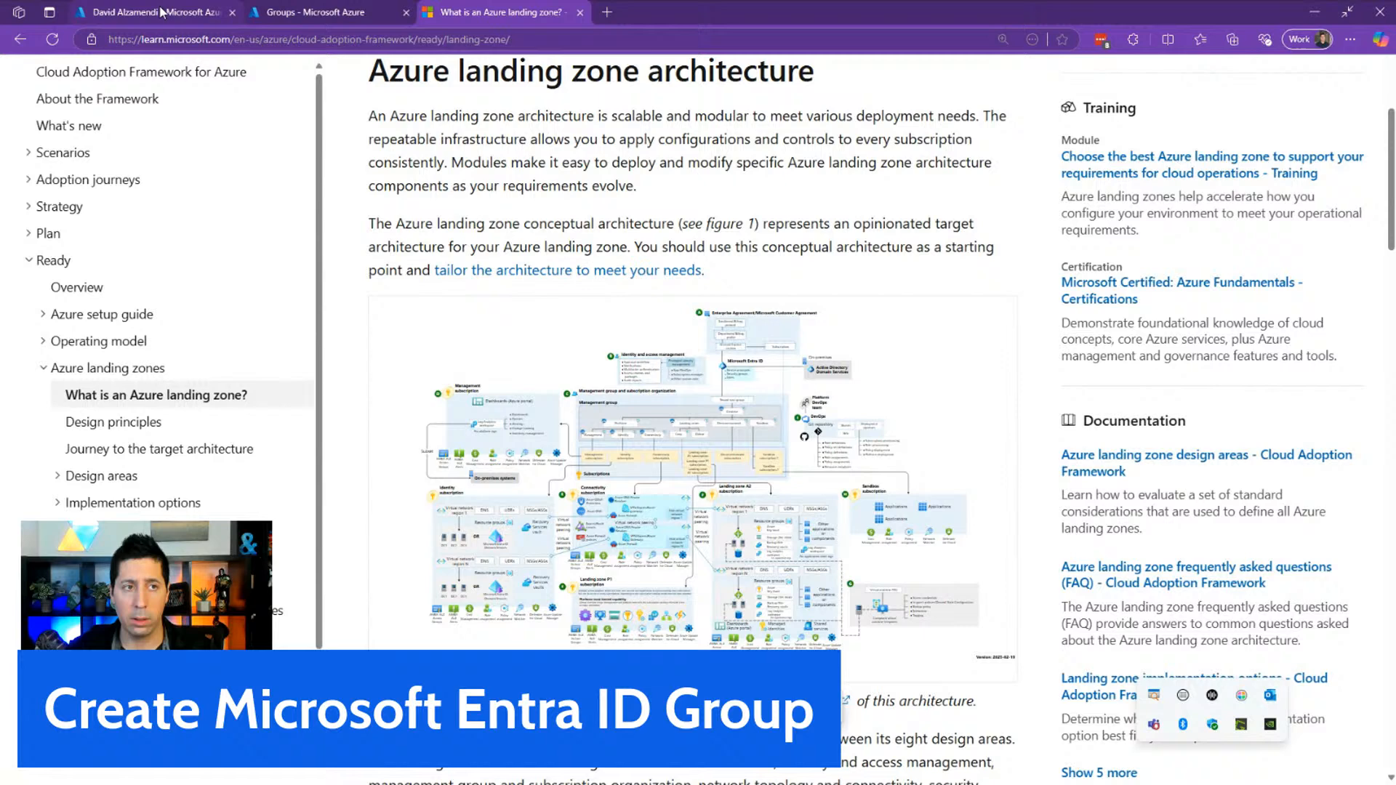
left_click(287, 12)
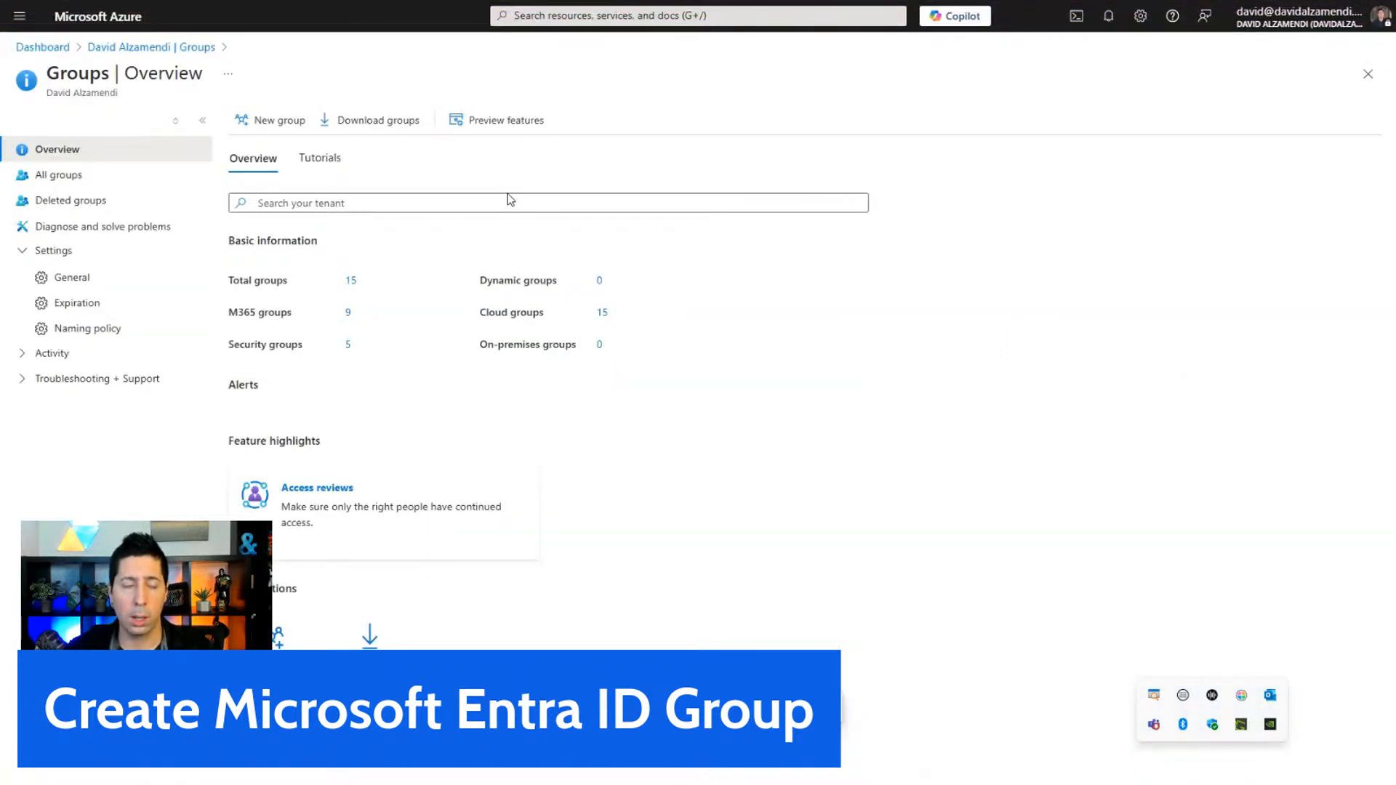
left_click(273, 123)
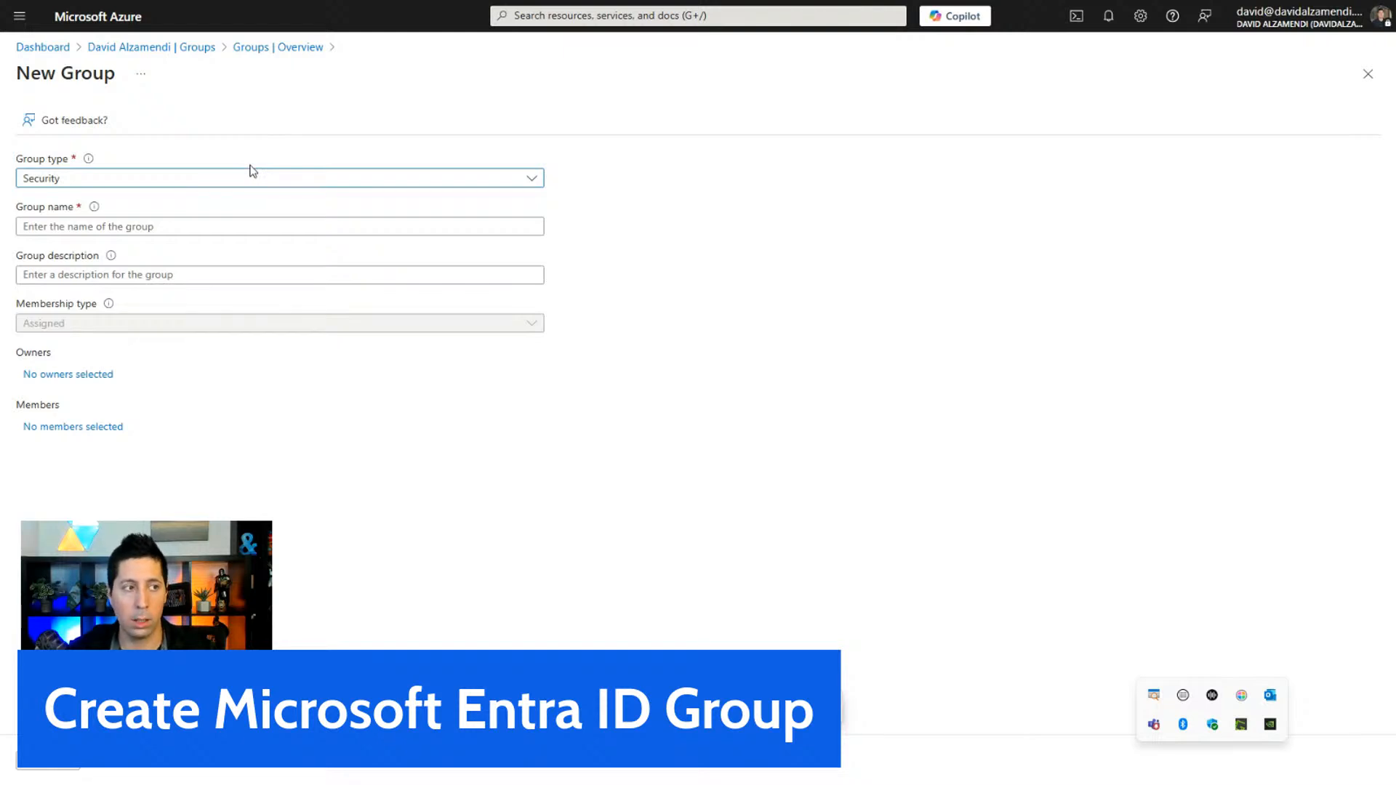
Name the new security group Fabric Developers.
left_click(215, 225)
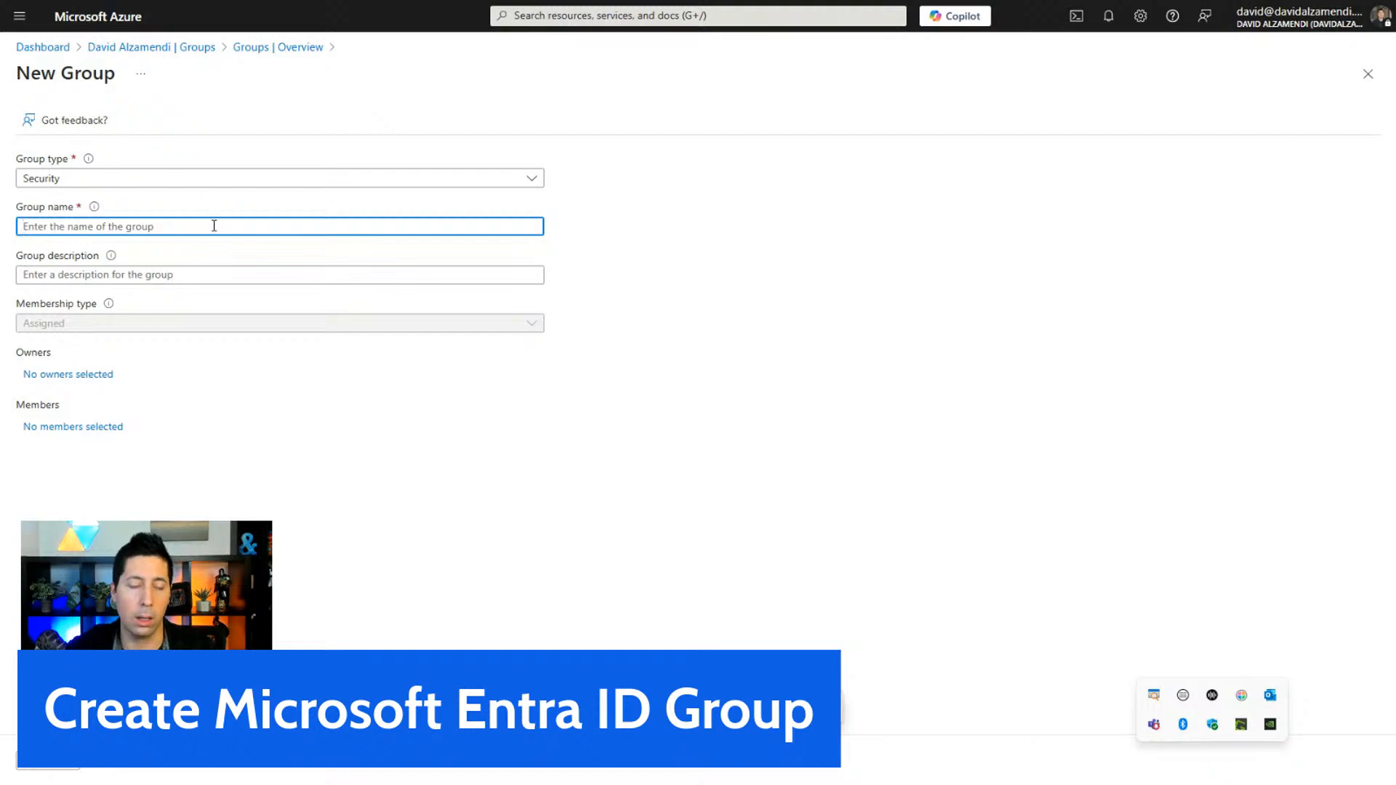
type("Fabric")
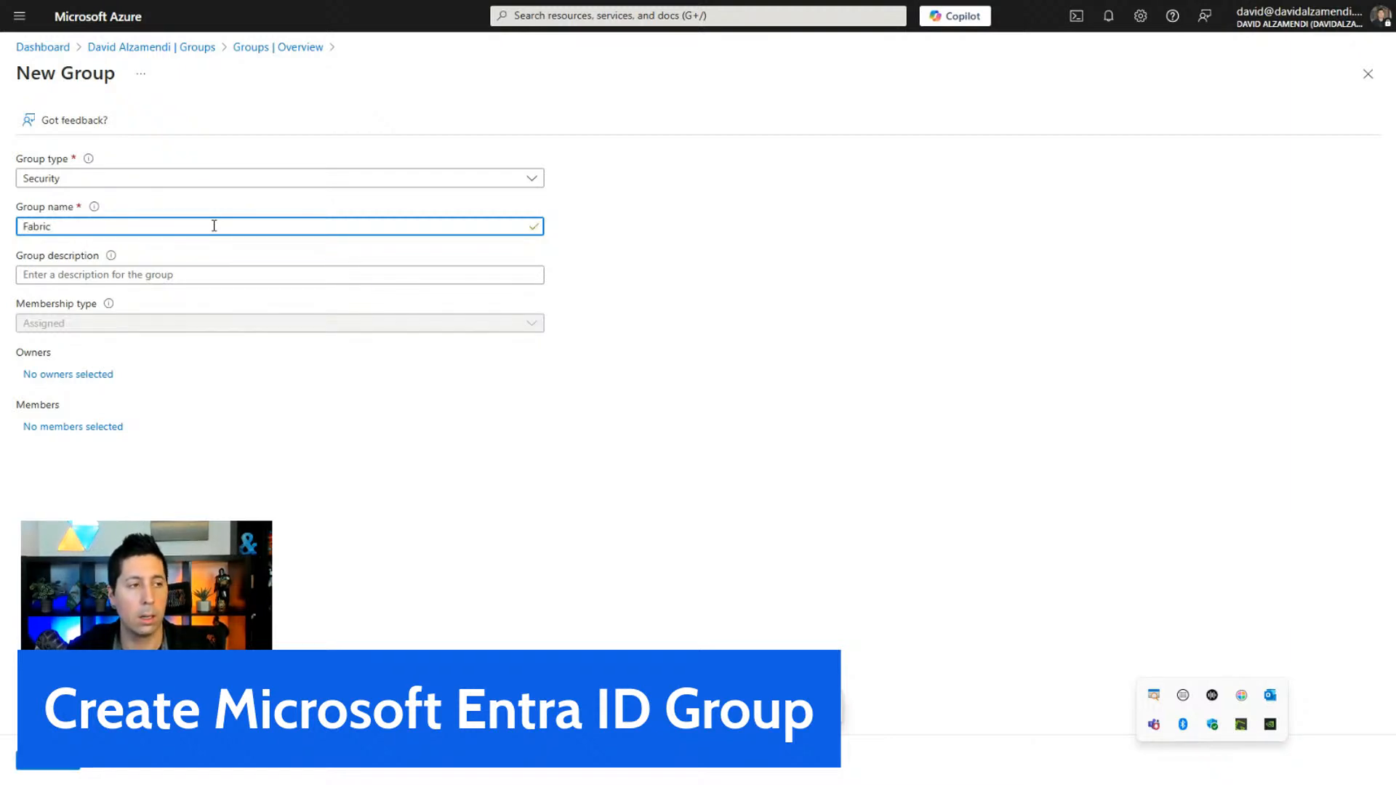
key("ctrl+a")
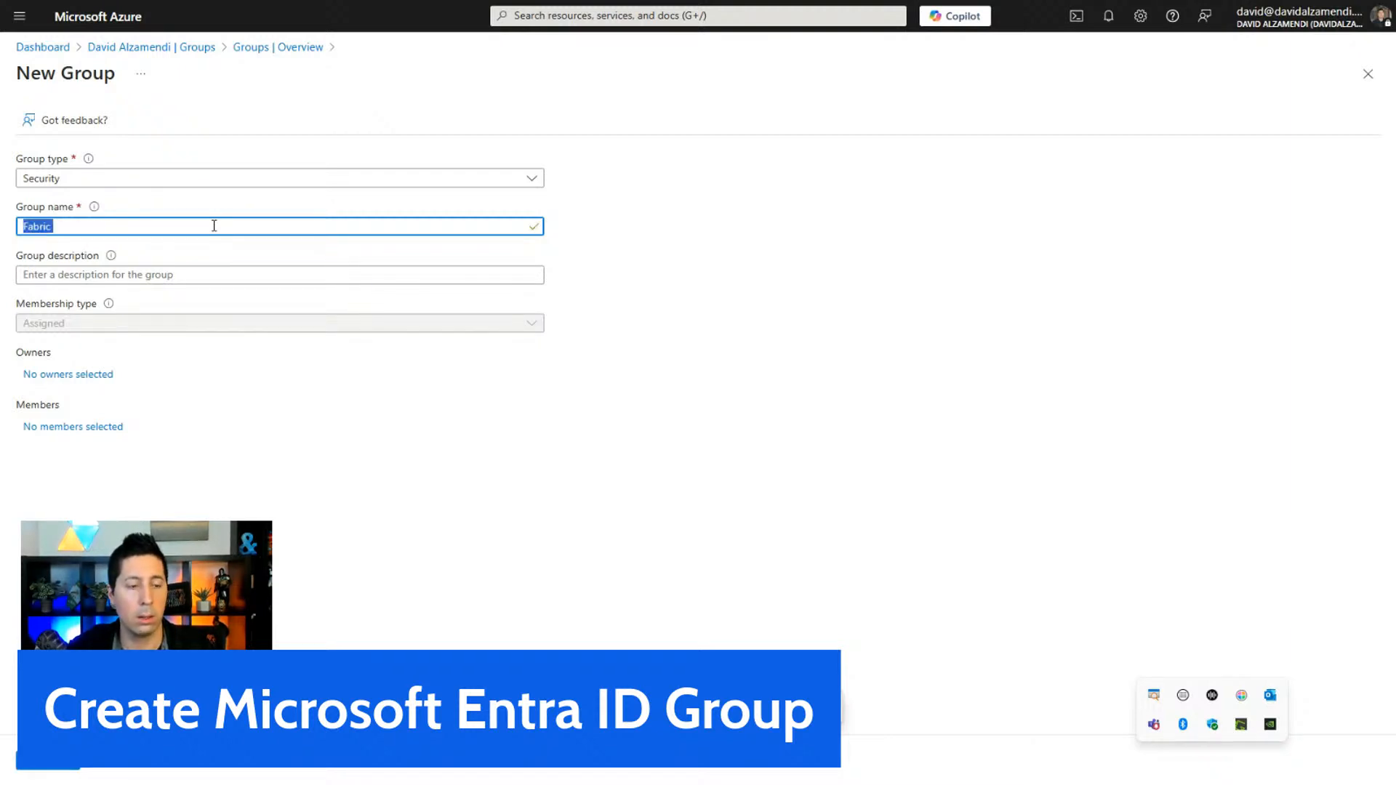
type("Developers")
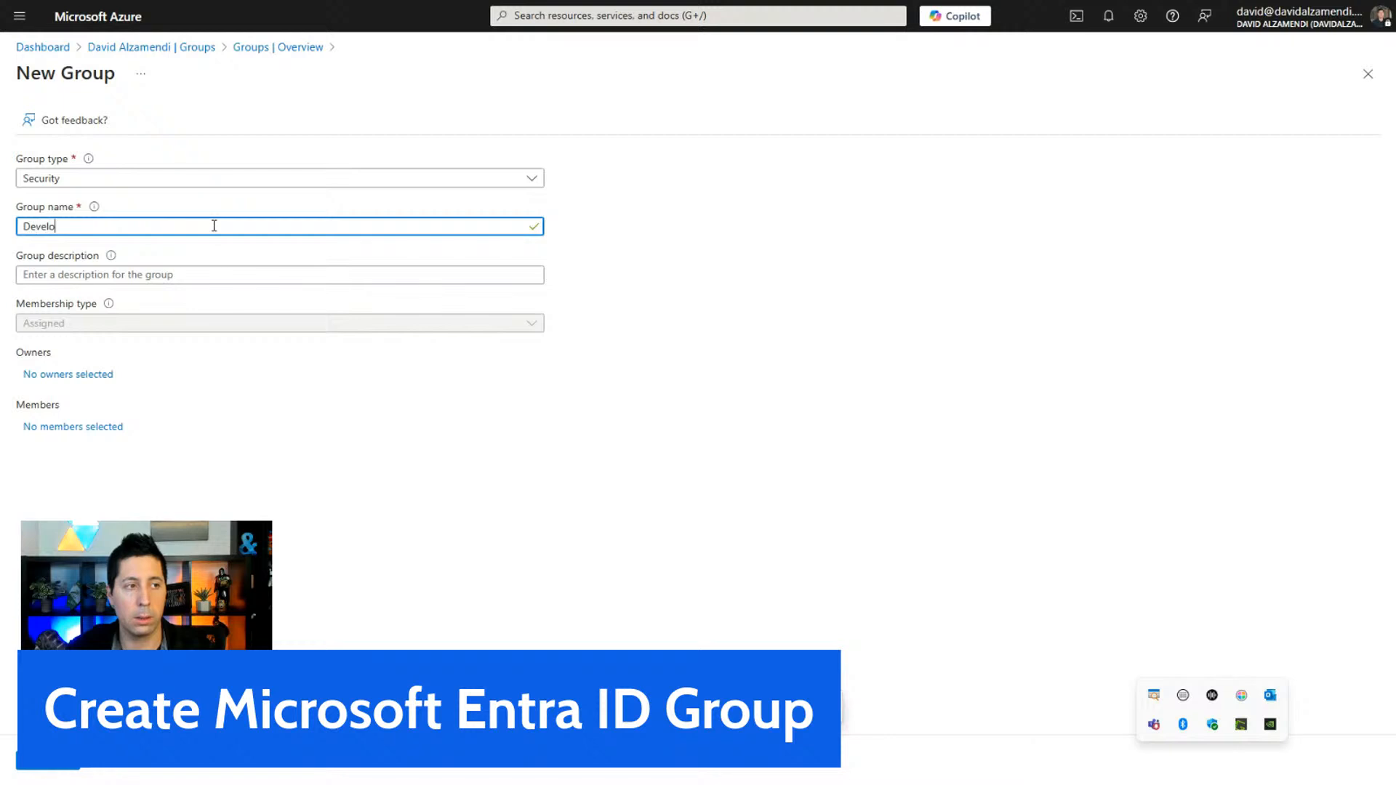
key("Home")
type("Fabri")
key("BackSpace")
key("BackSpace")
key("BackSpace")
key("BackSpace")
key("BackSpace")
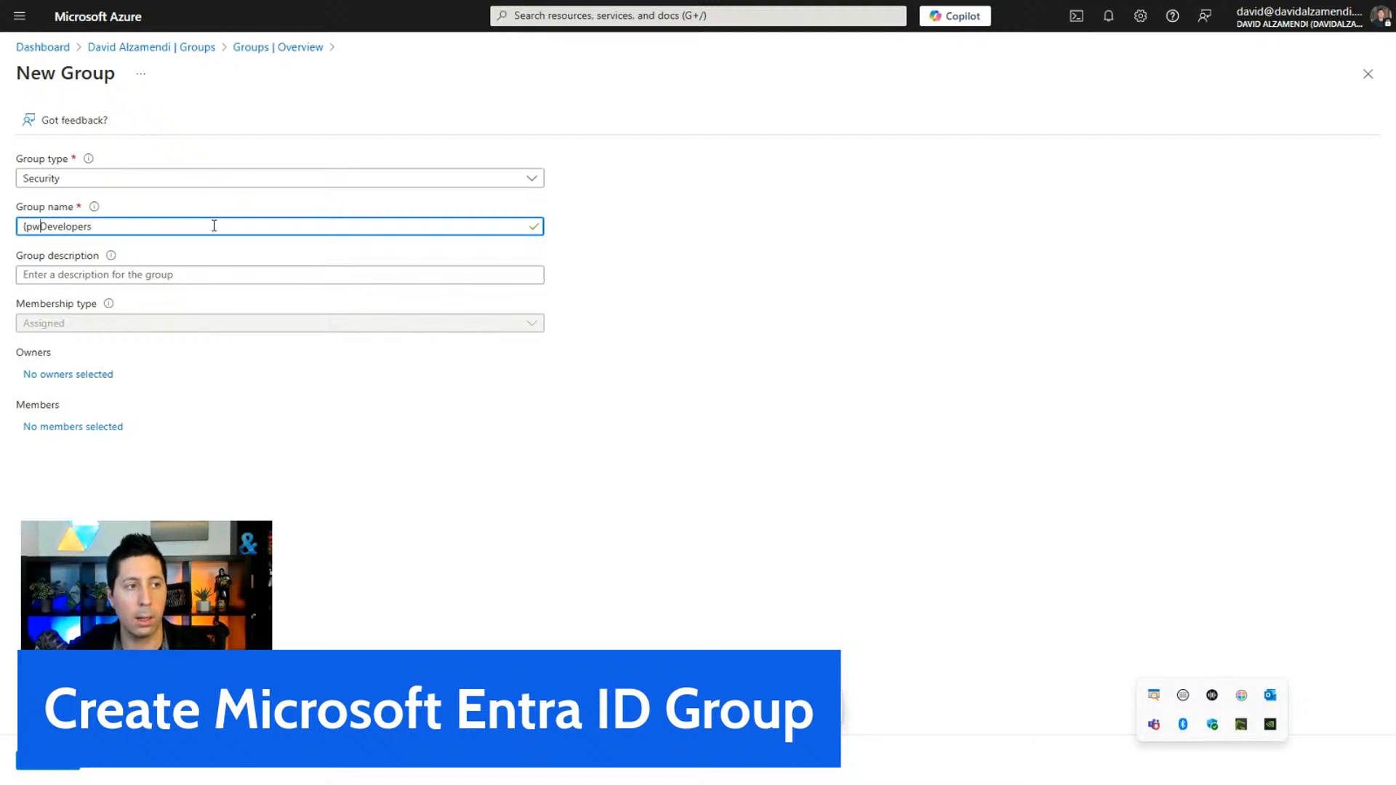
type("Power BI")
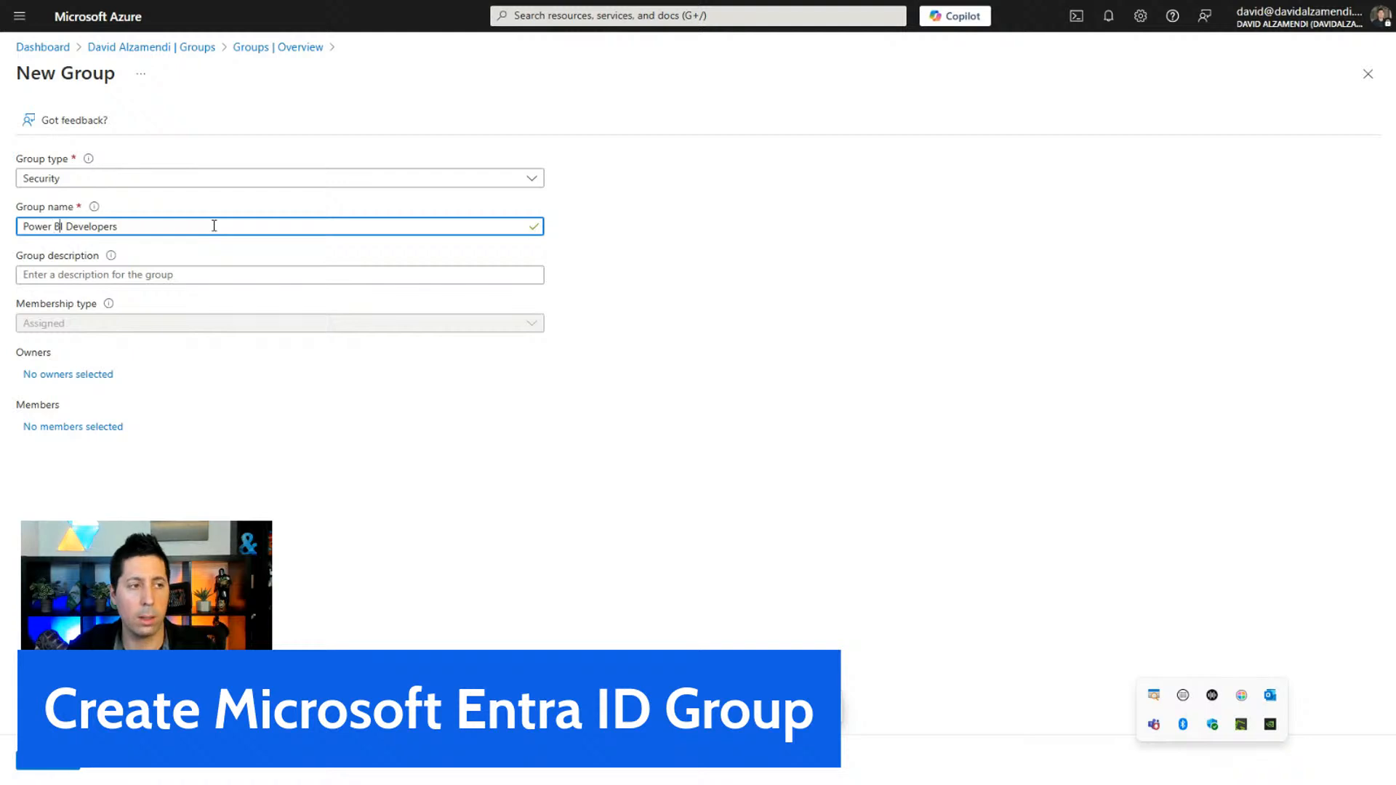
key("shift+Home")
type("Fabric")
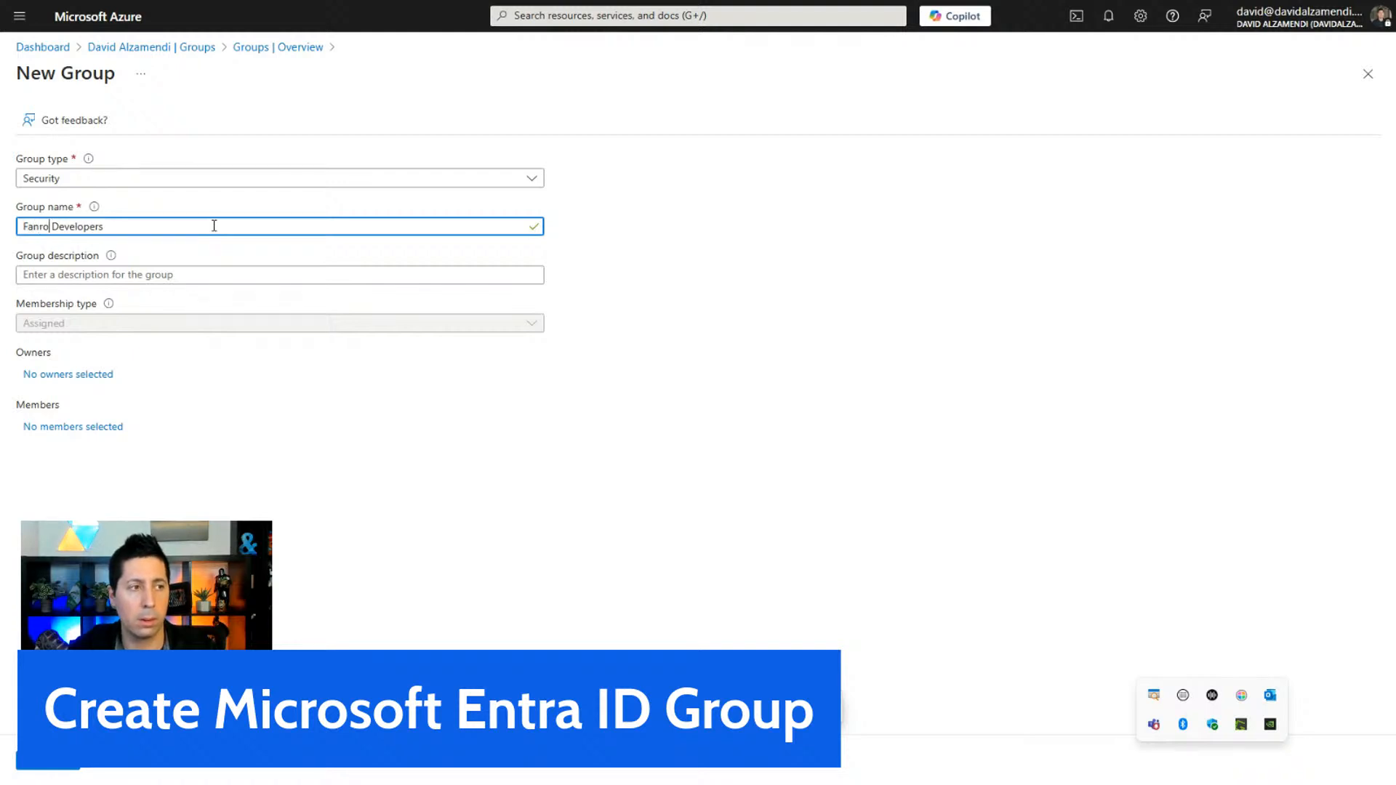
key("BackSpace")
key("BackSpace")
key("BackSpace")
key("BackSpace")
type("bric")
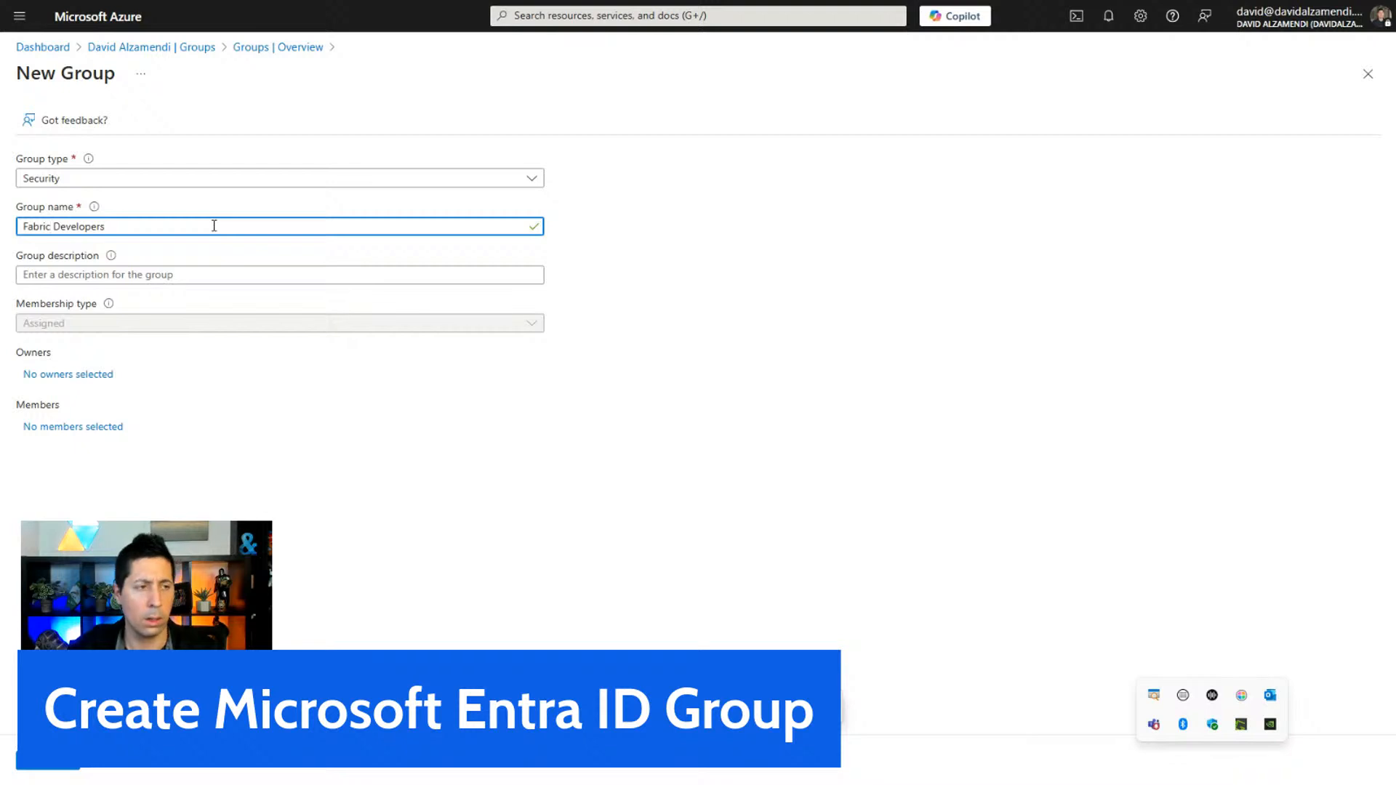
key("ctrl+a")
Describe the group as "Developers who will create Microsoft Fabric resources." and create it.
left_click(166, 275)
key("ctrl+plus")
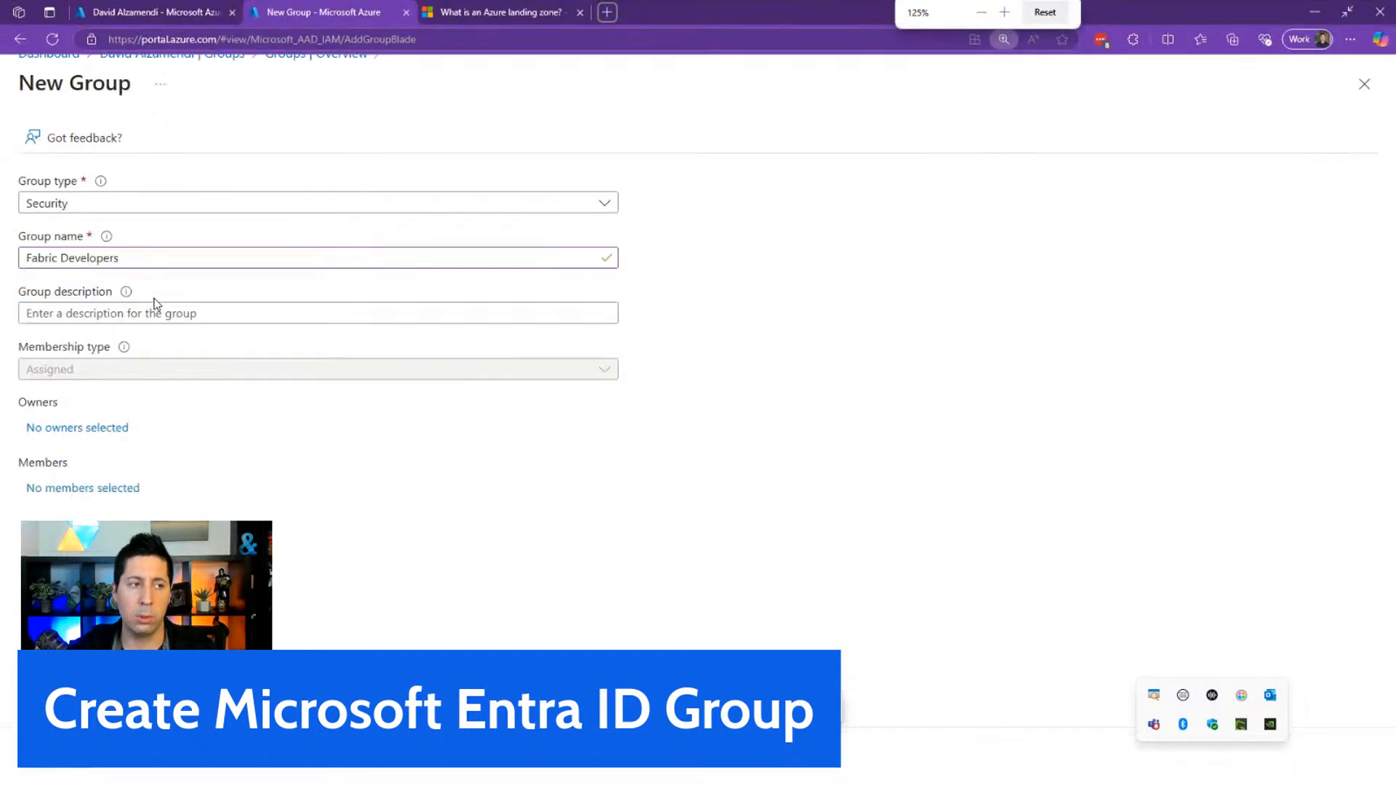
left_click(163, 313)
type("Develope")
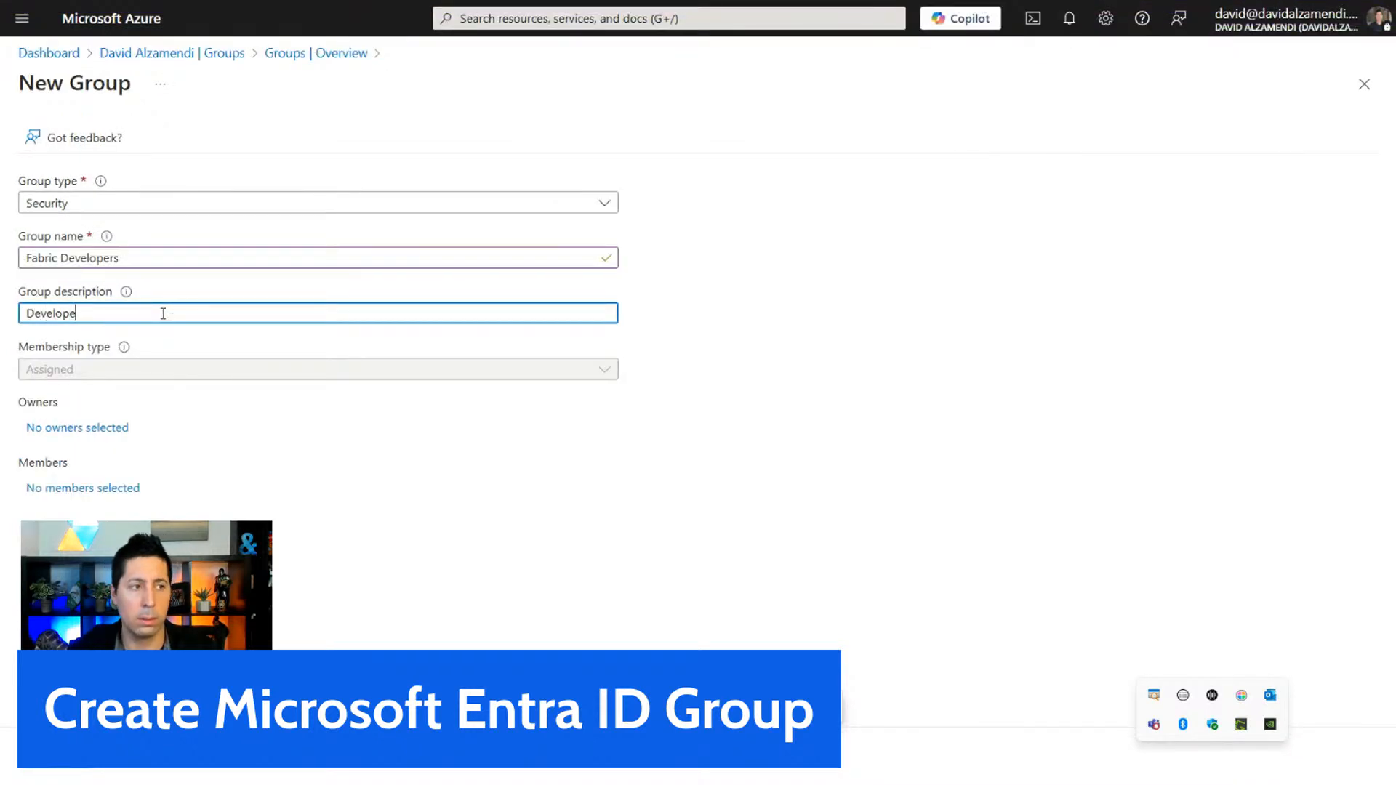
type("rs who will crea")
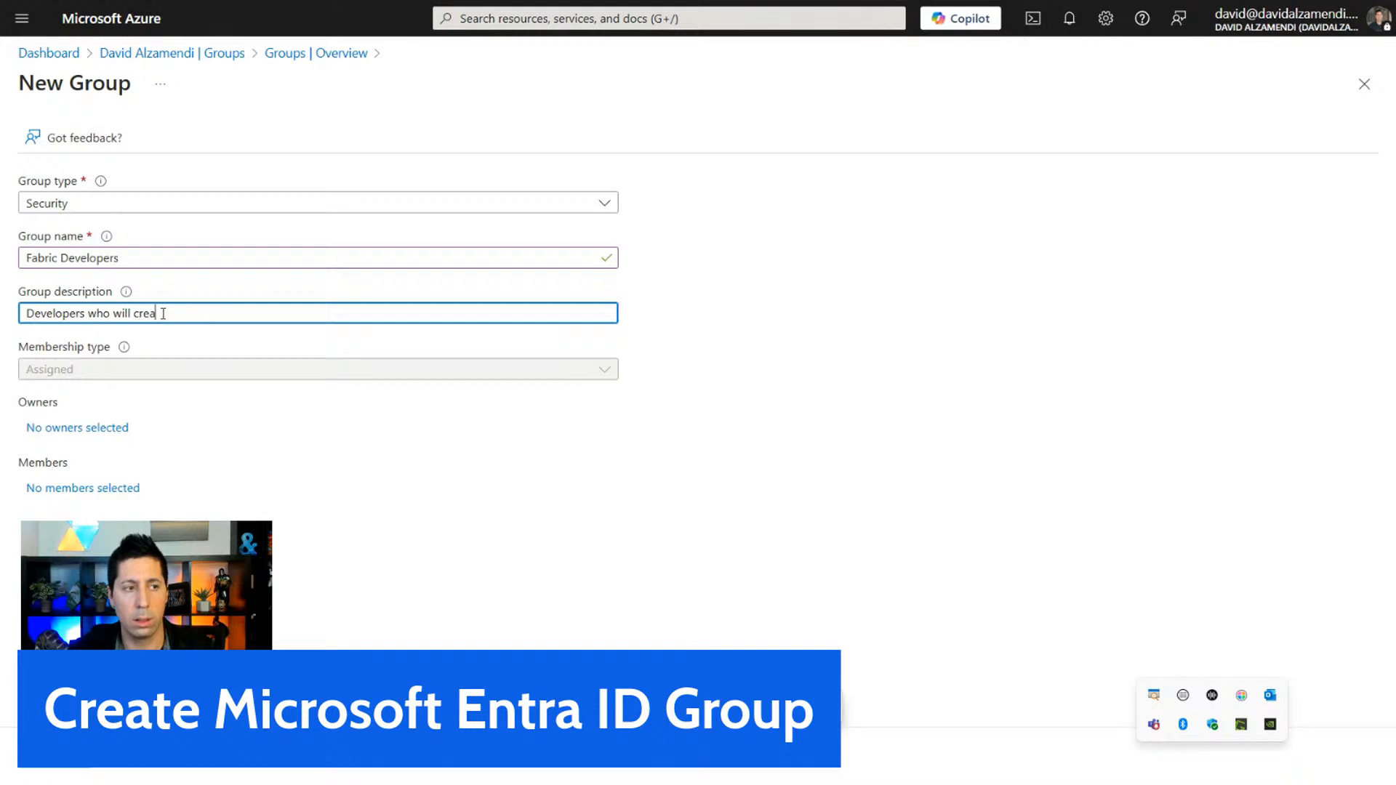
type("te Microso")
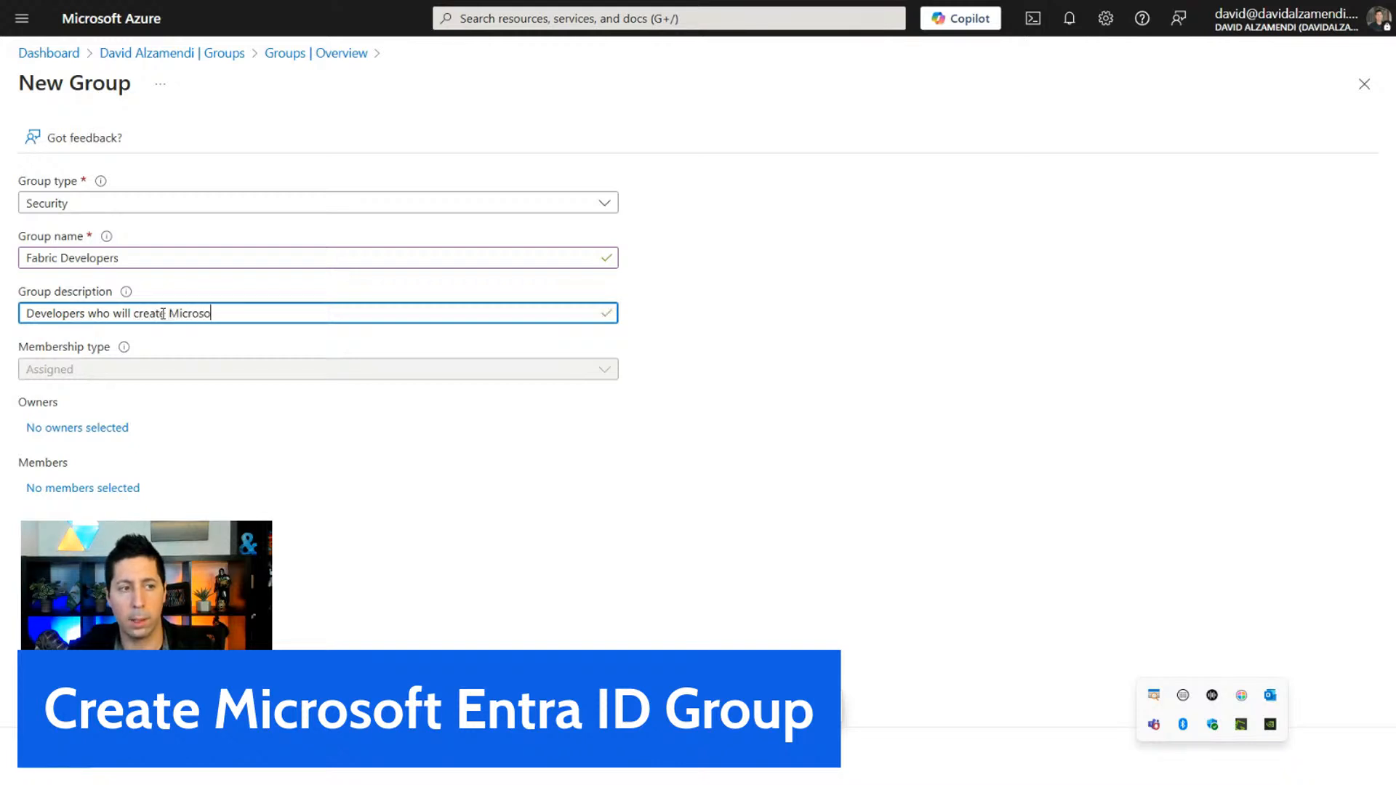
type("ft Fabric res")
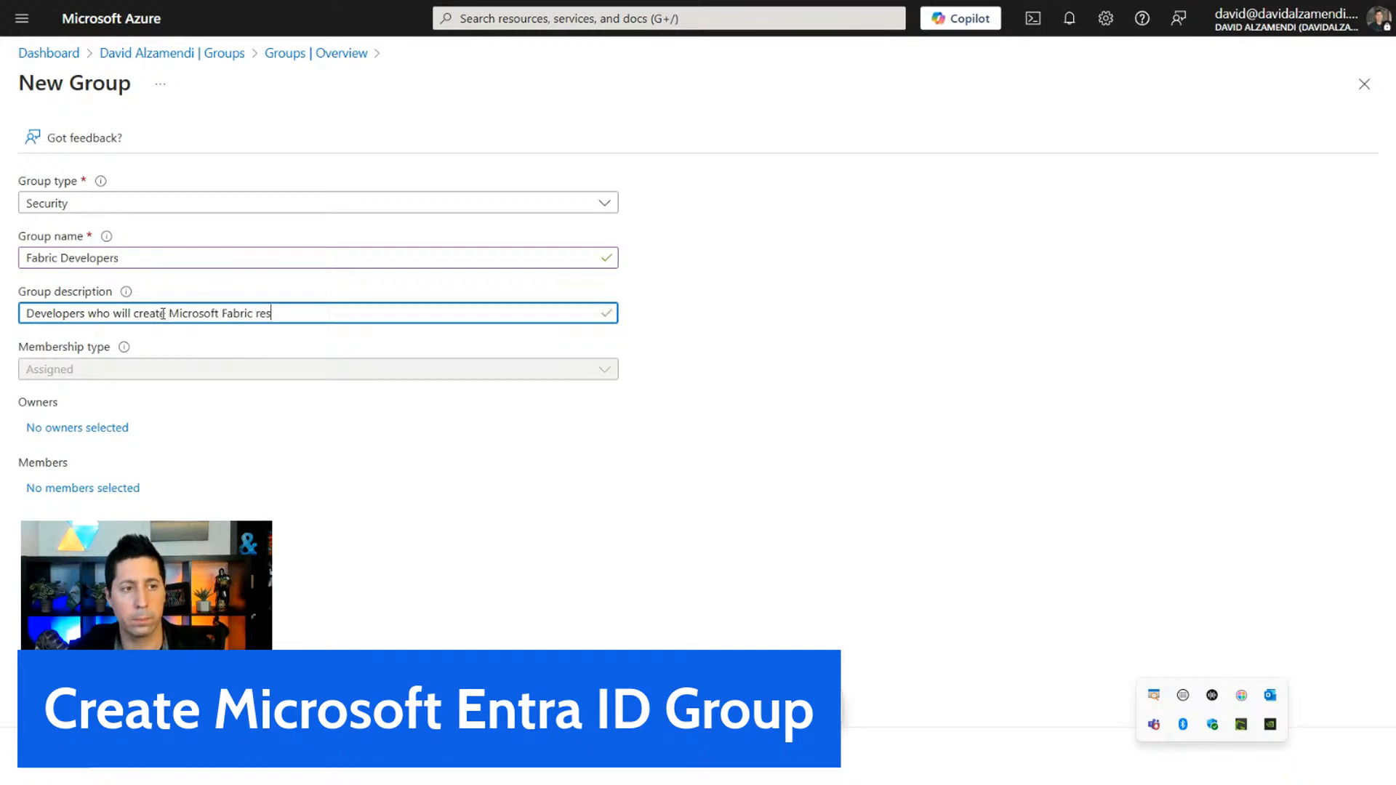
type("ources.")
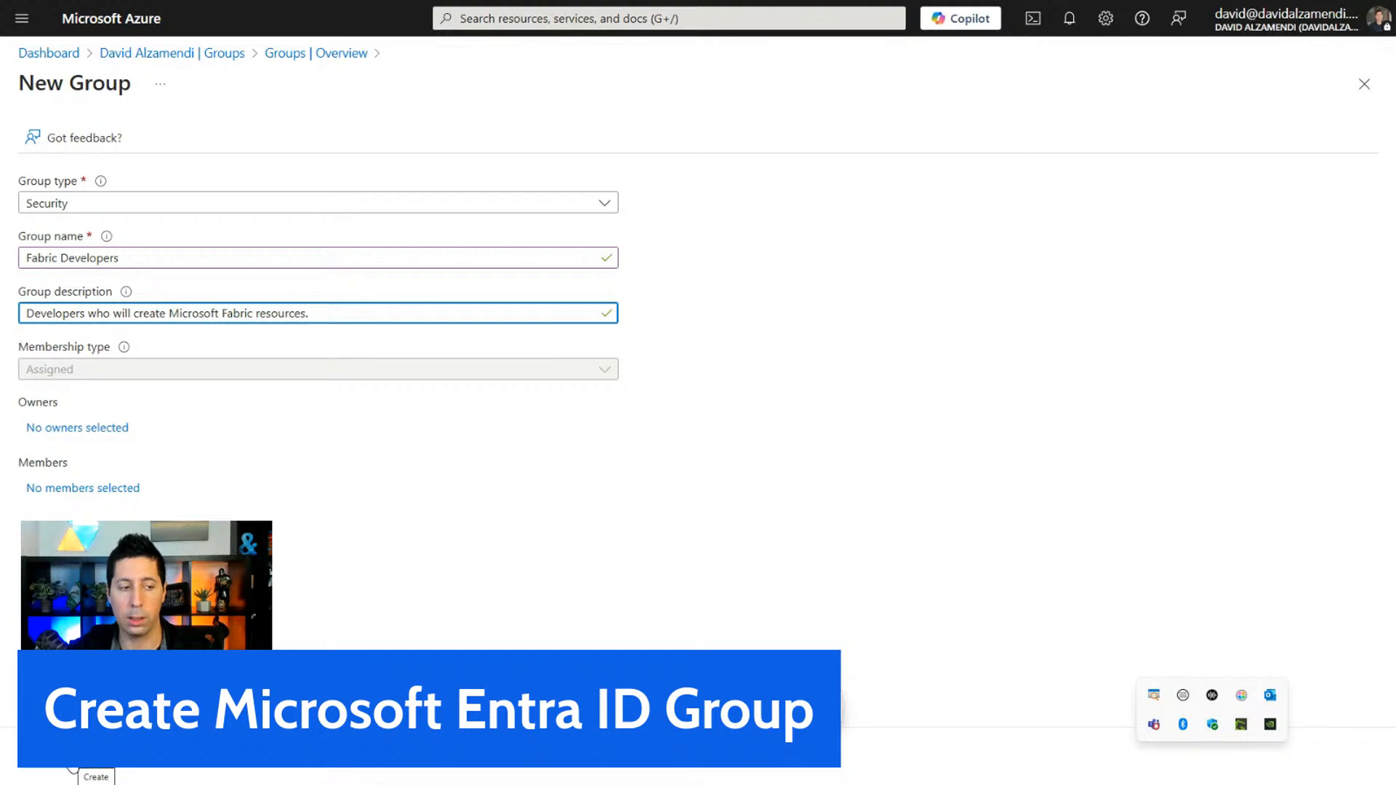
left_click(72, 765)
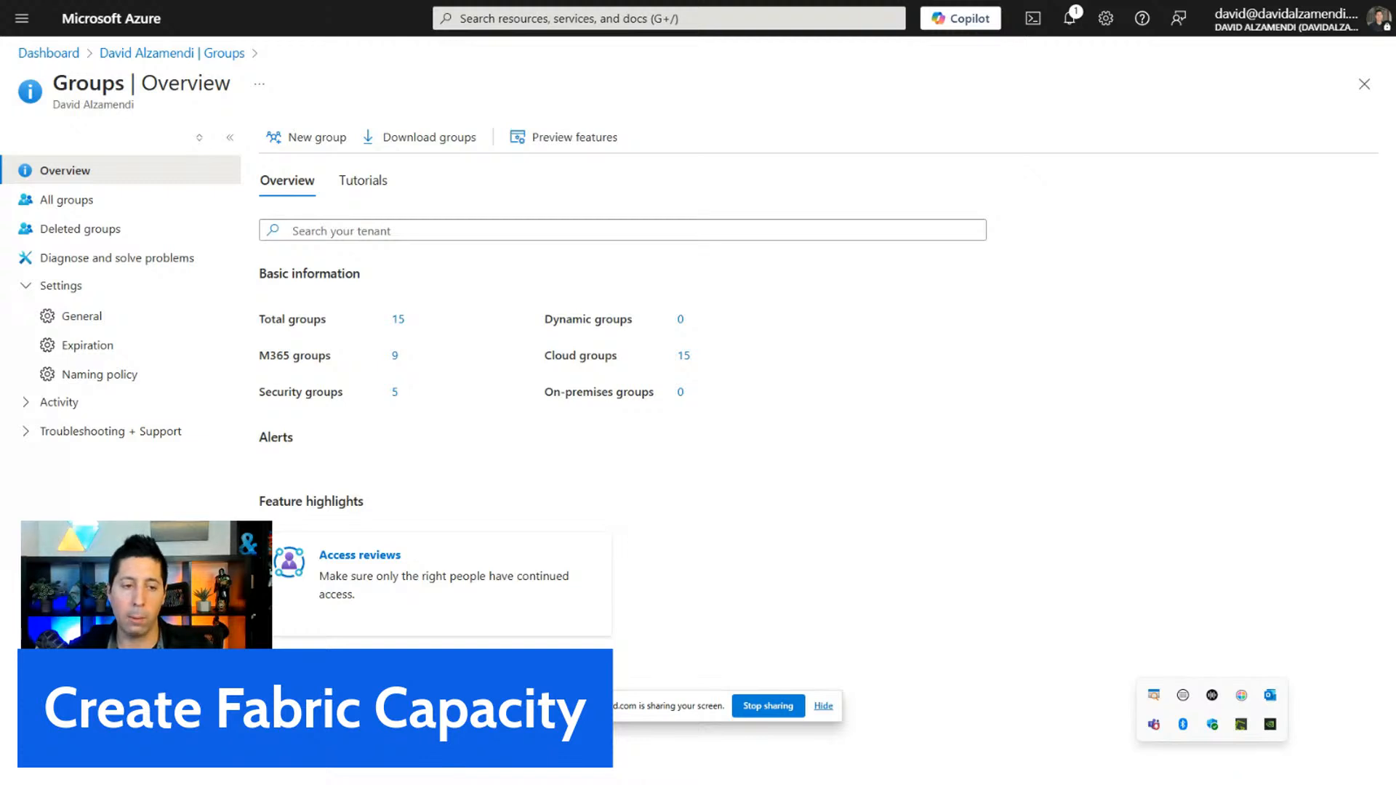
Search the portal for fabric, open the Microsoft Fabric service and start creating a new Fabric capacity.
left_click(662, 17)
type("fabric")
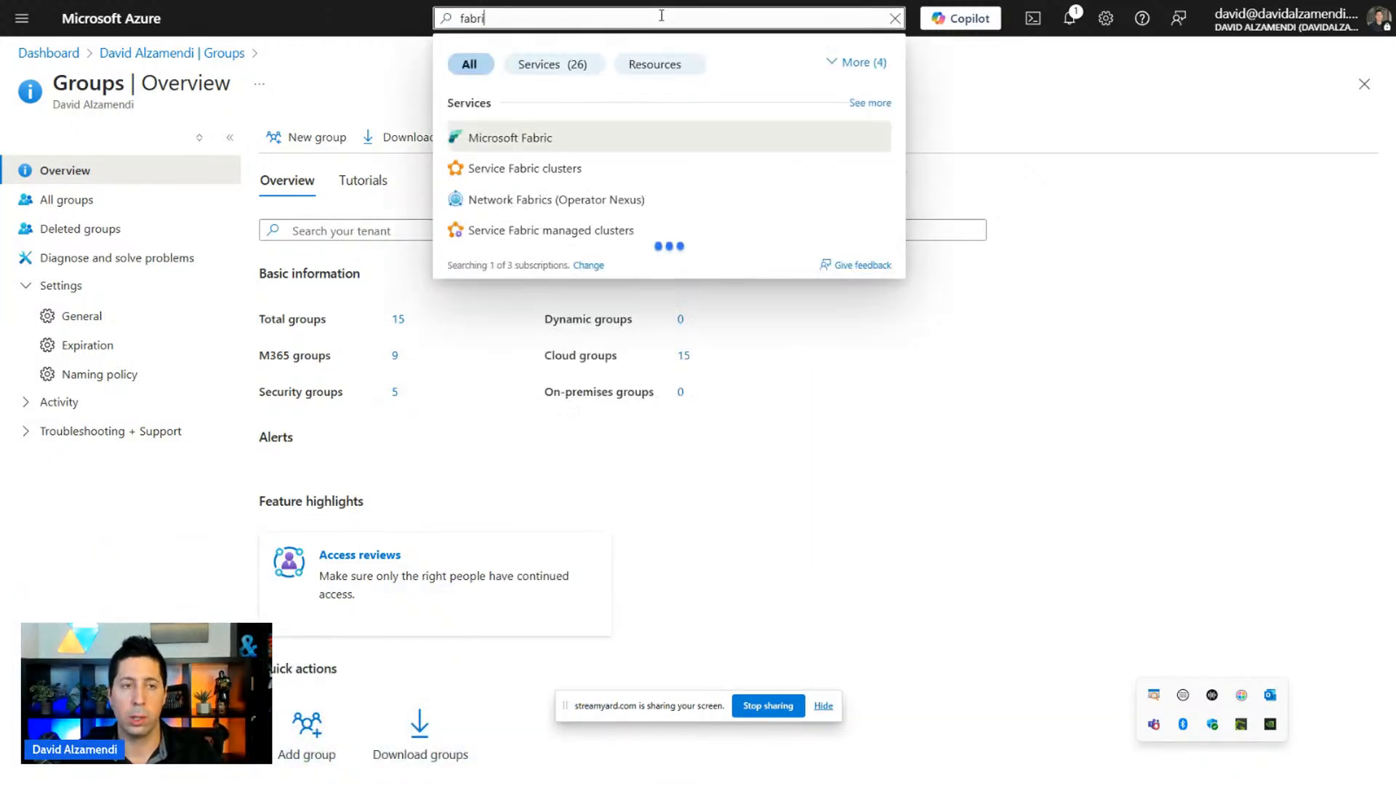
left_click(495, 137)
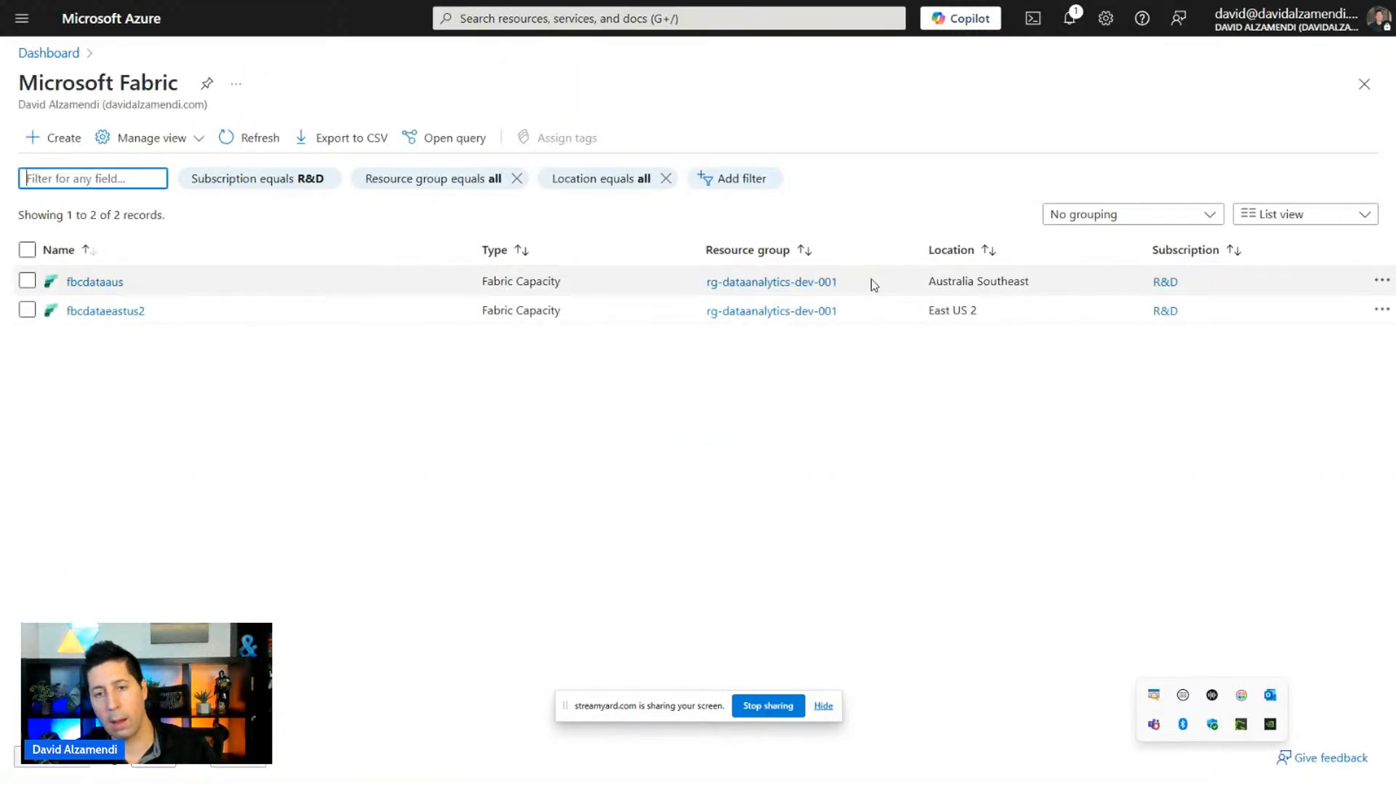
scroll(846, 335, "up", 2)
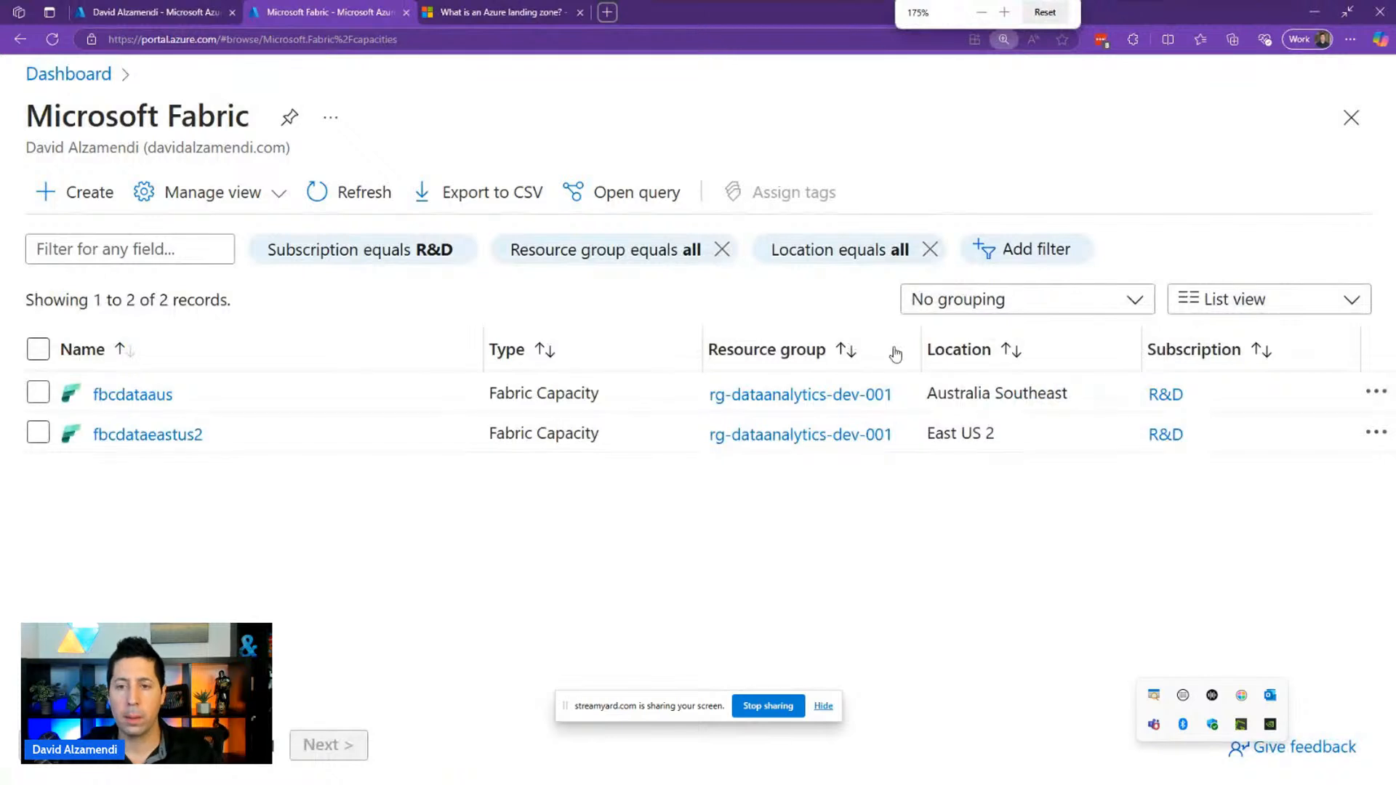
scroll(901, 370, "down", 1)
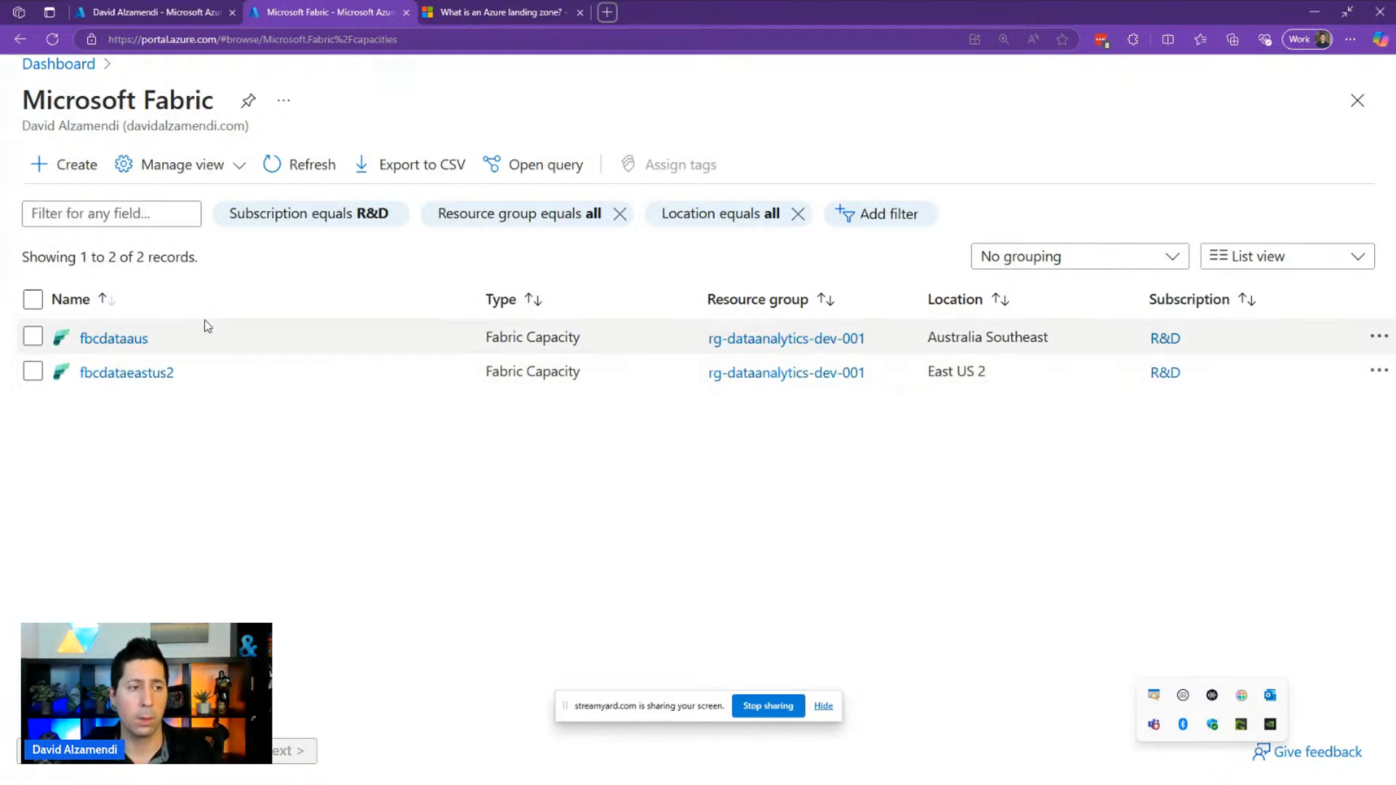
left_click_drag(149, 339, 76, 339)
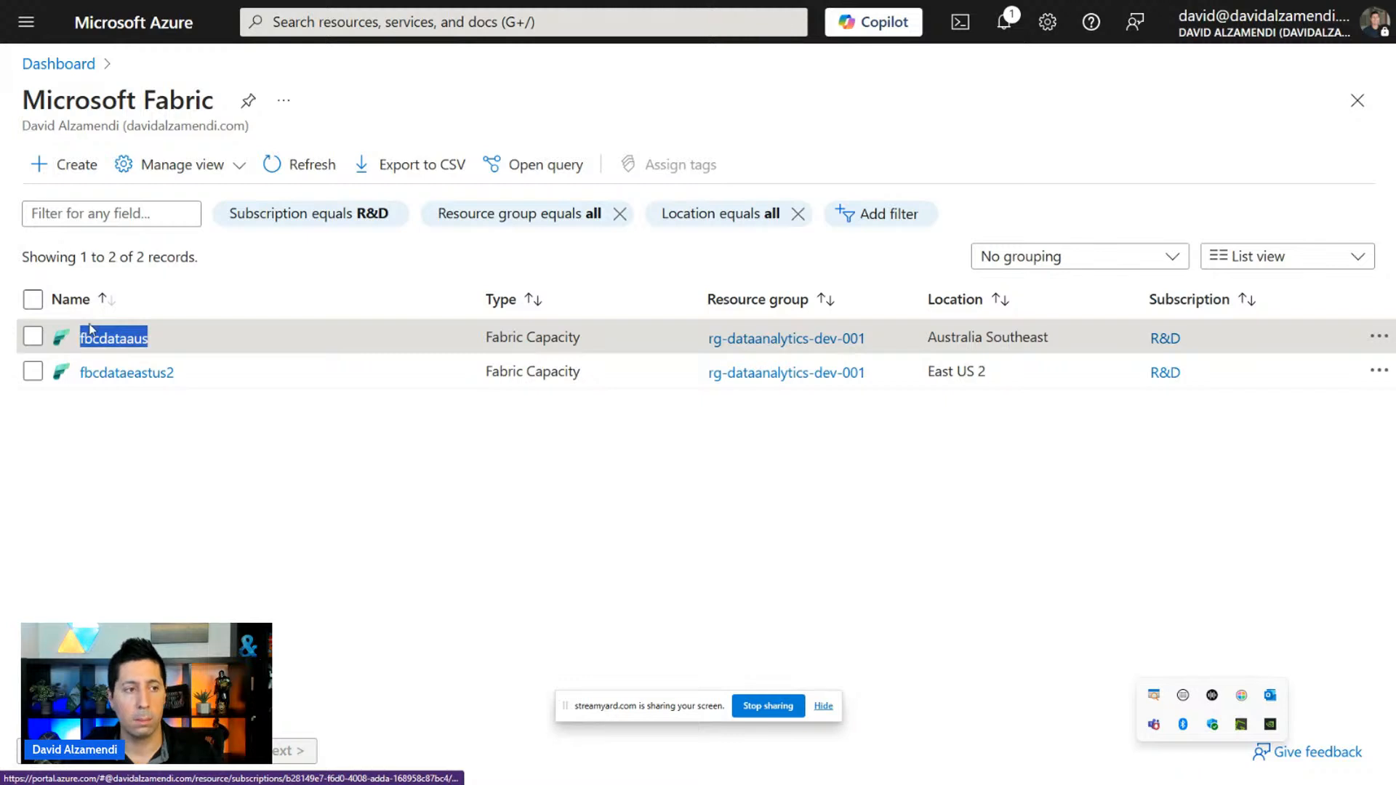
left_click(71, 172)
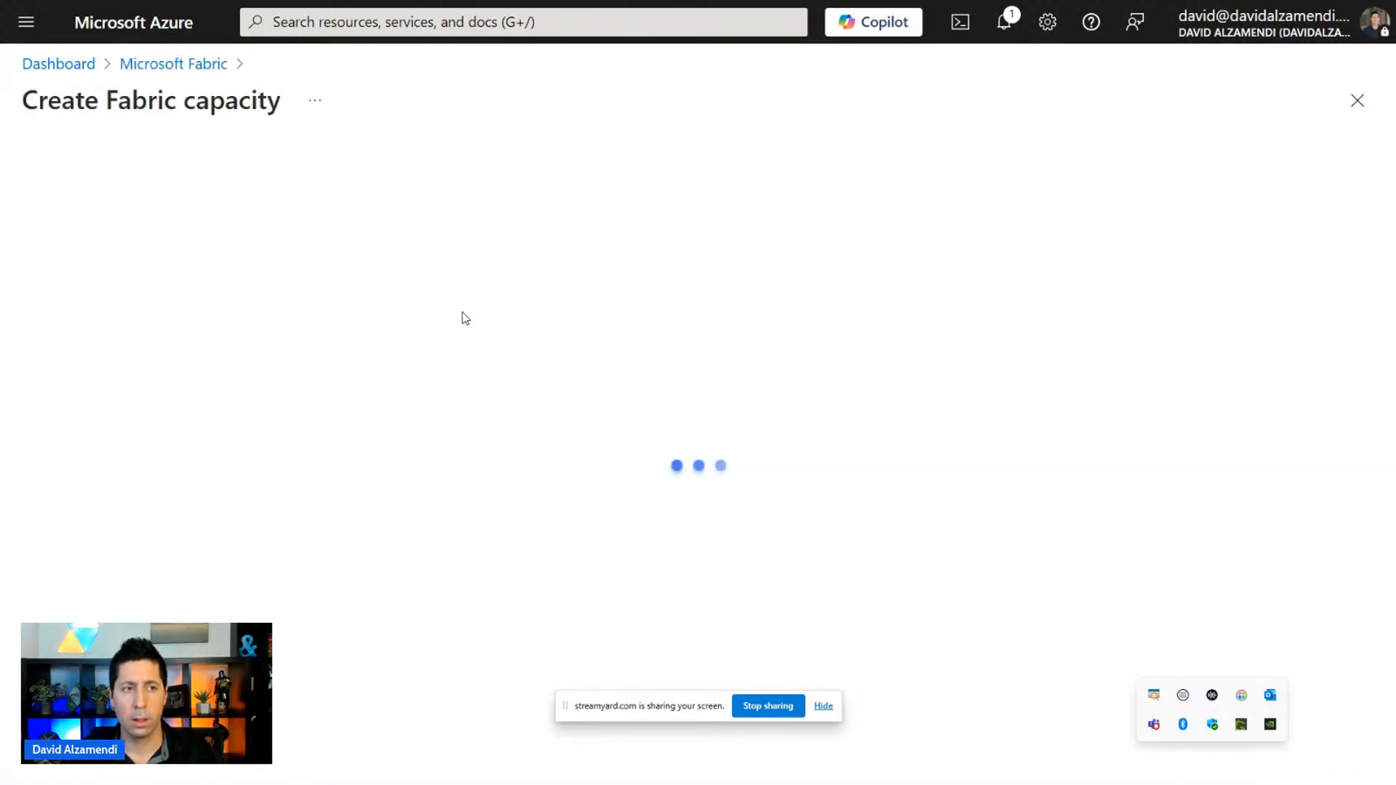
Choose the existing resource group rg-dataanalytics-dev-001 for the new Fabric capacity.
scroll(405, 240, "down", 4)
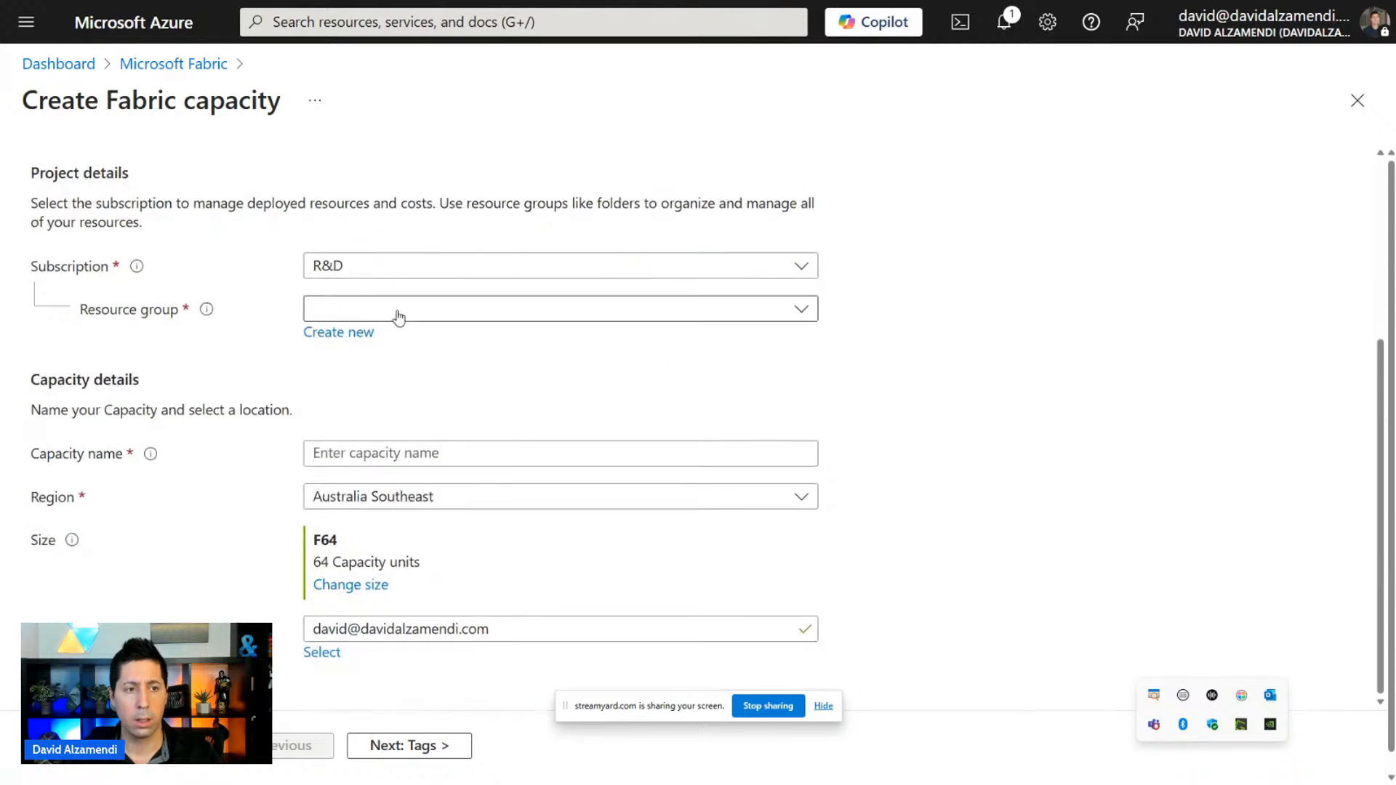
left_click(396, 312)
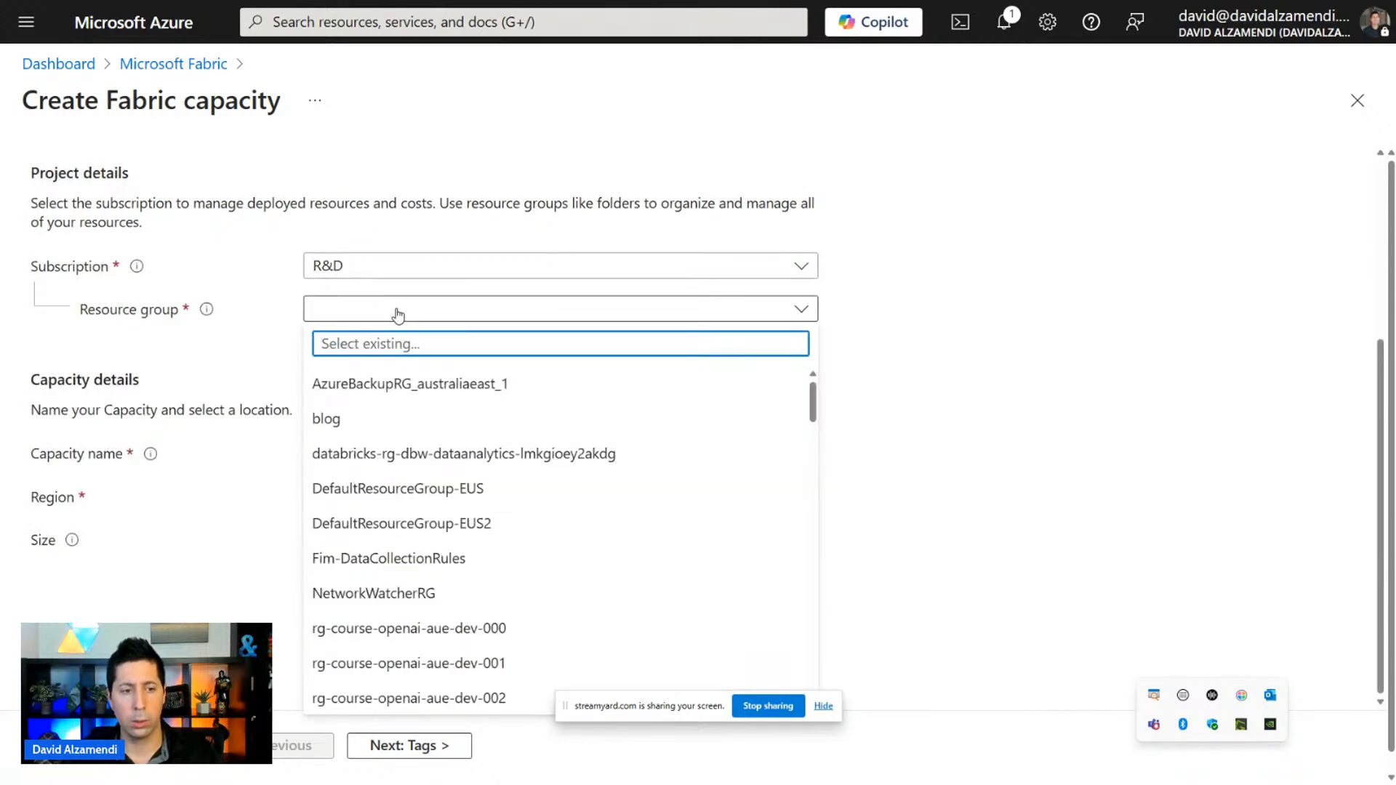
type("data")
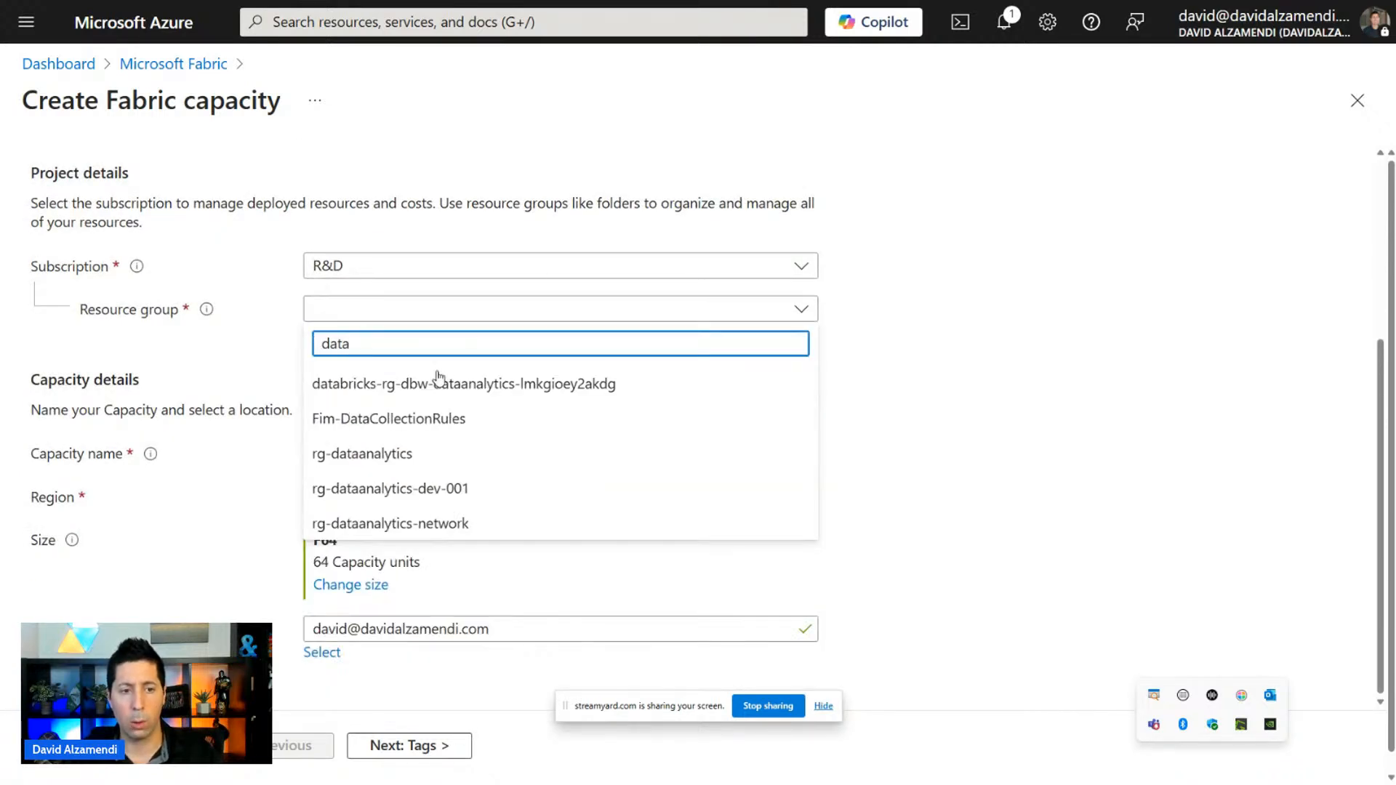
left_click(452, 487)
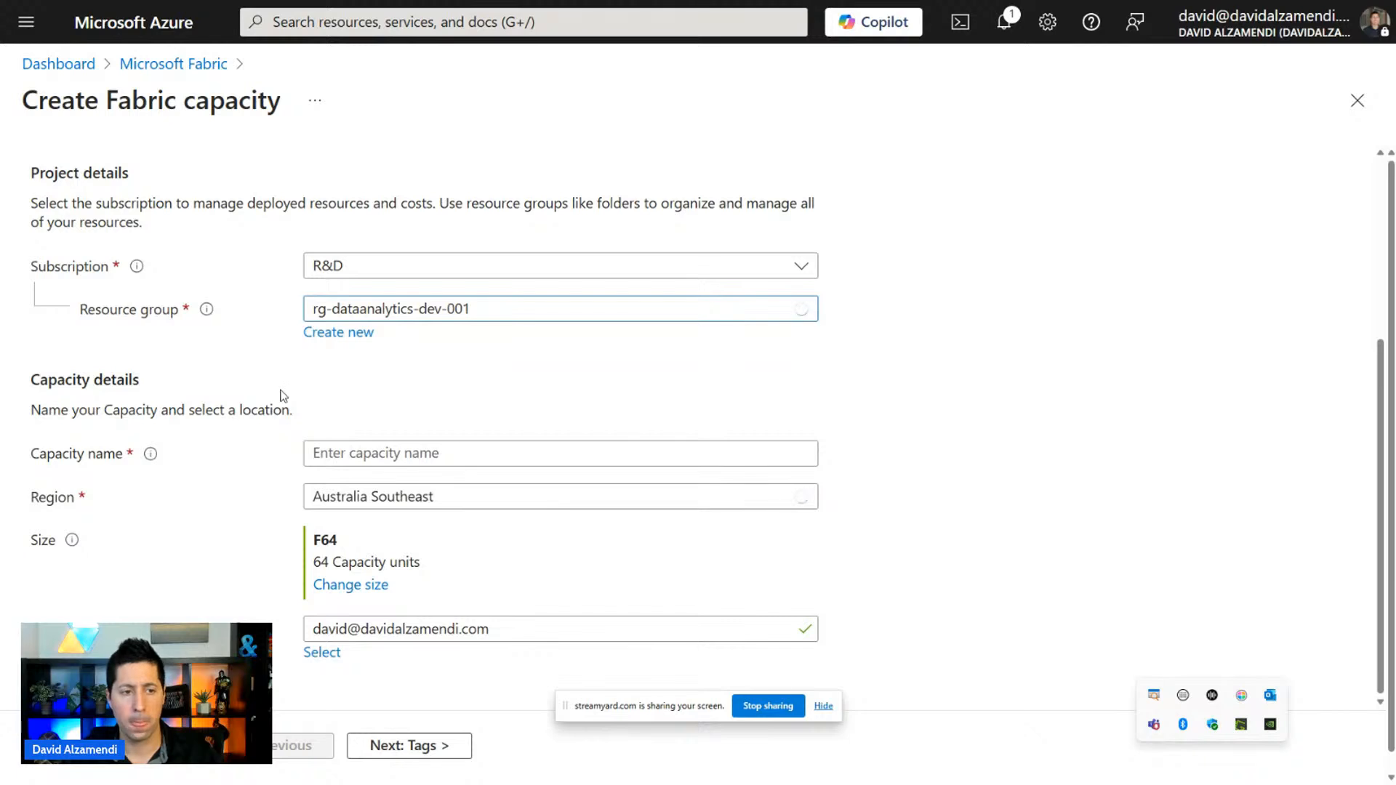
Name the new Fabric capacity fbcdataaus2.
left_click(444, 430)
type("fbcdataaus")
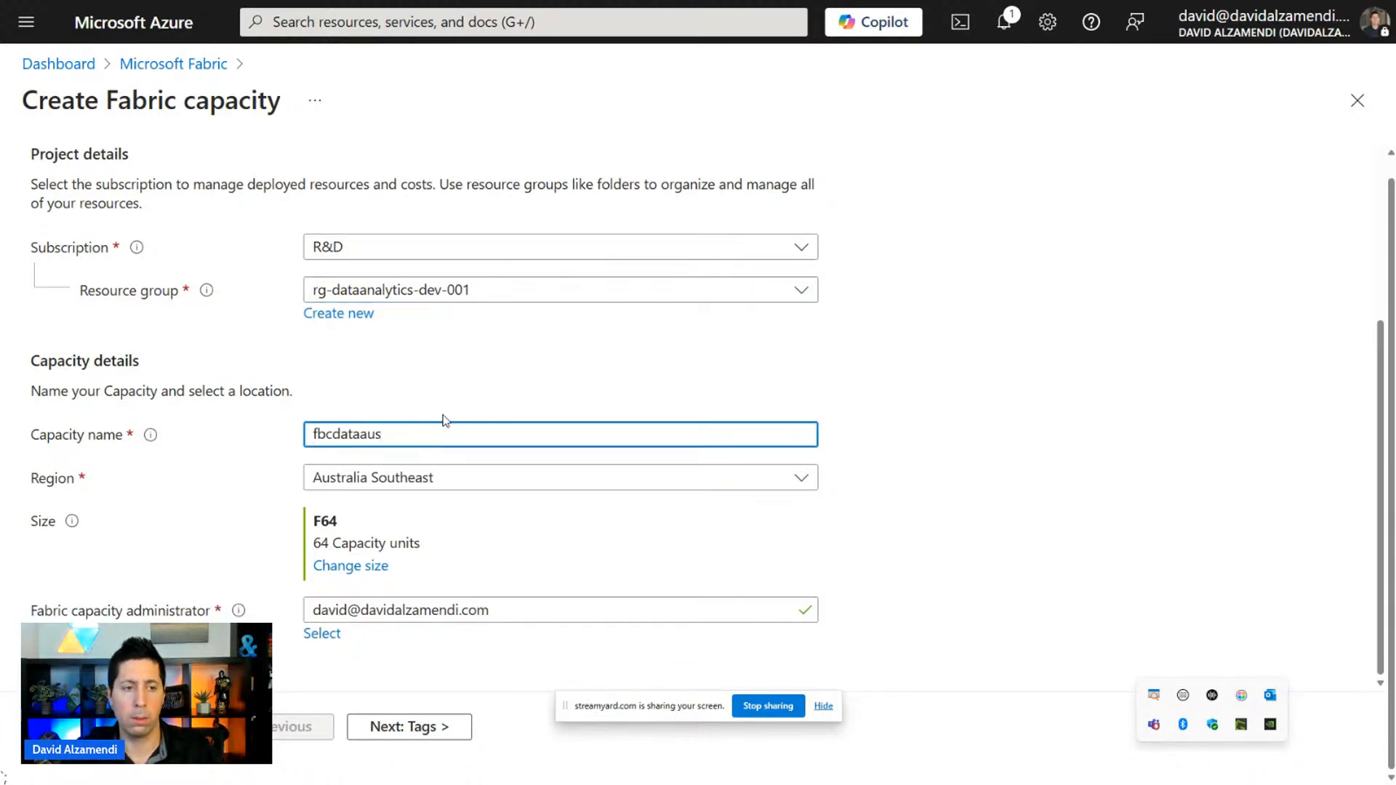
type("2")
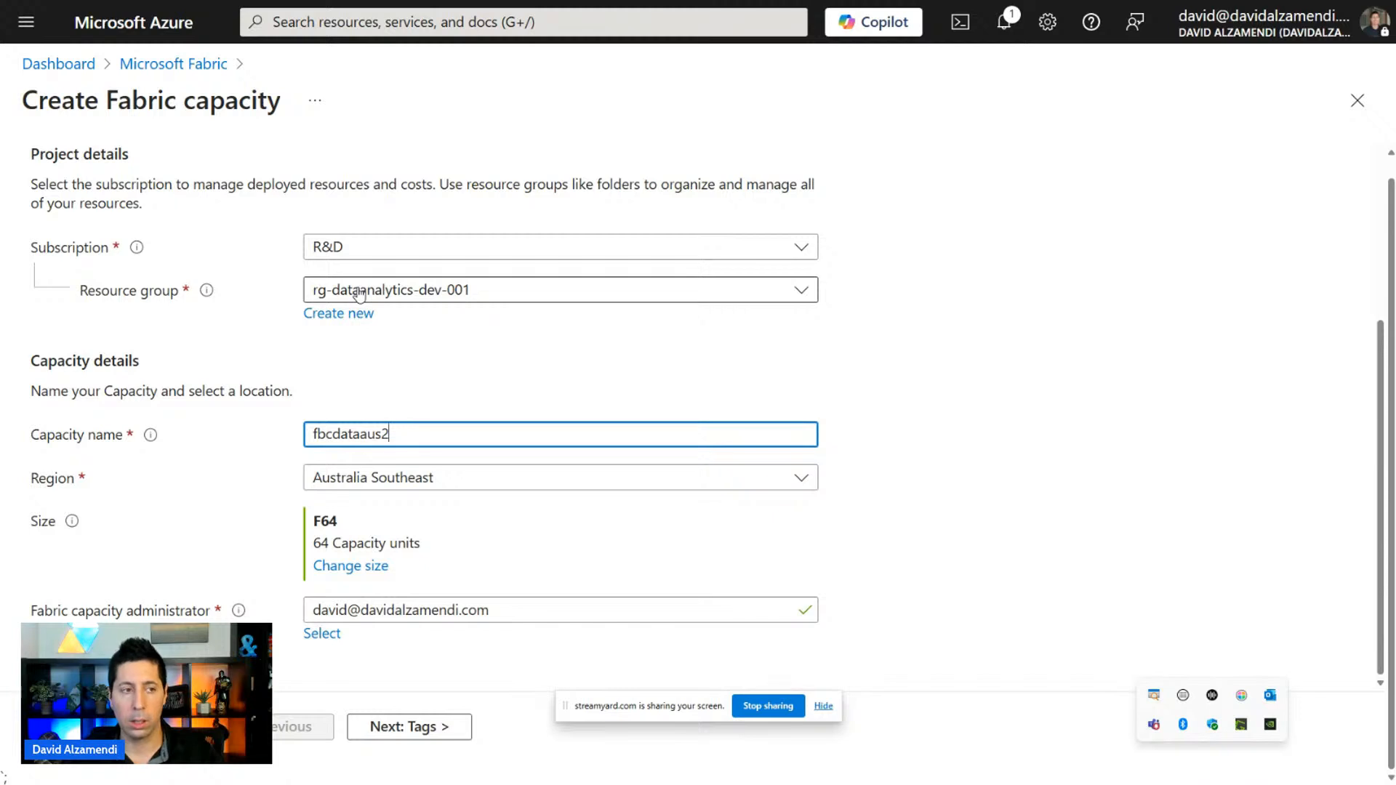
mouse_move(138, 248)
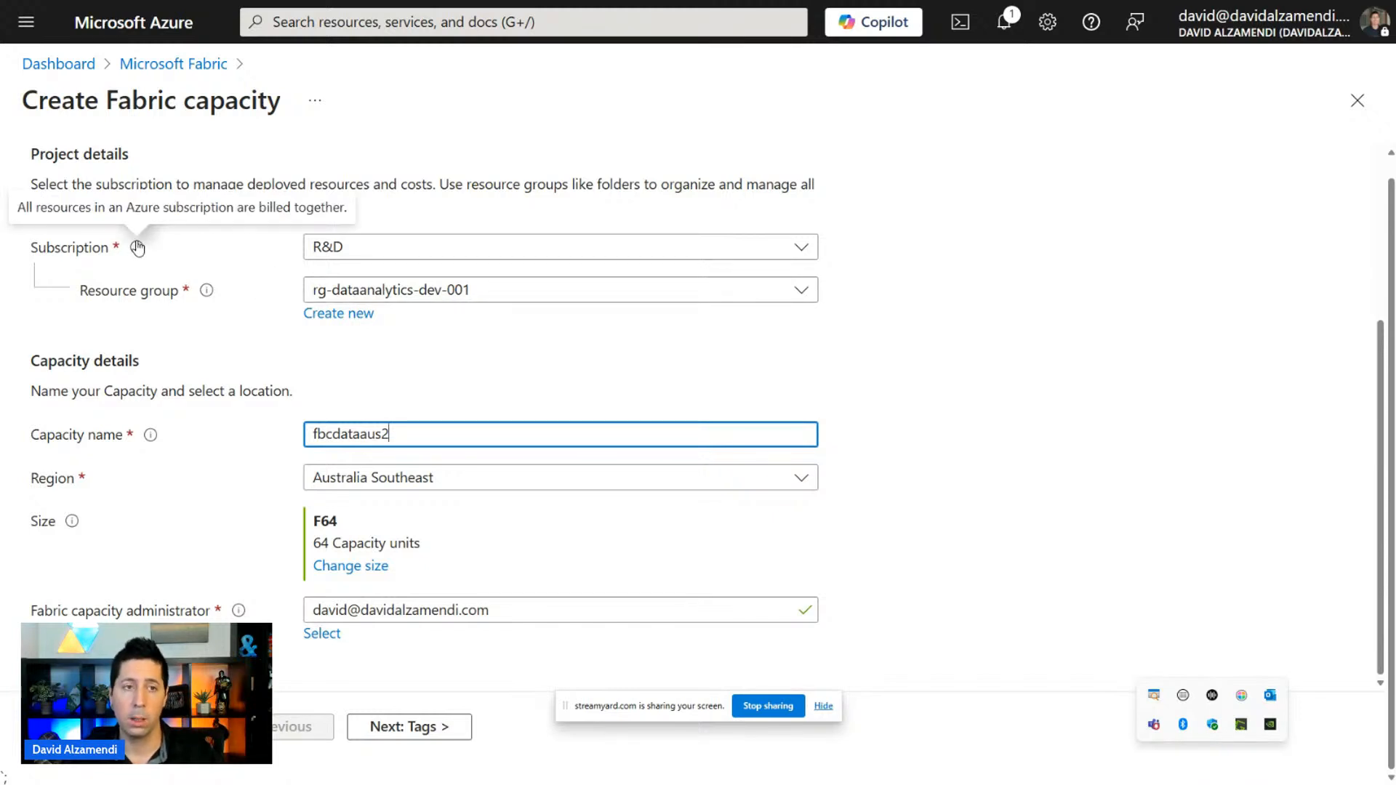
mouse_move(214, 297)
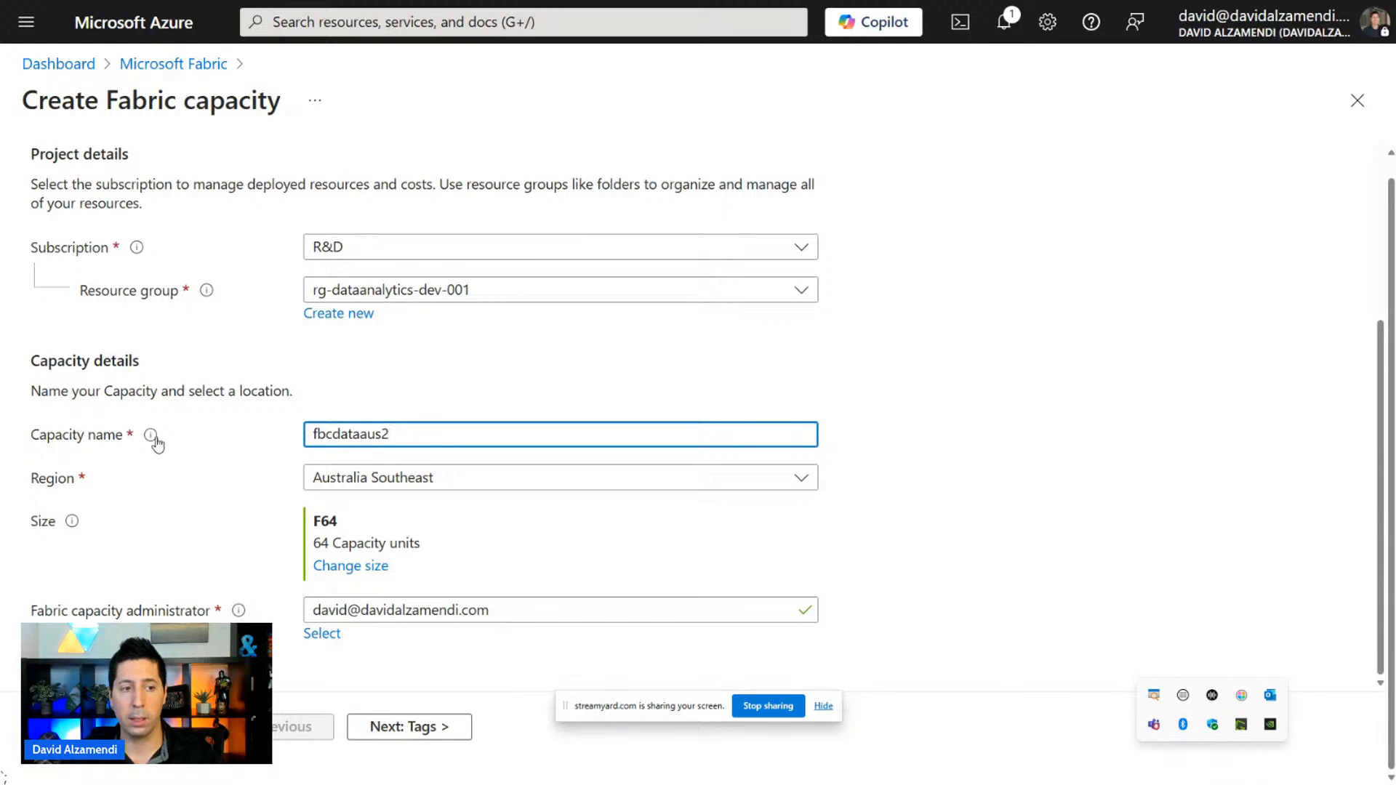
Try fabdatamovementdev as the capacity name and set the name back to fbcdataaus2.
left_click_drag(326, 434, 308, 434)
left_click(334, 434)
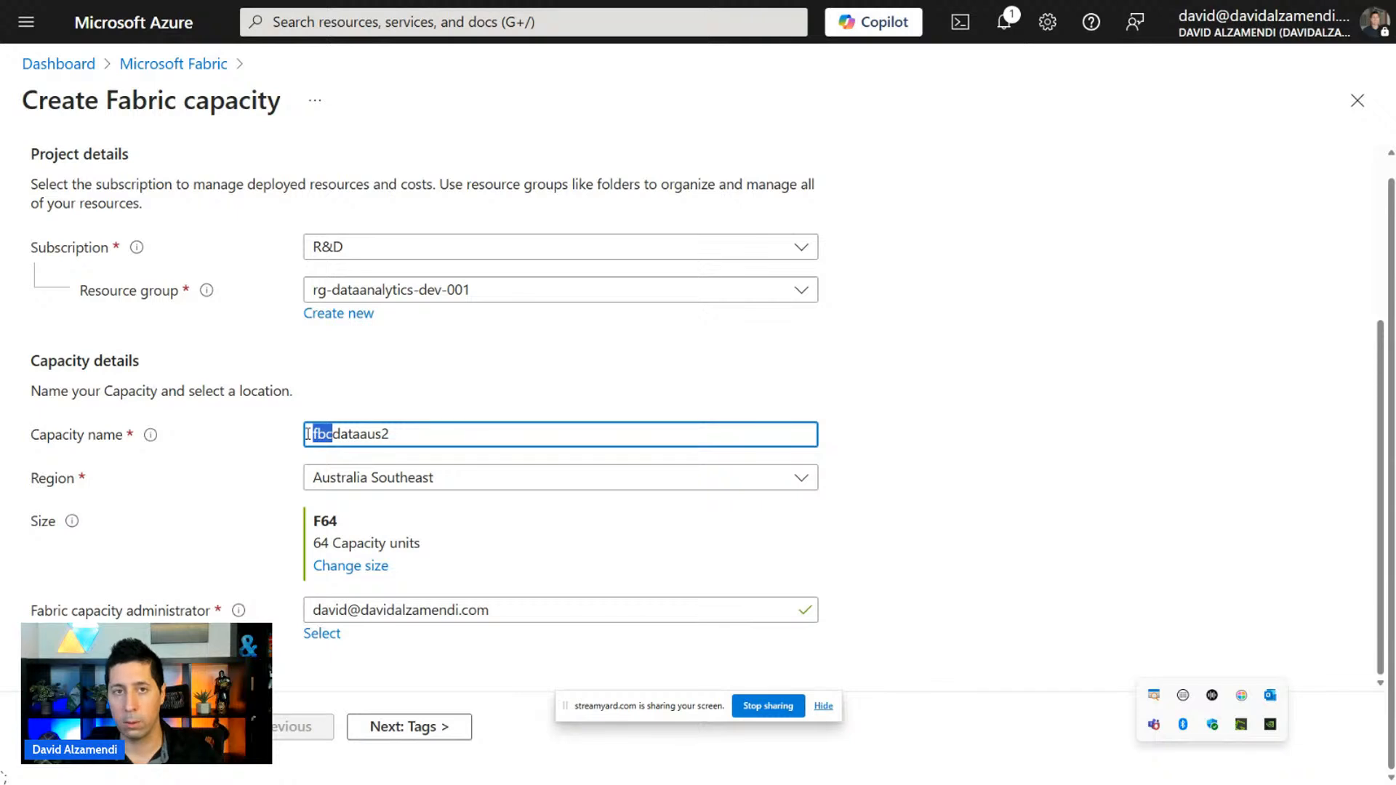
type("fab")
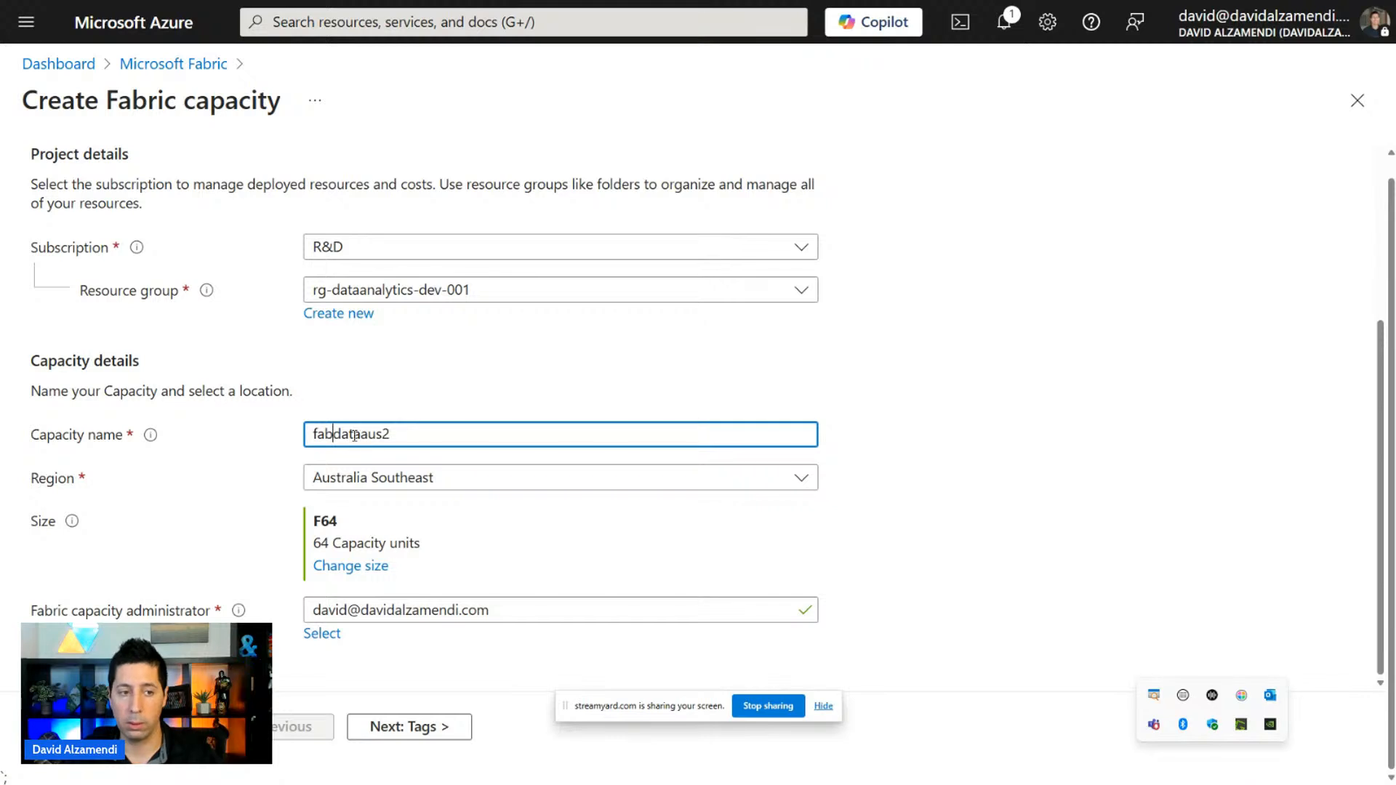
left_click_drag(332, 434, 428, 430)
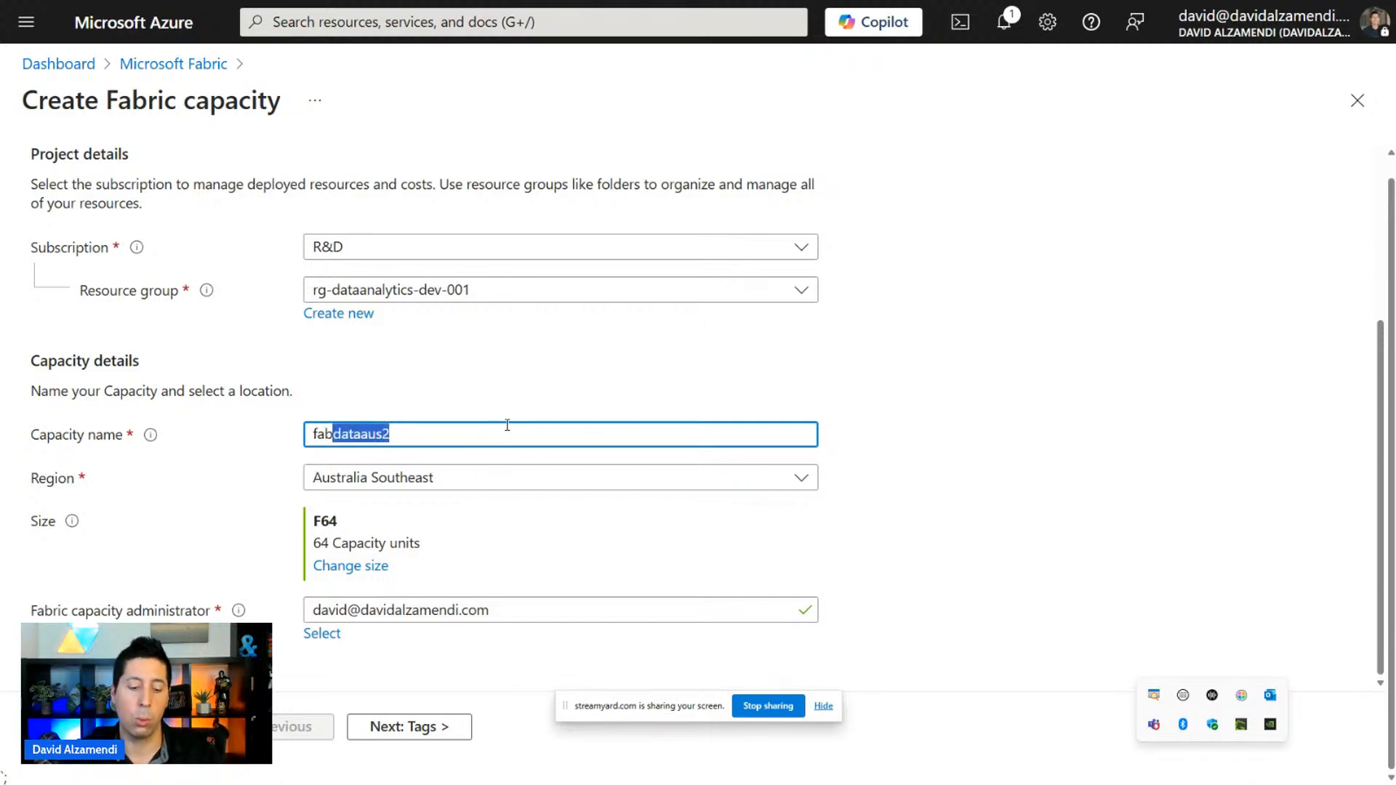
type("daamo")
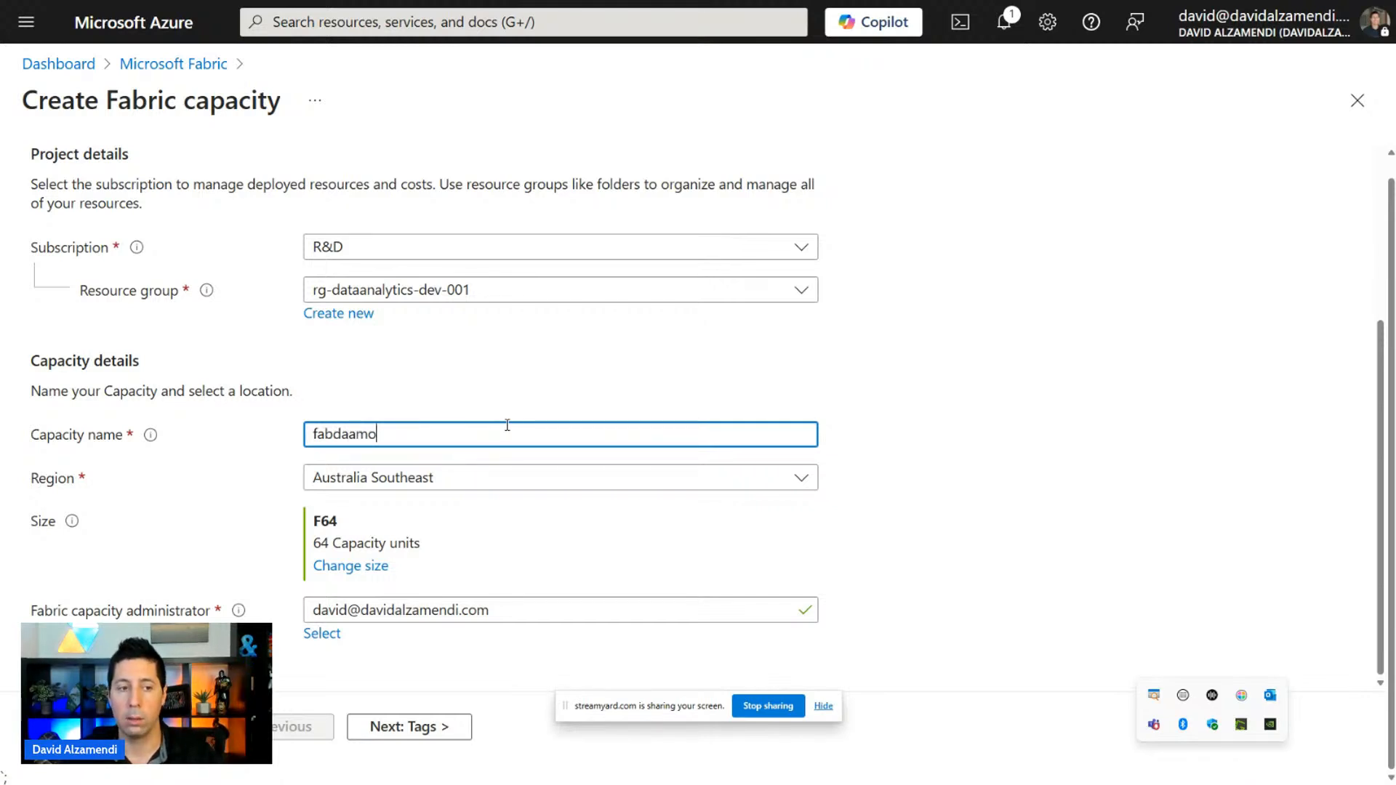
key("BackSpace")
key("BackSpace")
key("BackSpace")
key("BackSpace")
type("atamove")
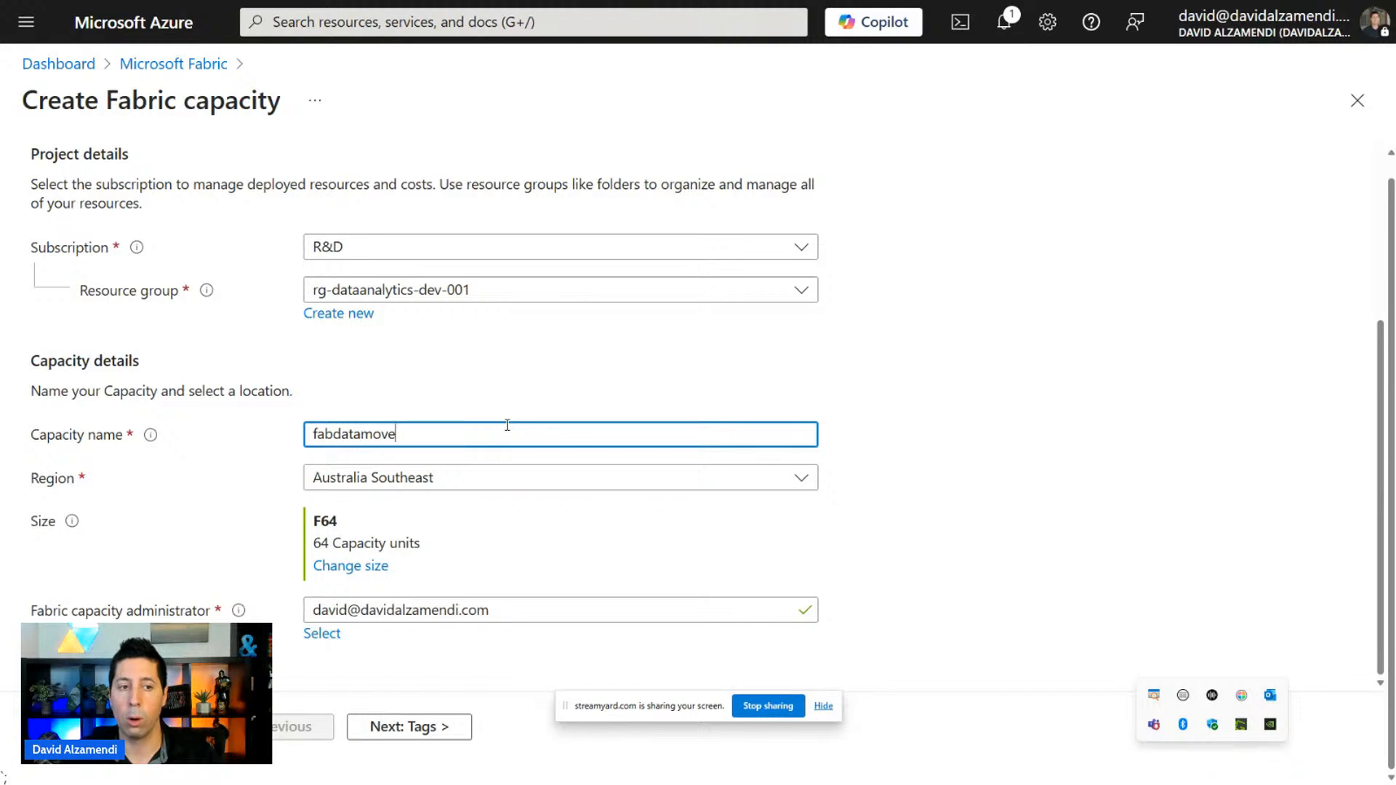
type("ment")
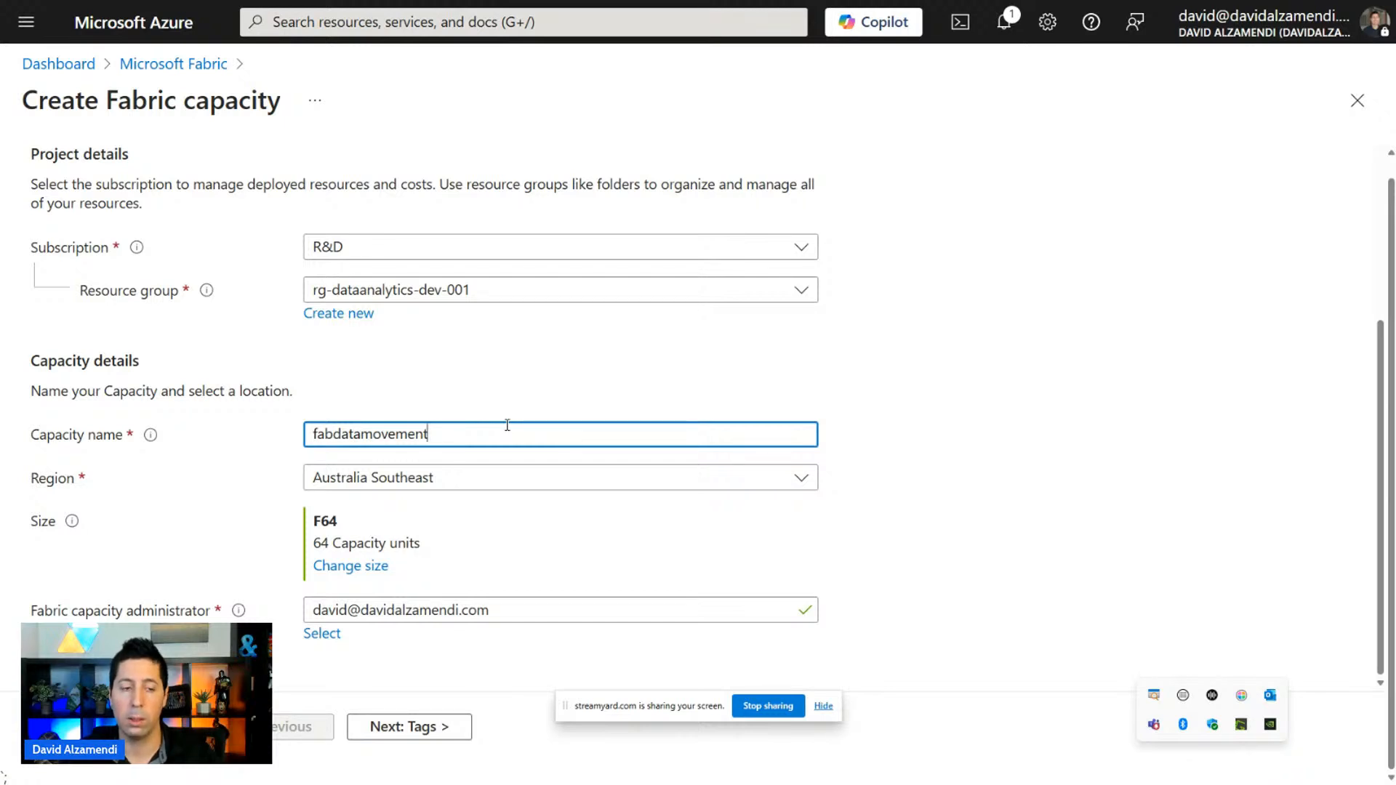
type("dev")
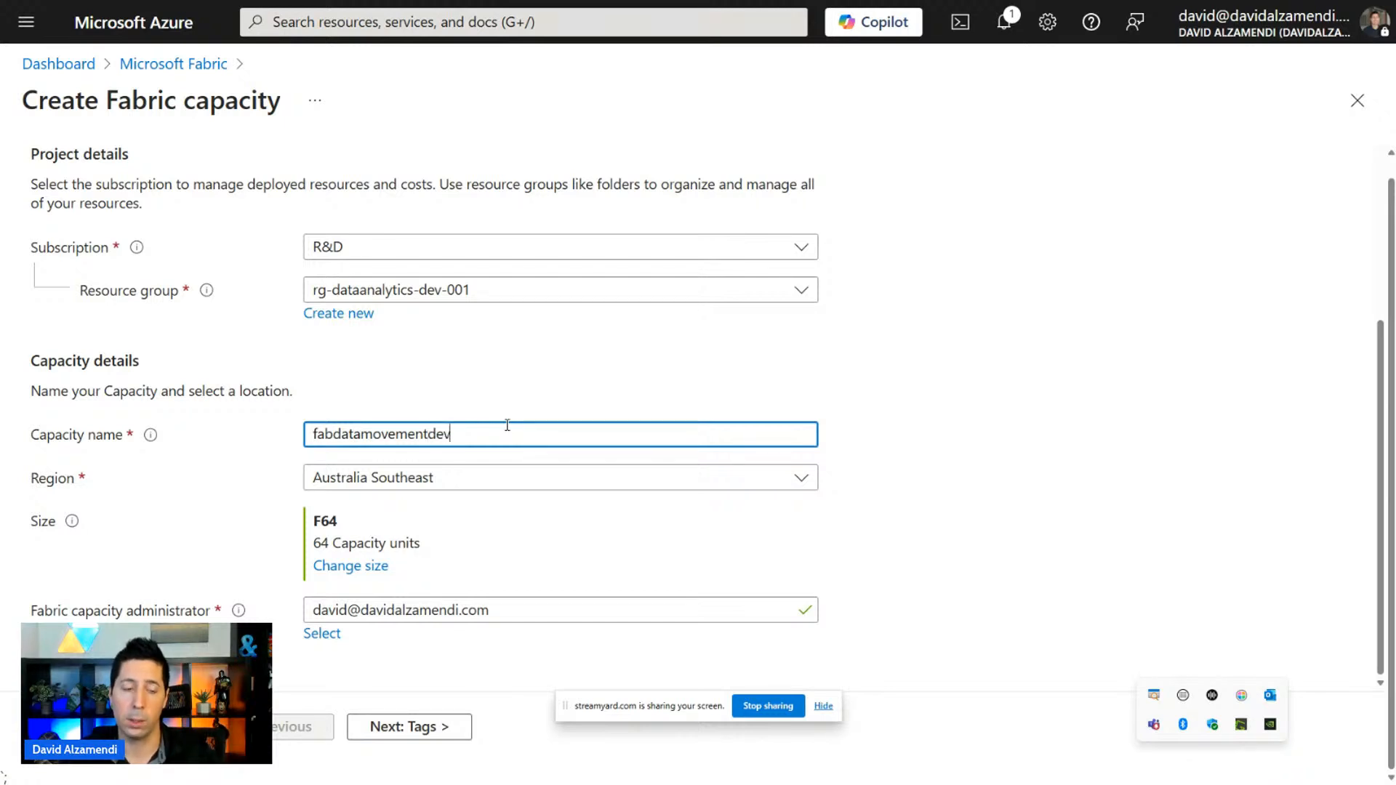
key("ctrl+a")
type("fbcdataaus2")
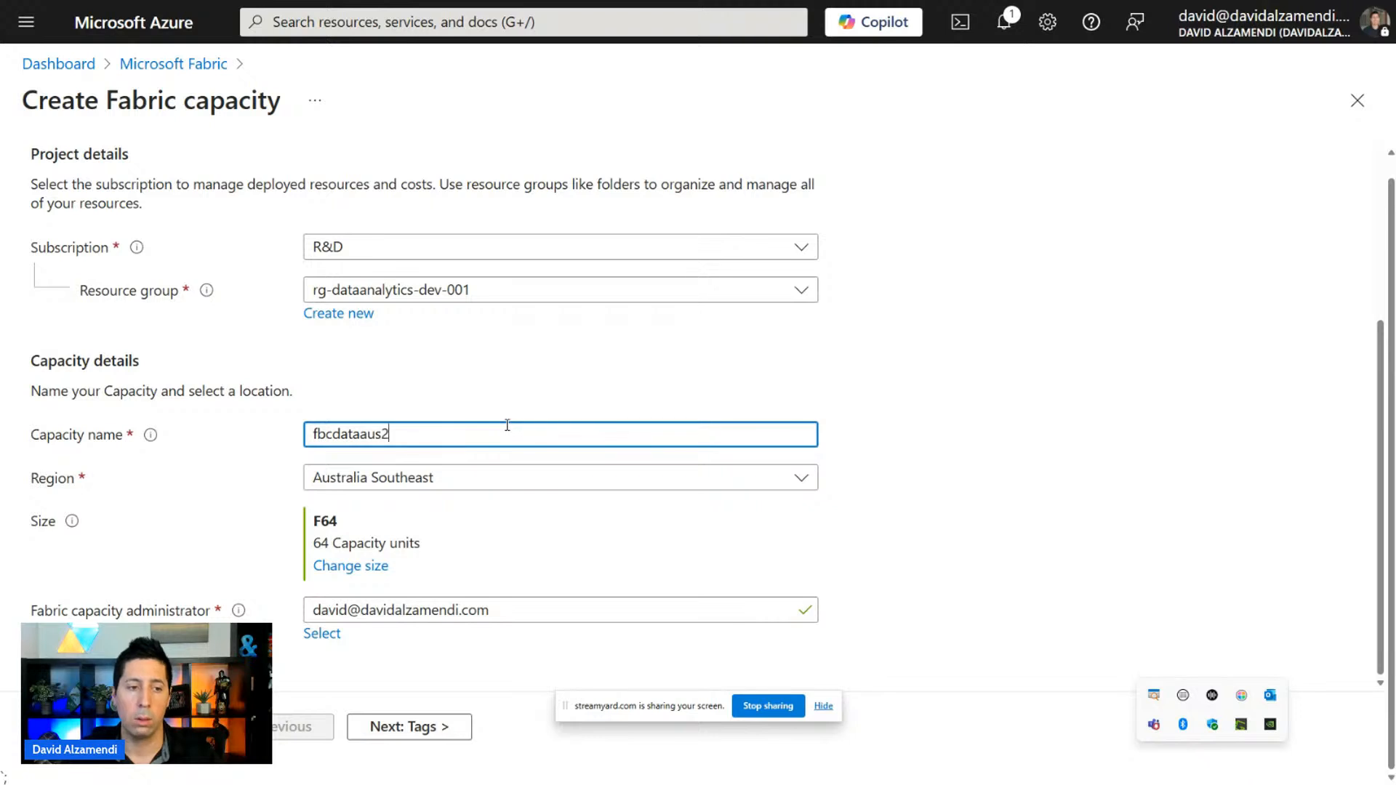
Set the capacity's region to Australia East and its size to F2.
left_click(390, 477)
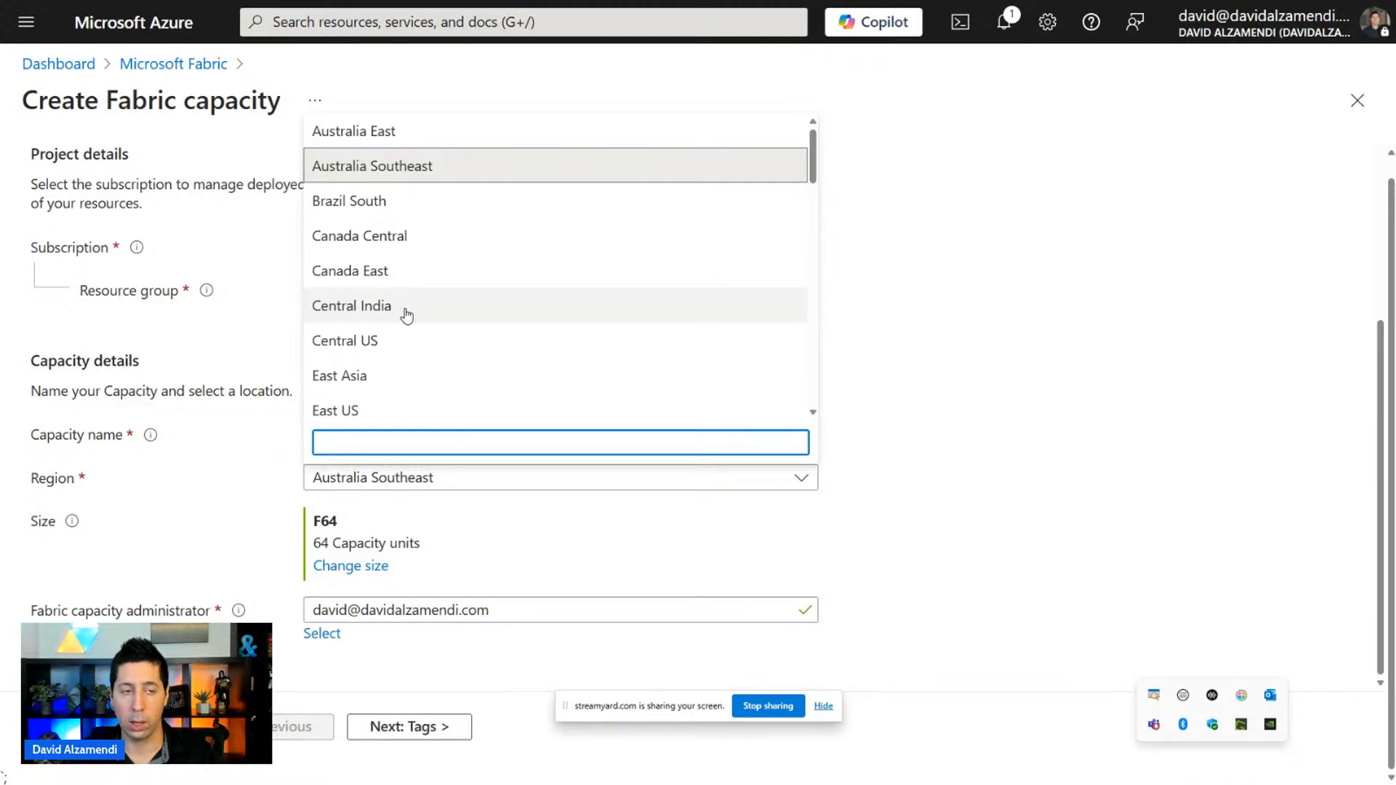
left_click(389, 137)
scroll(256, 409, "down", 1)
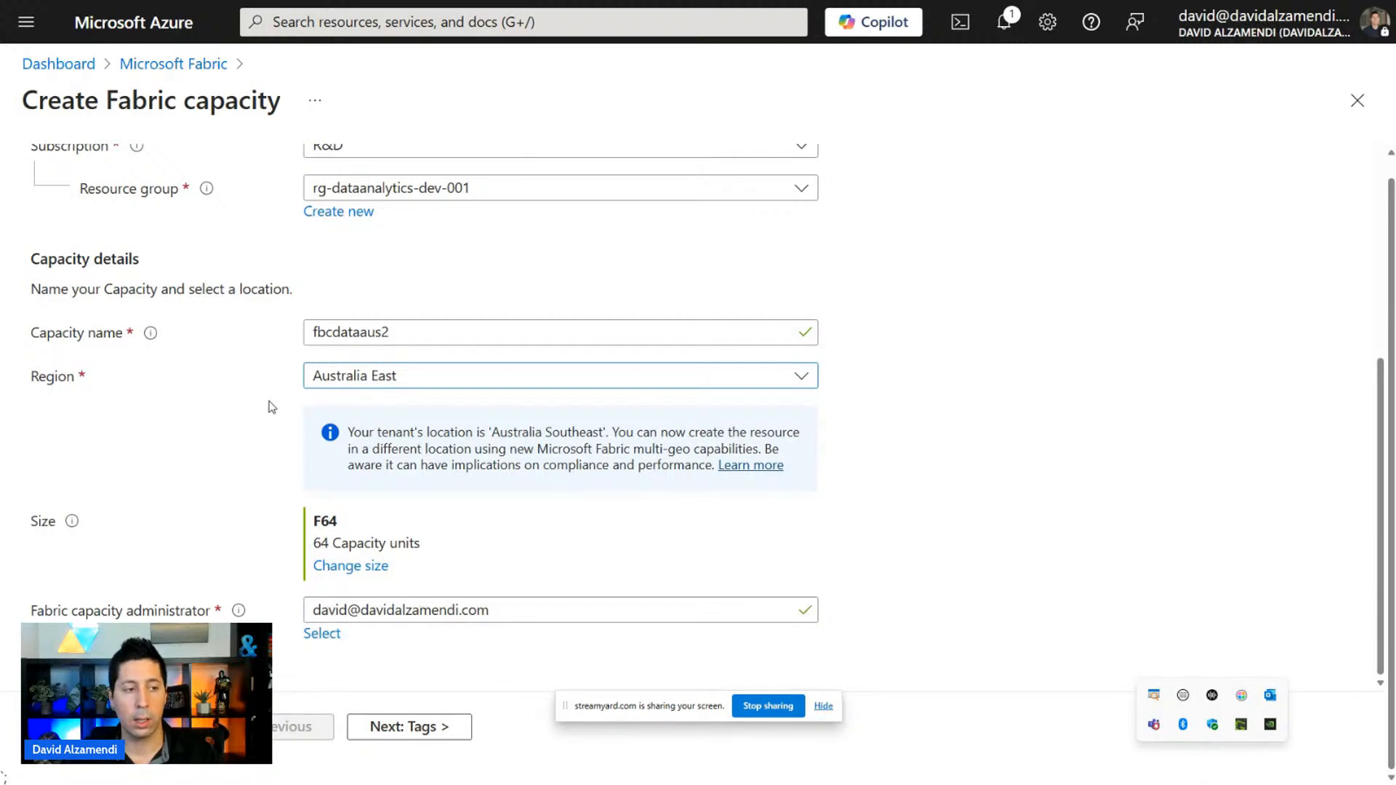
left_click(348, 573)
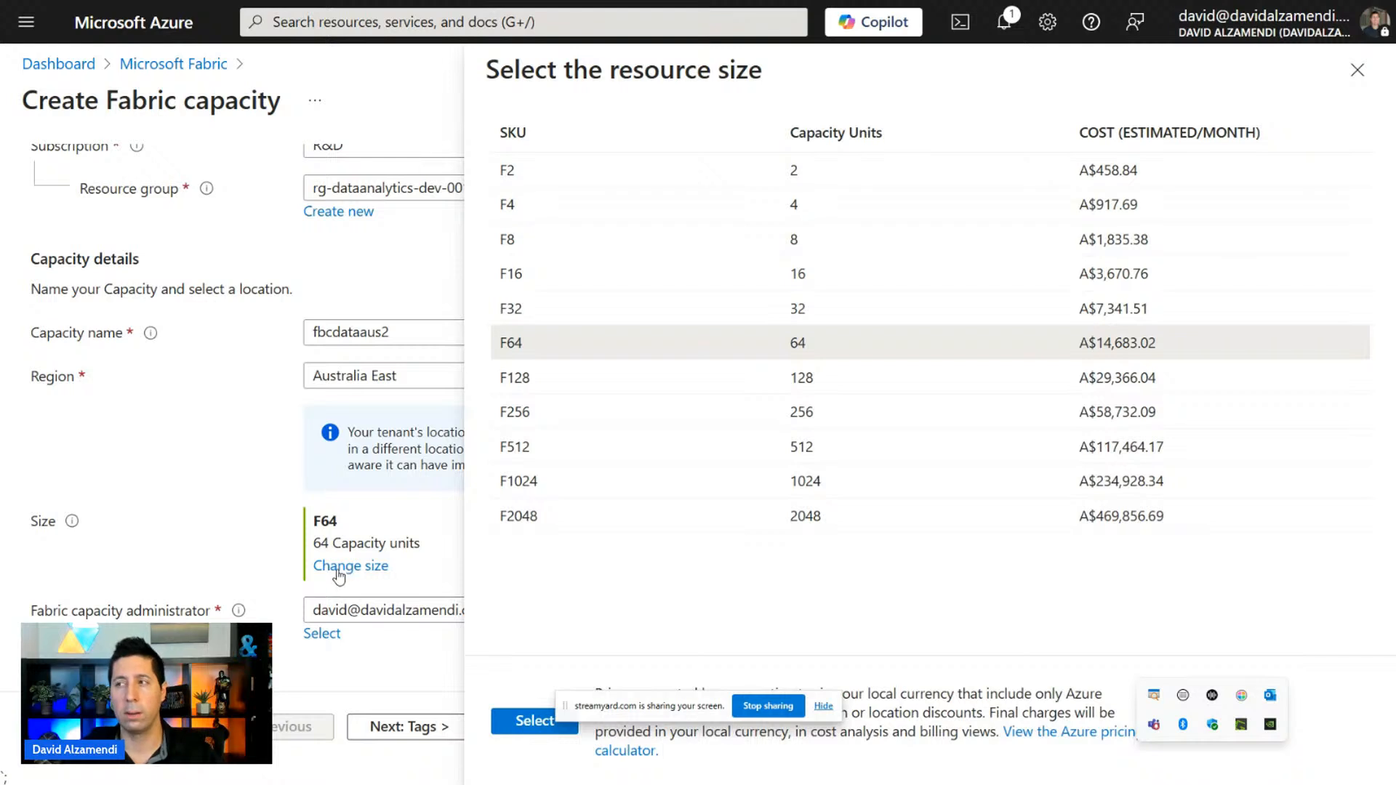
left_click(579, 176)
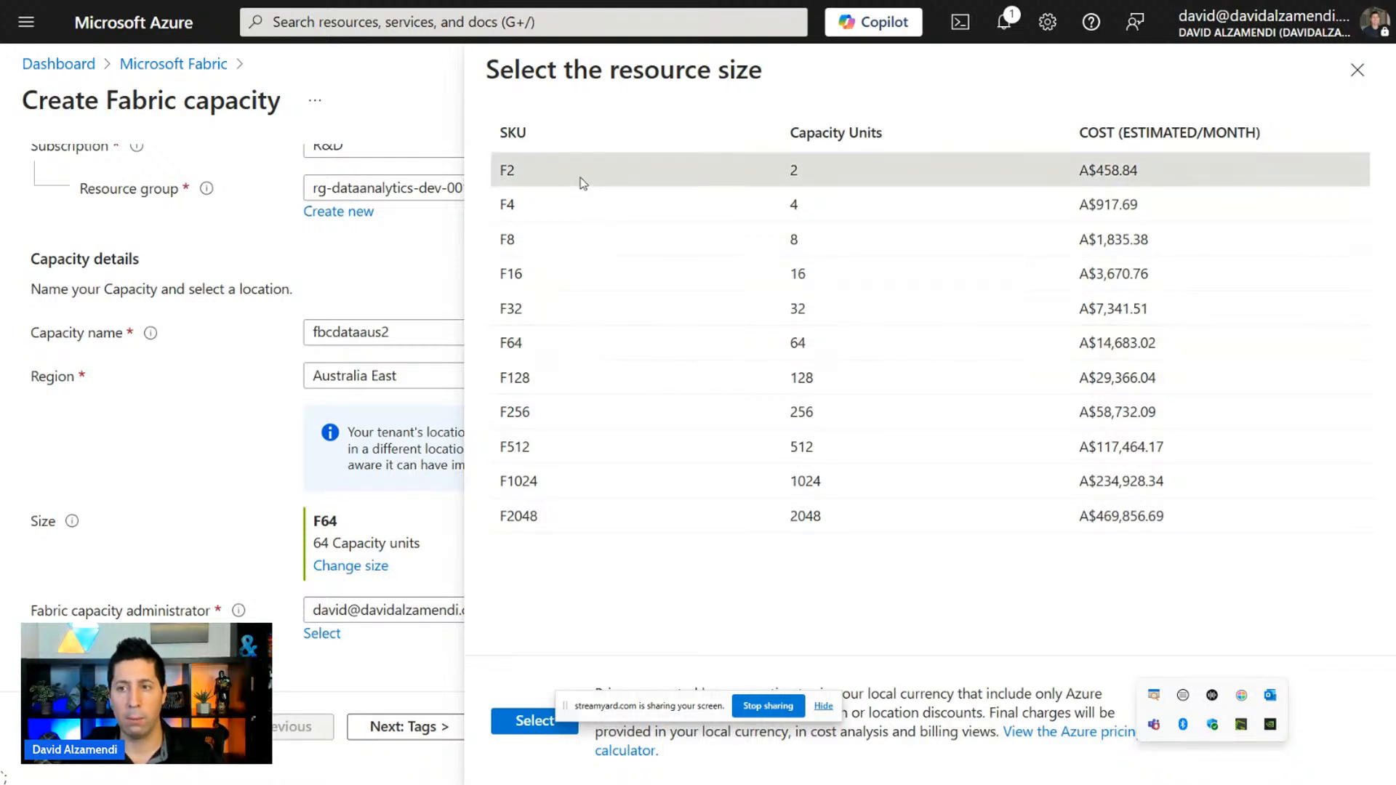
left_click(534, 721)
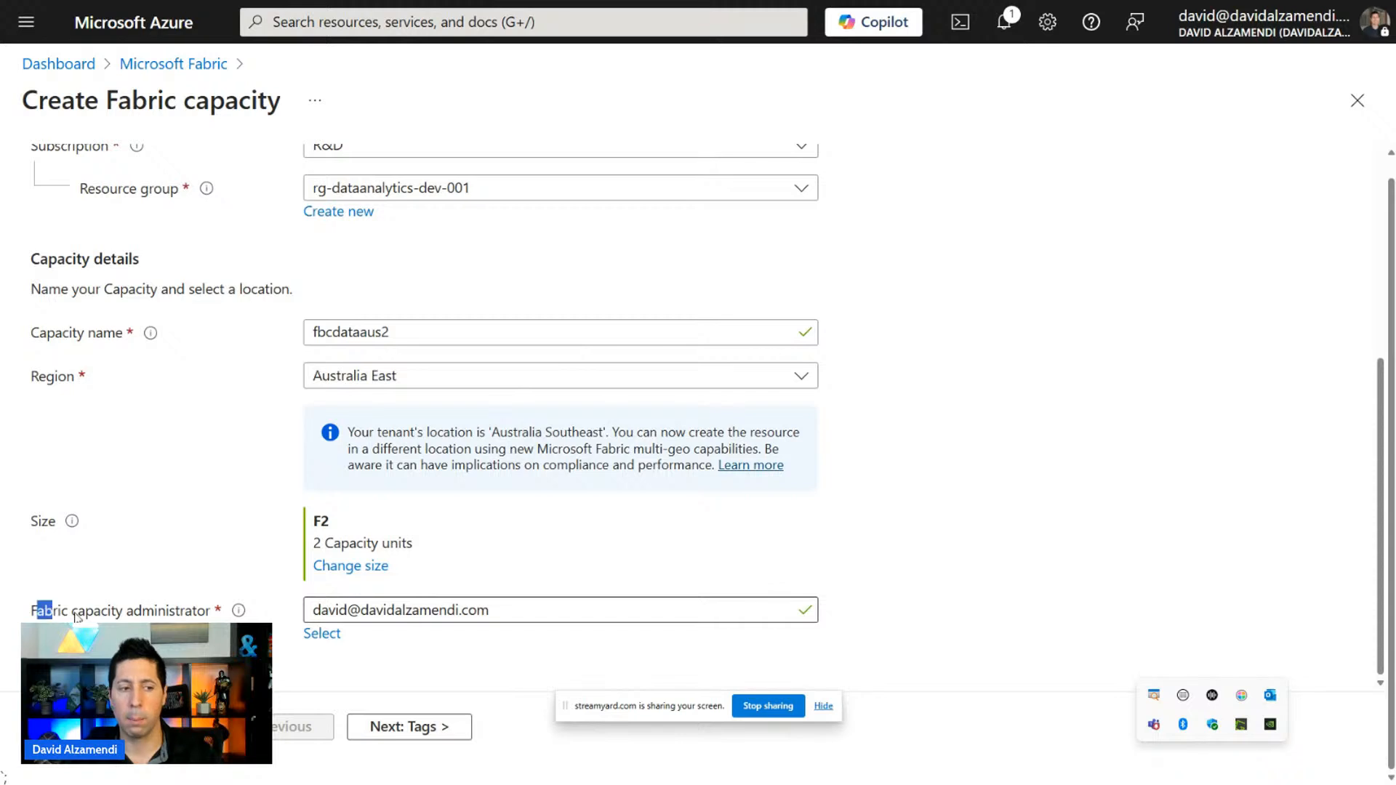
left_click_drag(36, 612, 222, 617)
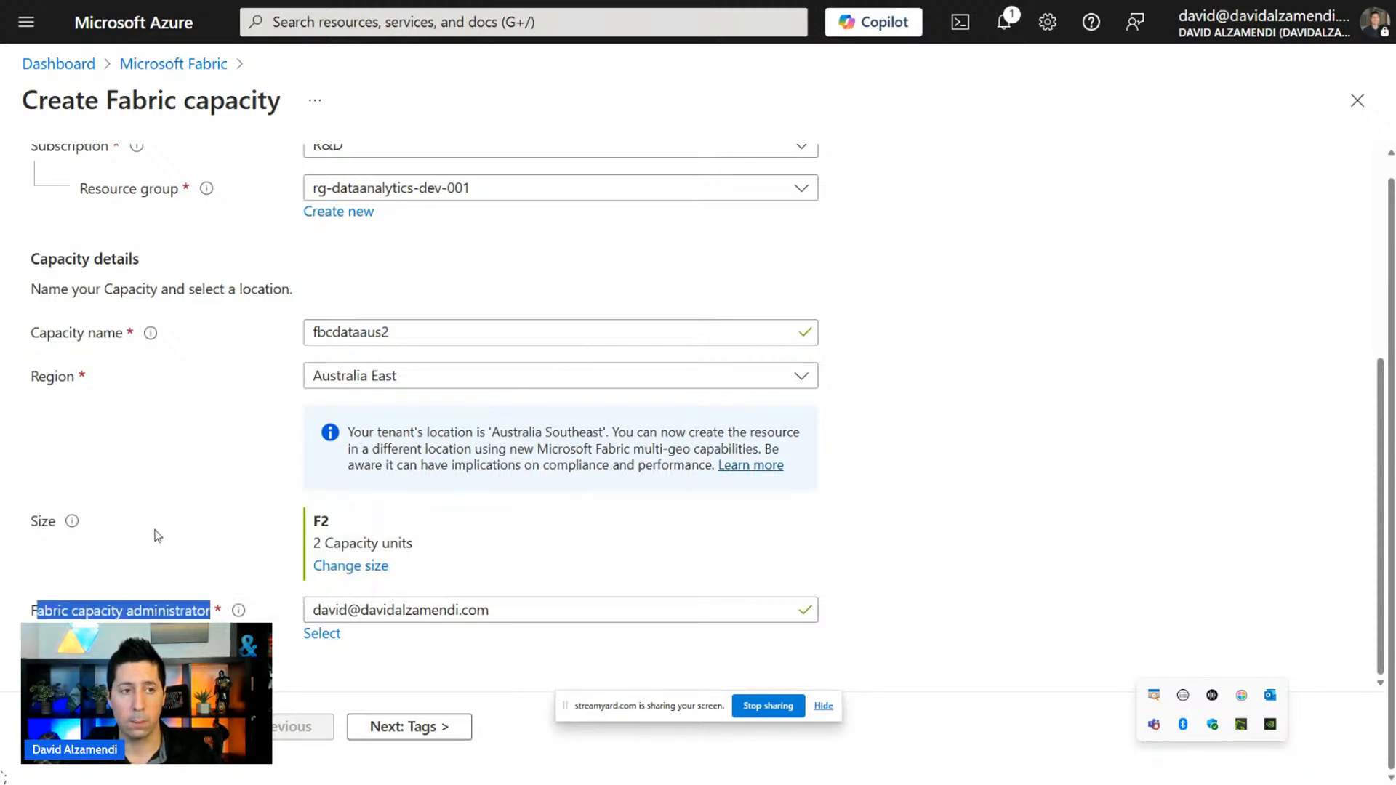
scroll(218, 499, "up", 3)
Continue to the capacity's tags and add an application tag with the value data analytics.
left_click(407, 726)
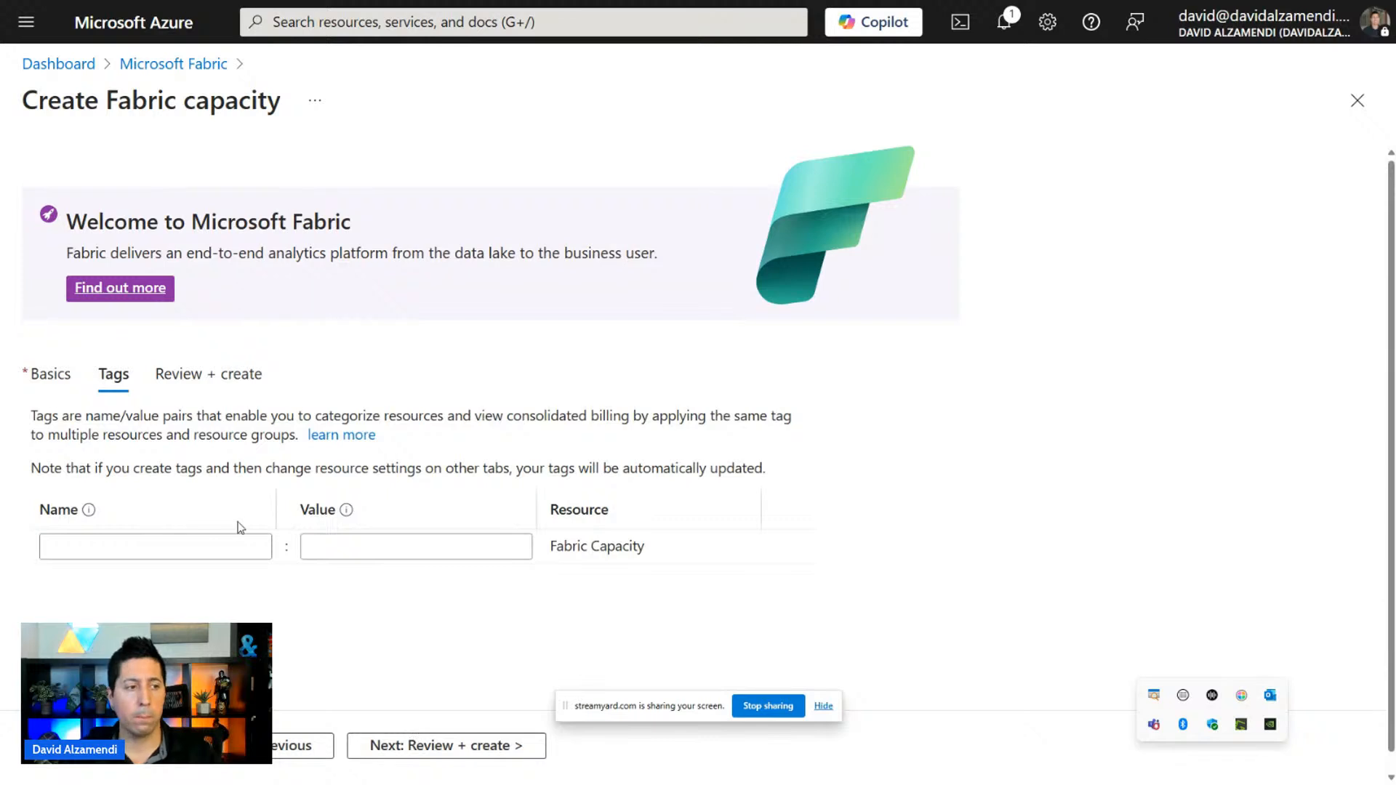
scroll(219, 523, "down", 1)
left_click(168, 524)
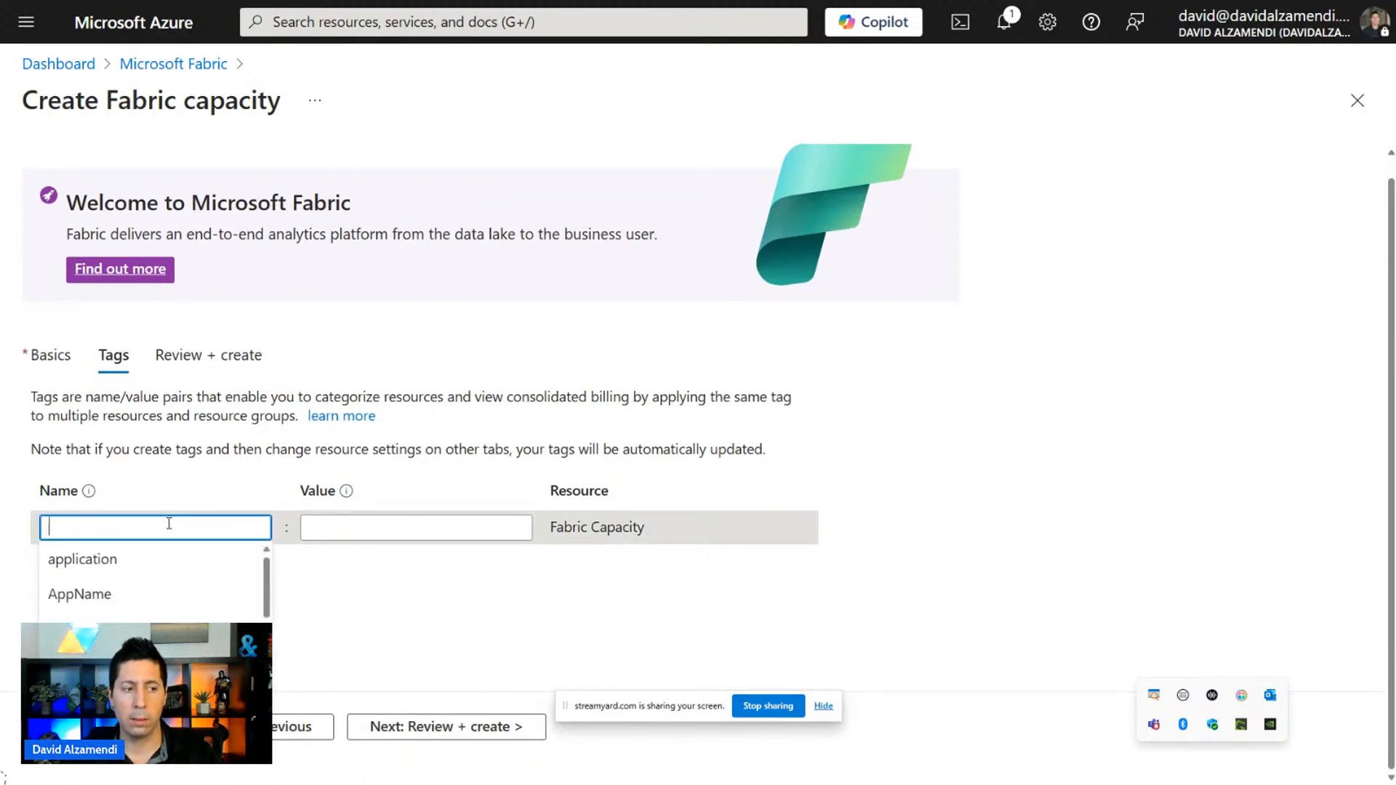
left_click(148, 558)
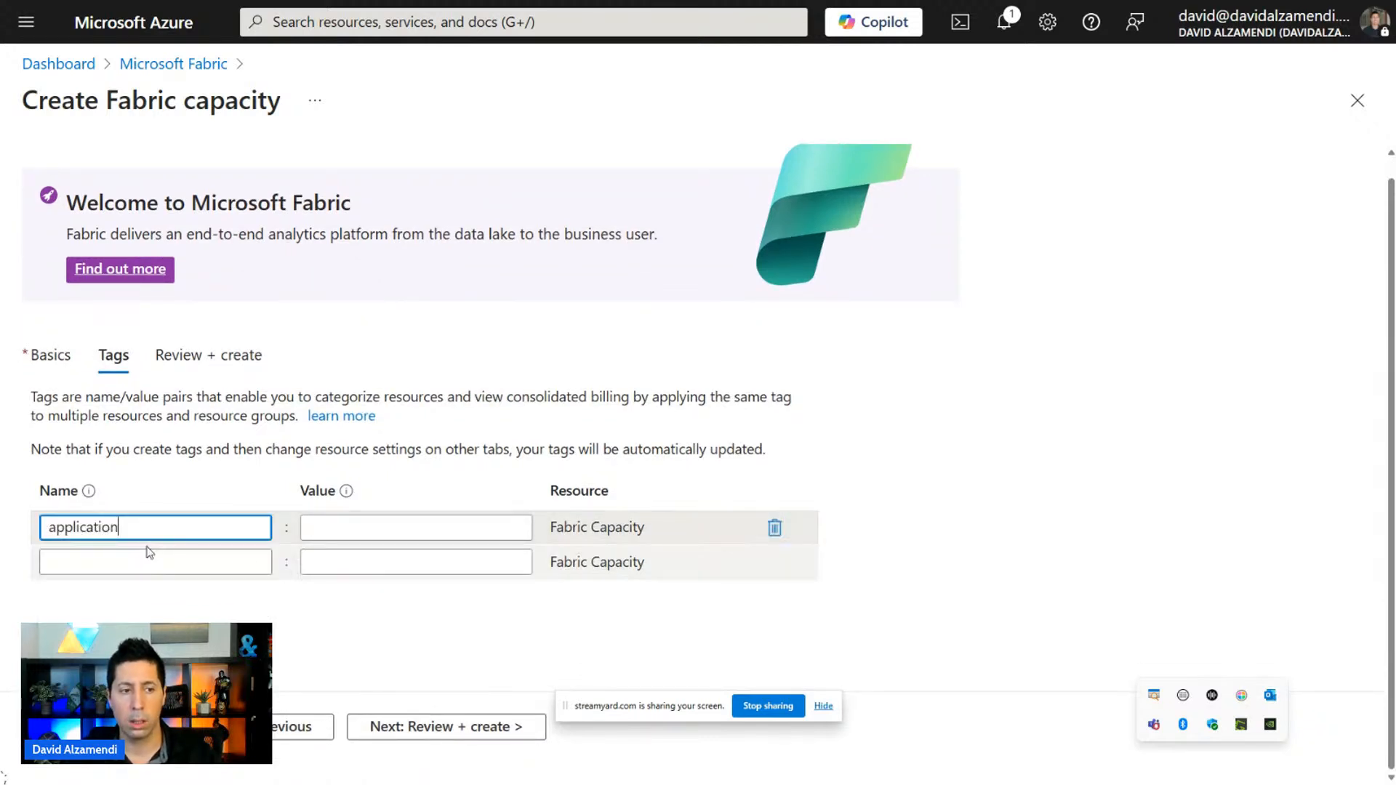
left_click(330, 533)
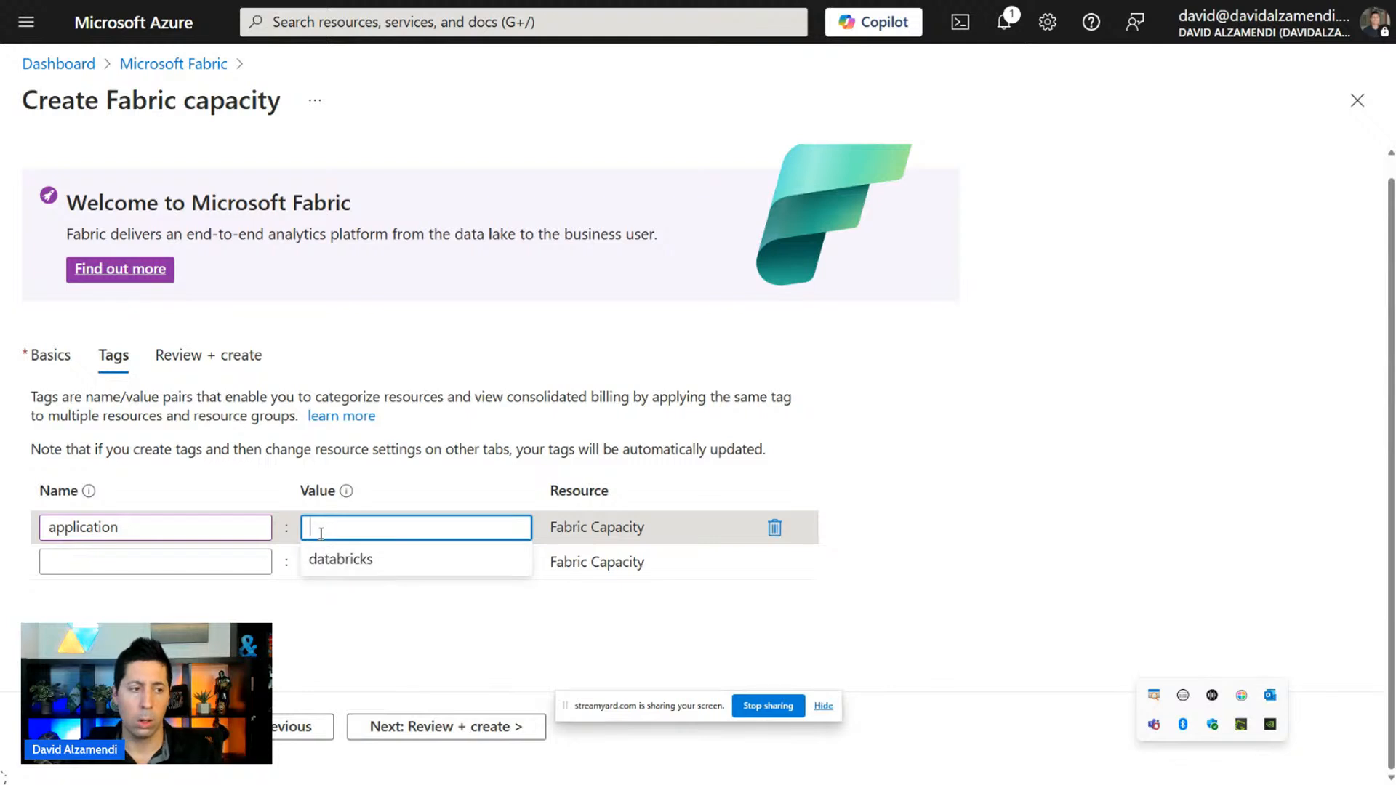
type("da")
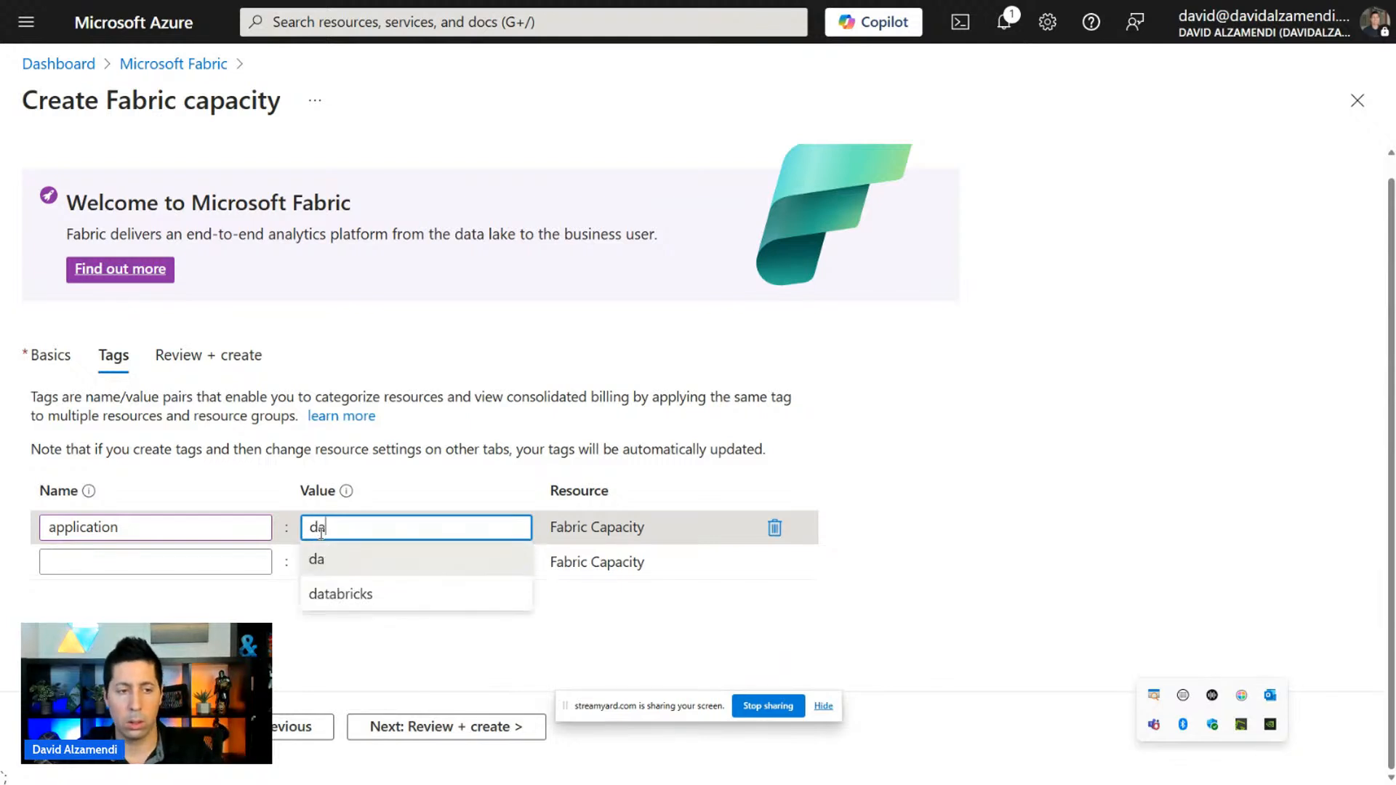
type("ta analytics")
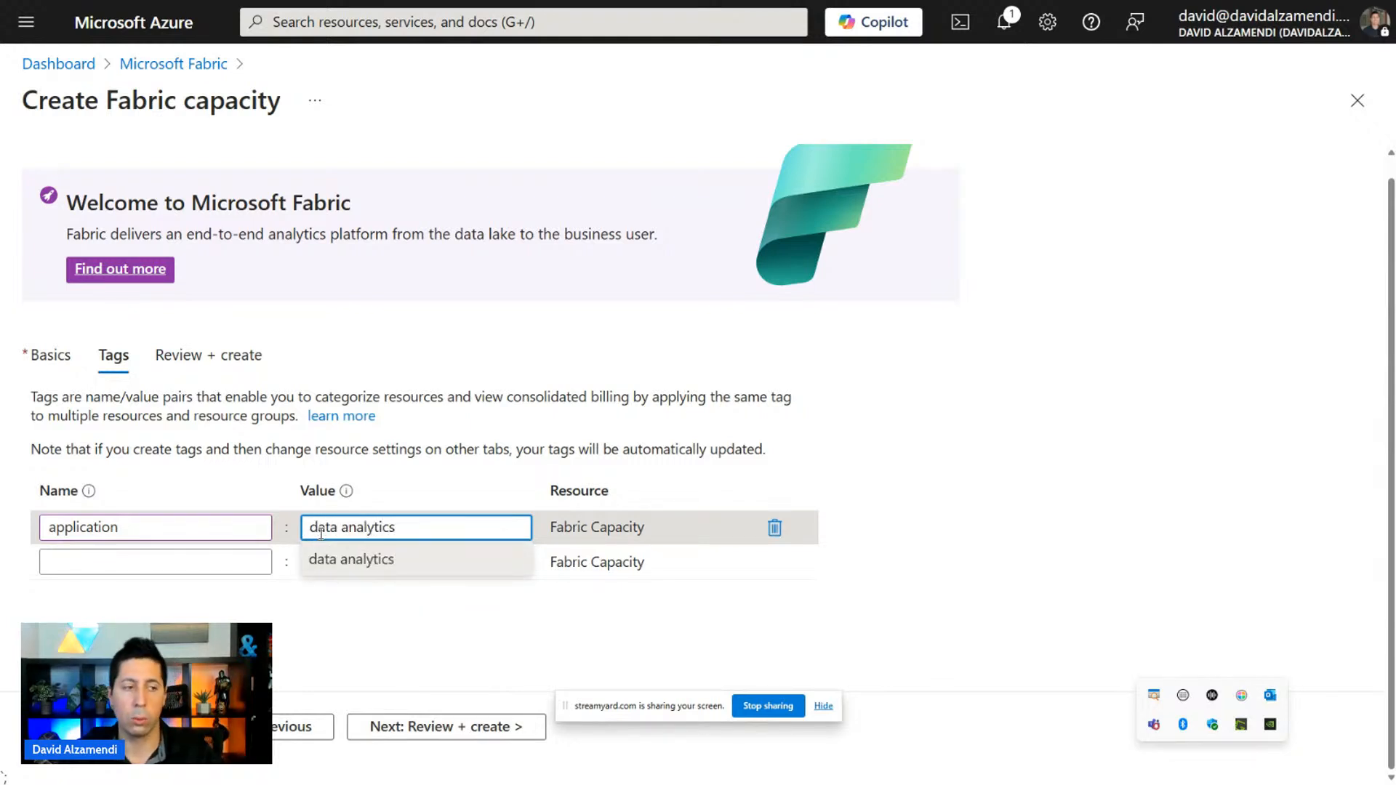
left_click(271, 609)
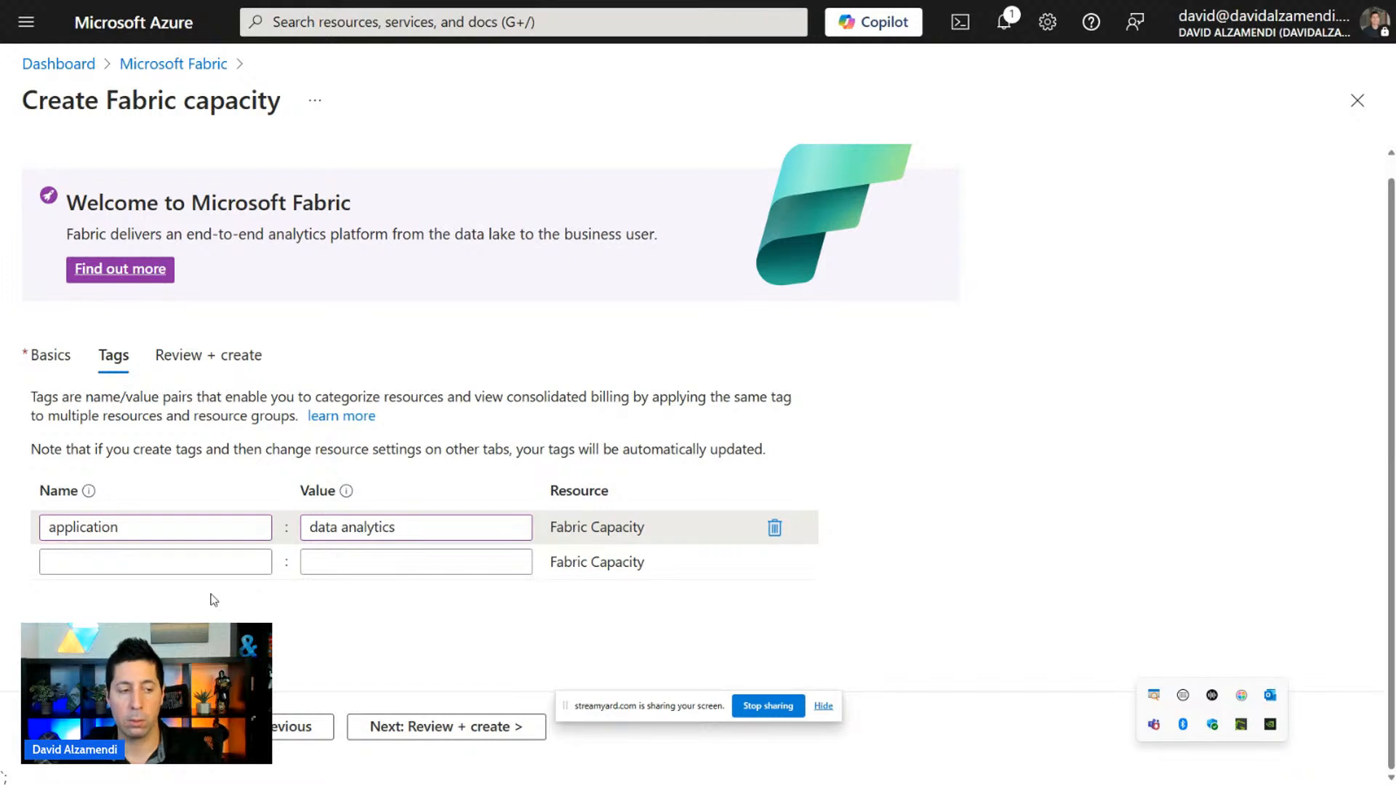
Add a CostCenter tag with the value IT Department and an Environment tag with the value Development.
left_click(168, 561)
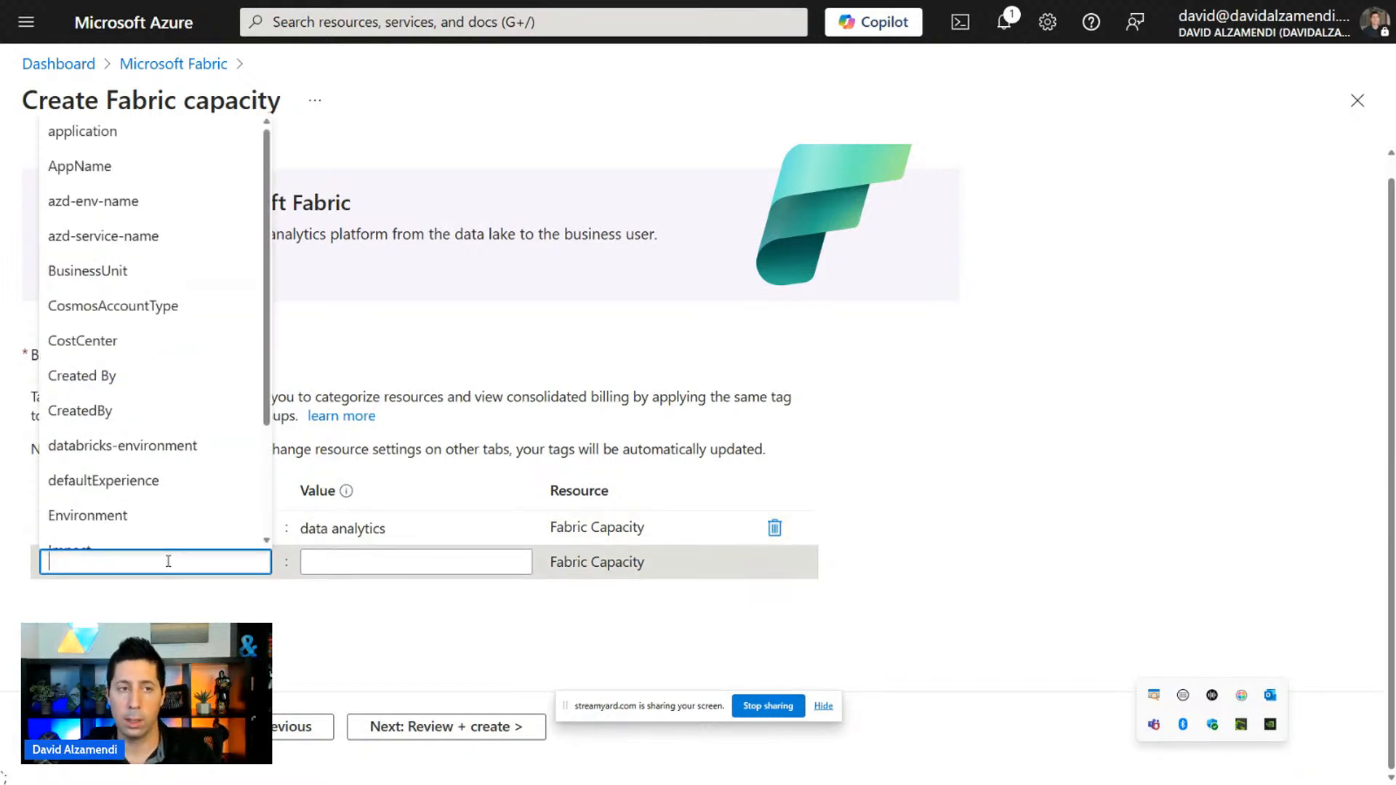
left_click(122, 348)
left_click(348, 562)
left_click(349, 592)
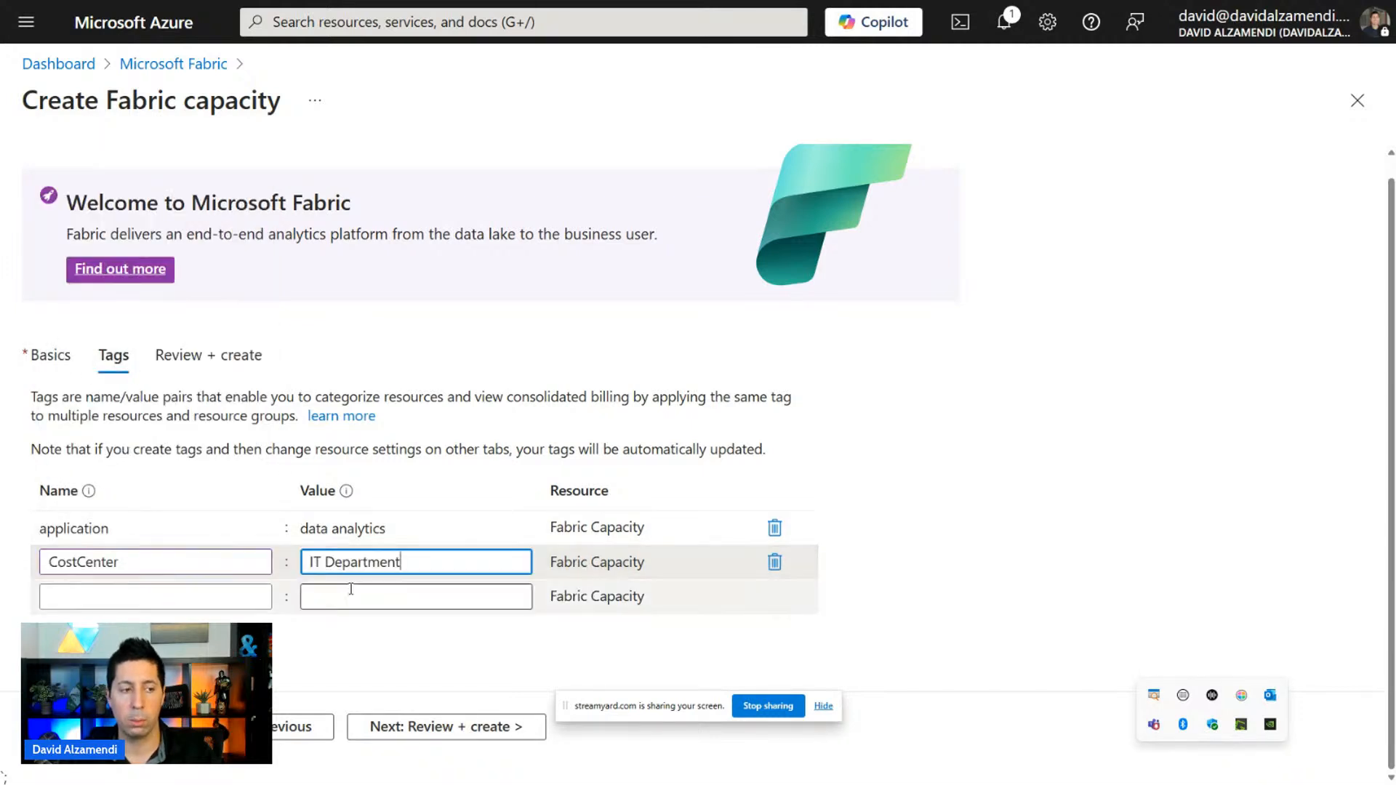
left_click(167, 591)
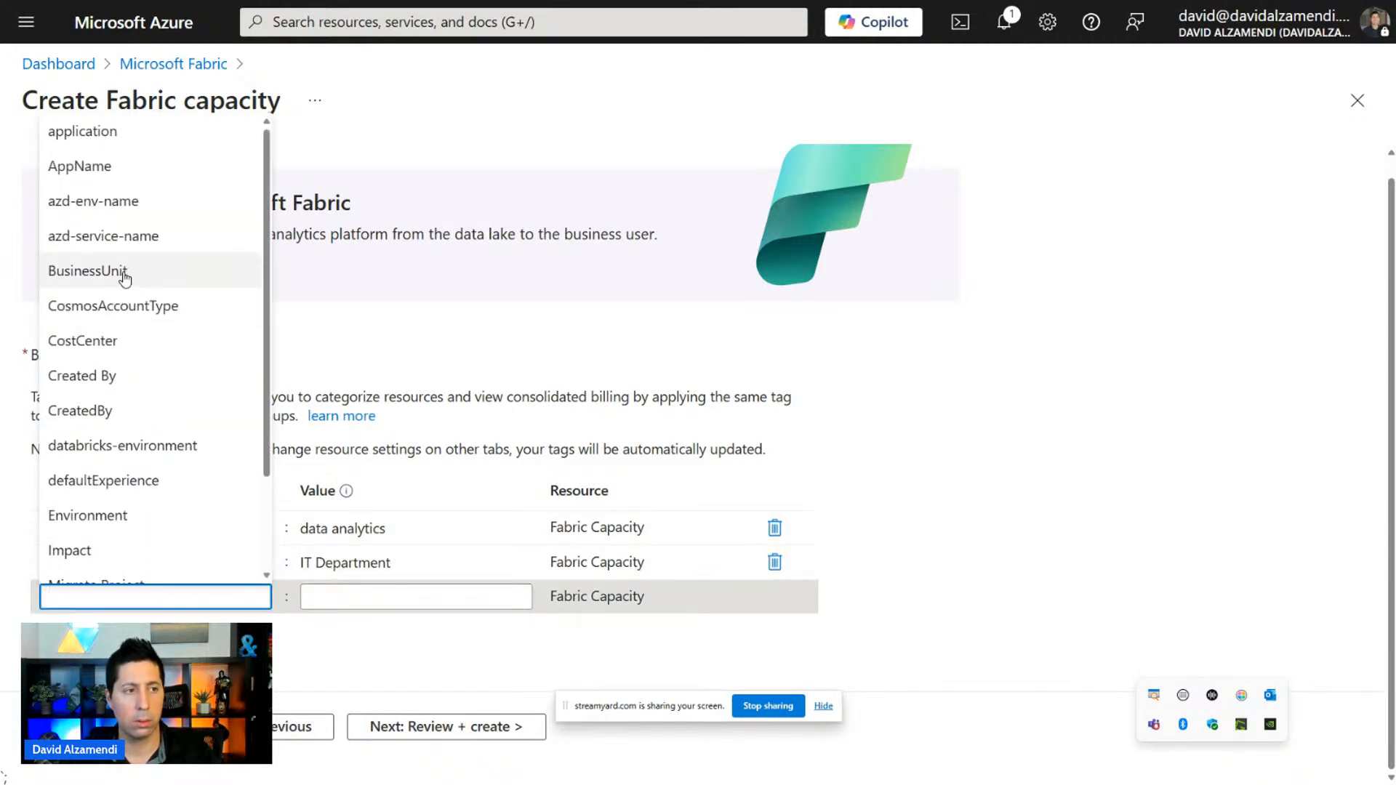
left_click(116, 514)
left_click(350, 598)
left_click(351, 627)
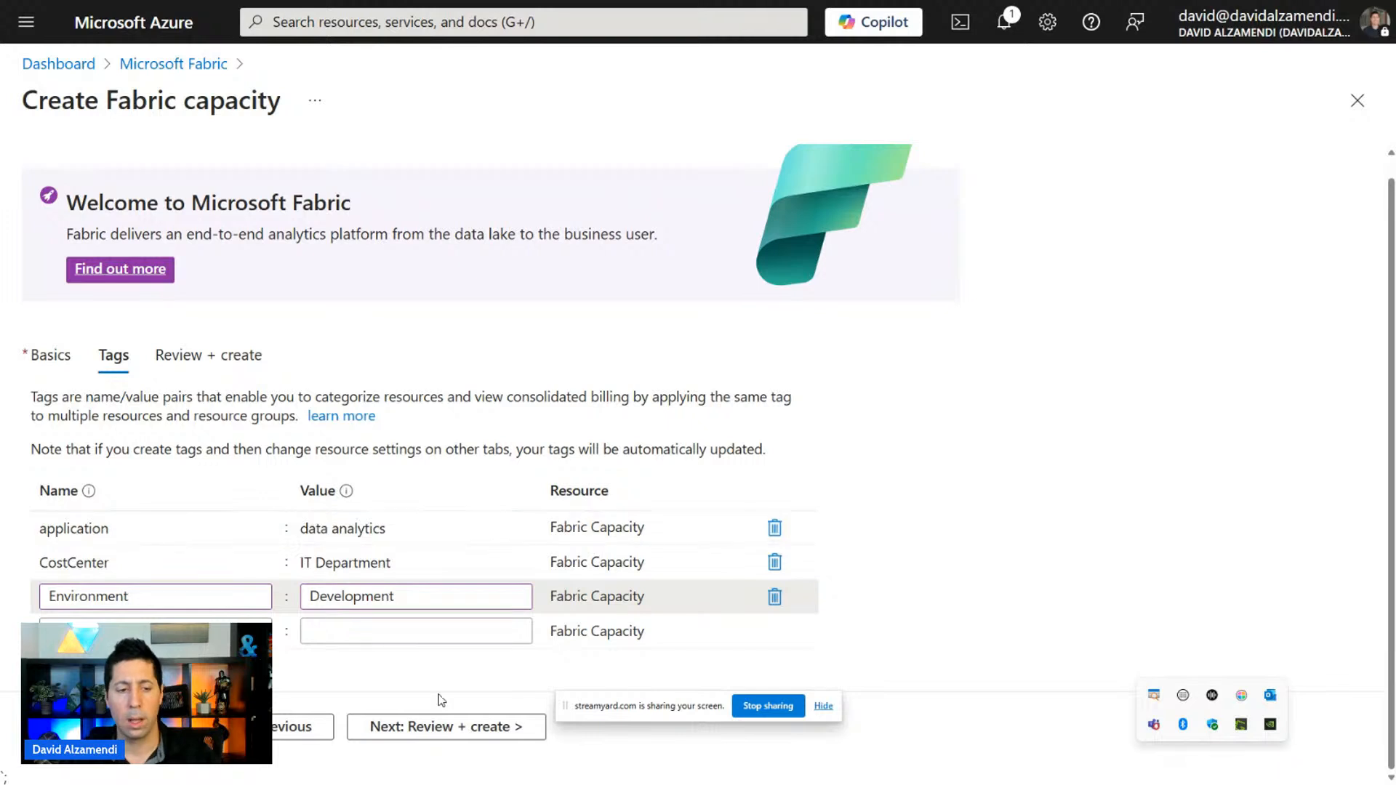
Proceed to the final review and deploy the Fabric capacity.
left_click(446, 727)
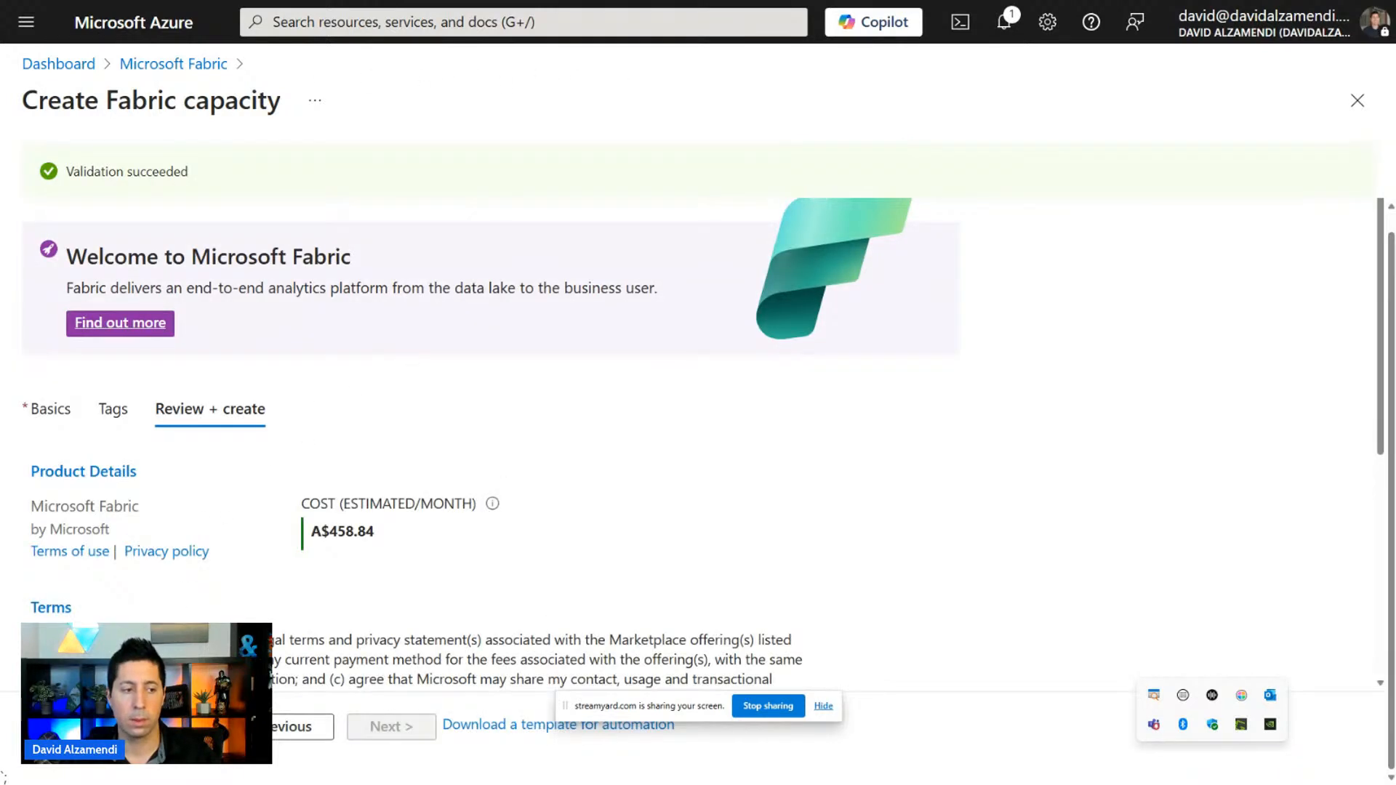
left_click(71, 726)
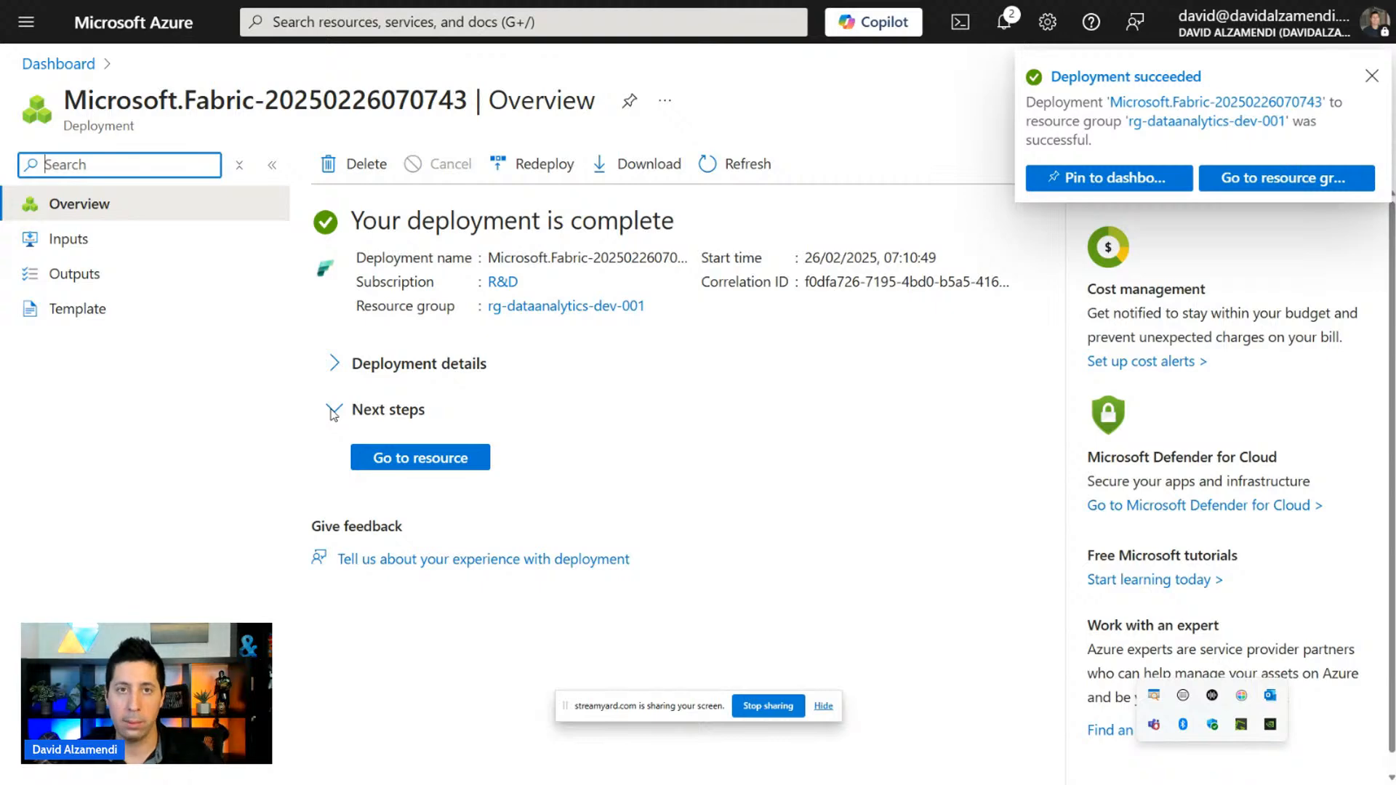
Go to the deployed resource's resource group, filter its resources for fbcdataaus2, and open that Fabric capacity.
left_click(439, 463)
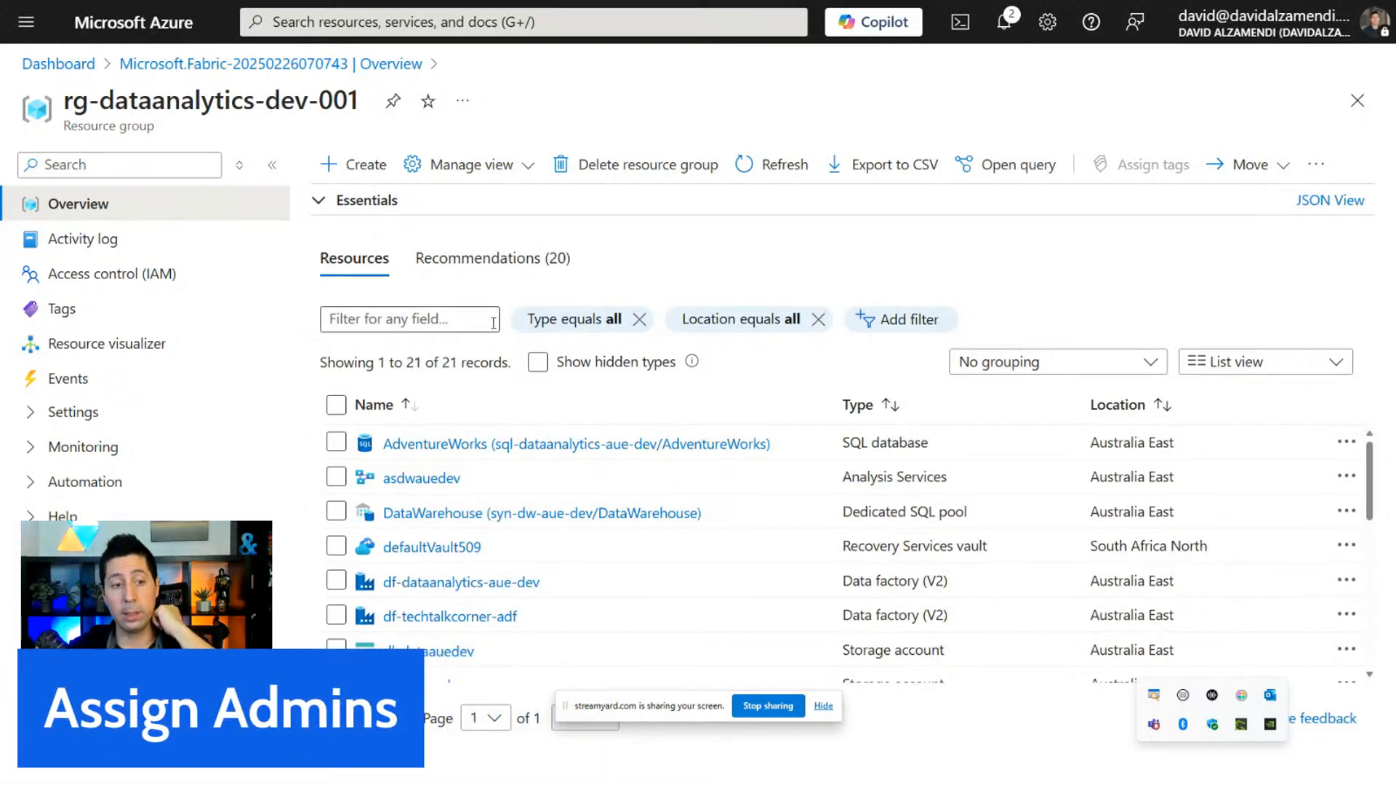
scroll(476, 502, "down", 1)
scroll(476, 501, "down", 5)
left_click(448, 318)
type("fbcdataaus2")
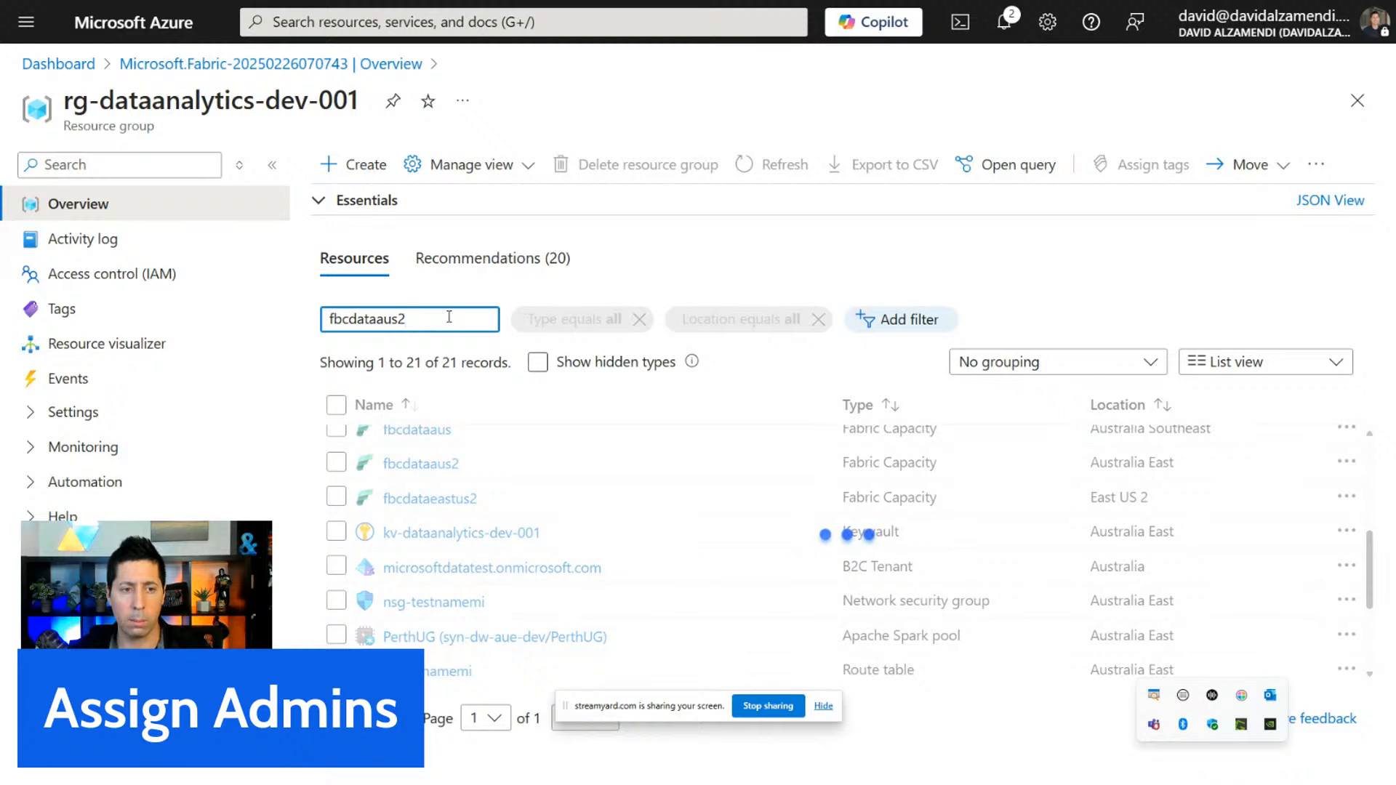
left_click(436, 443)
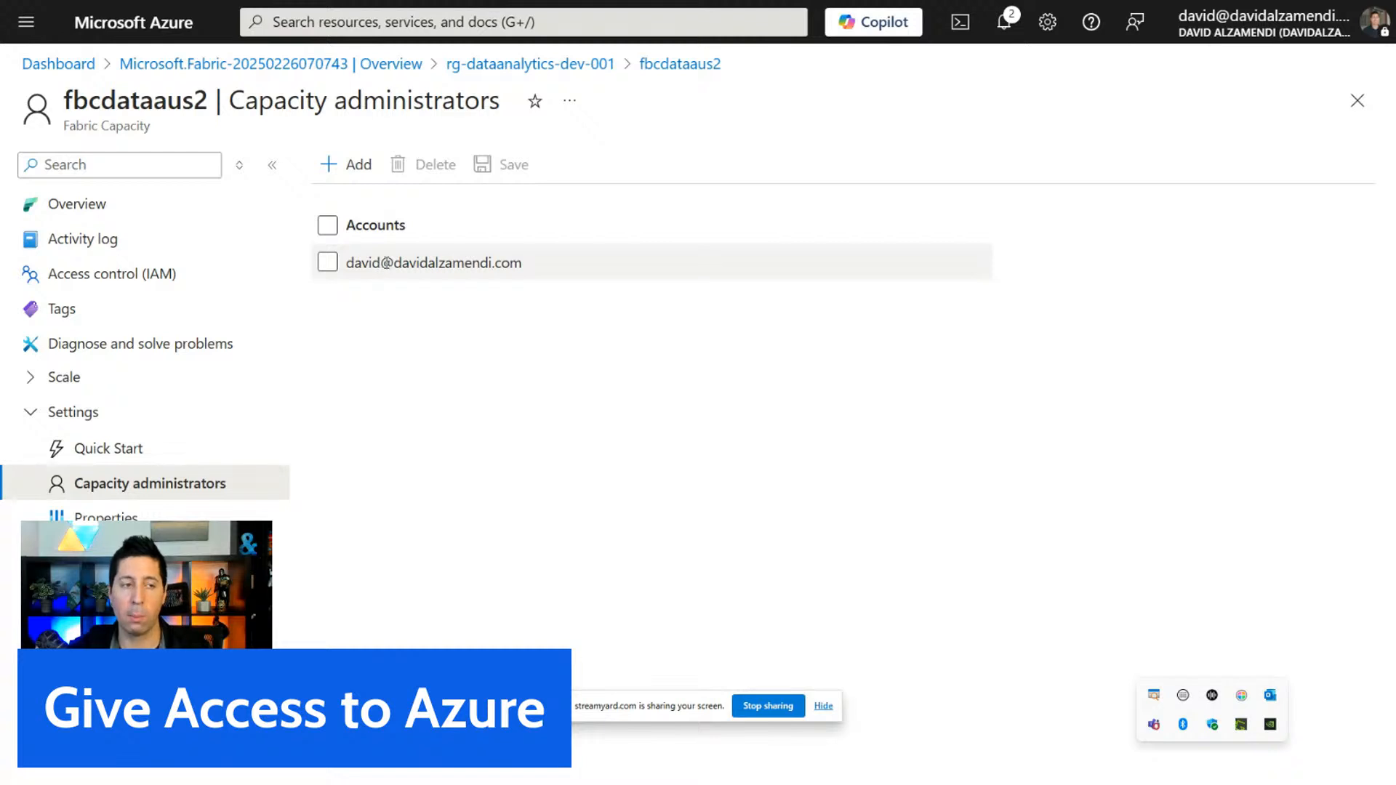
Start a new role assignment in the capacity's access control and choose the privileged administrator role Contributor.
left_click(152, 277)
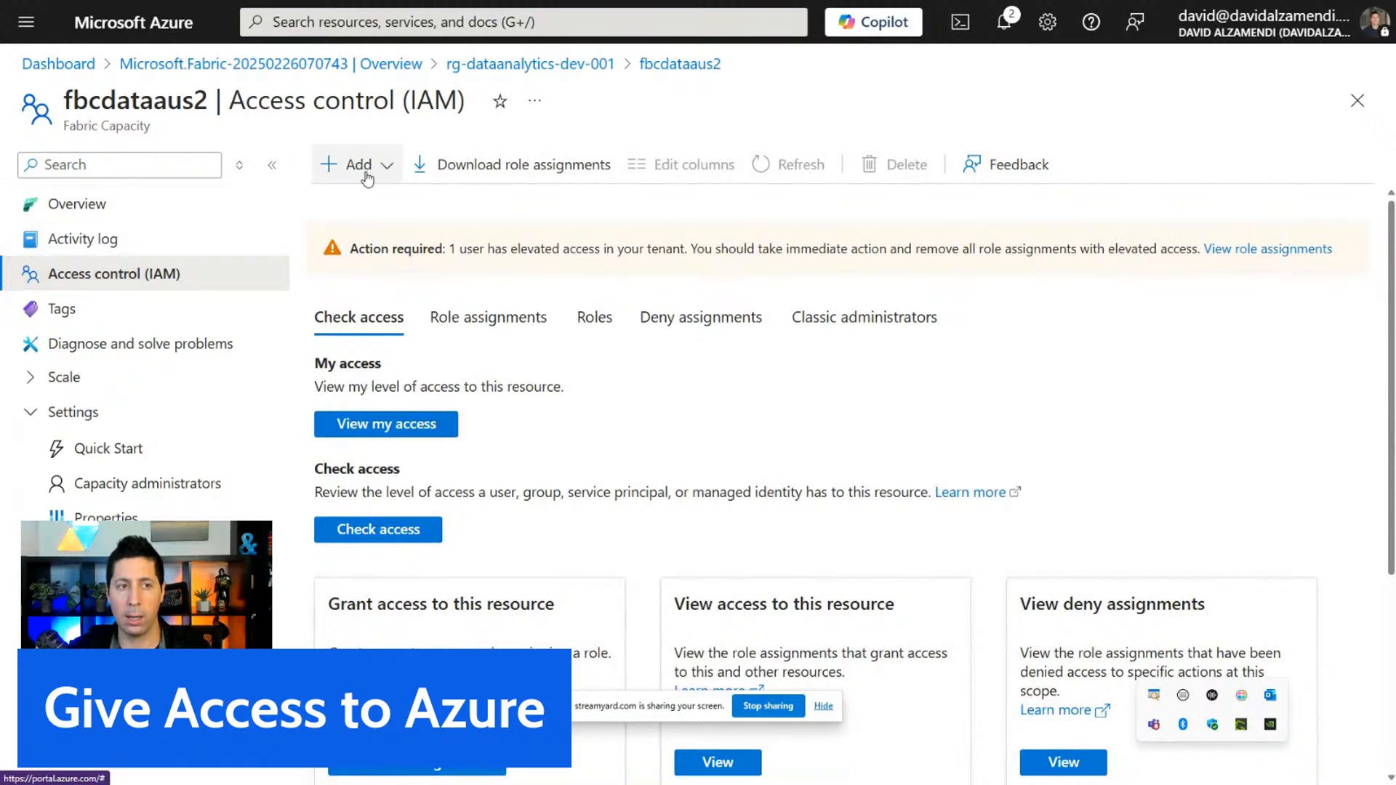
left_click(388, 171)
left_click(390, 200)
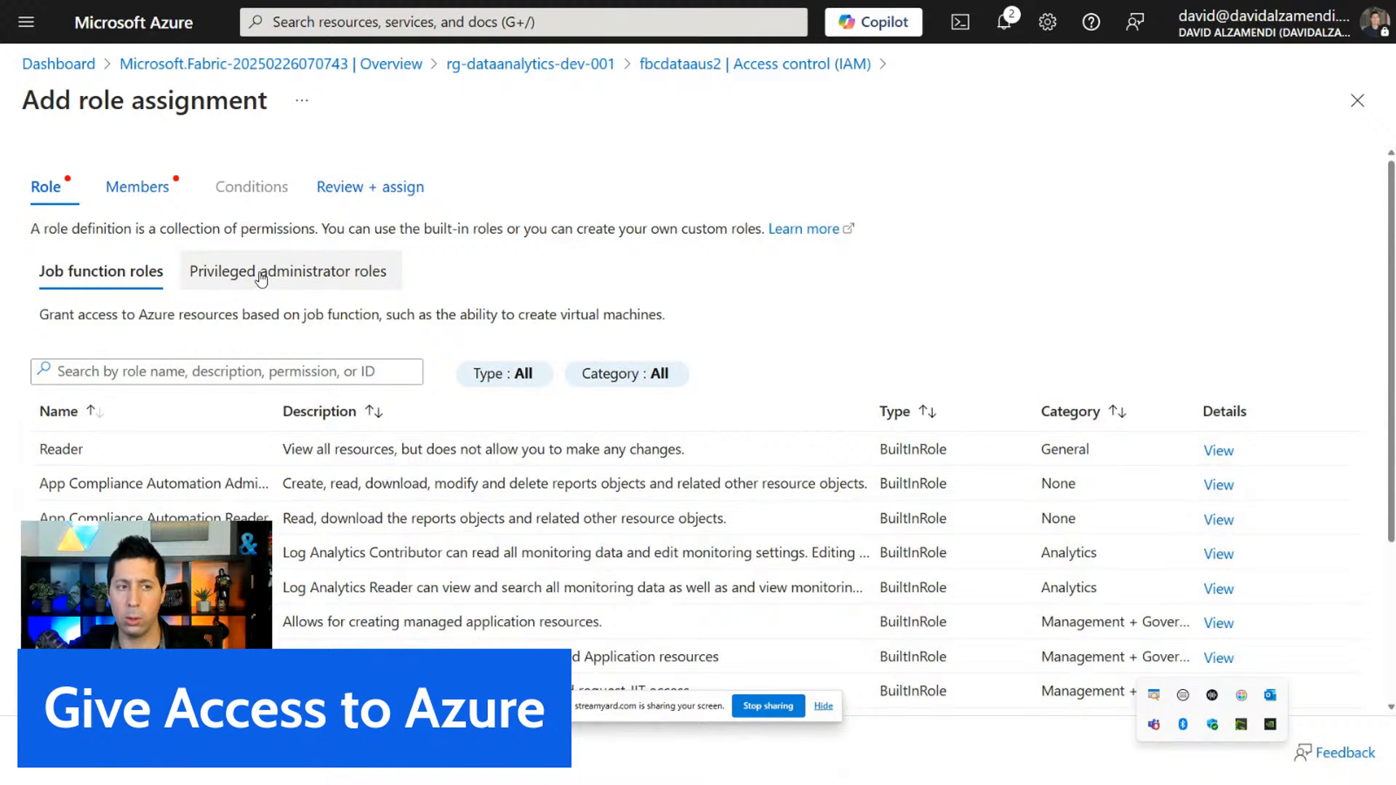
left_click(238, 282)
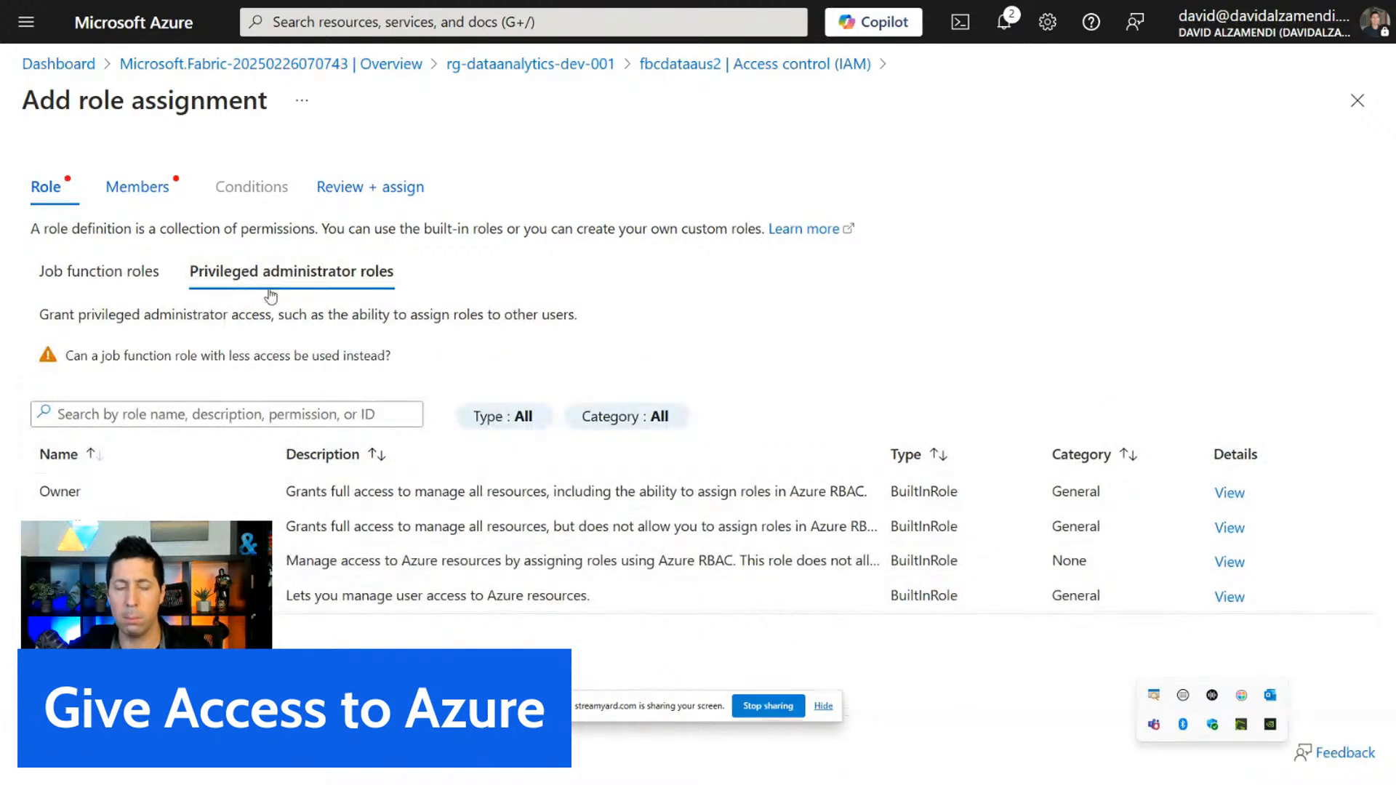
left_click(109, 526)
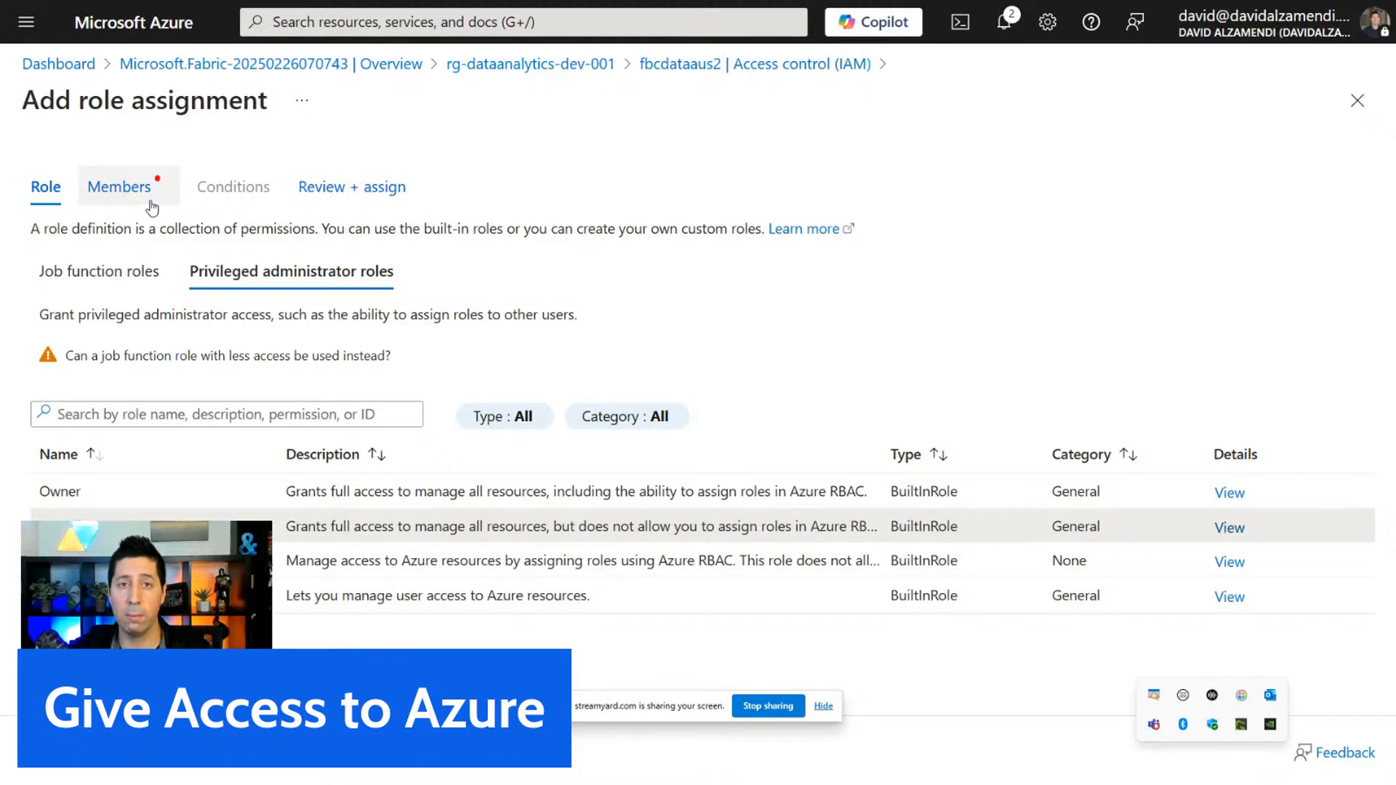
Search the directory for st and add the std users 001, 002 and 003 as members of the role assignment.
left_click(151, 208)
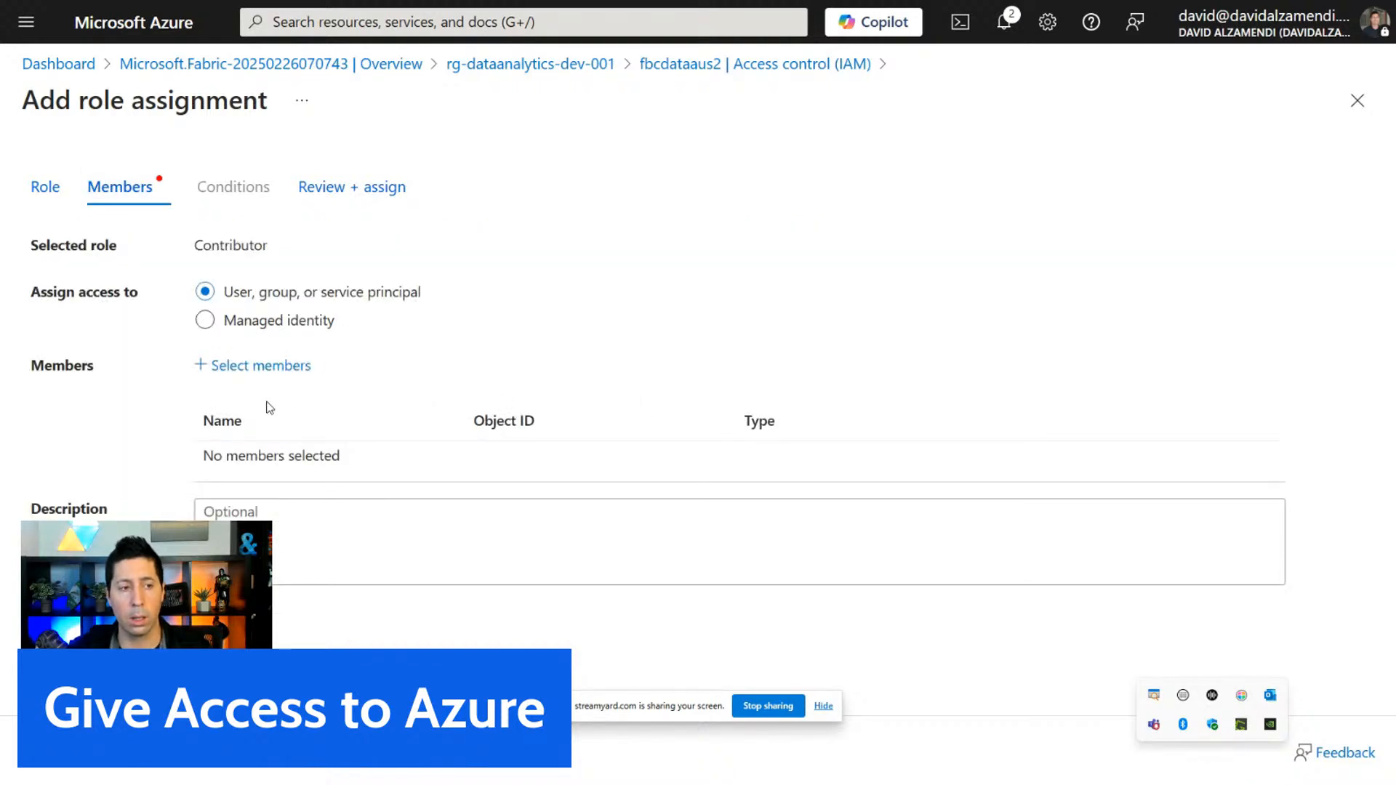
left_click(297, 377)
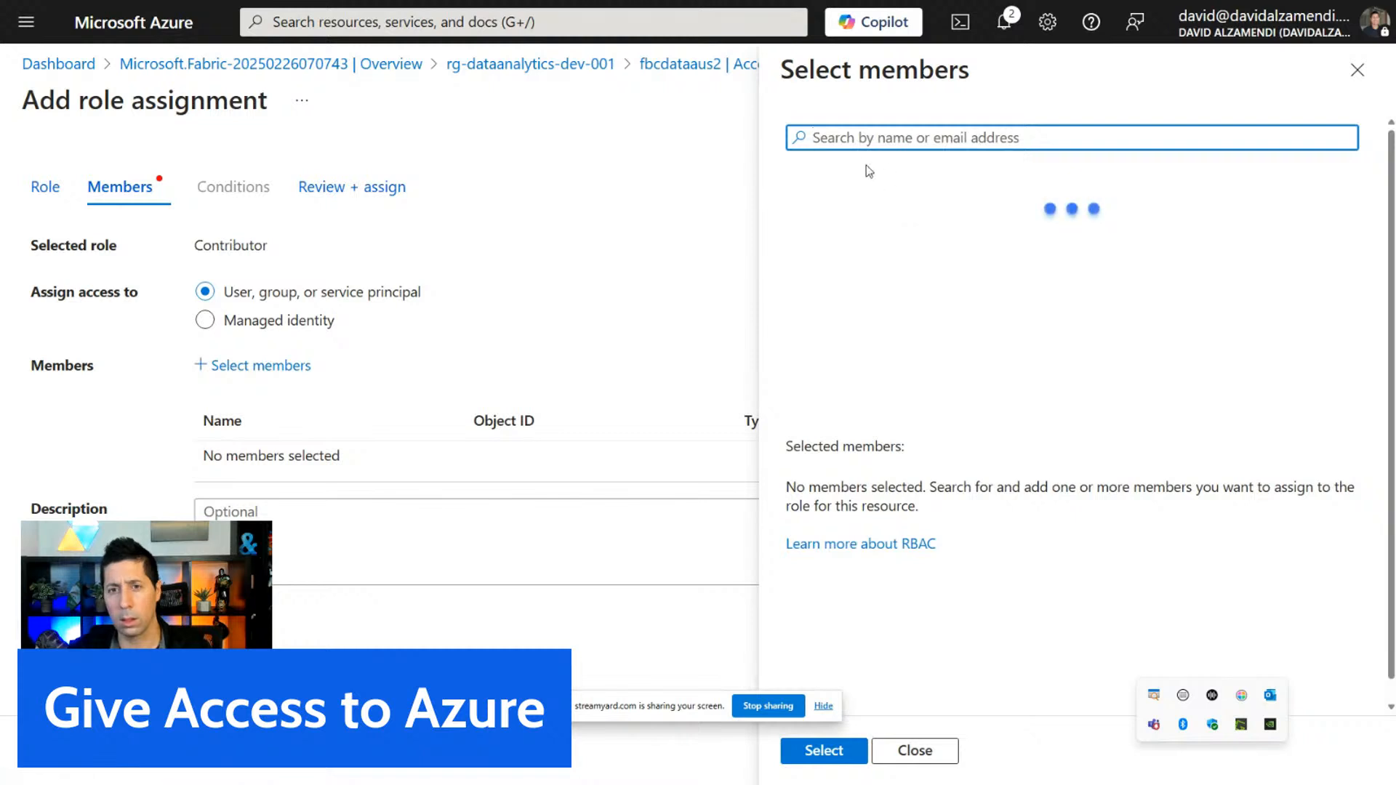
type("st")
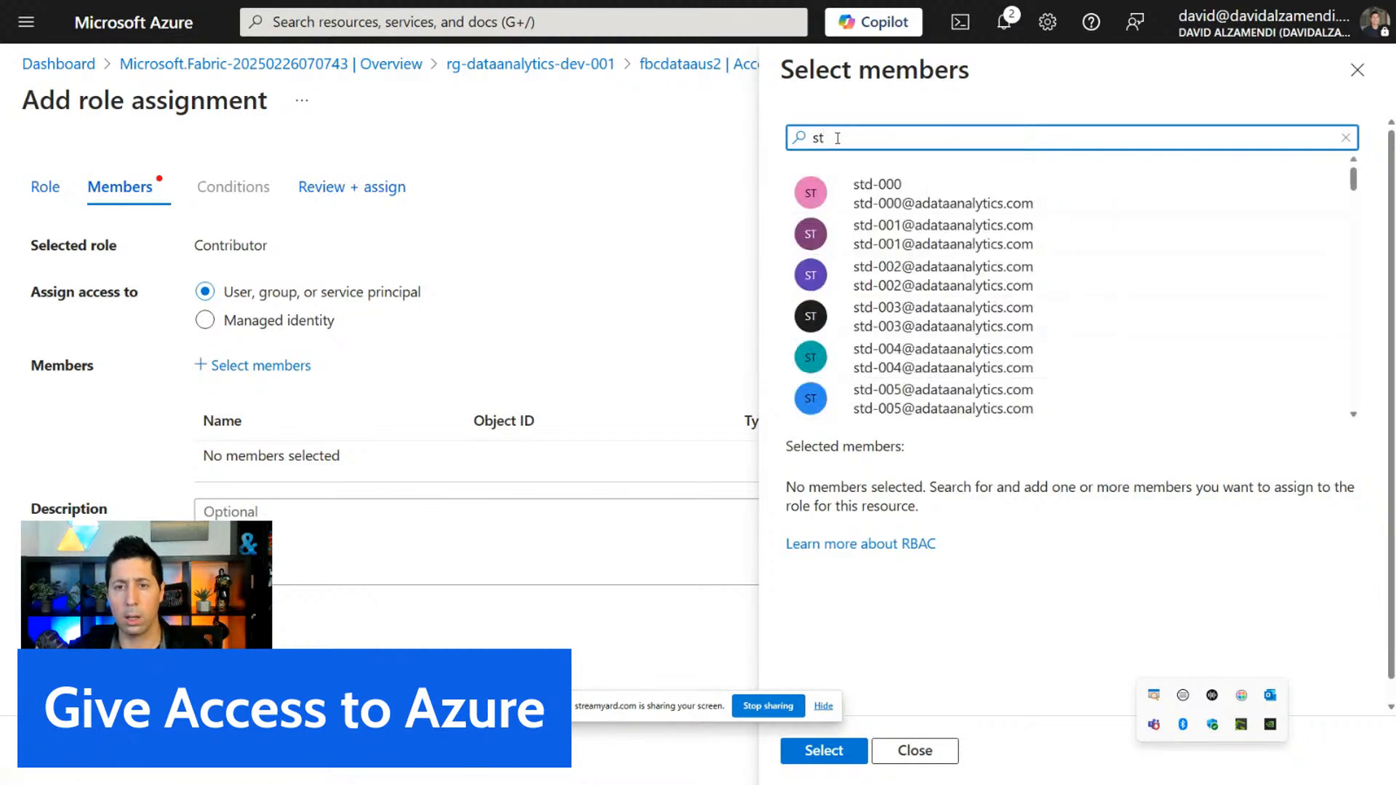
left_click(847, 275)
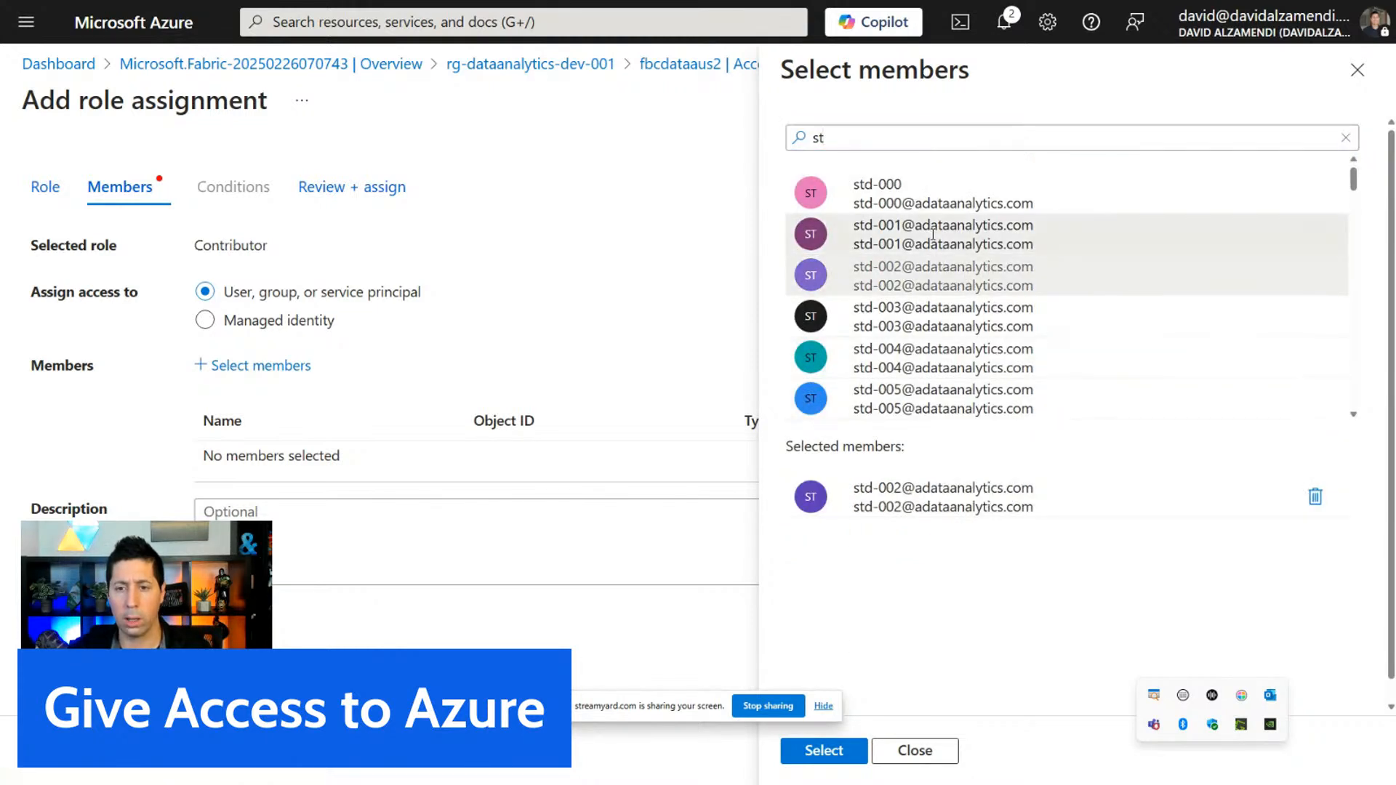
left_click(846, 234)
left_click(847, 317)
left_click(824, 750)
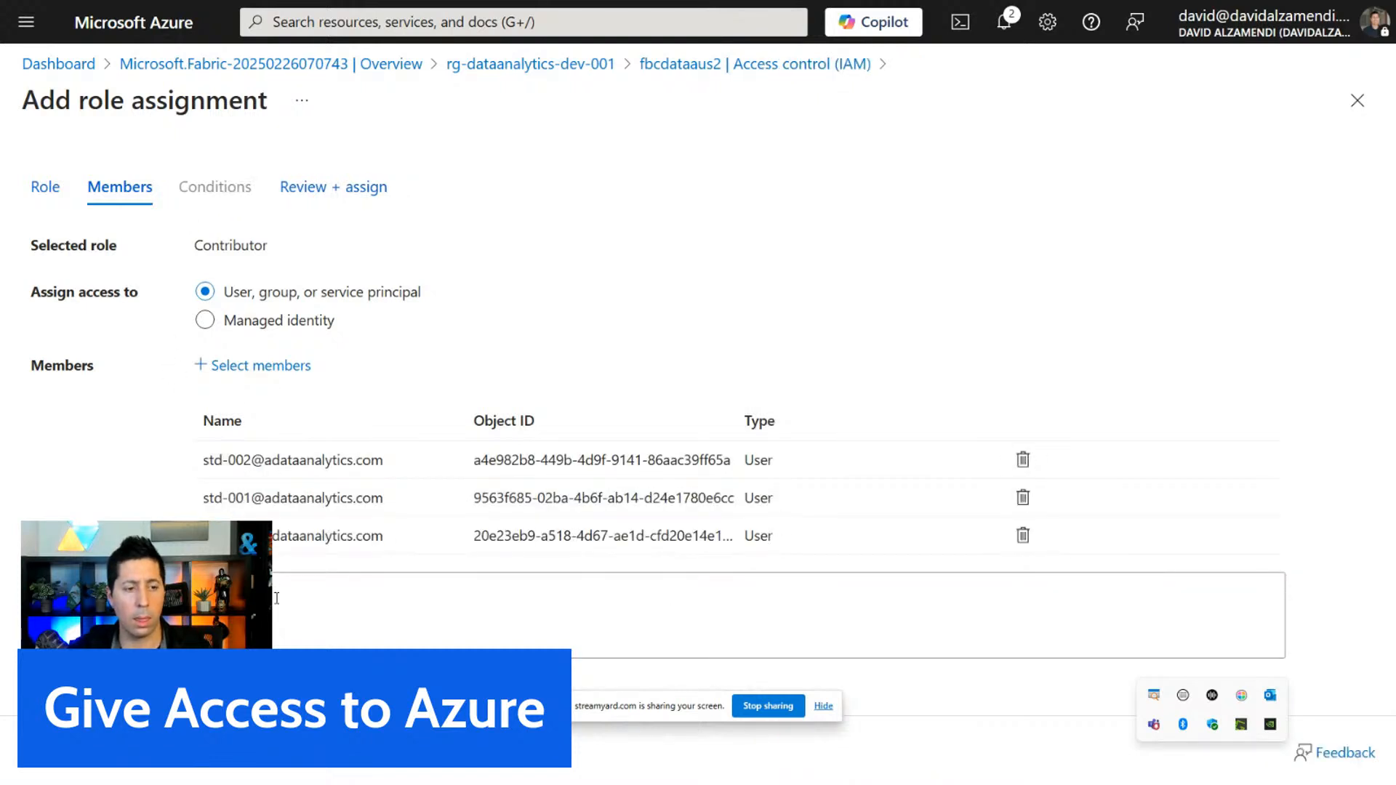
Review and submit the Contributor role assignment, and return to the capacity's overview.
left_click(404, 755)
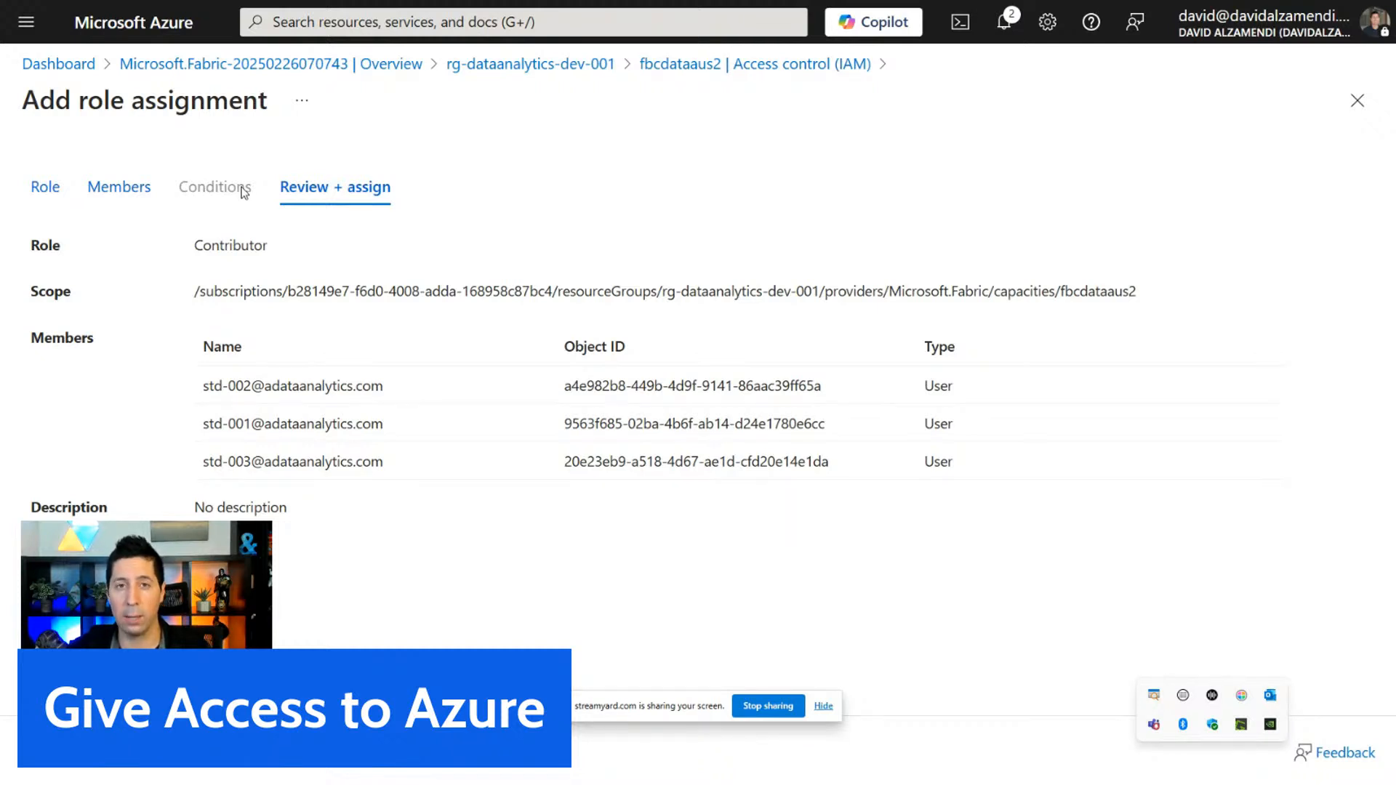
left_click(123, 769)
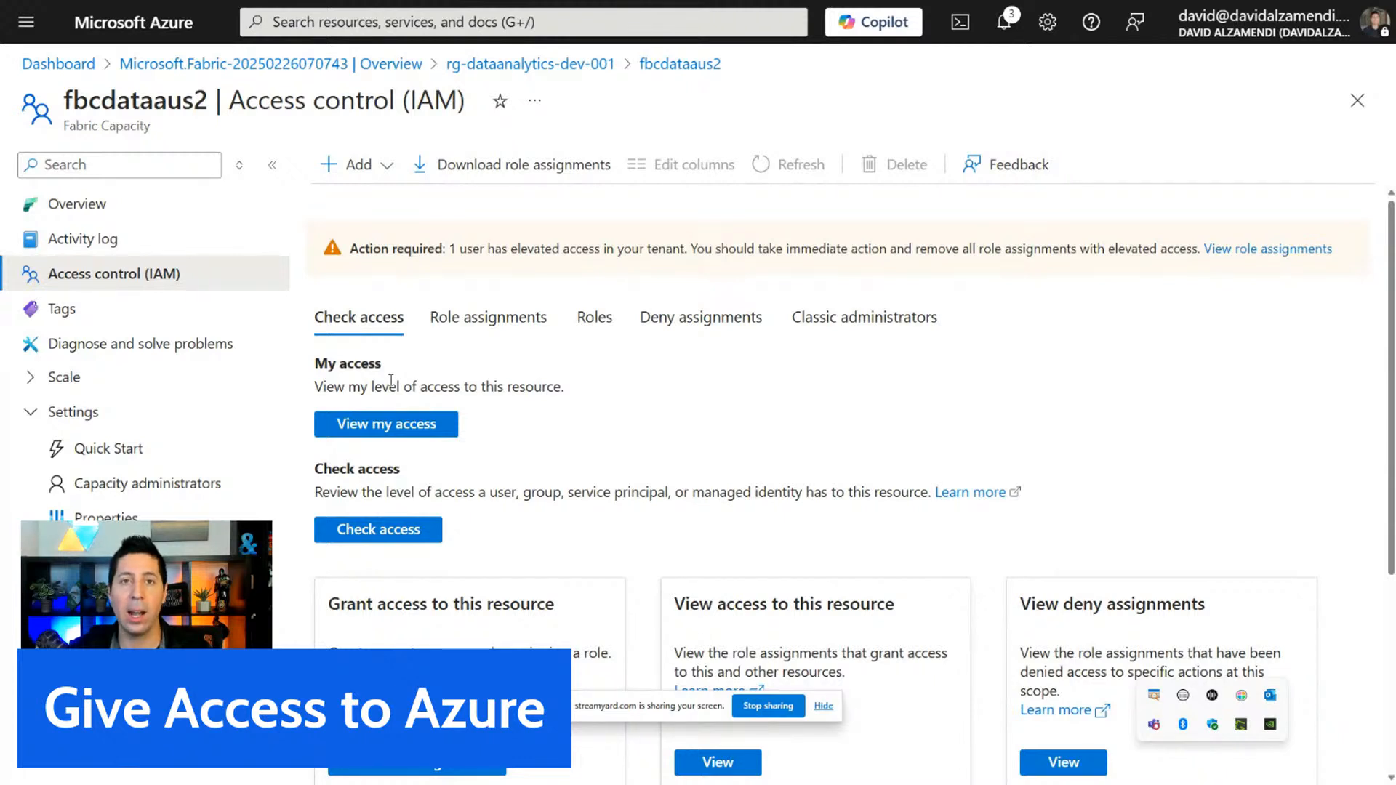
left_click(117, 212)
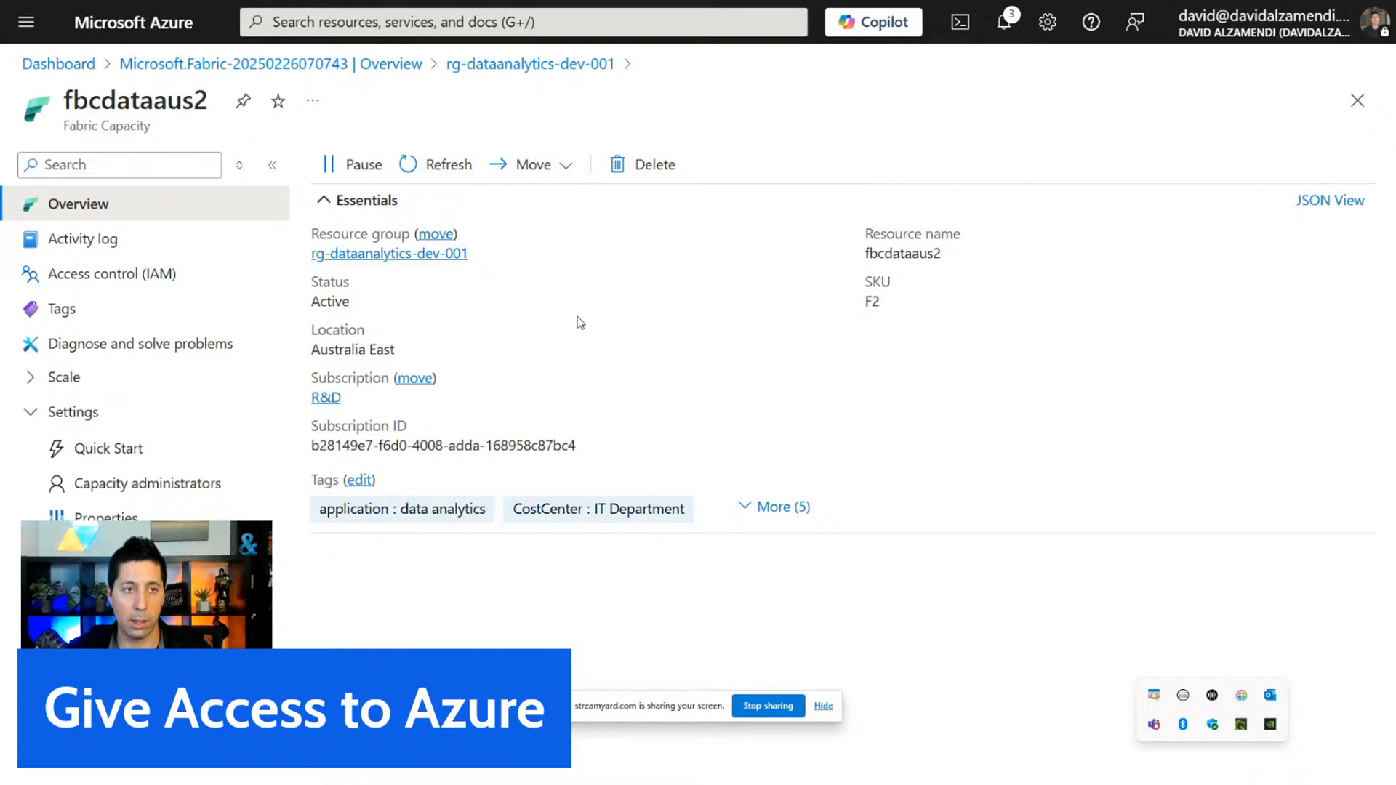
Switch to Power BI at app.powerbi.com in a new browser tab and sign in with the account used for Azure.
mouse_move(391, 6)
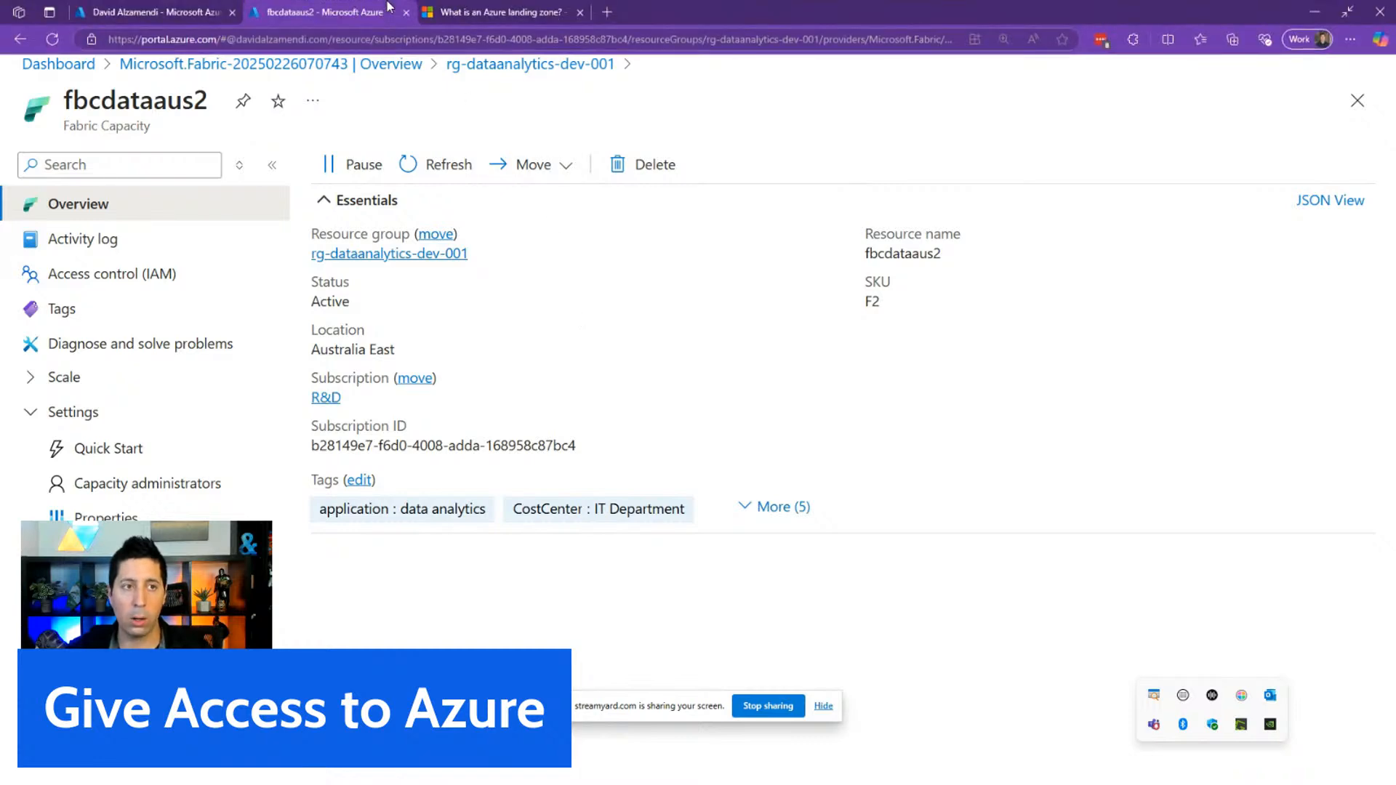
left_click(606, 13)
type("app")
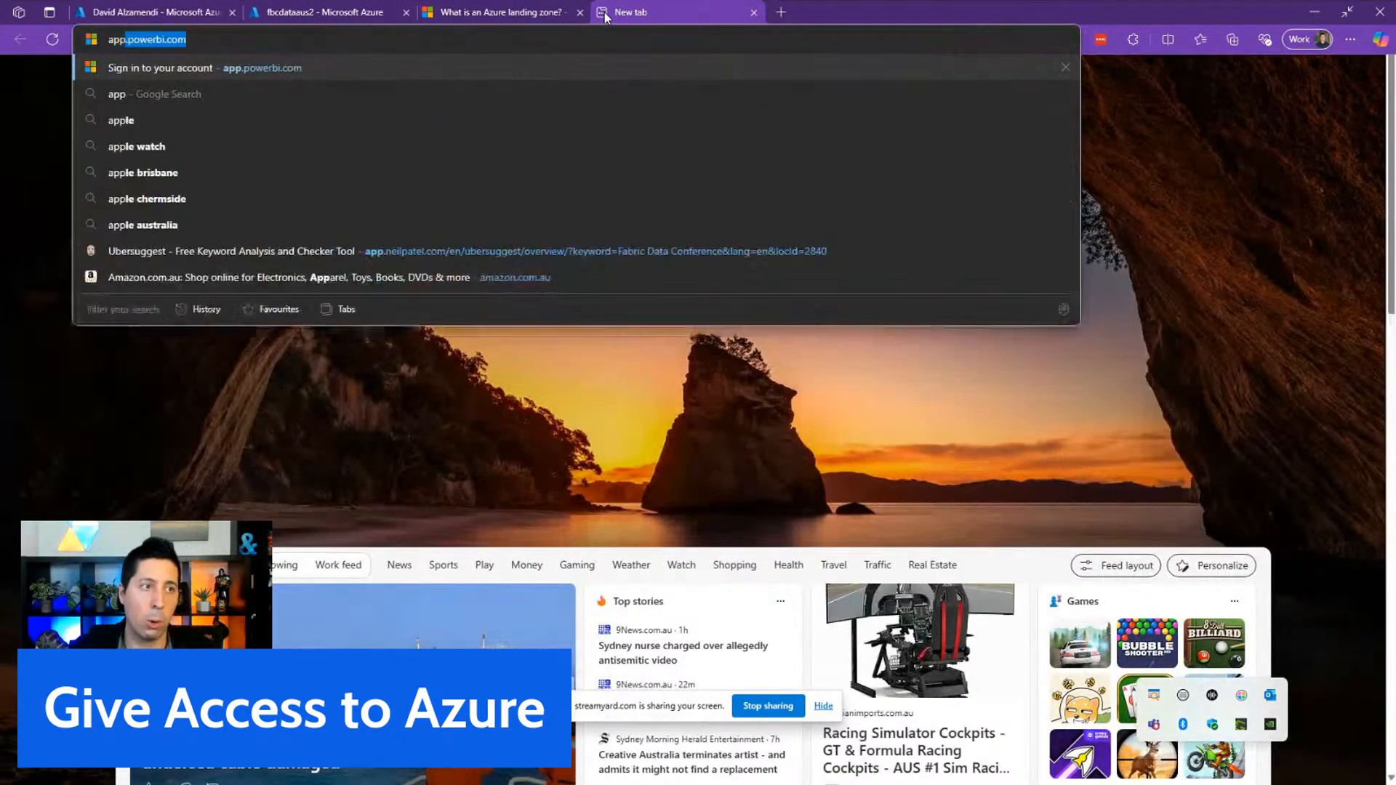
key("Return")
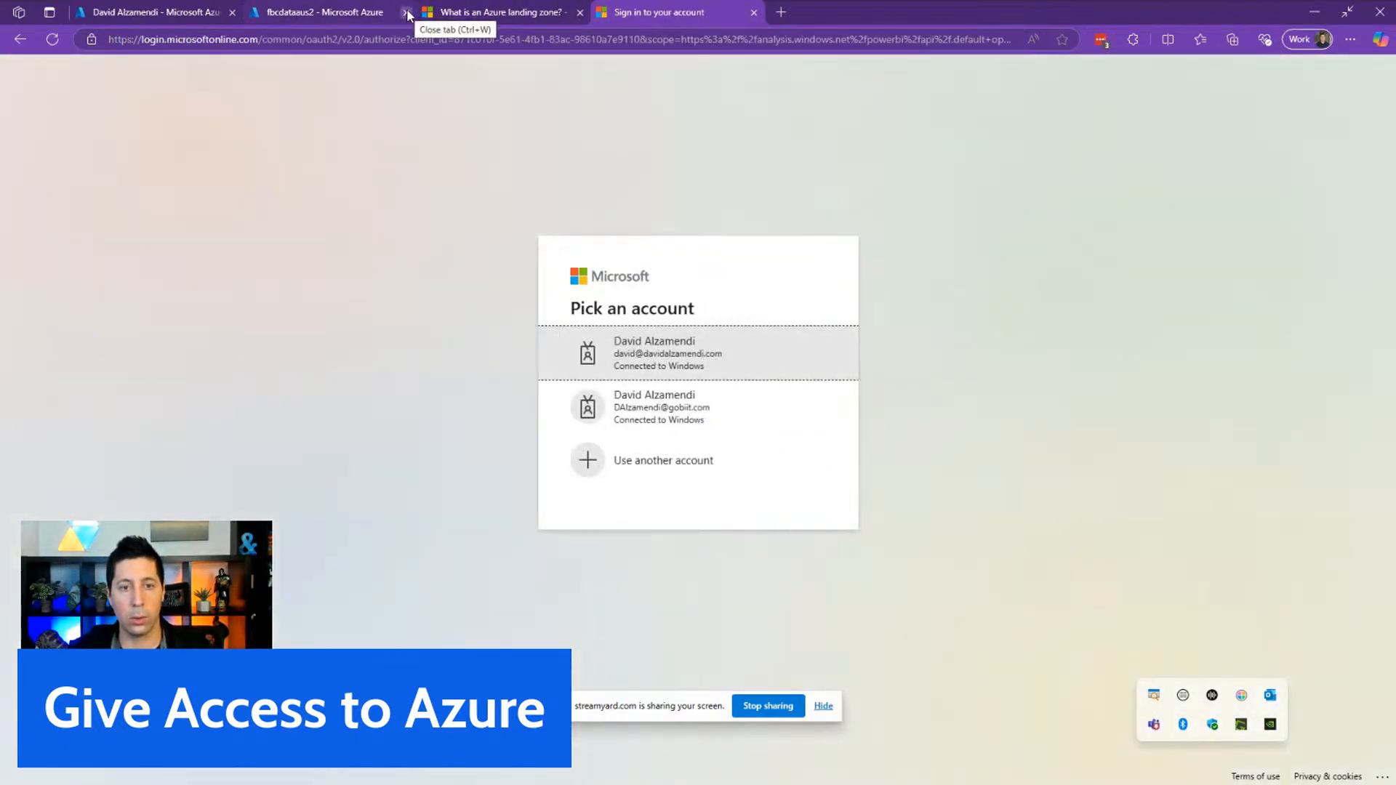
left_click(705, 351)
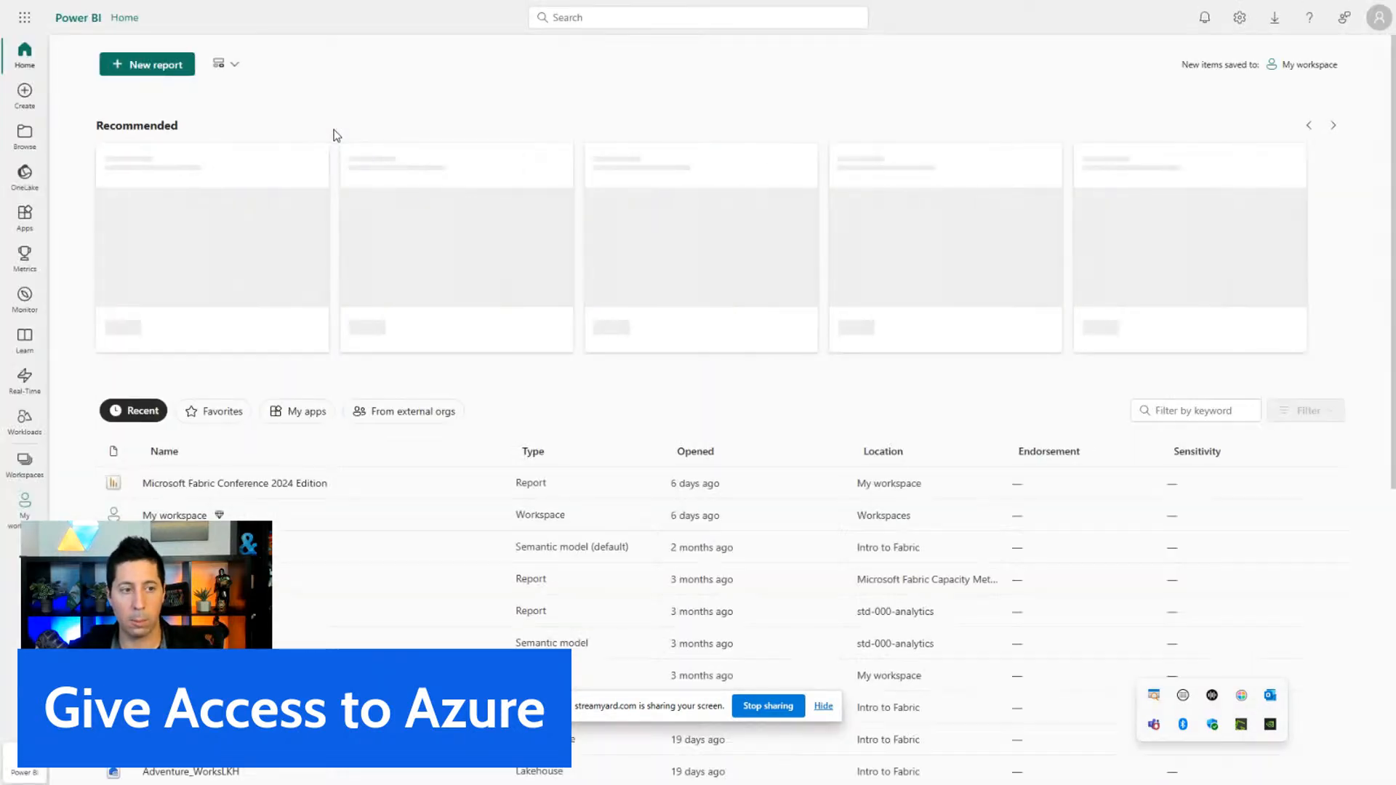
Open the admin portal's capacity settings and view the Fabric capacities at a larger zoom.
left_click(1242, 27)
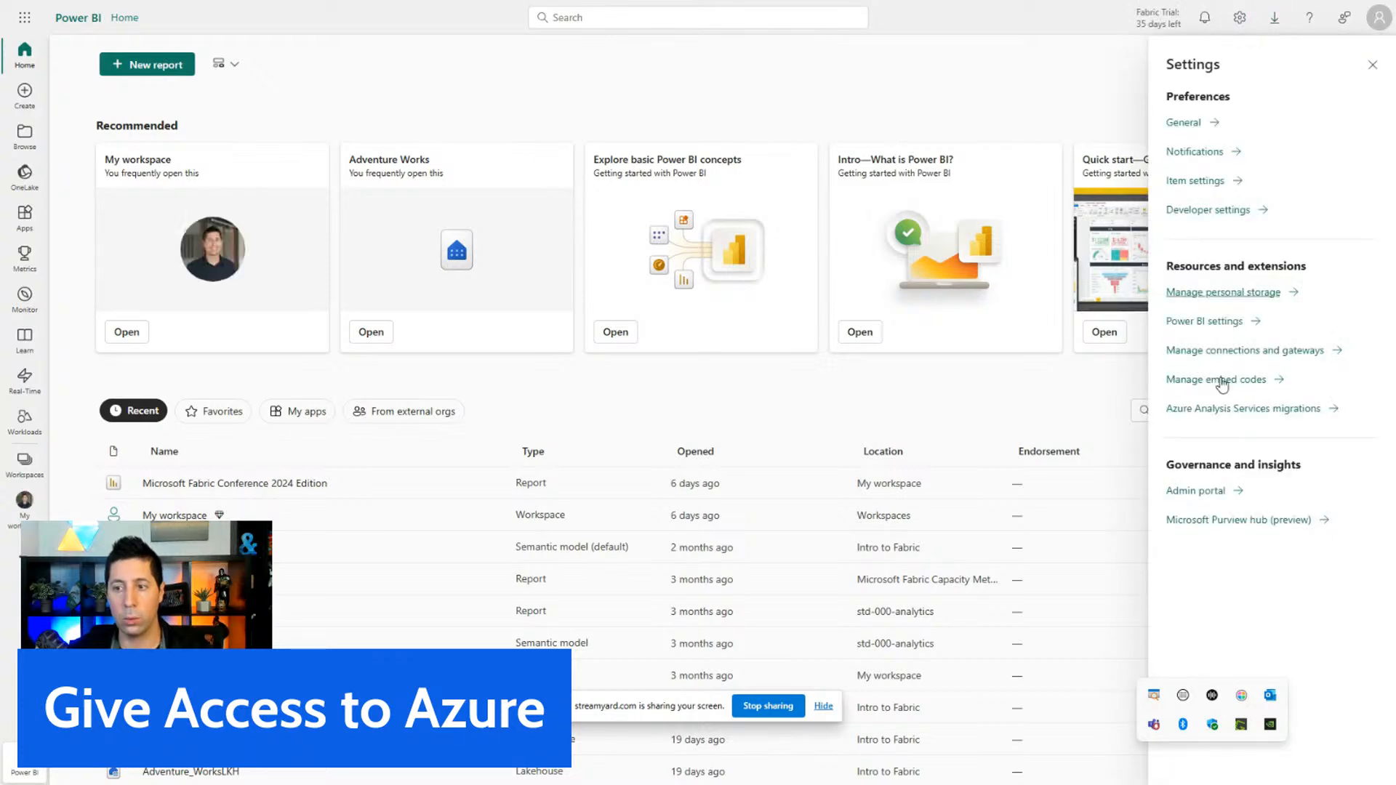
left_click(1212, 492)
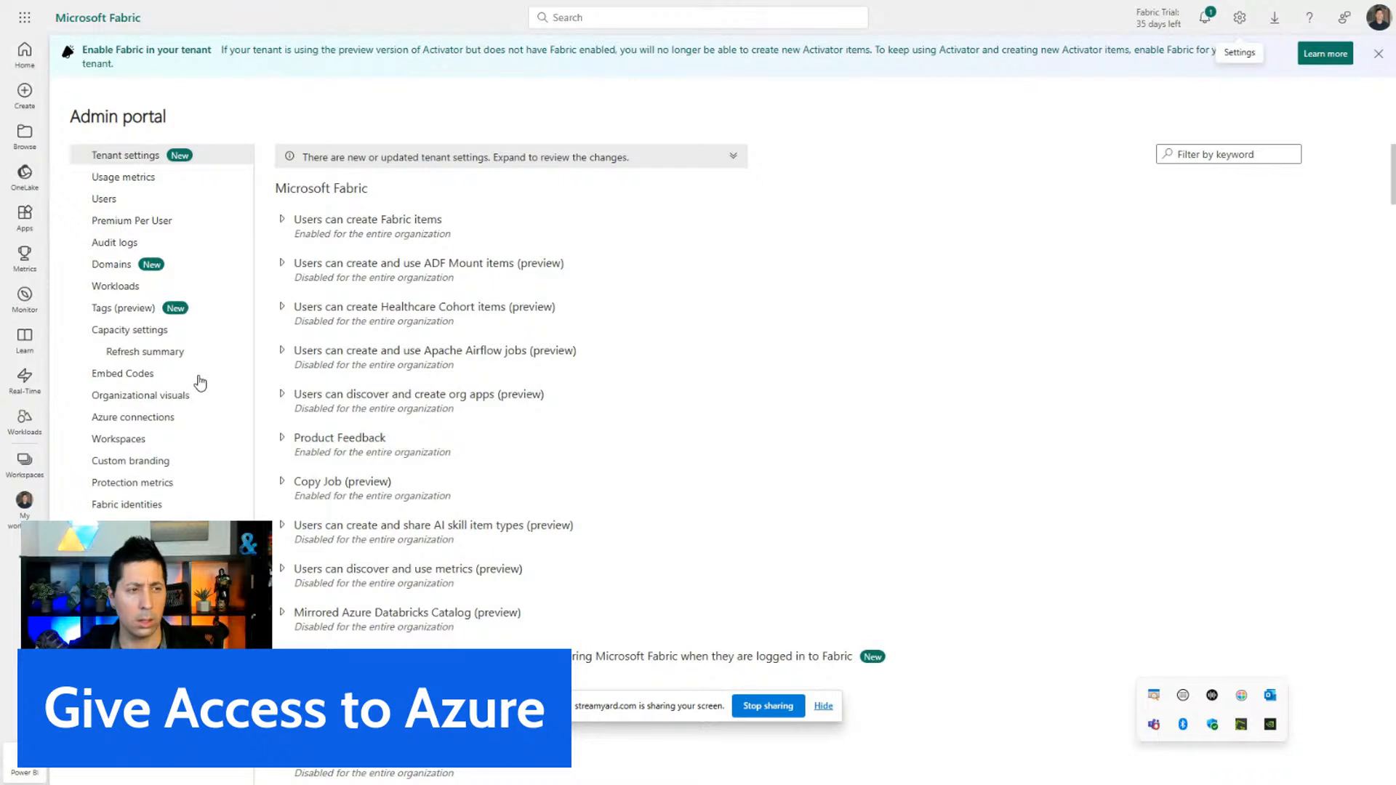
left_click(125, 331)
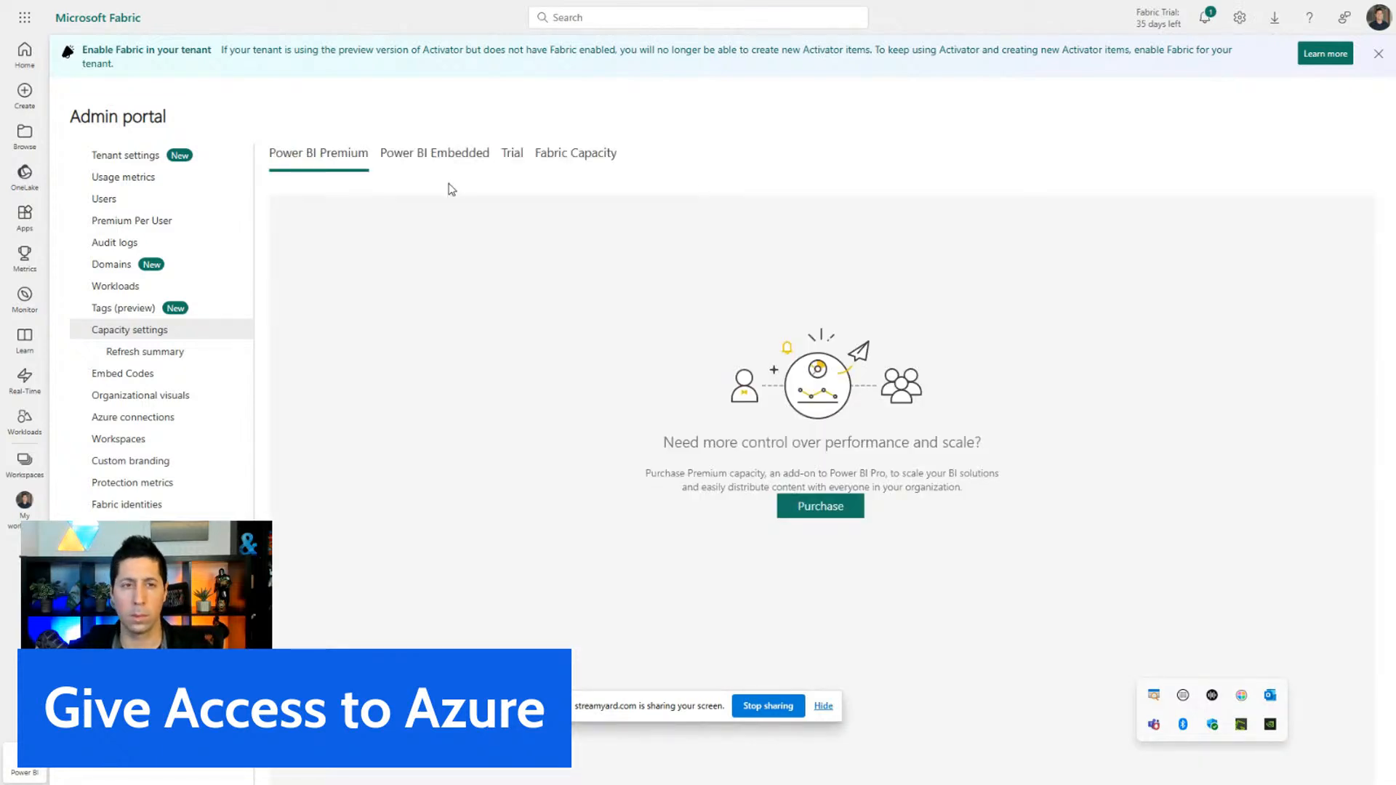
left_click(562, 153)
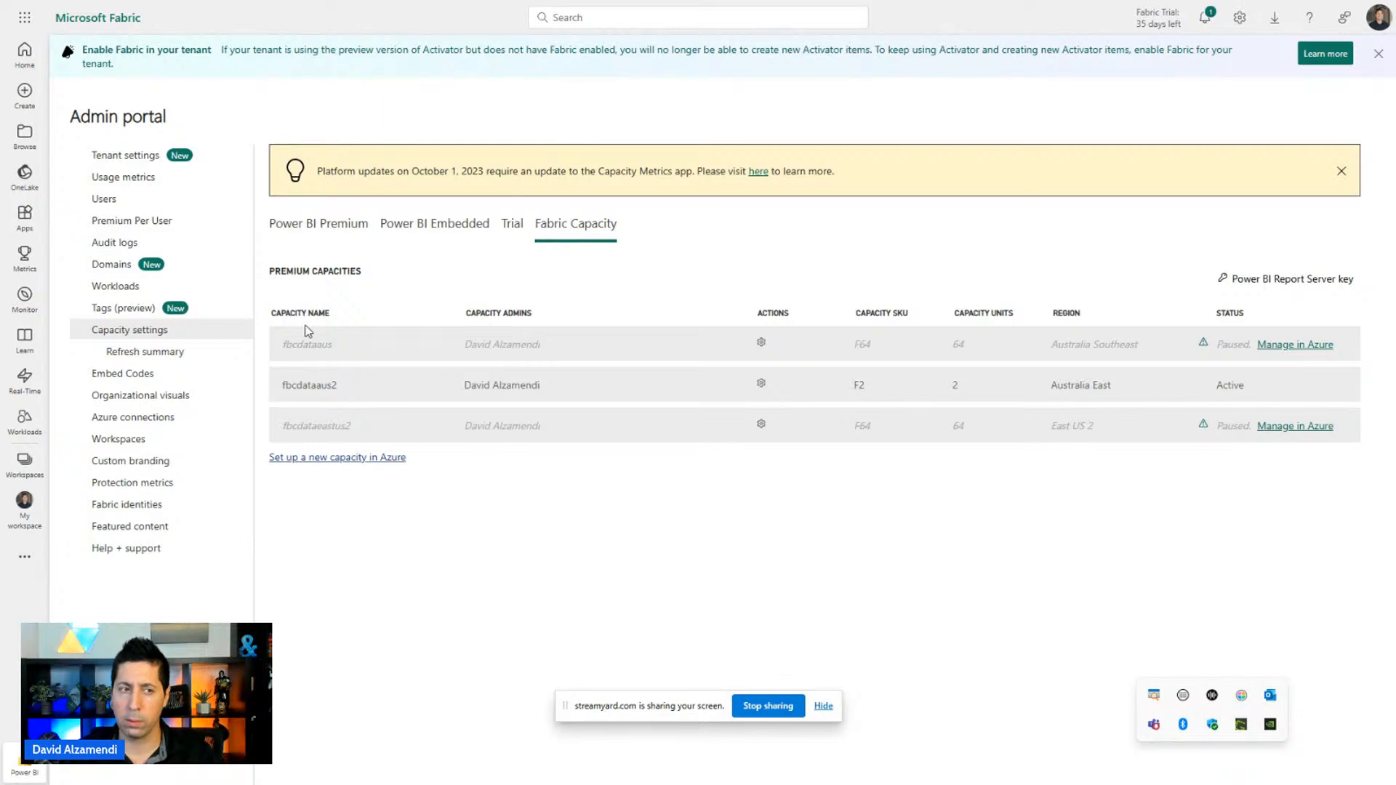
key("ctrl+plus")
key("ctrl+plus")
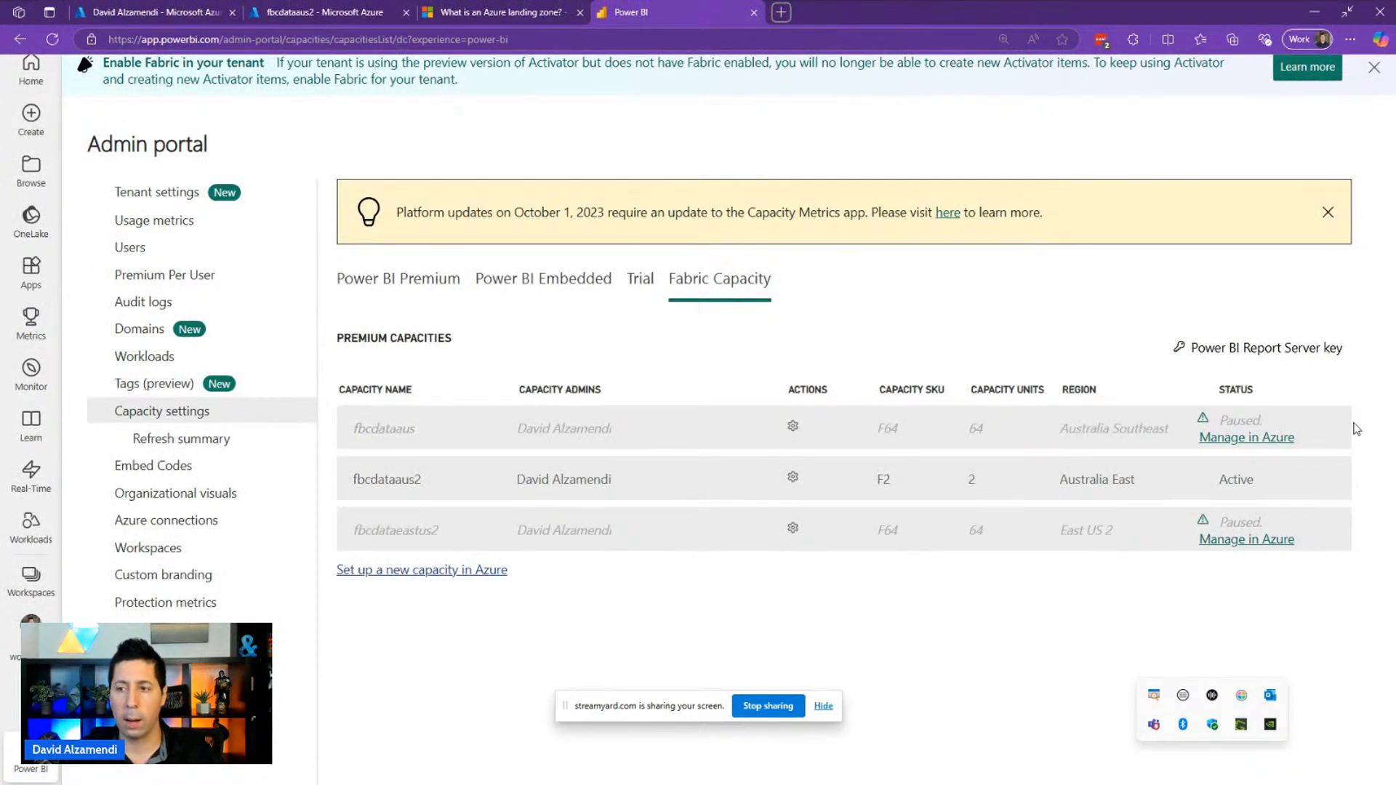
Check the paused fbcdataaus capacity's status, open its Azure management link by signing in to Azure, and return to the Fabric admin portal.
left_click_drag(1226, 420, 1266, 423)
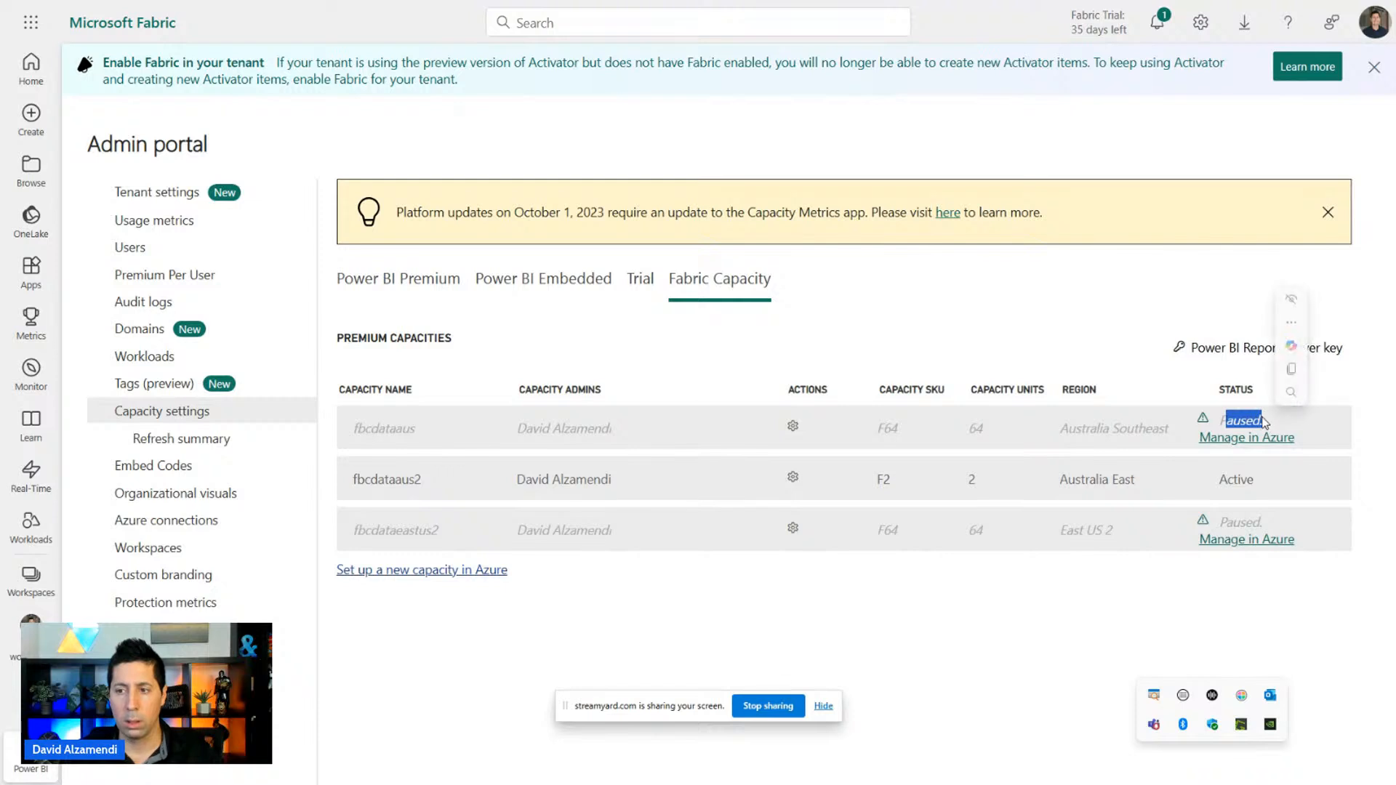
left_click(1246, 419)
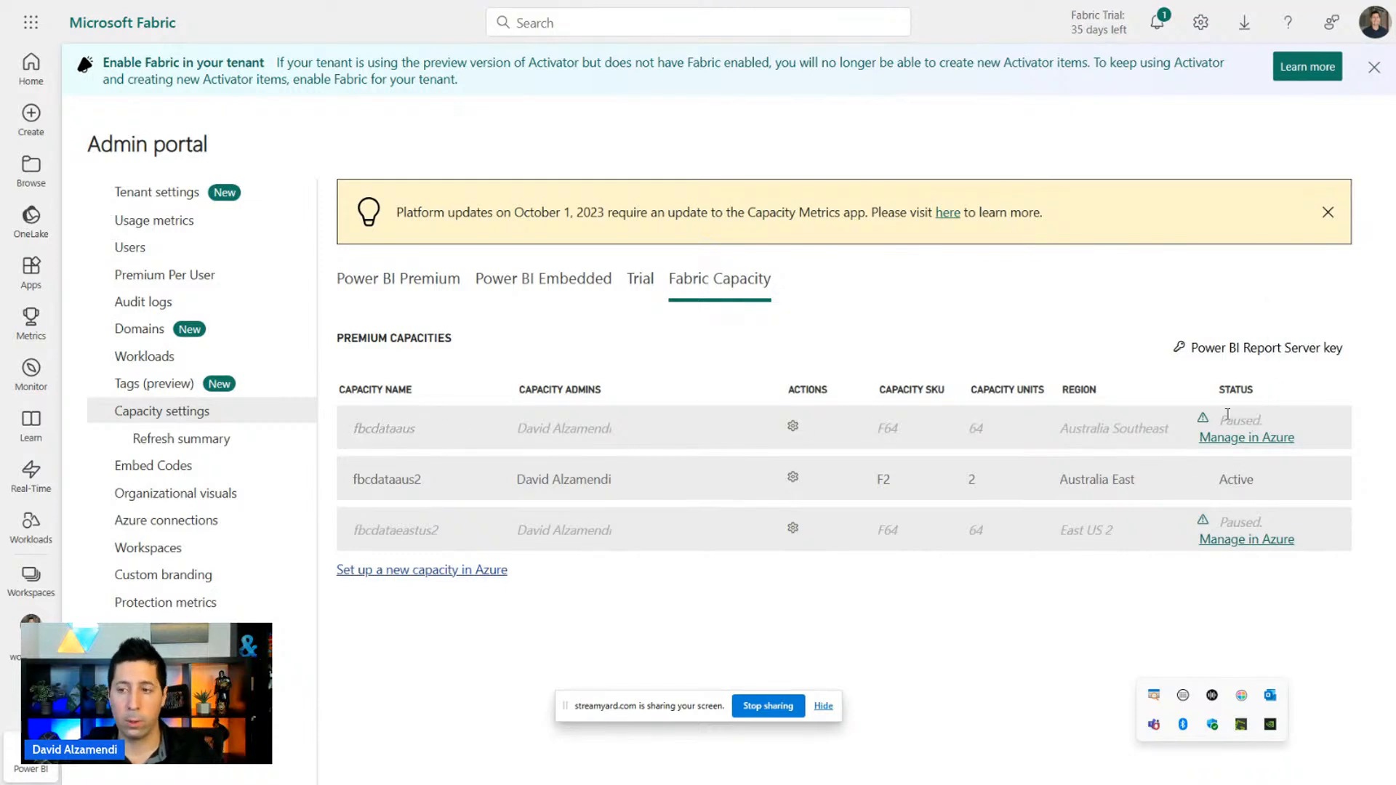
left_click(1260, 444)
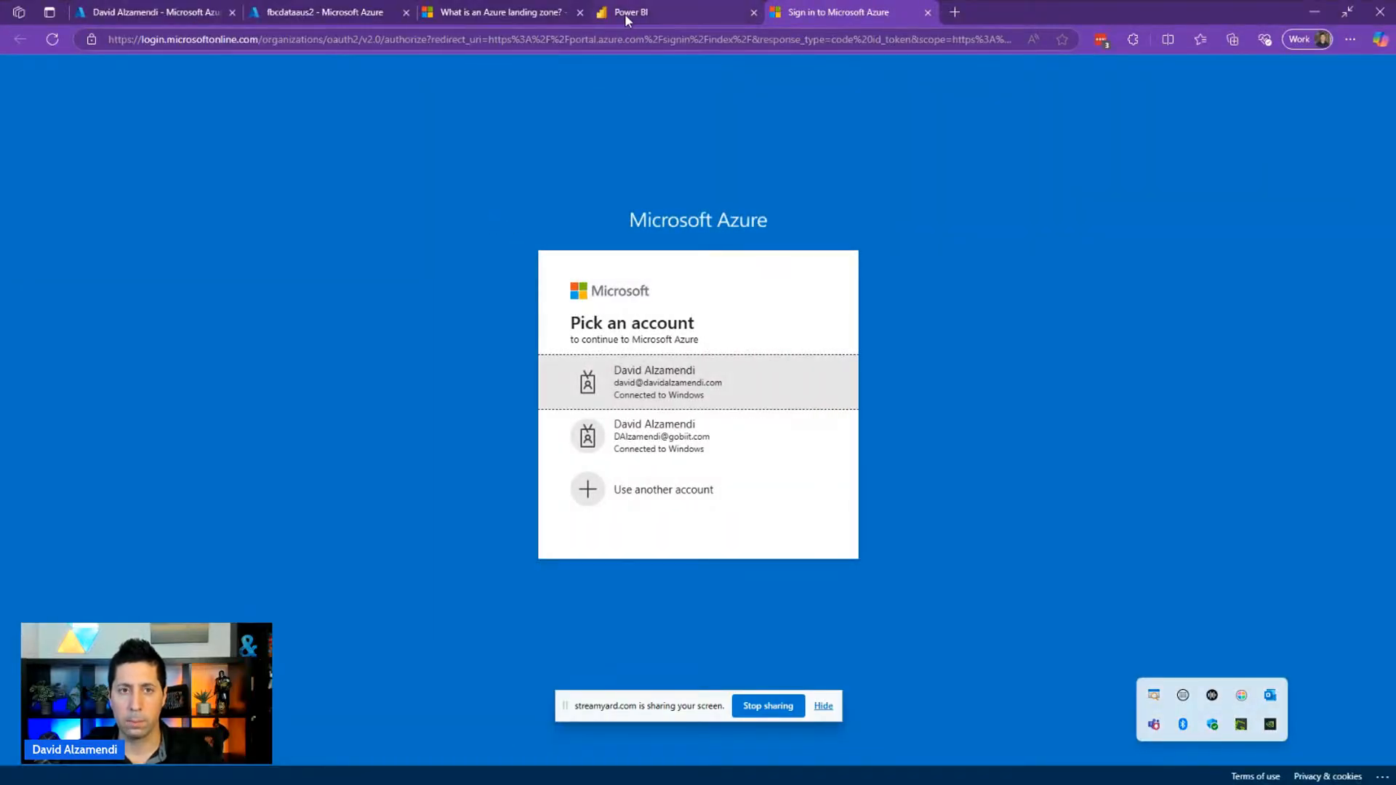
left_click(718, 379)
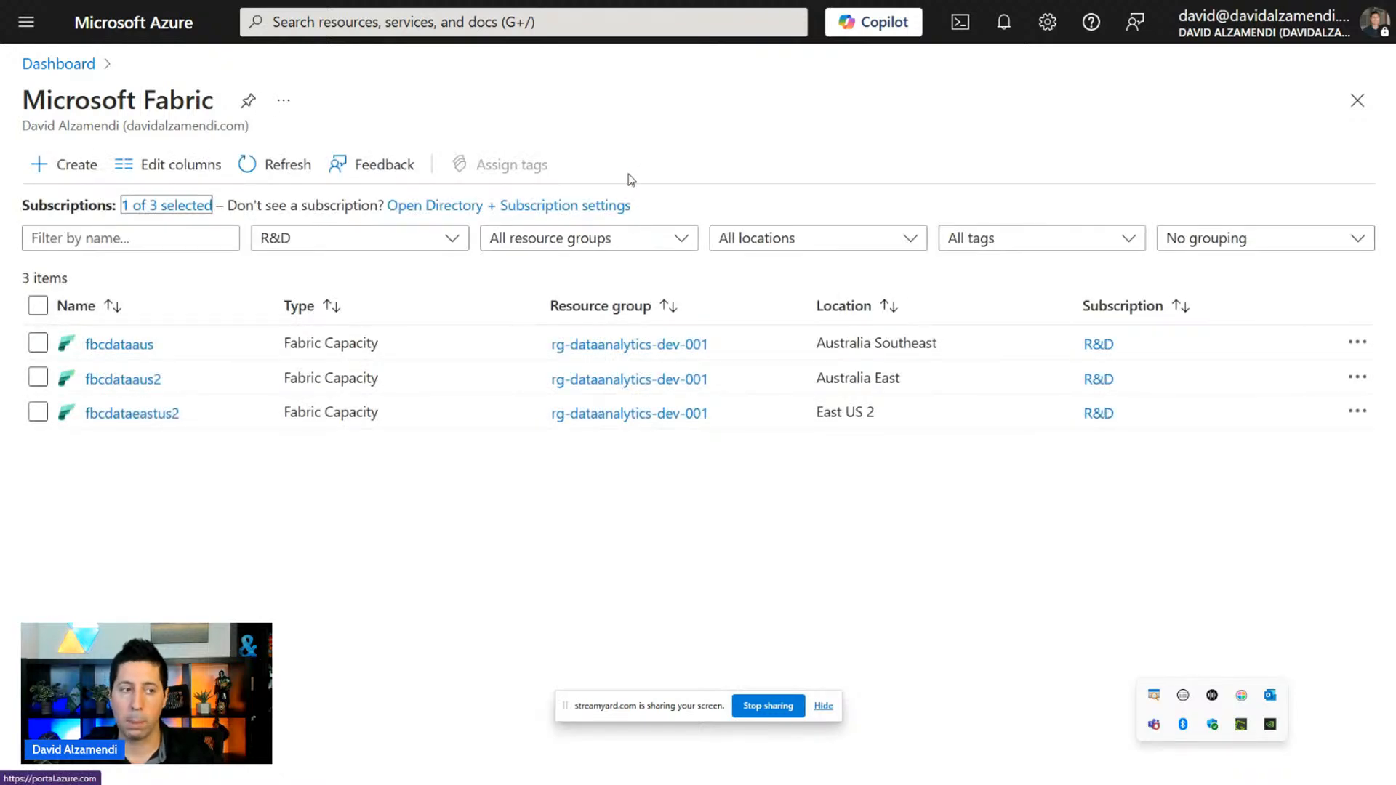
left_click(648, 11)
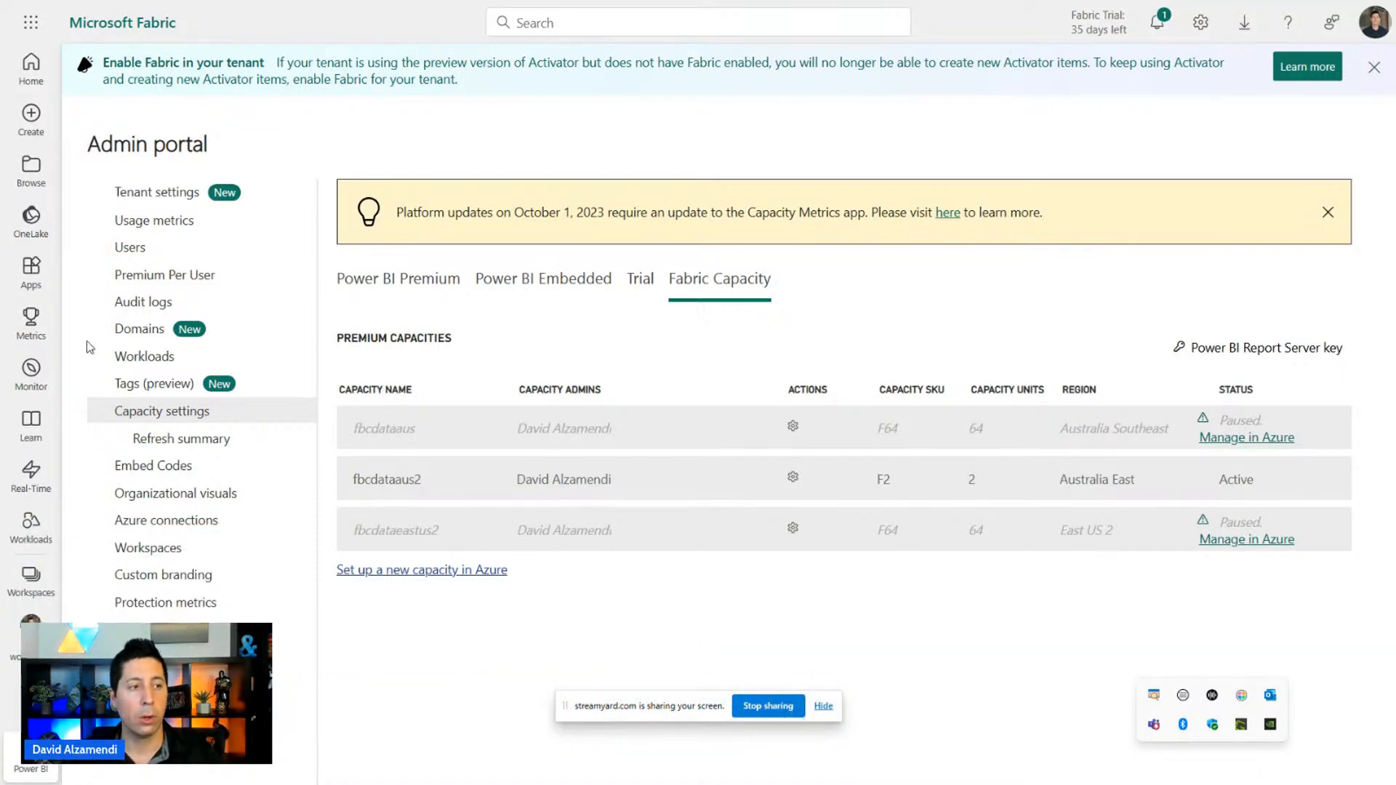
Browse the Power BI apps available to install and get the Microsoft Fabric Capacity Metrics app.
left_click(30, 271)
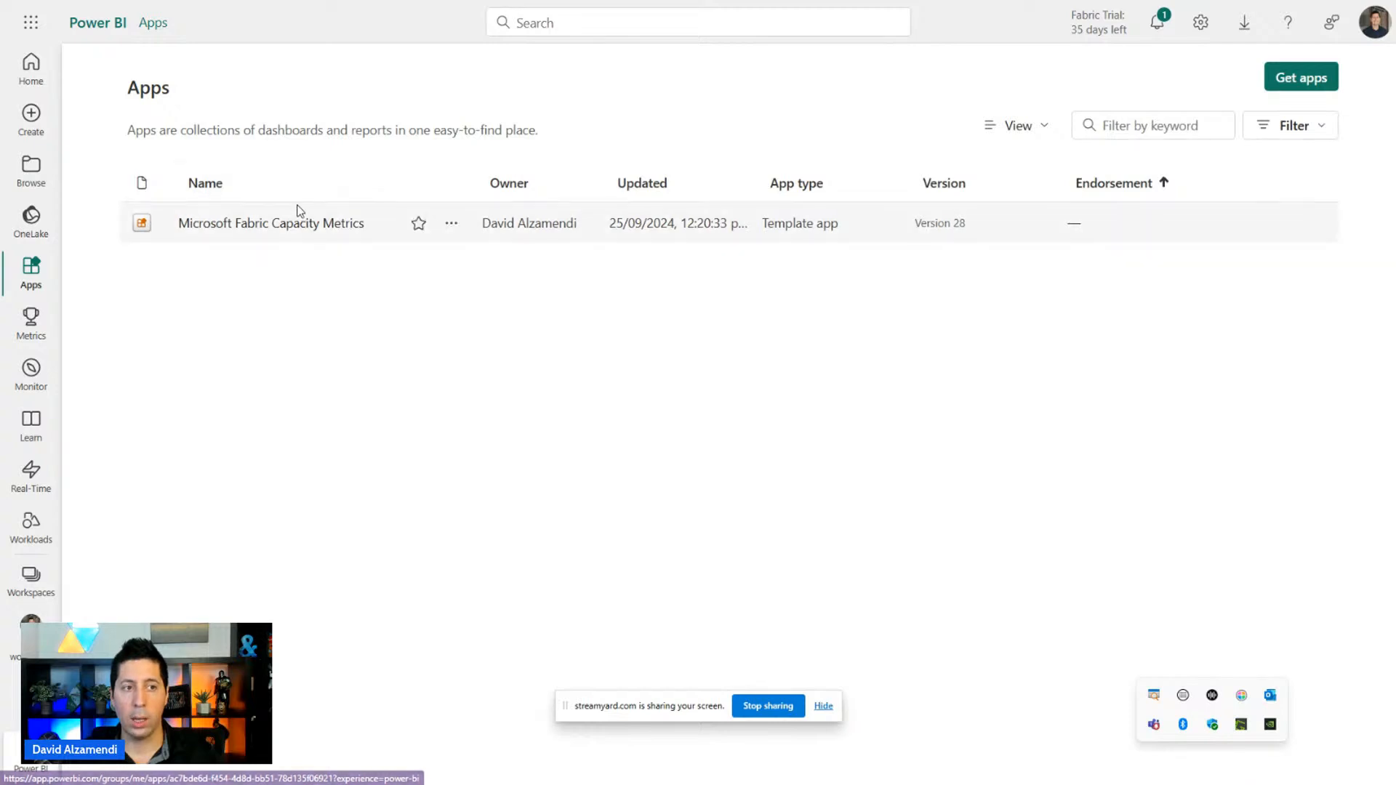
left_click(1318, 77)
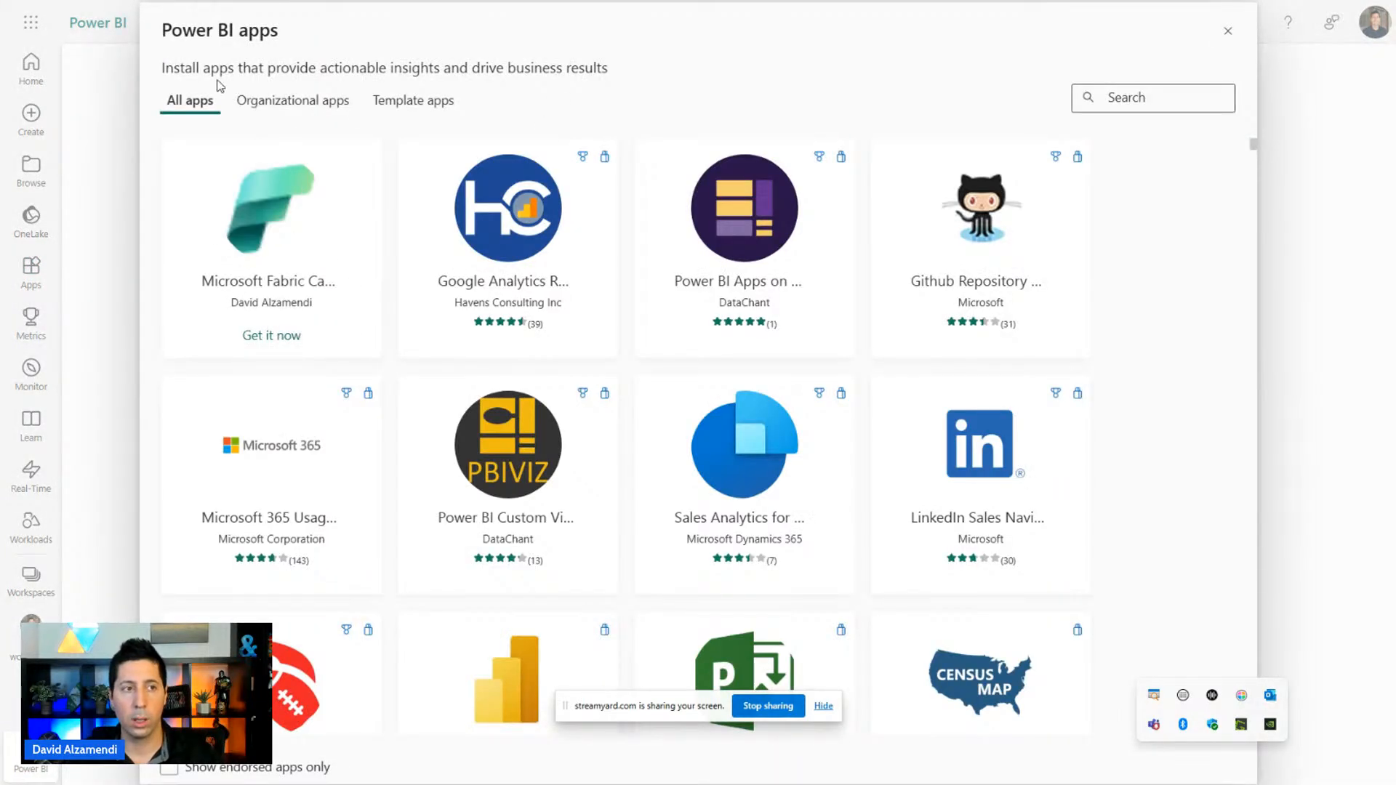
left_click(283, 339)
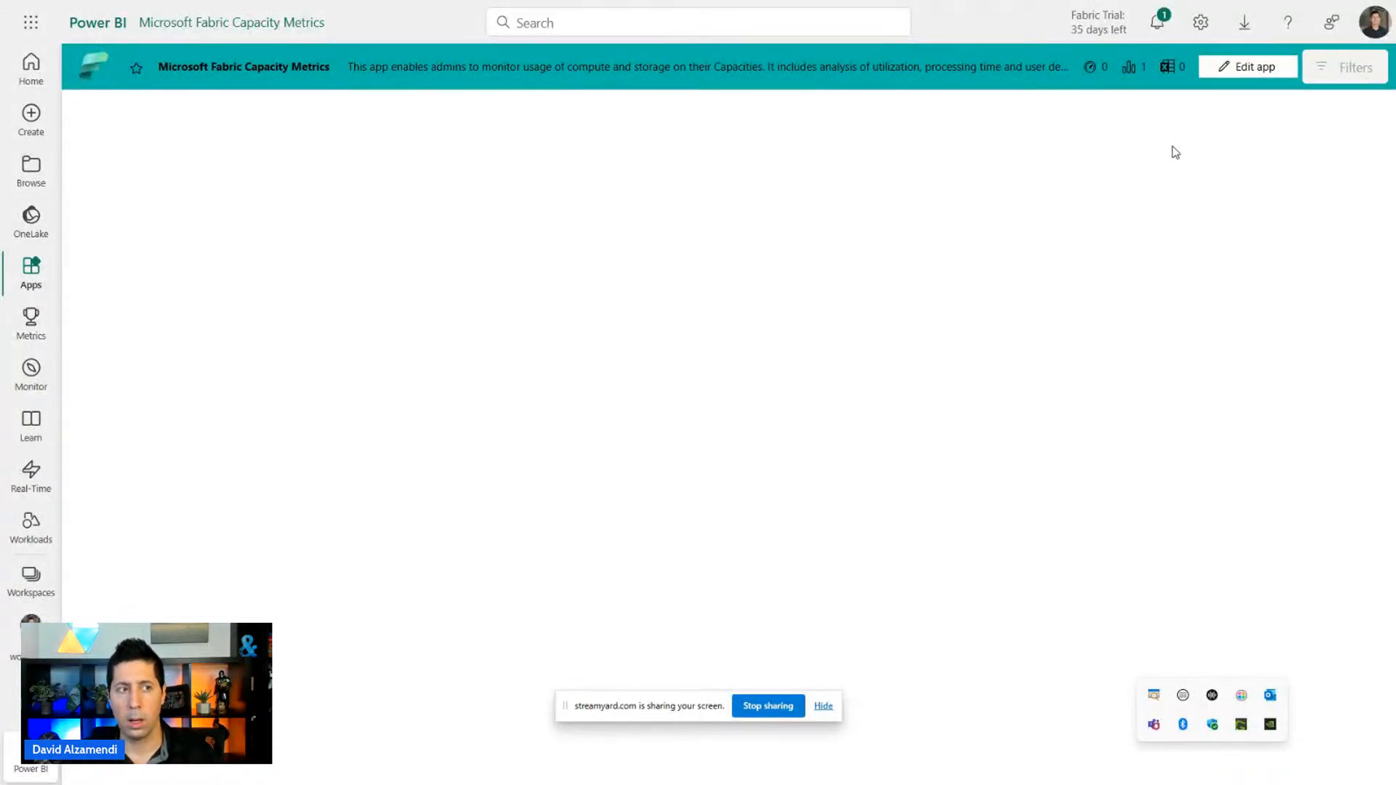
Edit the Capacity Metrics app by going to its workspace, and open the Fabric Capacity Metrics report.
left_click(1237, 75)
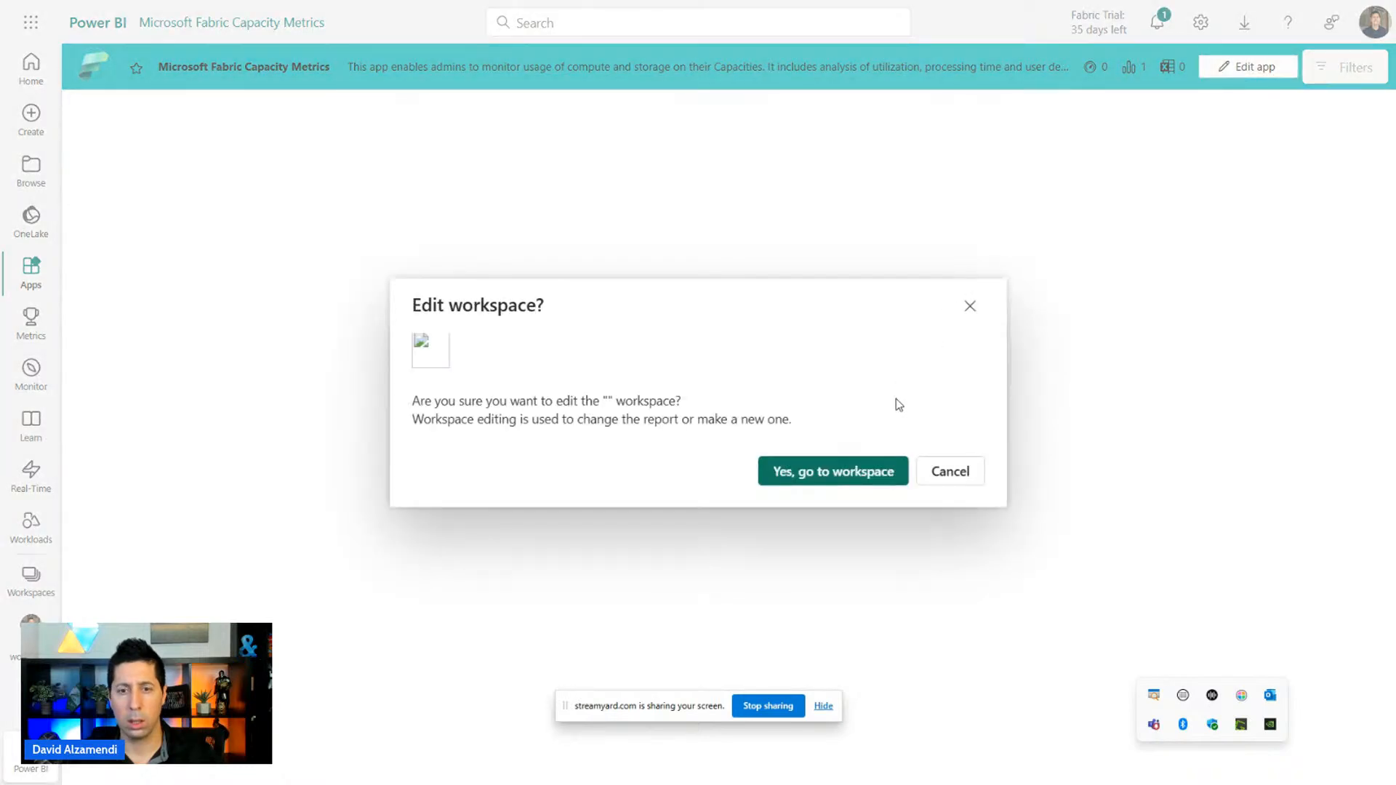
left_click(878, 473)
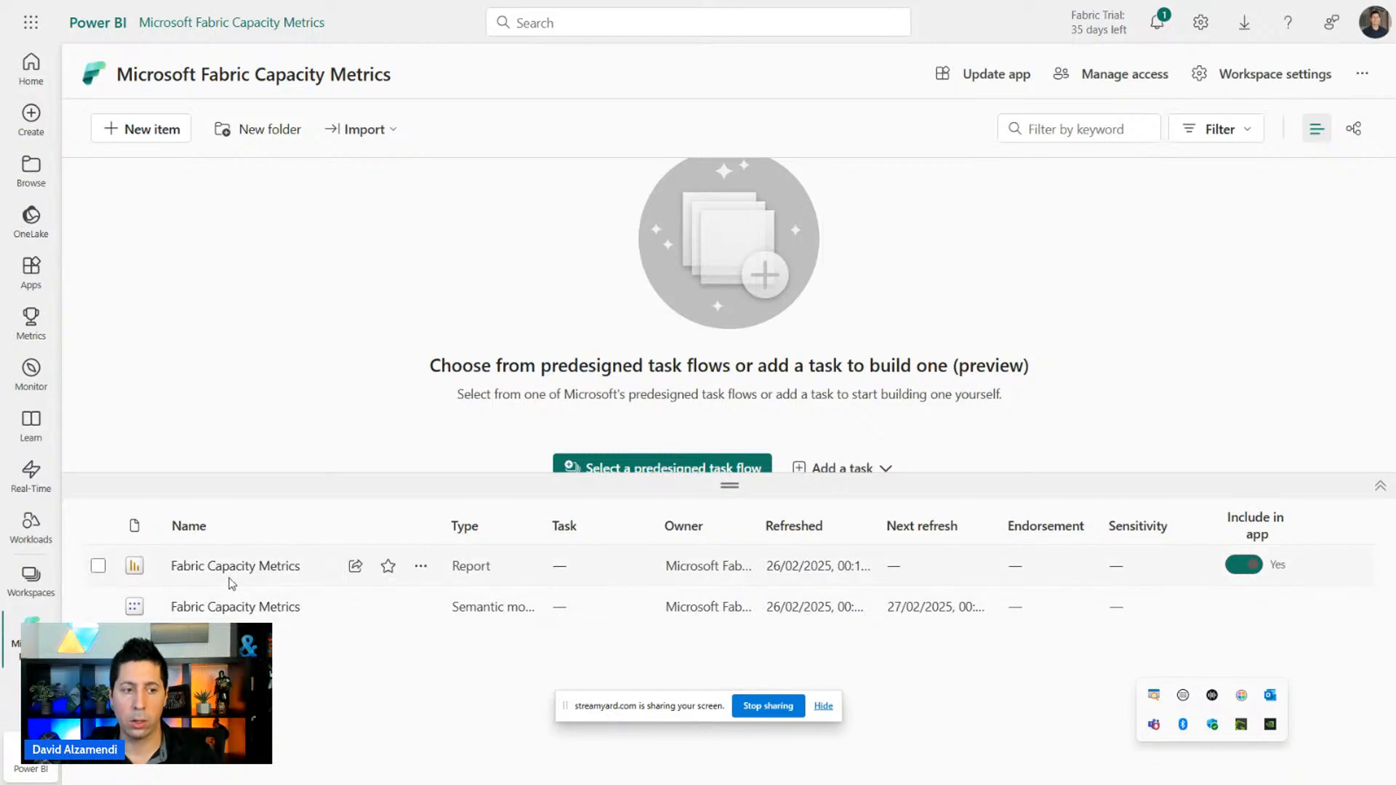
left_click(280, 569)
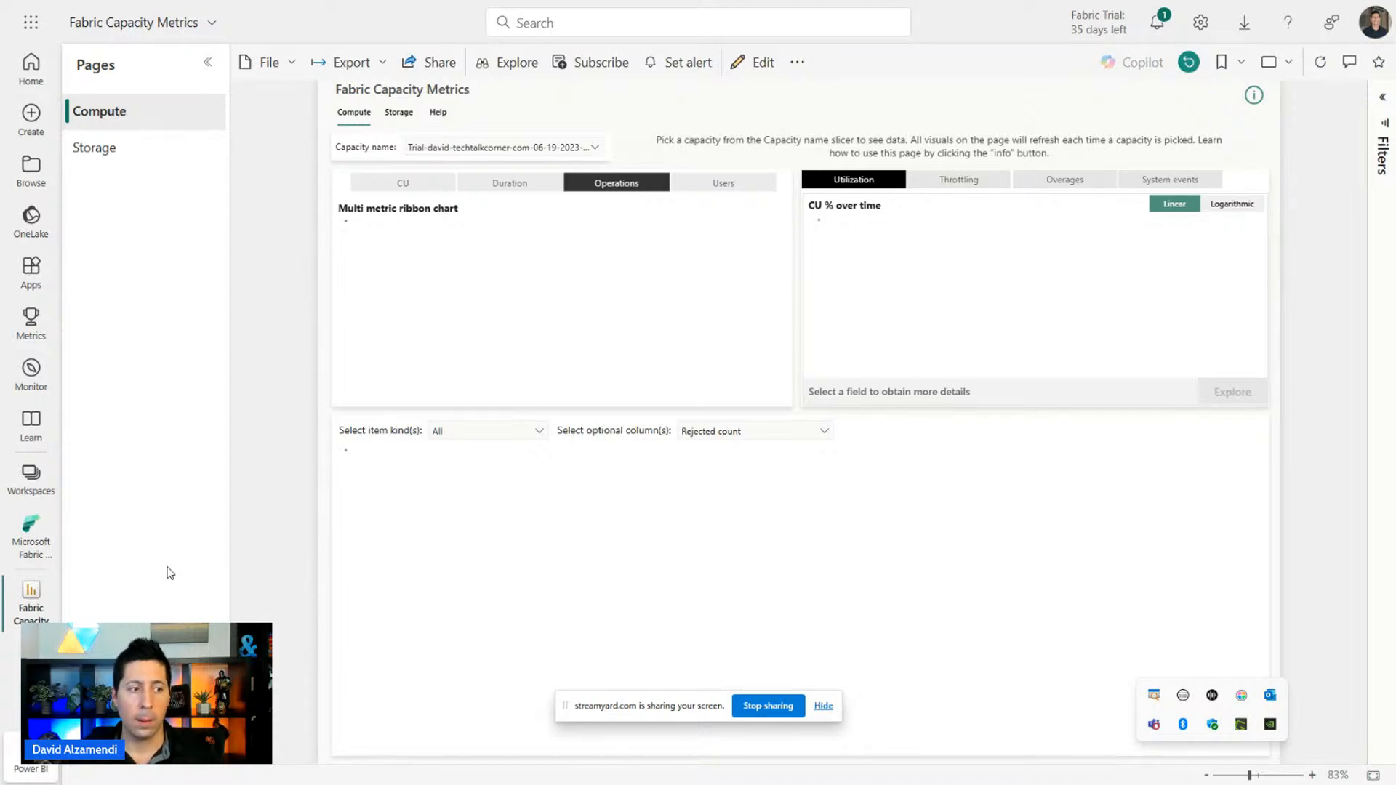
Open the settings of the Fabric Capacity Metrics semantic model in the Microsoft Fabric Capacity Metrics workspace.
left_click(30, 542)
left_click(31, 476)
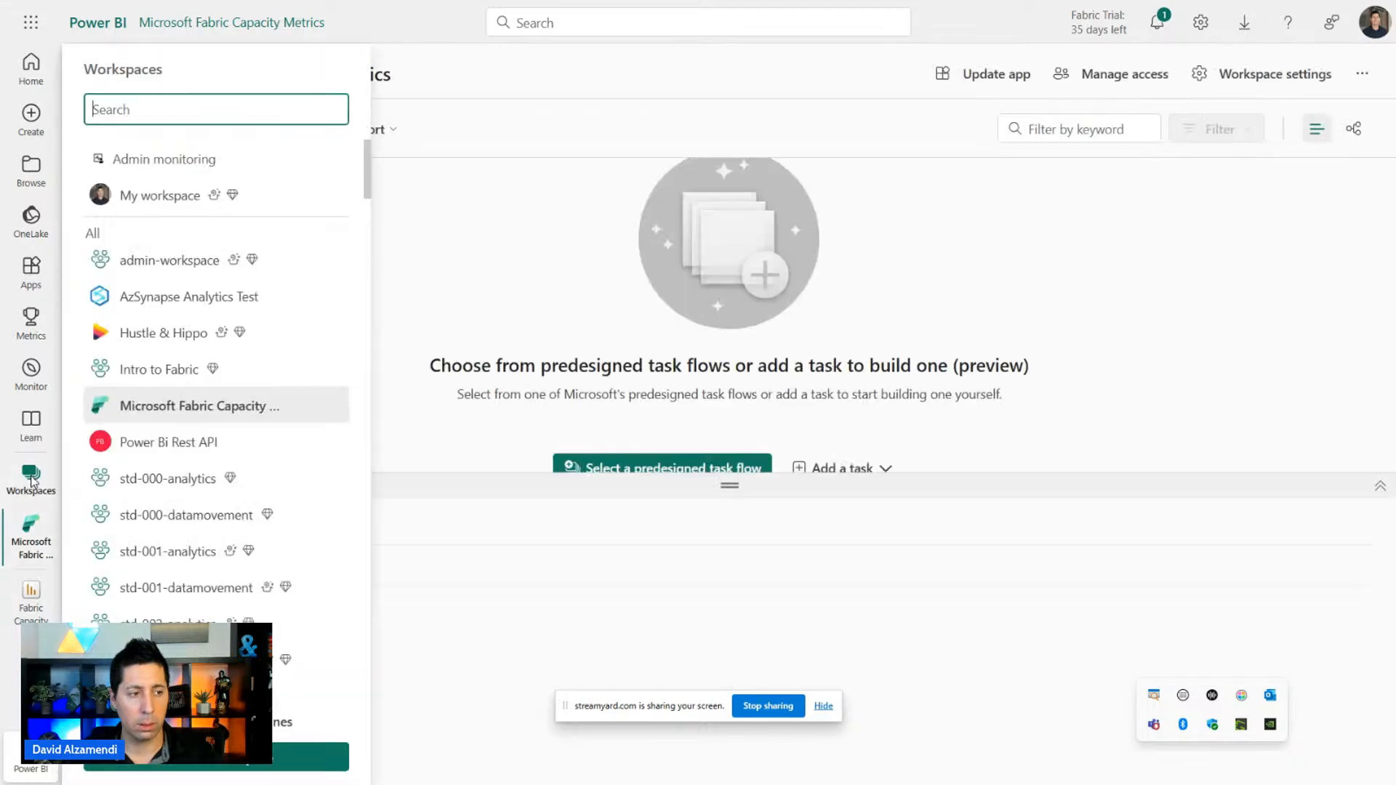
left_click(187, 405)
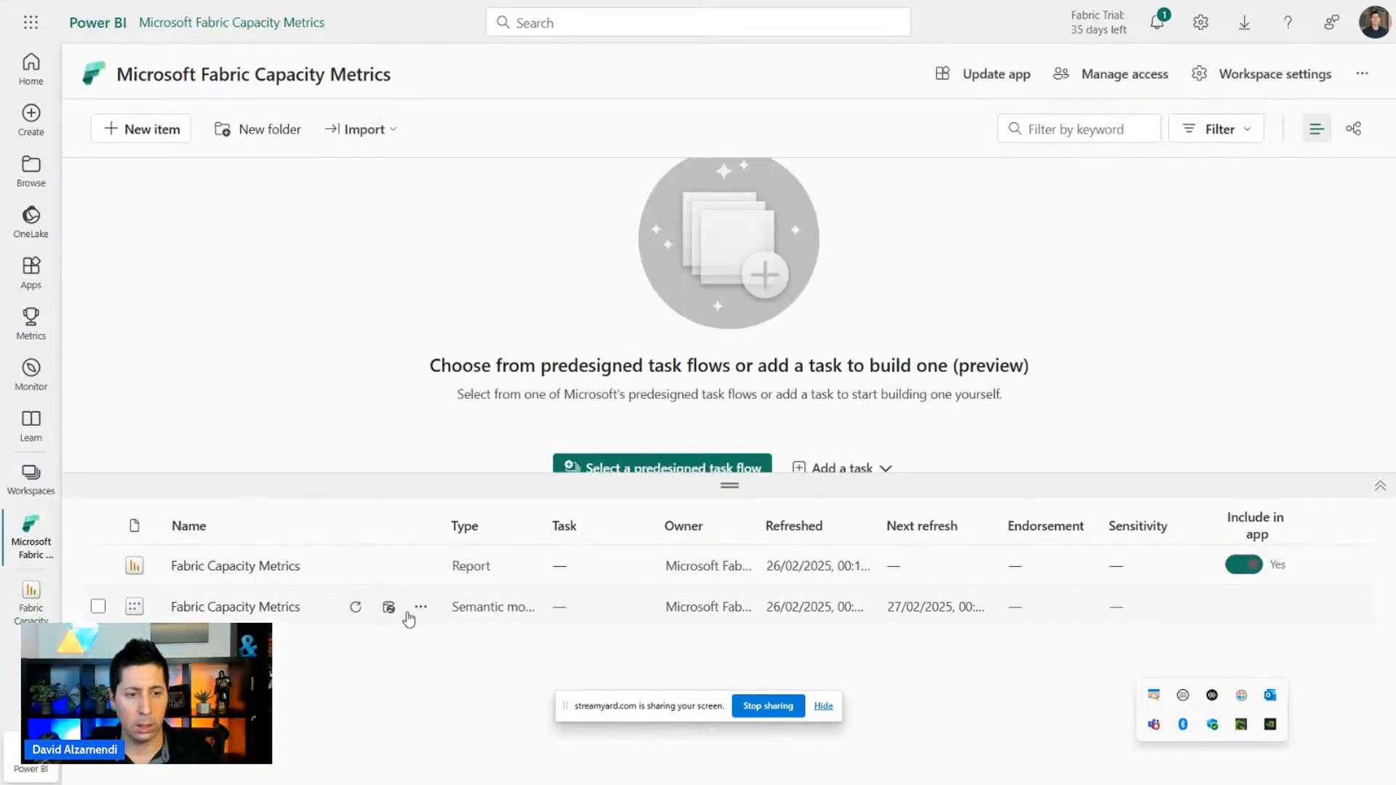
left_click(421, 607)
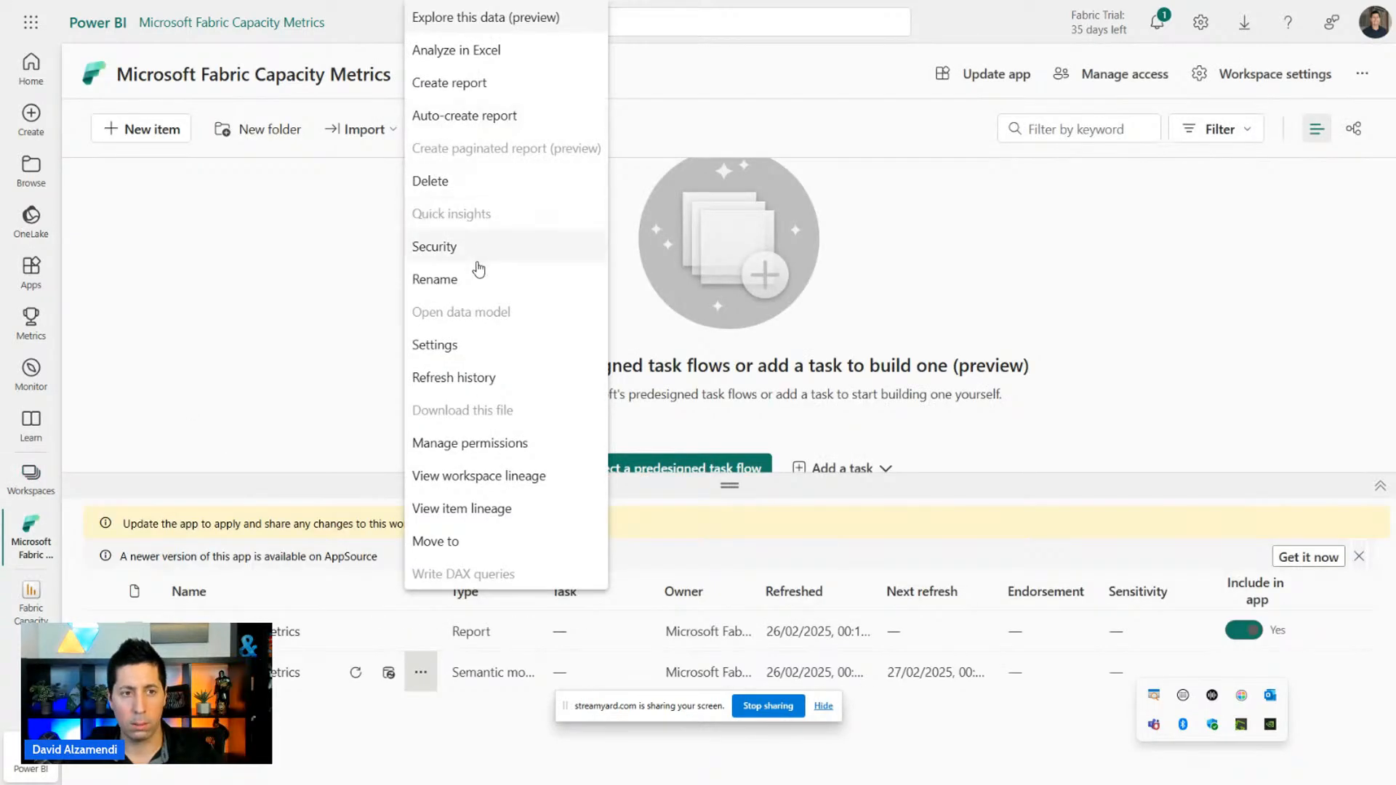
left_click(469, 349)
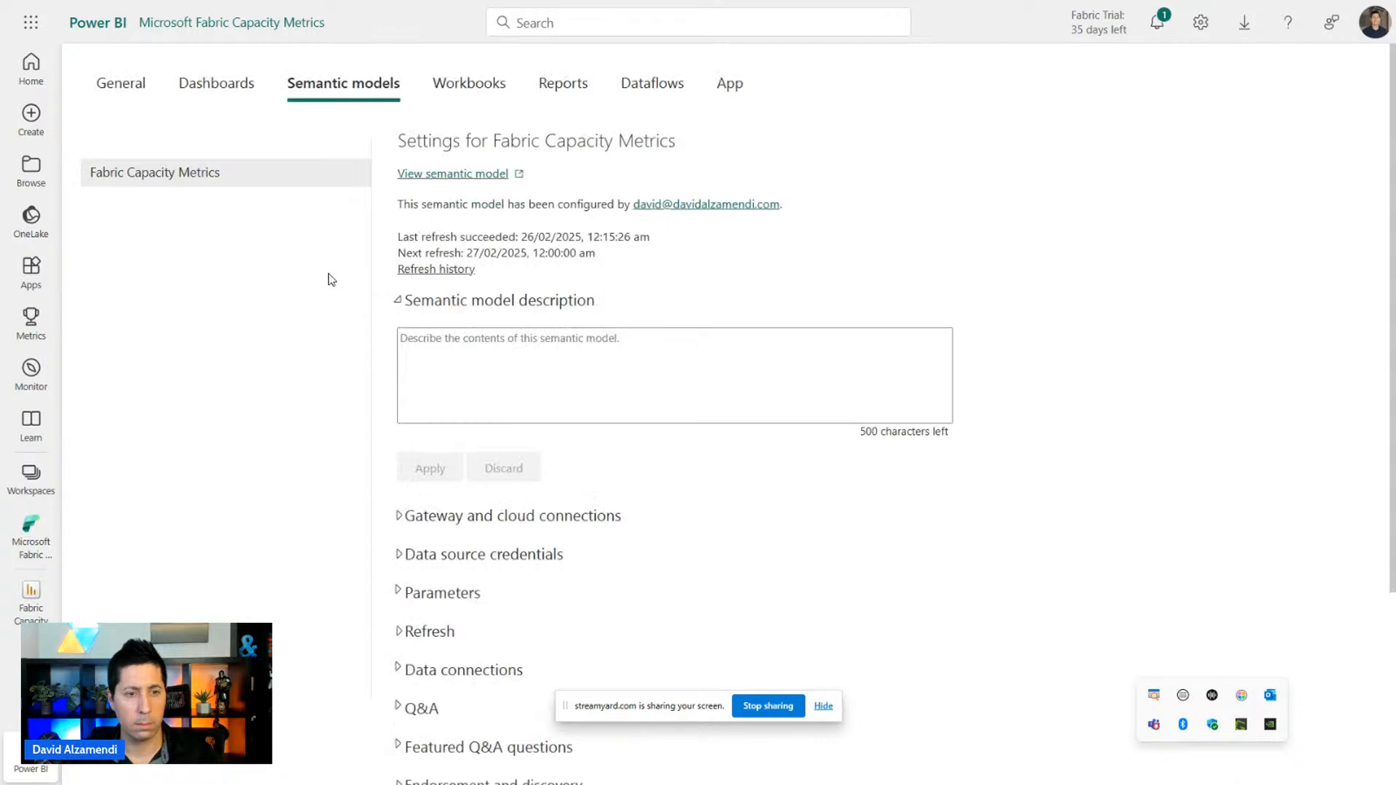
Expand the semantic model's parameters and examine the CapacityID and UTC_offset values at a larger zoom.
left_click(440, 592)
scroll(571, 360, "down", 3)
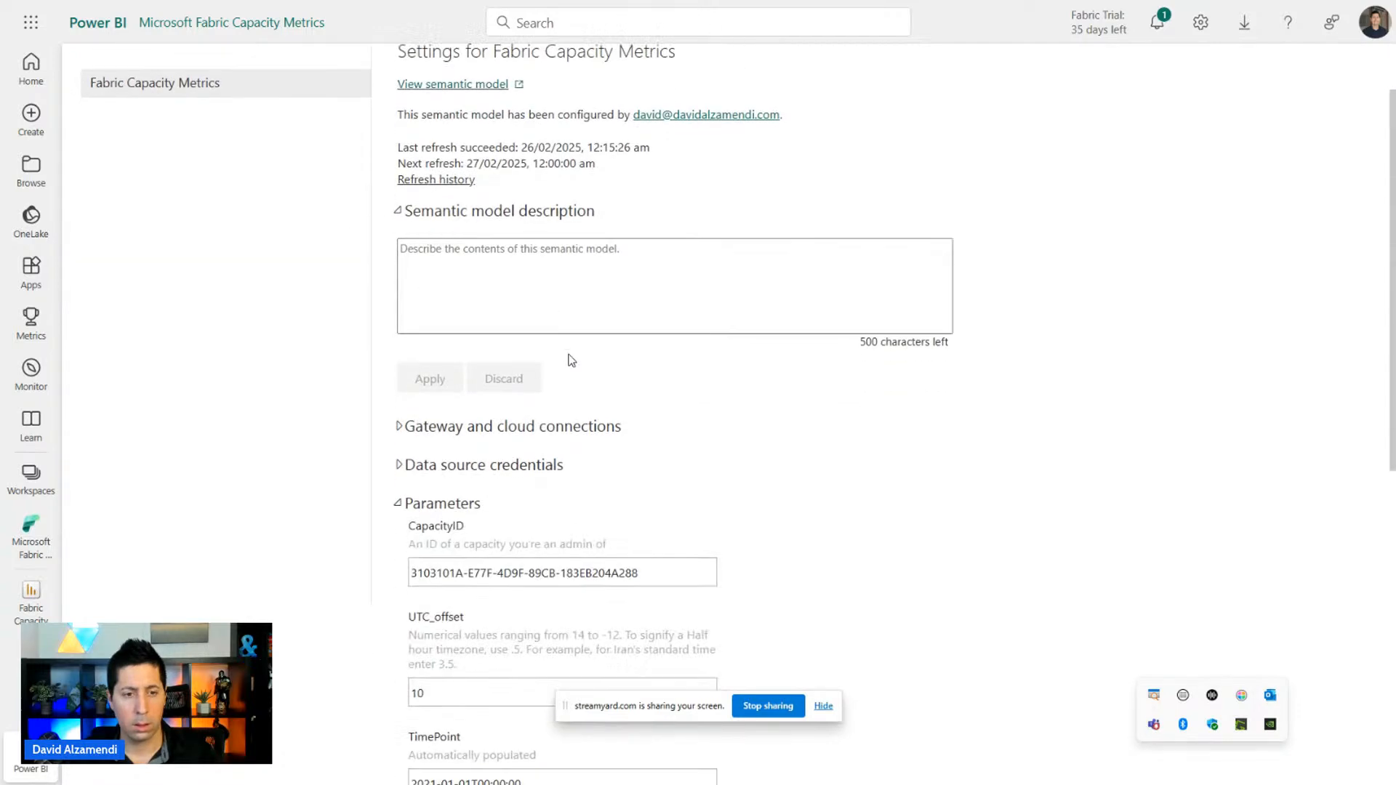
scroll(571, 360, "down", 1)
key("ctrl+plus")
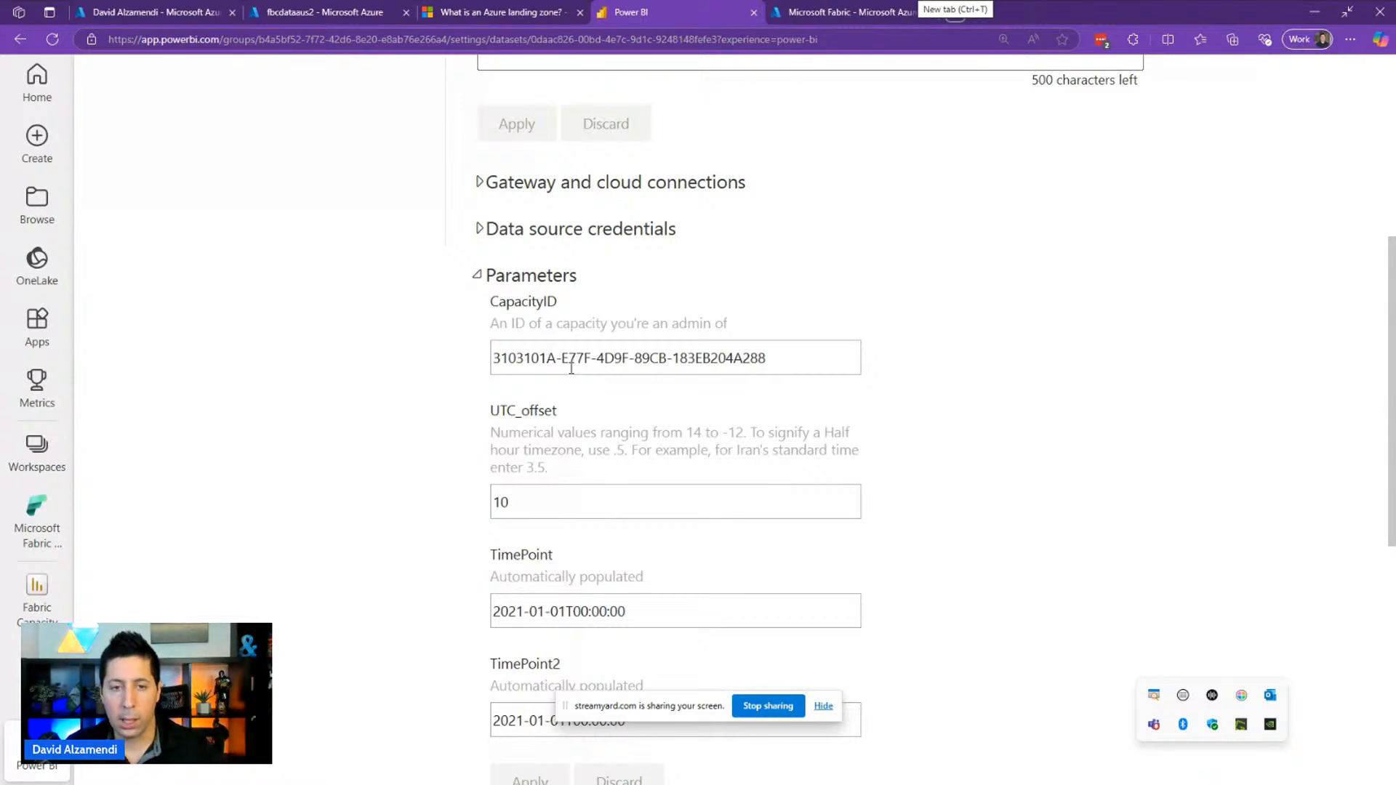
scroll(570, 369, "down", 1)
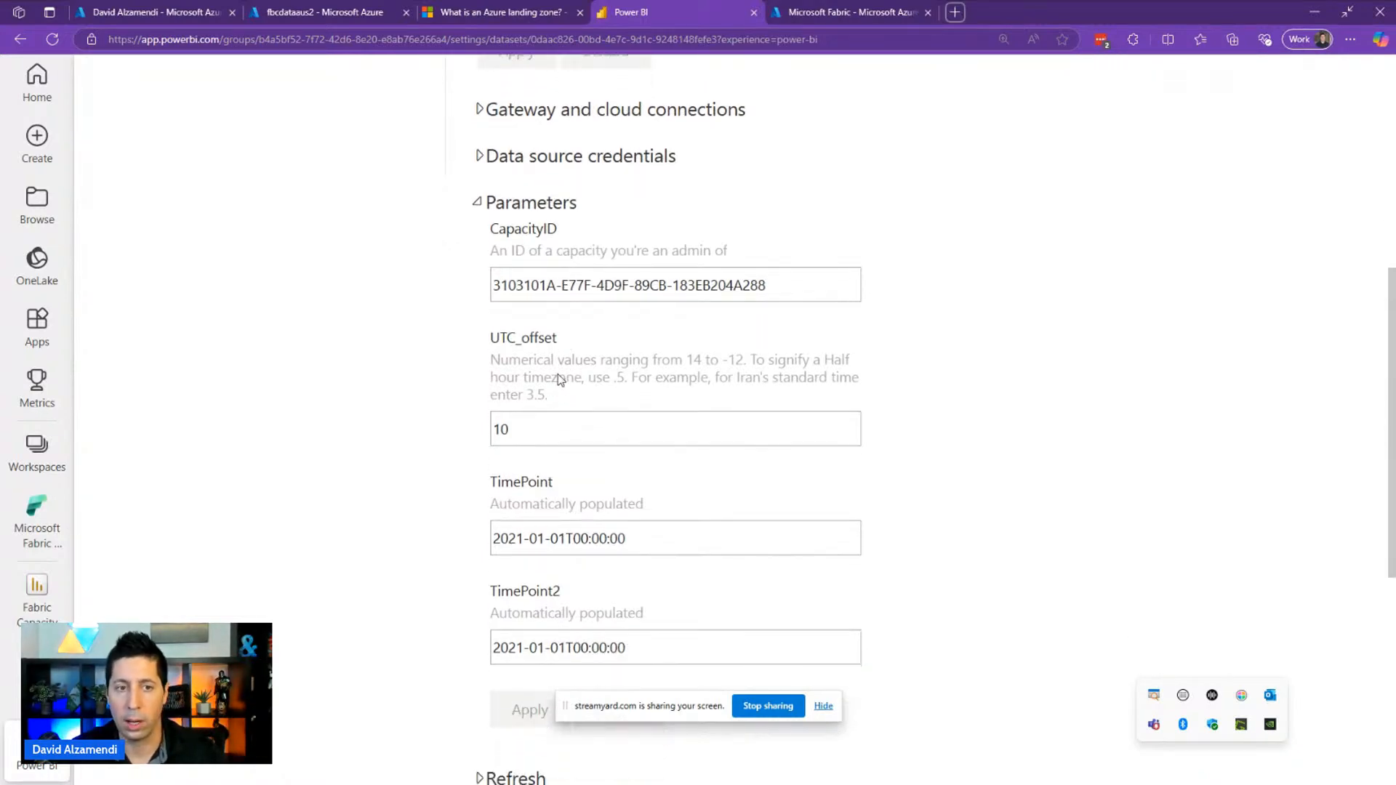
left_click_drag(785, 289, 490, 274)
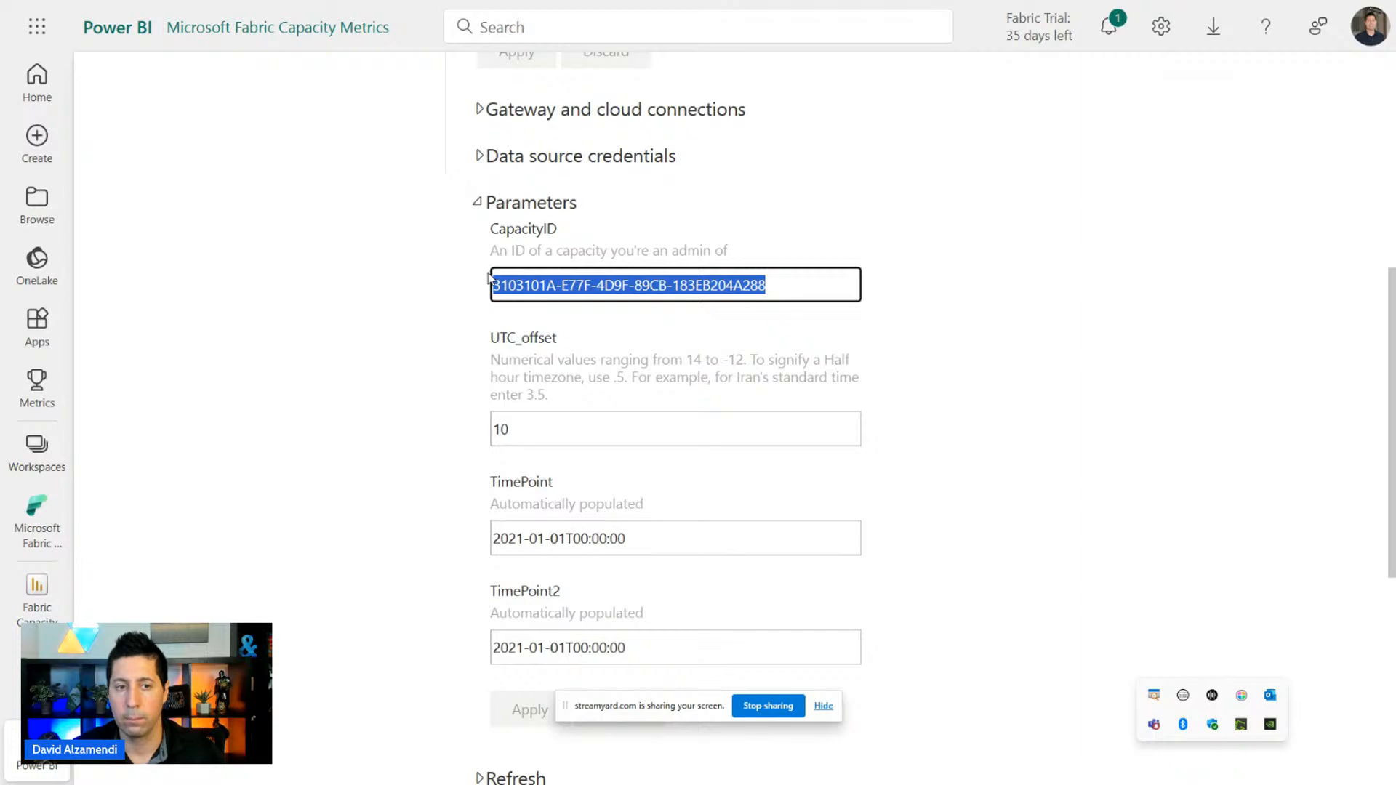
left_click_drag(524, 421, 465, 434)
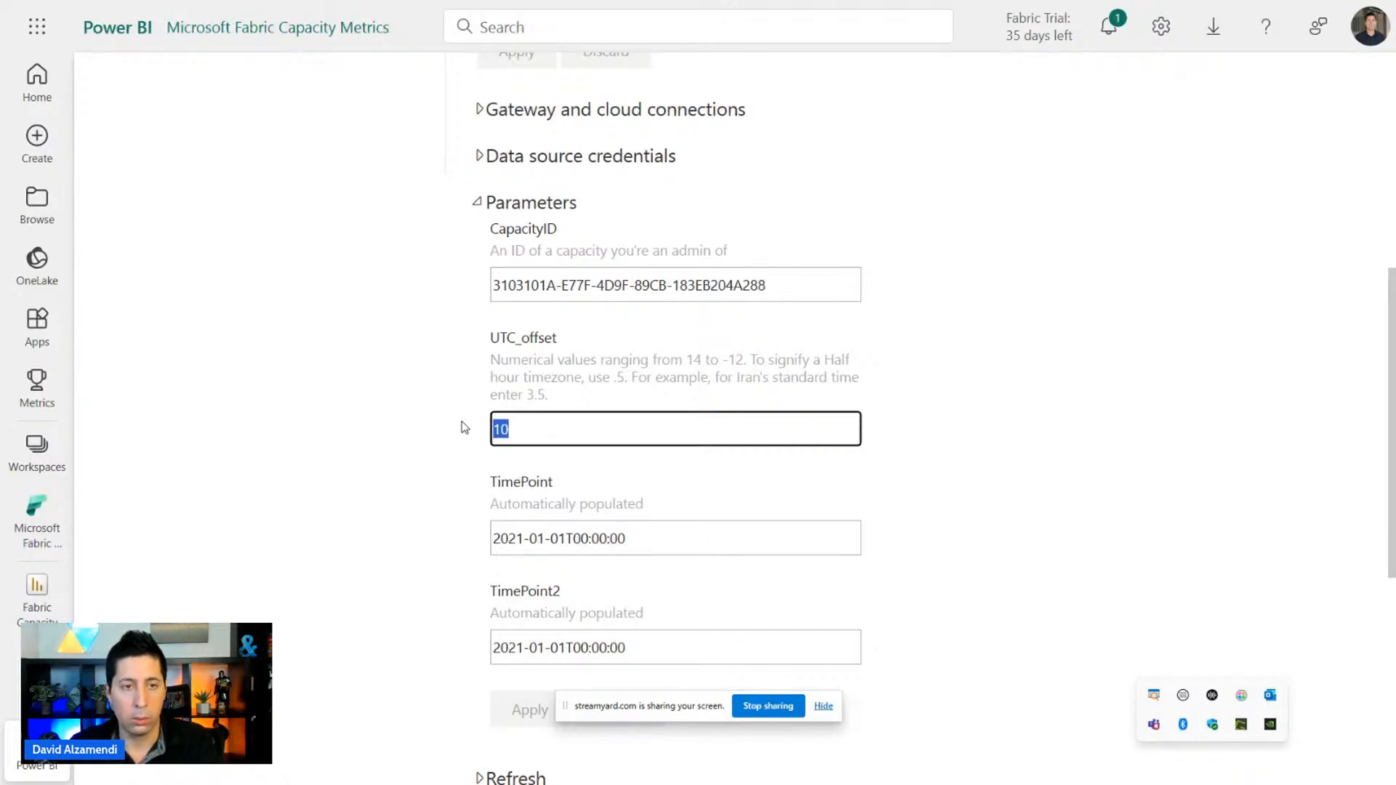
left_click(567, 291)
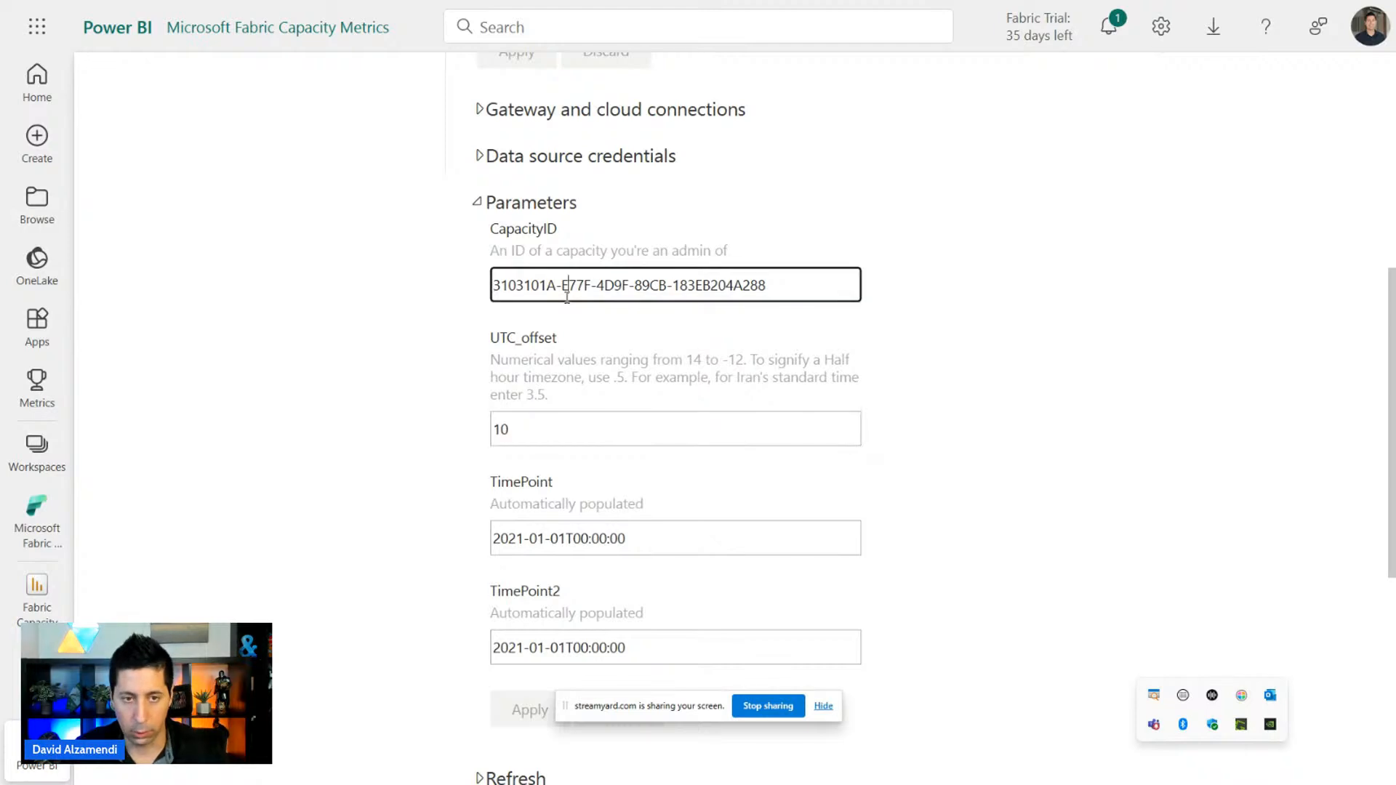
left_click_drag(795, 283, 461, 287)
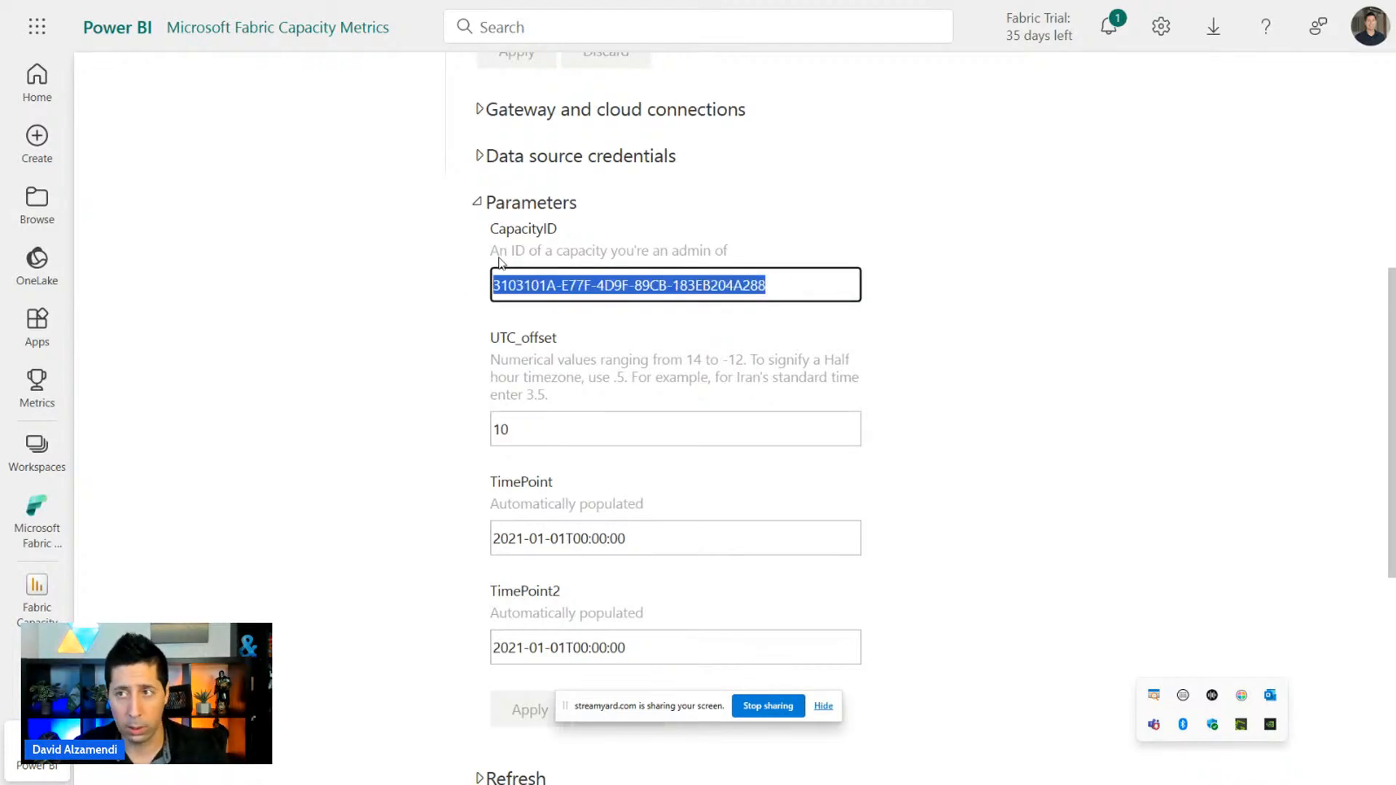
Open the admin portal's capacity settings and list the Fabric capacities.
left_click(1154, 48)
scroll(1090, 545, "down", 1)
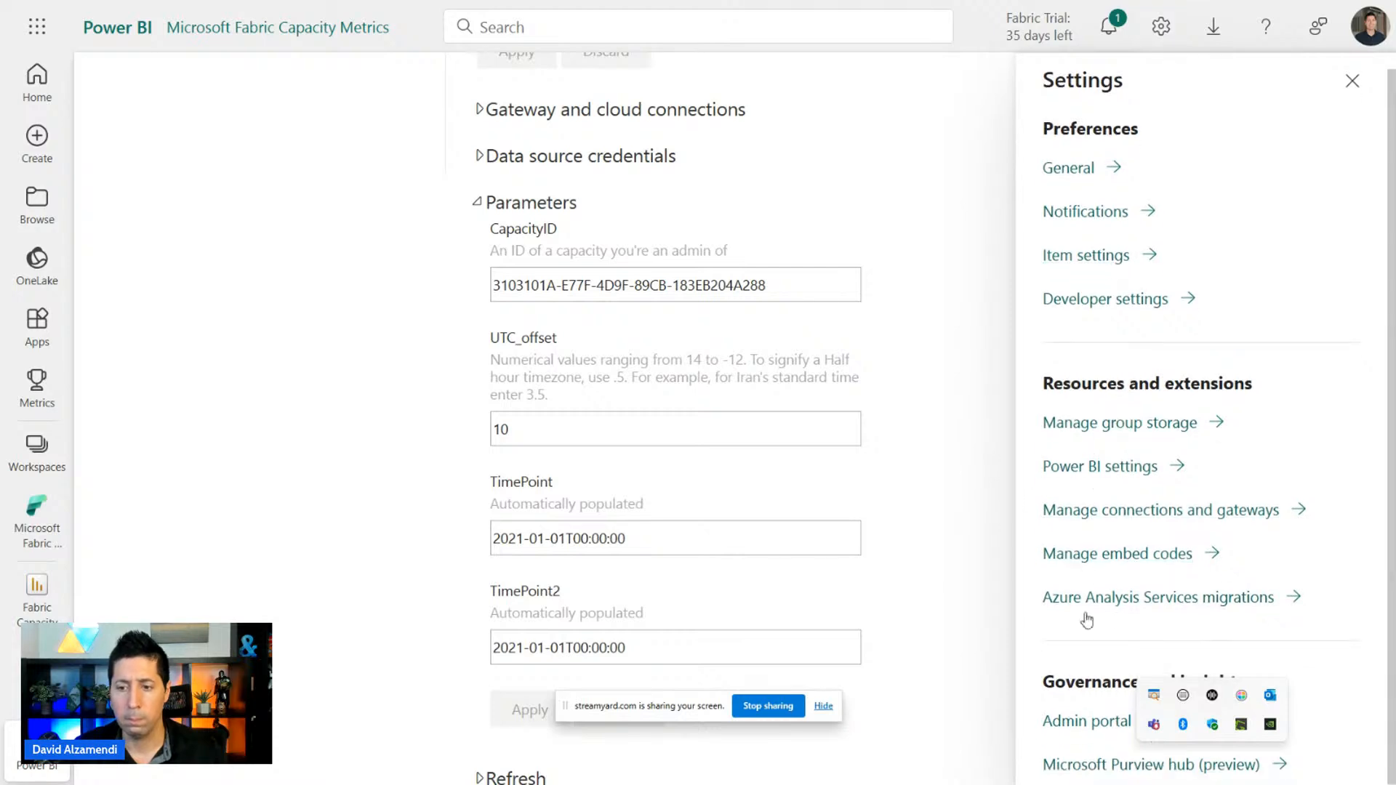
right_click(1084, 721)
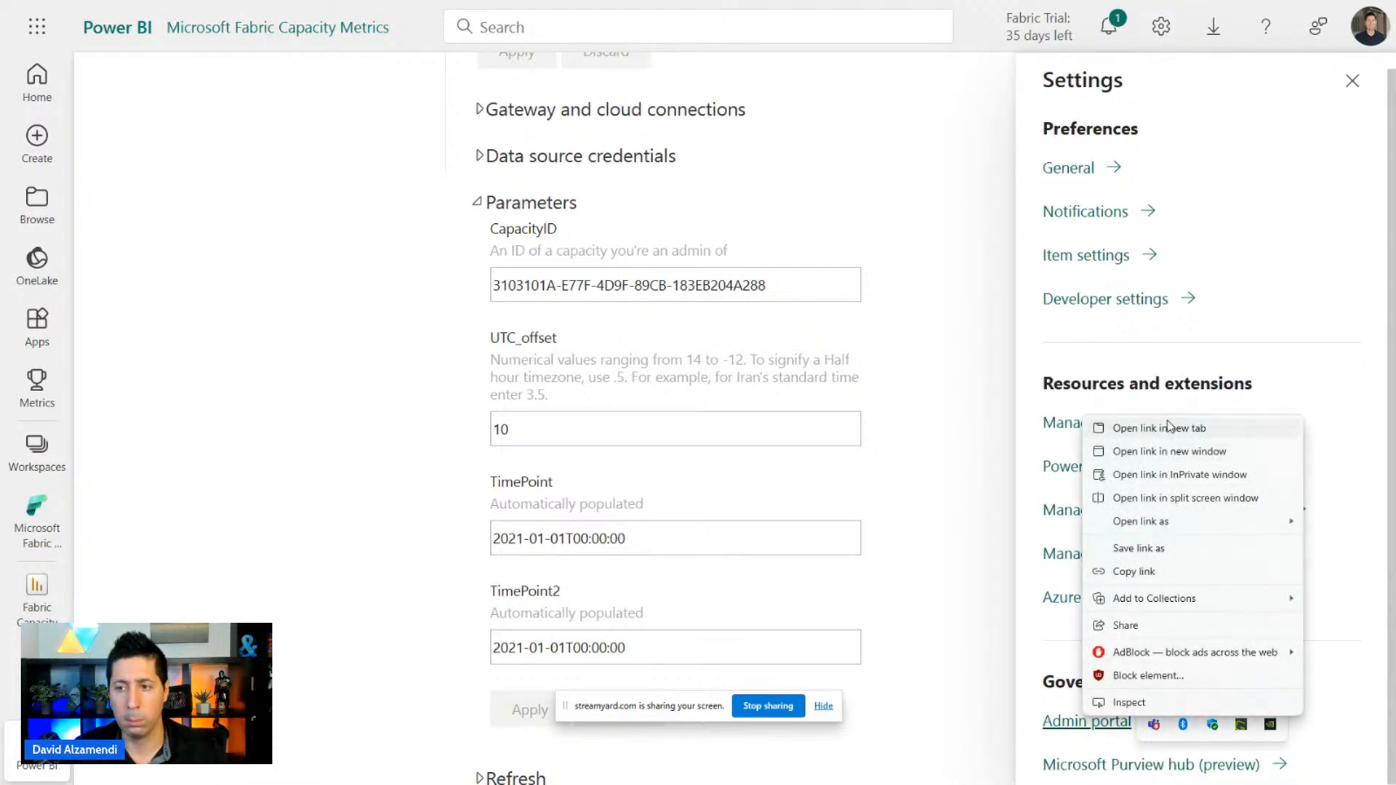
left_click(1163, 428)
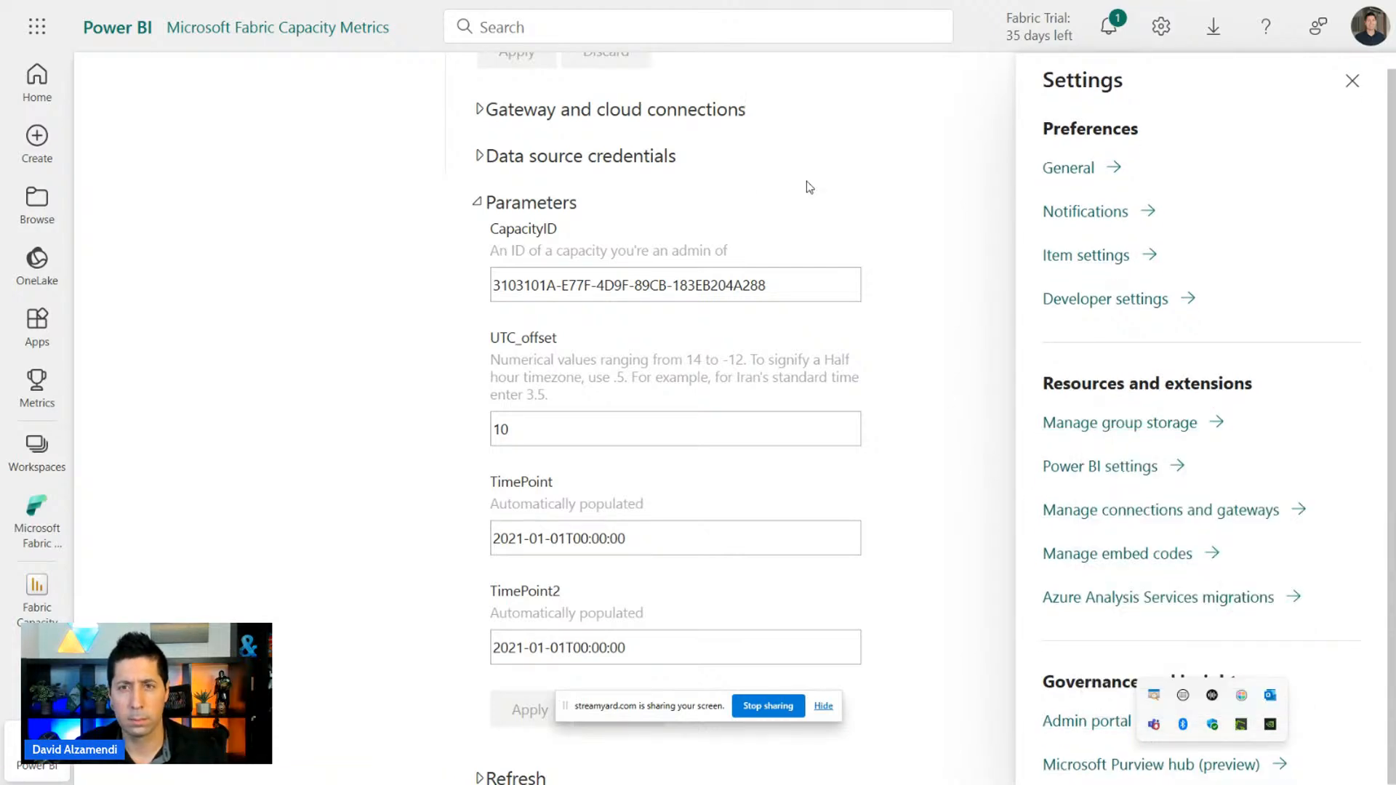
mouse_move(771, 13)
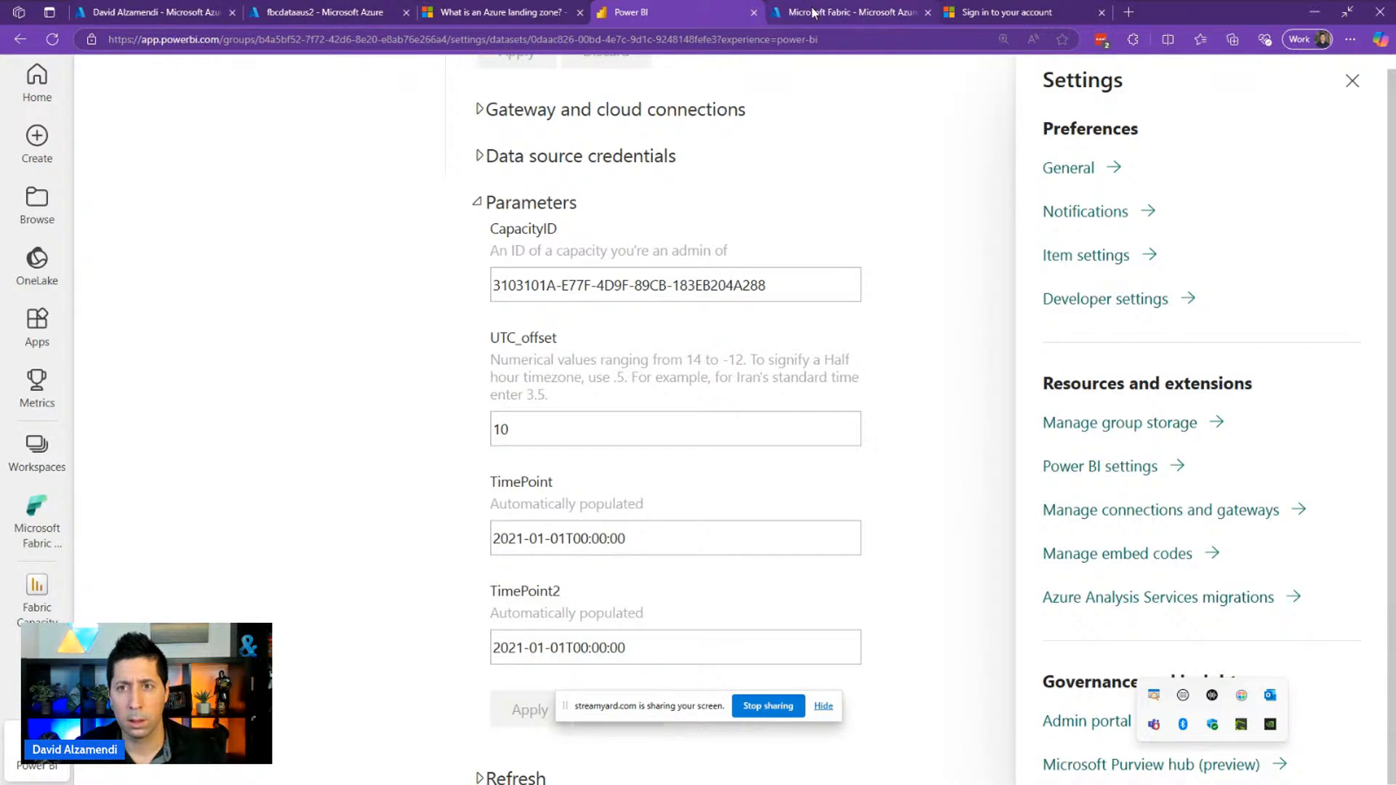
left_click(1108, 713)
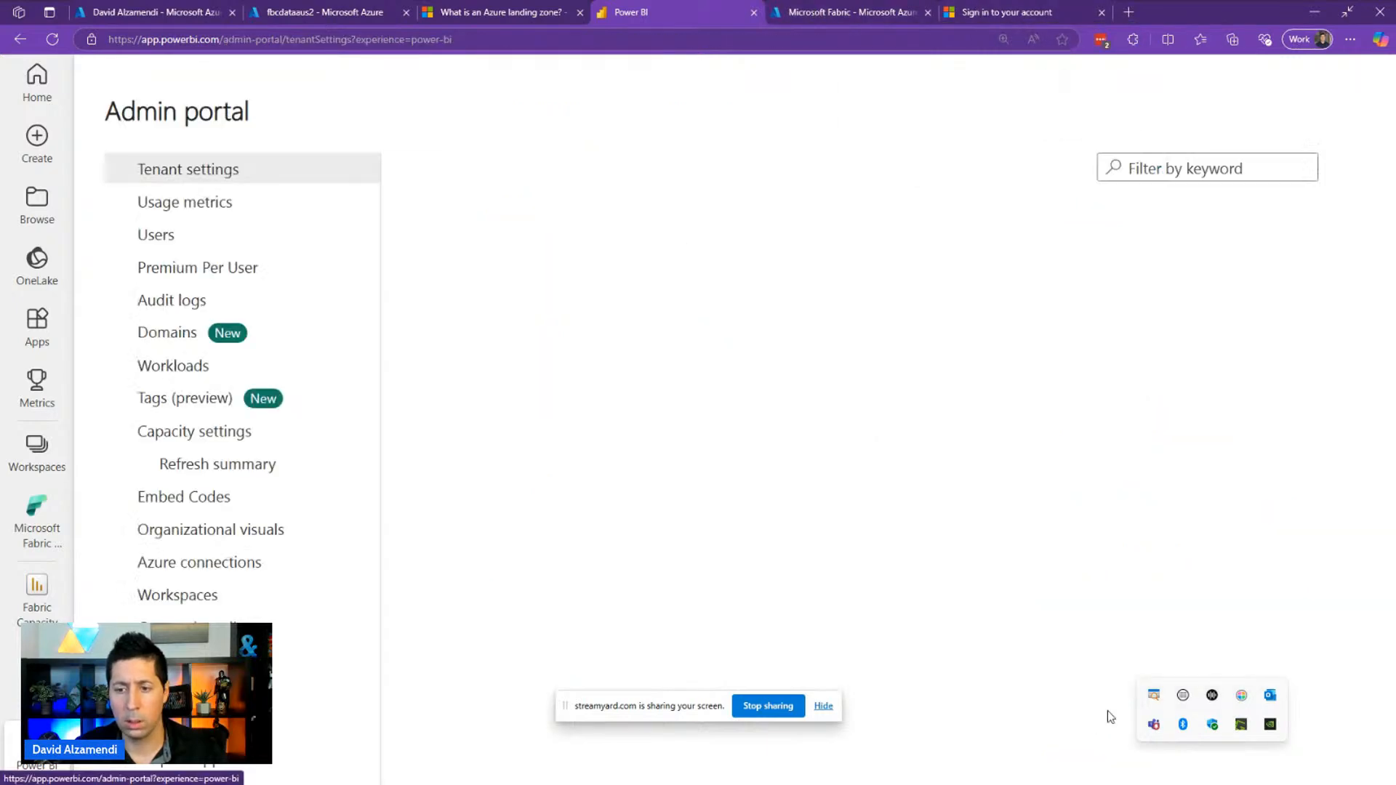
key("ctrl+minus")
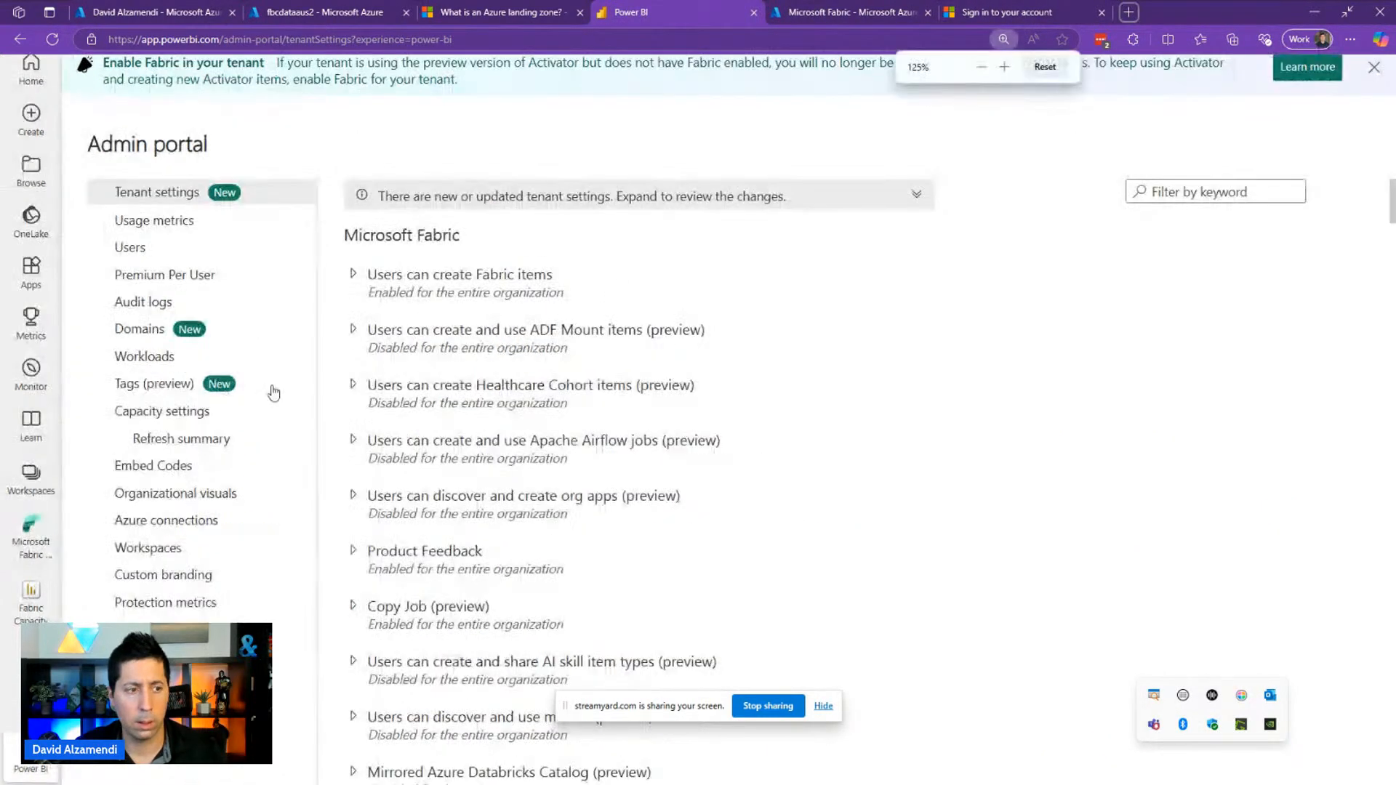
left_click(169, 414)
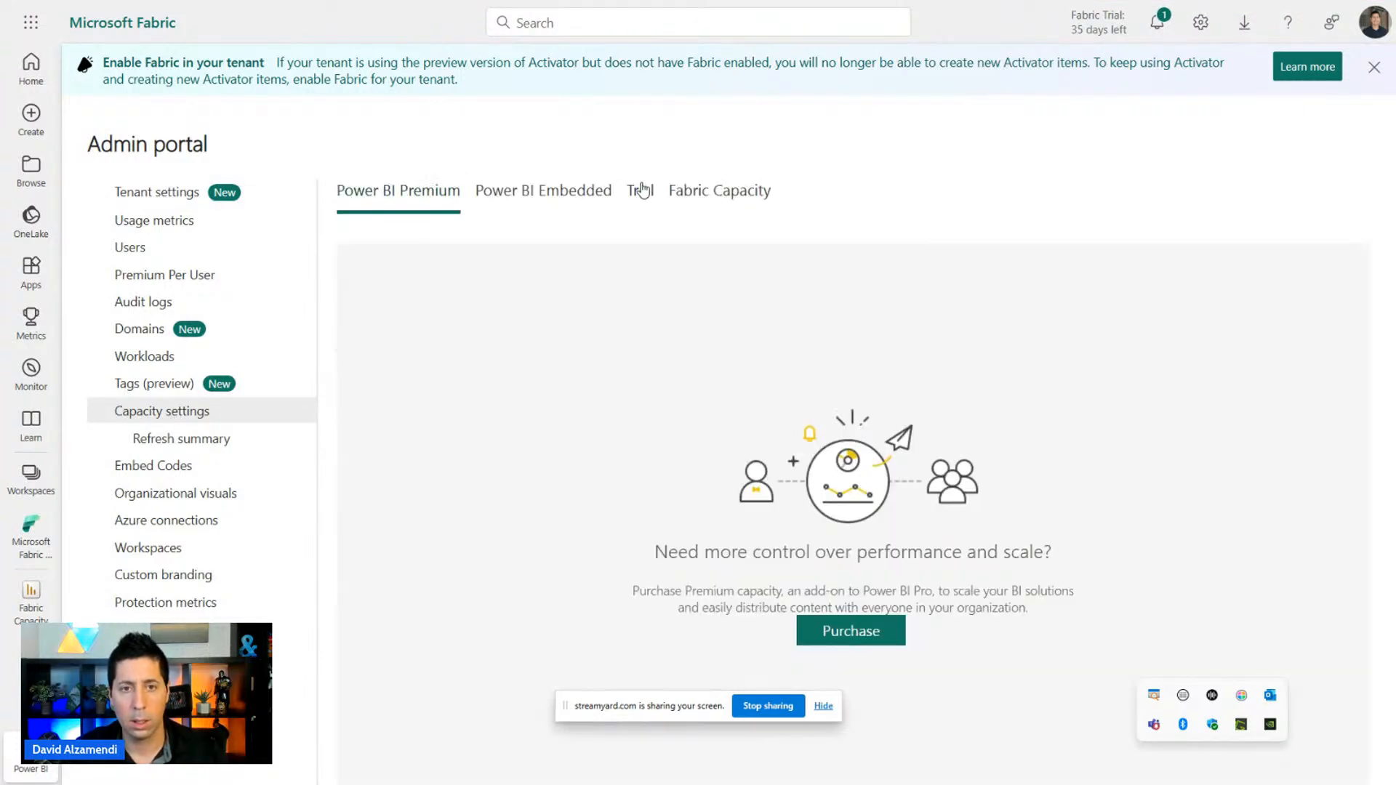
left_click(722, 192)
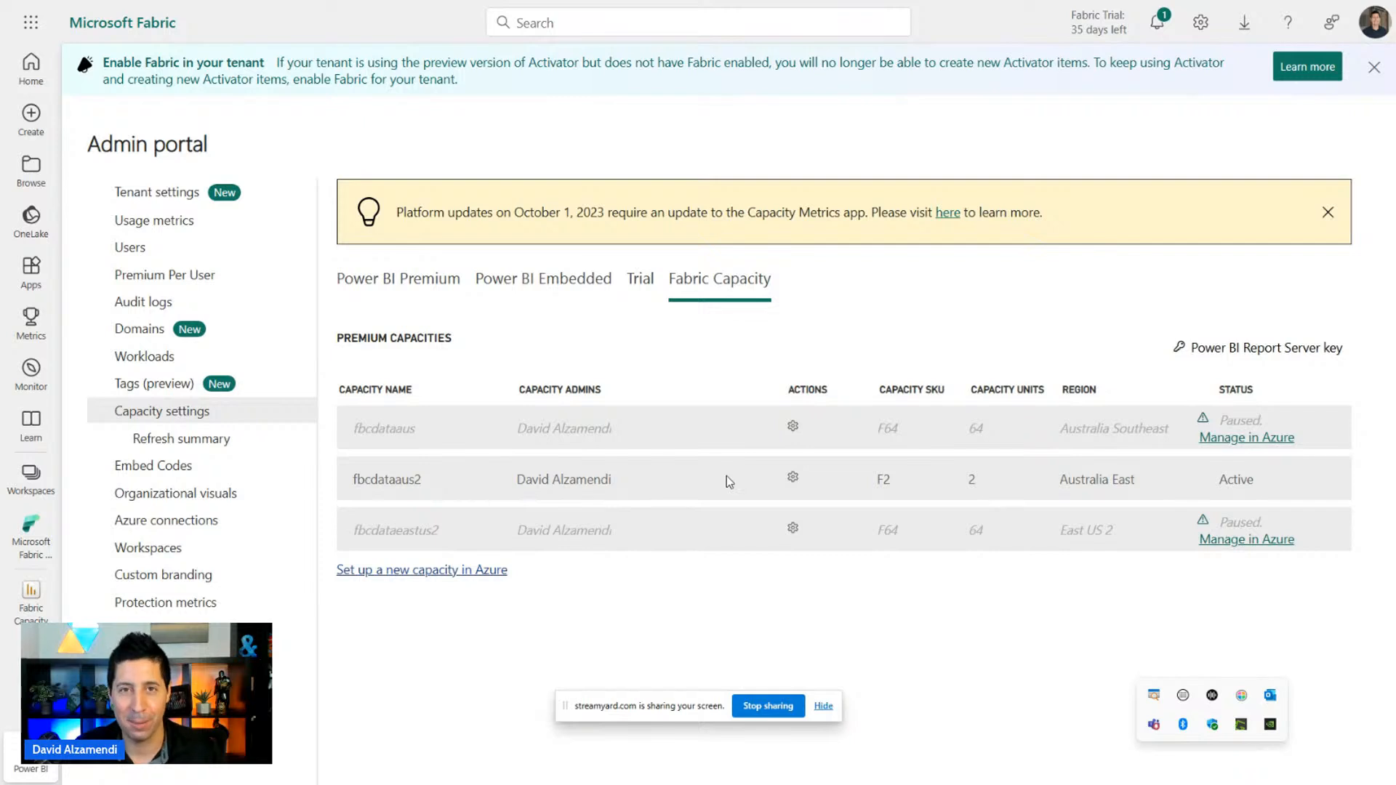
View the settings of the fbcdataaus2 capacity, highlight its capacity ID, and close them.
left_click(791, 479)
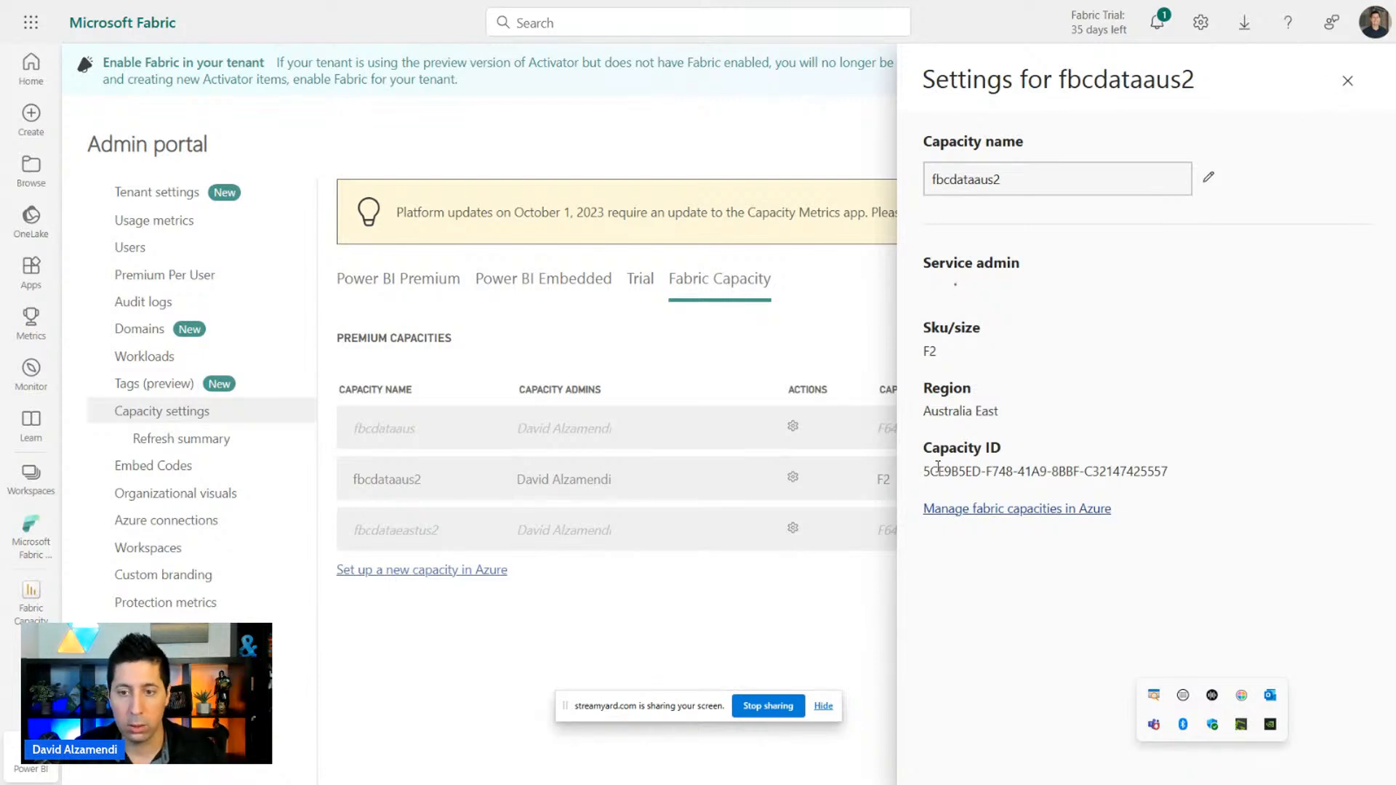
left_click_drag(922, 471, 1183, 473)
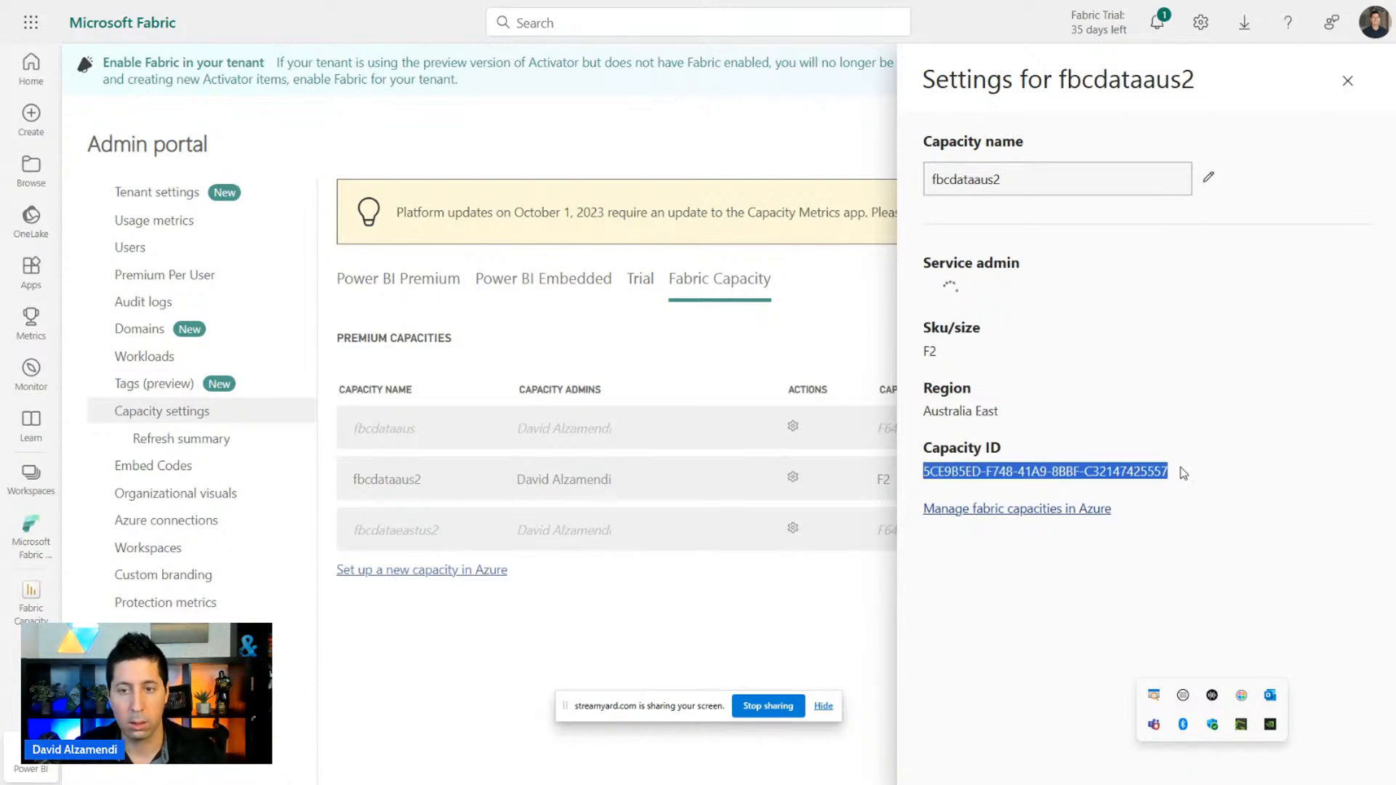
left_click(1347, 81)
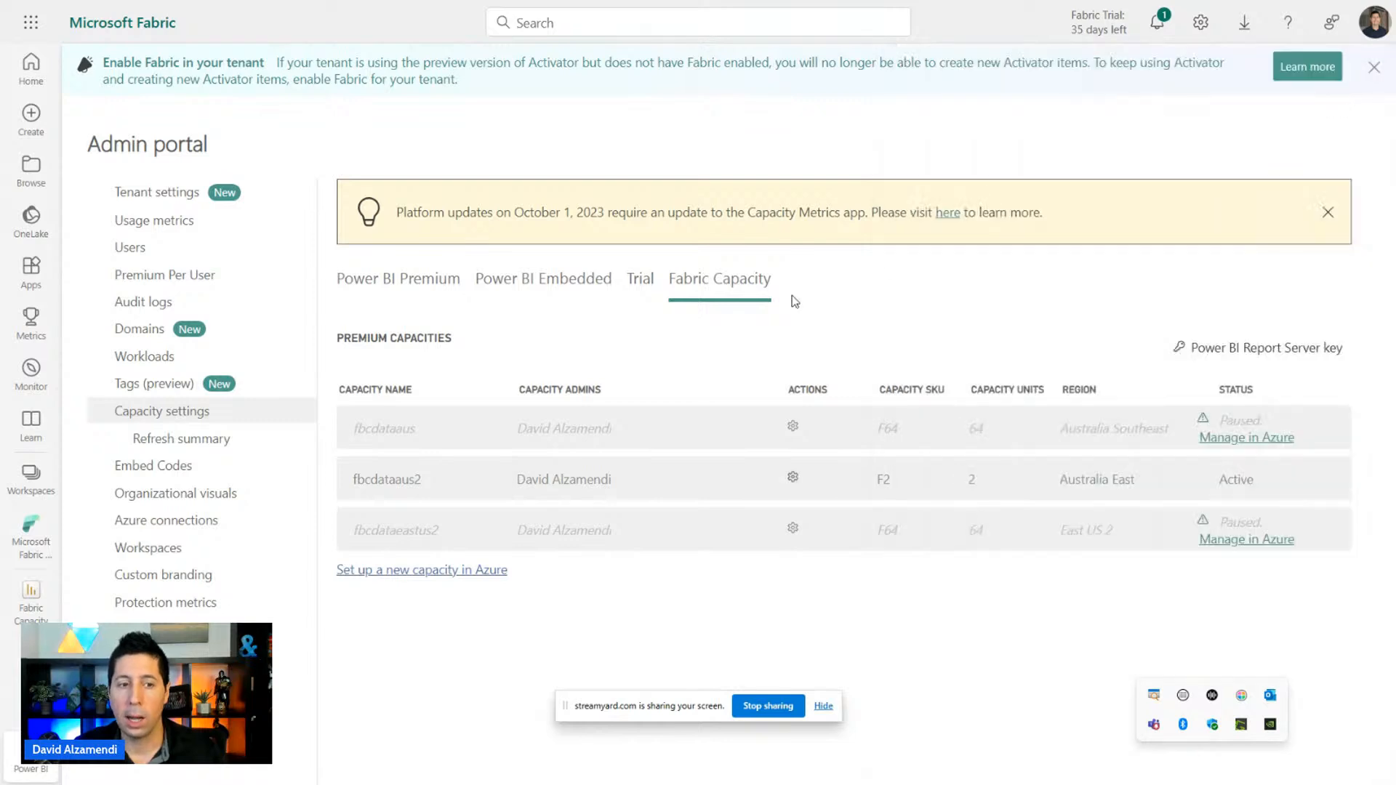
Open the fbcdataaus2 capacity's details page and highlight the capacity ID within its web address.
left_click(398, 481)
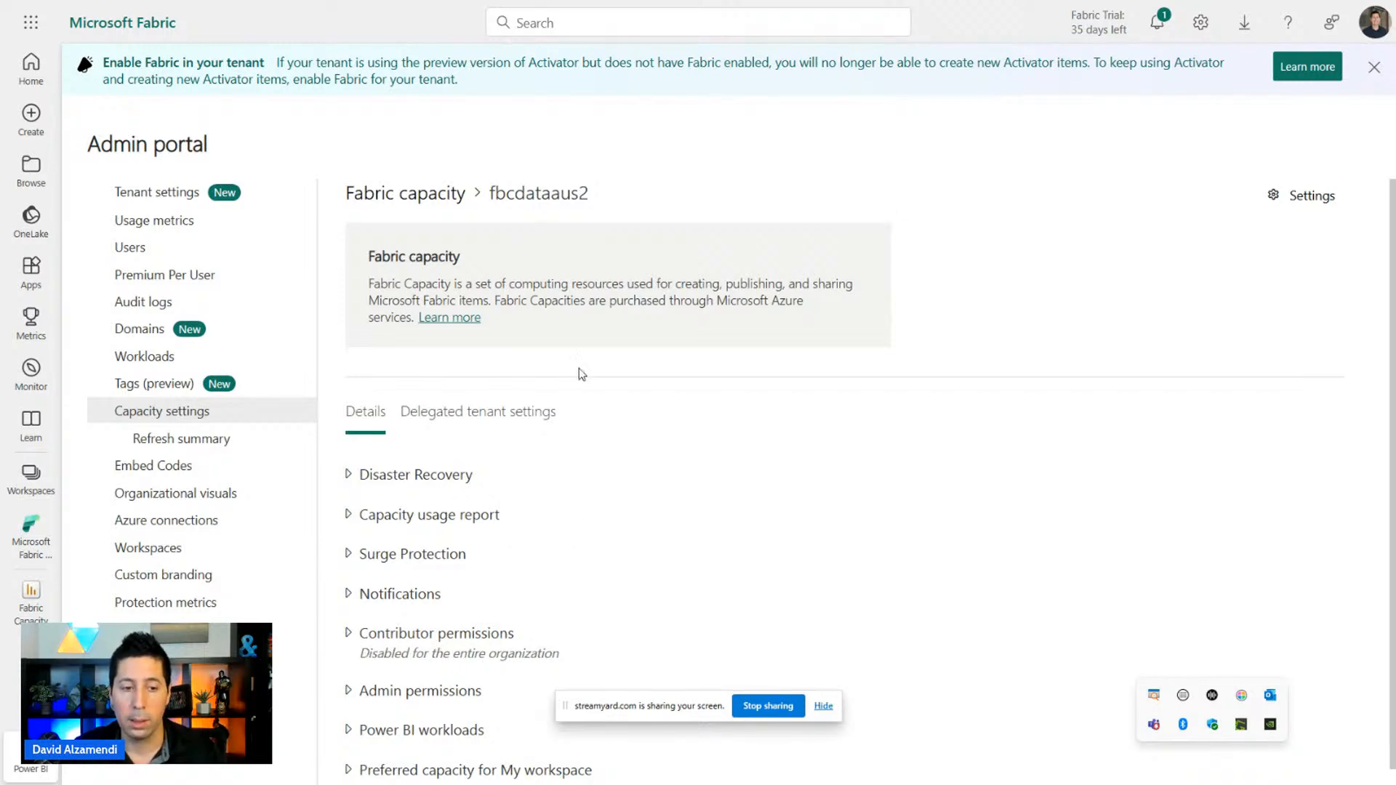
scroll(509, 414, "down", 1)
scroll(596, 312, "up", 1)
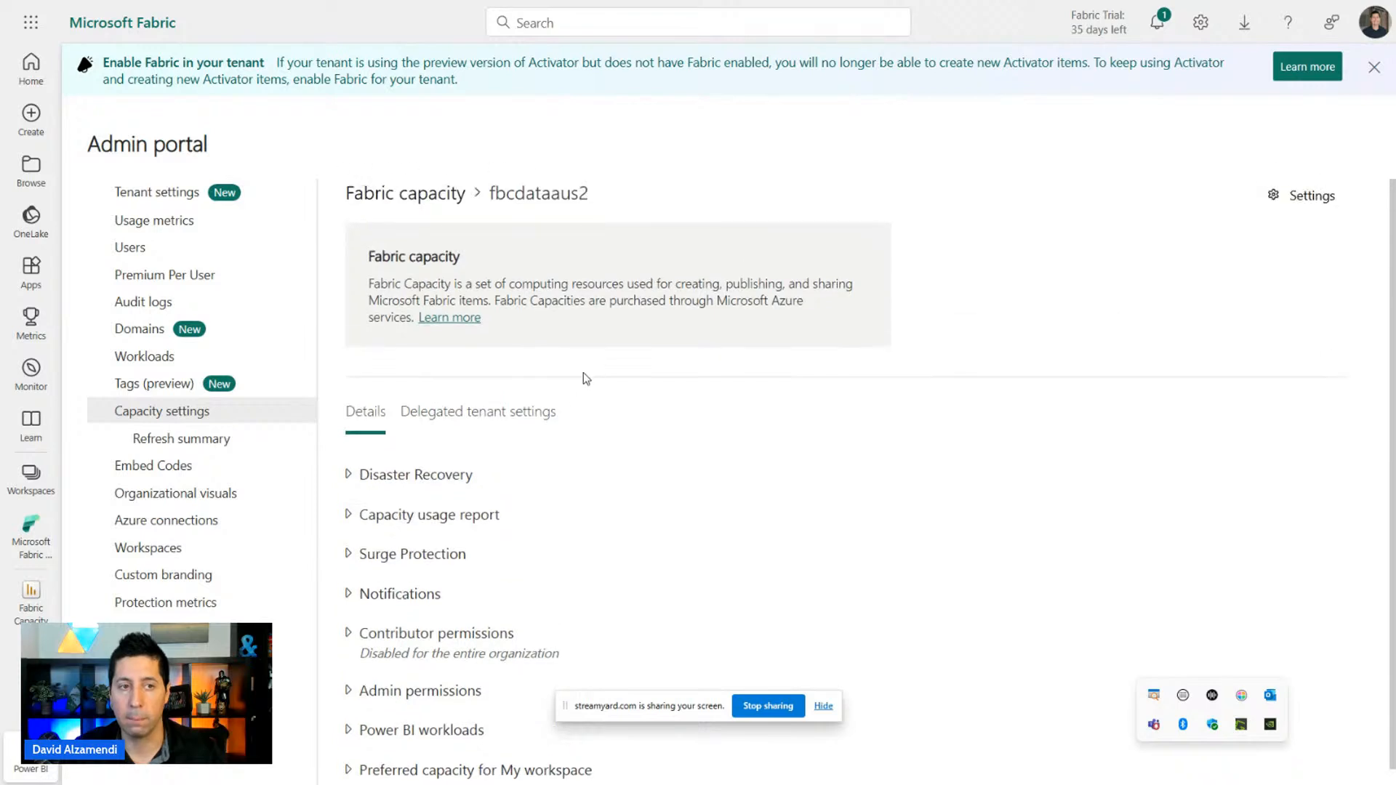
mouse_move(529, 6)
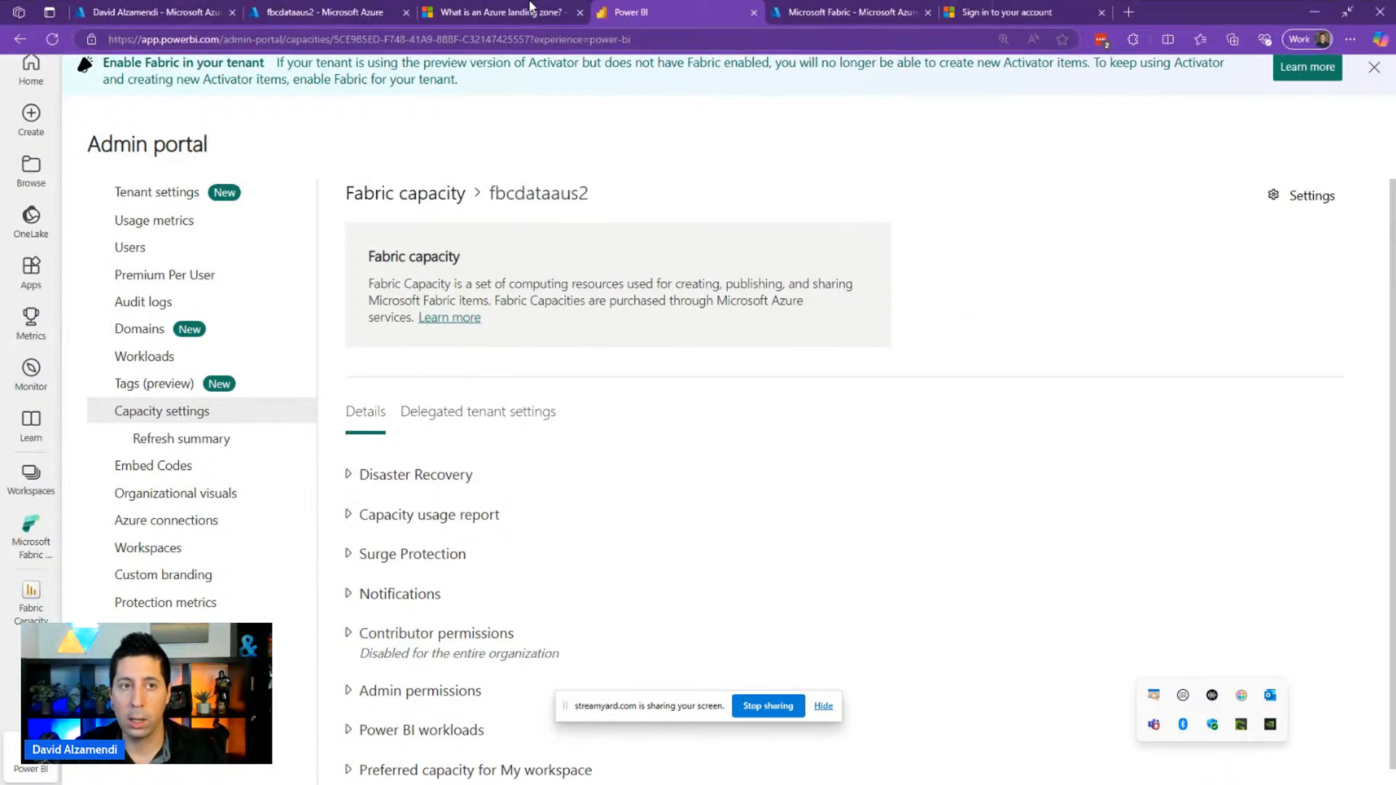
left_click(525, 40)
left_click_drag(529, 39, 345, 40)
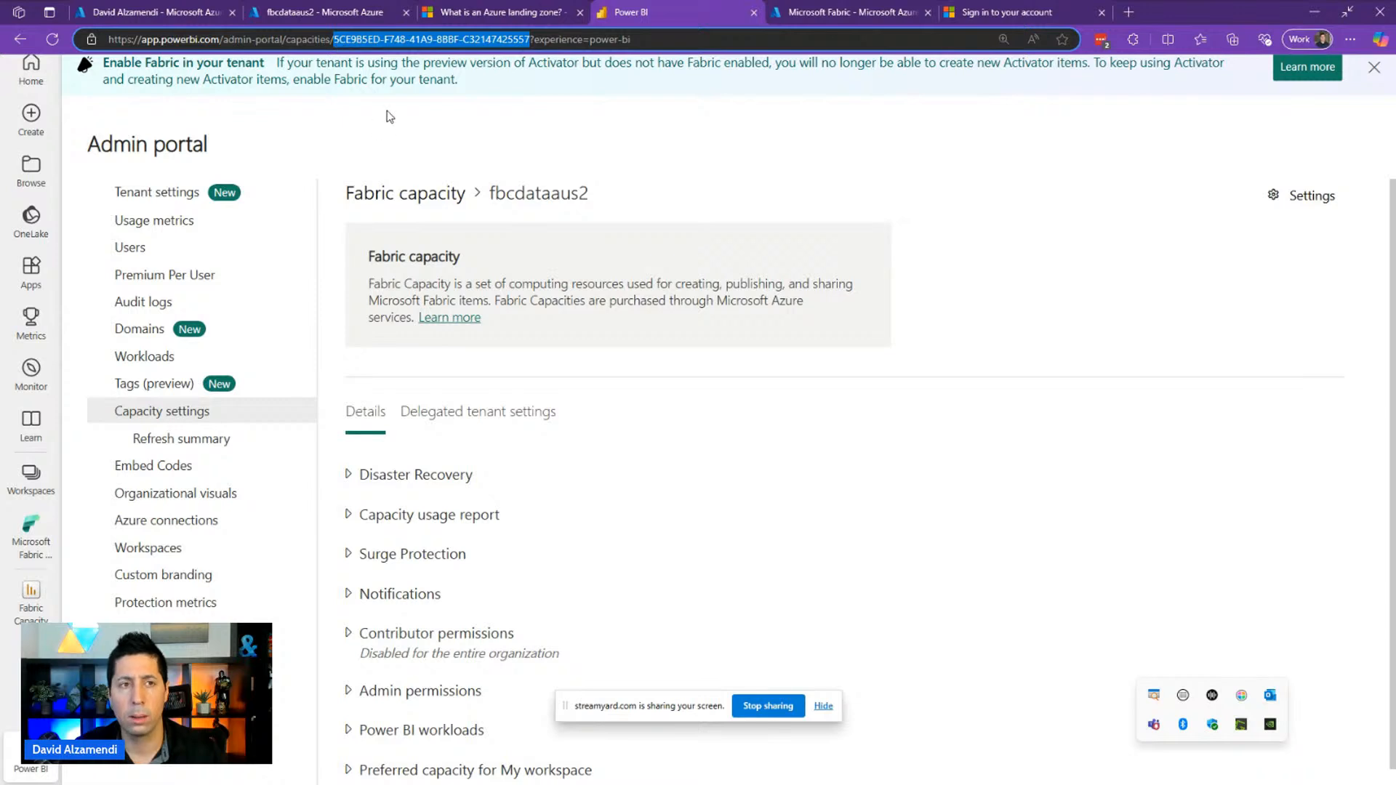
left_click(467, 137)
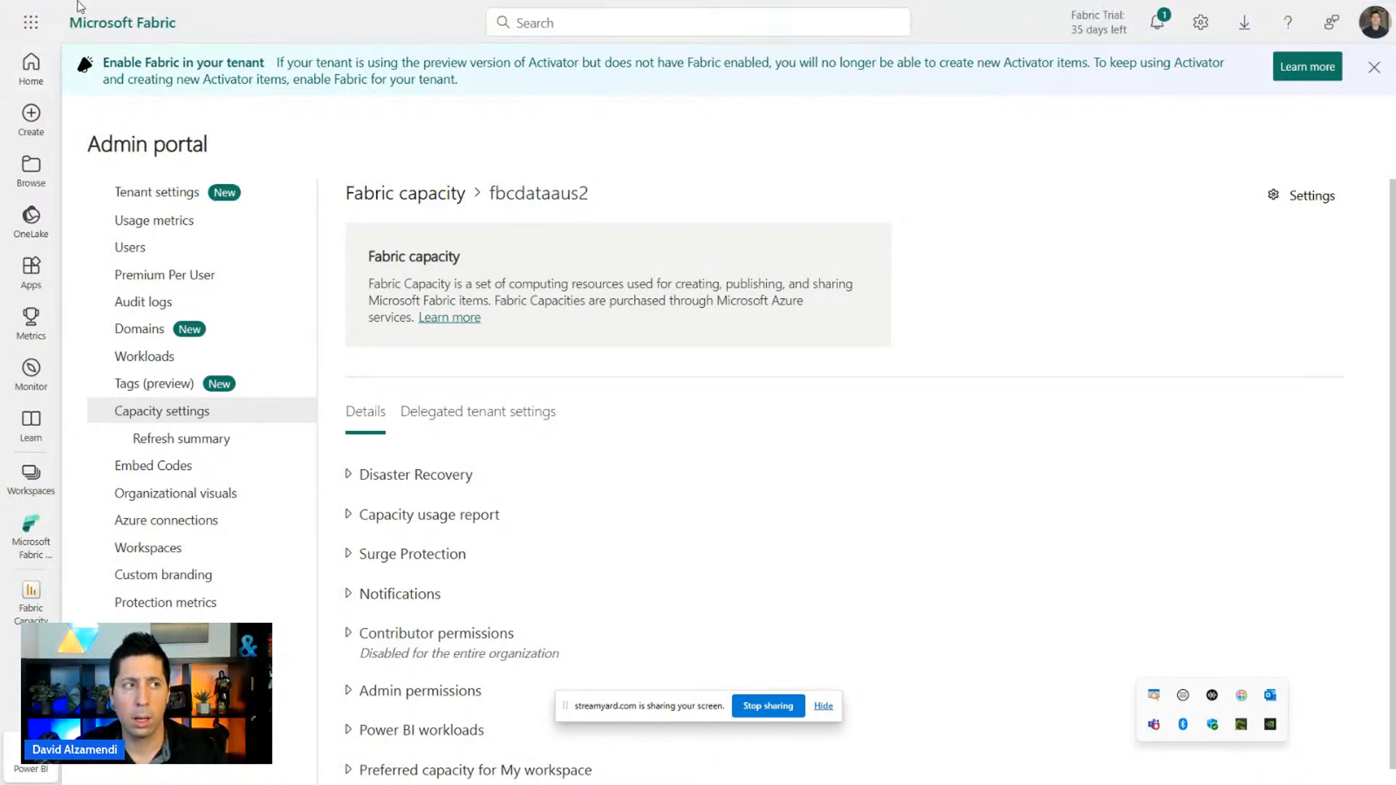
Return to the Fabric capacities, search the fbcdataaus2 settings for the ID from the web address, and close the settings.
left_click(447, 194)
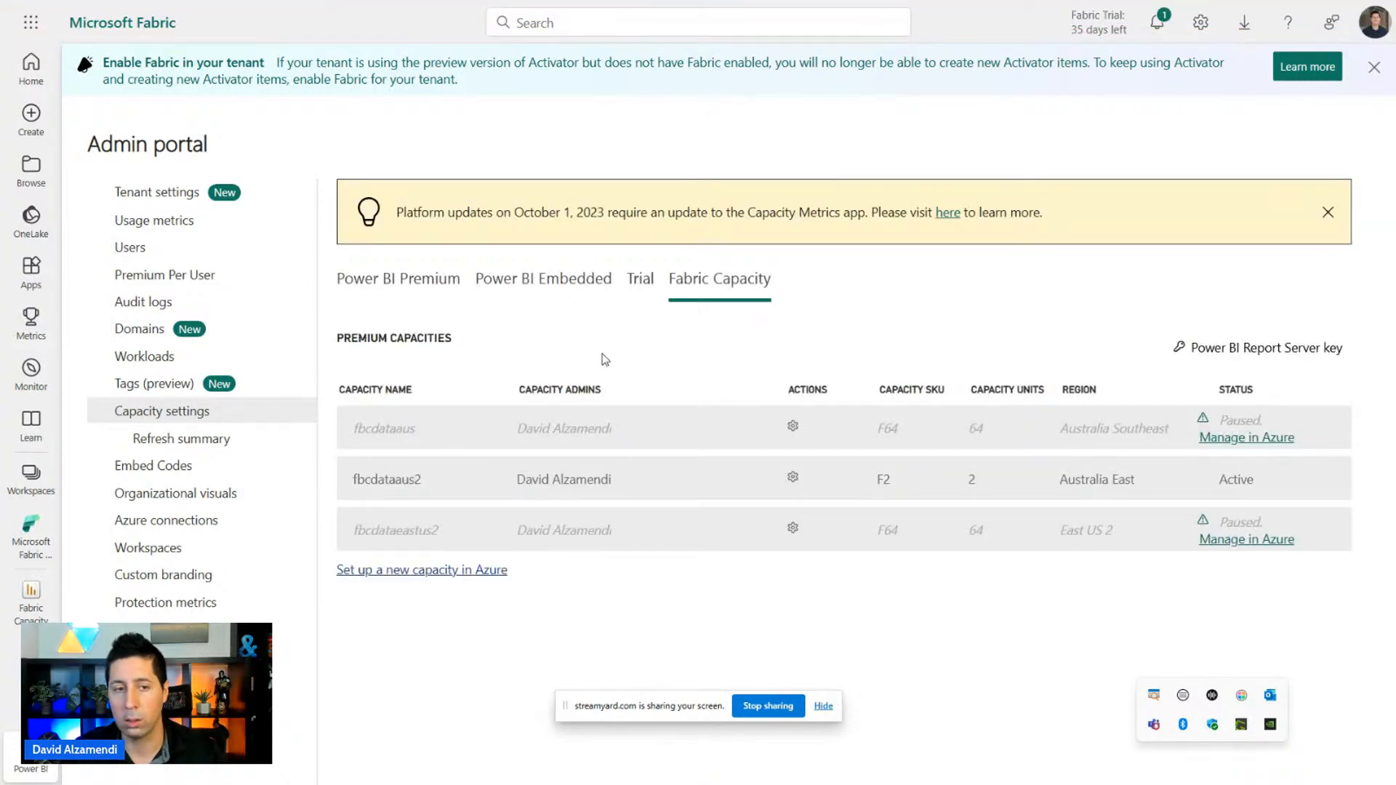
left_click(793, 478)
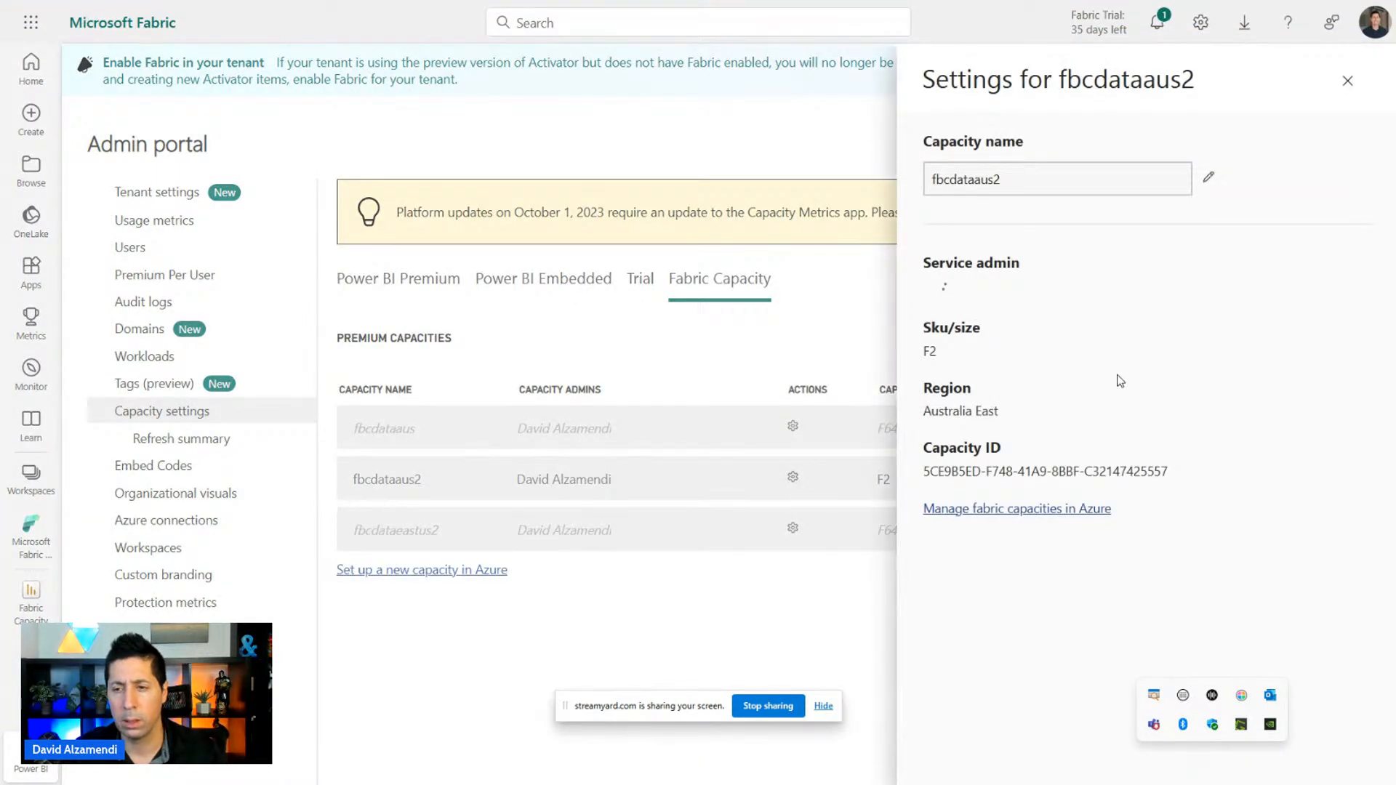
key("ctrl+f")
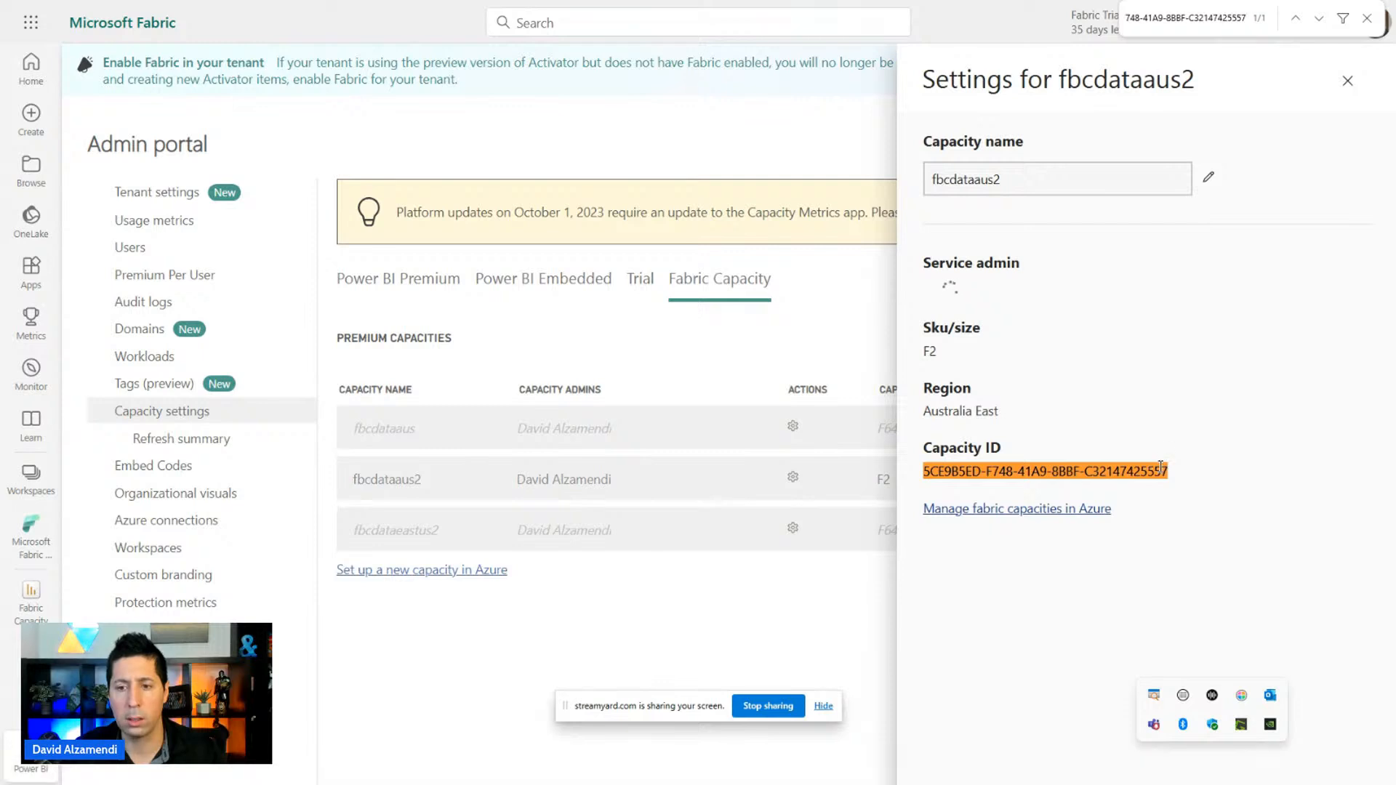
left_click_drag(1167, 471, 922, 473)
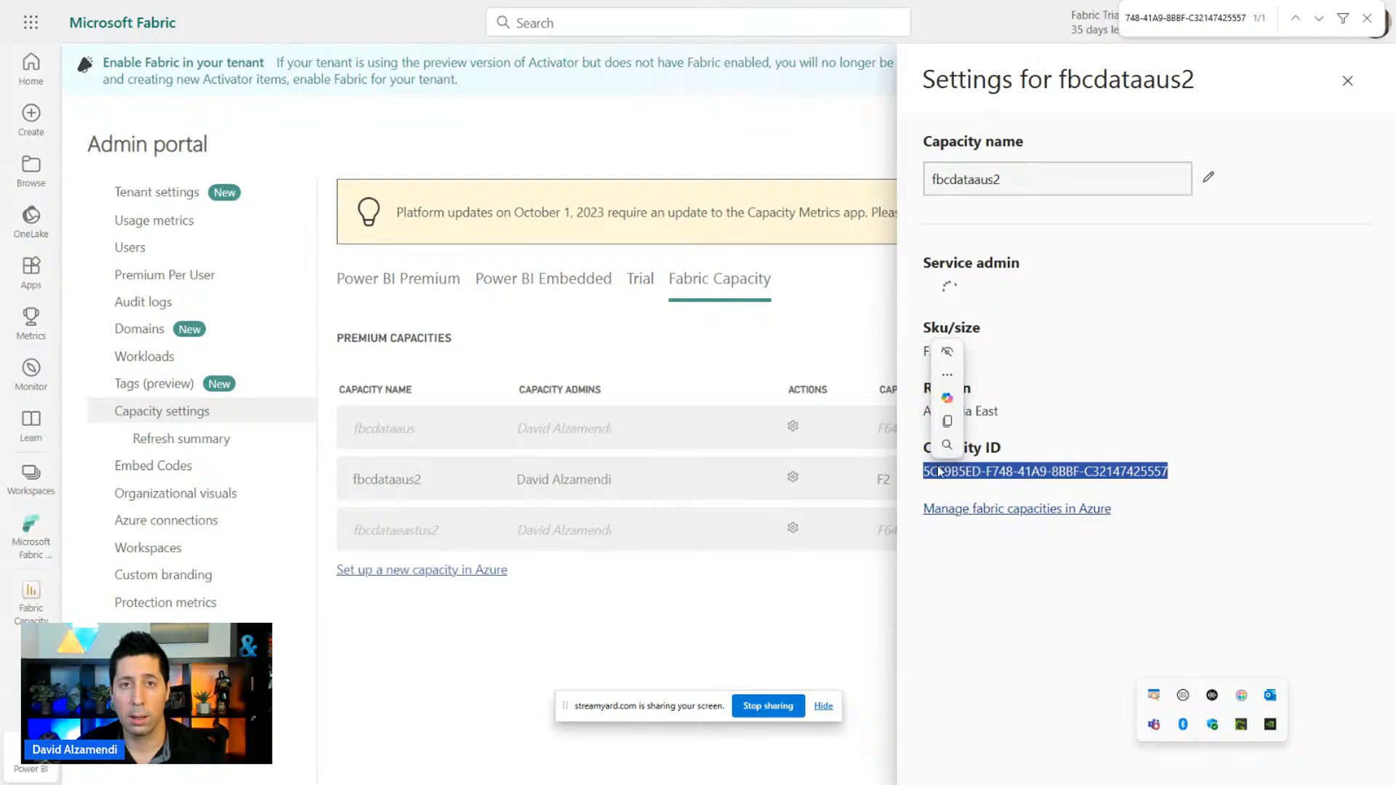
left_click(662, 616)
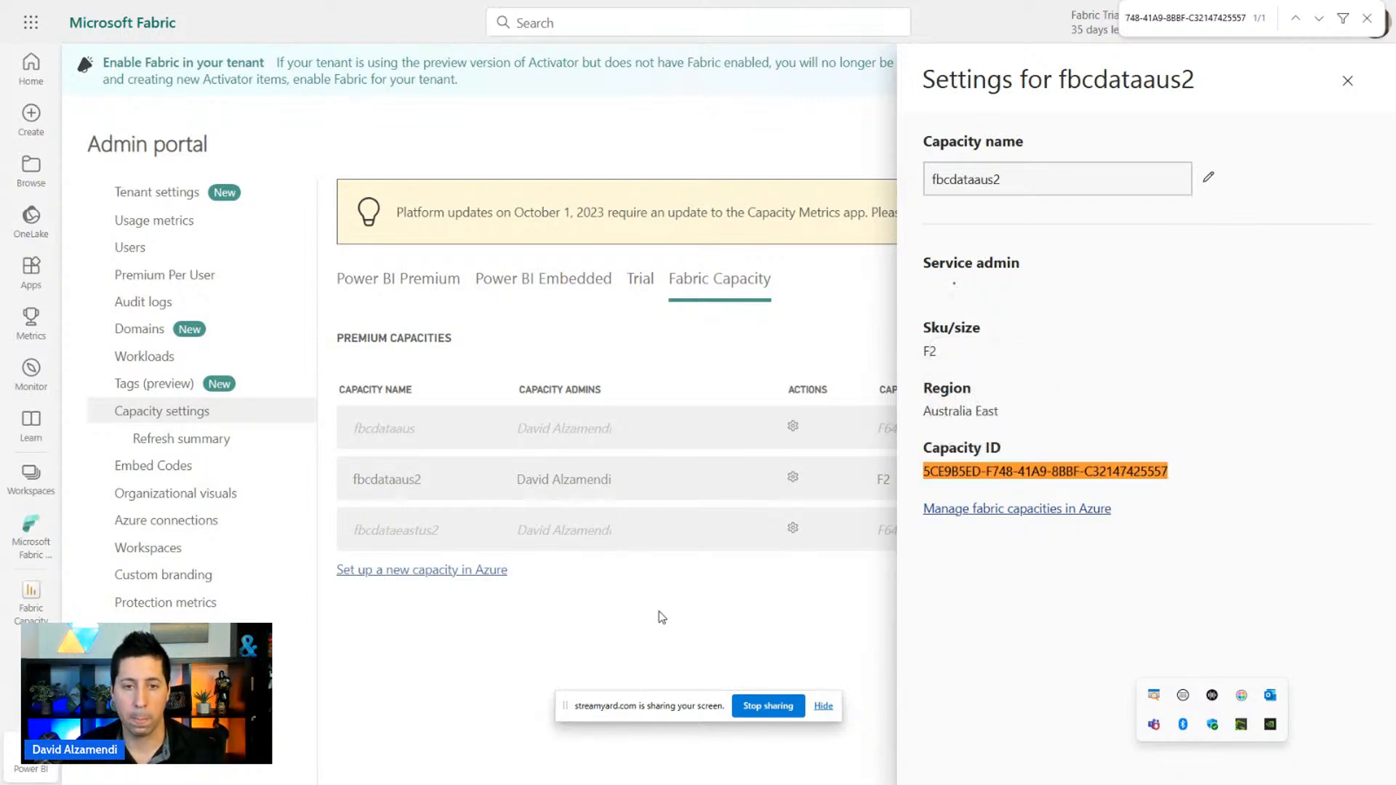
left_click(661, 617)
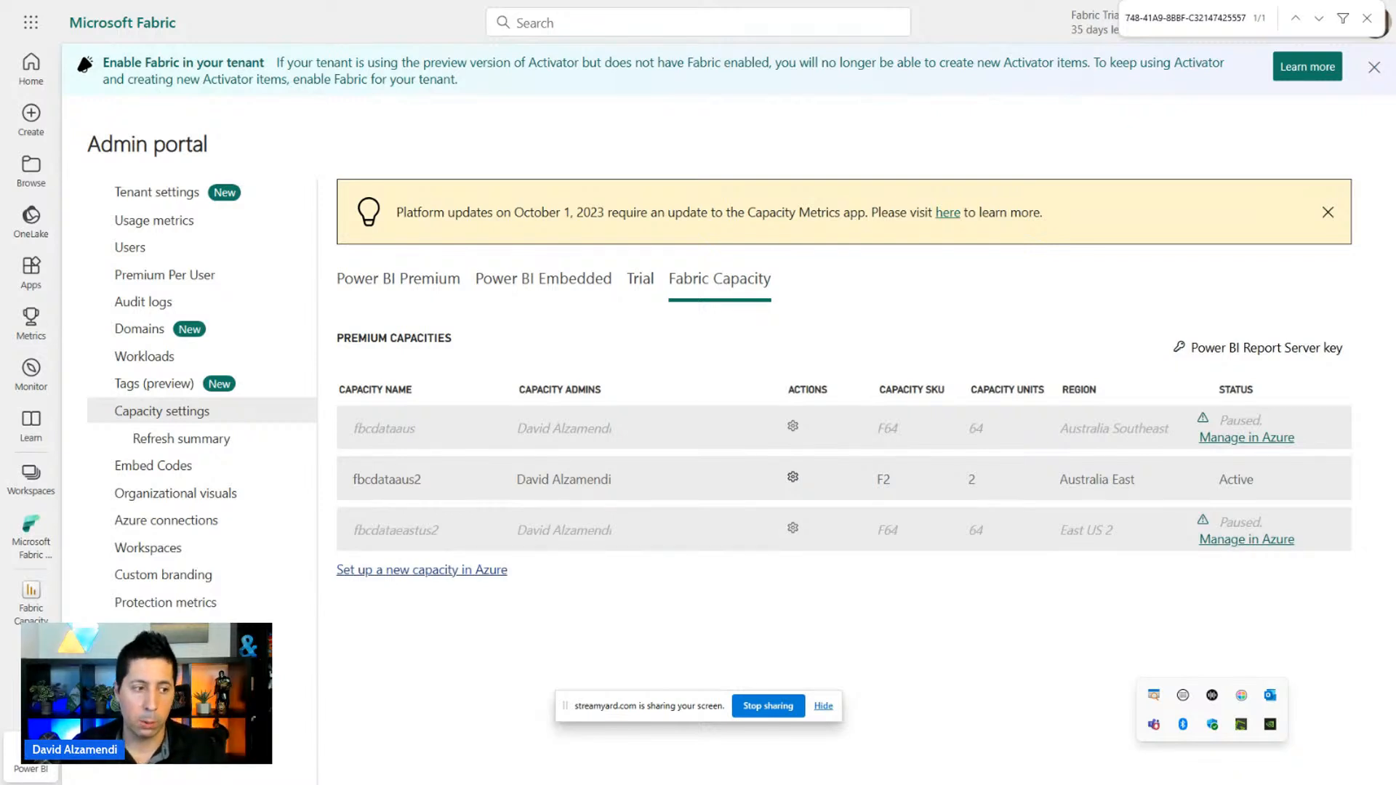
Open the Fabric Capacity Metrics report and check which capacities its capacity name slicer offers, leaving the selection as is.
left_click(29, 603)
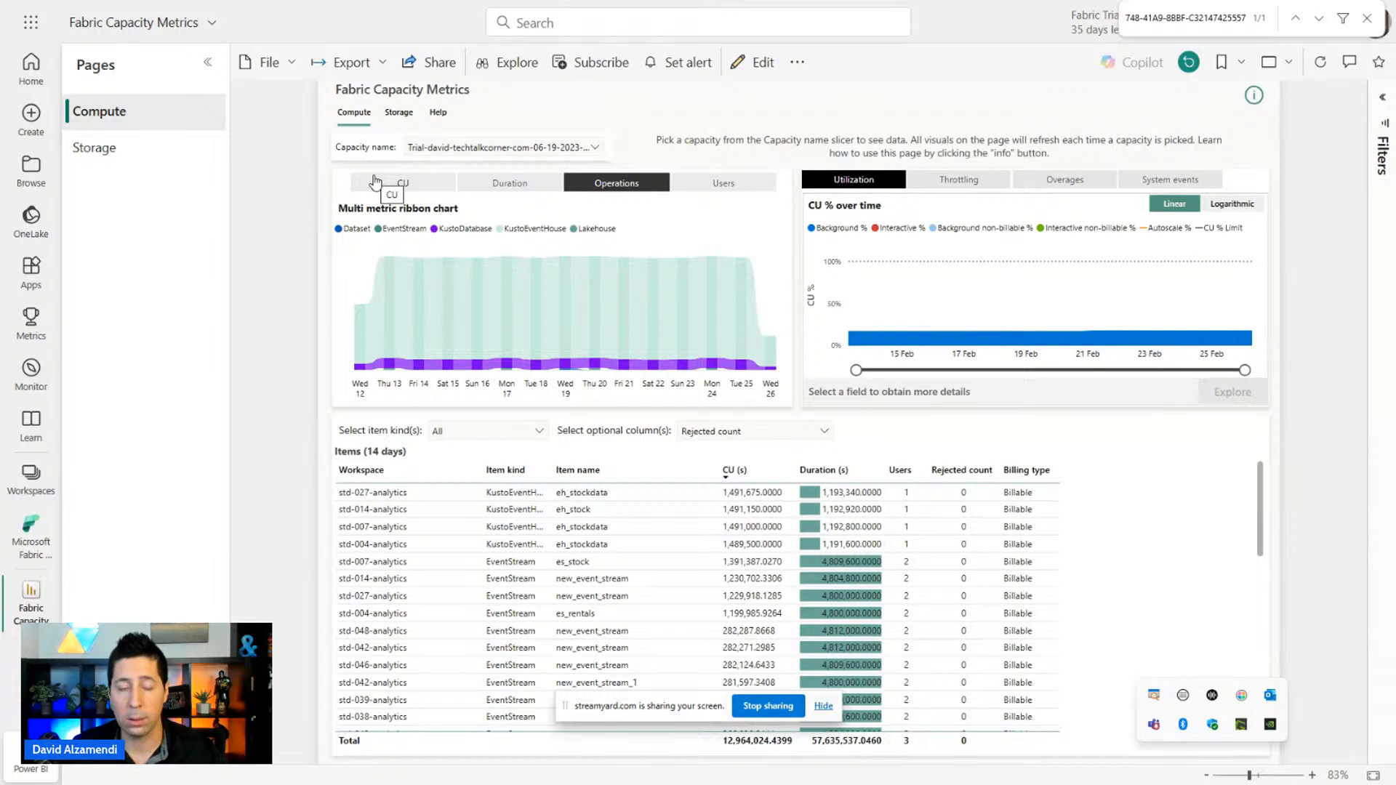
left_click(462, 147)
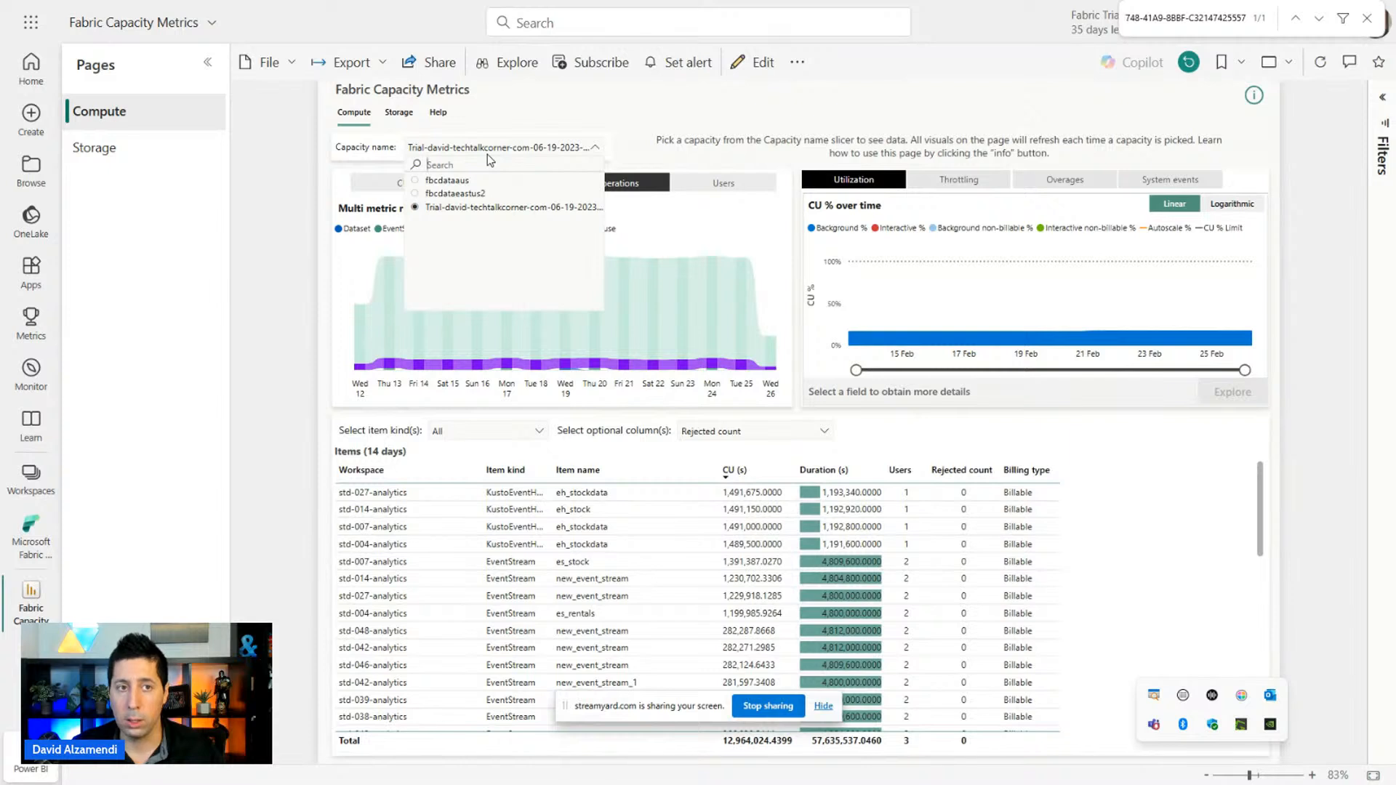
left_click(526, 129)
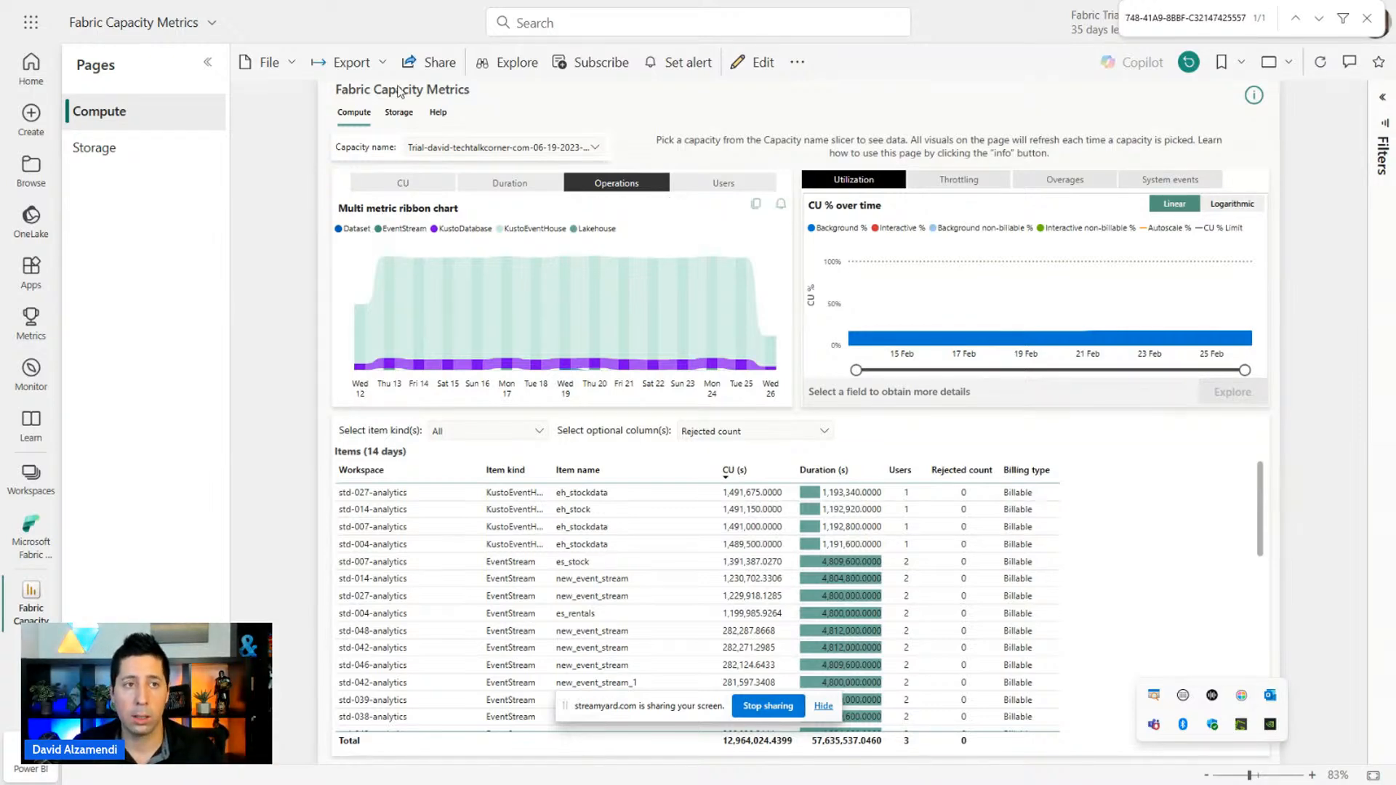
Switch to the fbcdataaus2 overview in the Azure portal and highlight the capacity's SKU.
left_click(344, 13)
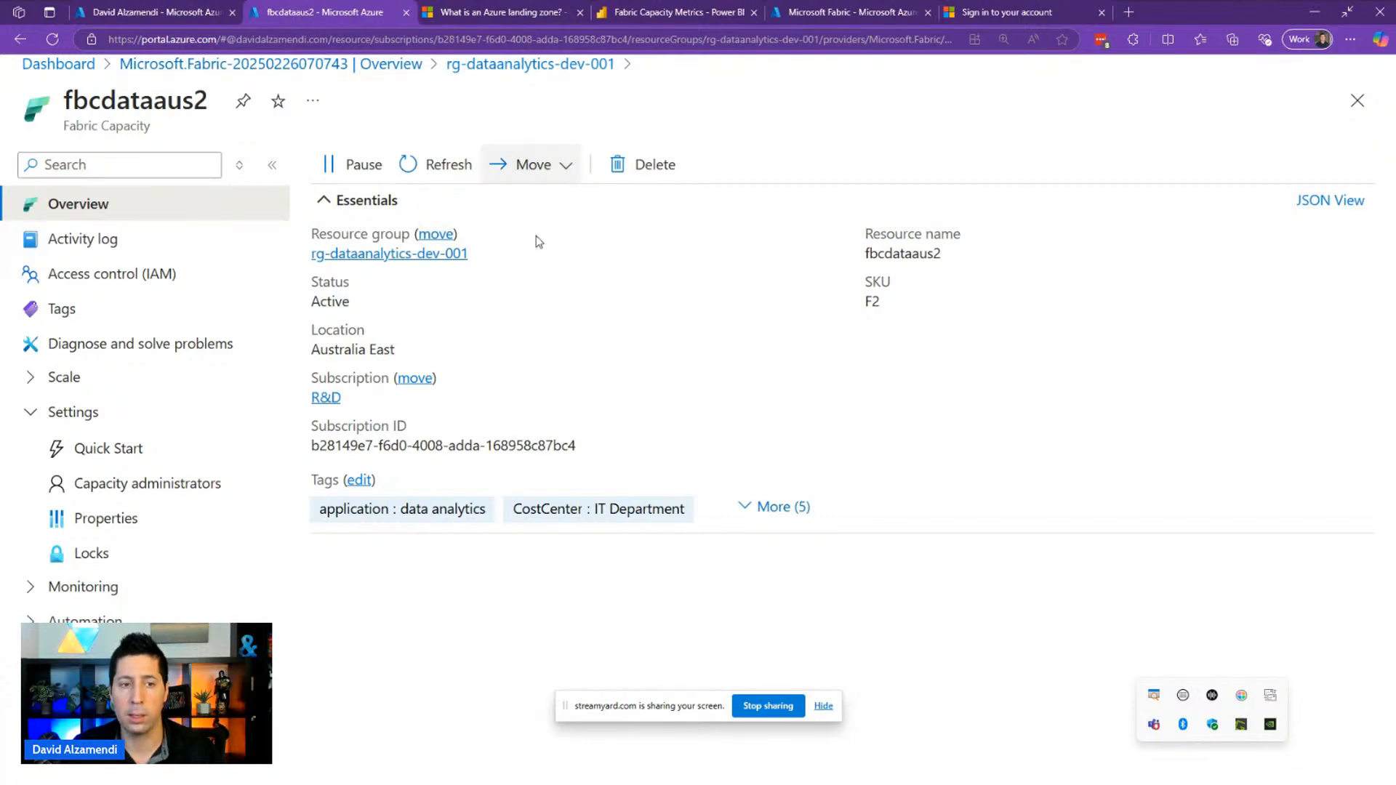
left_click_drag(859, 302, 886, 302)
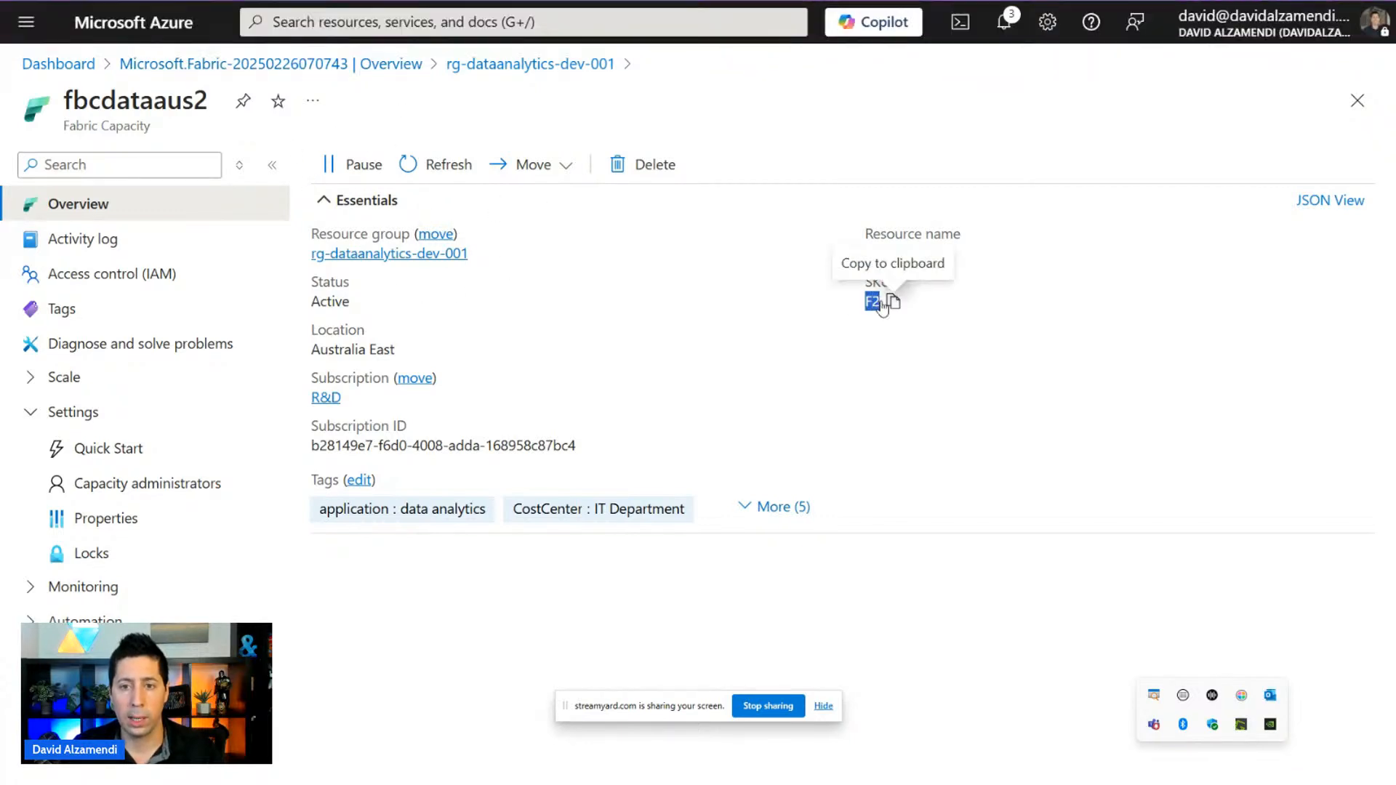
left_click(705, 311)
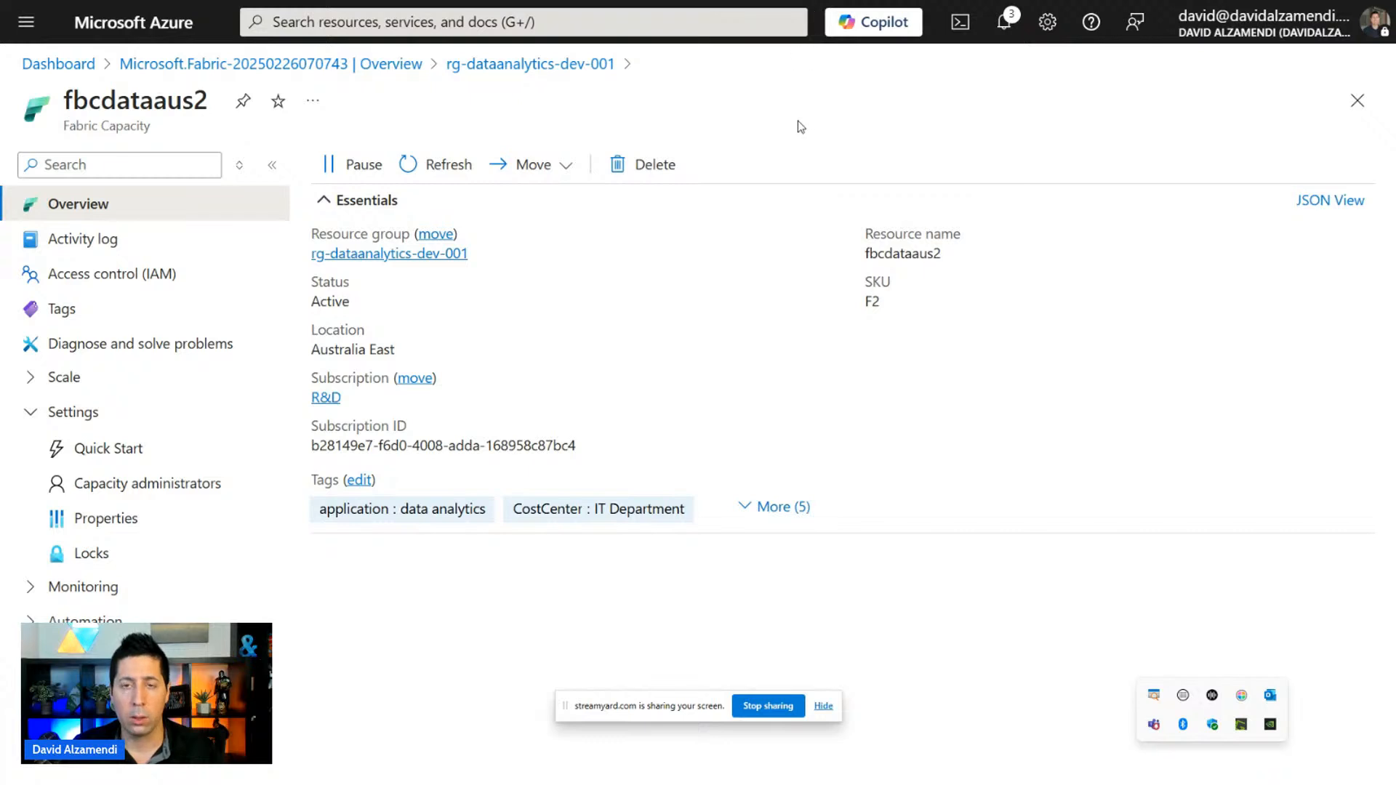
Return to the Fabric Capacity Metrics report in Power BI and view its Storage page.
mouse_move(868, 4)
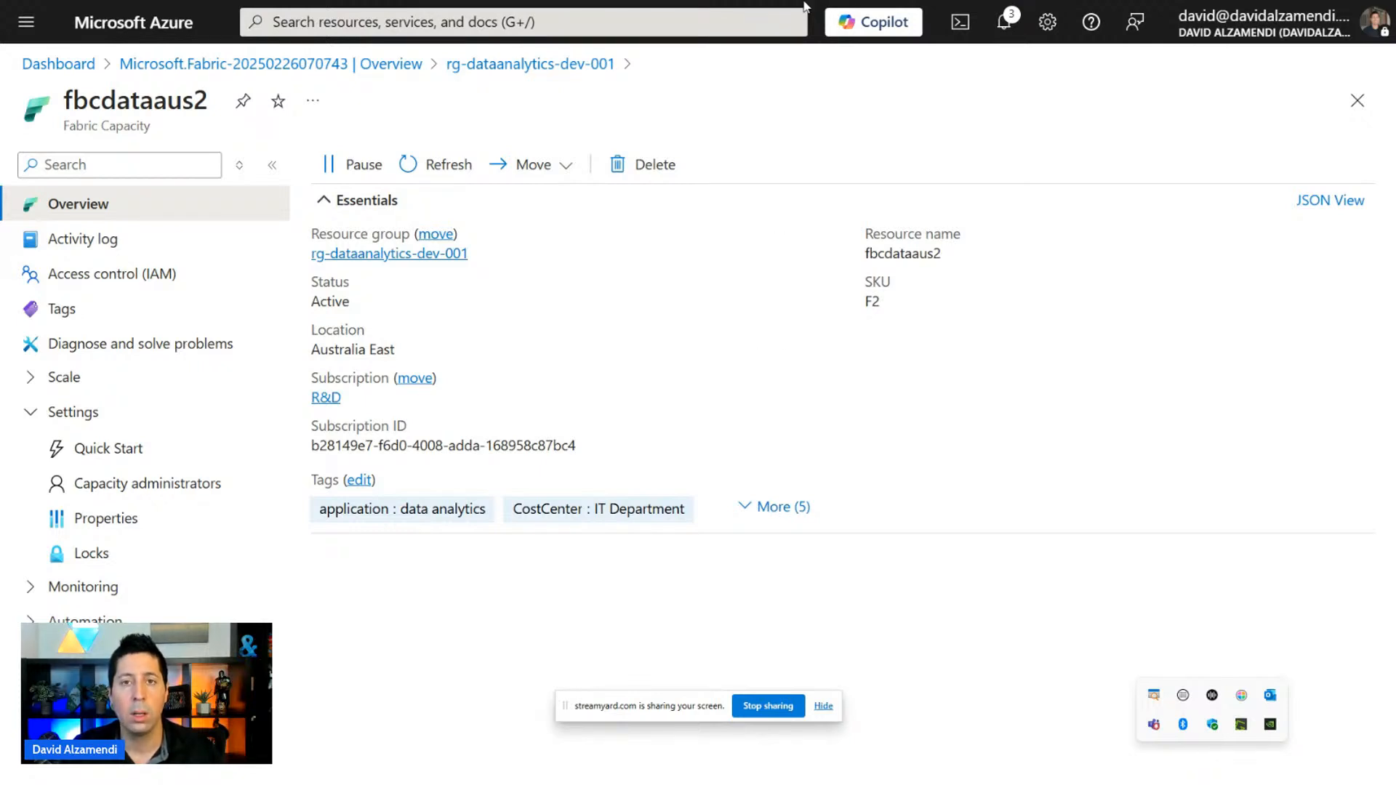
mouse_move(820, 6)
left_click(692, 12)
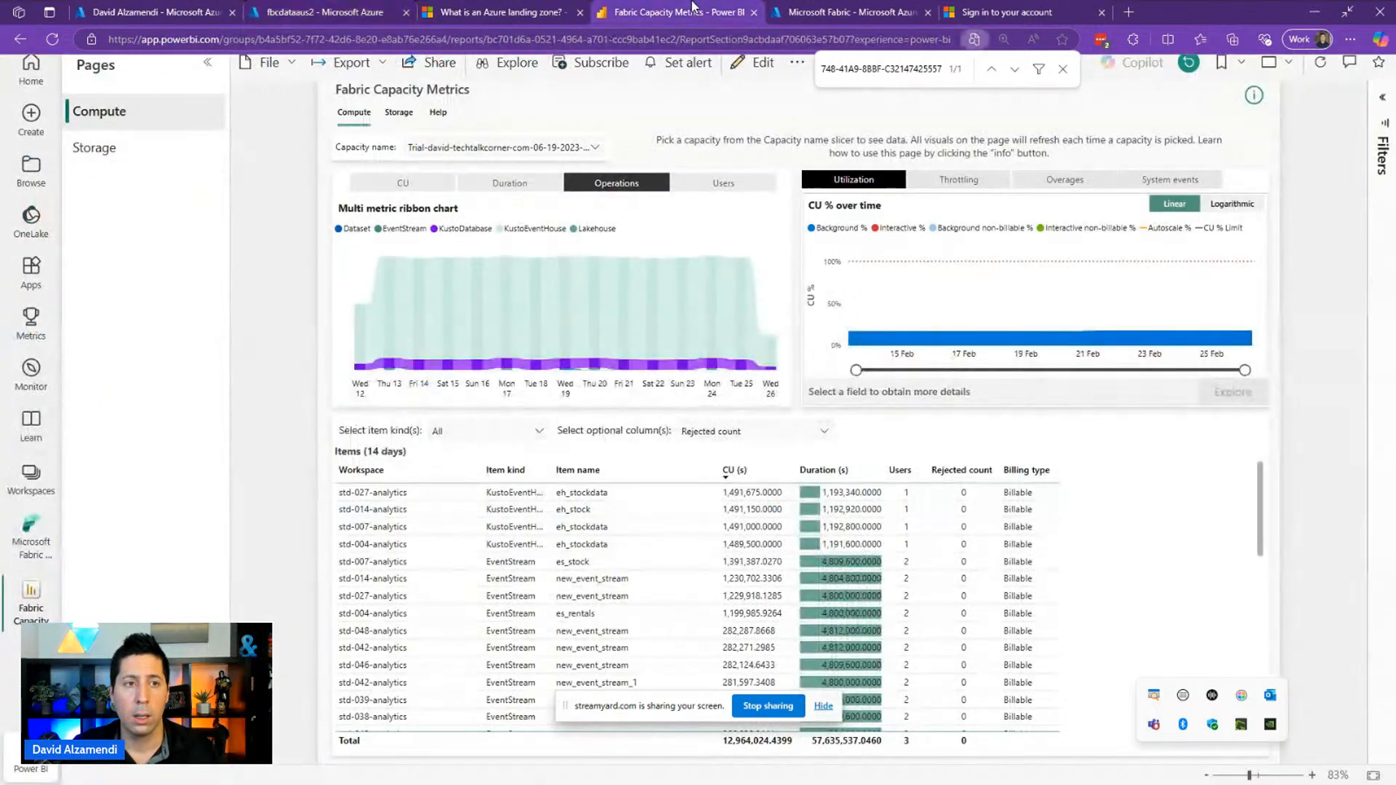
left_click(391, 115)
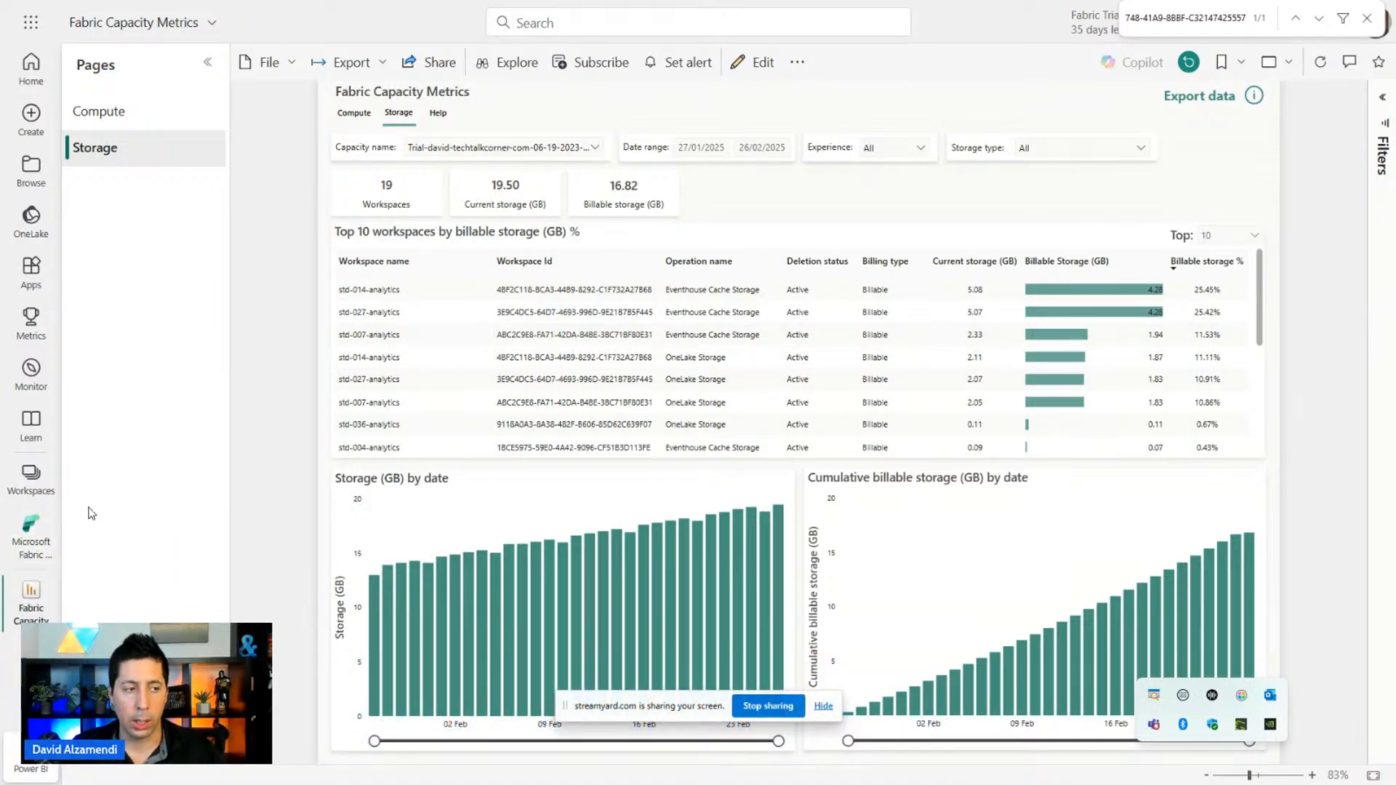
Start a new workspace named "Data Movement Dev" and copy its name.
left_click(37, 484)
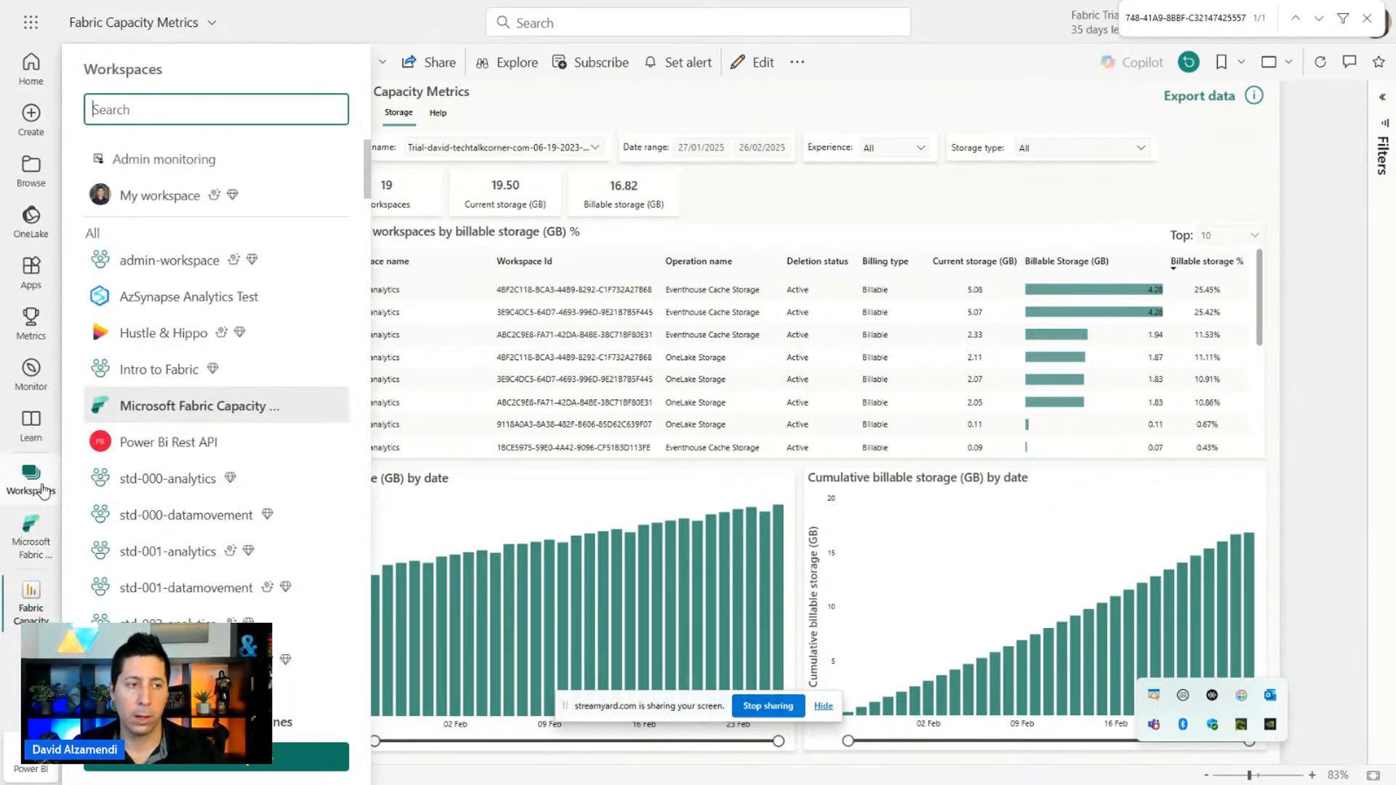
left_click(231, 767)
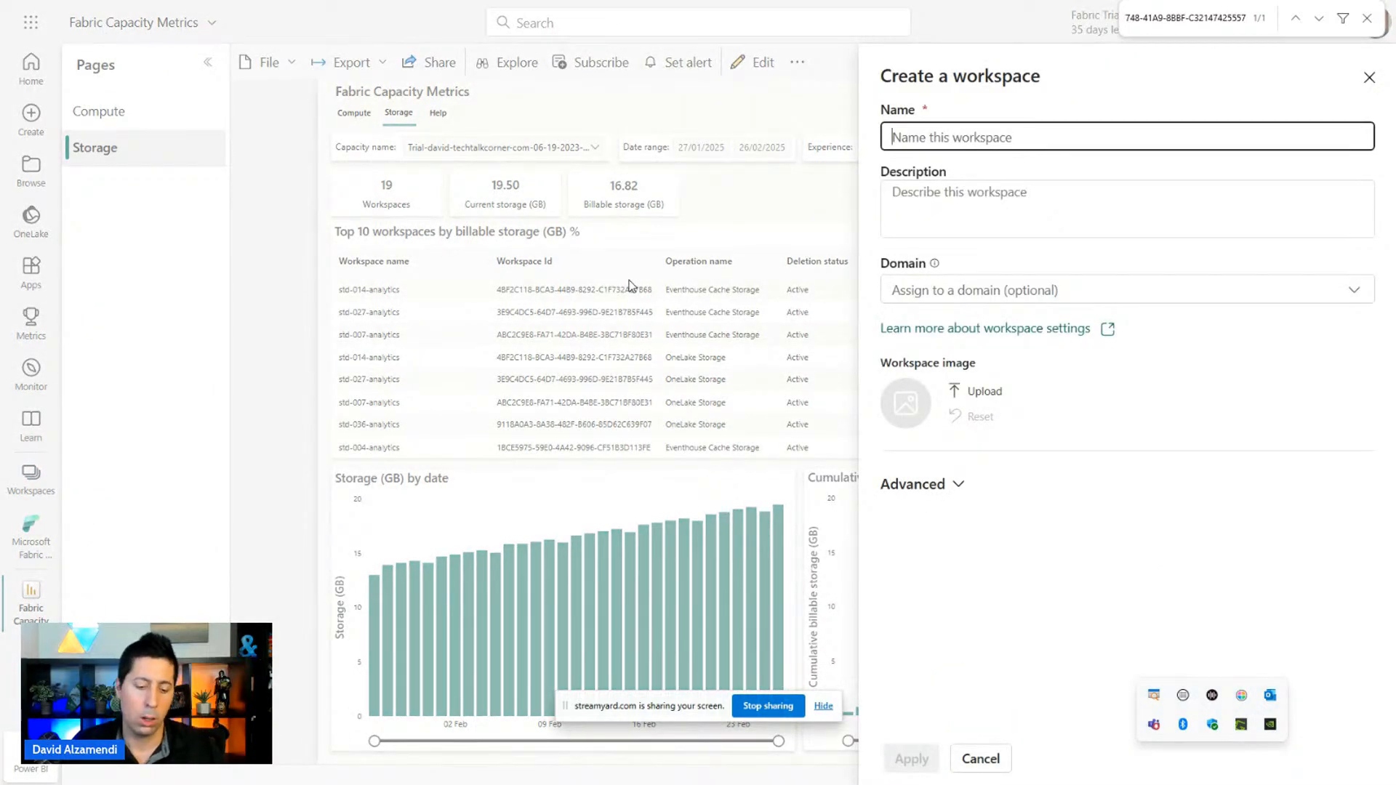
type("Data M")
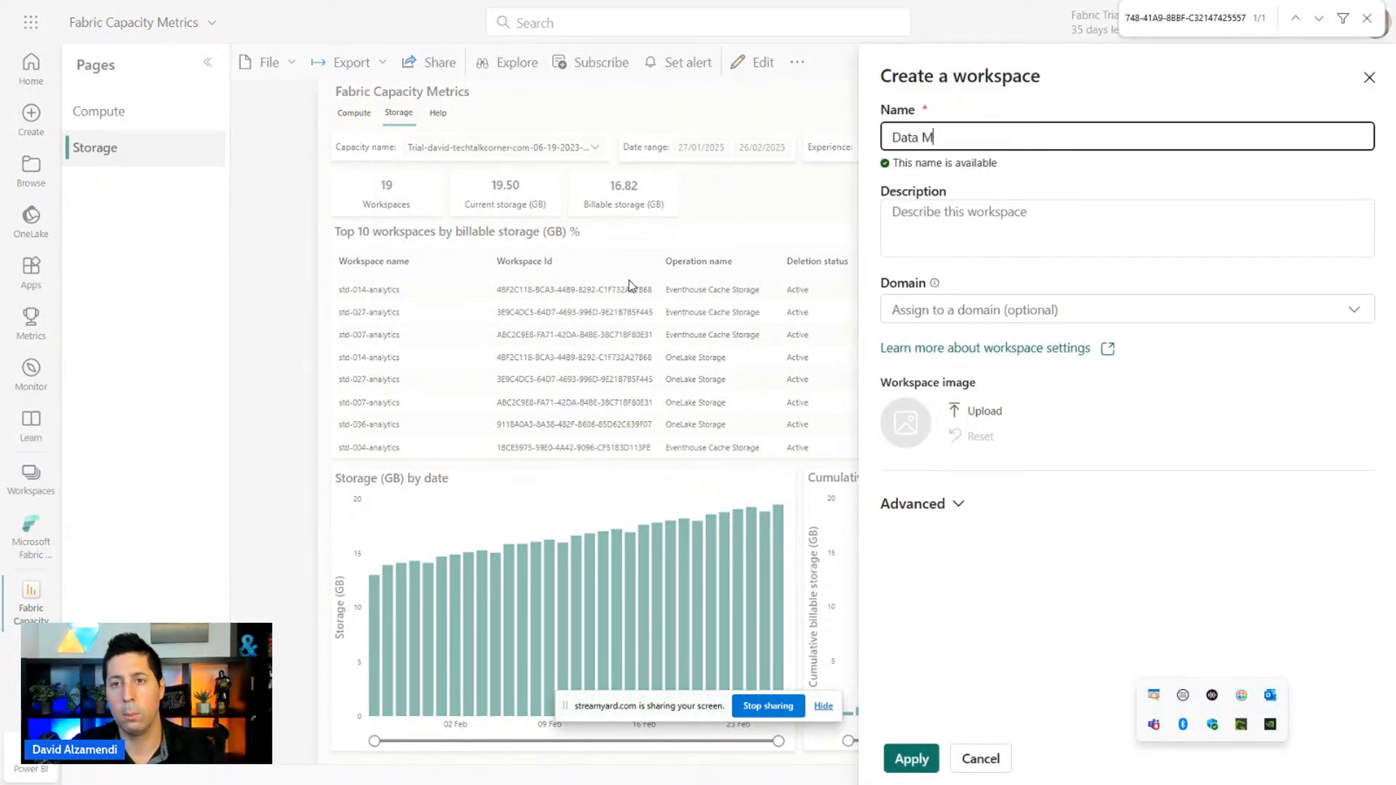
type("ovement Dev")
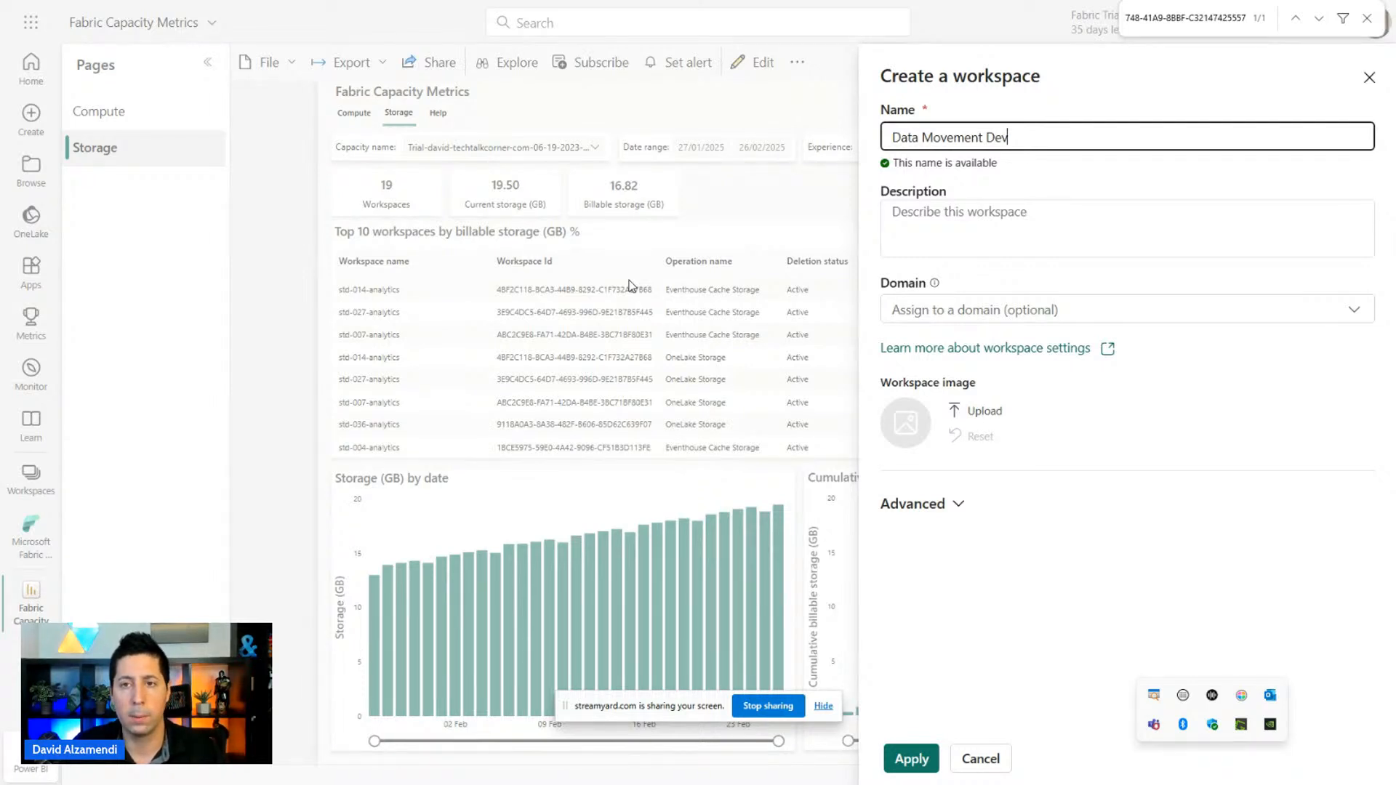
key("ctrl+a")
key("ctrl+c")
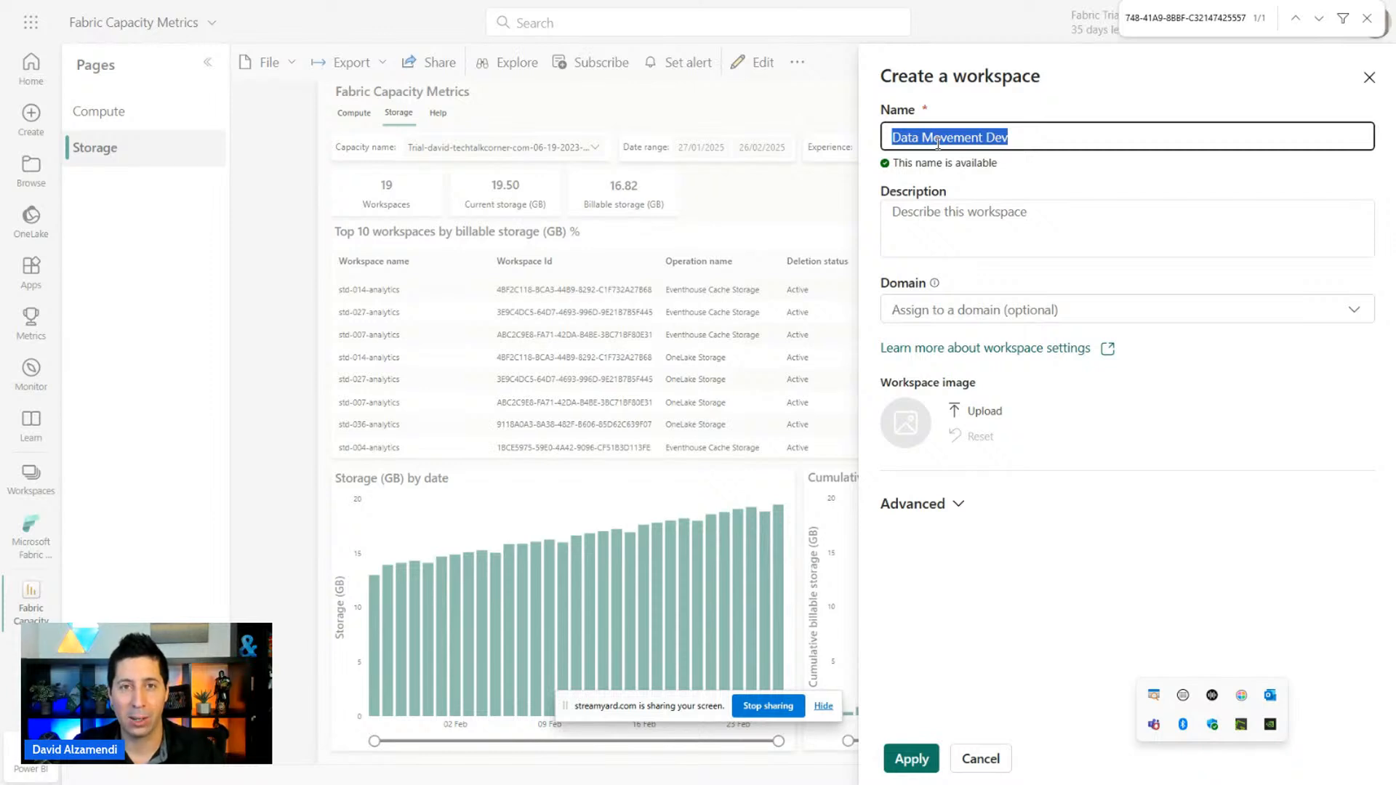
Review the advanced options and create the workspace with the Fabric capacity license mode on fbcdataaus2 - Australia East.
left_click(957, 506)
scroll(1119, 280, "down", 5)
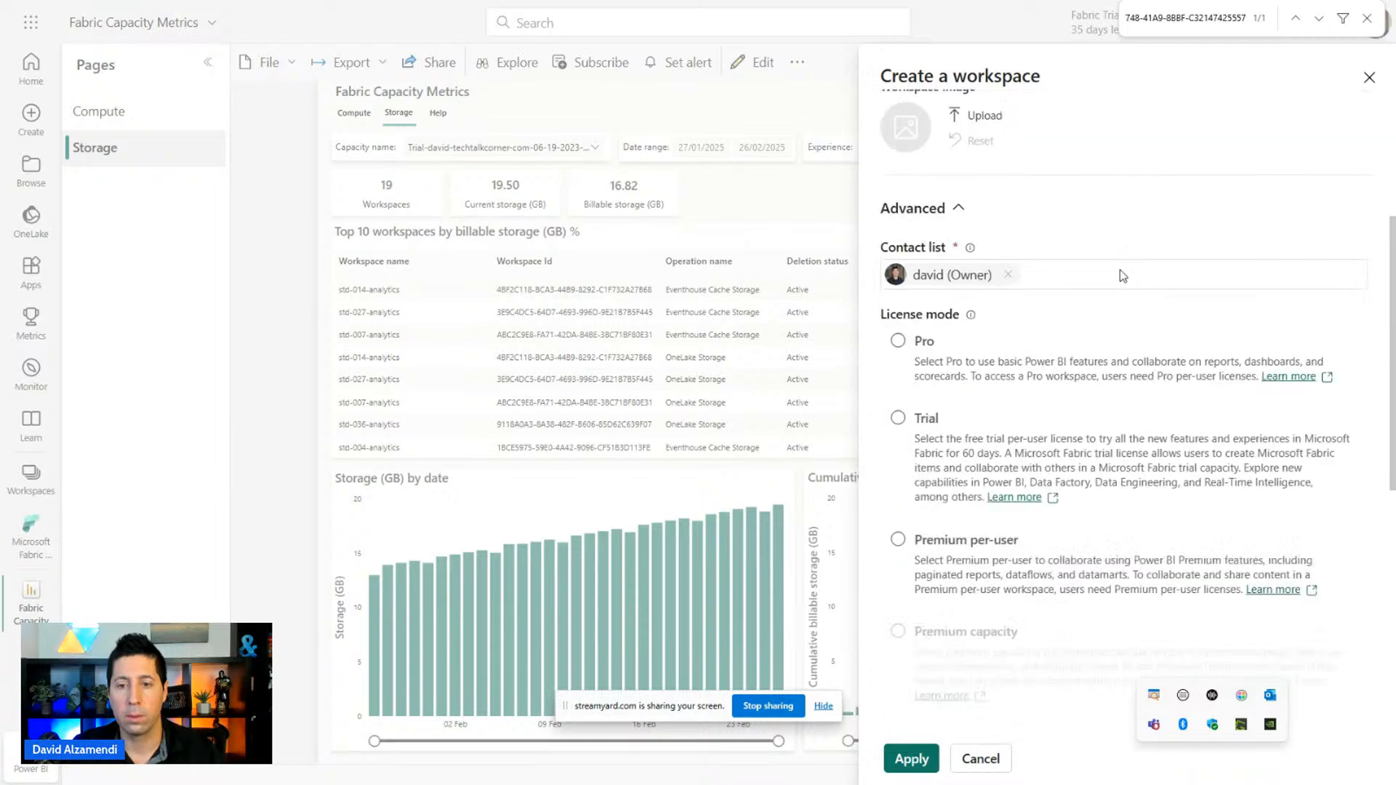
scroll(1121, 277, "down", 6)
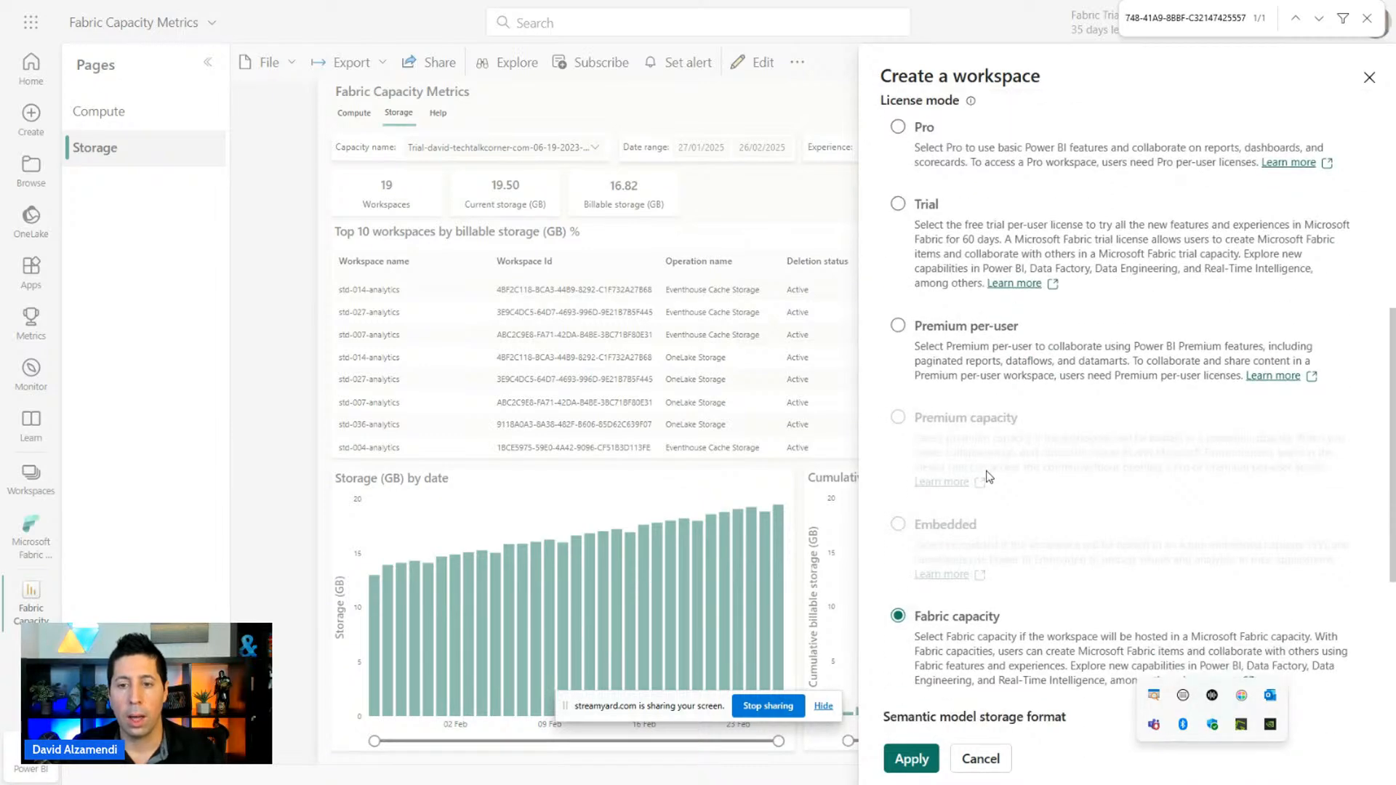
scroll(995, 409, "down", 1)
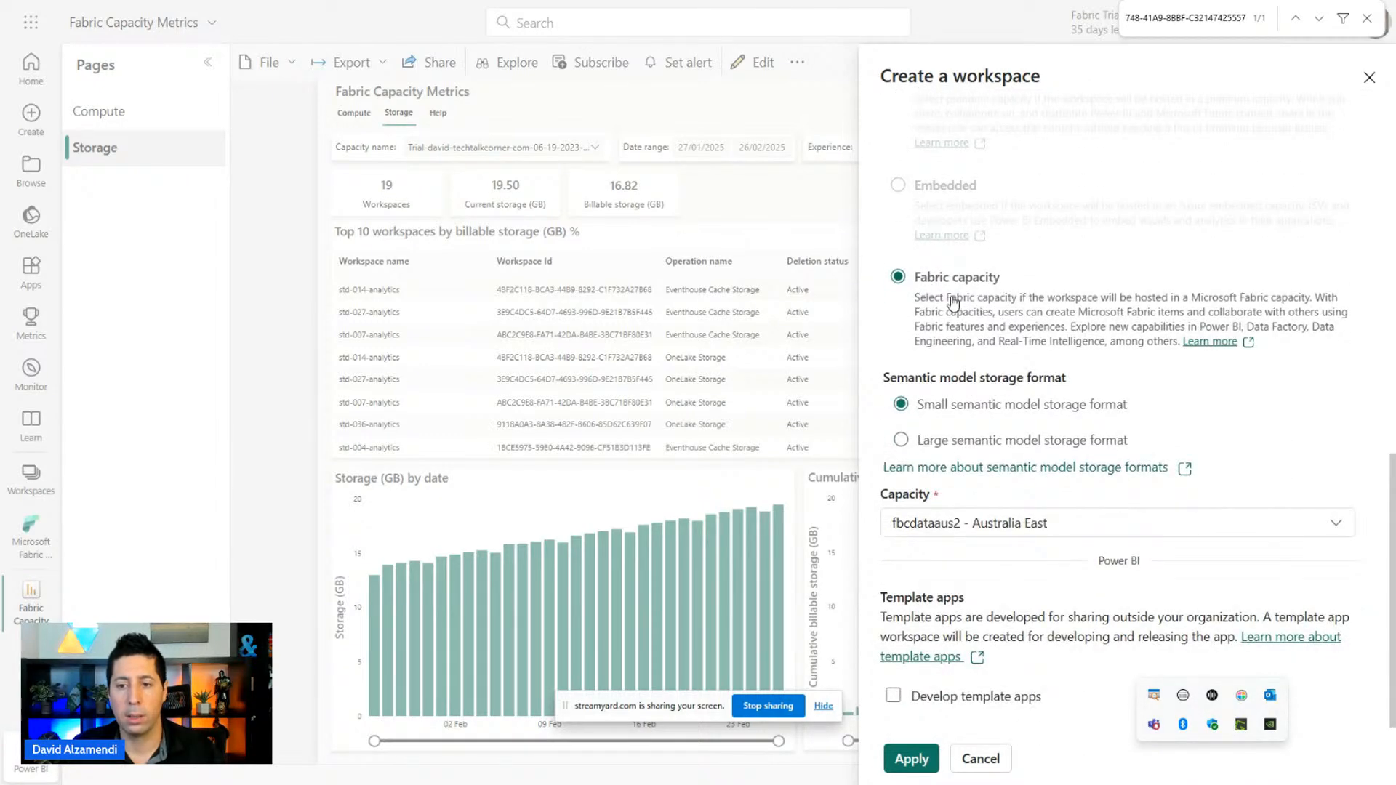
left_click(978, 525)
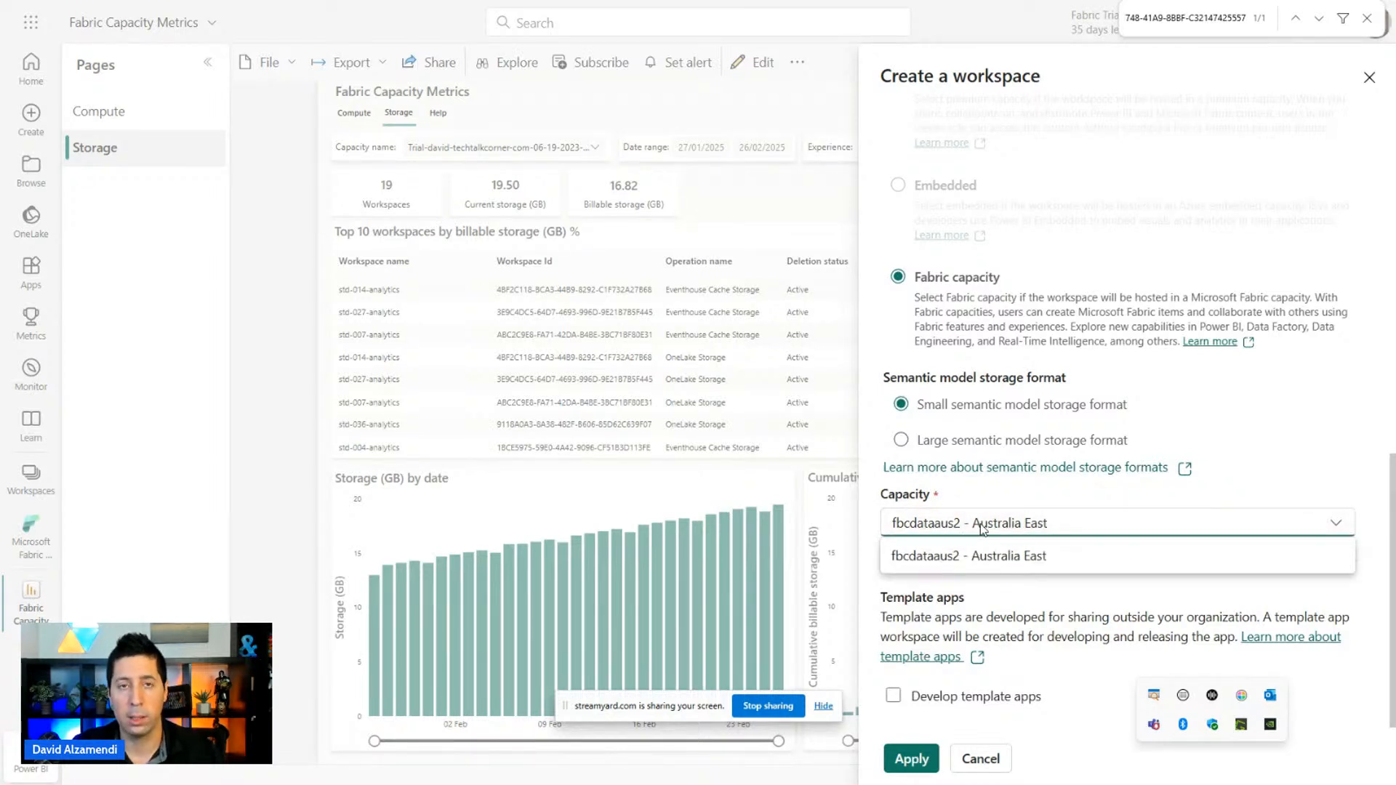
left_click(980, 530)
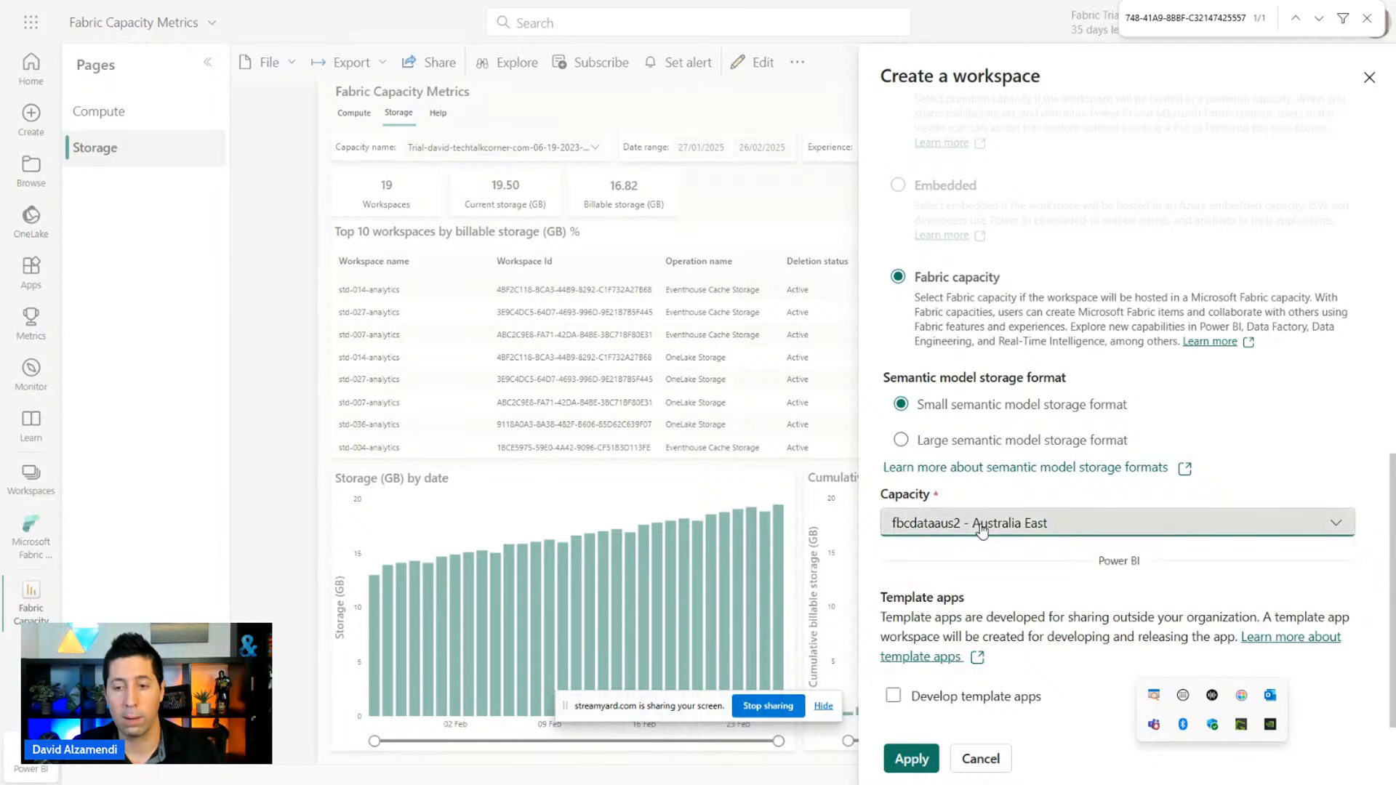
left_click(910, 759)
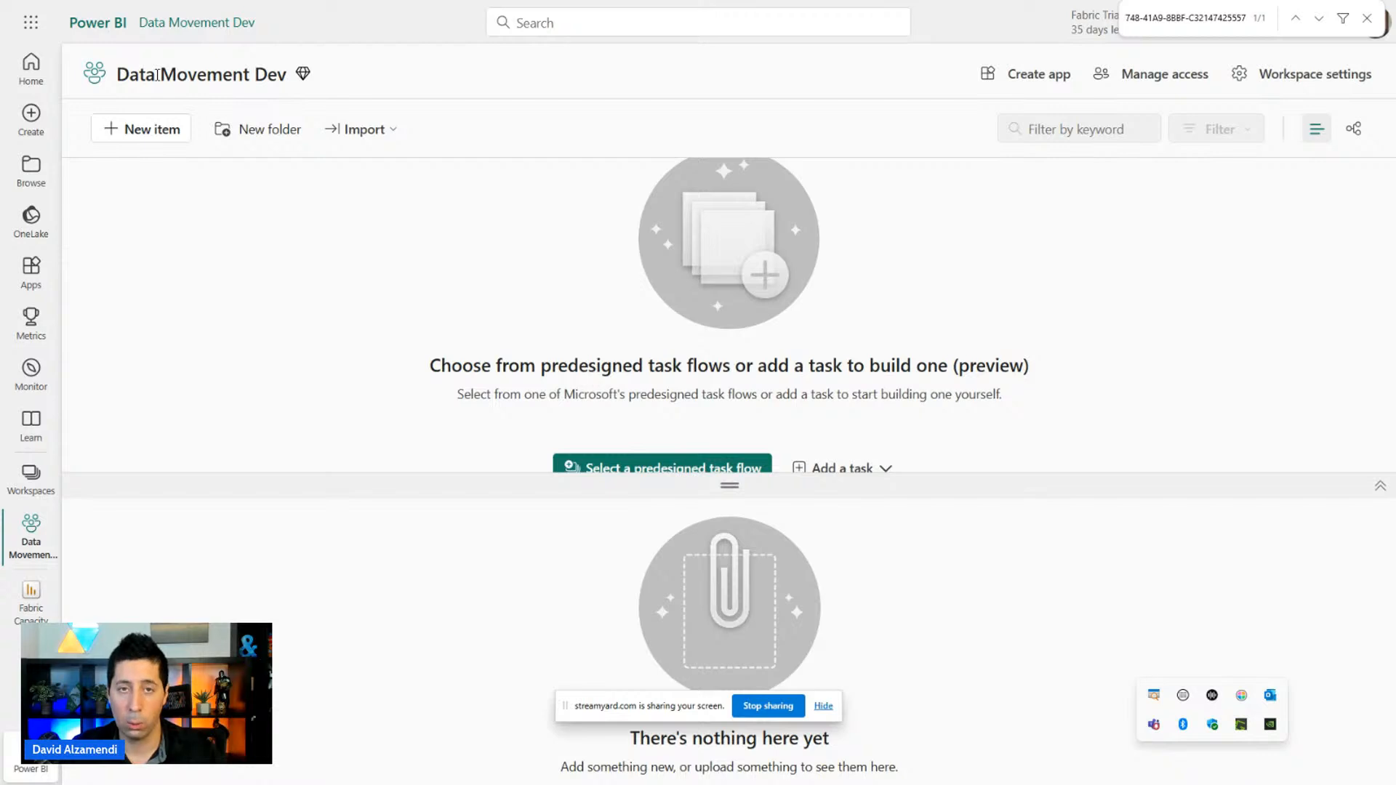
Start another workspace, reuse the copied name edited to "Data Warehouse Dev", and copy the new name.
left_click(32, 474)
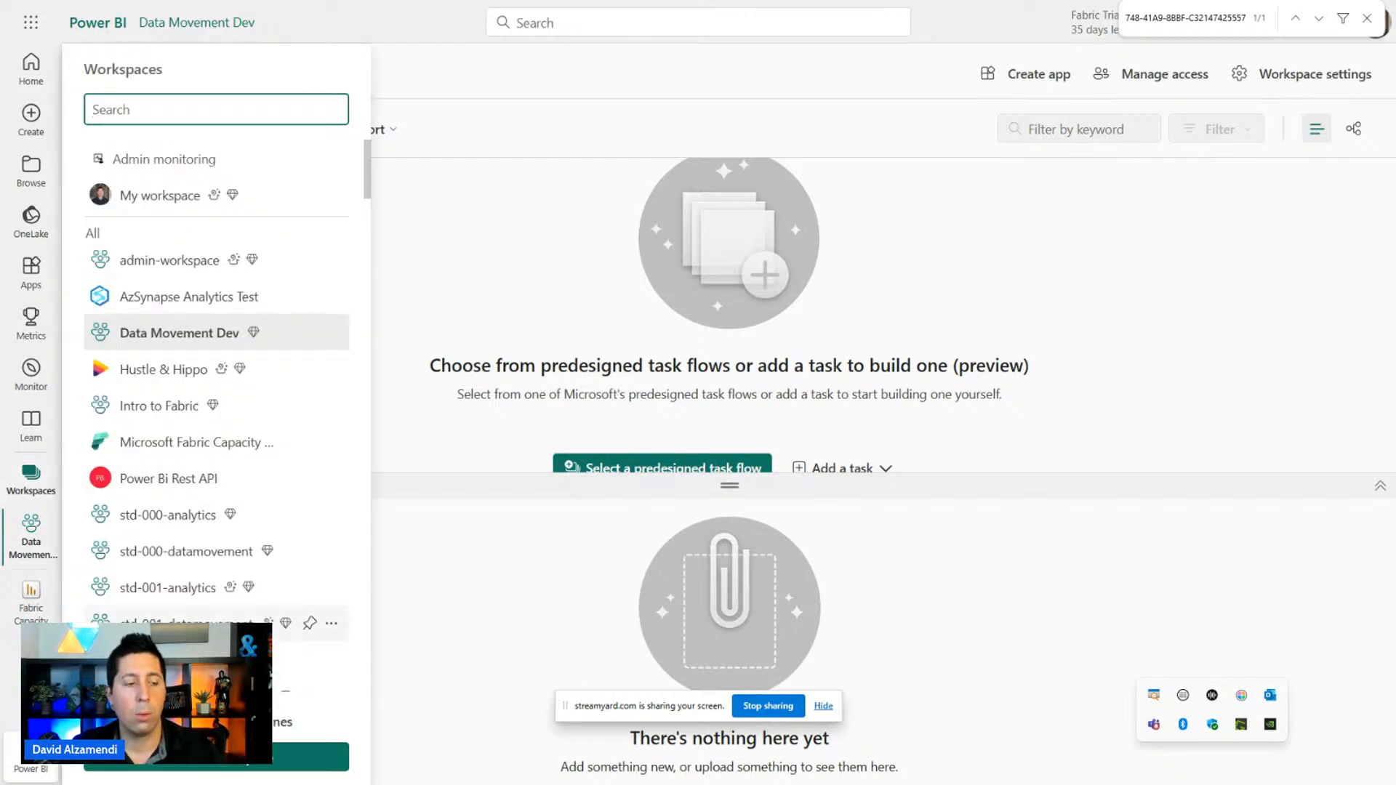
left_click(291, 756)
key("ctrl+v")
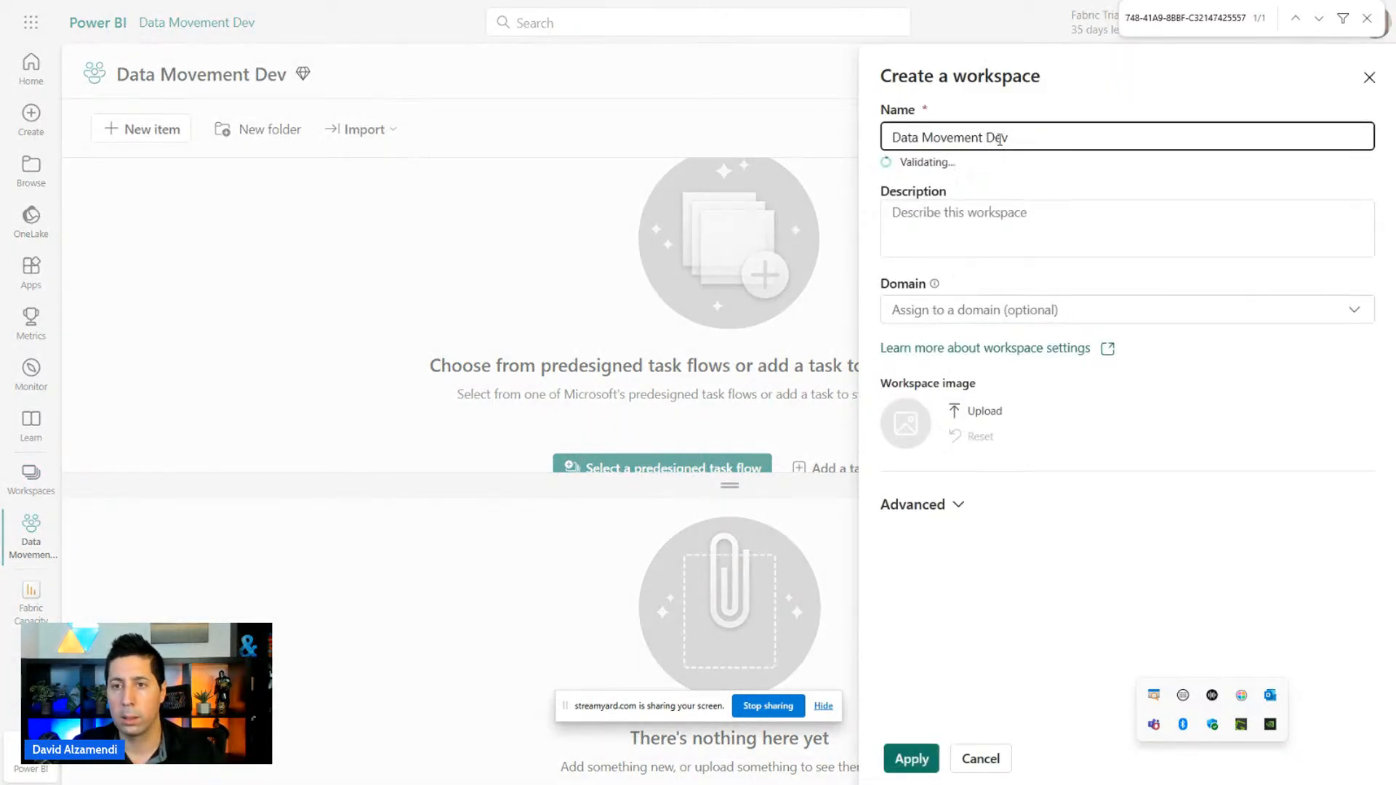
double_click(1000, 139)
double_click(965, 137)
type("Ware")
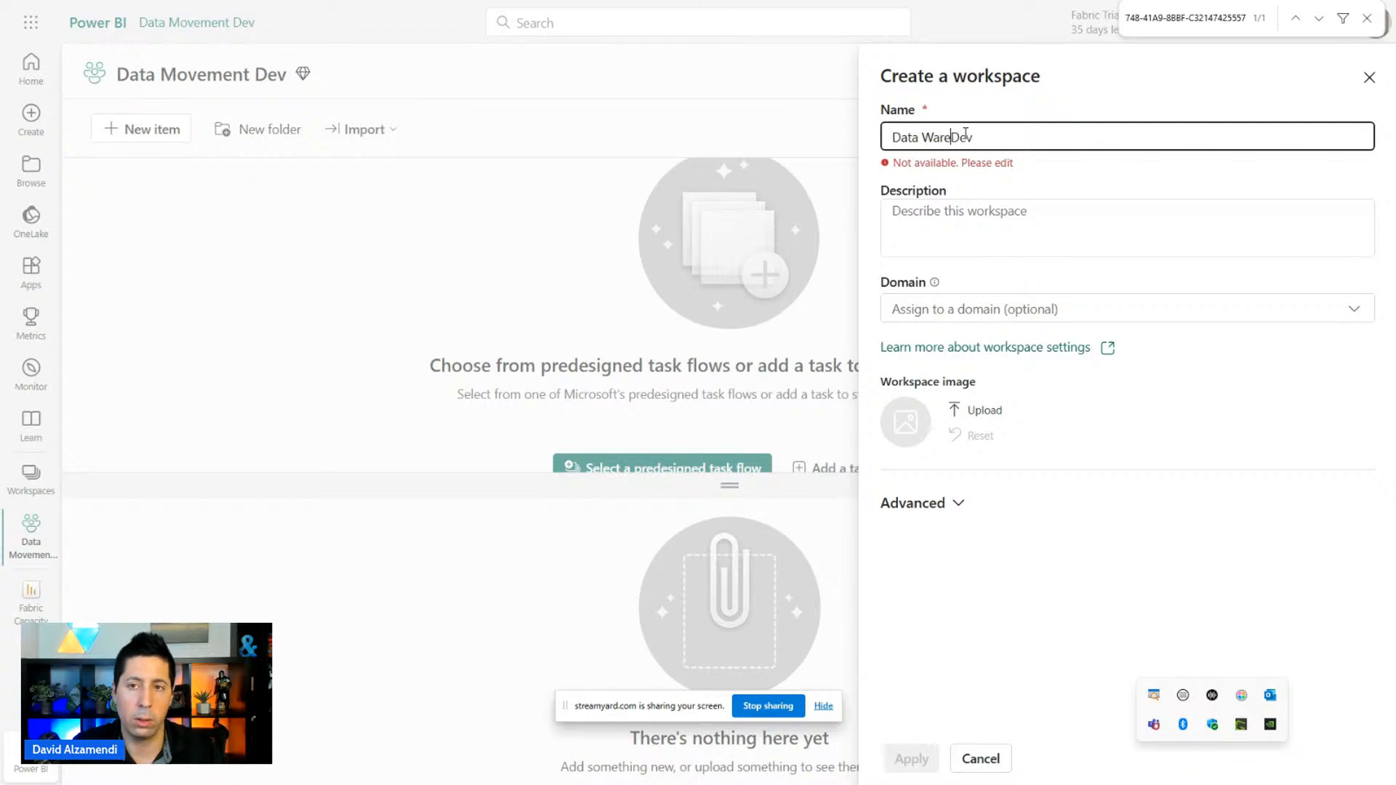
type("house")
key("ctrl+a")
key("ctrl+c")
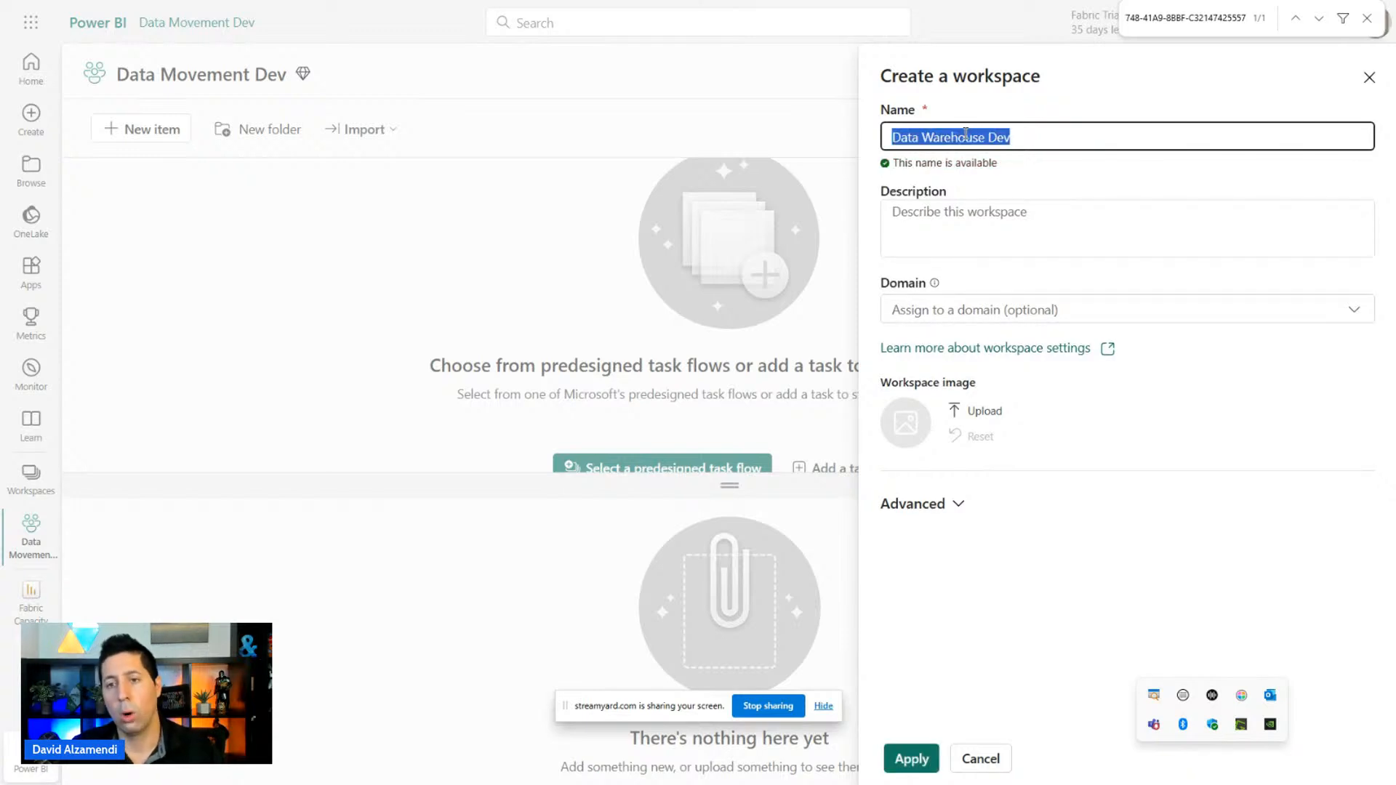
Check the advanced options and create the Data Warehouse Dev workspace on the fbcdataaus2 Fabric capacity.
left_click(944, 511)
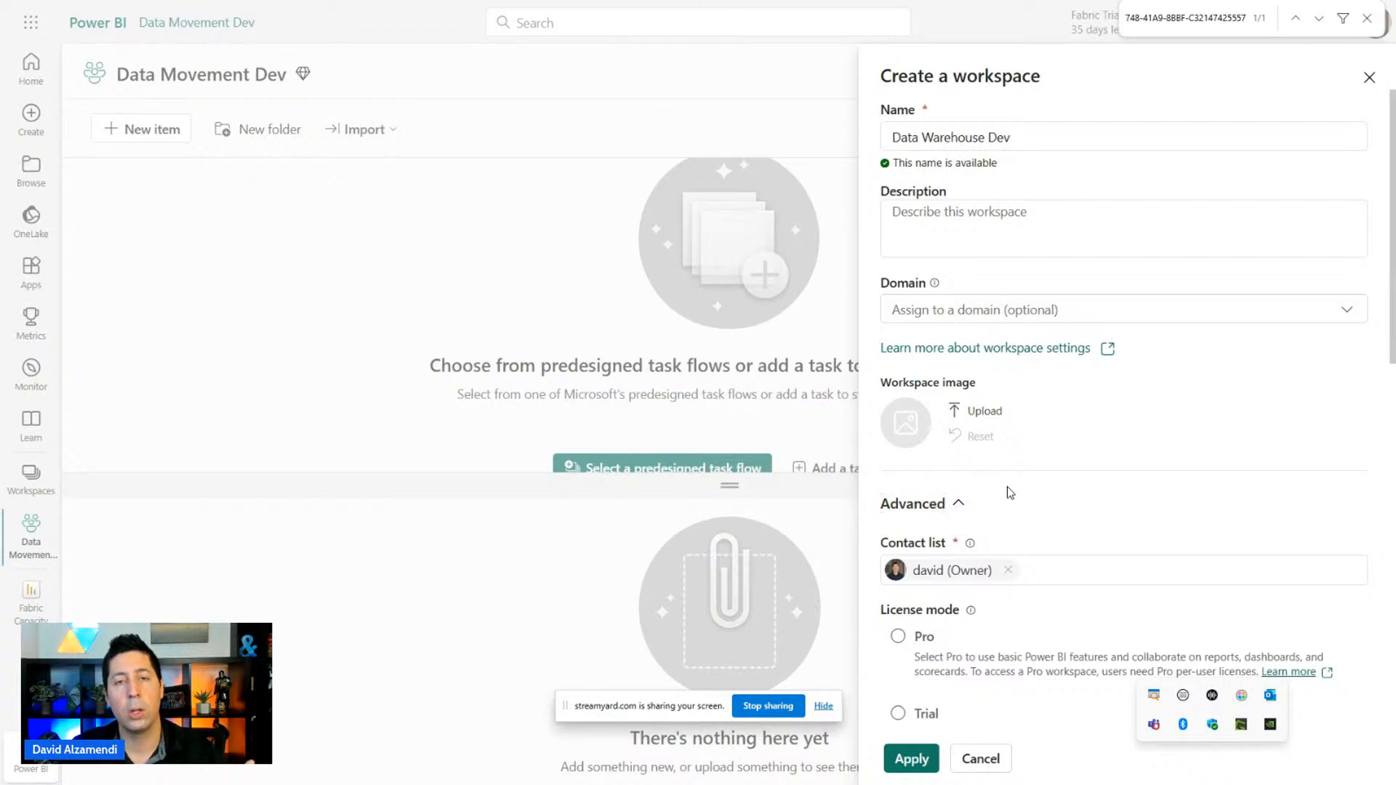
scroll(1063, 452, "down", 2)
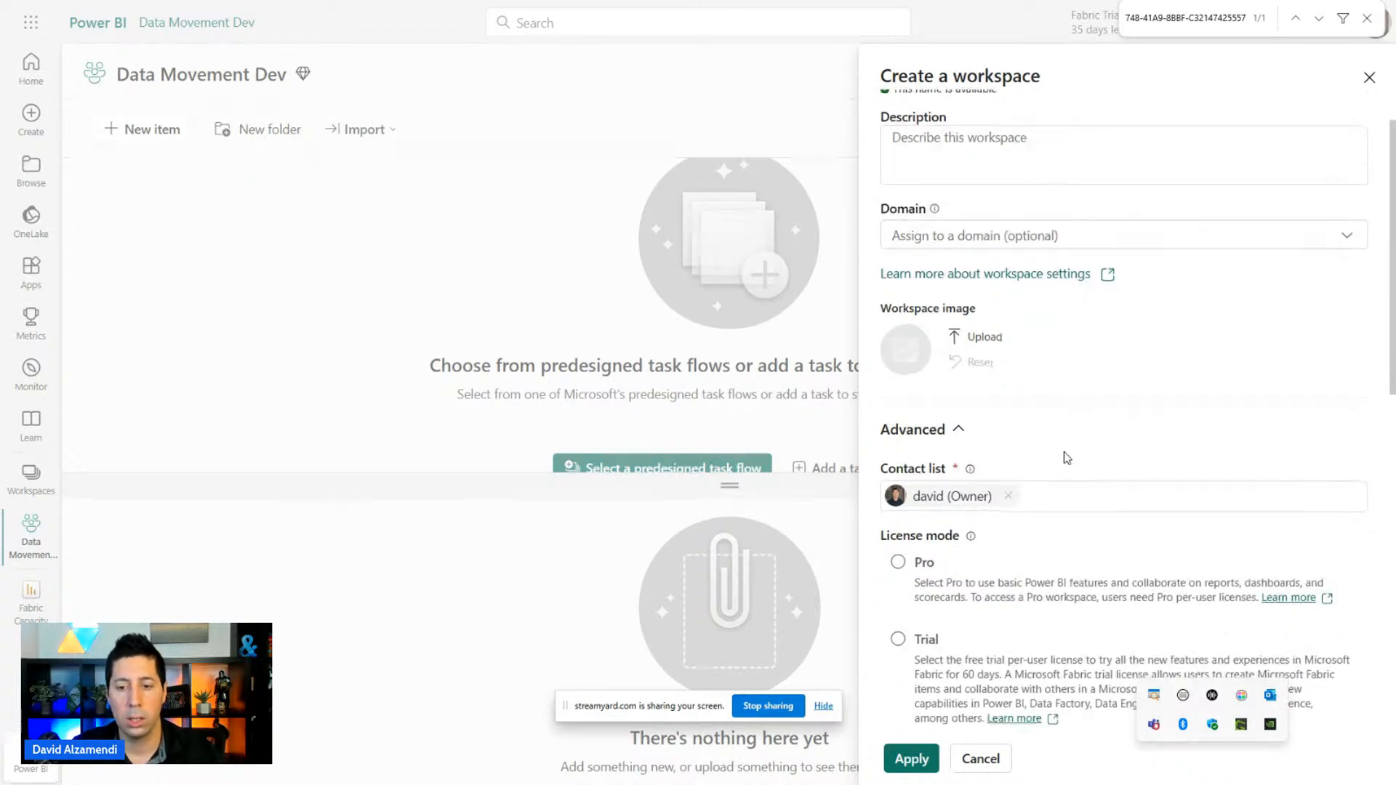
scroll(1063, 457, "down", 8)
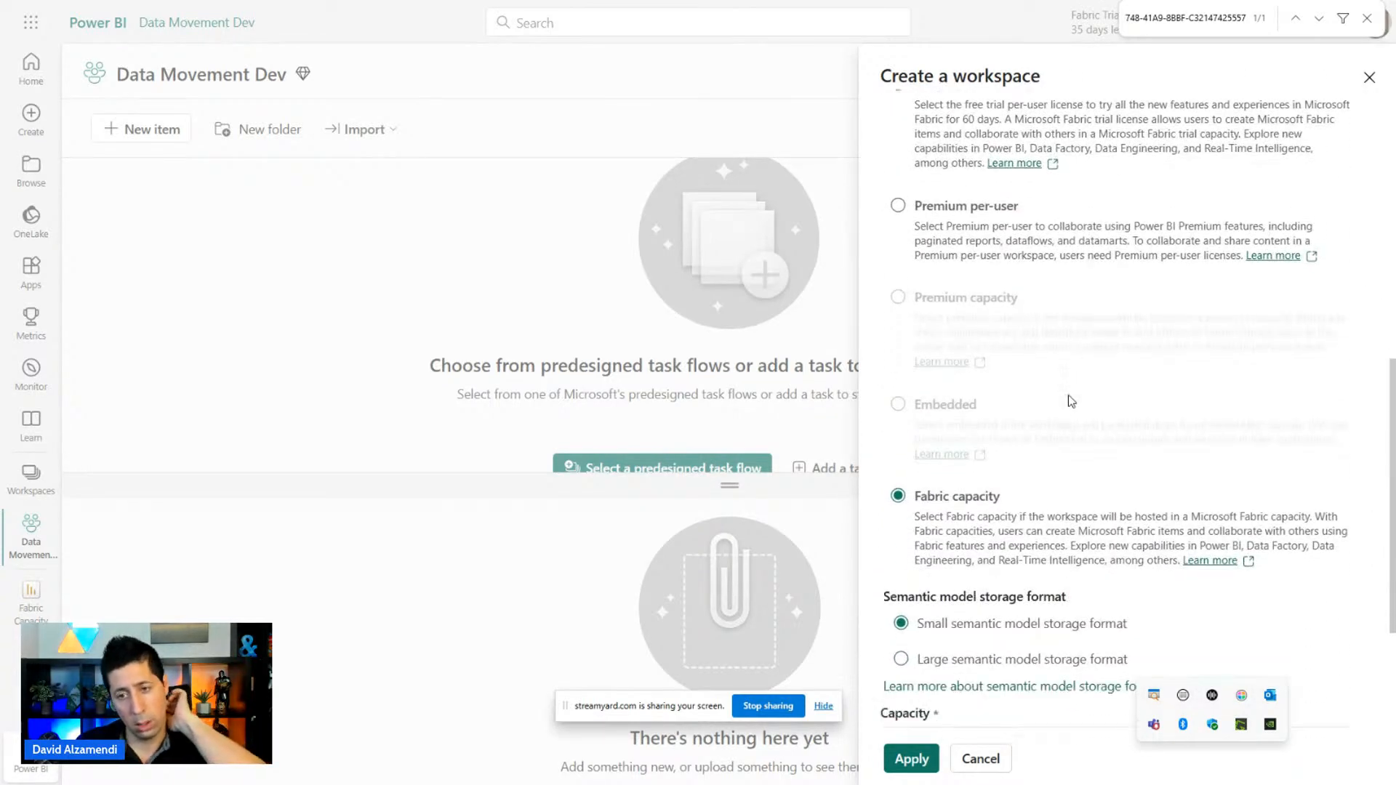
scroll(1018, 396, "down", 3)
scroll(974, 405, "down", 3)
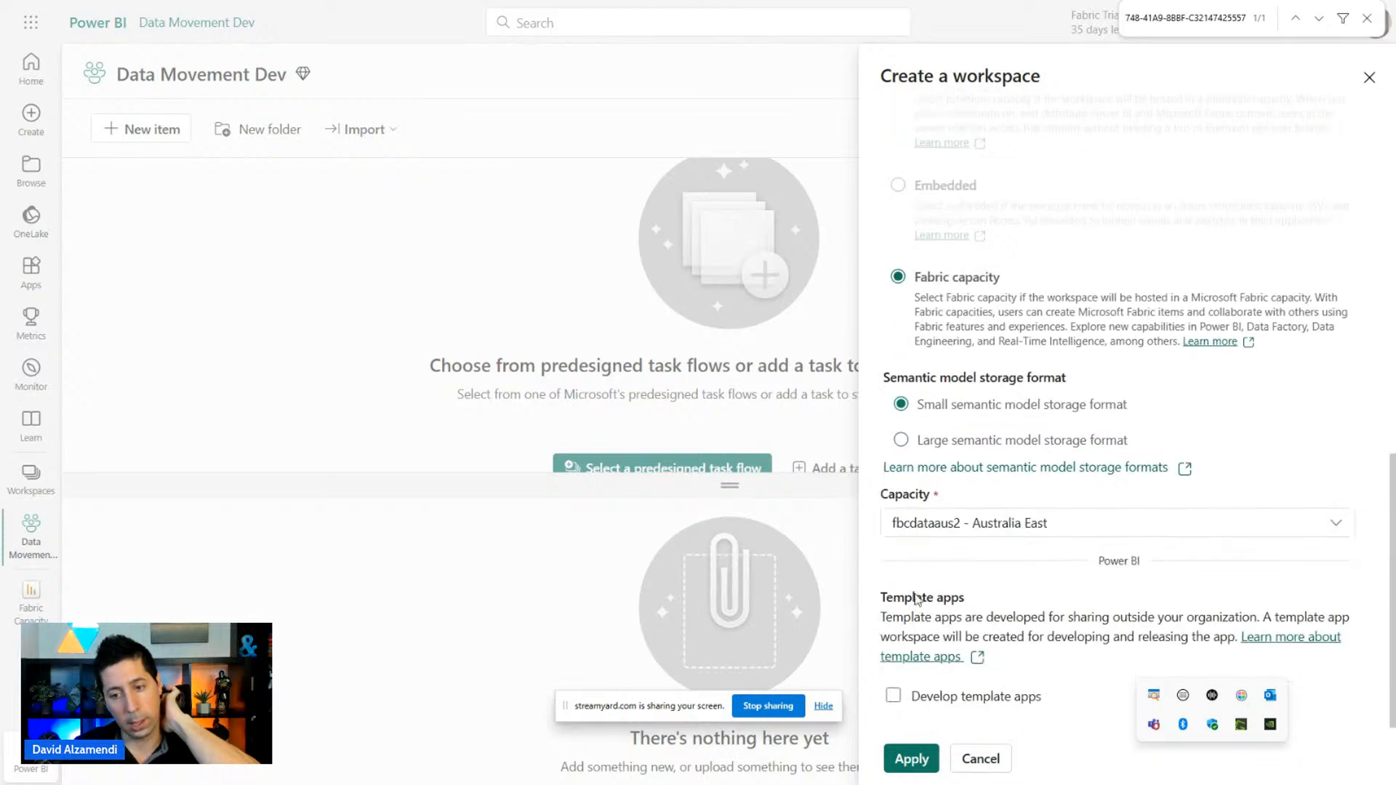
left_click(911, 758)
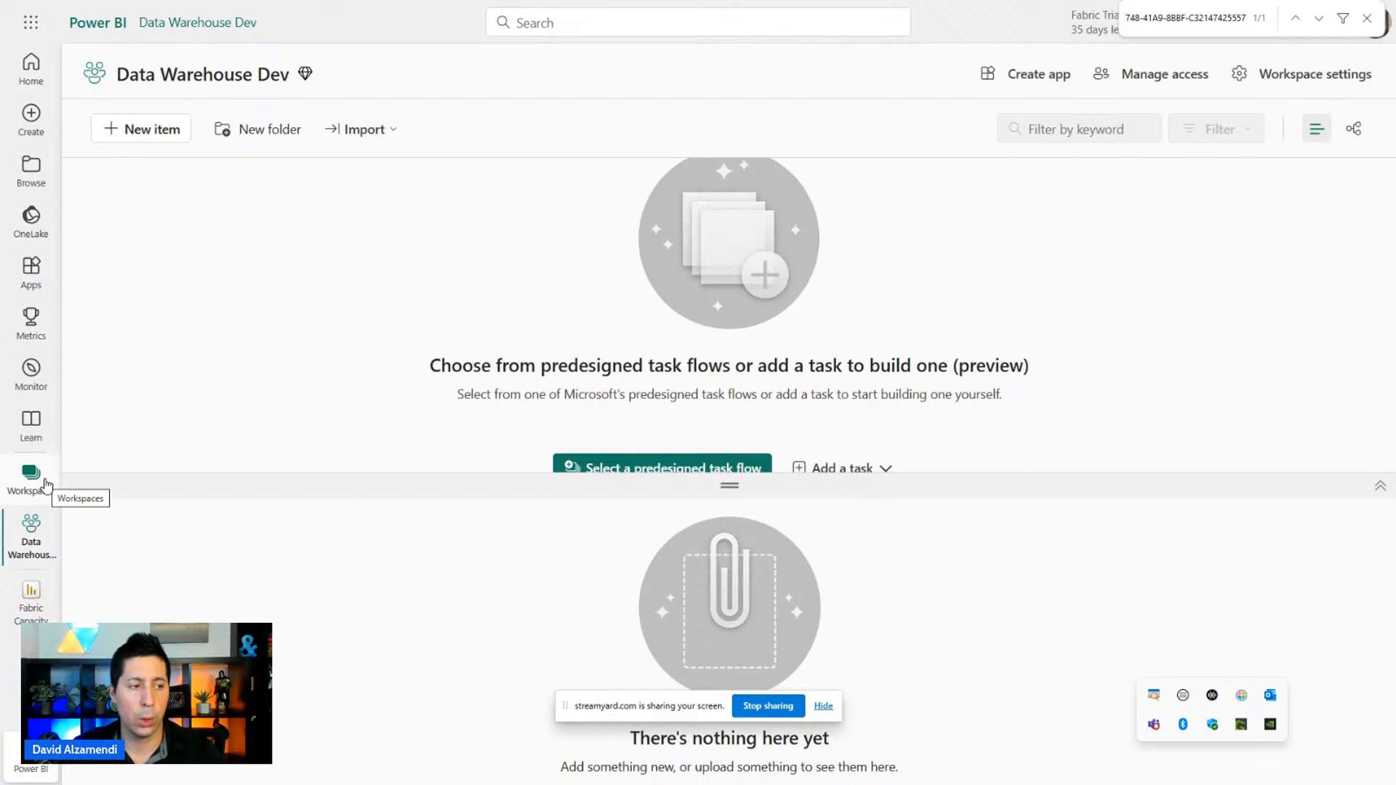
Start another workspace and reuse the copied name, edited to "Analytics Dev".
left_click(45, 485)
left_click(305, 758)
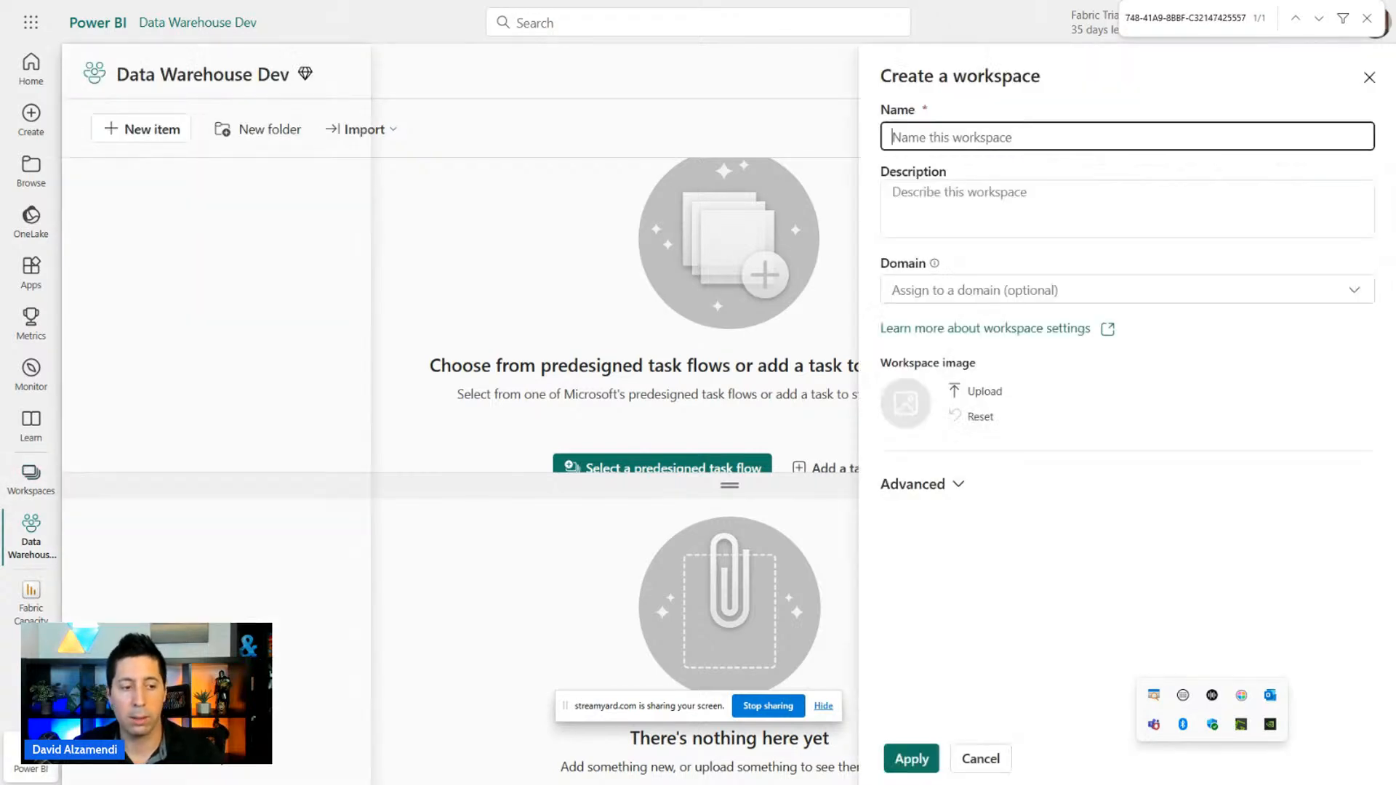
key("ctrl+v")
left_click_drag(985, 137, 866, 132)
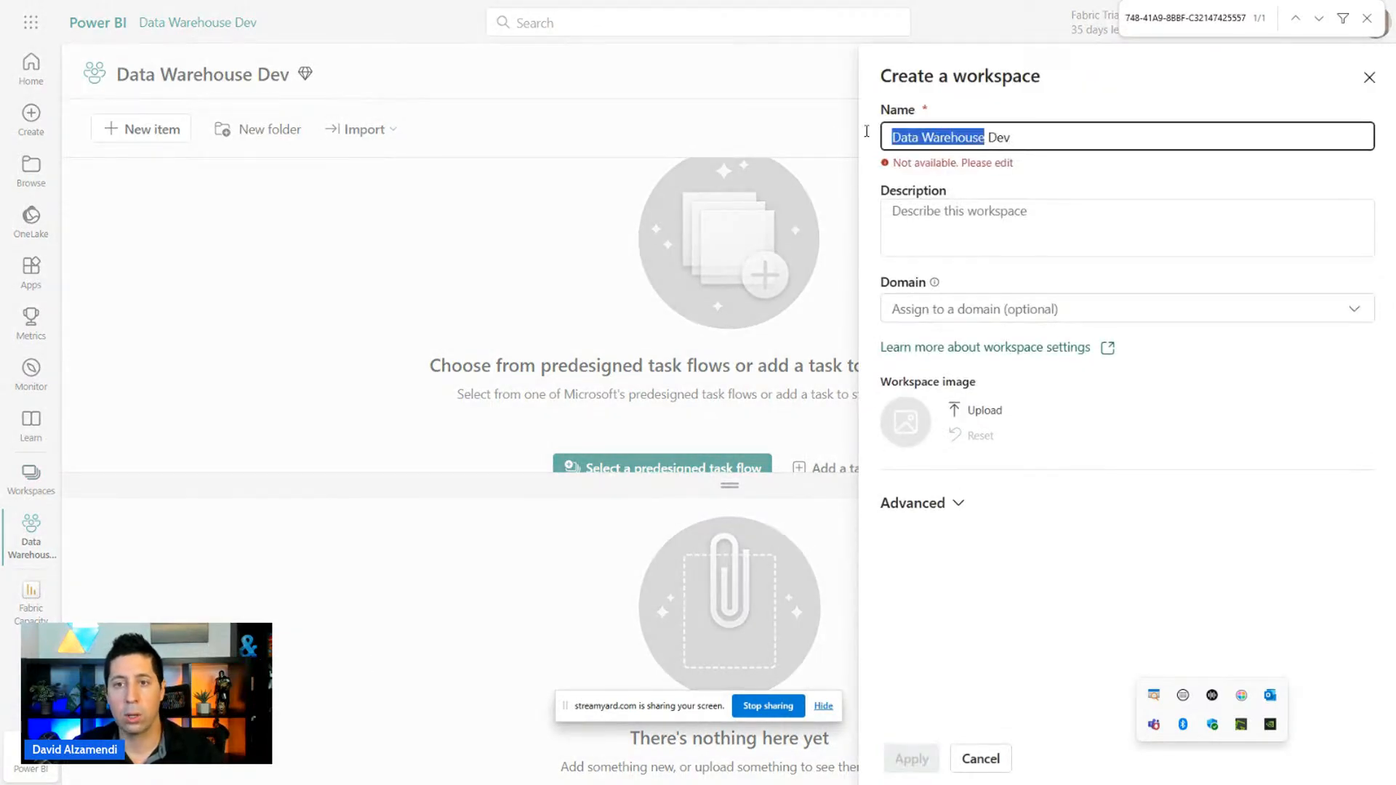
type("Analyti")
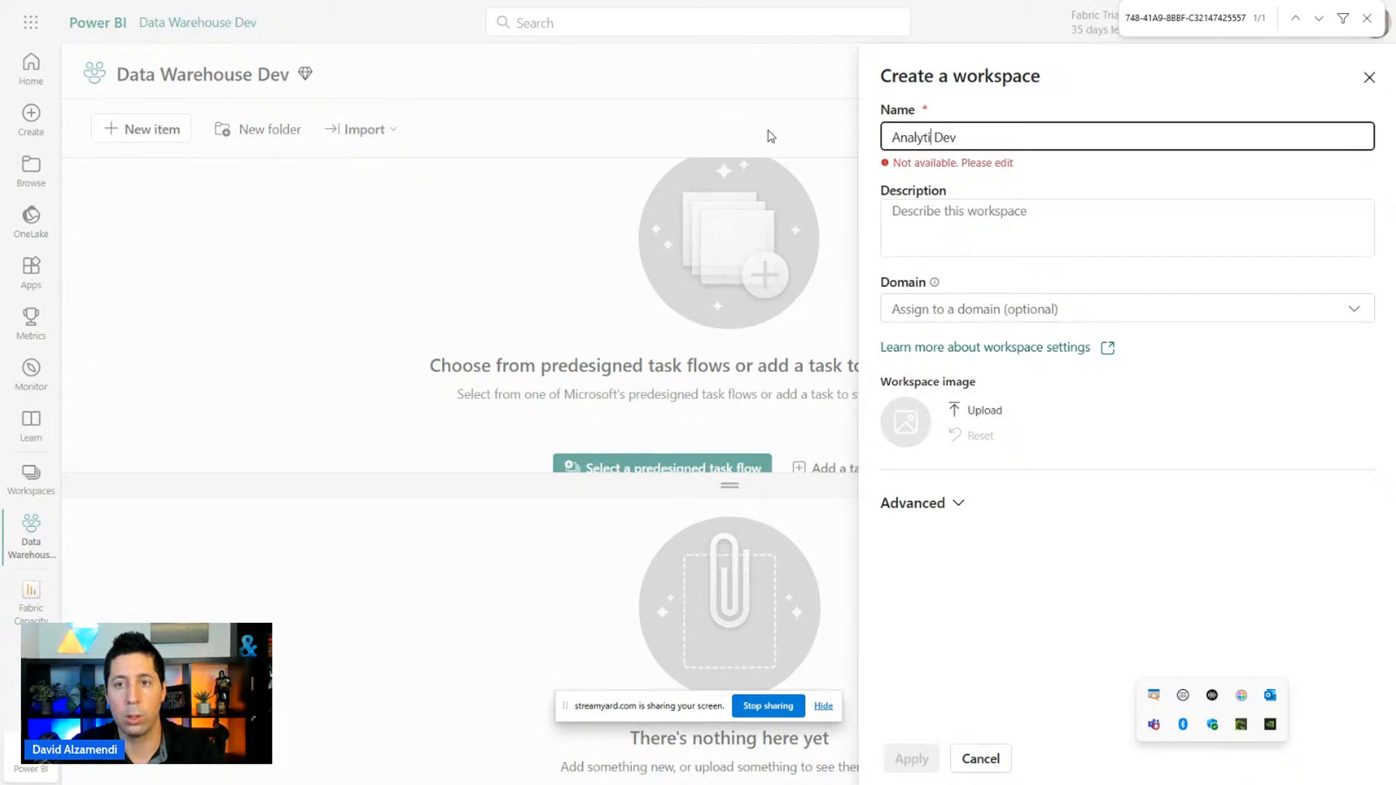
type("cs")
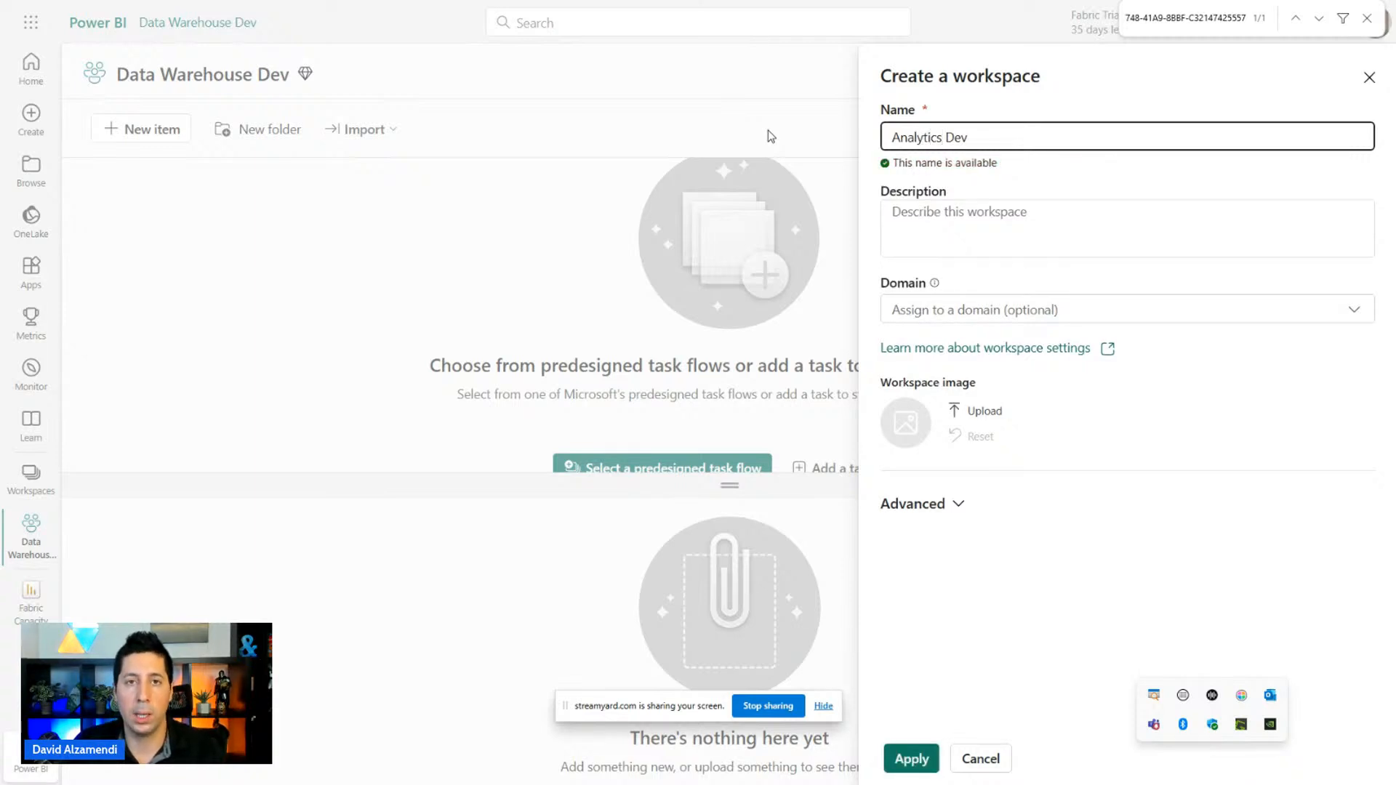
key("ctrl+a")
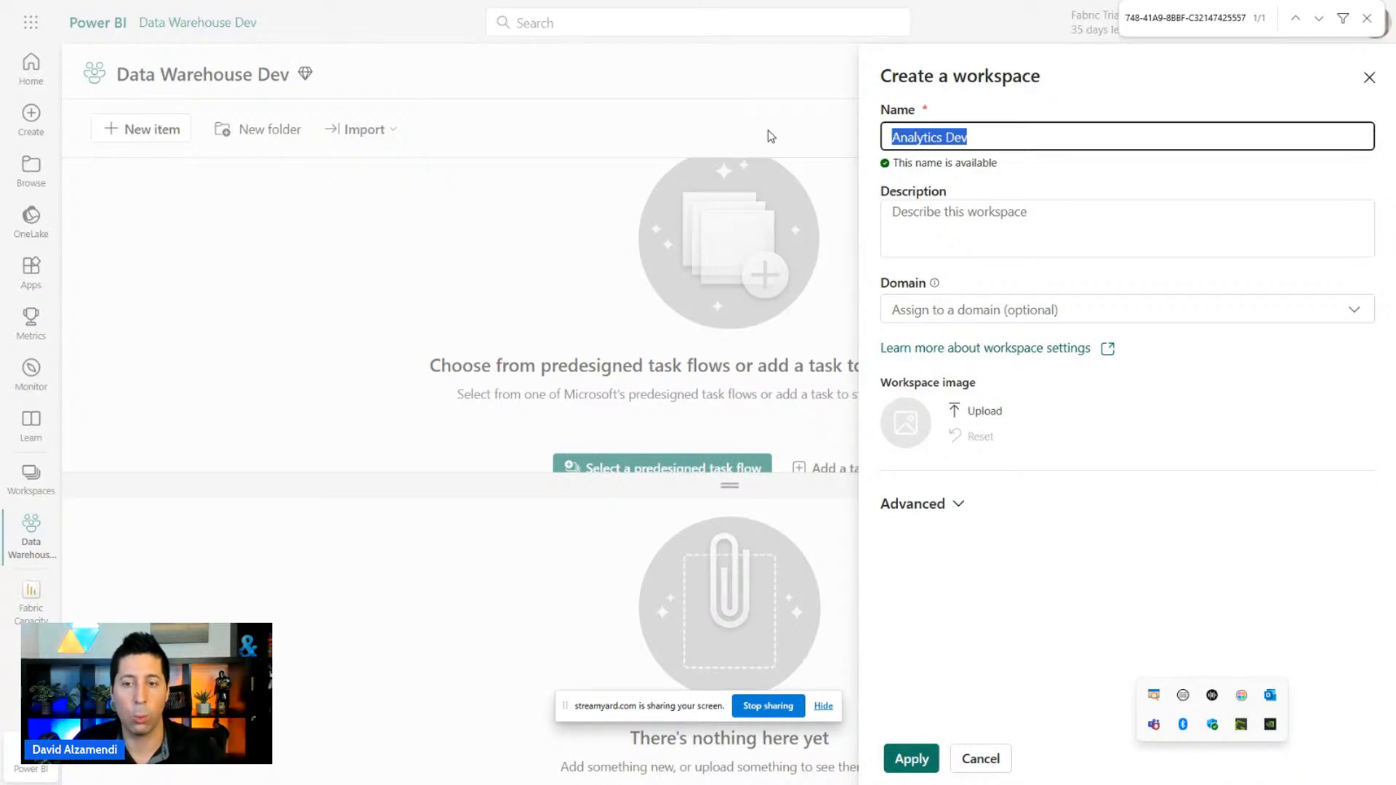
Review the advanced options and create the Analytics Dev workspace on the fbcdataaus2 - Australia East Fabric capacity.
left_click(957, 505)
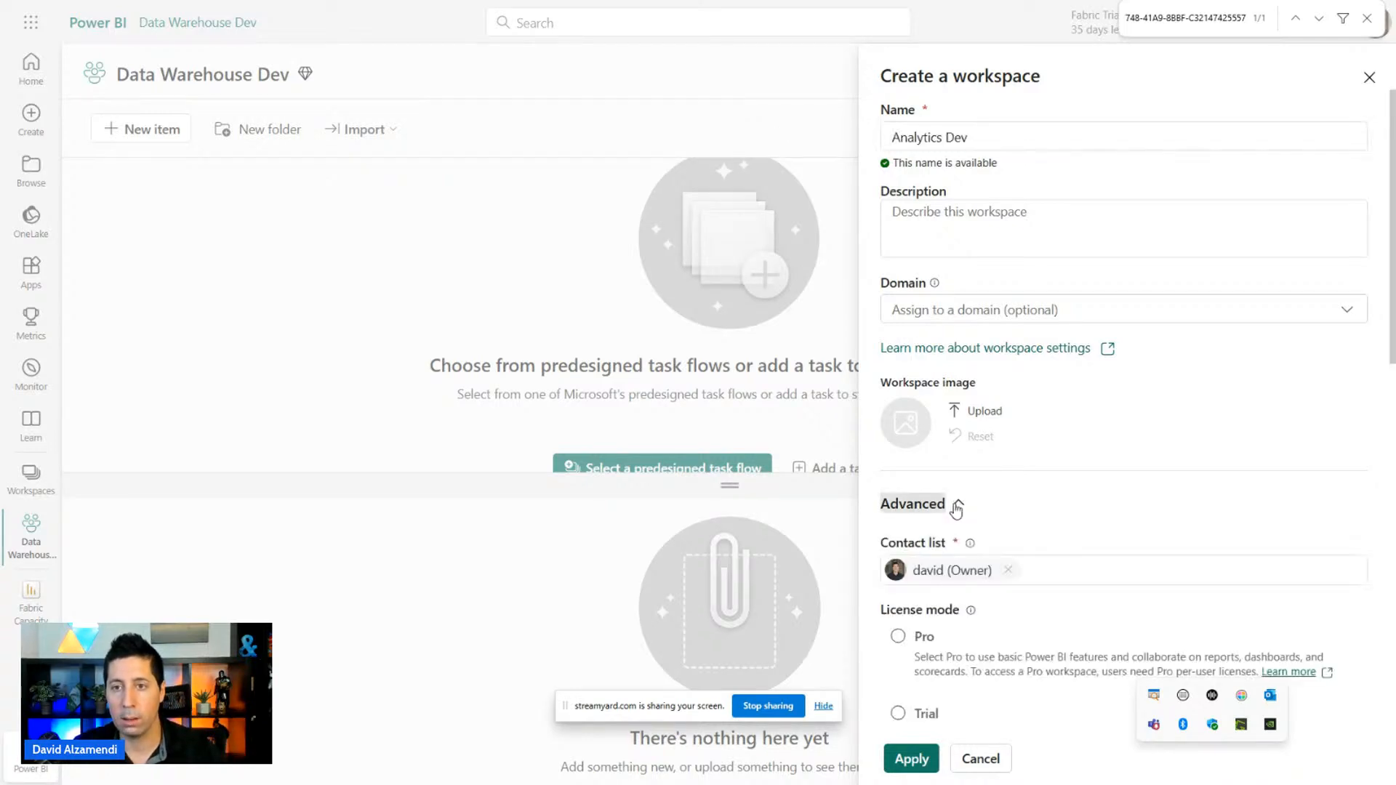
scroll(957, 505, "down", 9)
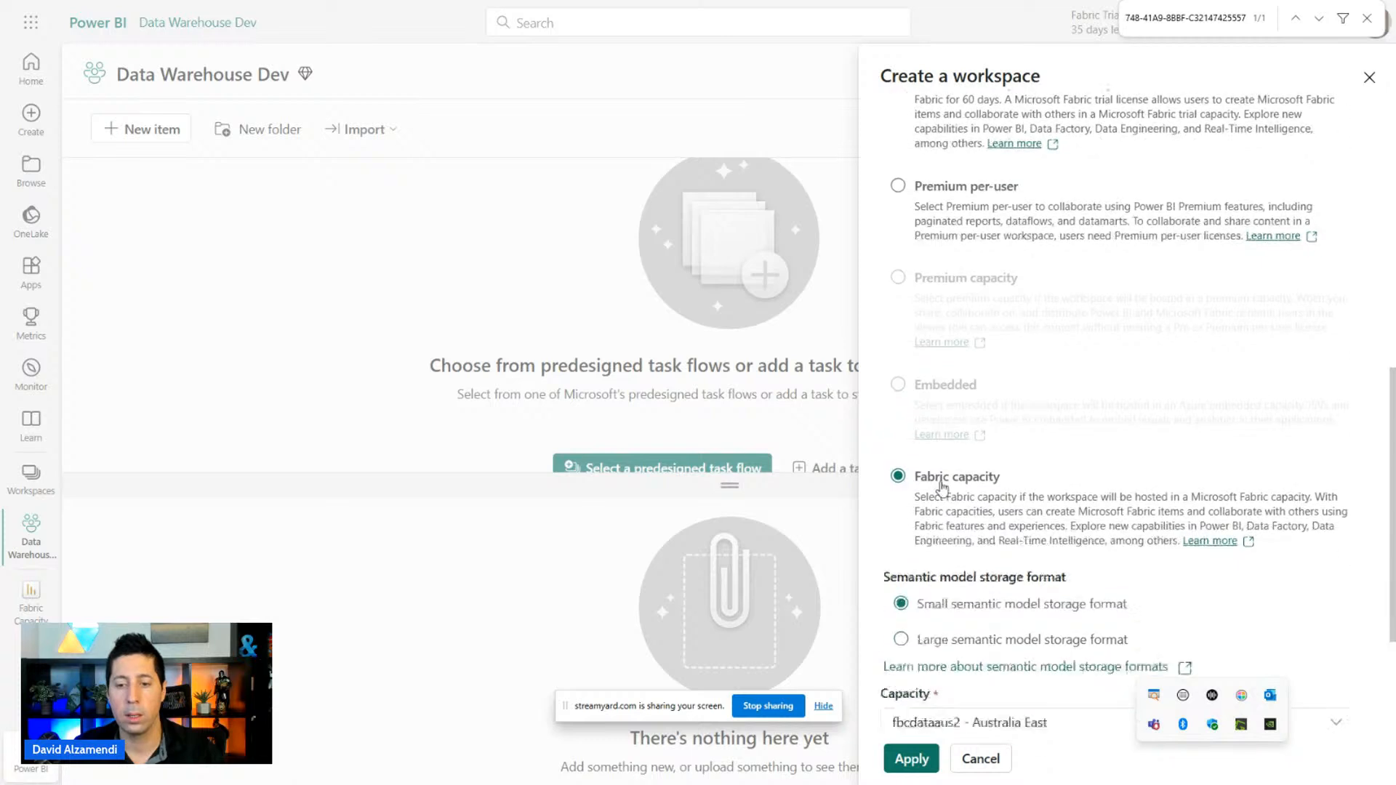
scroll(943, 485, "down", 2)
left_click(911, 758)
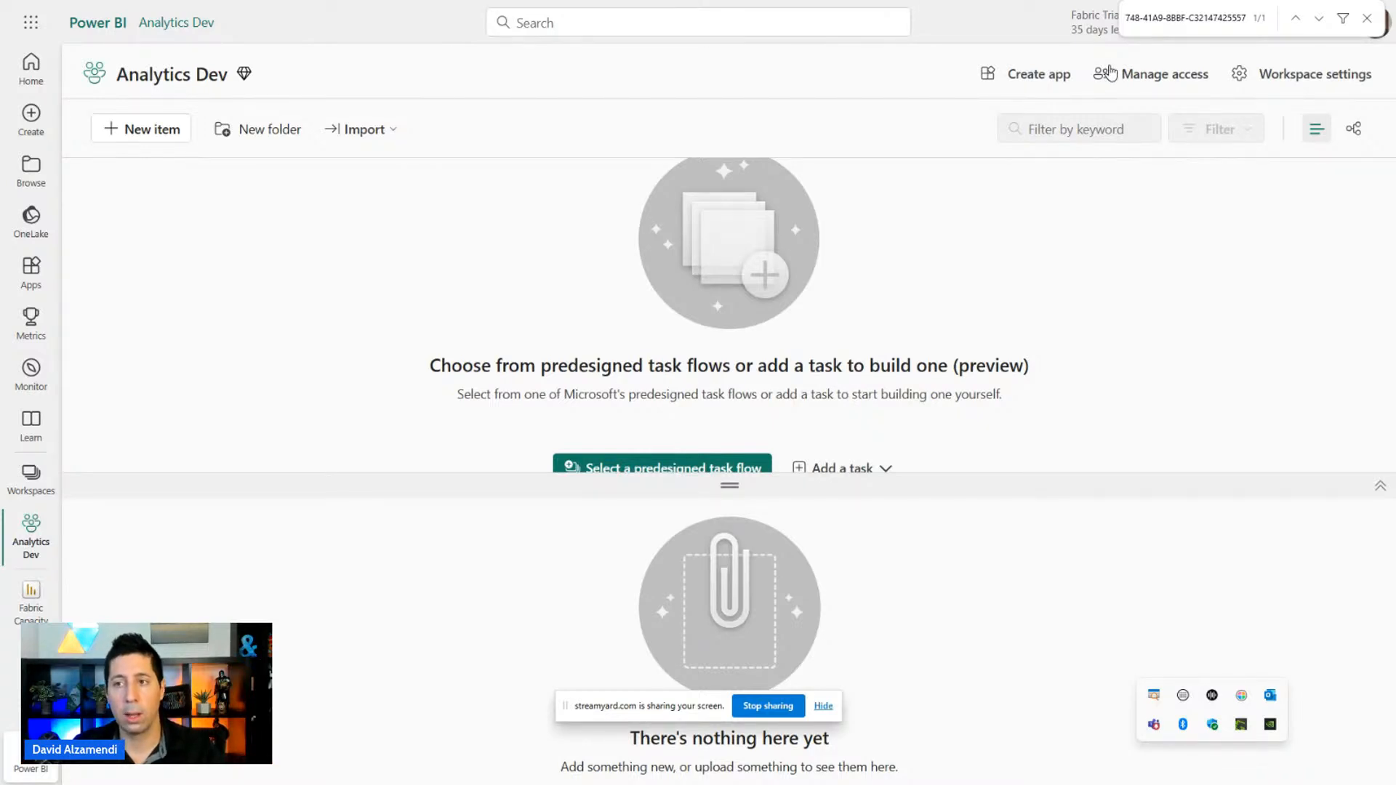
Give the Fabric Developers group the Admin role on the Analytics Dev workspace.
left_click(1153, 76)
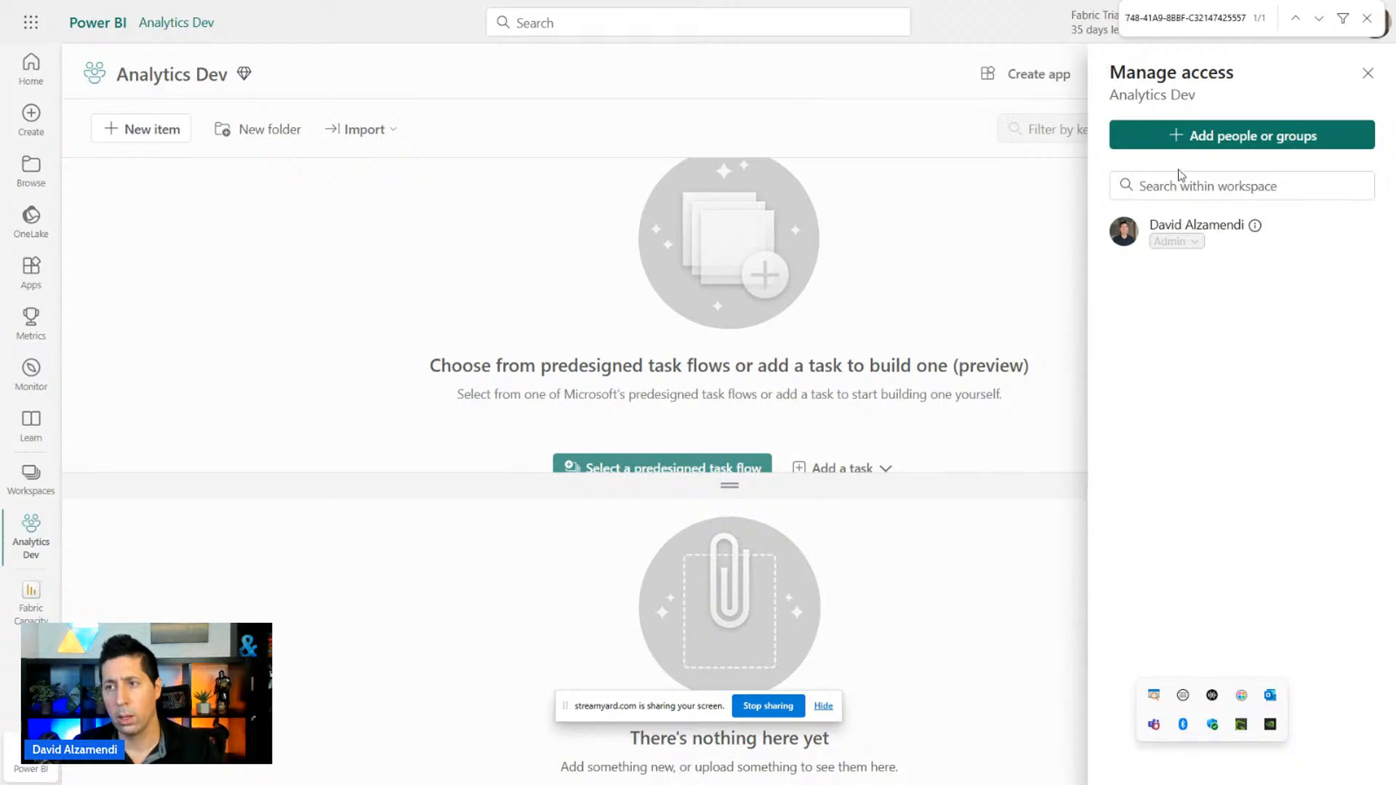
left_click(1191, 138)
left_click(1181, 206)
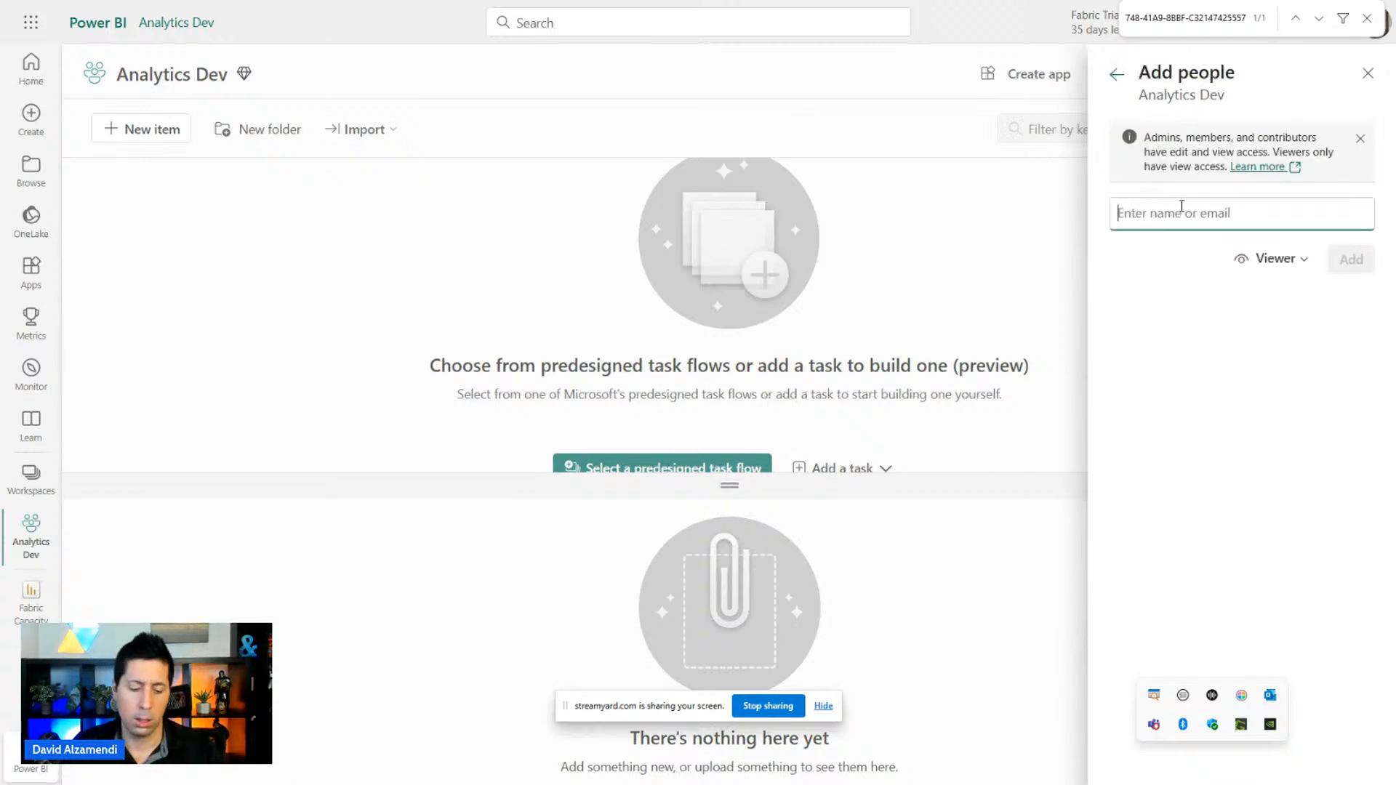
type("Fabric")
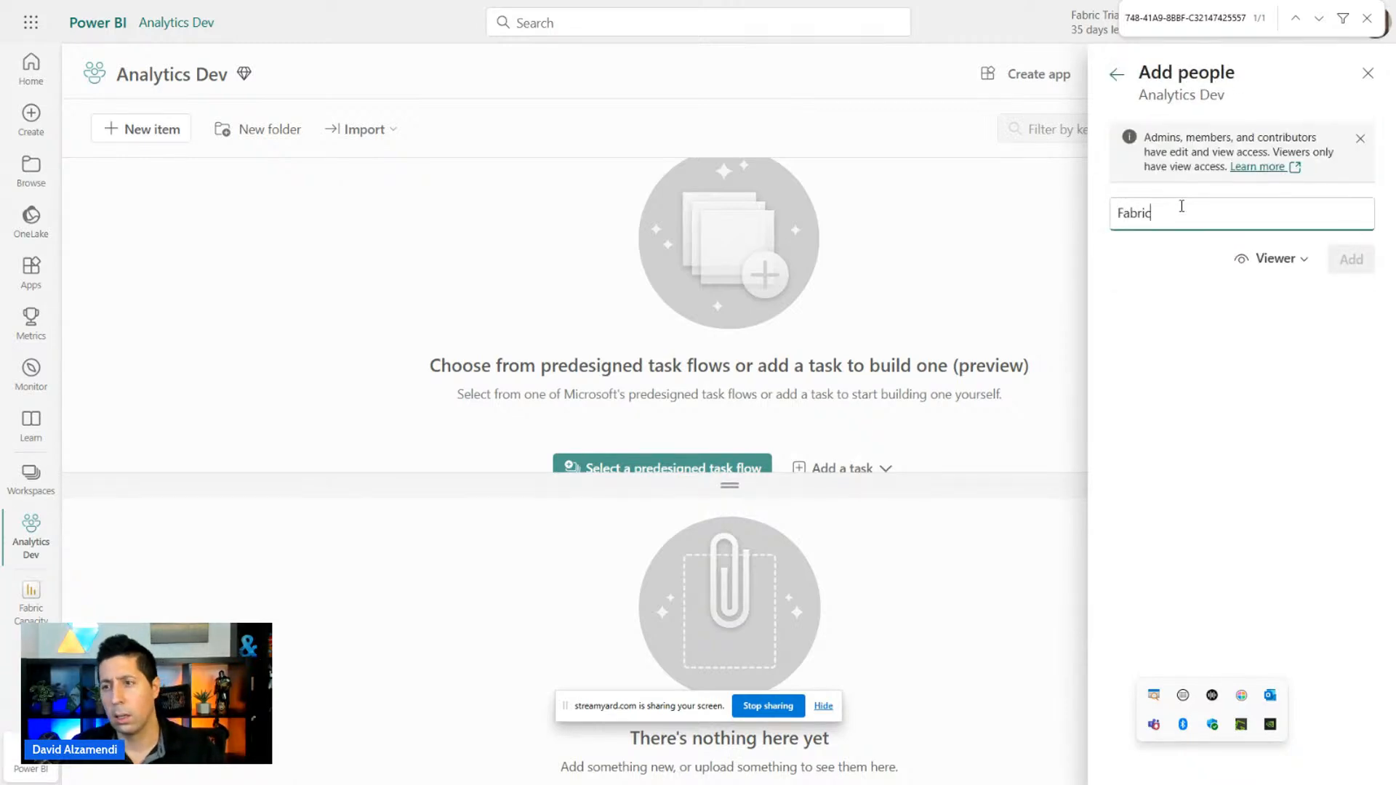
left_click(1185, 268)
left_click(1274, 285)
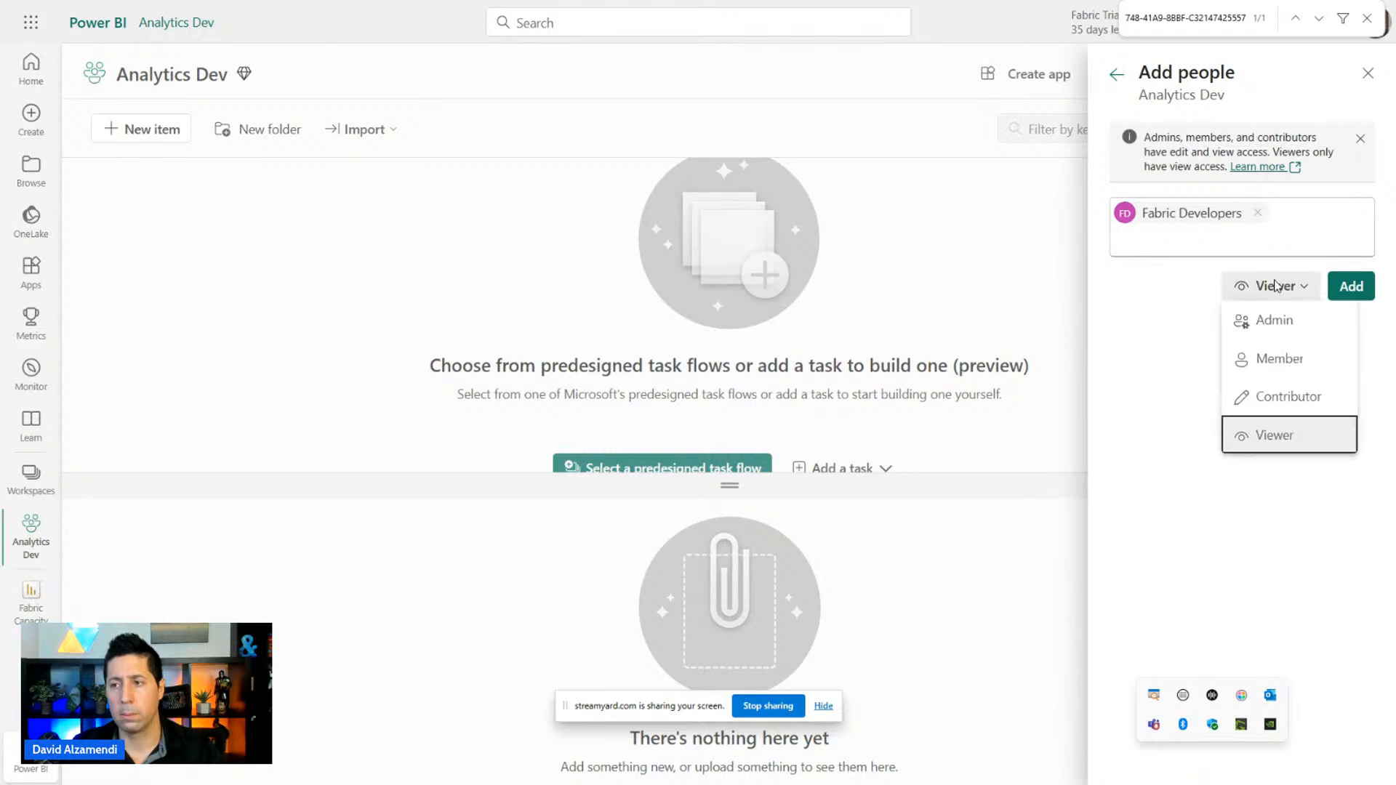
left_click(1283, 321)
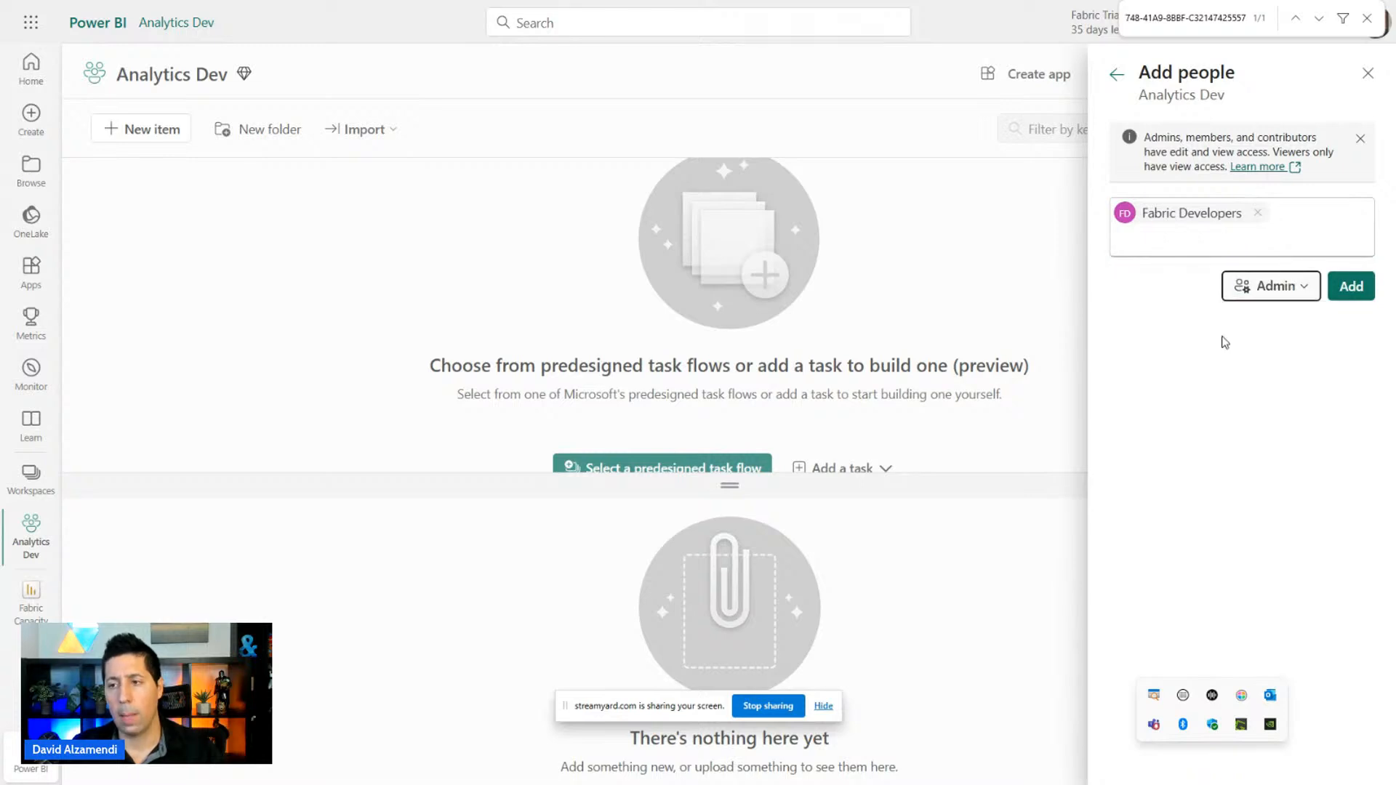
left_click(1300, 285)
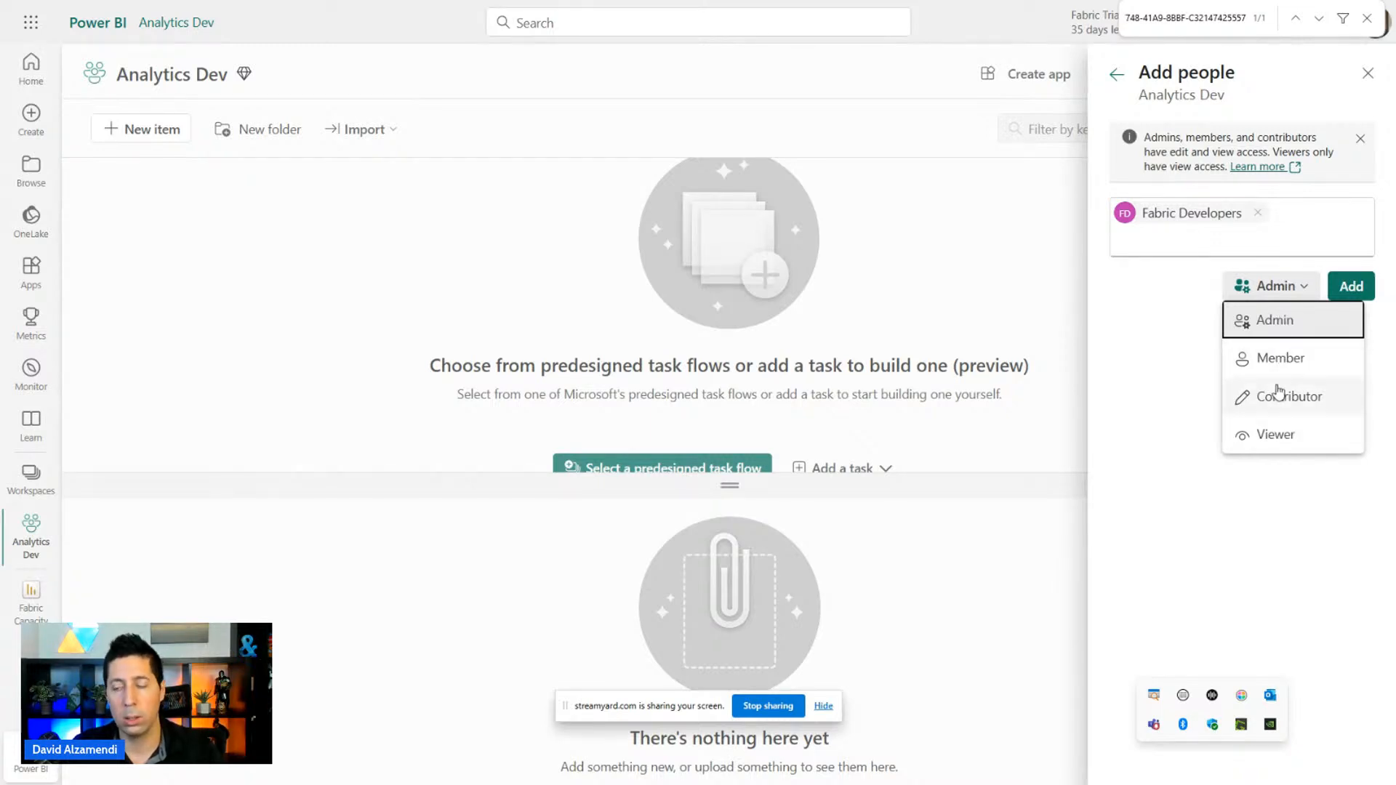
left_click(1188, 294)
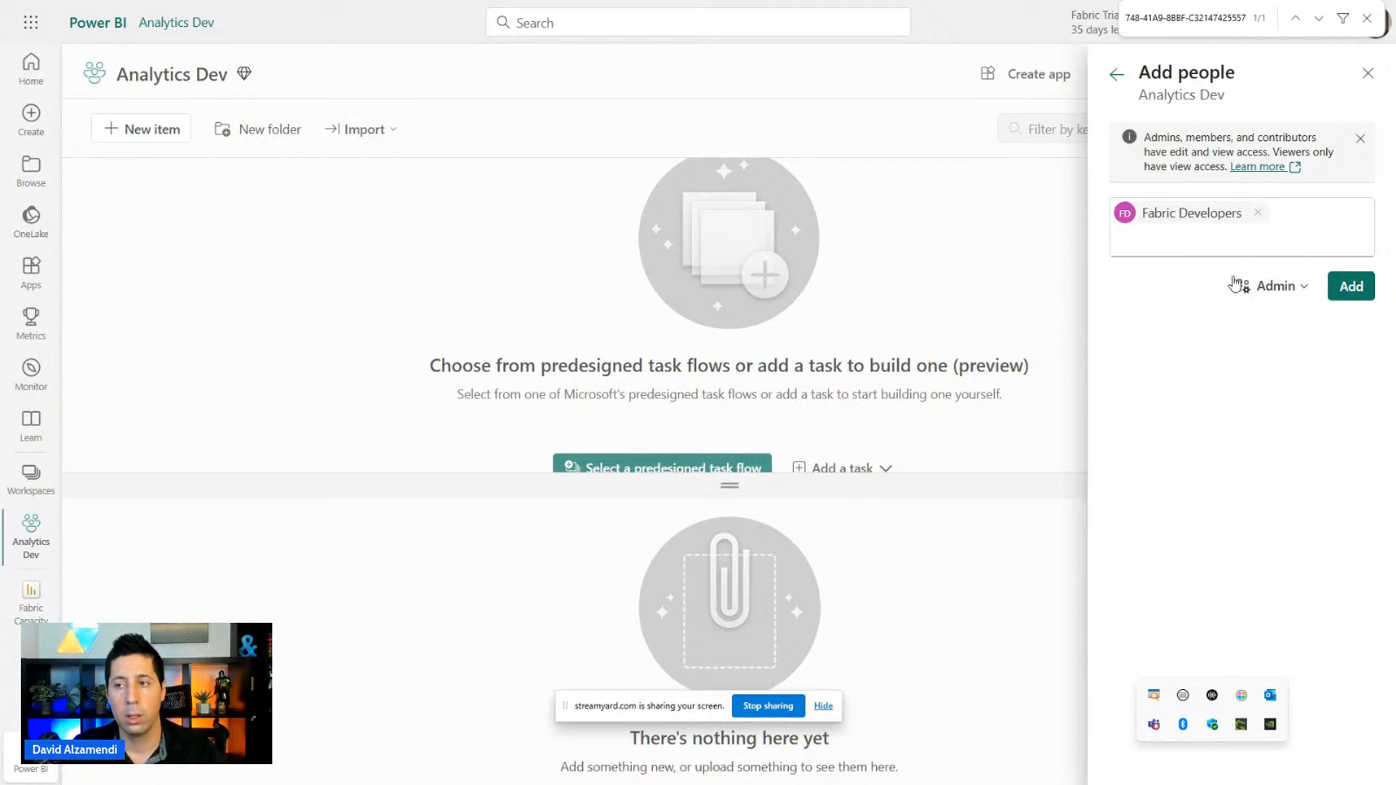
left_click(1343, 287)
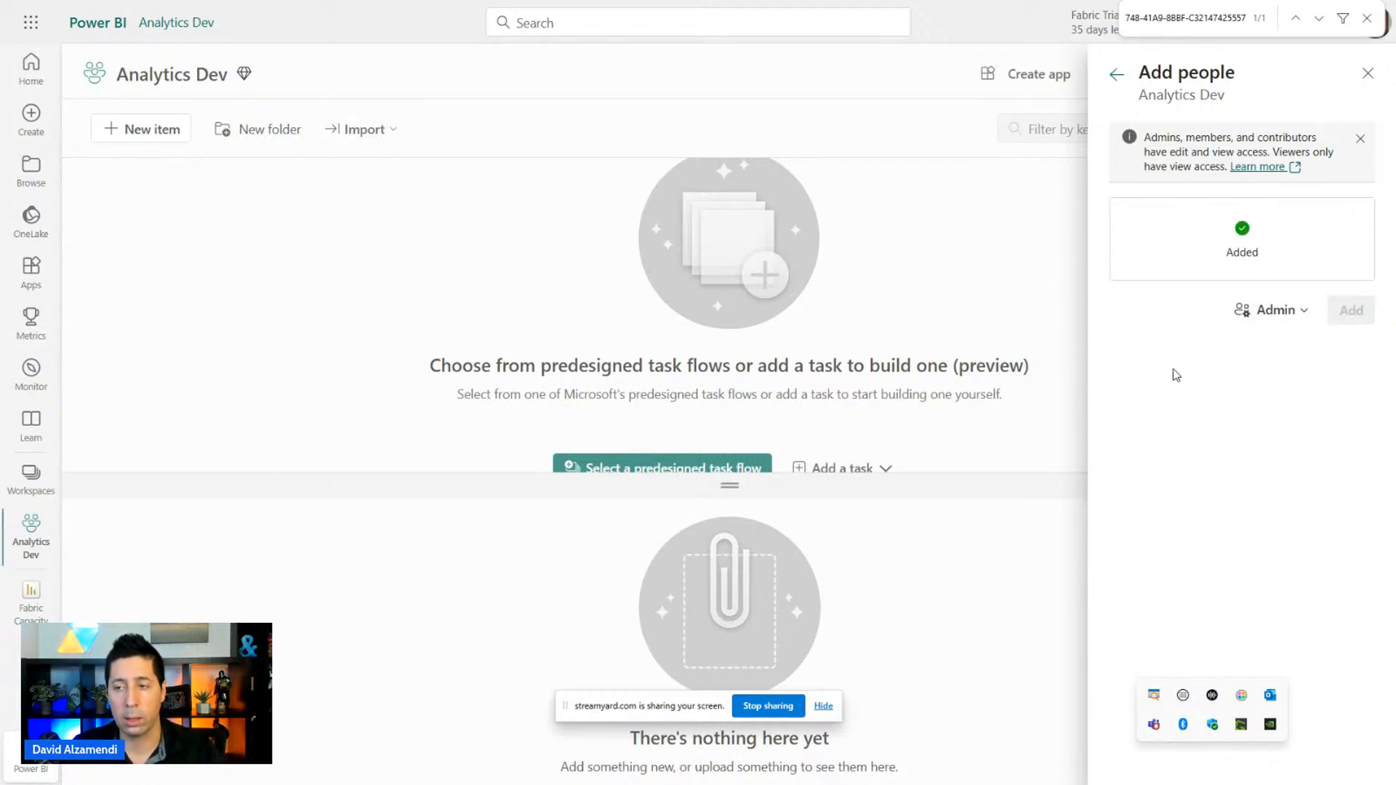
Check the Fabric Developers entry in the Analytics Dev access list, and close the list.
left_click(1116, 75)
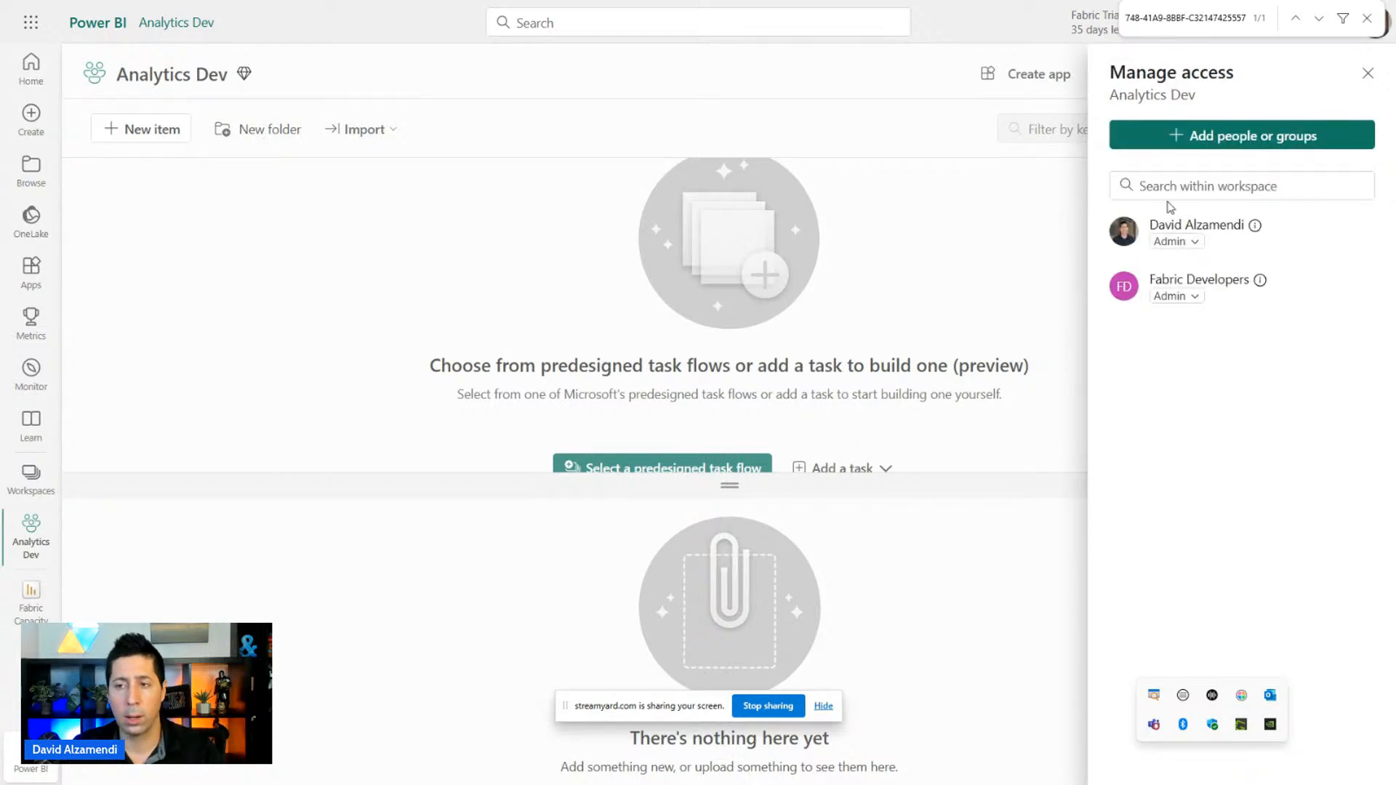
left_click_drag(1150, 279, 1251, 282)
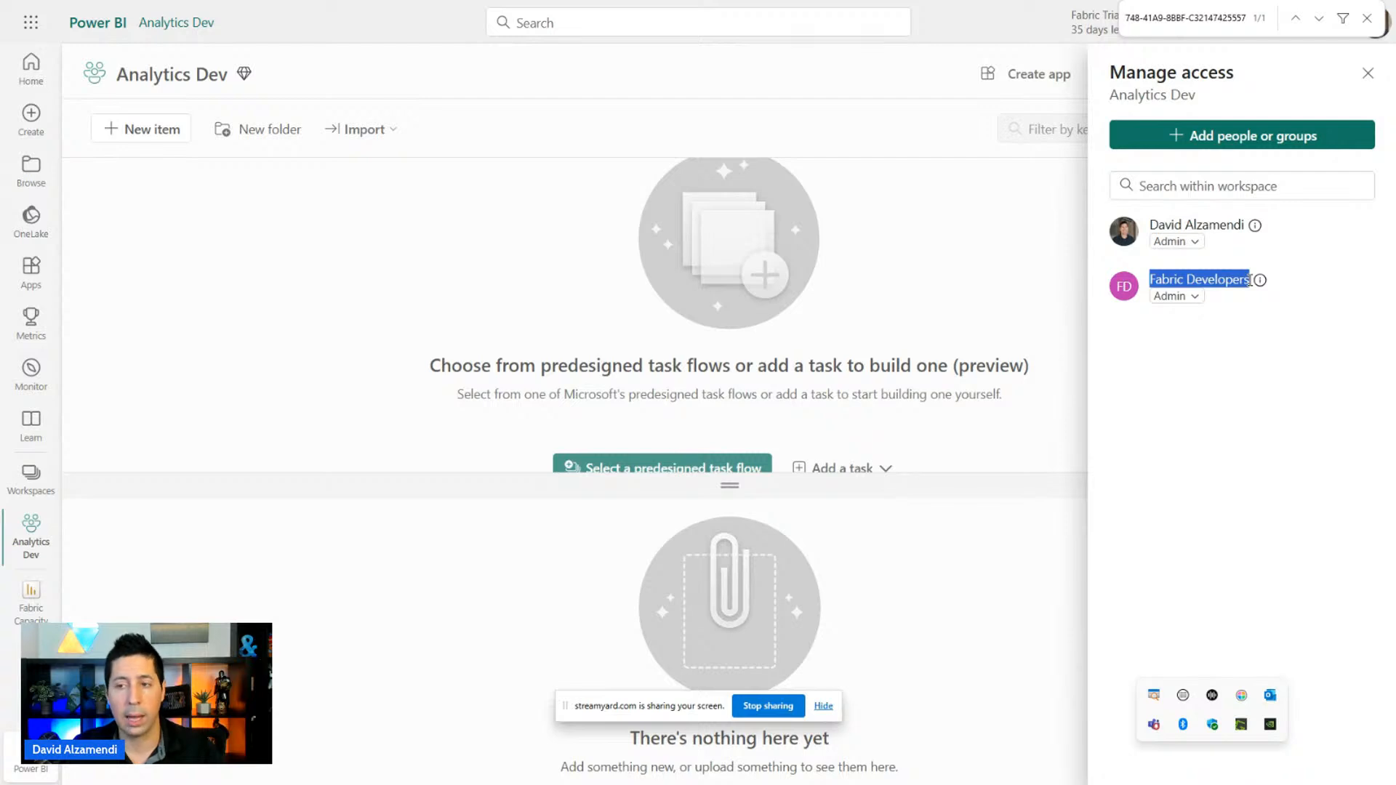
left_click_drag(1156, 280, 1241, 284)
left_click(1209, 275)
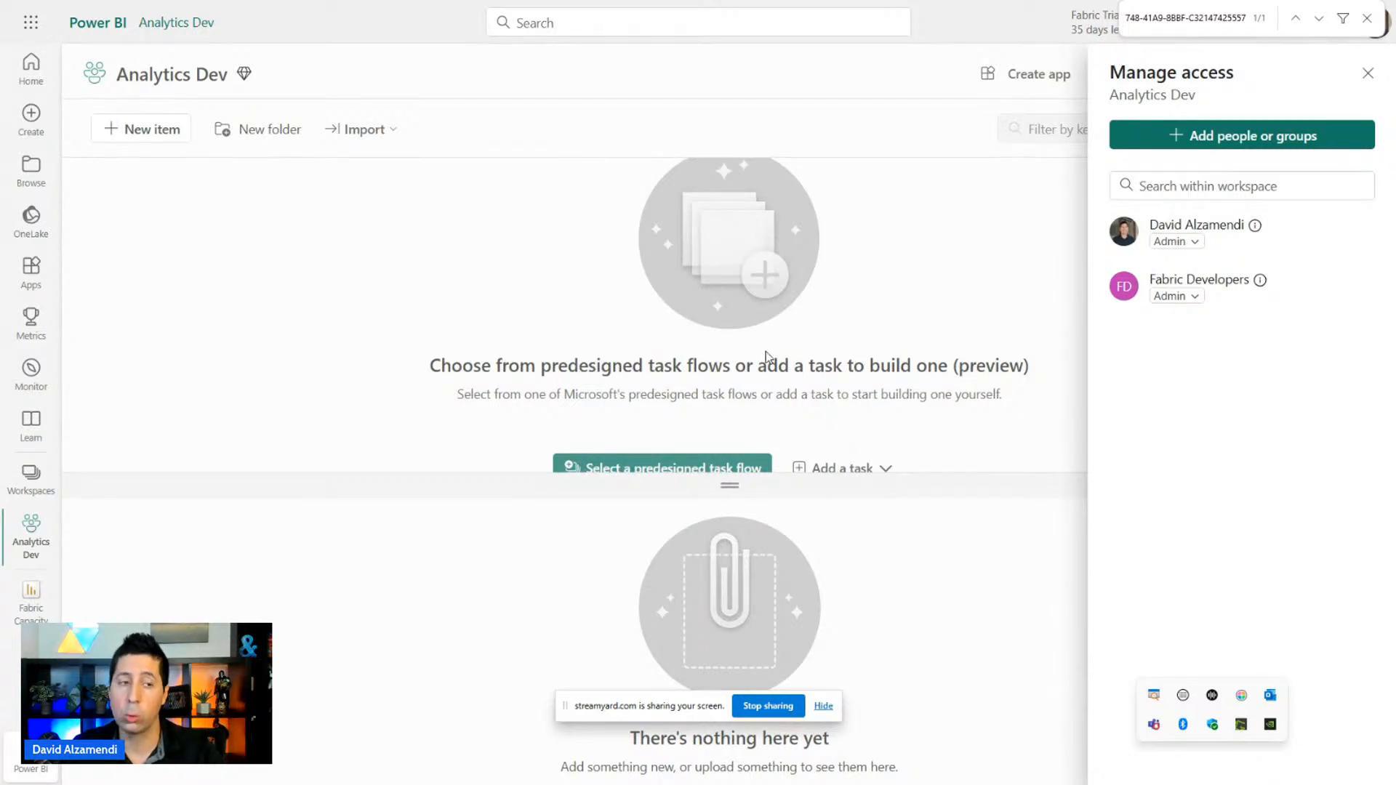
left_click(316, 591)
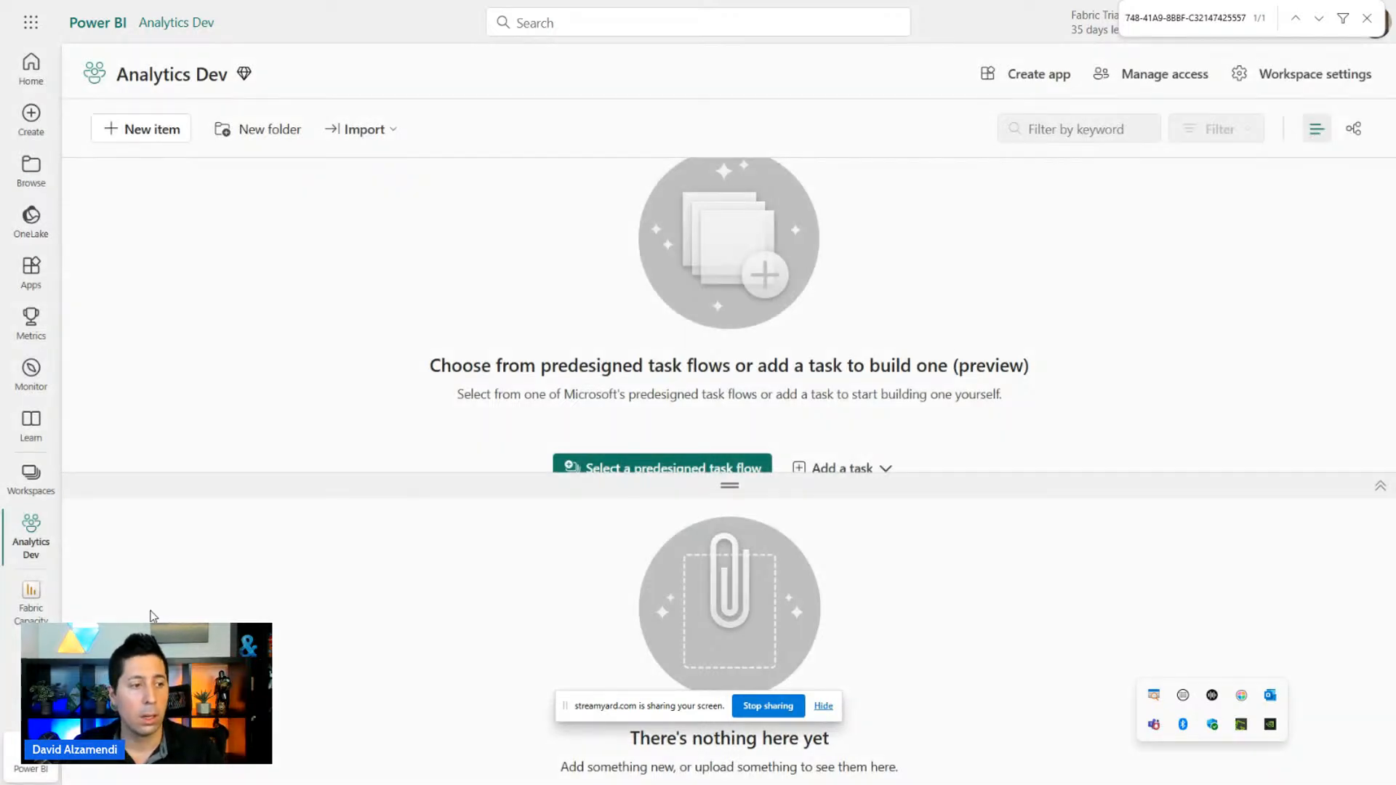
Filter the workspaces by "dev" and pin Data Movement Dev, Data Warehouse Dev and Analytics Dev to the top.
left_click(30, 488)
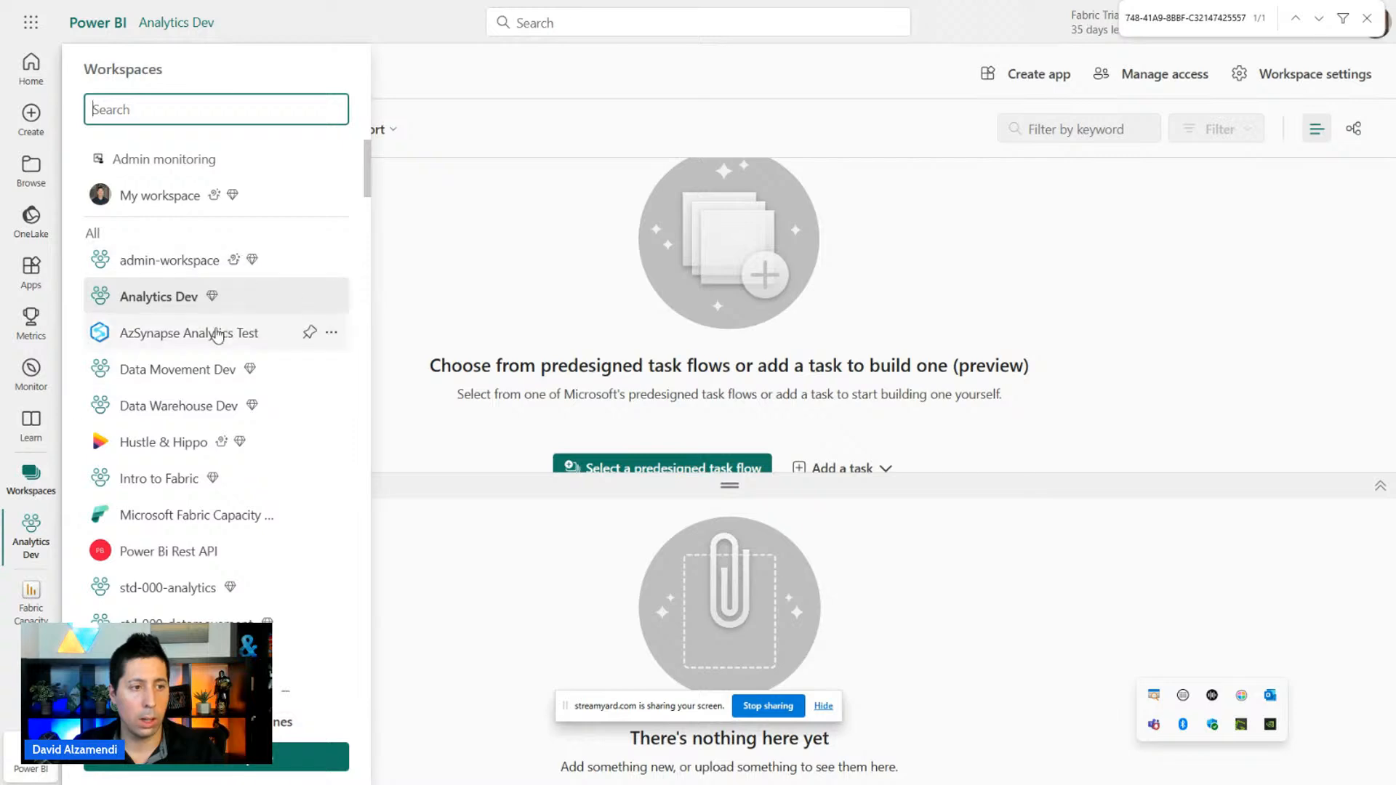
type("dev")
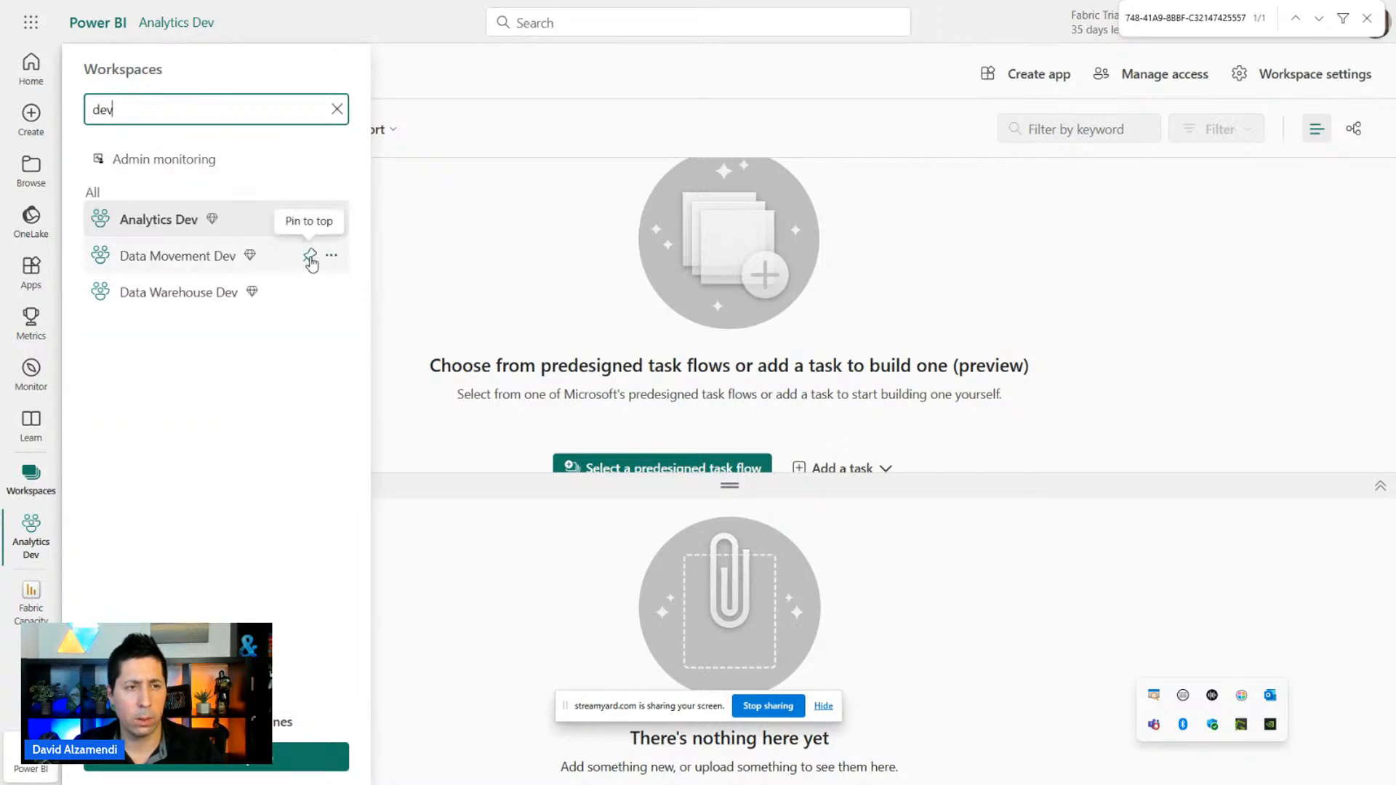
left_click(309, 255)
left_click(309, 314)
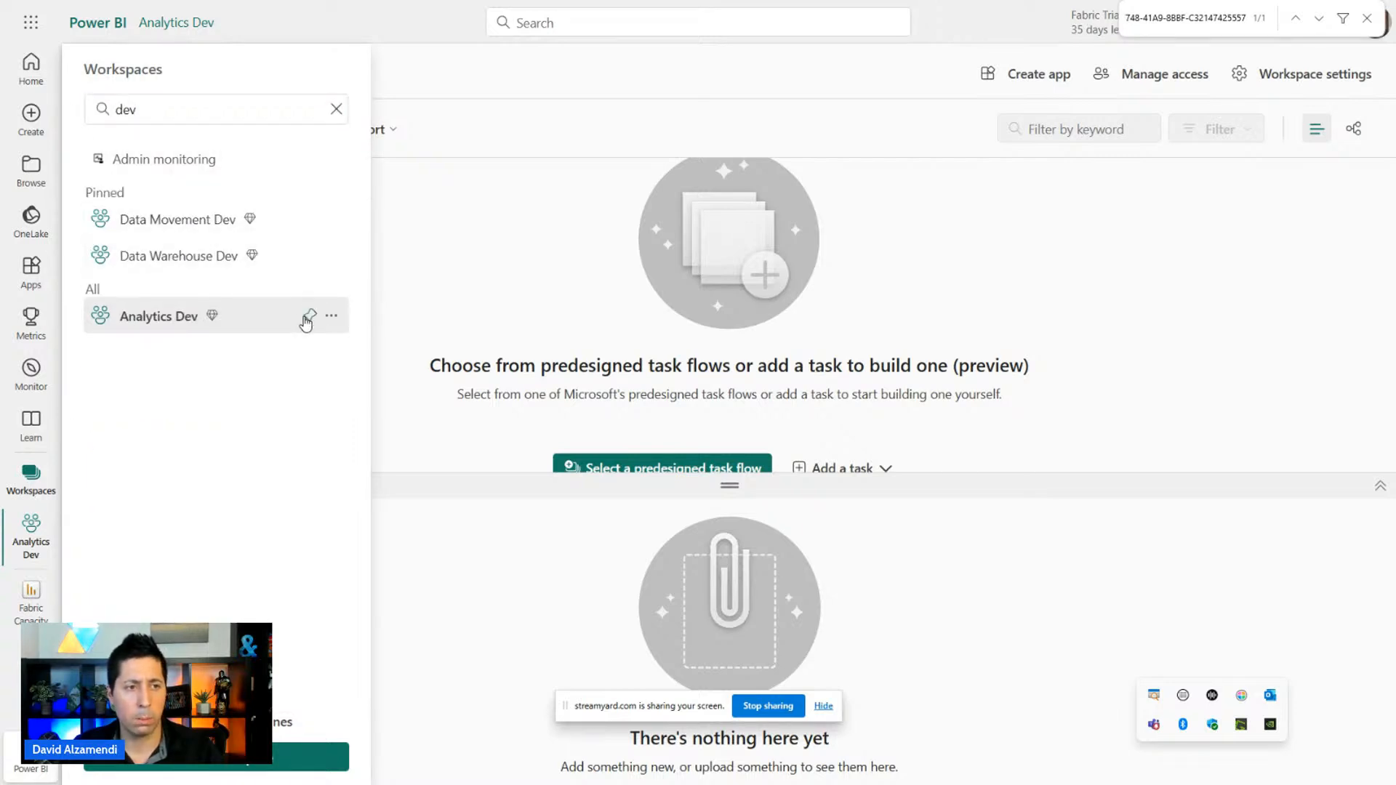
left_click(309, 314)
Open the Data Movement Dev workspace and grant the Fabric Developers group the Admin role.
left_click(167, 261)
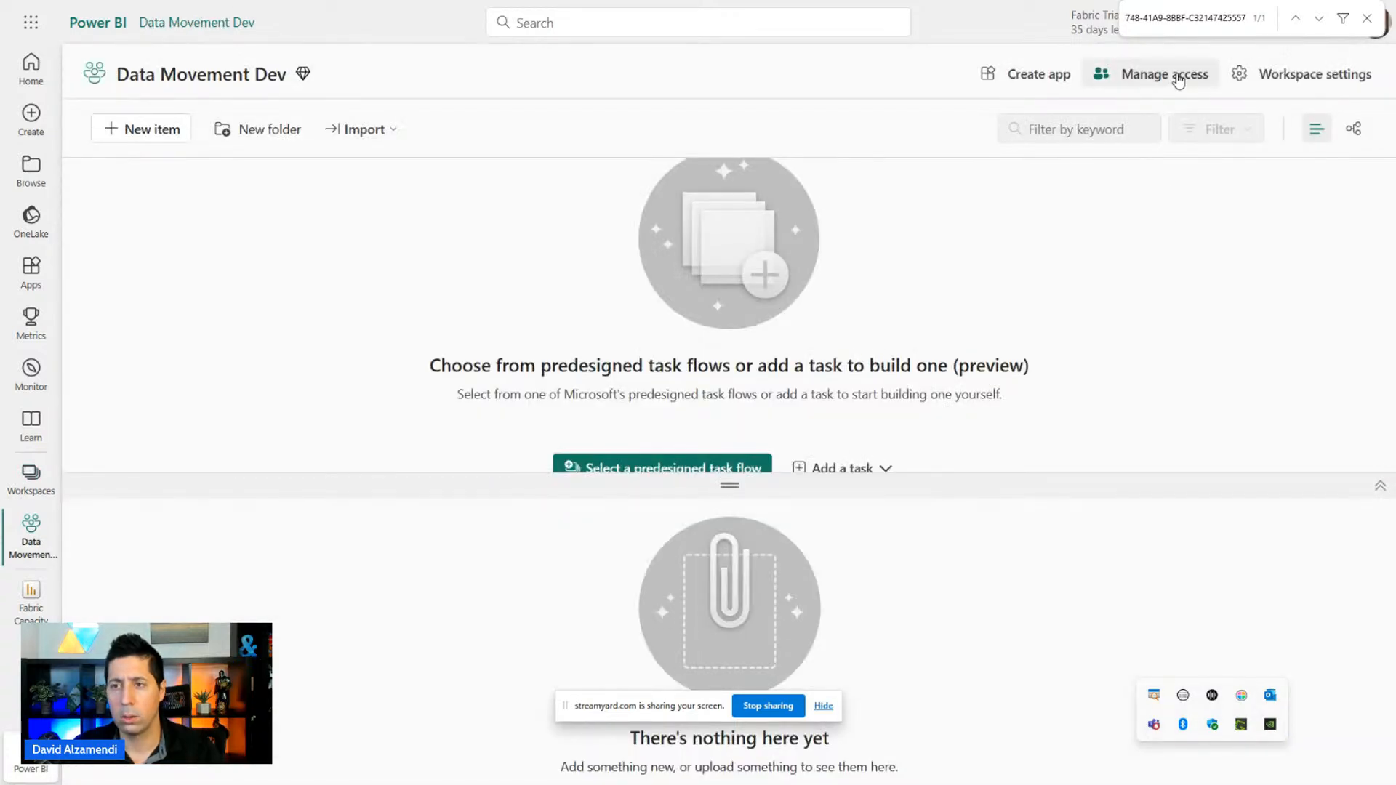
left_click(1178, 77)
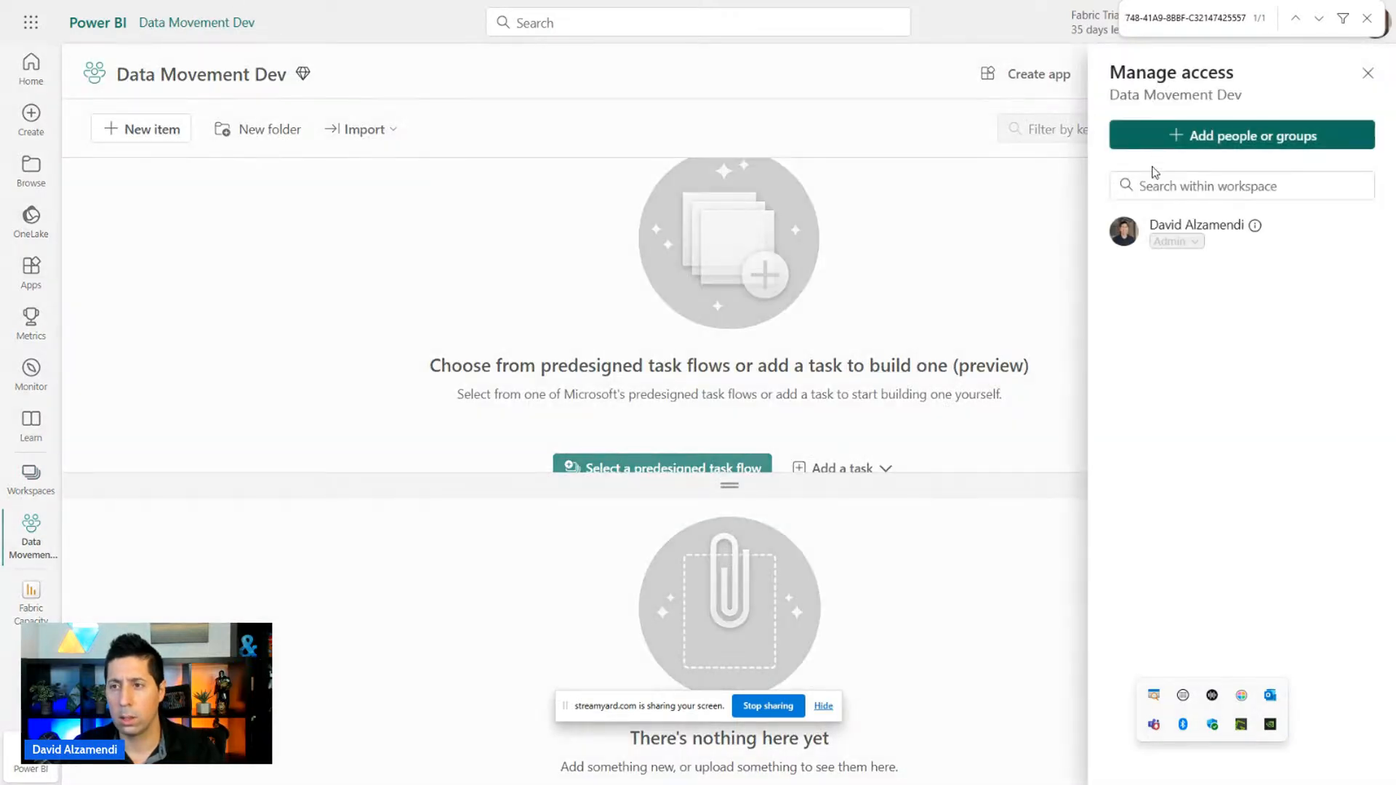
left_click(1189, 136)
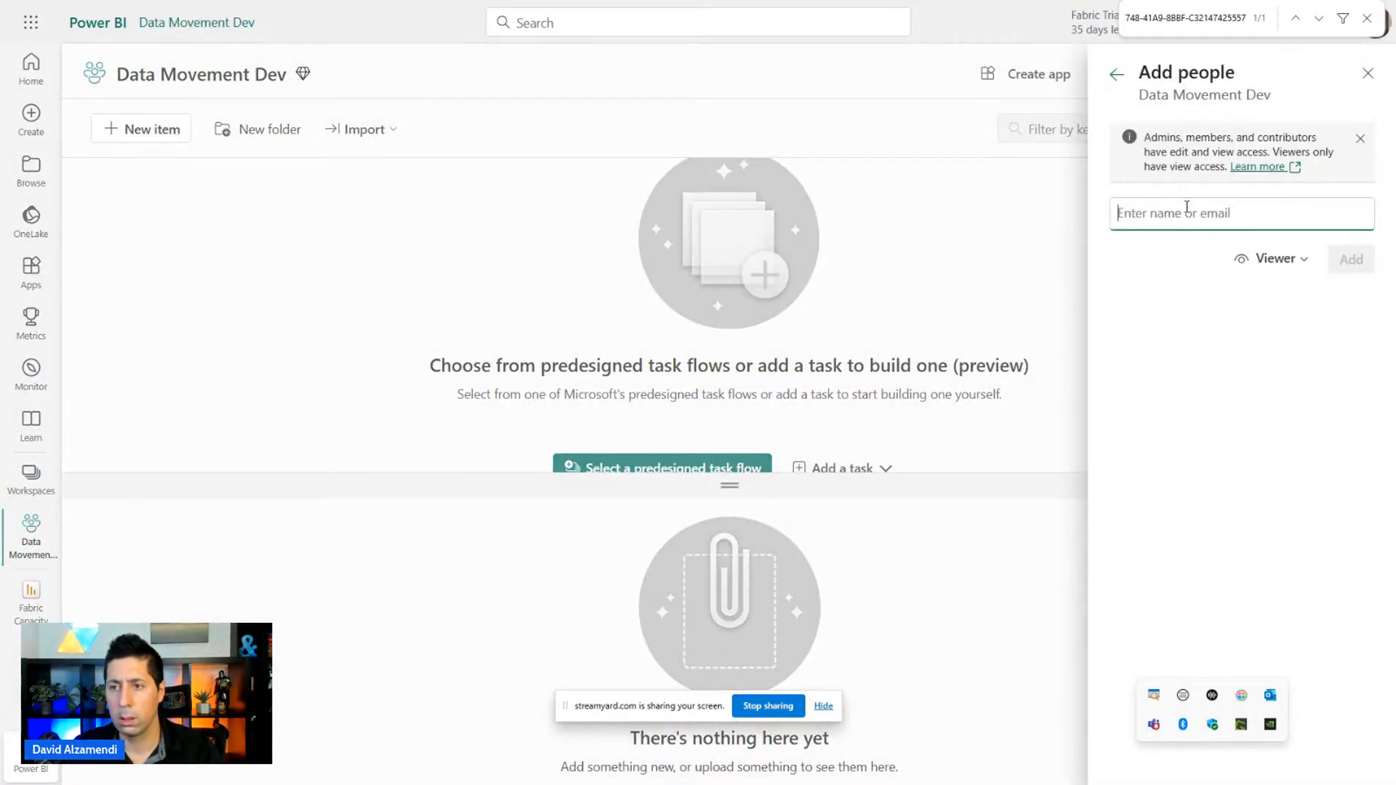
type("Fabr")
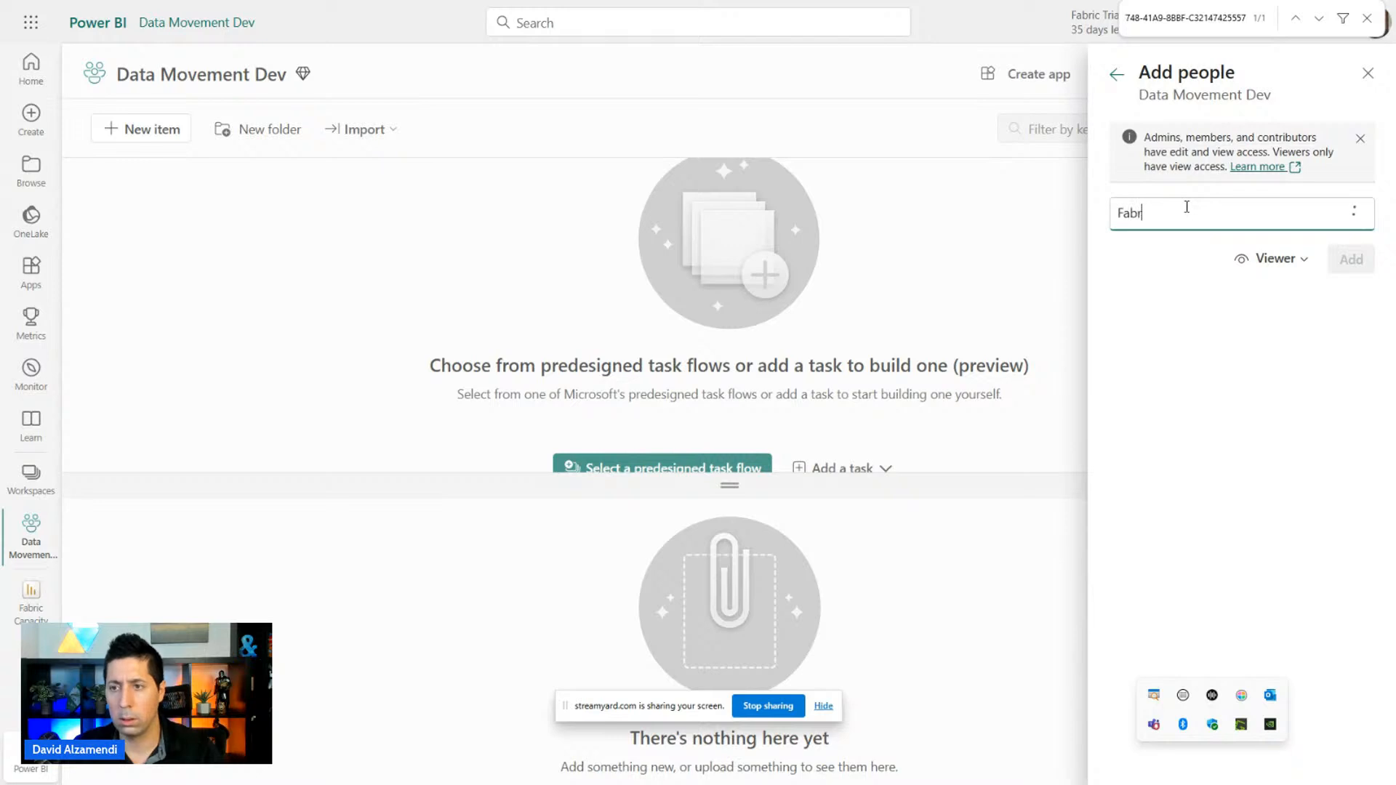
left_click(1174, 266)
left_click(1286, 289)
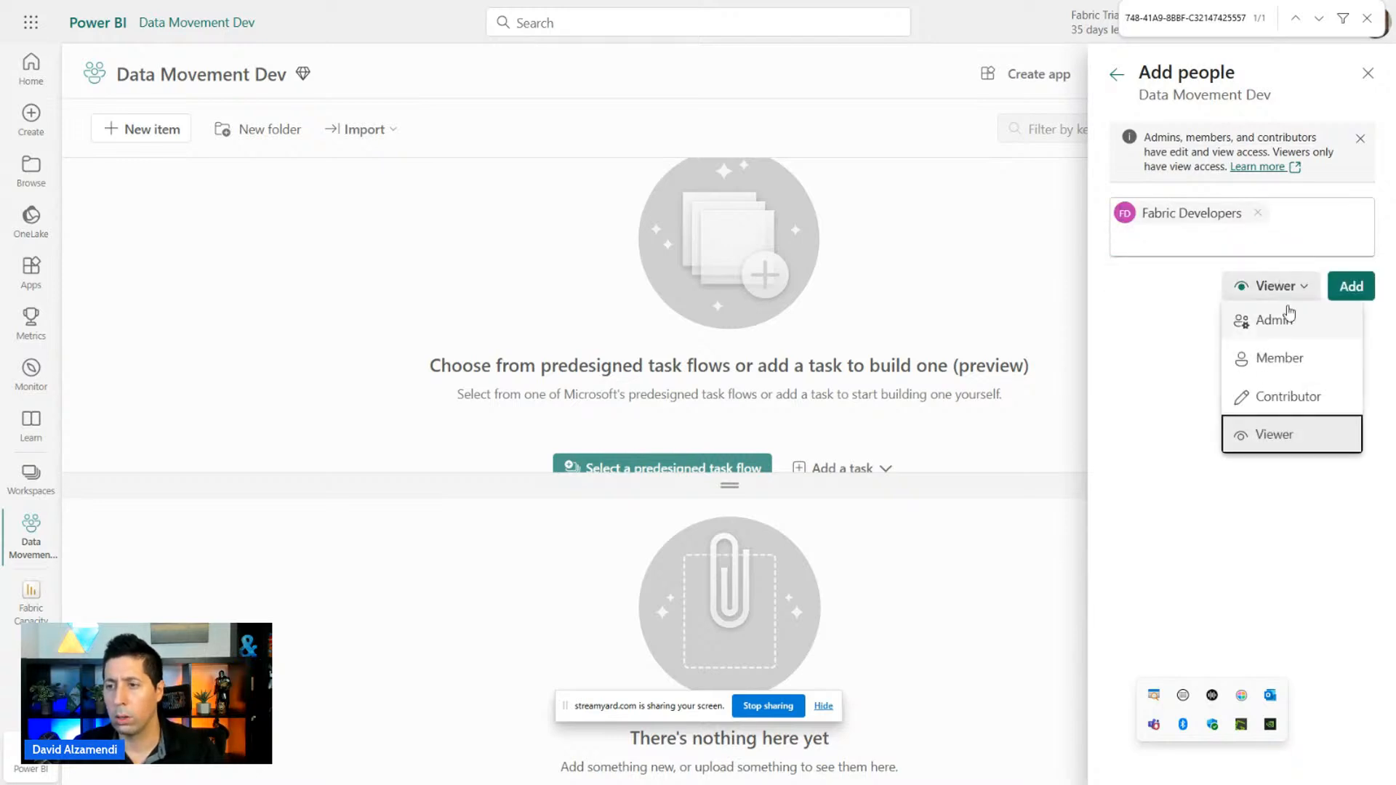
left_click(1272, 319)
left_click(1349, 286)
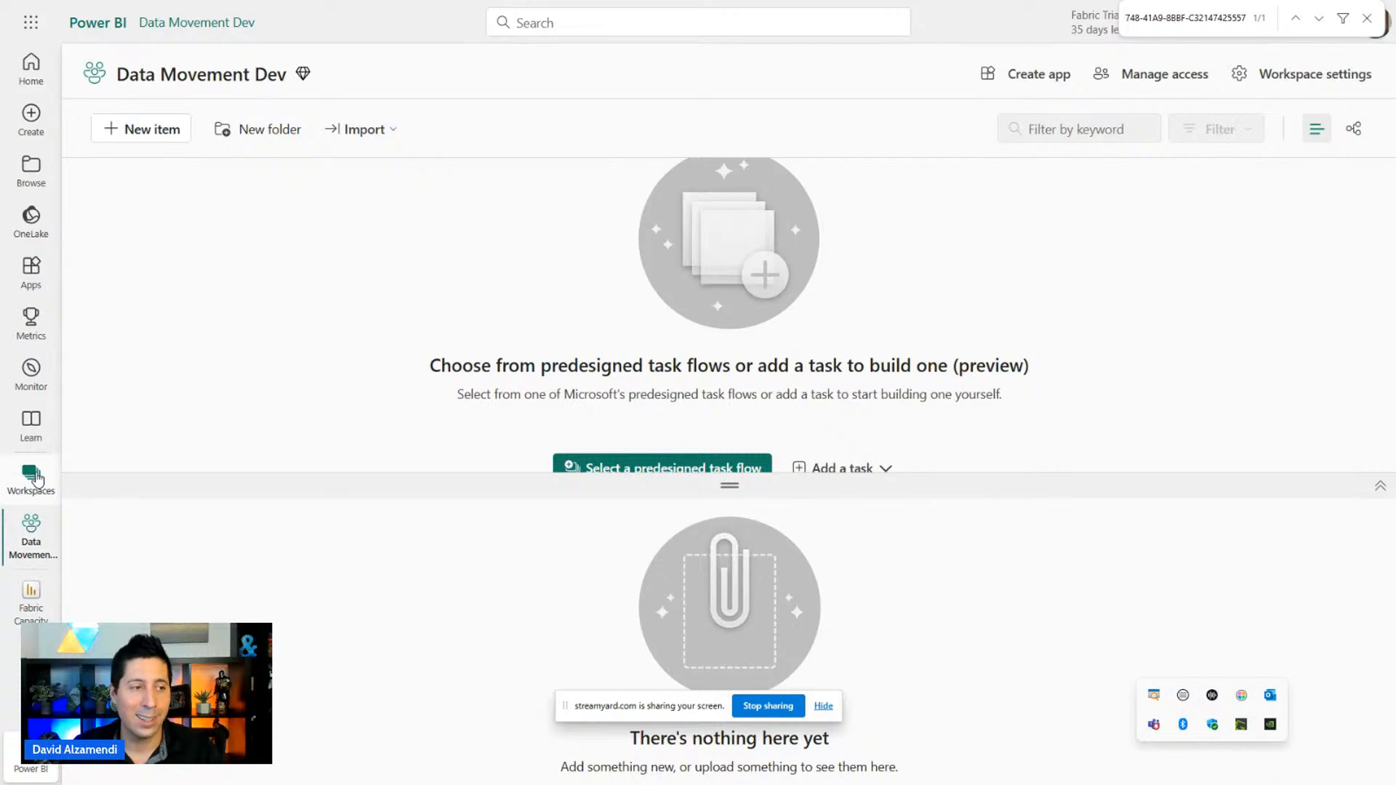
Open the Data Warehouse Dev workspace and add the Fabric Developers group as Admin.
left_click(37, 479)
left_click(178, 333)
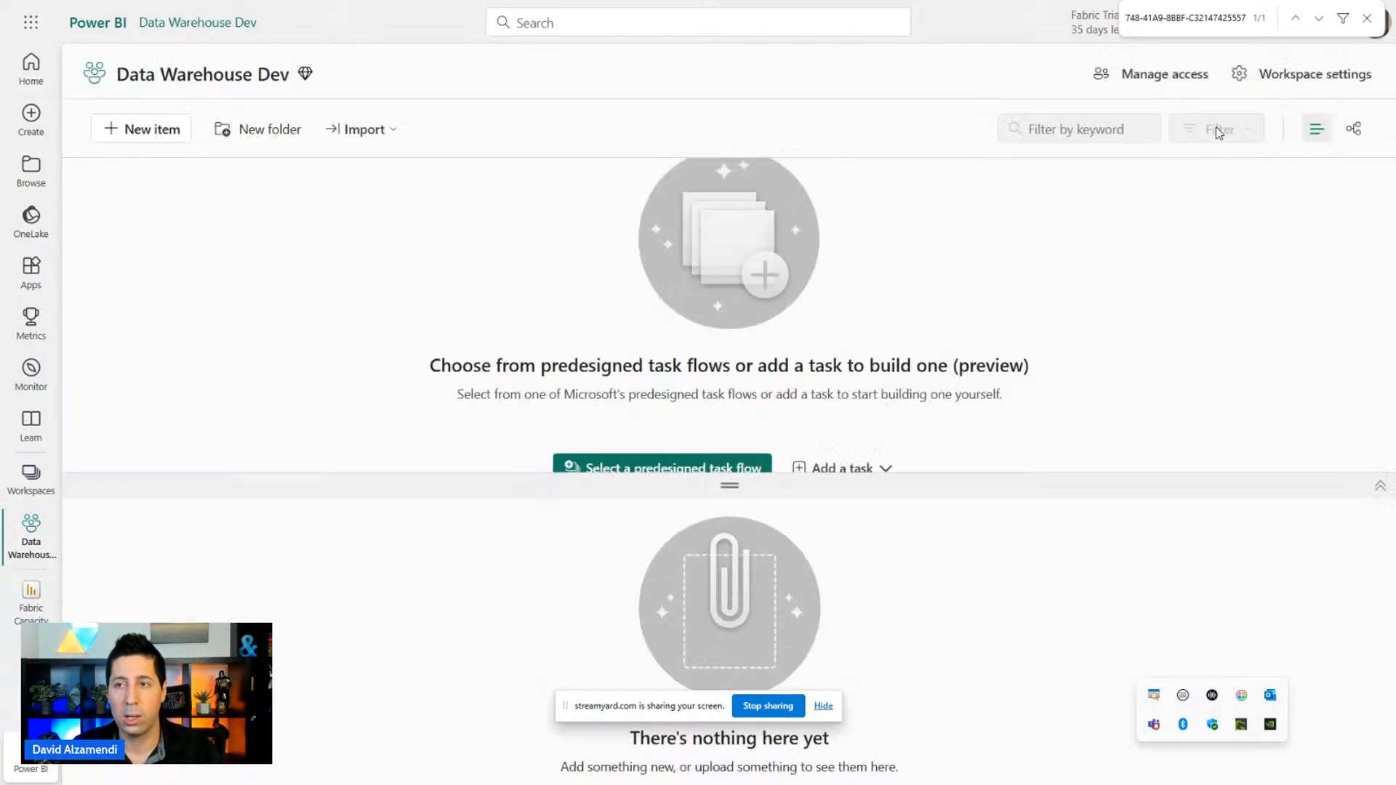
left_click(1194, 80)
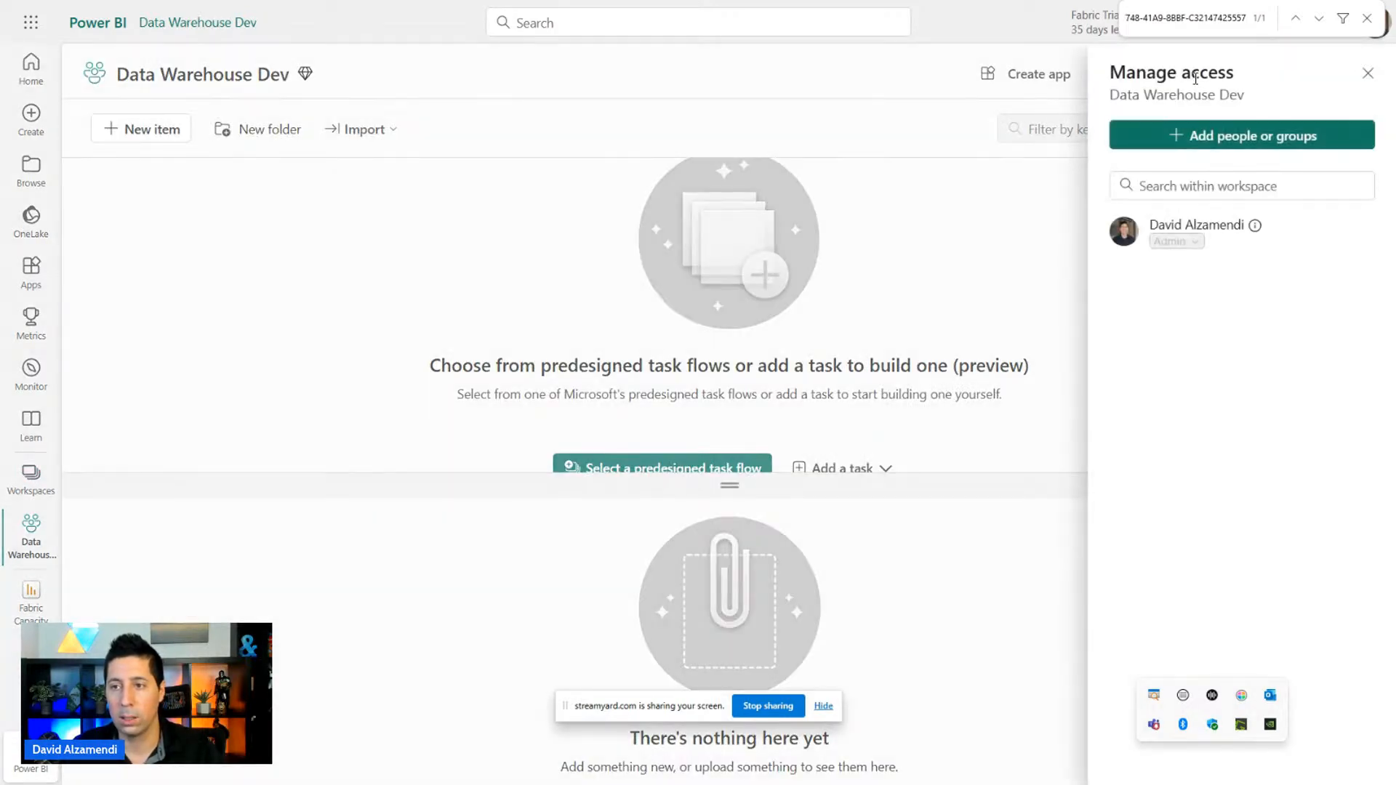
left_click(1206, 136)
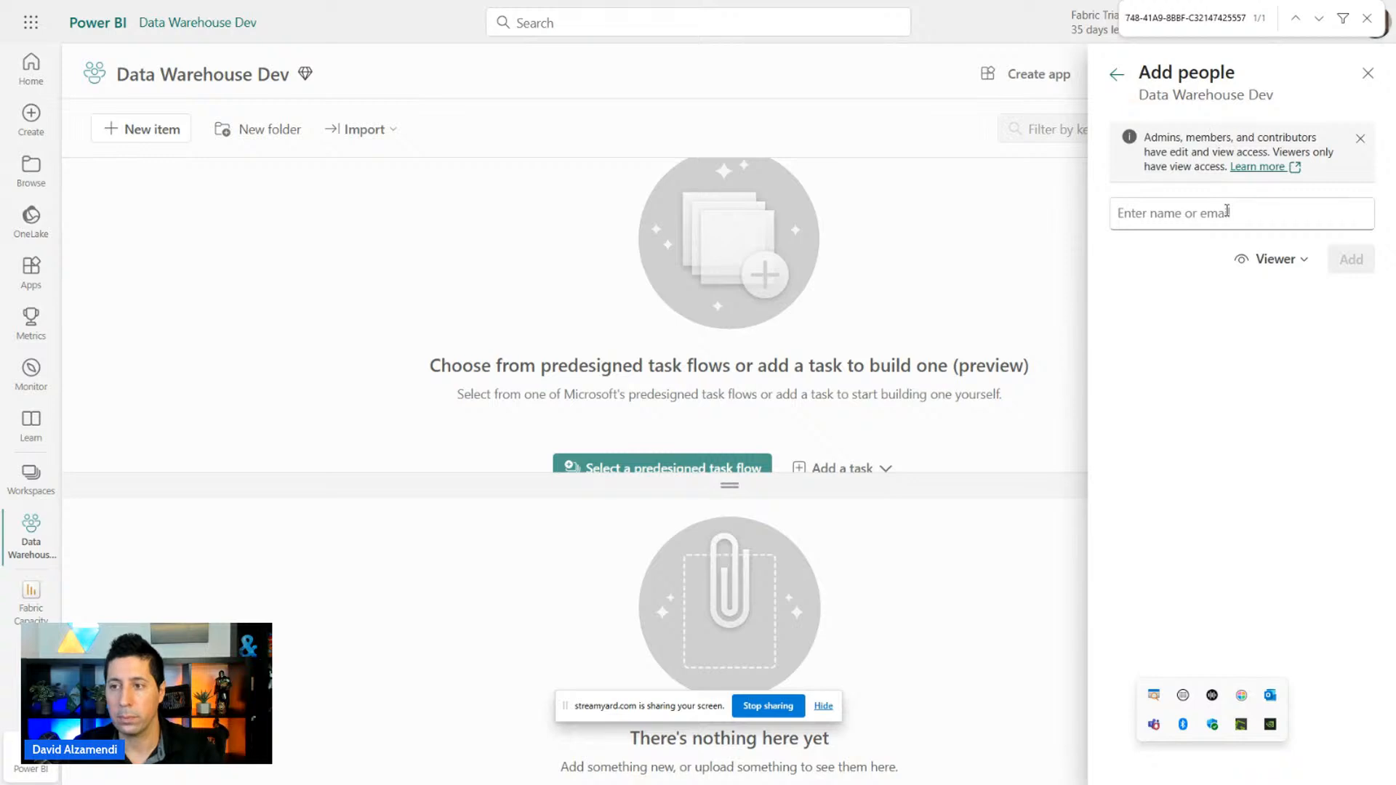
left_click(1274, 260)
left_click(1283, 299)
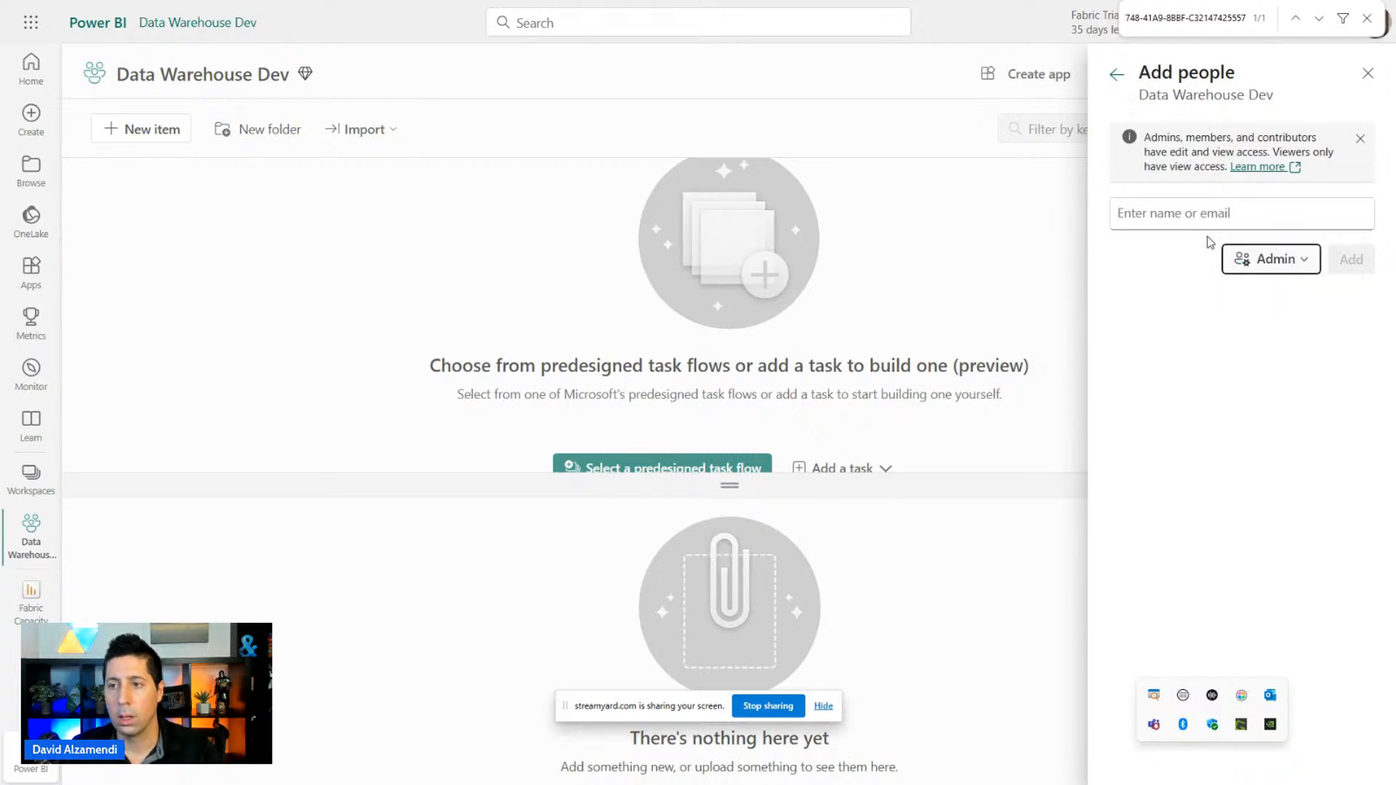
left_click(1196, 220)
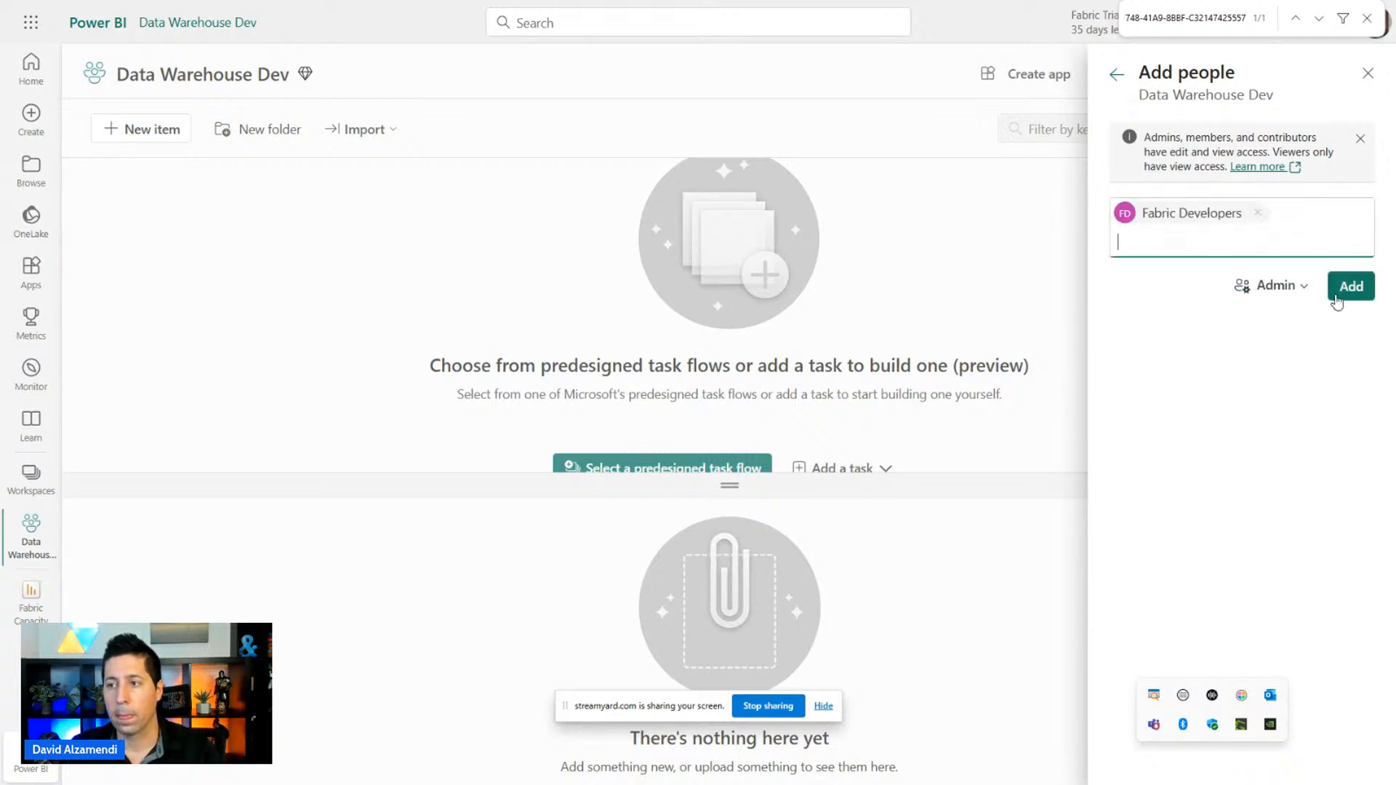
left_click(1336, 300)
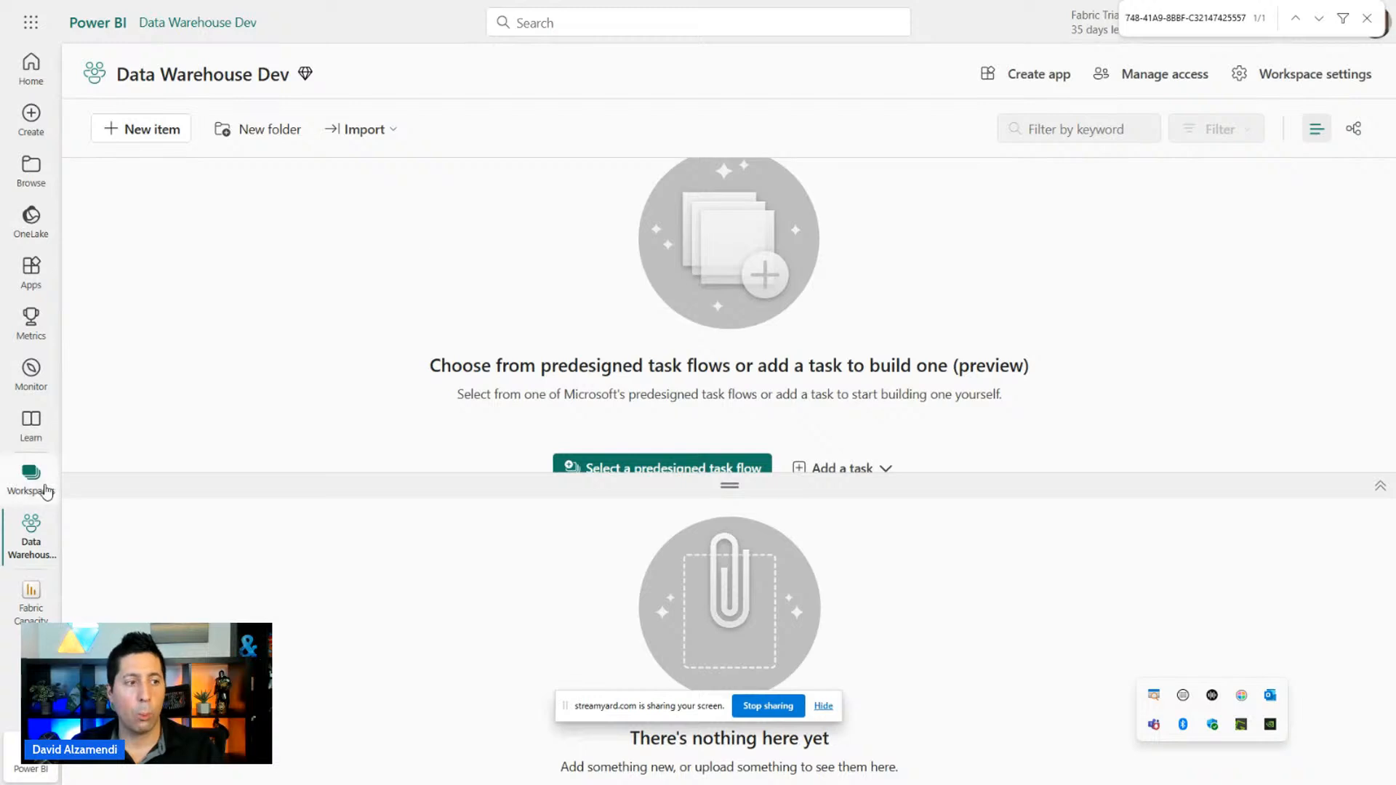
Open the Data Movement Dev workspace's Spark settings and examine the default pool and its node details.
left_click(31, 476)
left_click(186, 298)
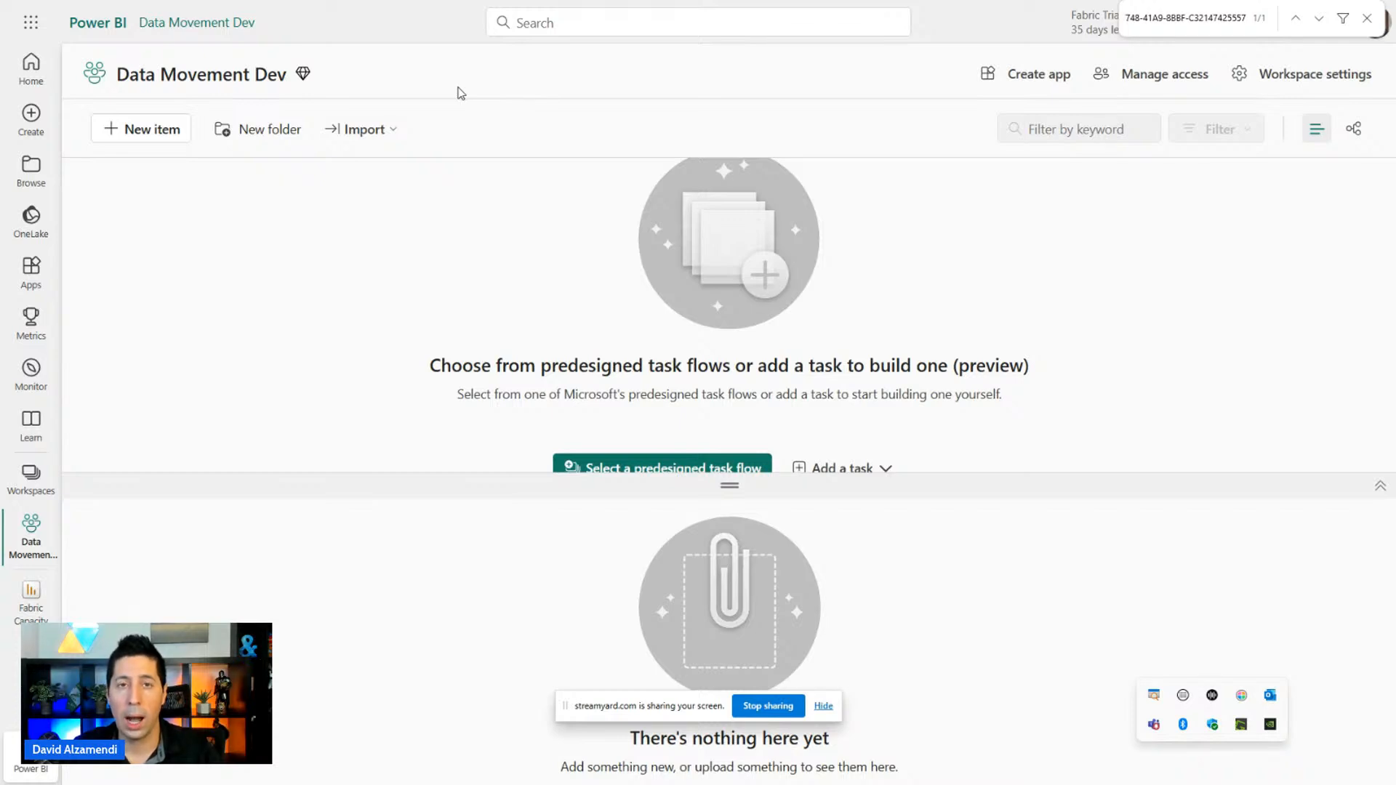
left_click(1287, 76)
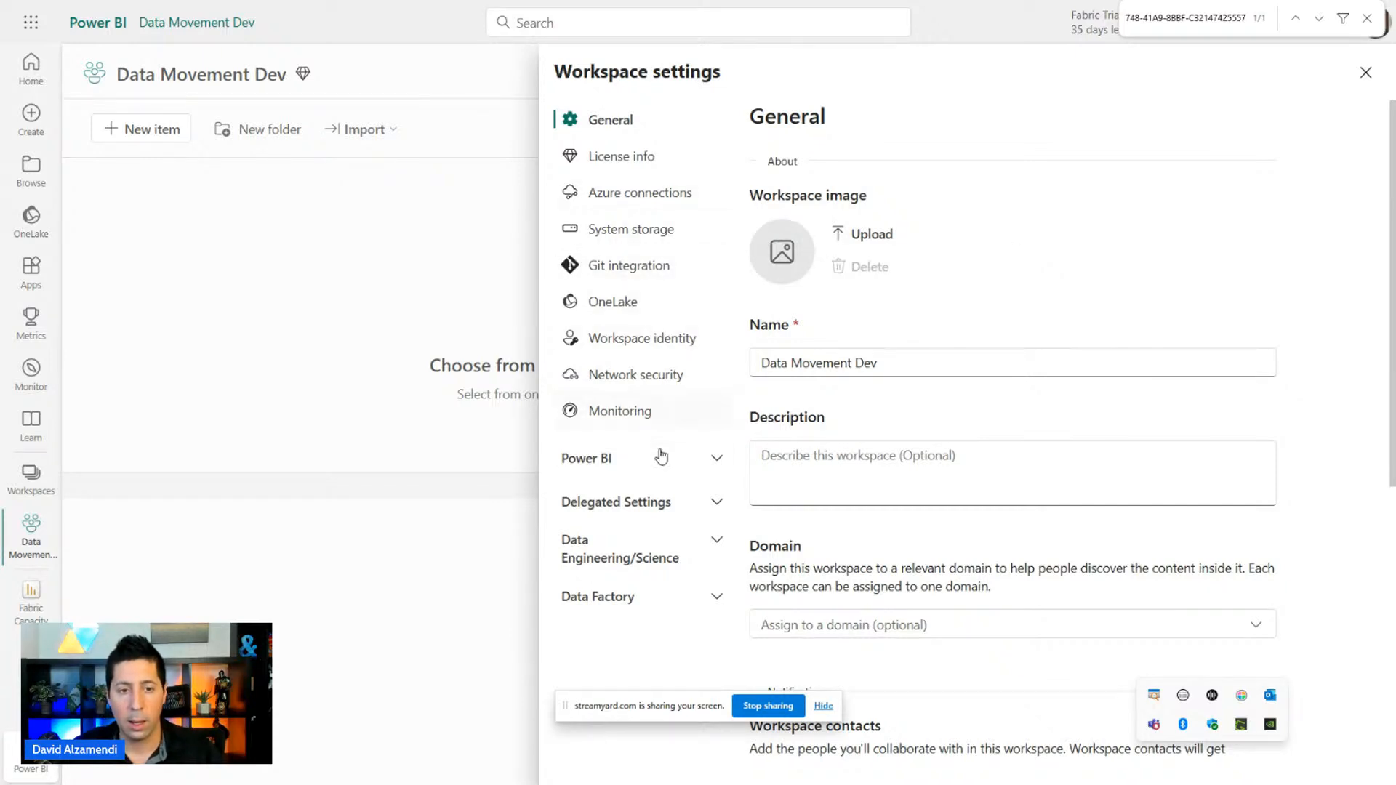
left_click(650, 562)
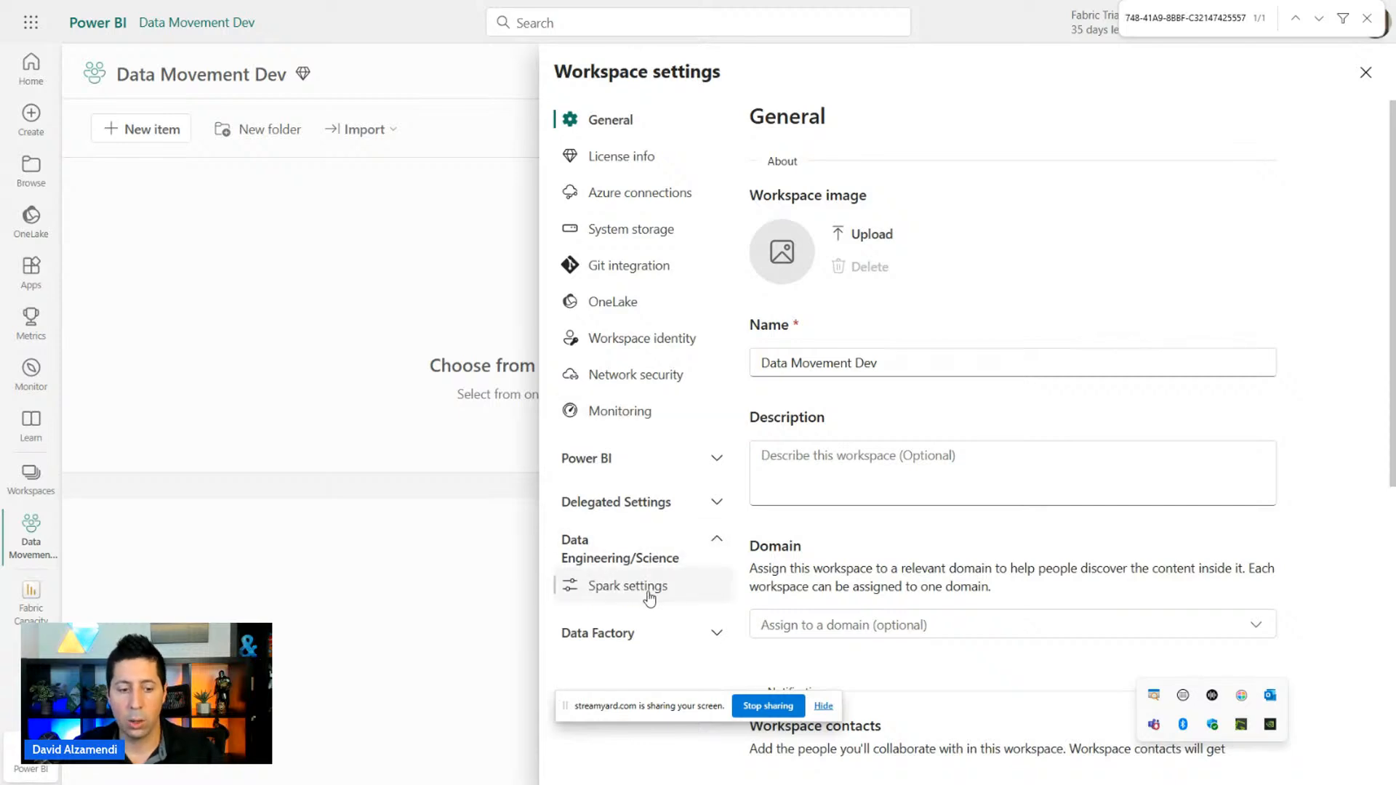
left_click(648, 592)
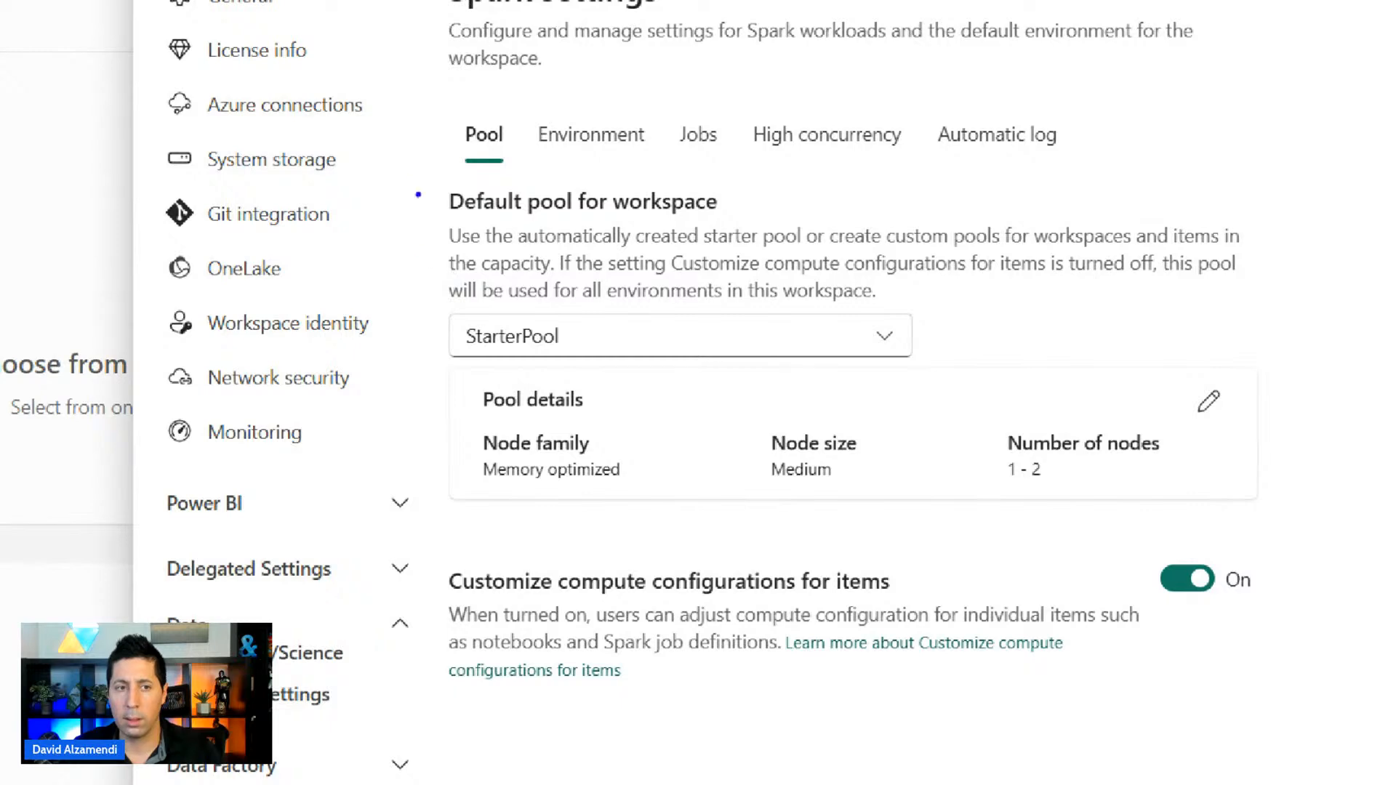
mouse_move(405, 161)
left_mouse_down()
mouse_move(603, 287)
mouse_move(1291, 495)
mouse_move(1309, 514)
left_mouse_up()
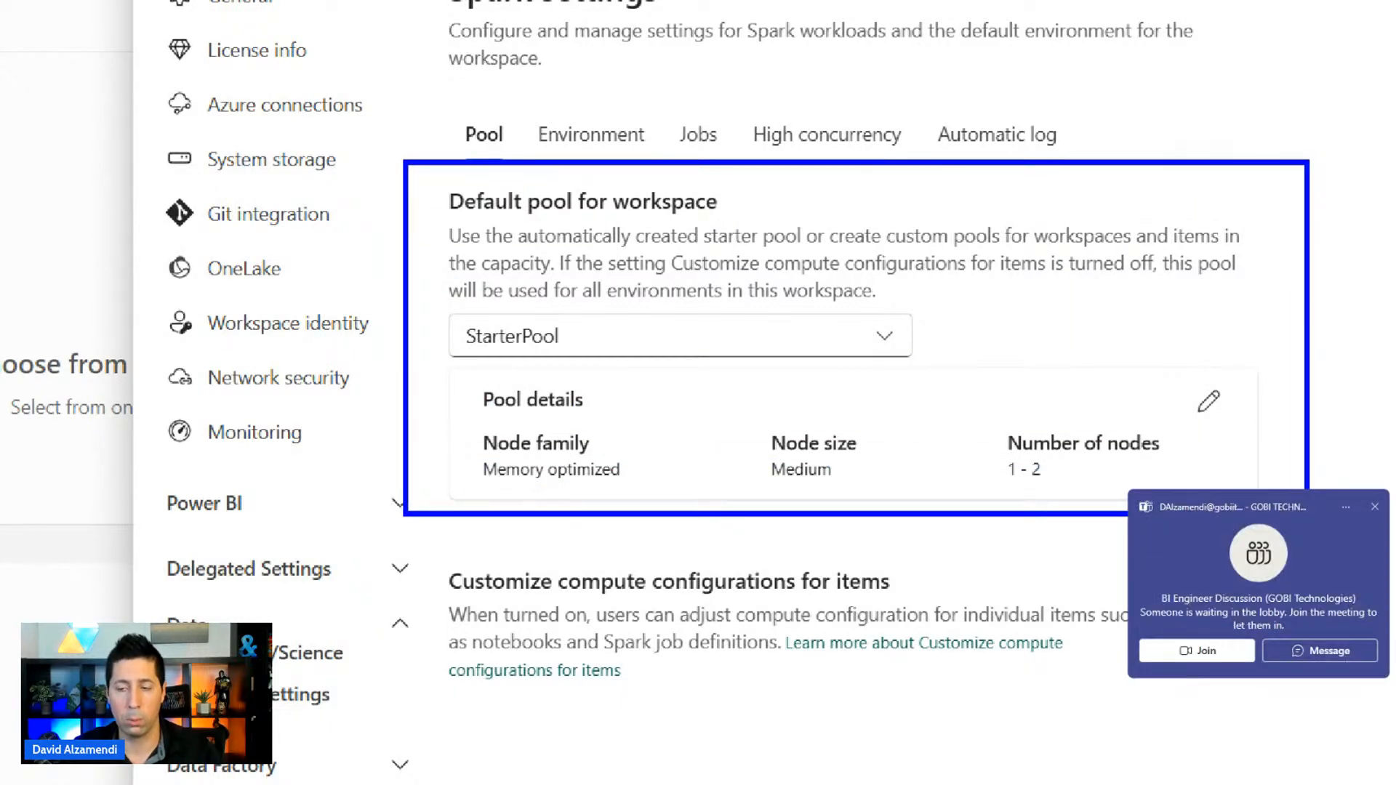
key("Escape")
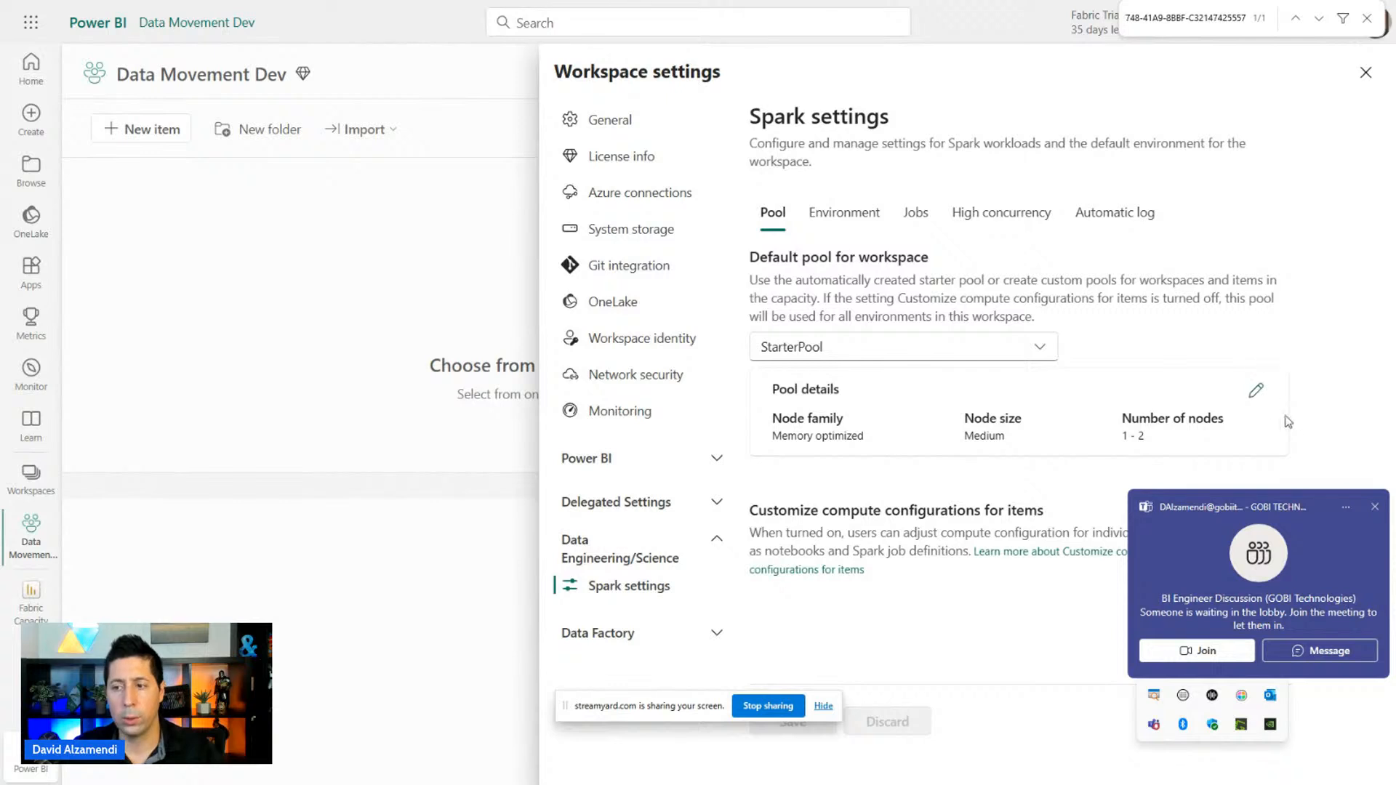
Dismiss the incoming meeting notification and quit Microsoft Teams.
left_click(1375, 505)
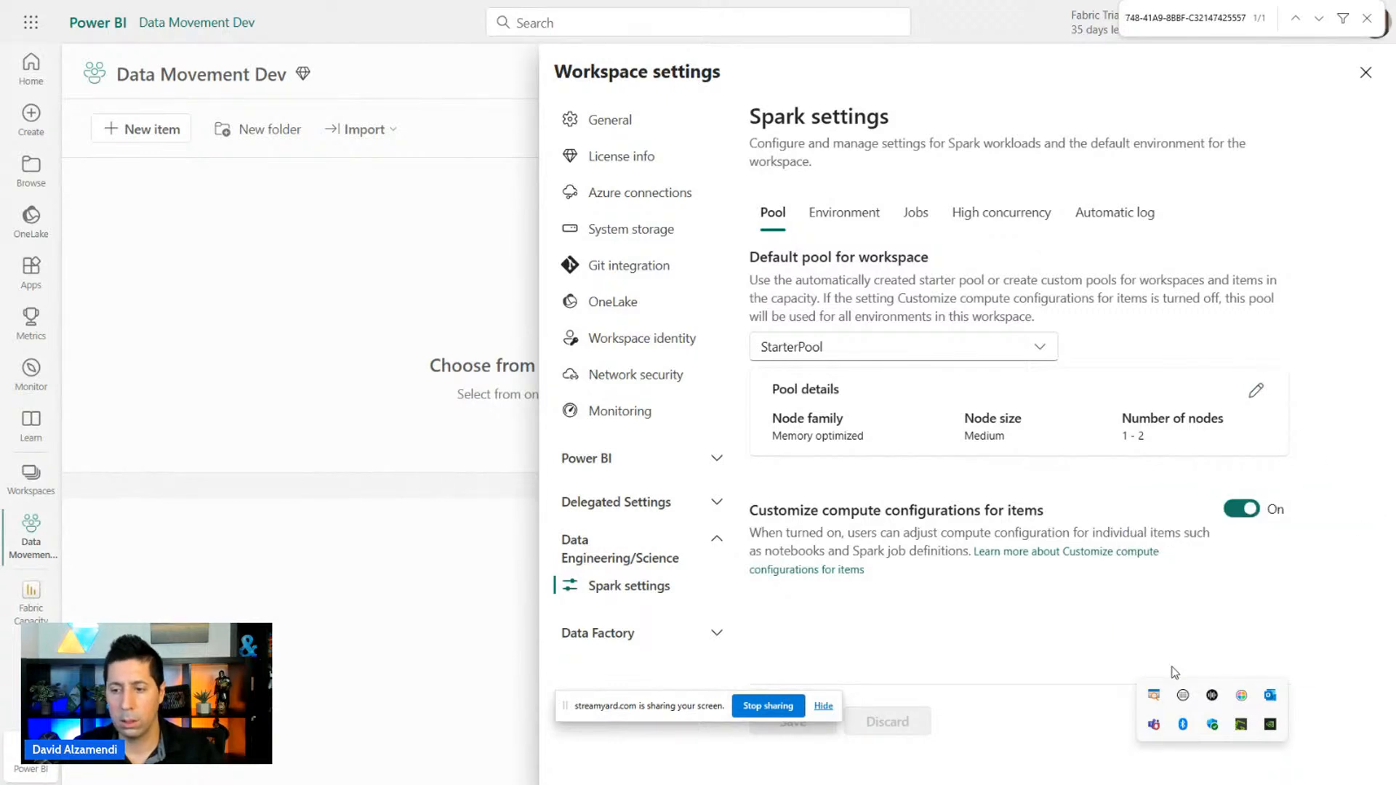
right_click(1154, 735)
left_click(1128, 719)
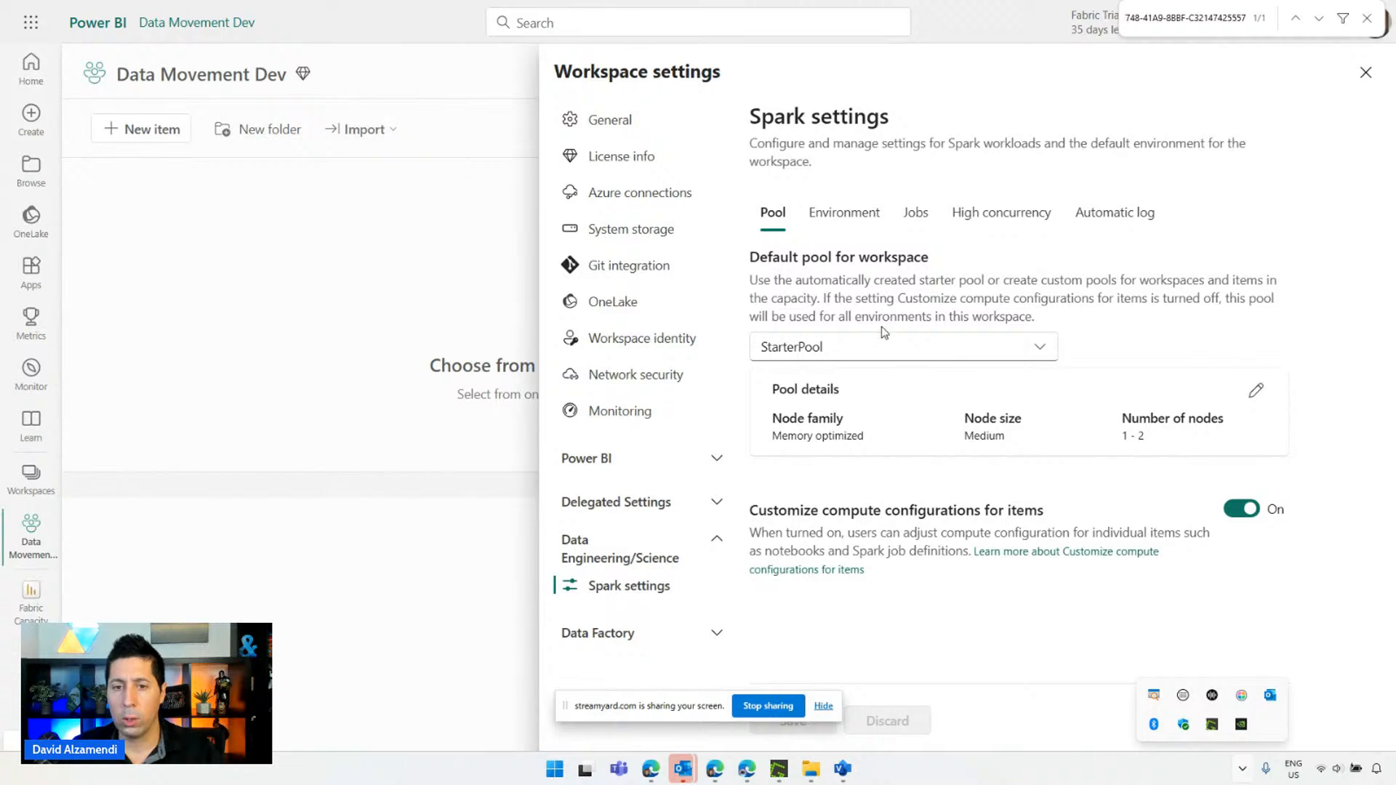
Create a new Spark pool named Small Pool with node size Small as the workspace's default pool.
left_click(851, 342)
left_click(811, 477)
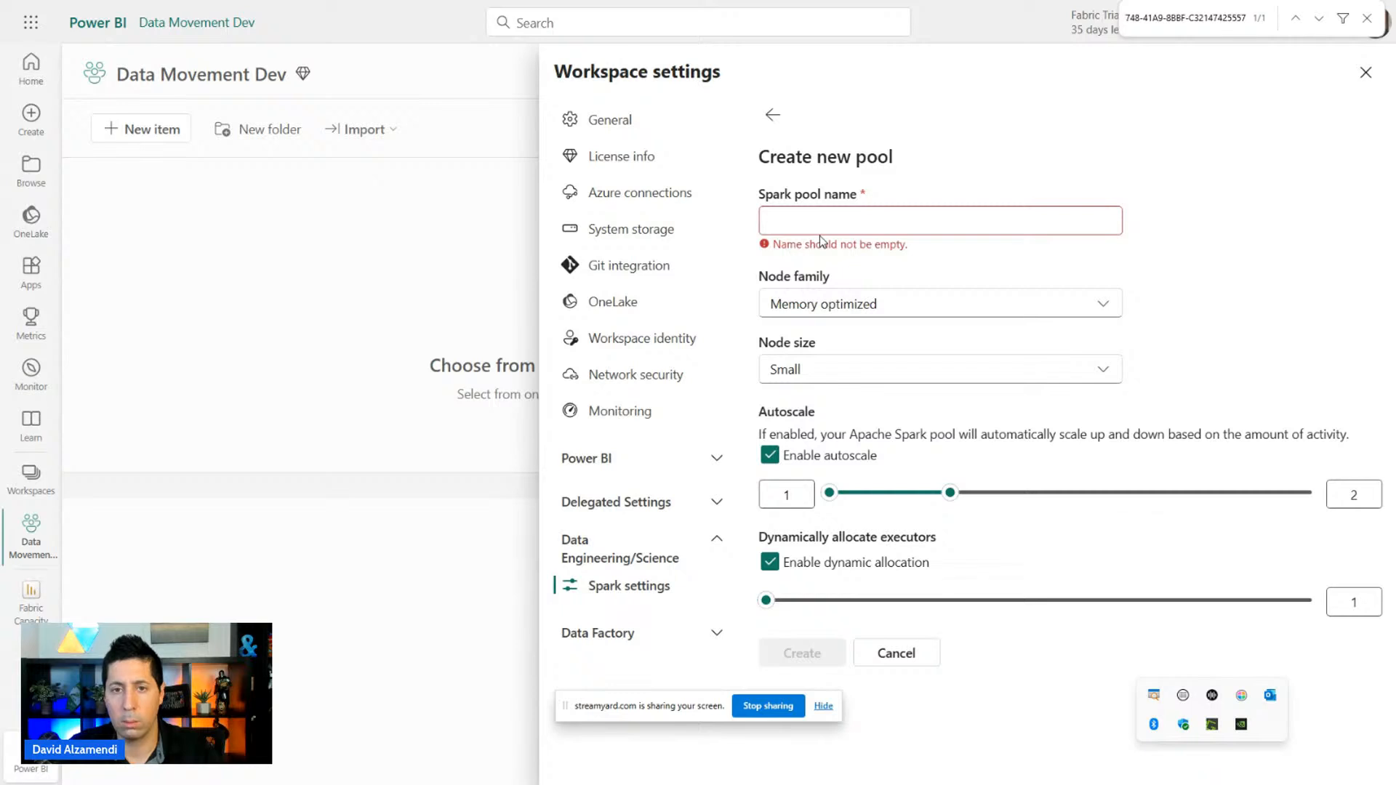
left_click(836, 215)
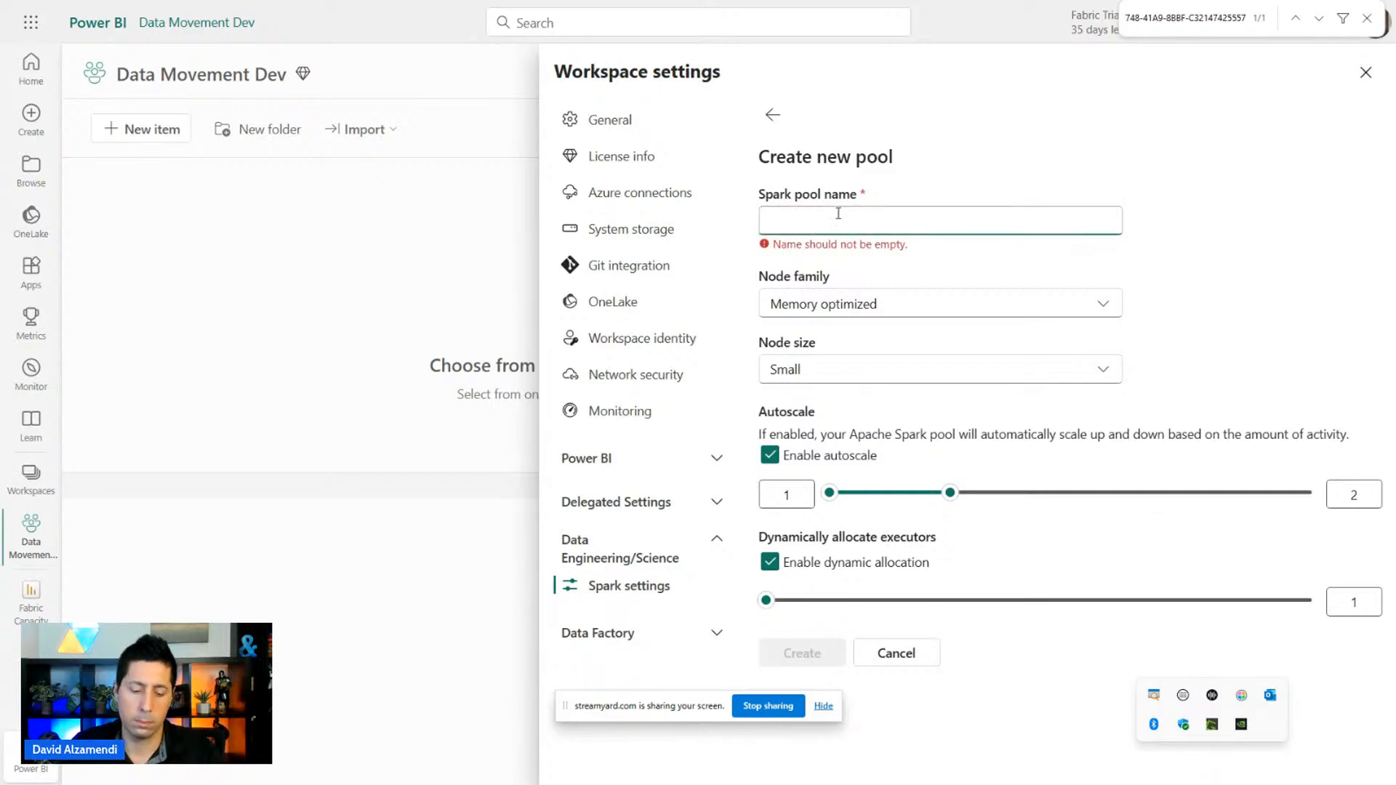
type("Small P")
key("BackSpace")
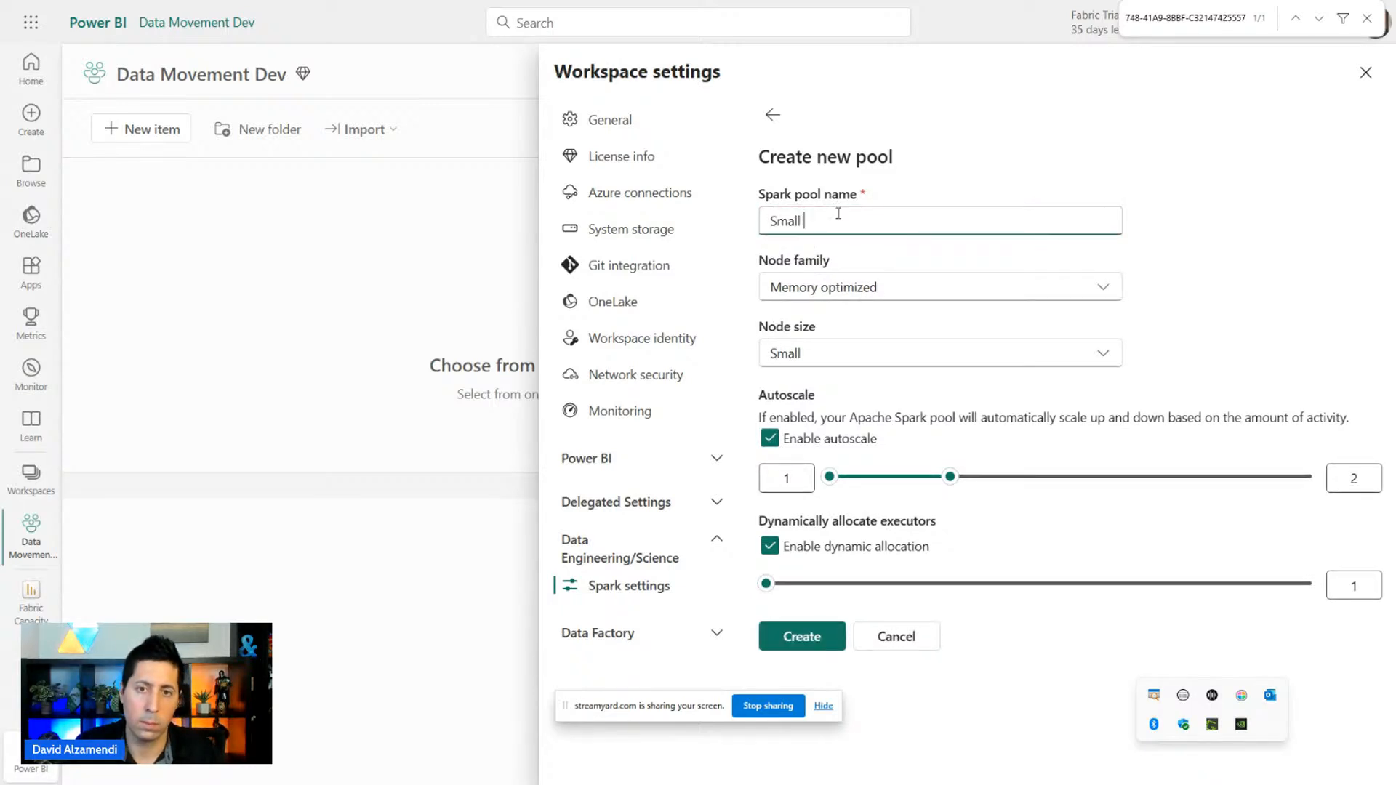
type("Pool")
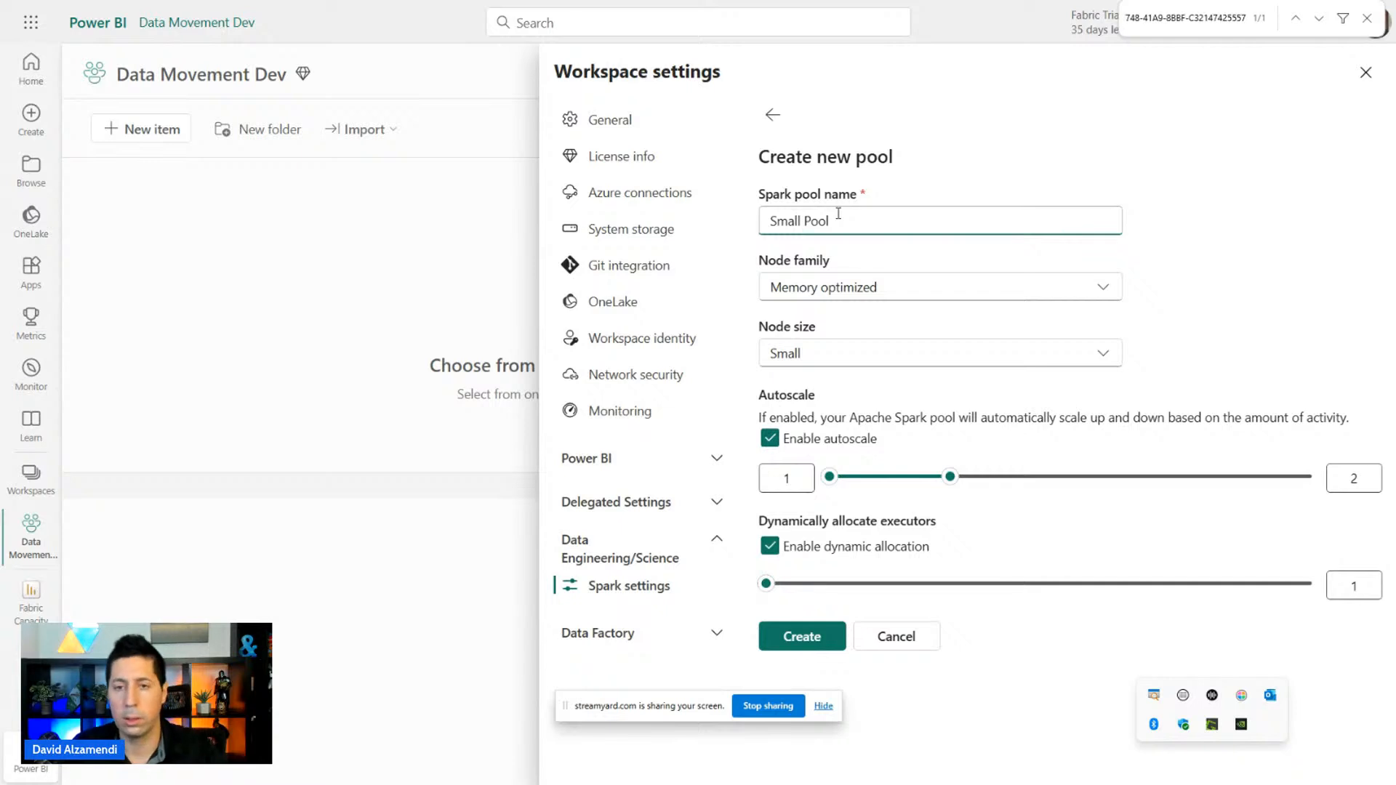
left_click(802, 355)
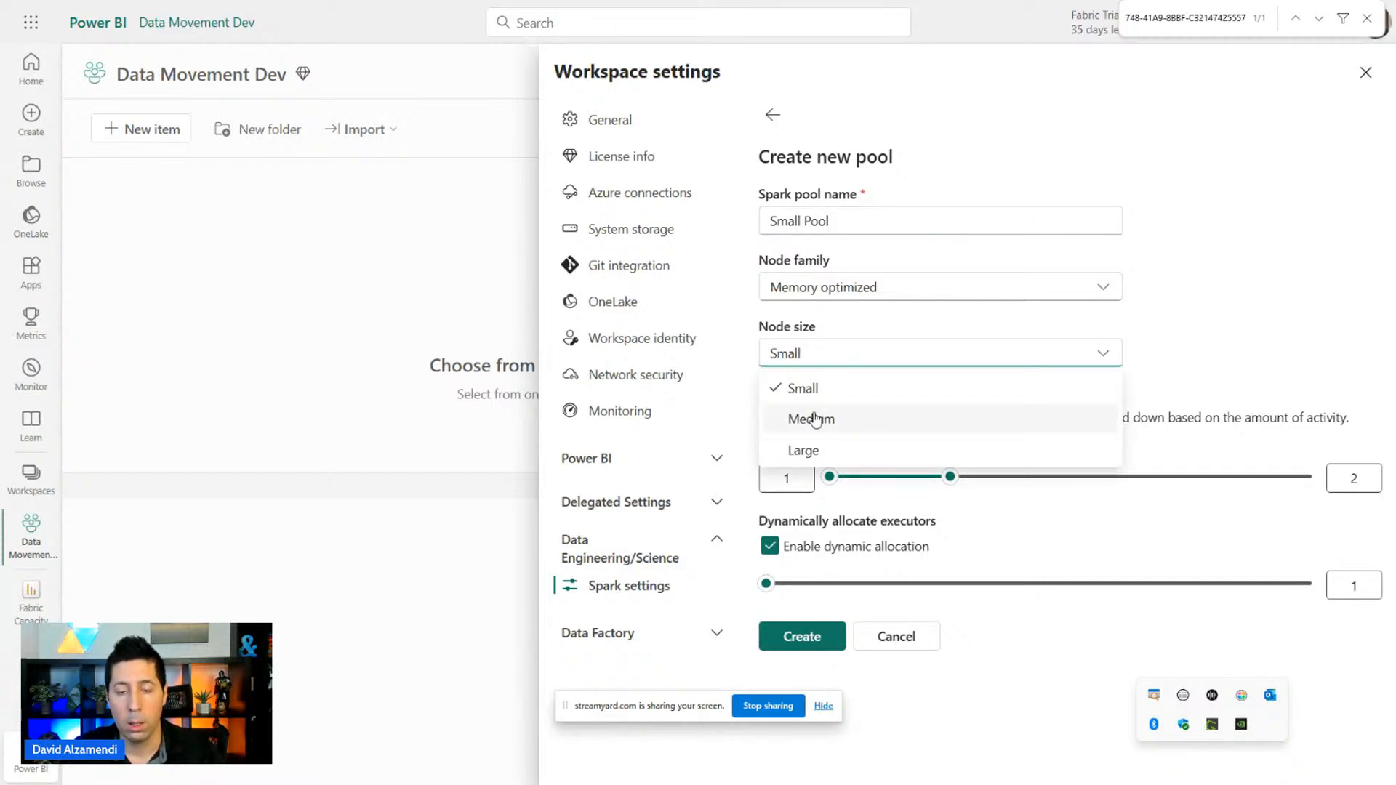
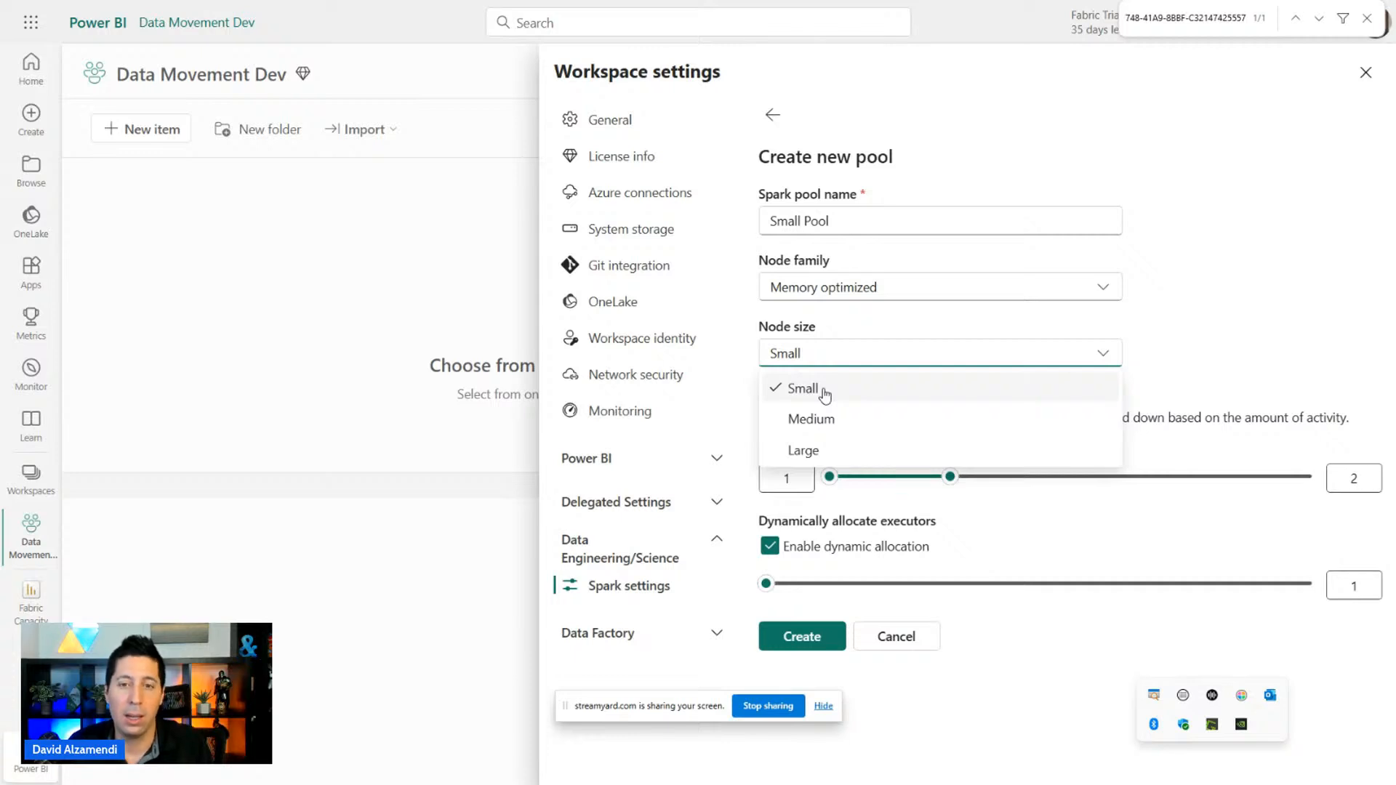
left_click(824, 391)
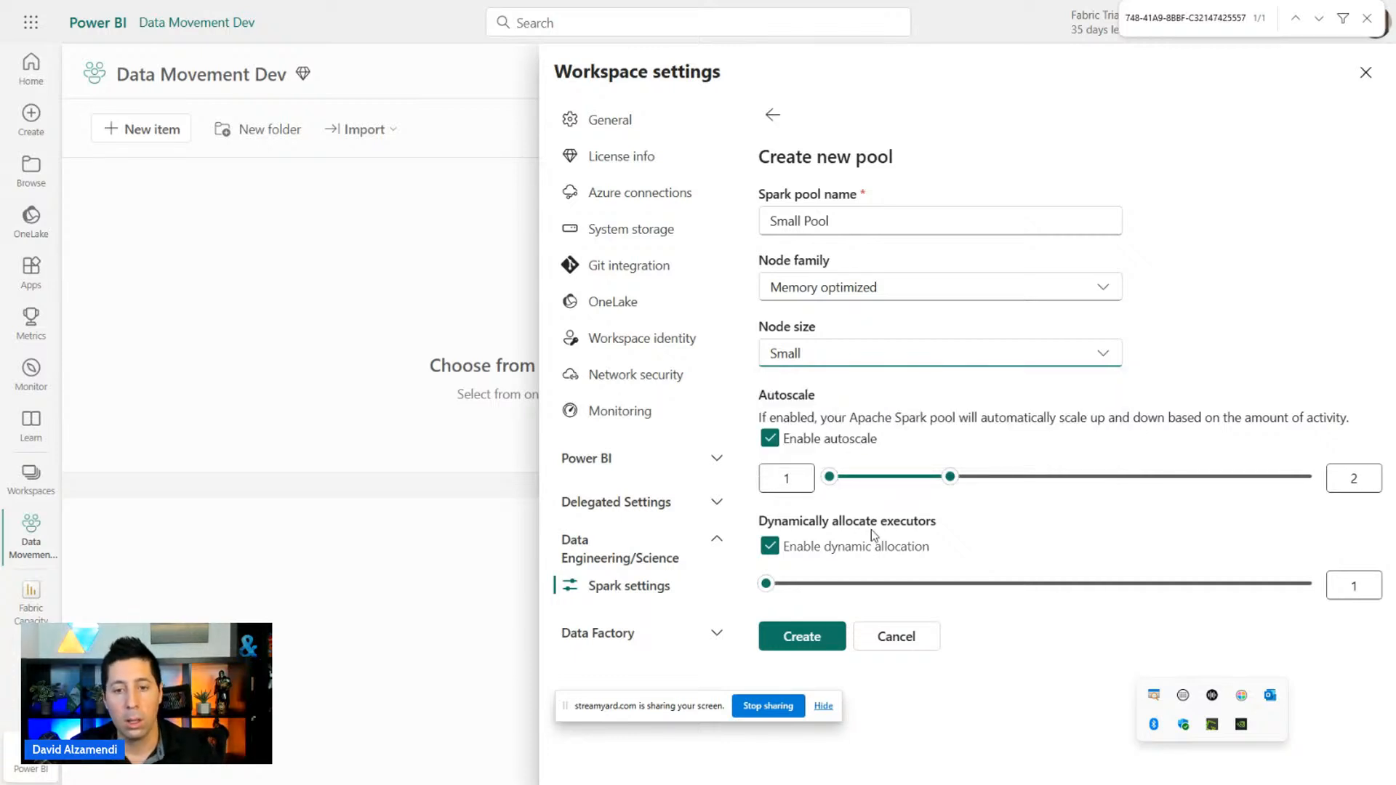
left_click(800, 638)
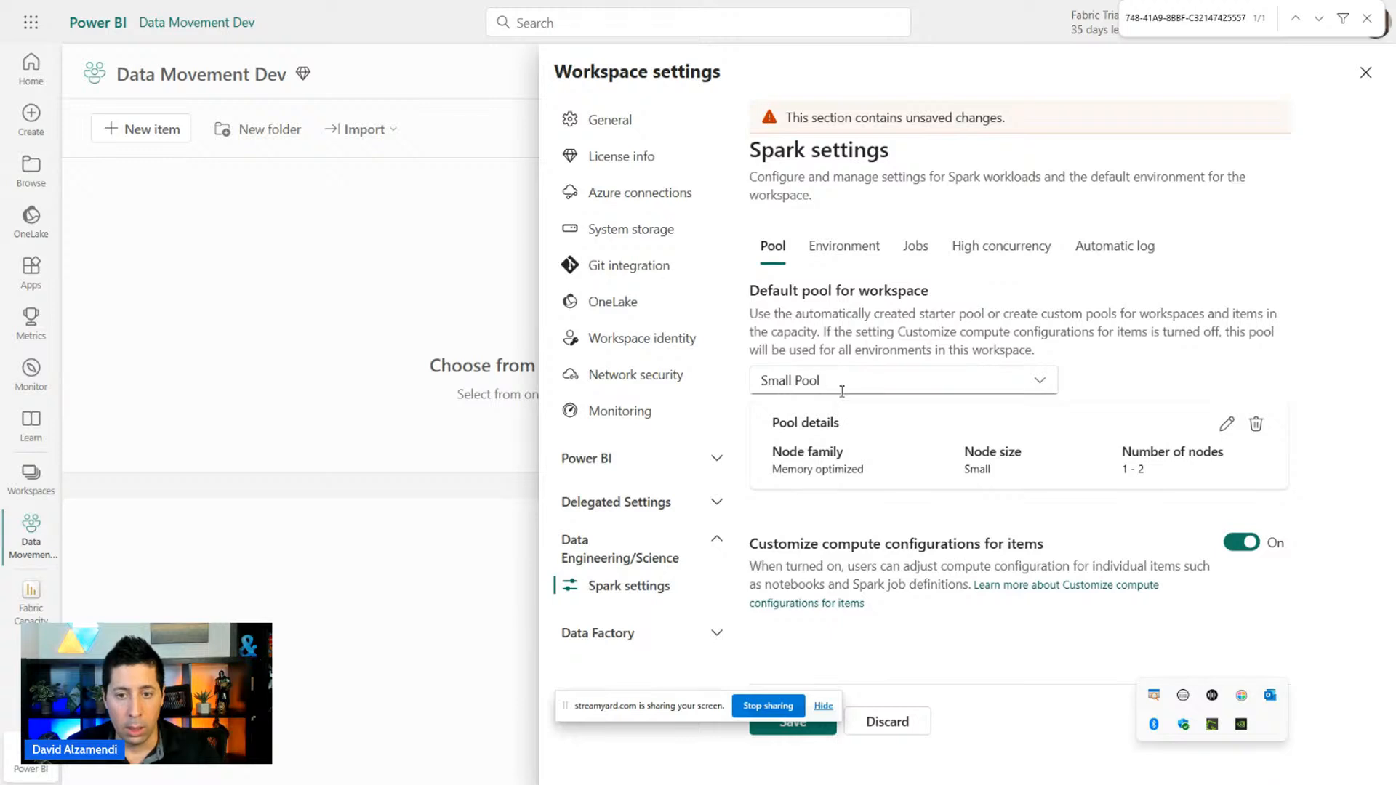
Turn on high concurrency for pipelines running multiple notebooks in the Spark settings.
left_click(989, 252)
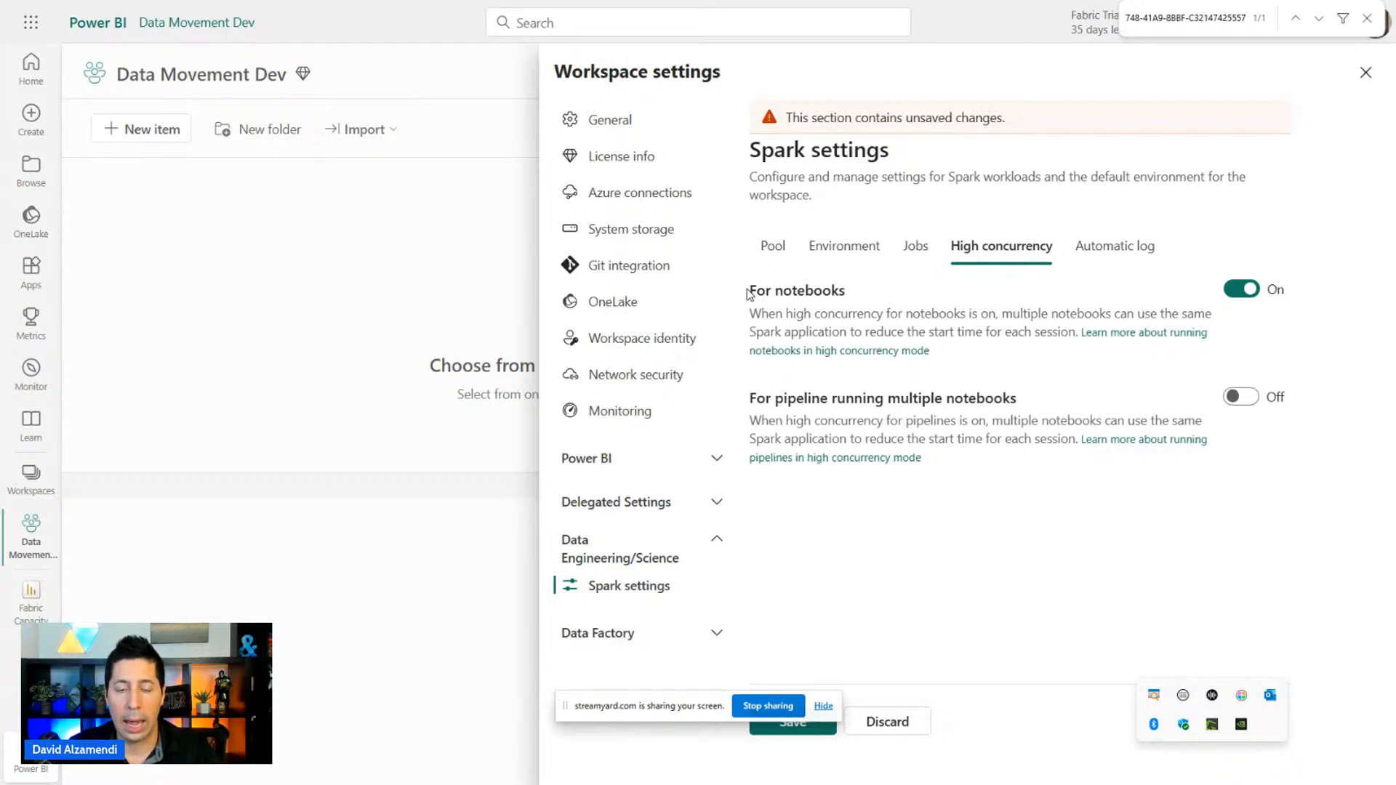
left_click_drag(749, 290, 1209, 353)
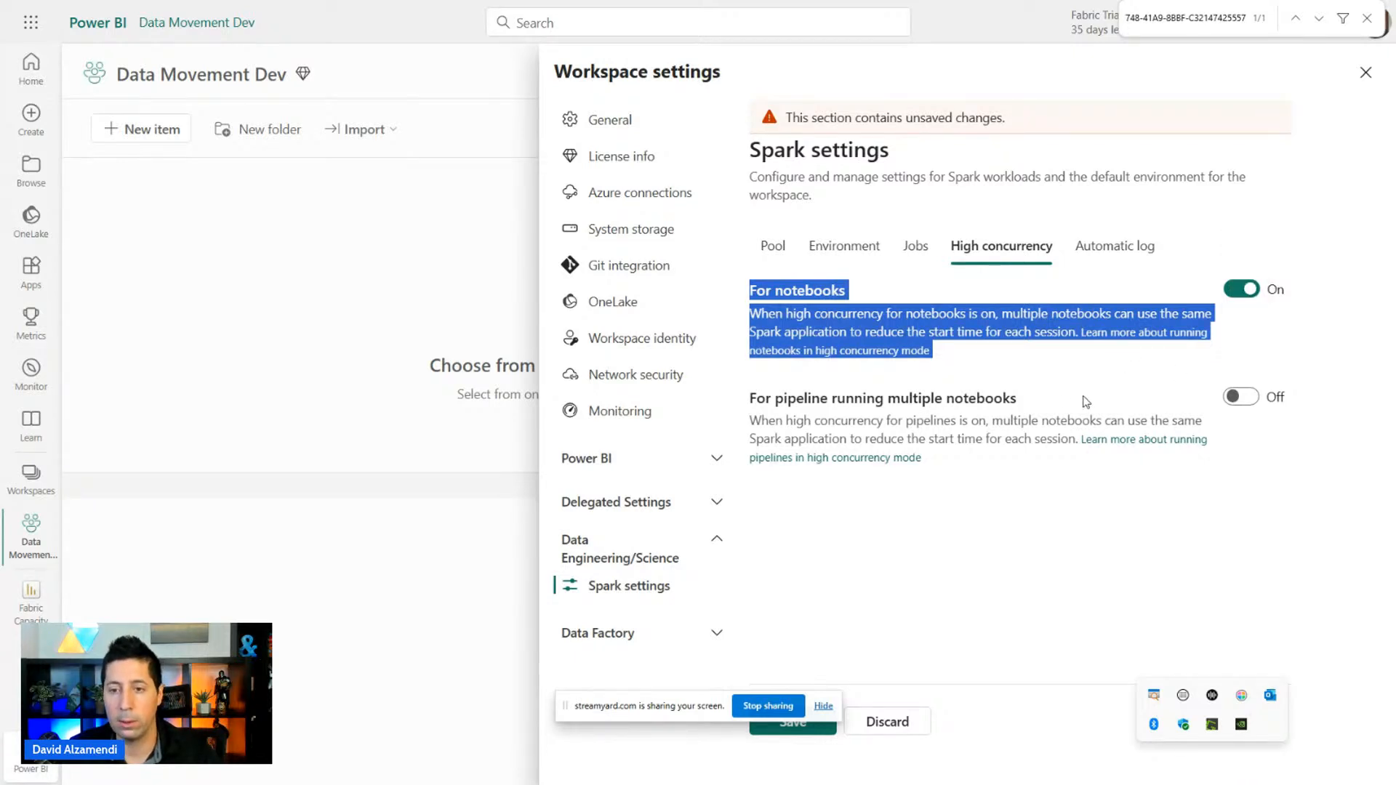
left_click(760, 401)
left_click_drag(760, 401, 954, 399)
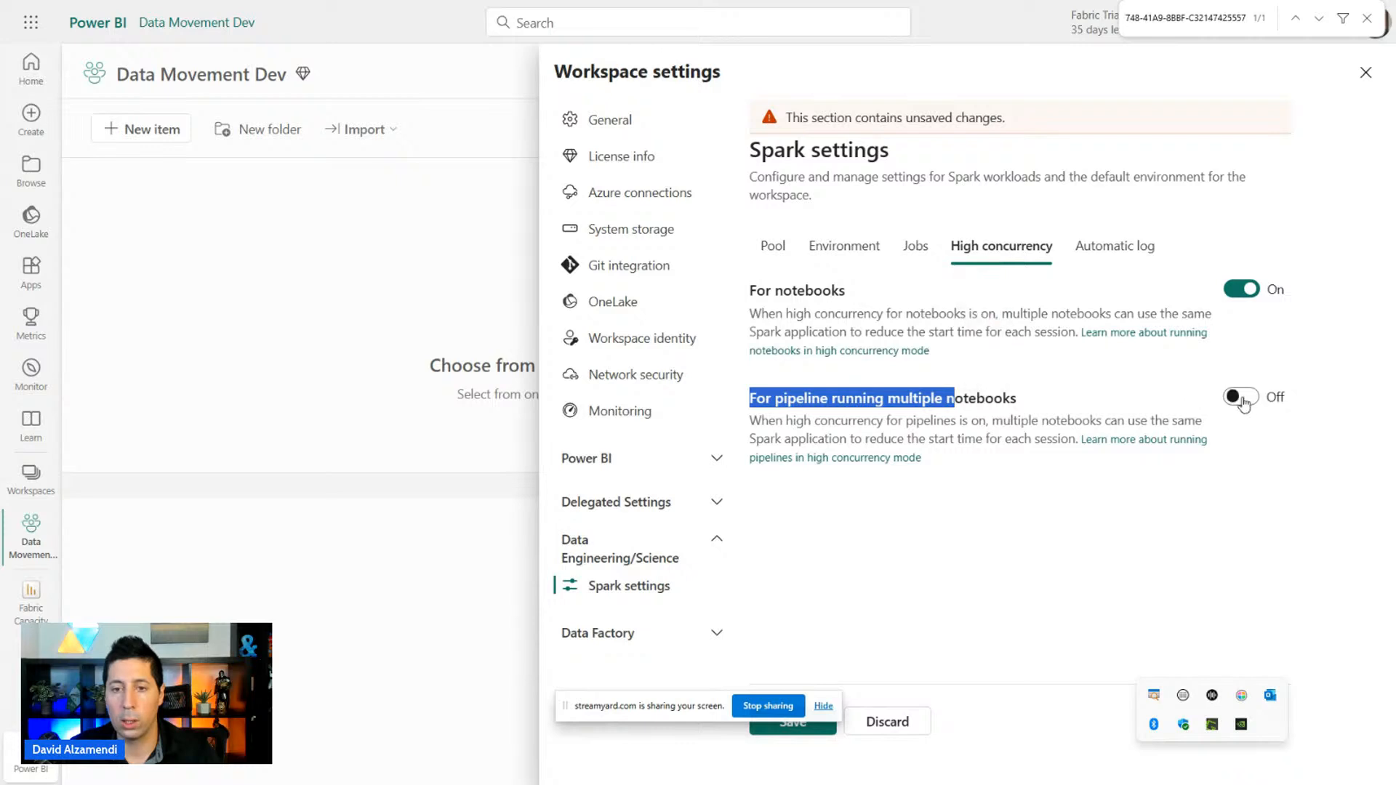
left_click(1244, 397)
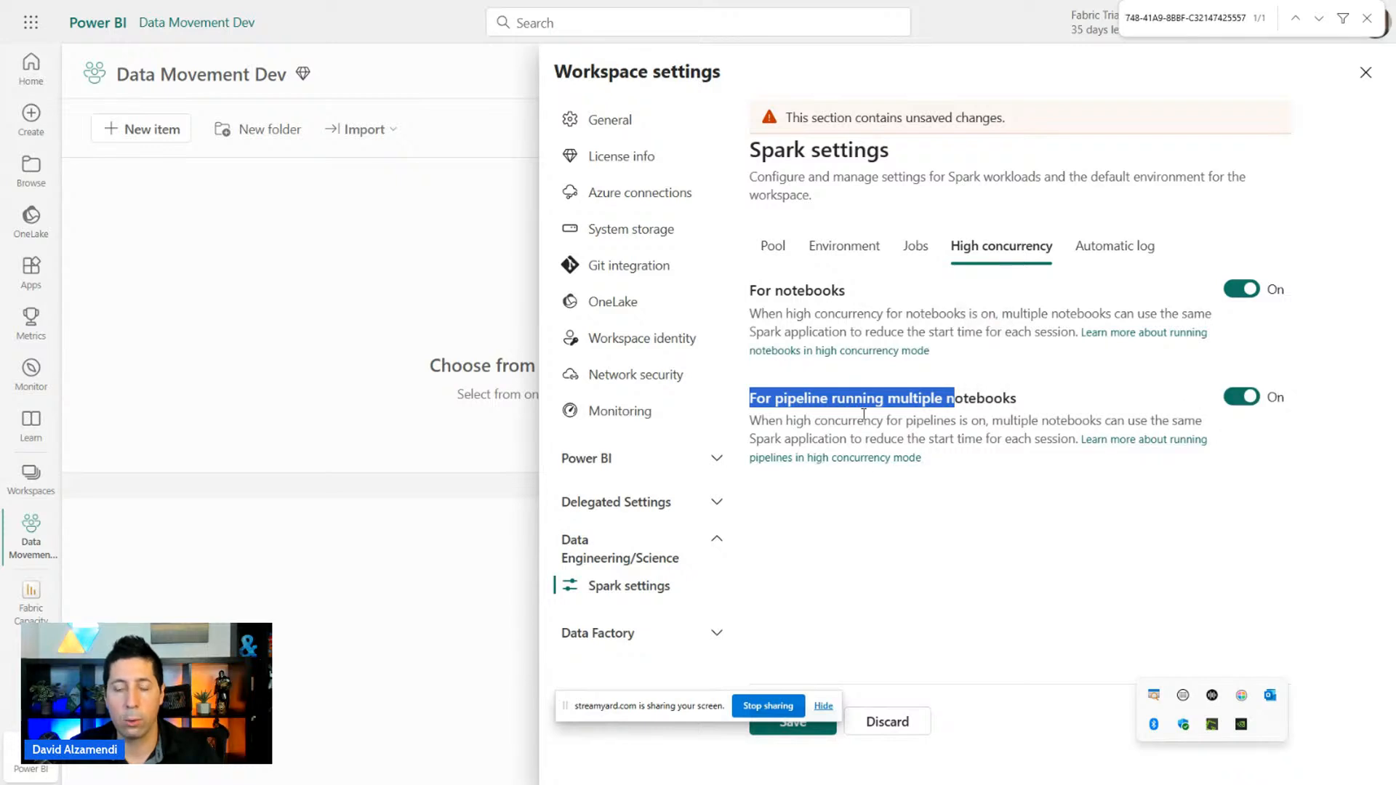
Save the Spark settings, and view the Workspace identity page before closing the workspace settings.
left_click(784, 258)
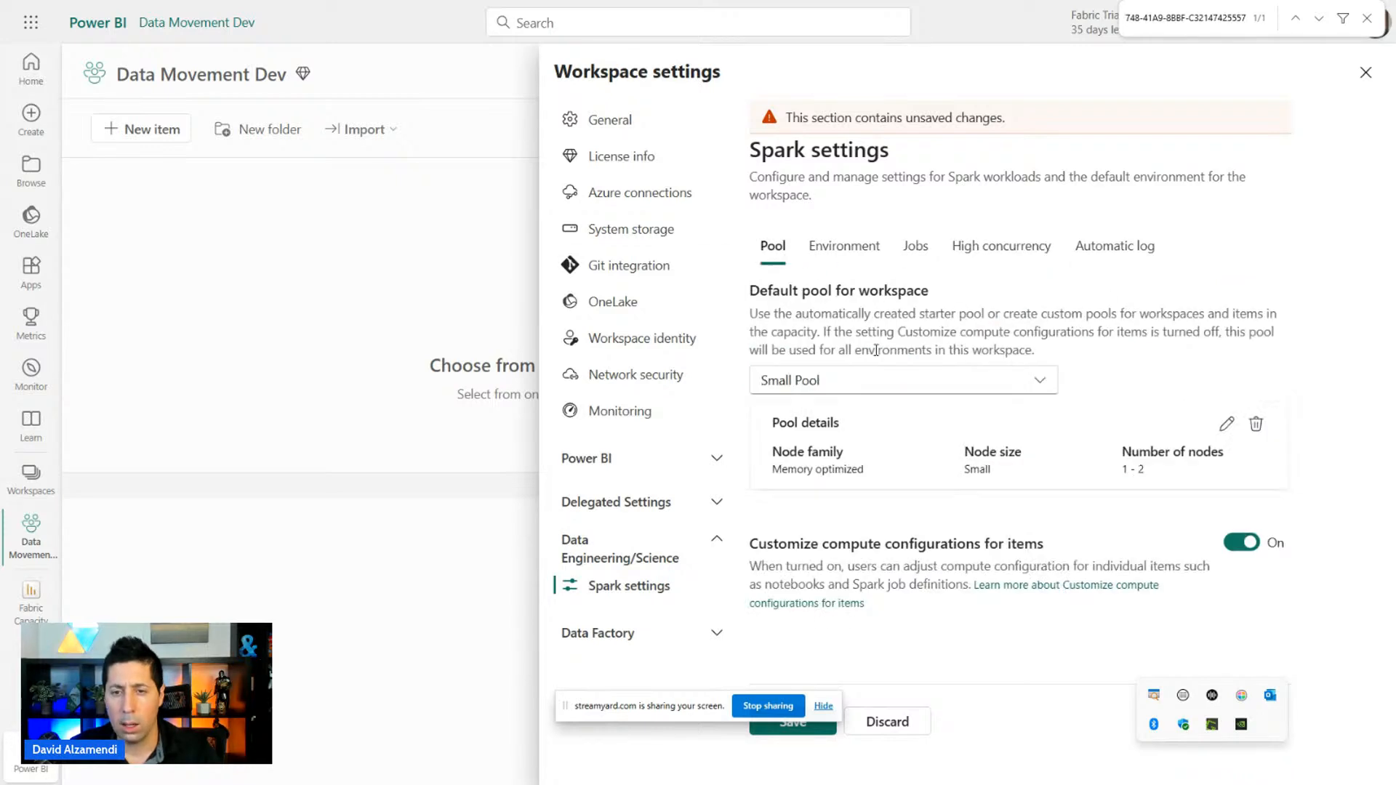
left_click(821, 706)
left_click(807, 724)
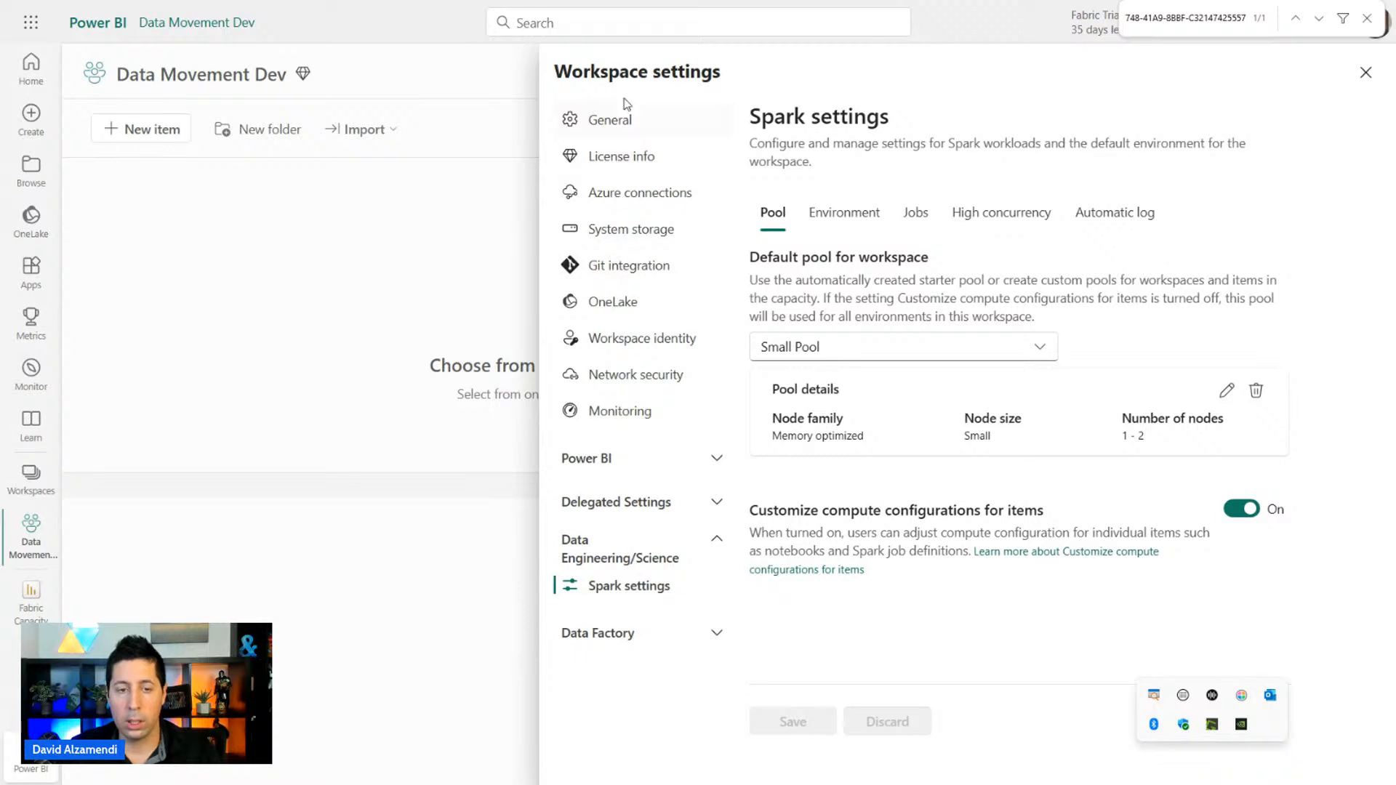
left_click(633, 342)
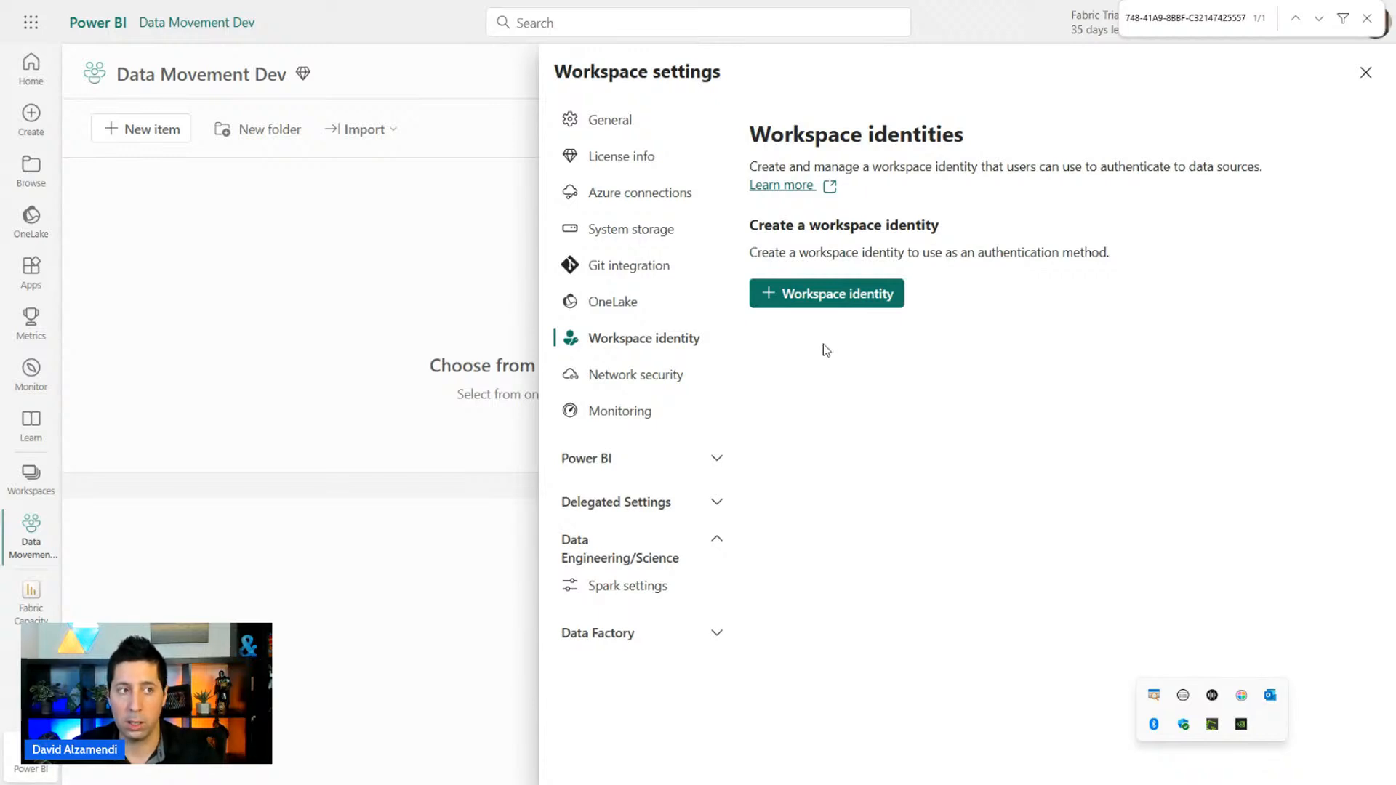
left_click(292, 339)
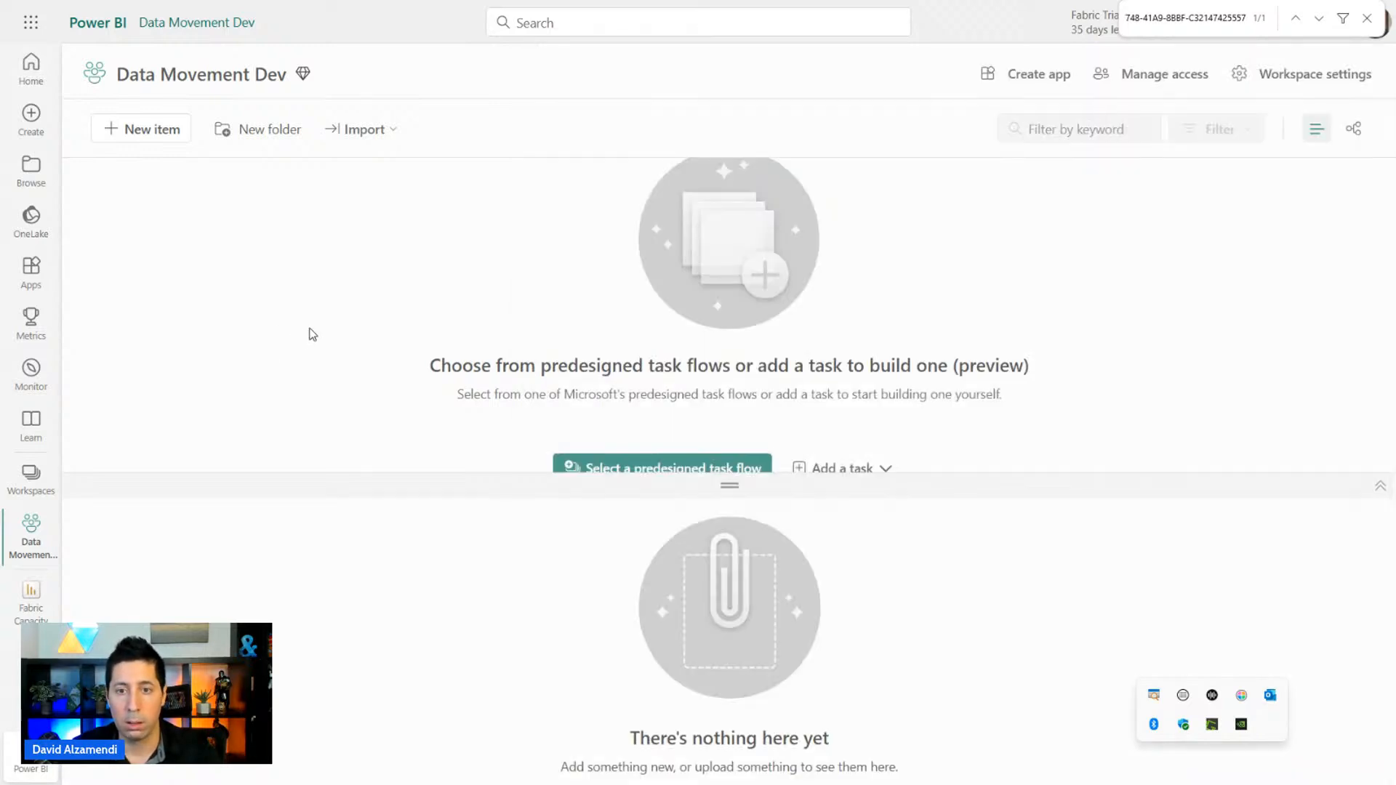
Create a lakehouse named lh_warehouse in the Data Warehouse Dev workspace.
left_click(29, 479)
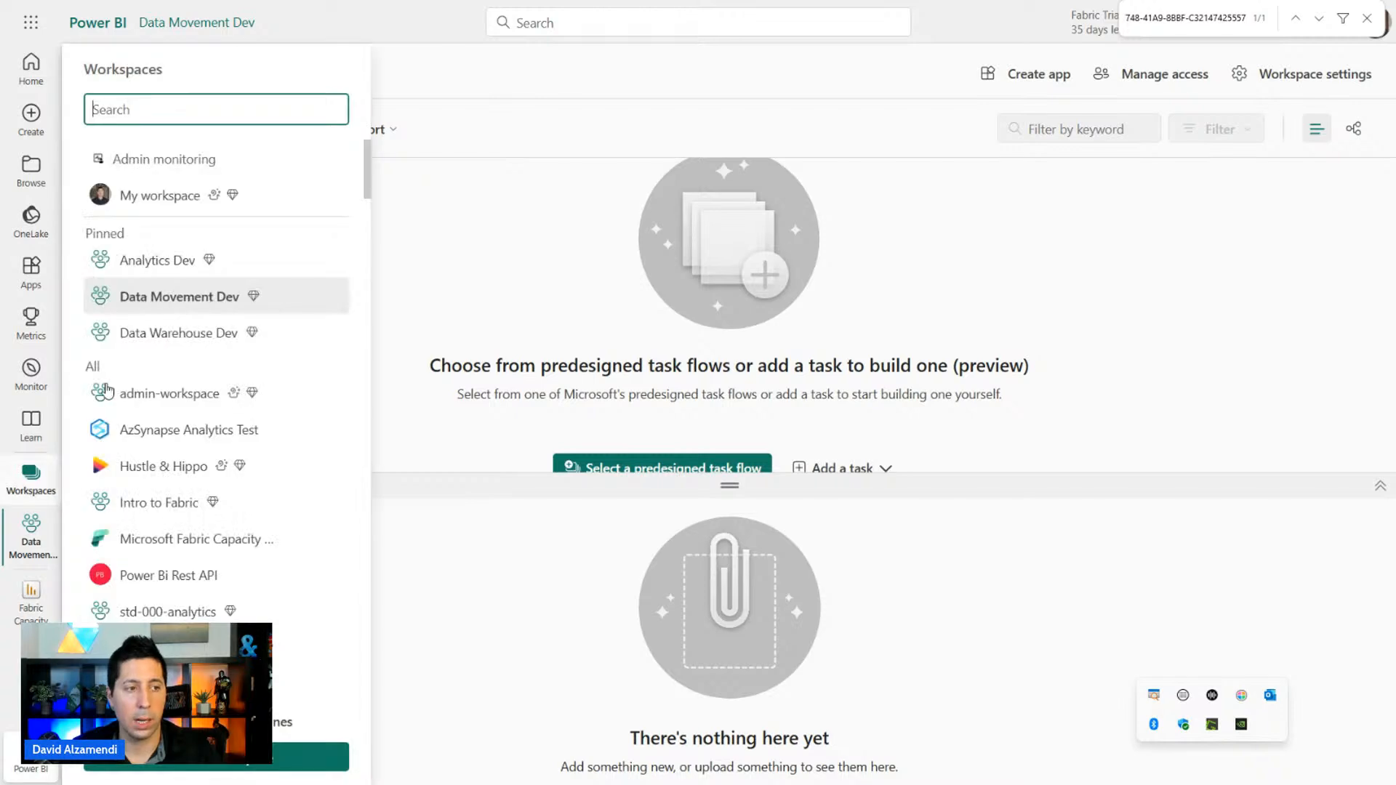
left_click(172, 335)
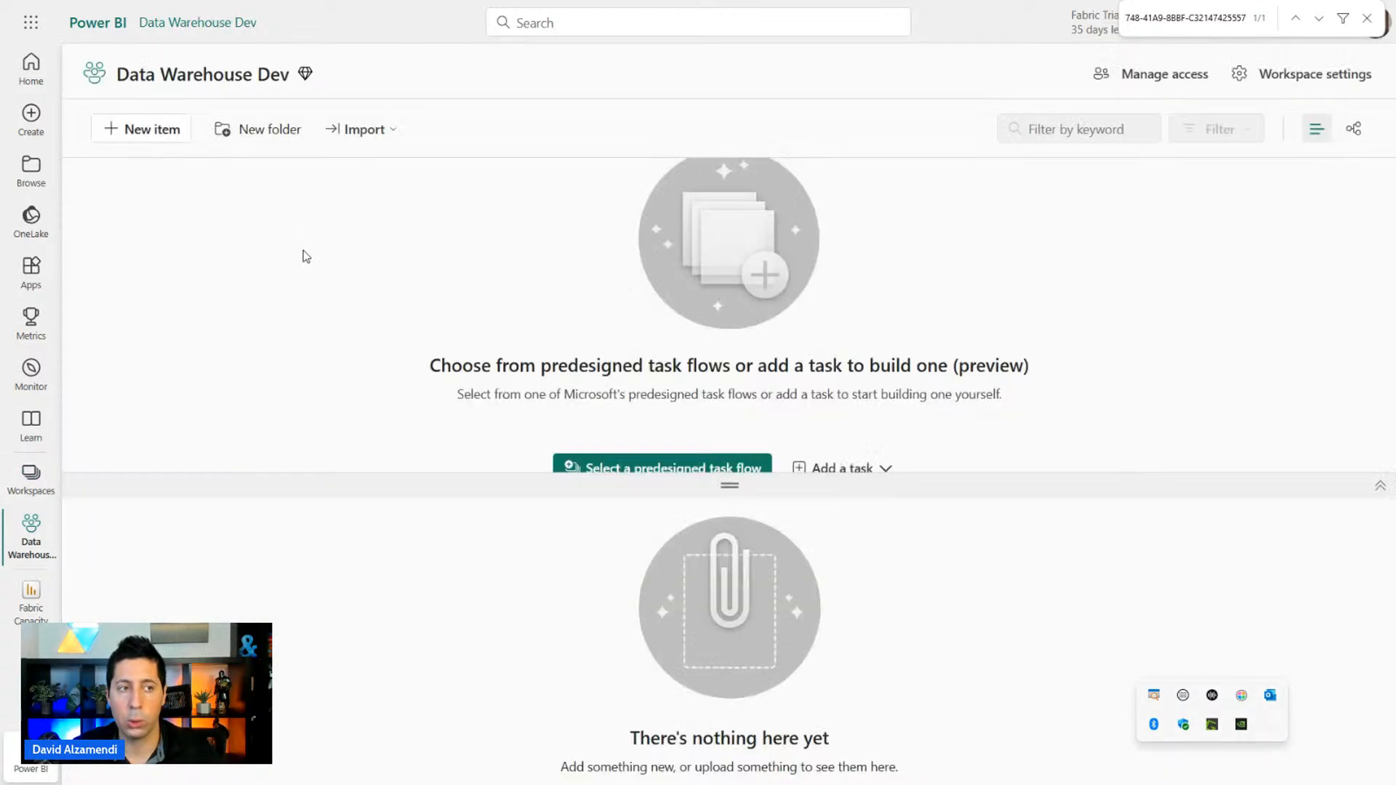
left_click(167, 136)
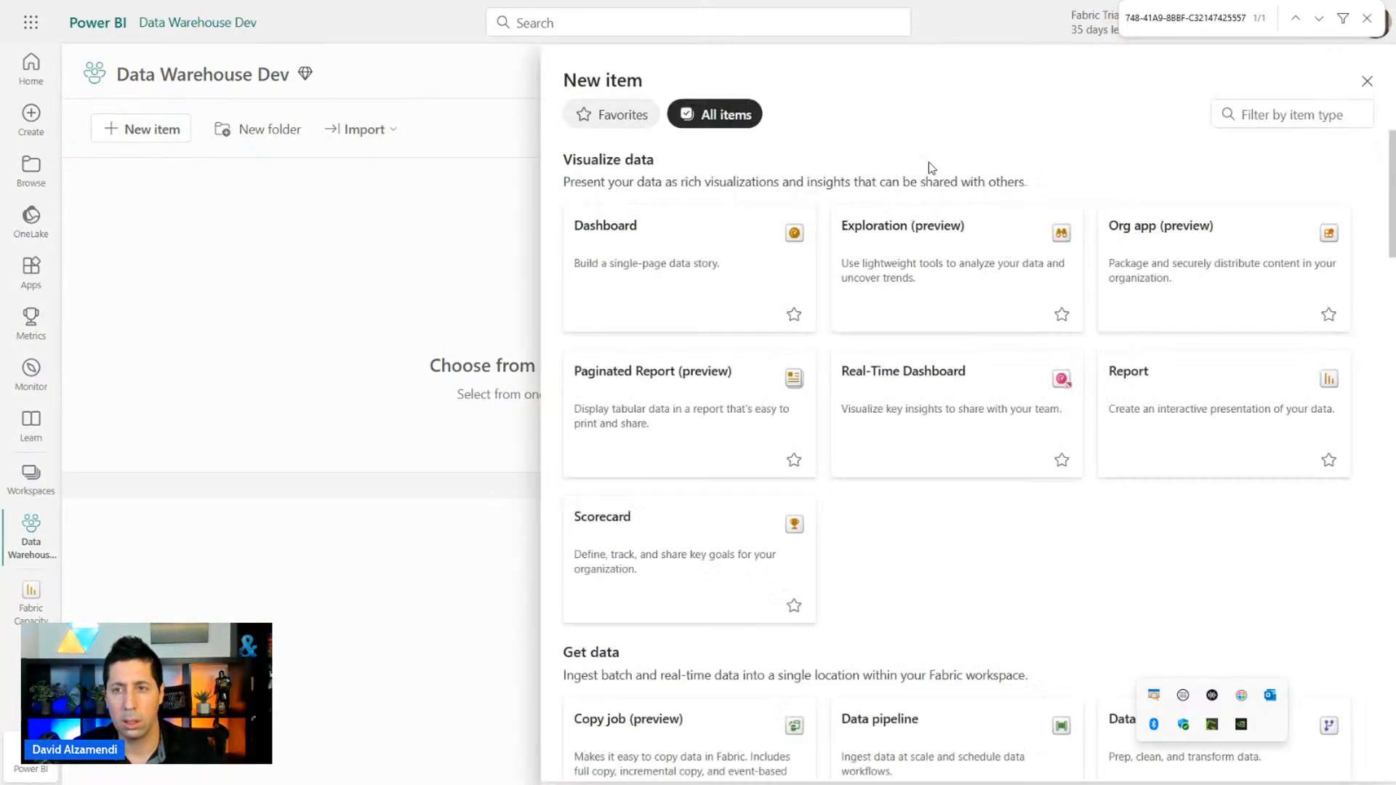
left_click(1264, 113)
type("lakeh")
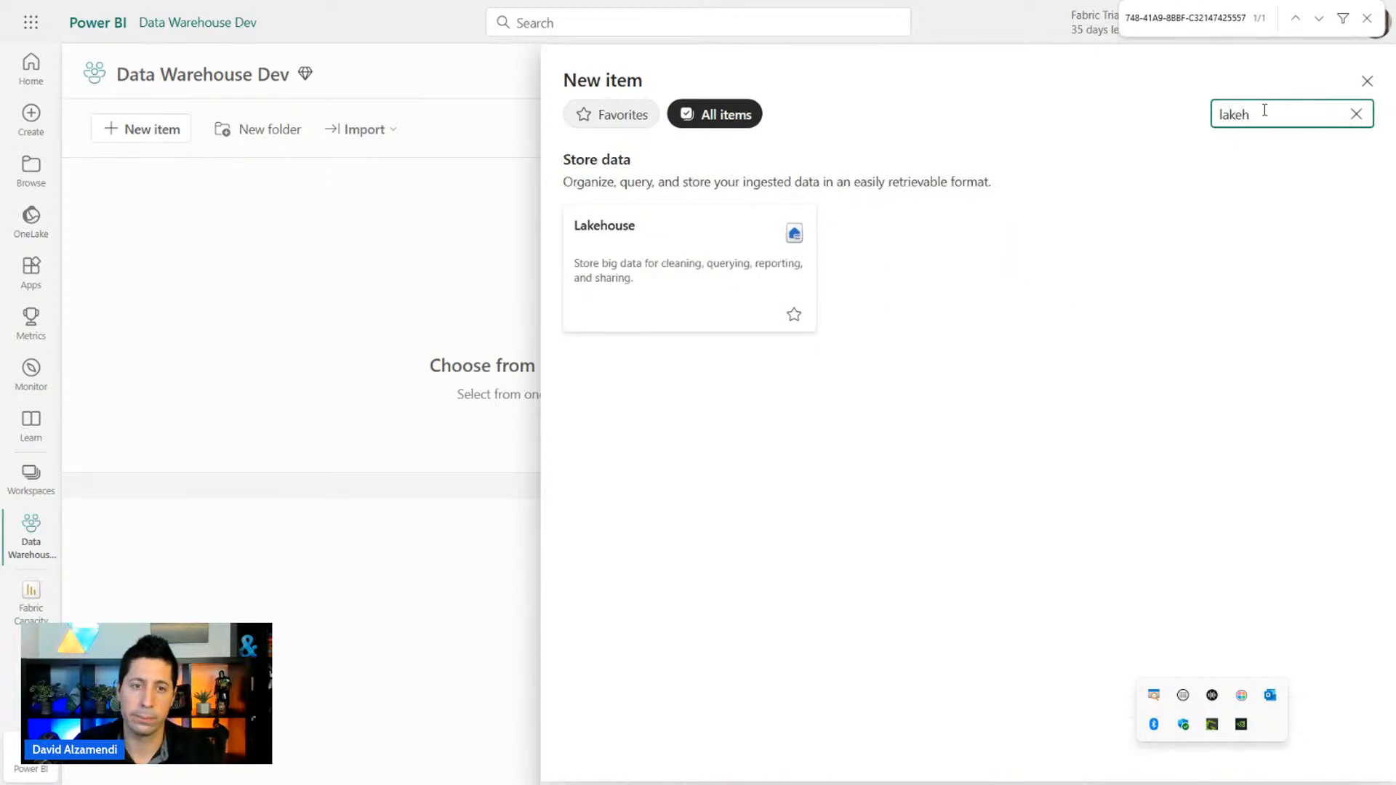
left_click(661, 266)
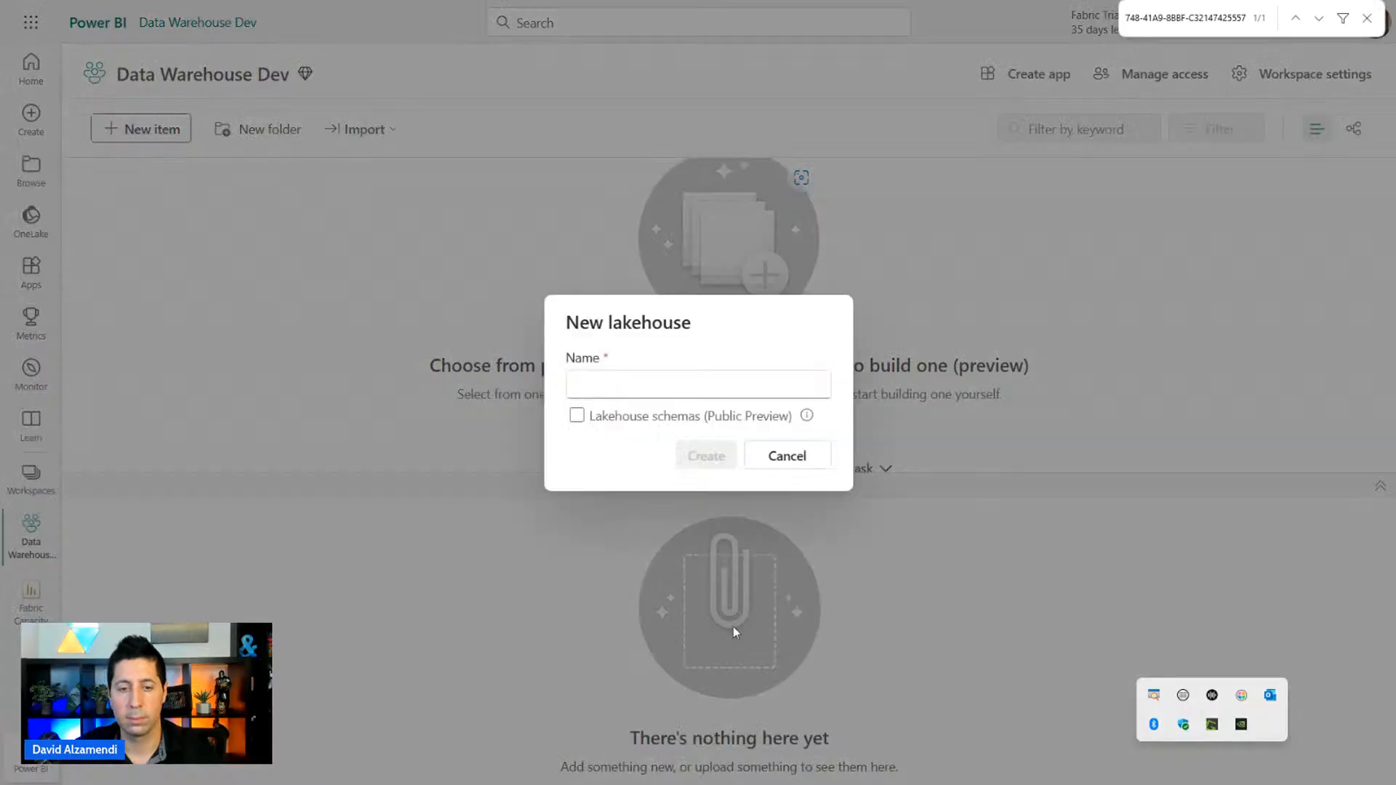
type("lh")
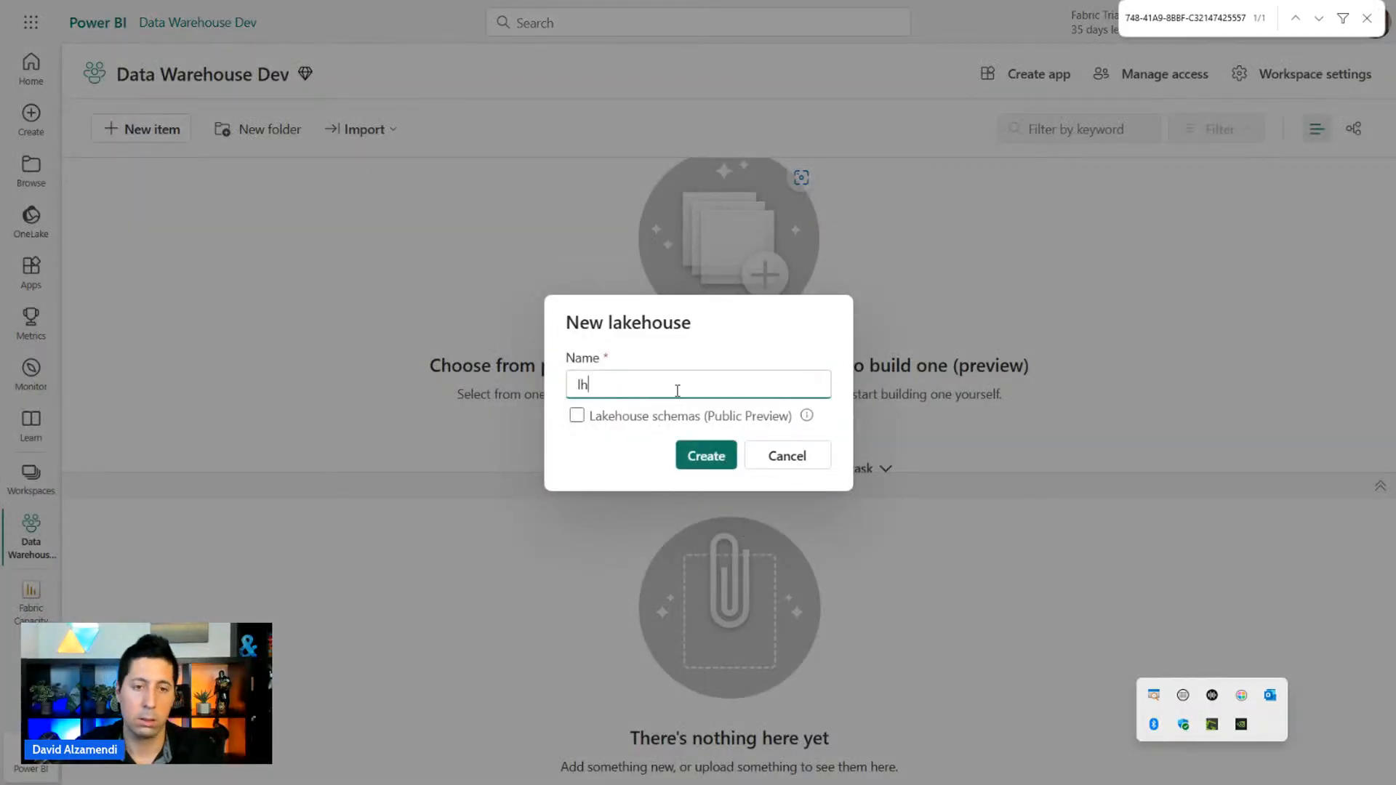
type("_warehouse")
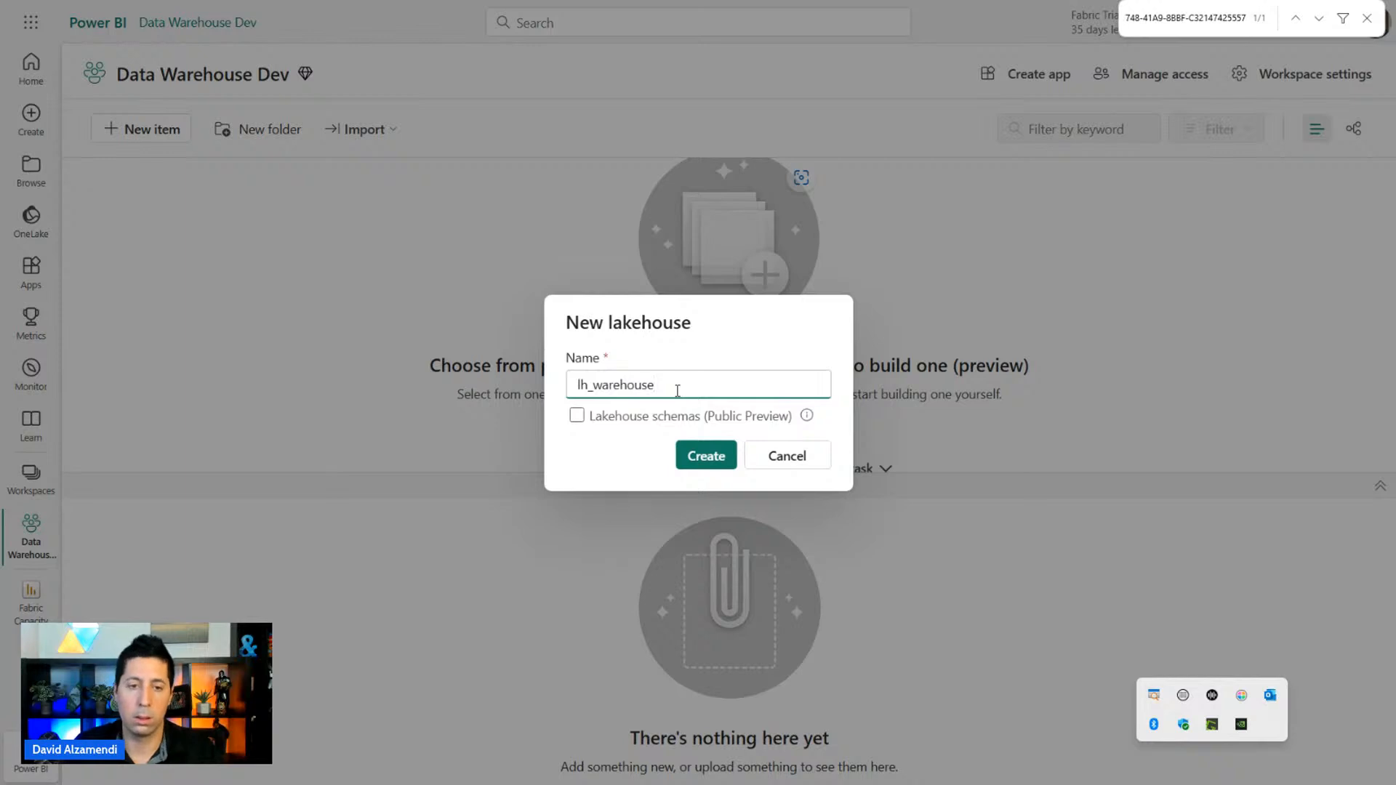
left_click(706, 455)
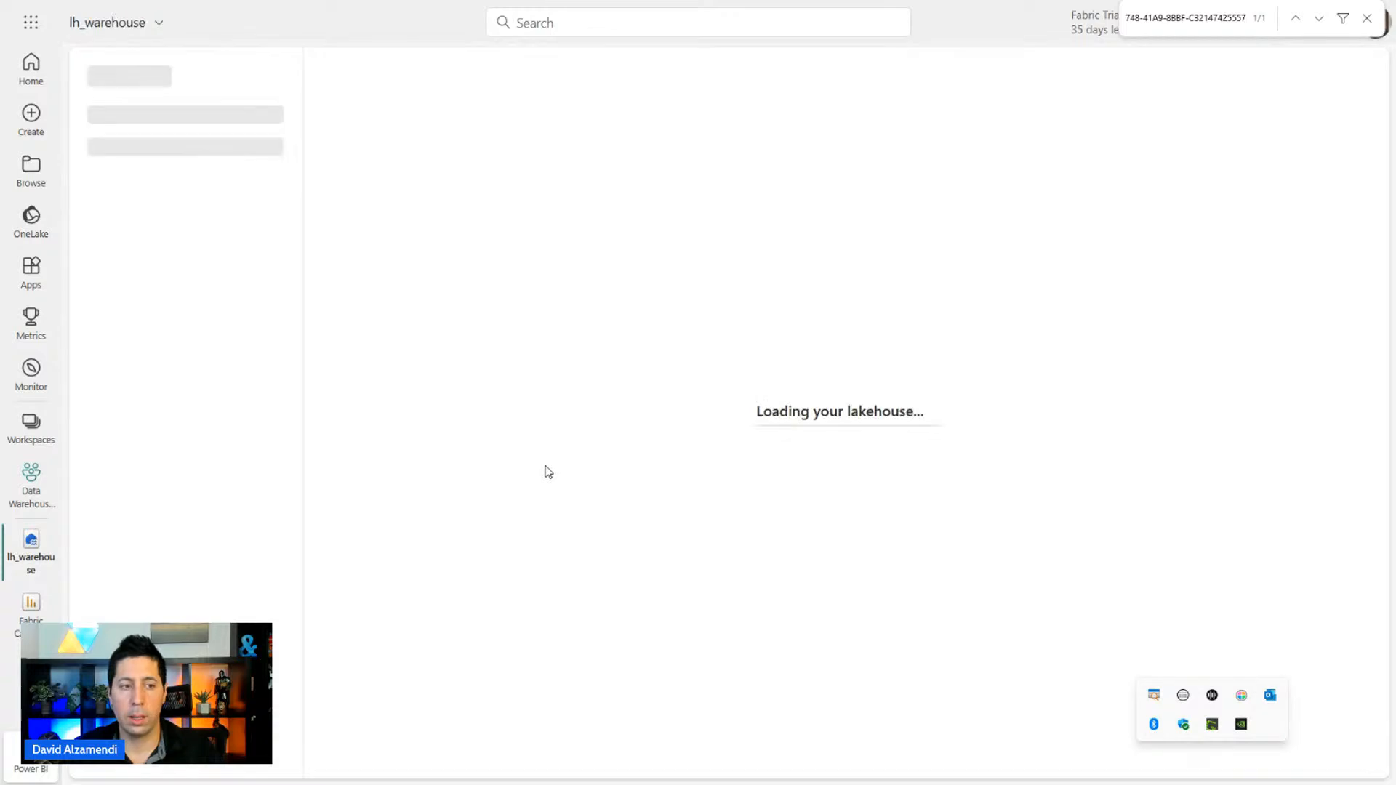
Return to the Data Warehouse Dev workspace, enlarge its item list and widen the Owner column to read the item owners.
left_click(43, 498)
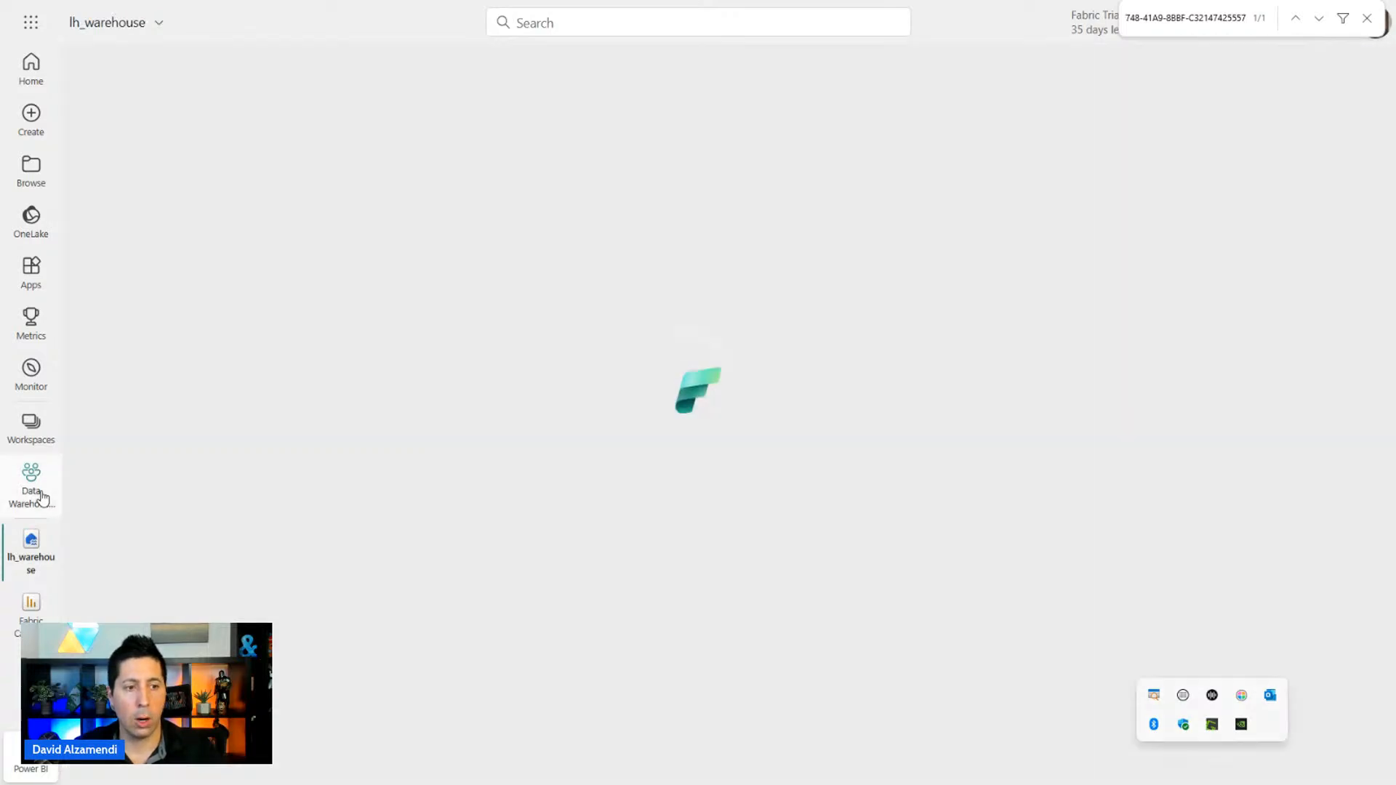
left_click_drag(535, 481, 729, 323)
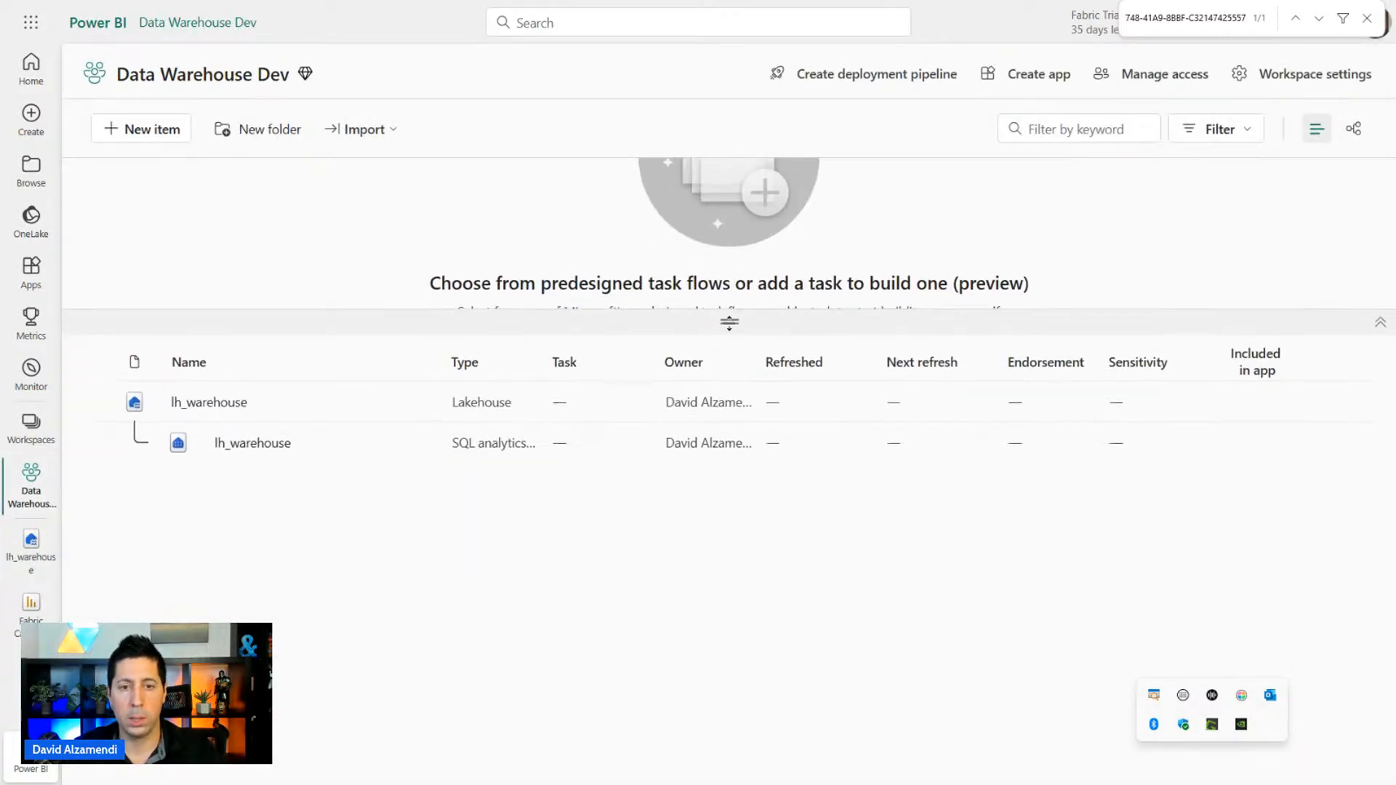
left_click_drag(762, 367, 848, 371)
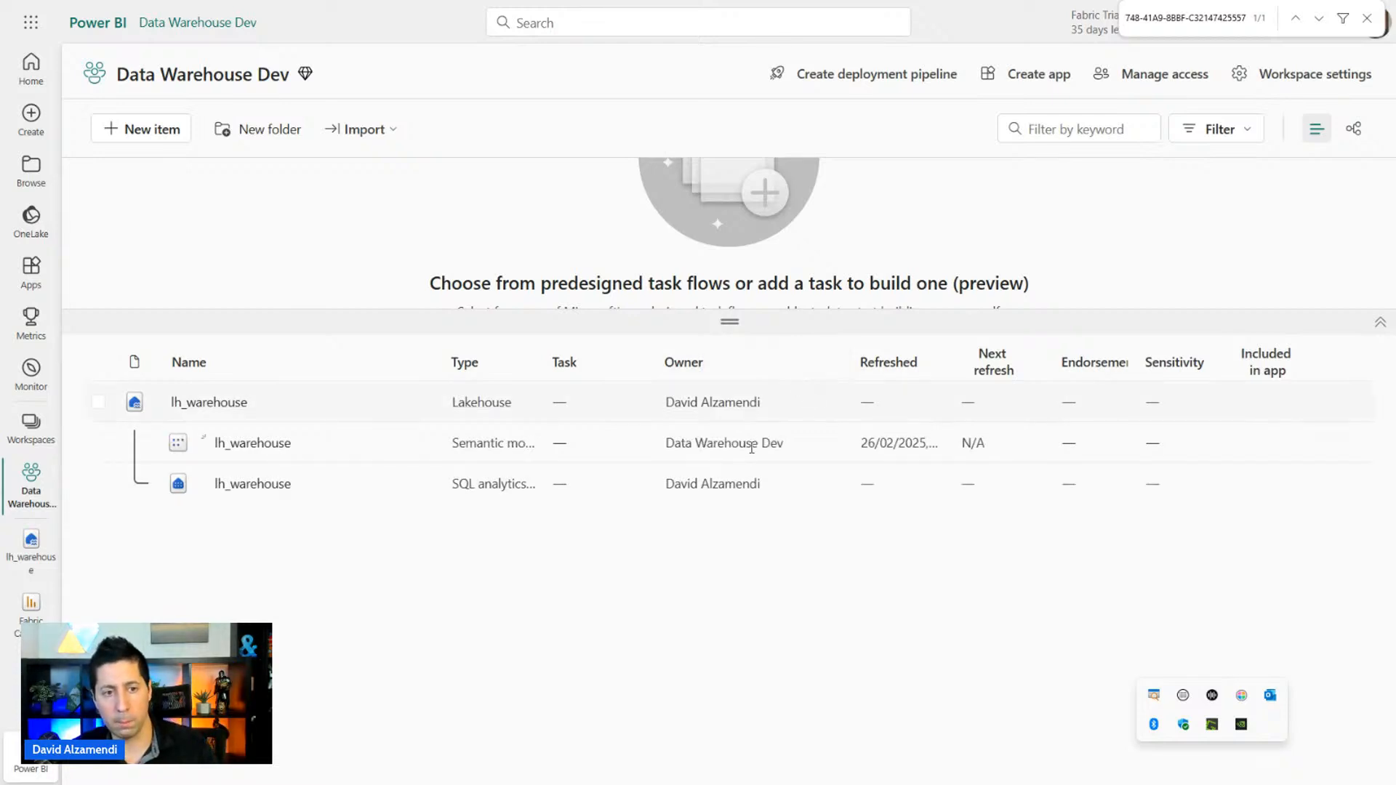
Reload the Data Warehouse Dev item list, open the lh_warehouse lakehouse, and return to the workspace.
key("F5")
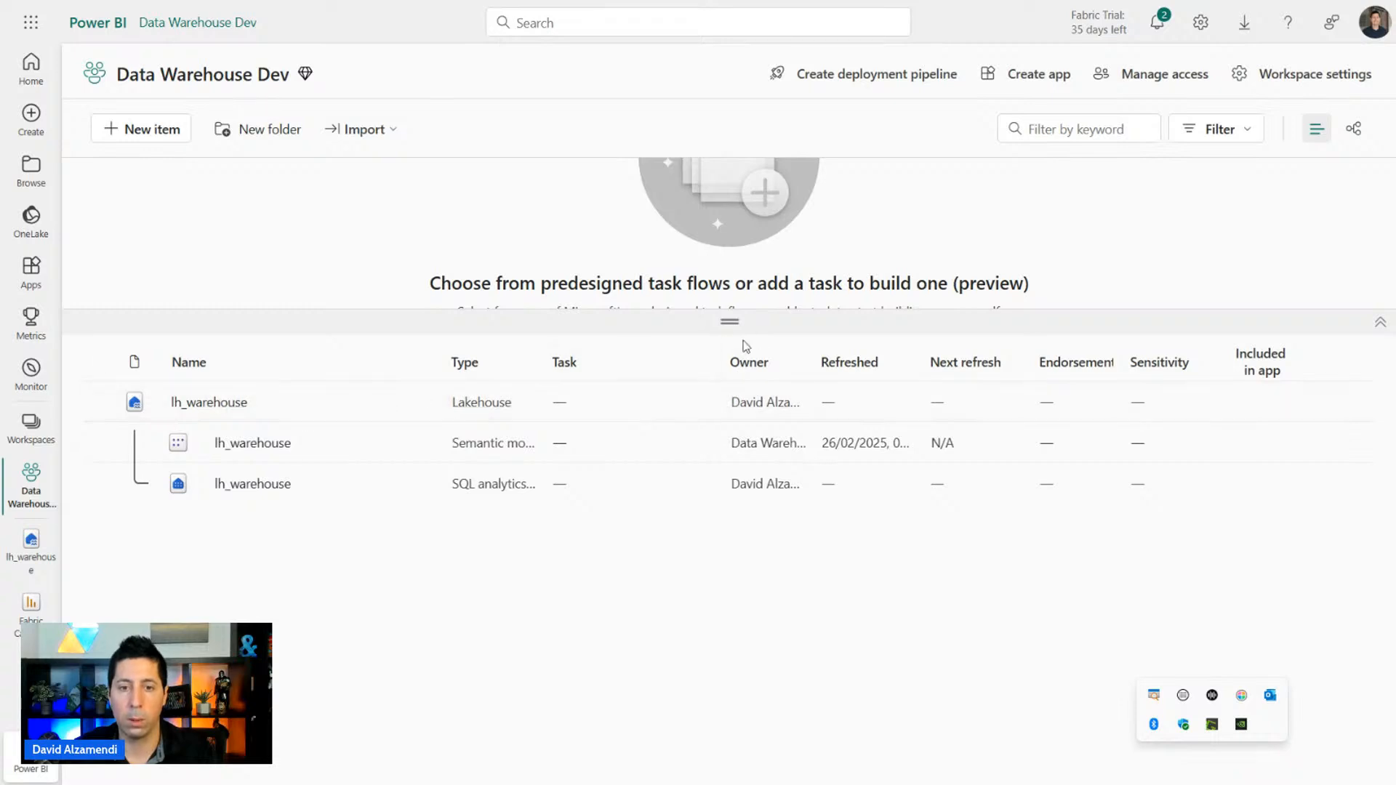
left_click(208, 404)
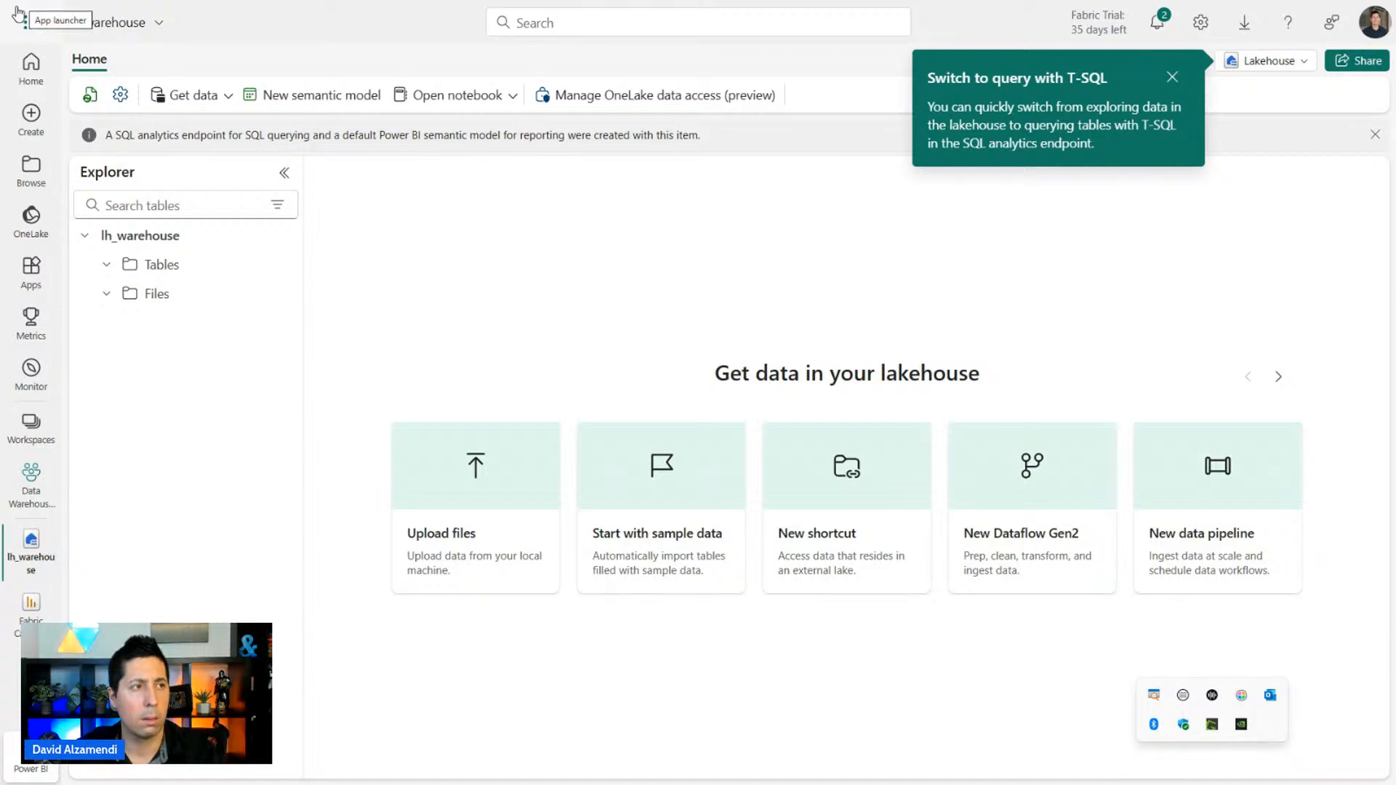
left_click(11, 40)
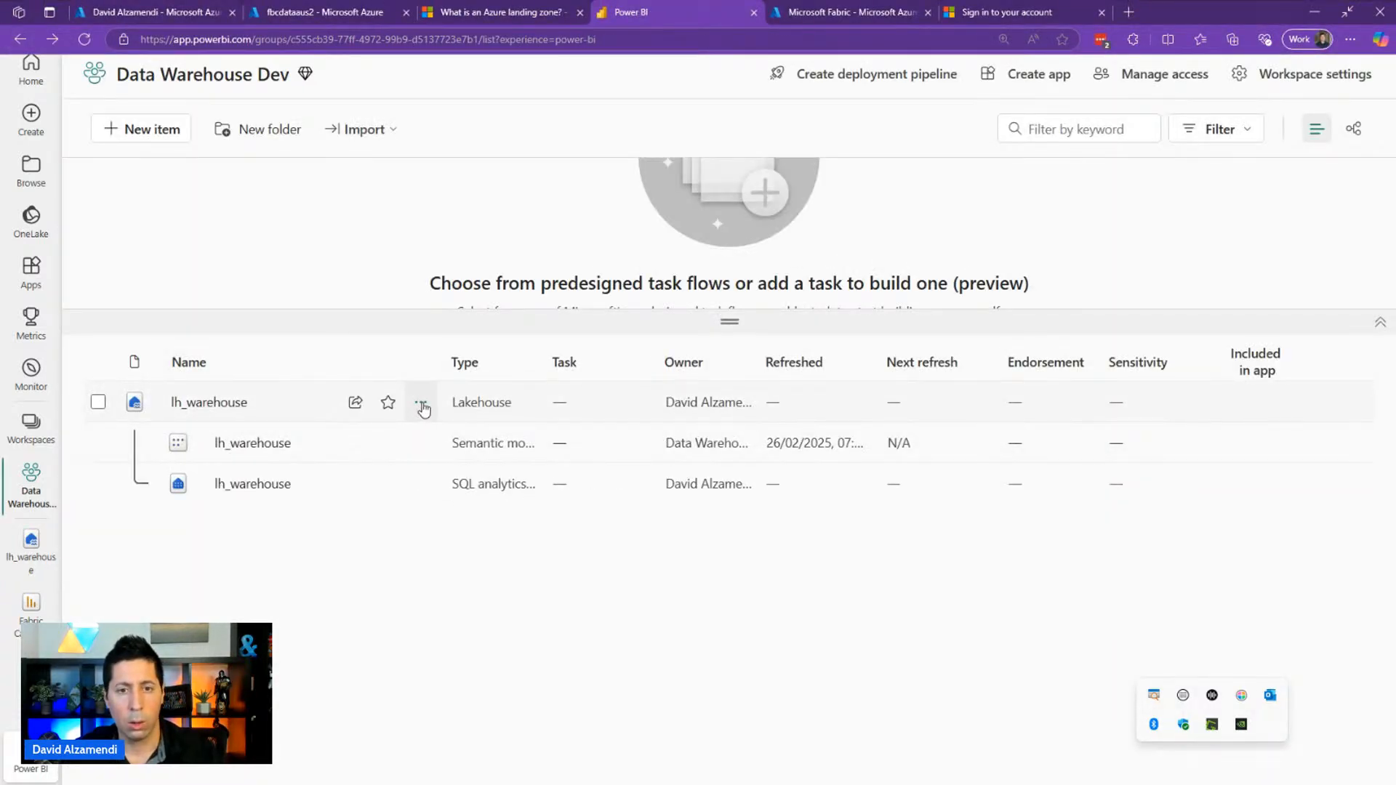
Open the settings of the lh_warehouse lakehouse, examine its ownership, creation and modification details, and close them.
left_click(421, 404)
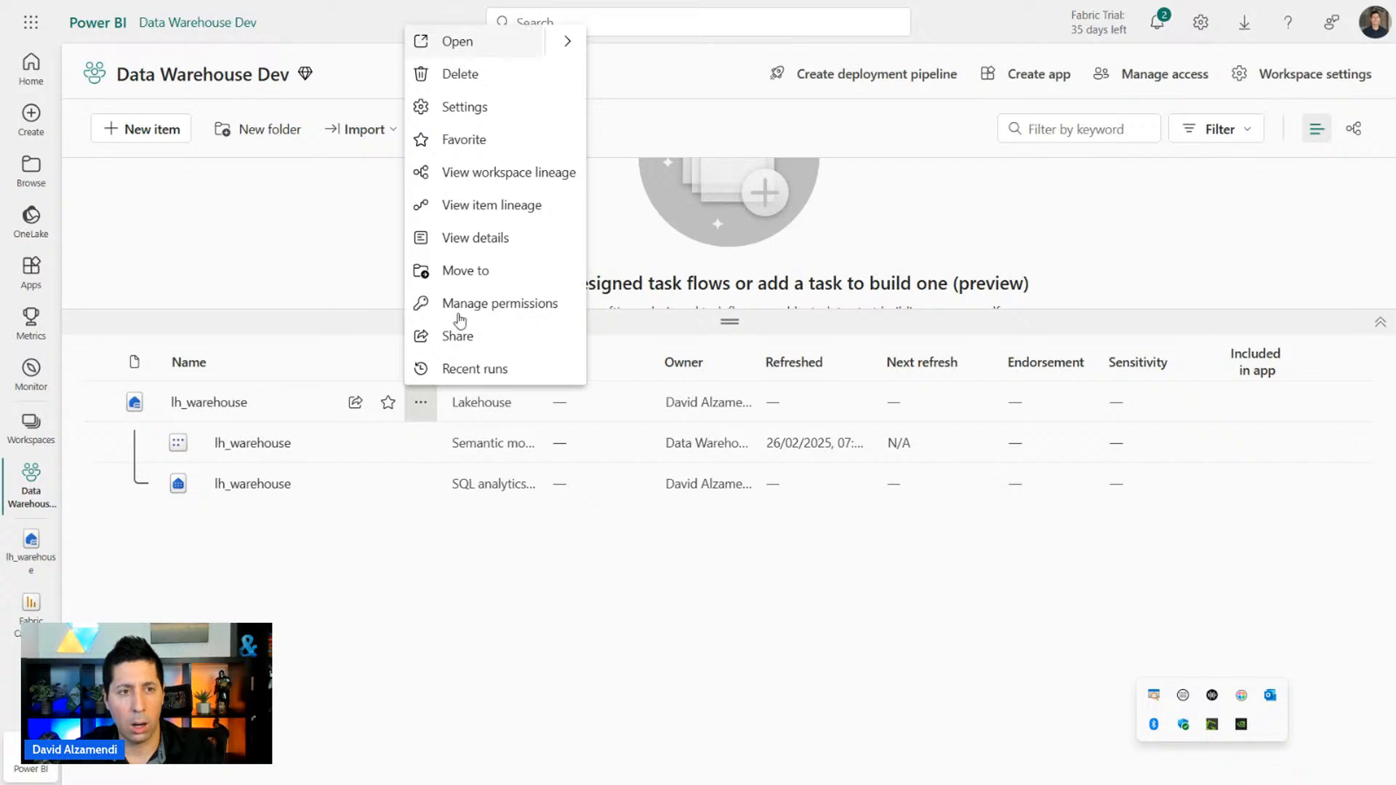
left_click(518, 106)
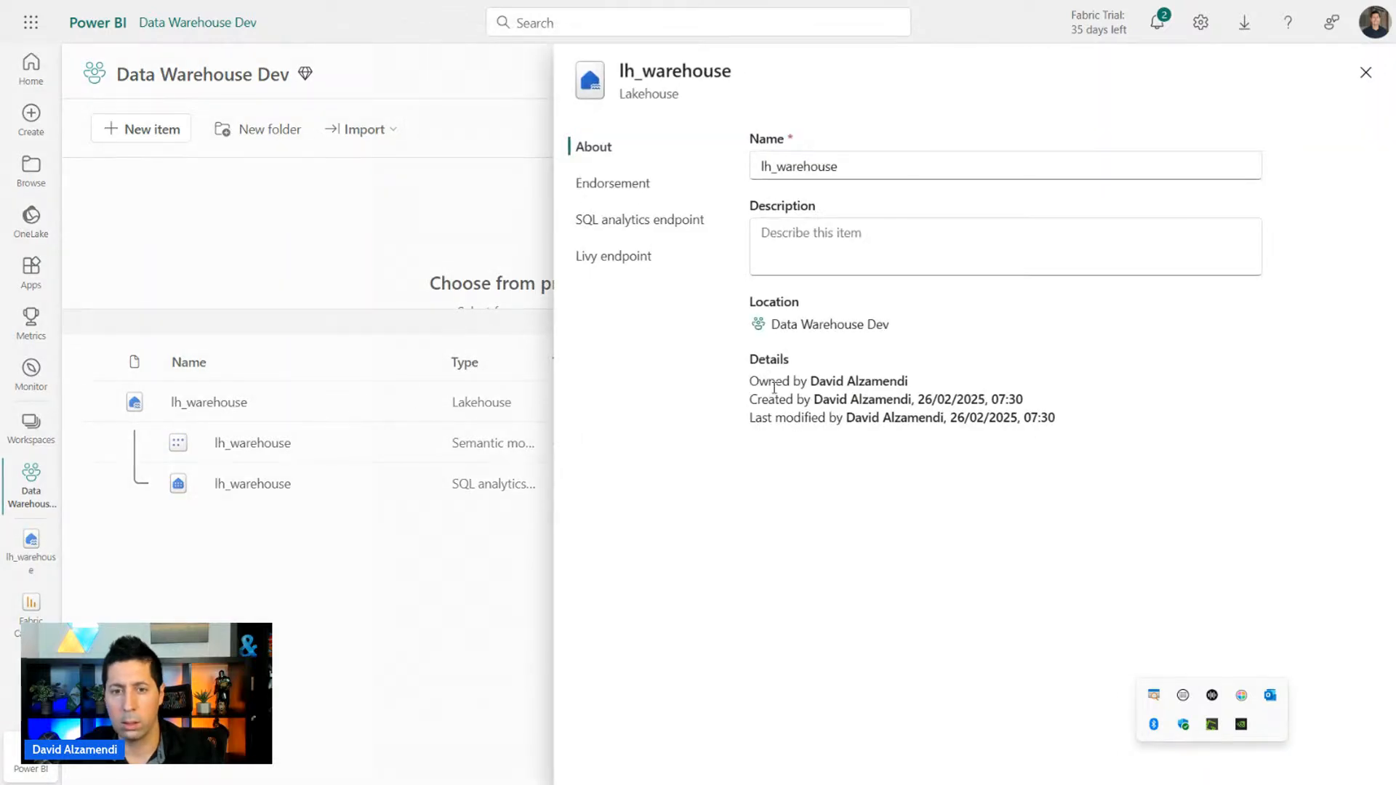
left_click_drag(744, 381, 1081, 424)
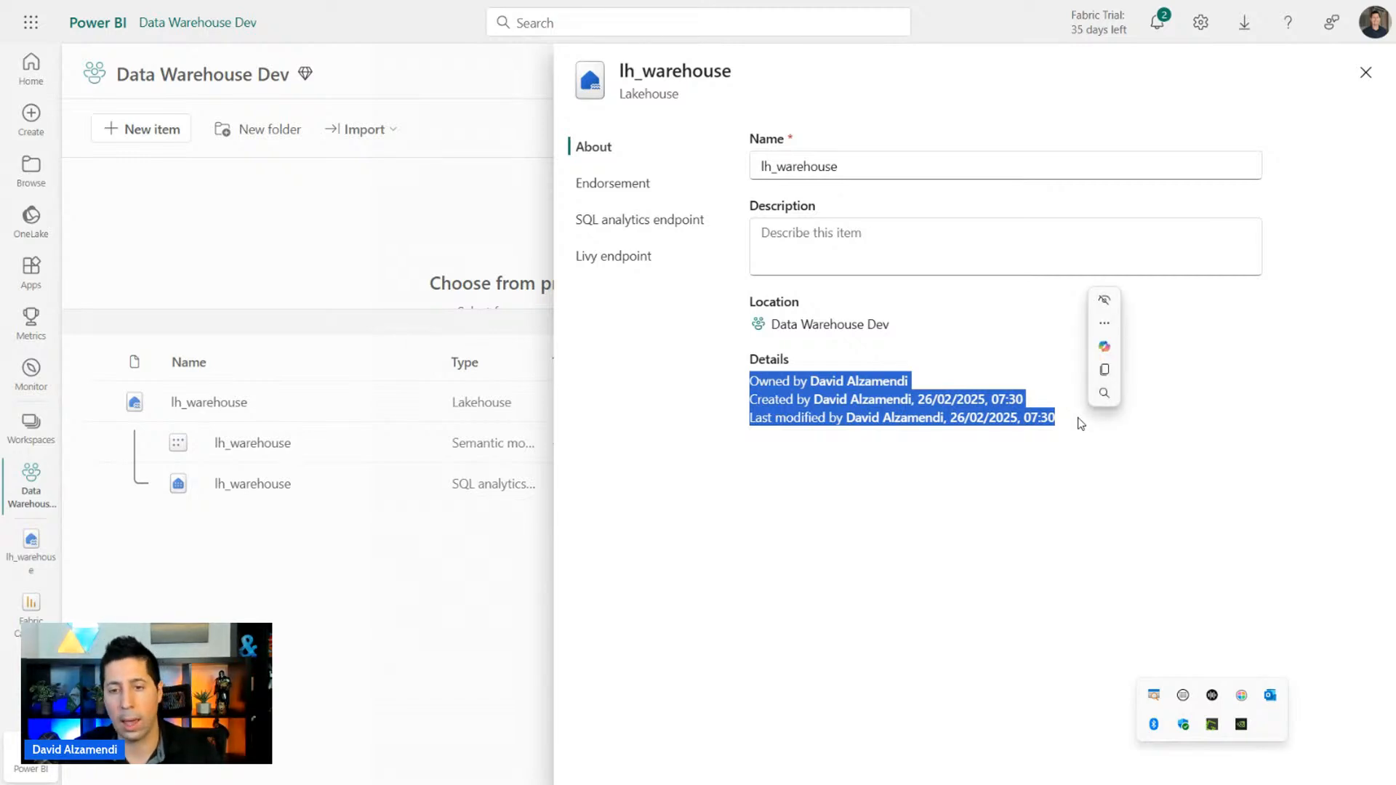
left_click(839, 419)
left_click_drag(748, 382, 1094, 423)
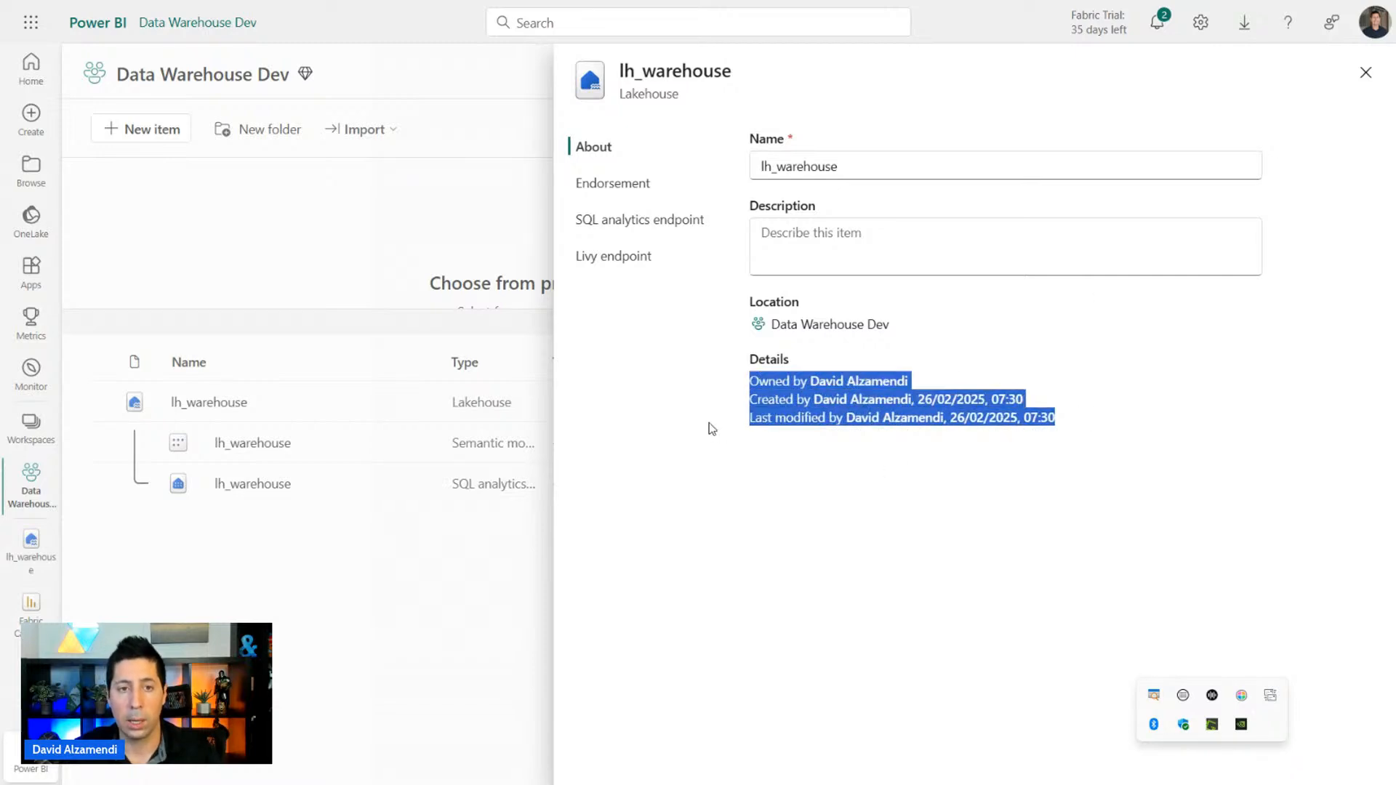
left_click(709, 427)
left_click(371, 624)
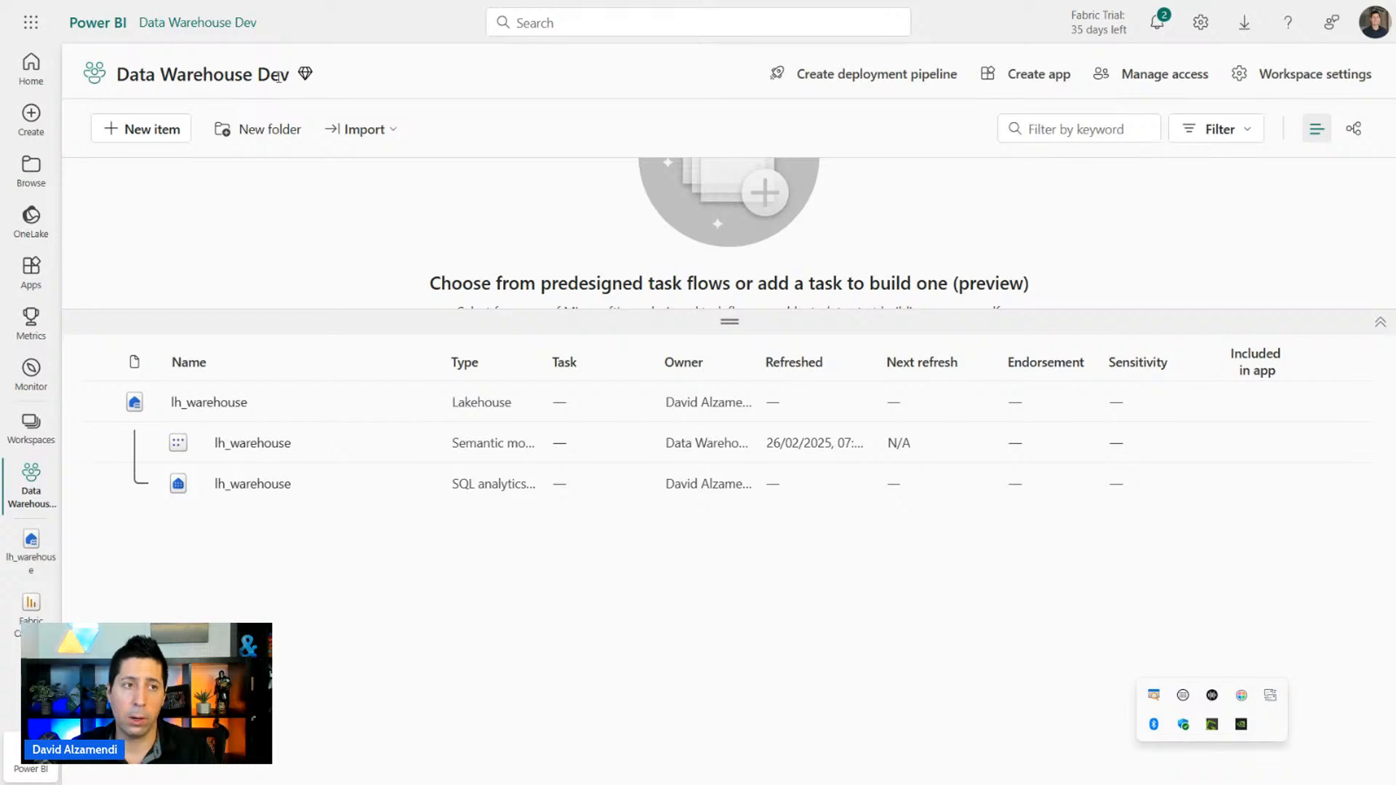
left_click_drag(291, 85, 116, 80)
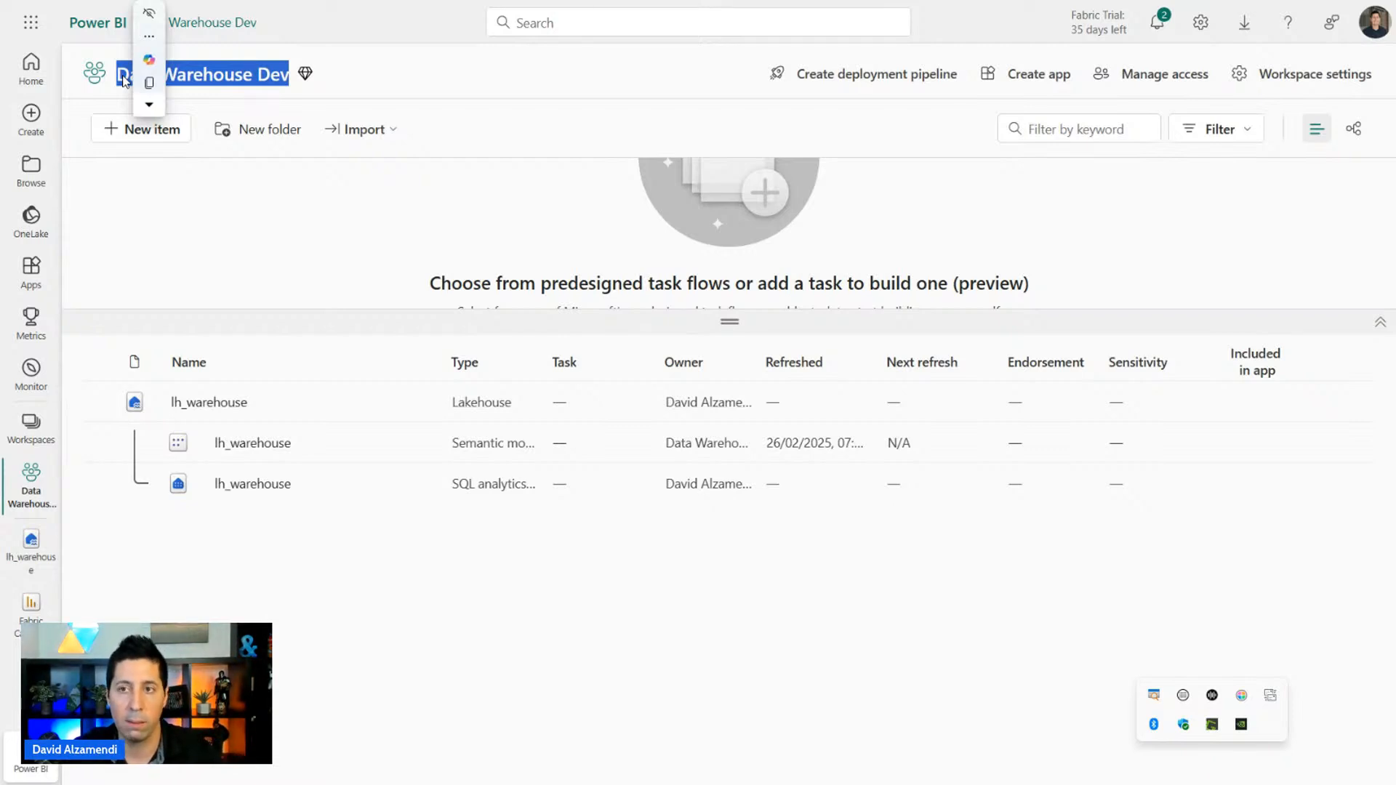
left_click(247, 230)
left_click_drag(294, 80, 115, 75)
left_click(371, 204)
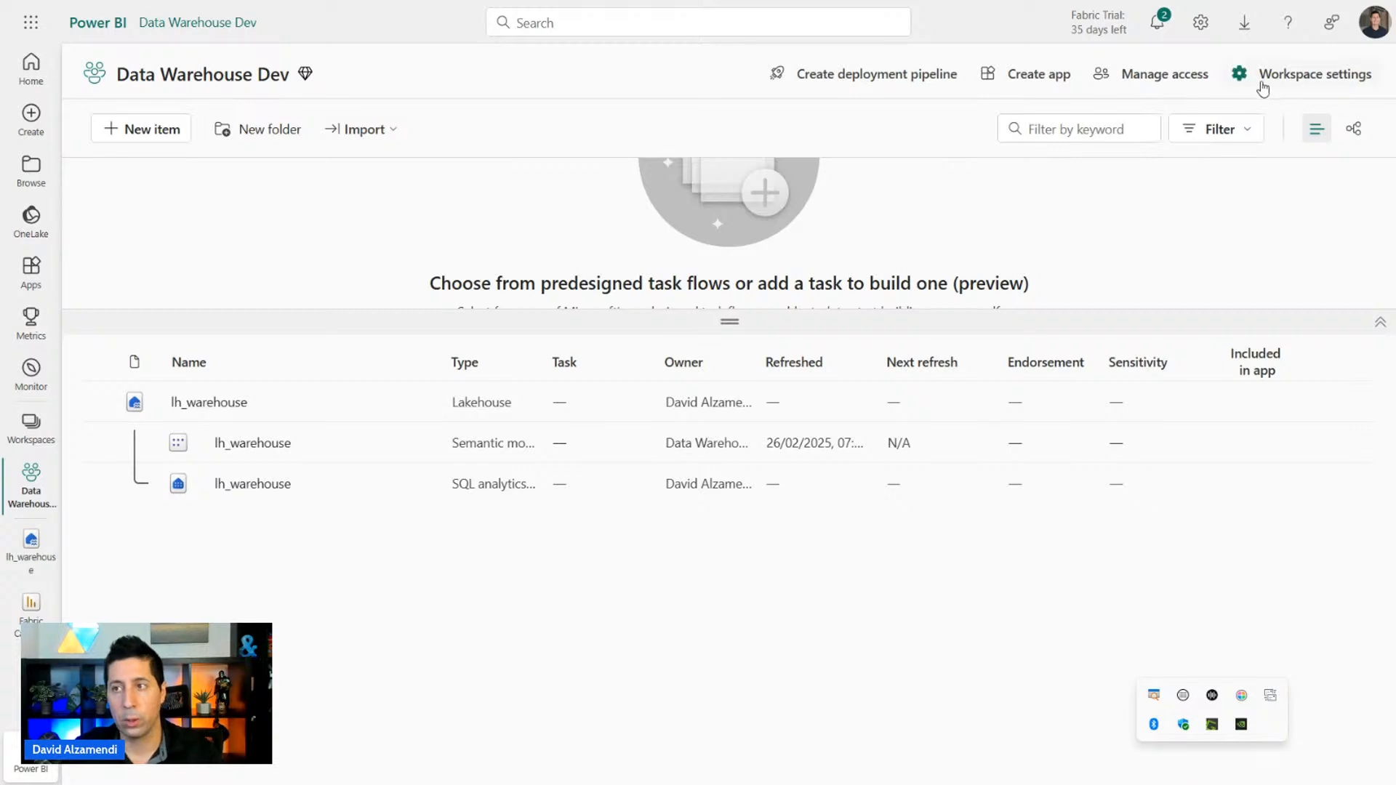
Close the leftover account sign-in page and connect the Data Warehouse Dev workspace's Git integration to Azure DevOps.
left_click(1296, 81)
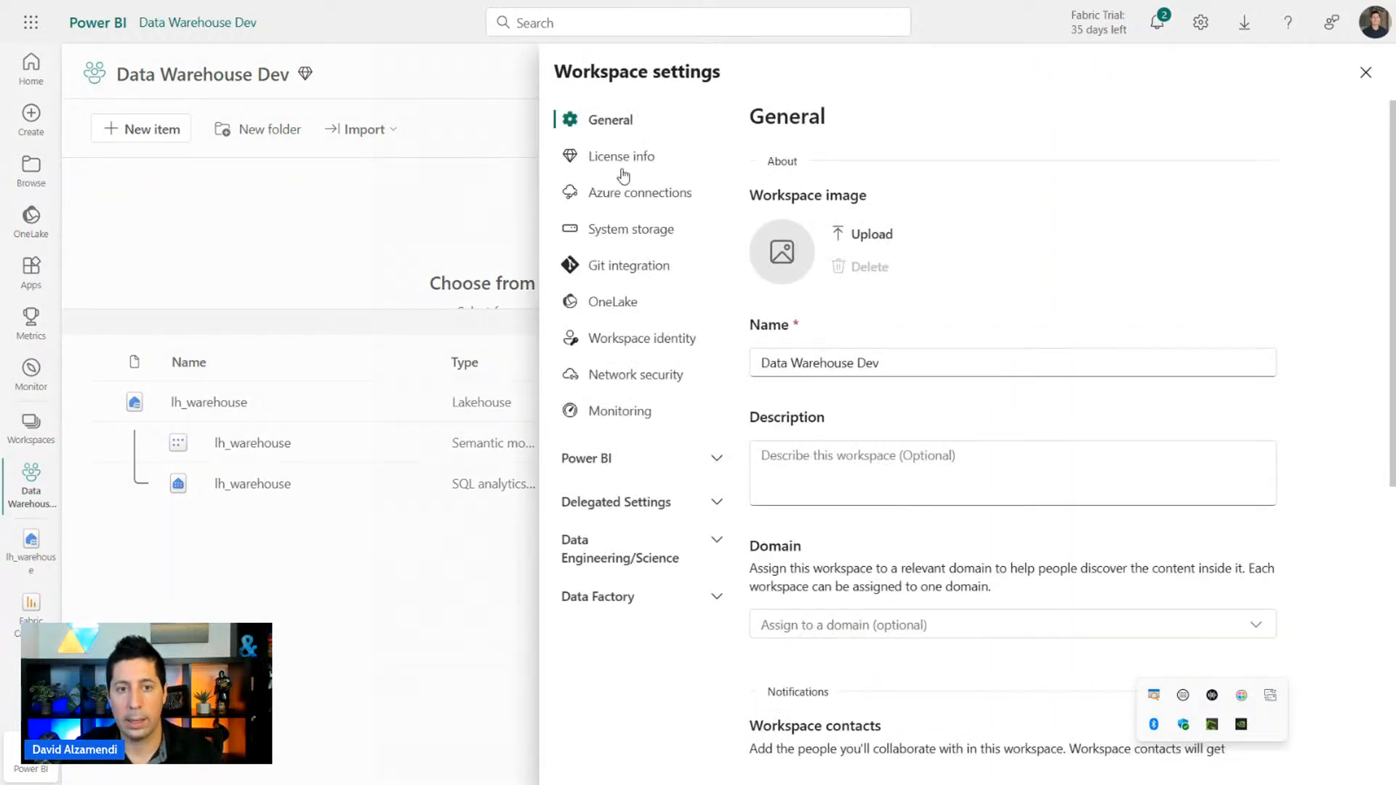
left_click(617, 269)
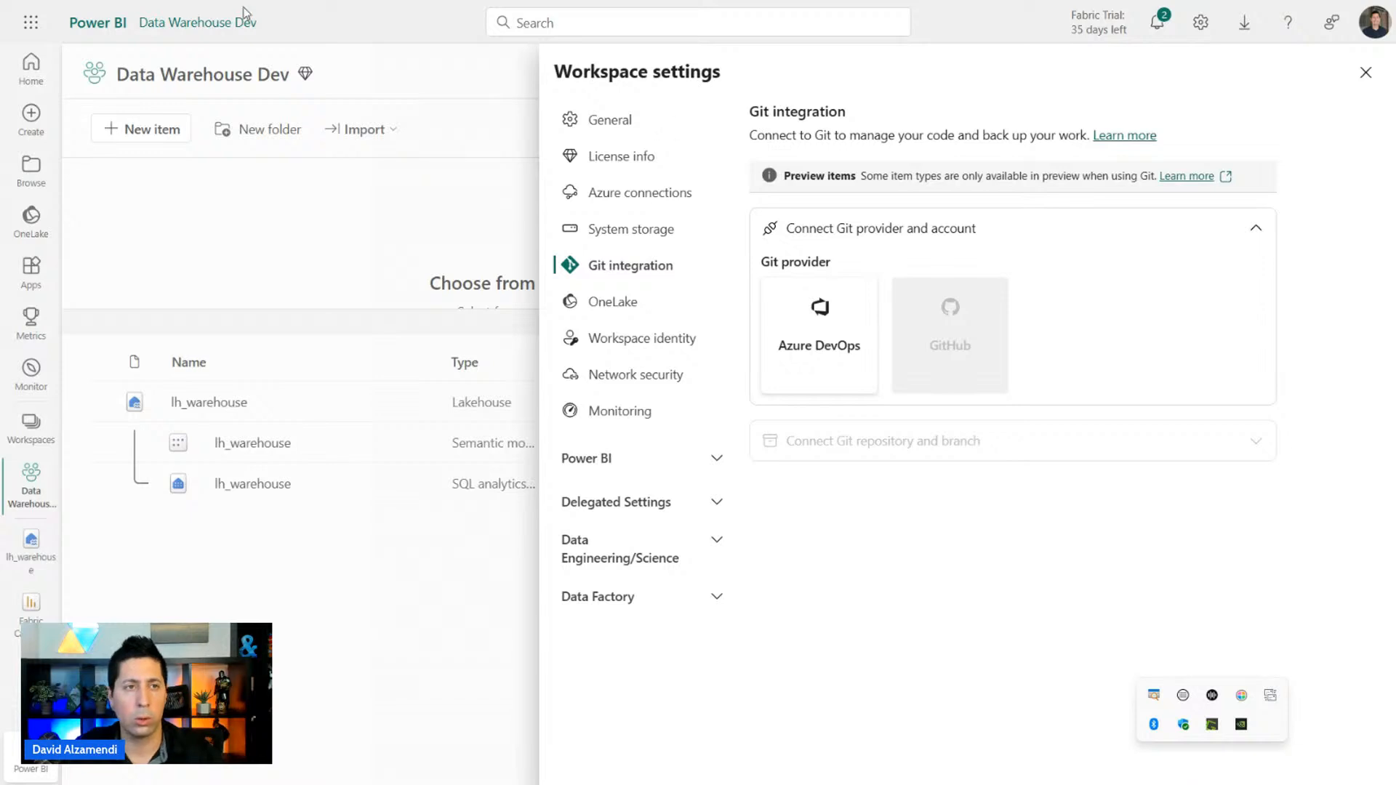
mouse_move(505, 7)
left_click(1005, 12)
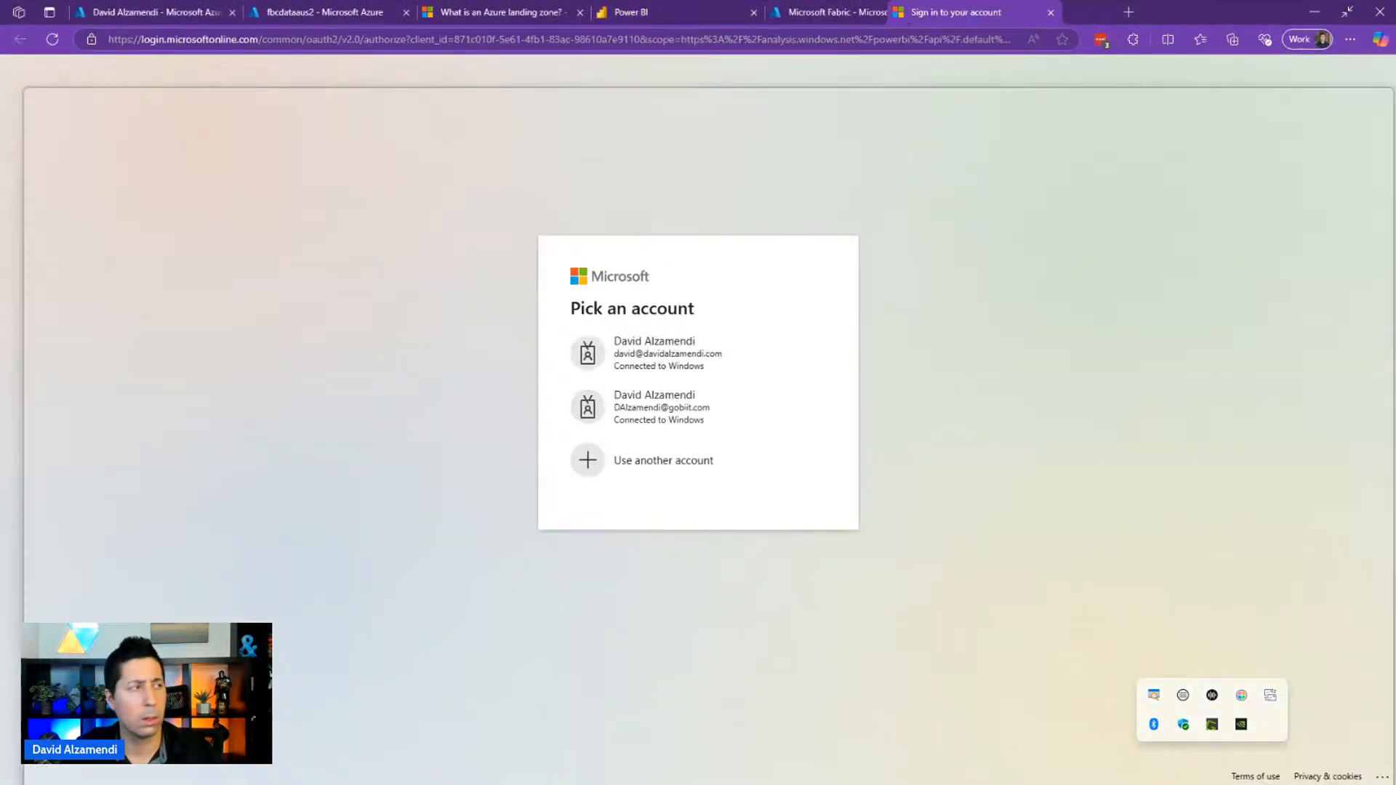
left_click(1101, 12)
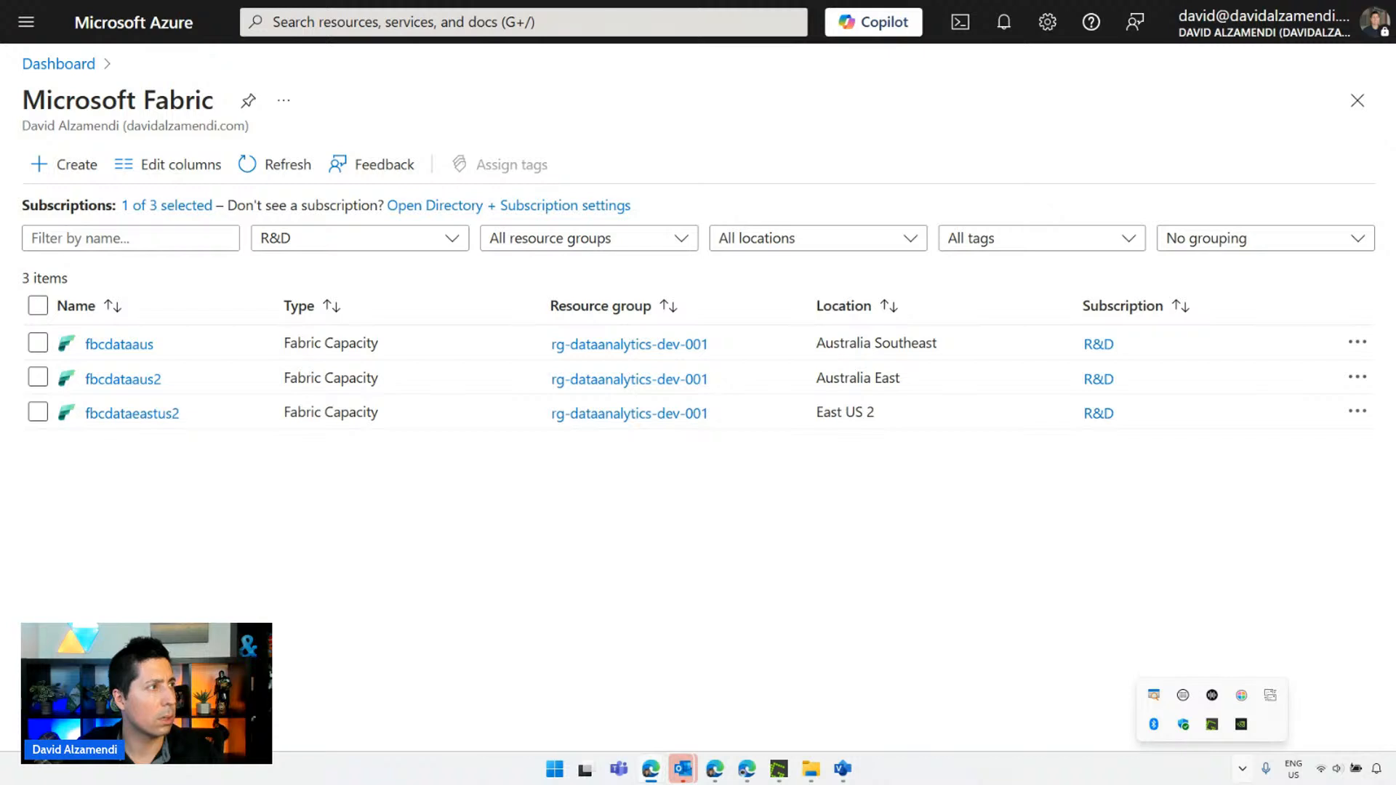
mouse_move(445, 7)
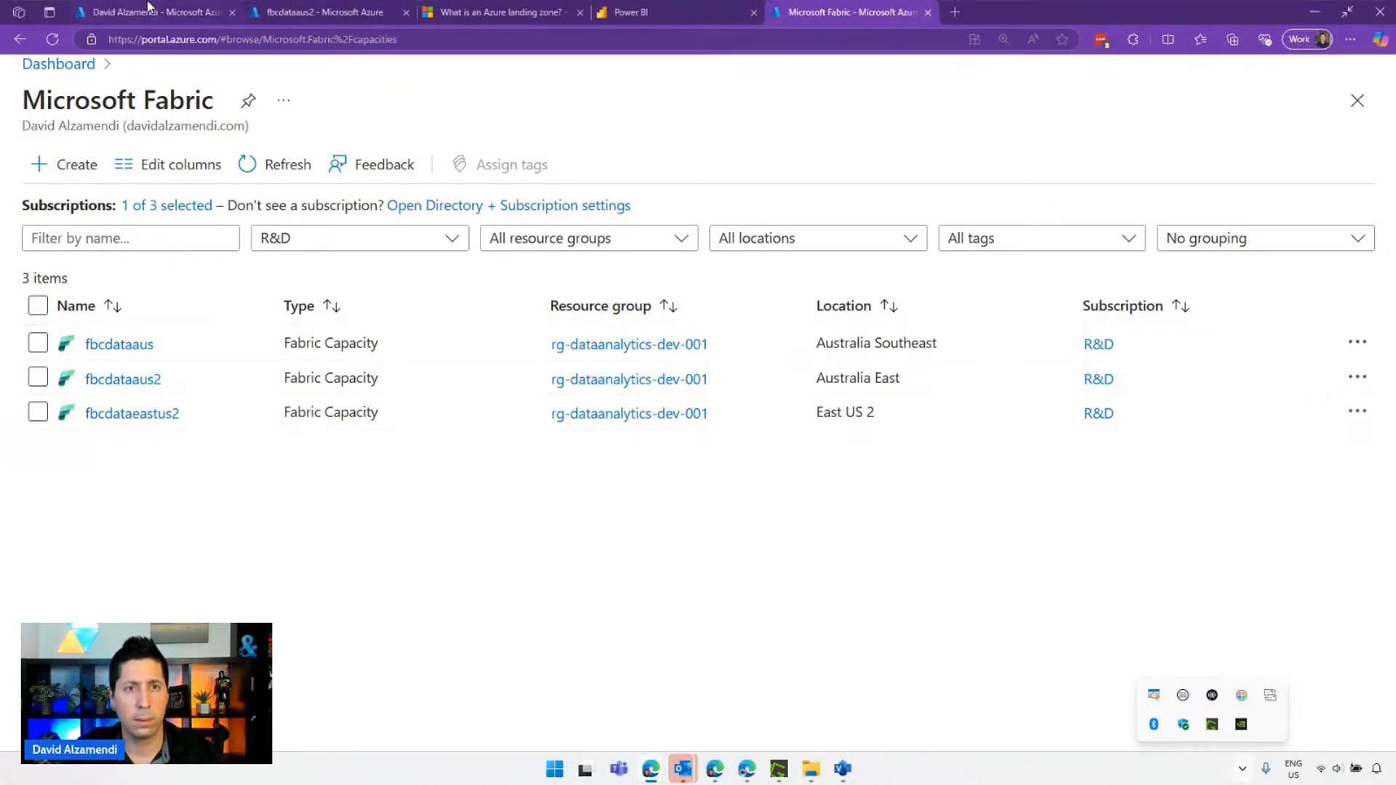
left_click(631, 9)
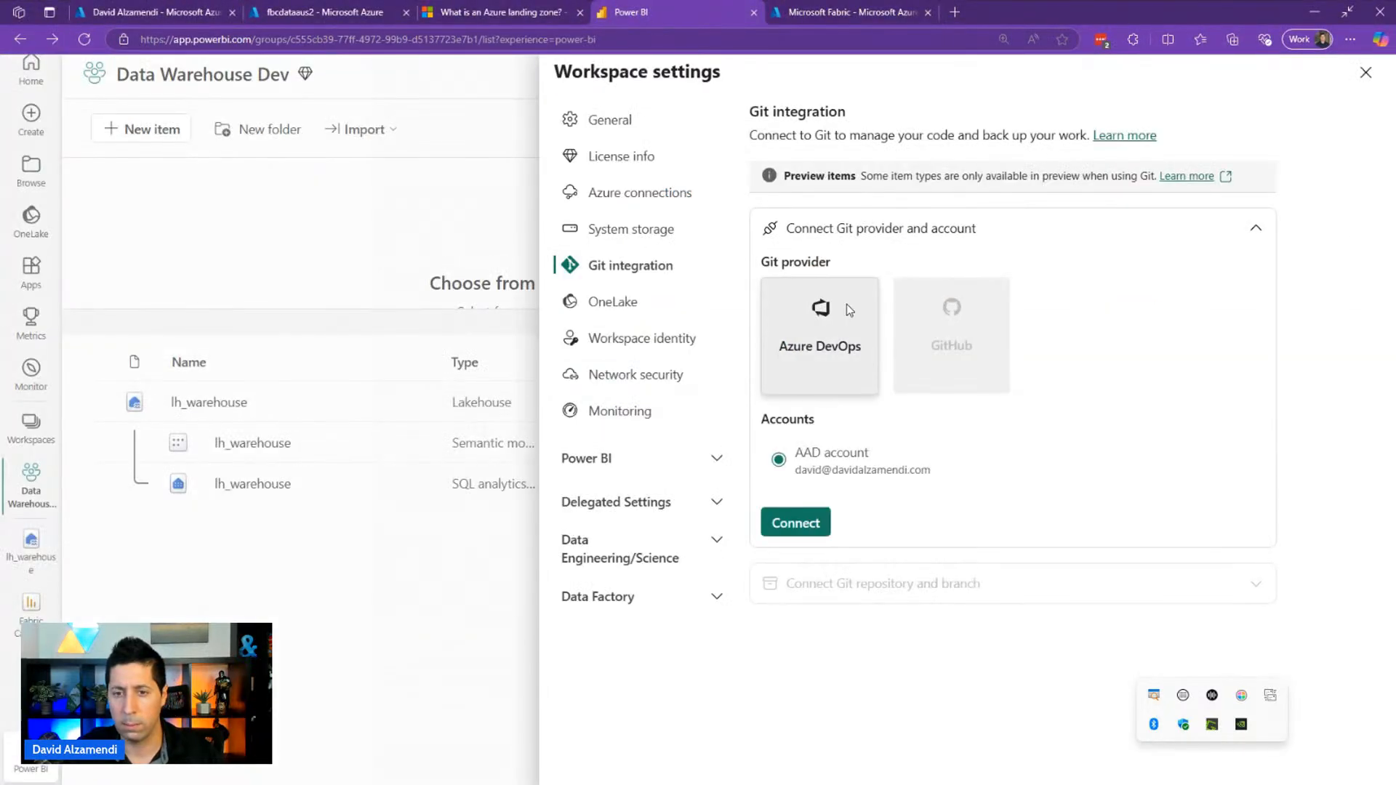
left_click(818, 518)
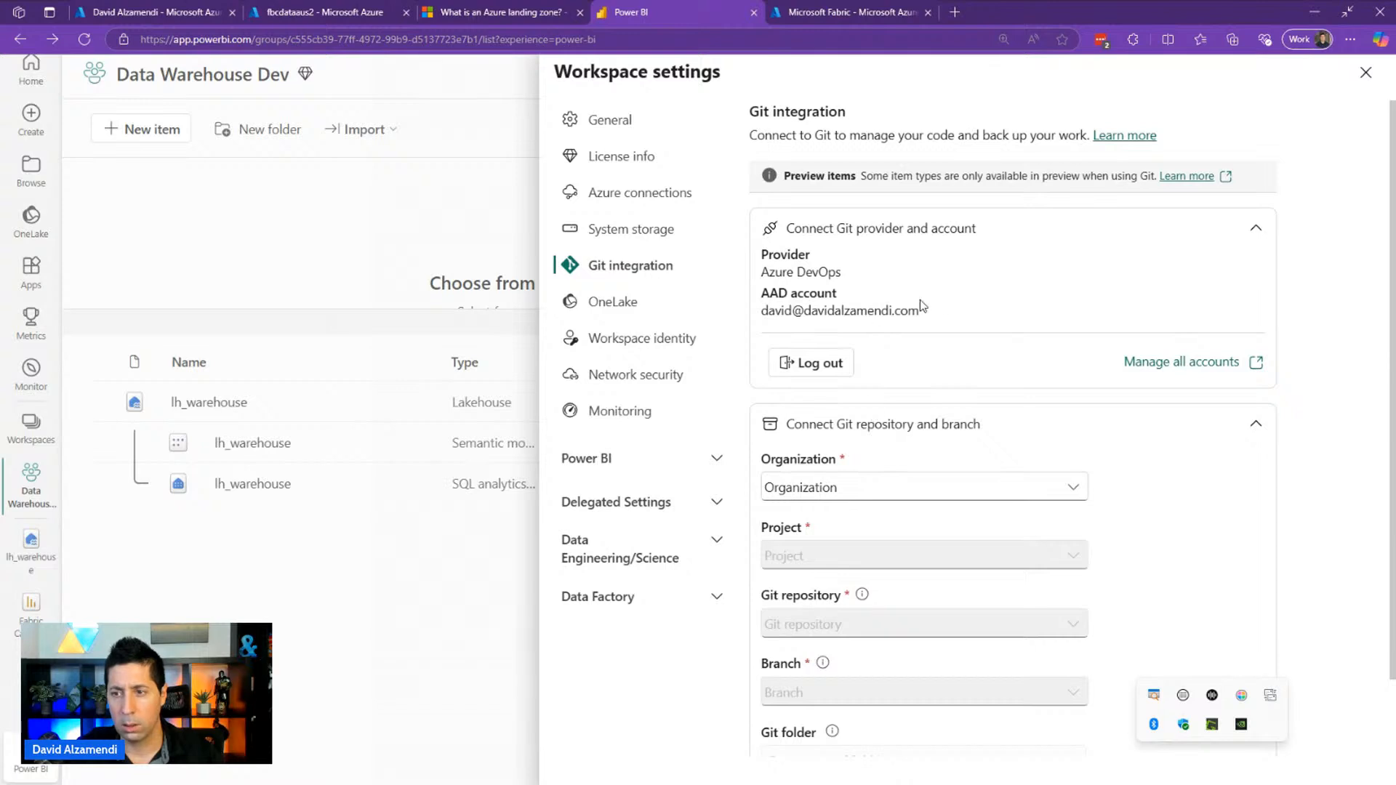
Open the page for managing all Git accounts, and return to the Data Warehouse Dev workspace.
right_click(1203, 381)
left_click(1230, 380)
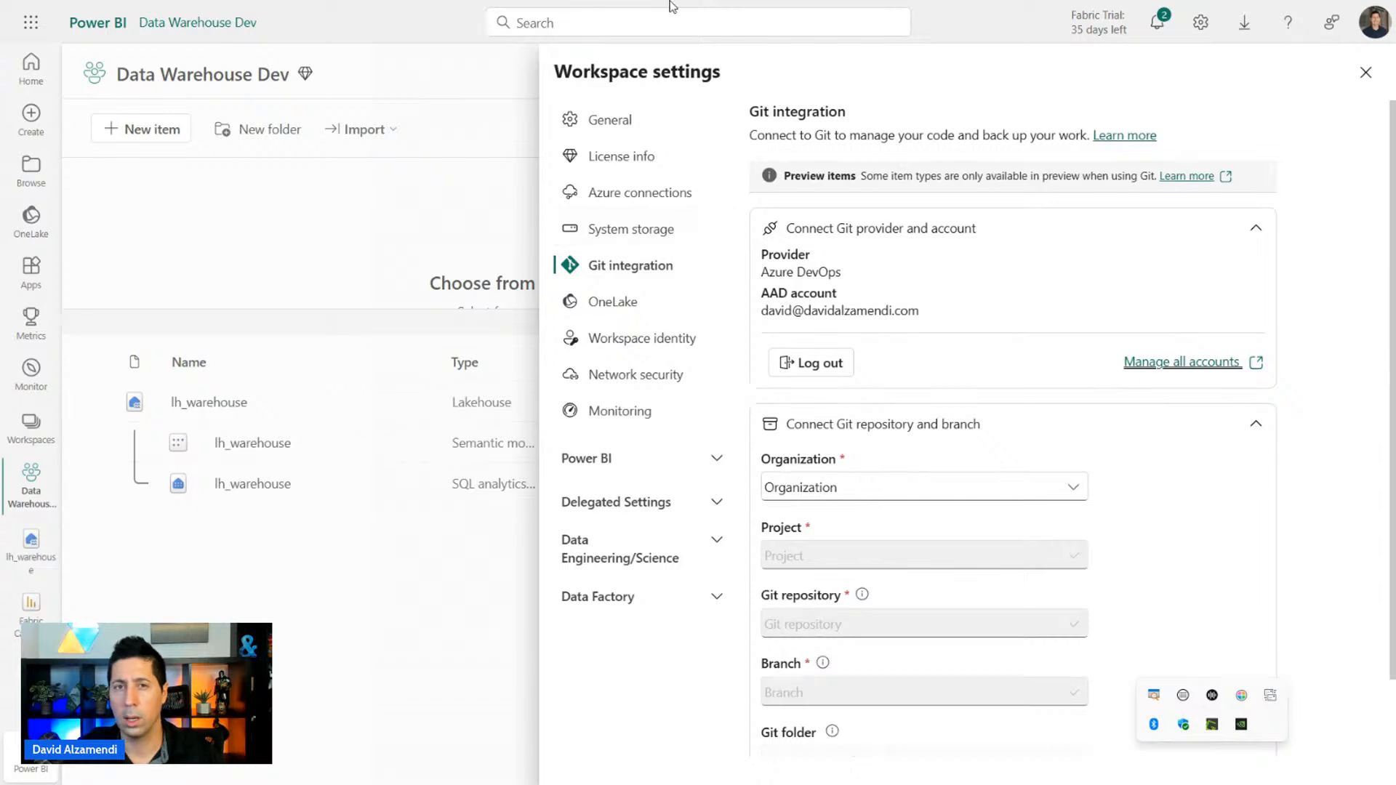
mouse_move(670, 8)
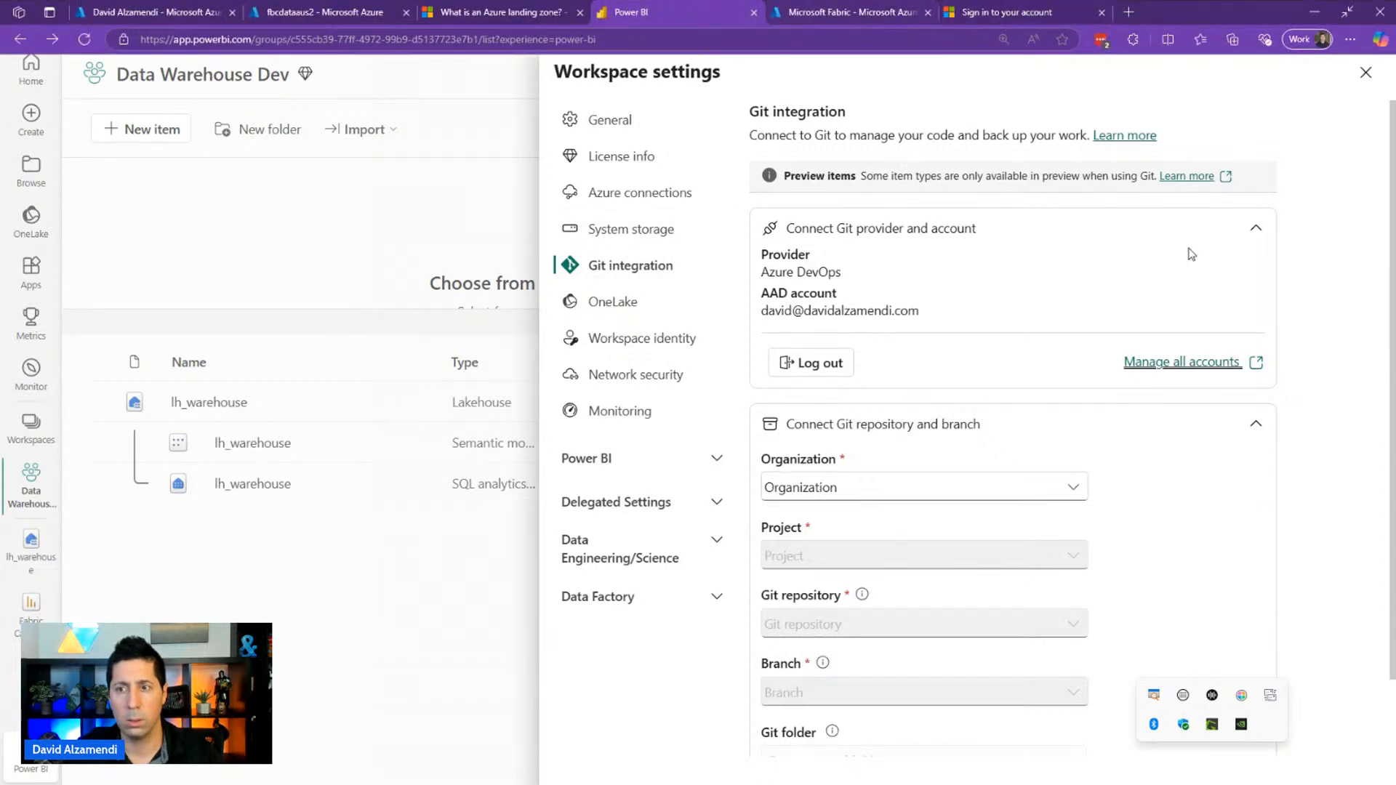
left_click(1165, 367)
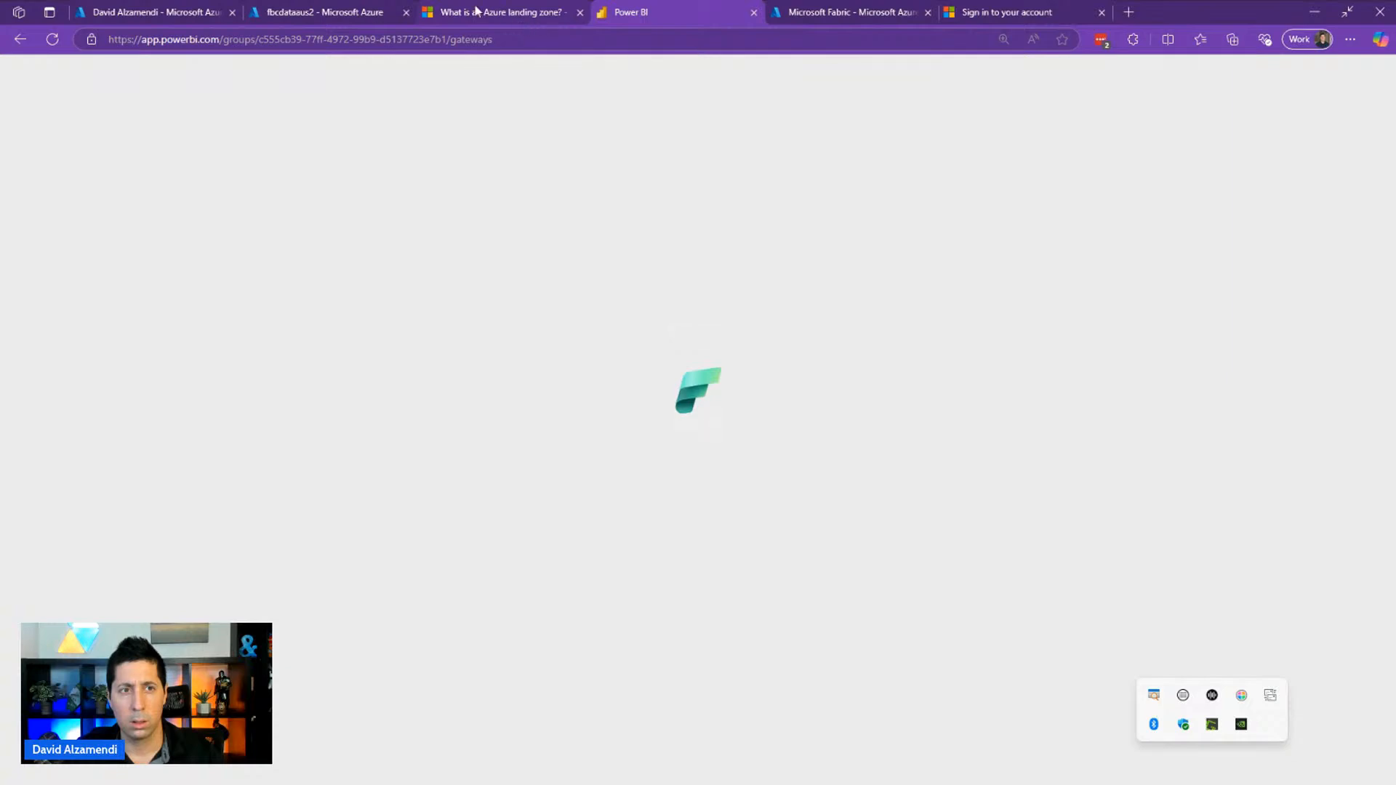
left_click(18, 40)
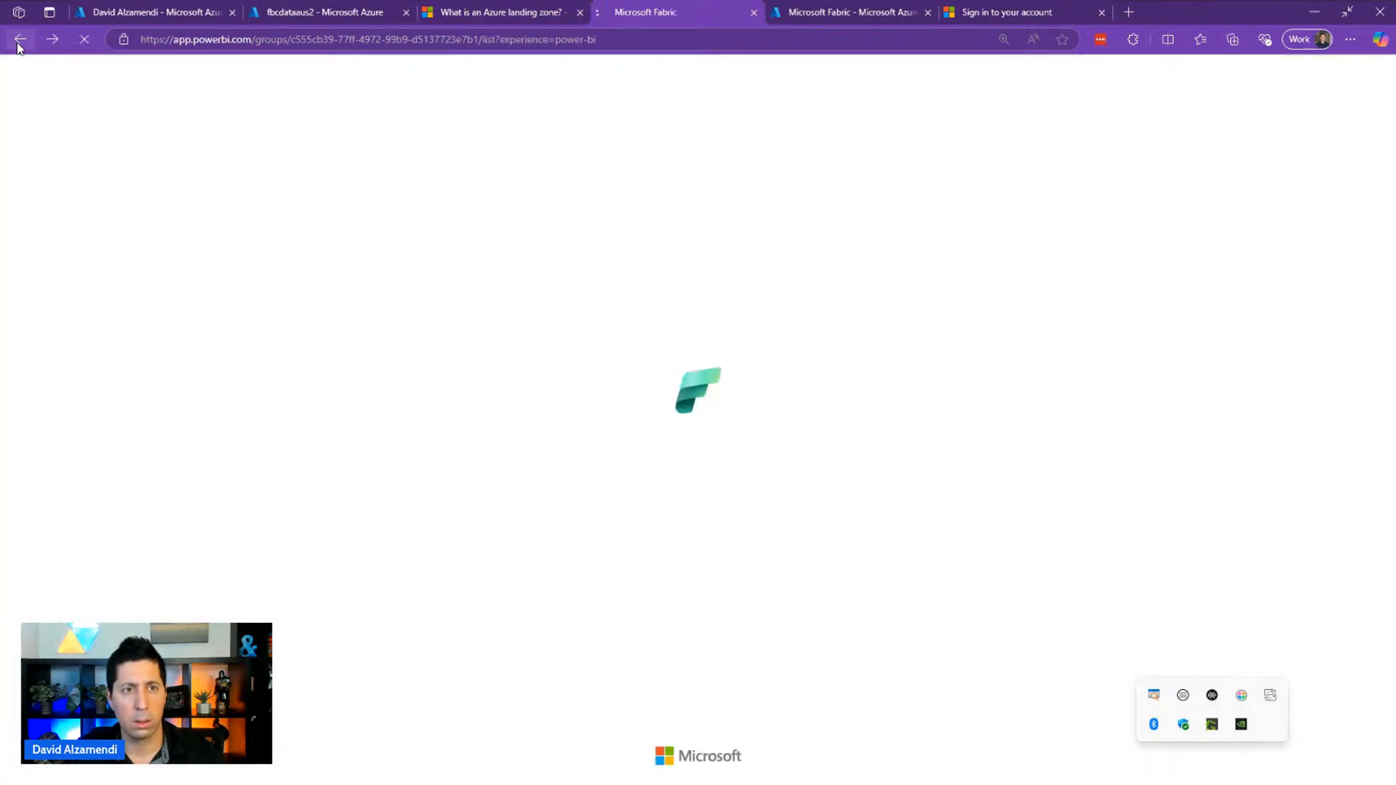
left_click(19, 40)
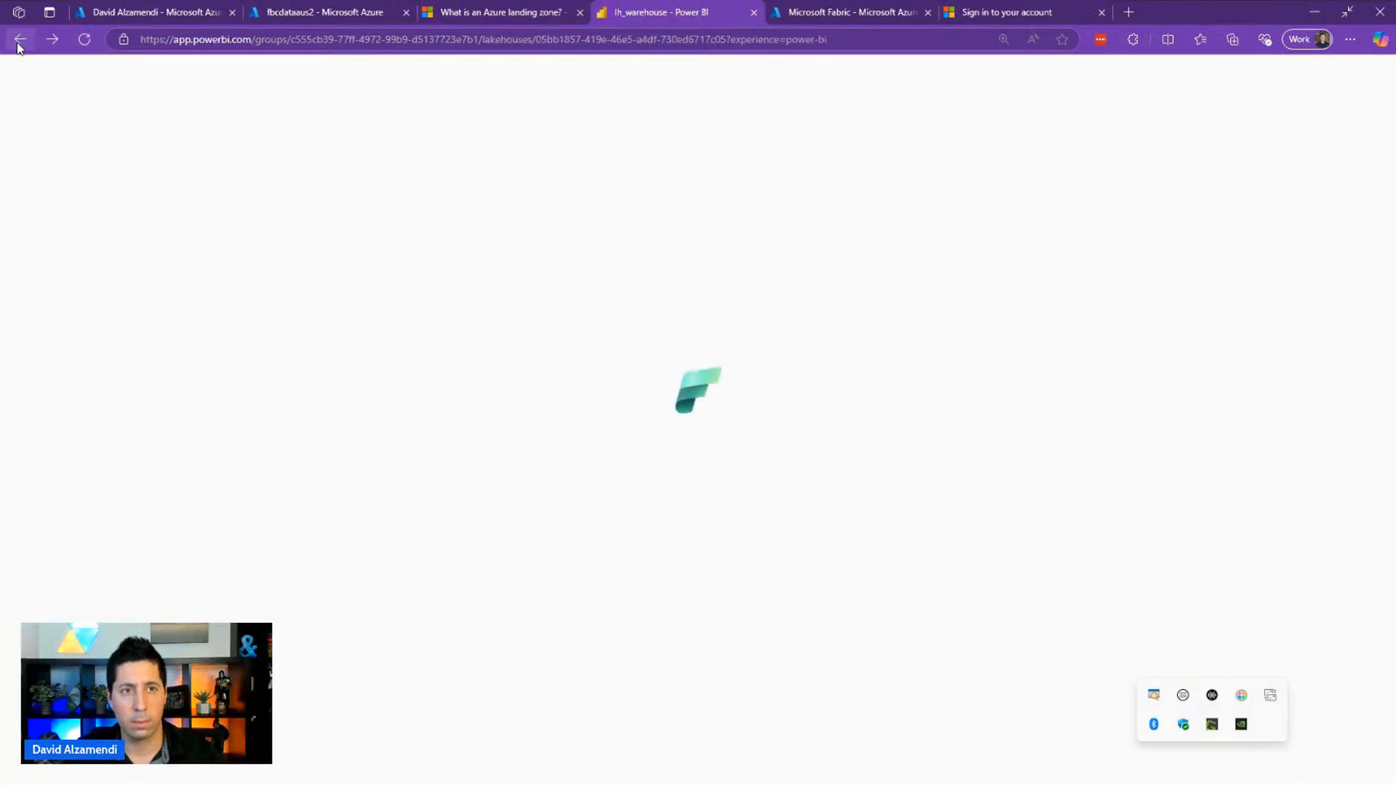
left_click(30, 494)
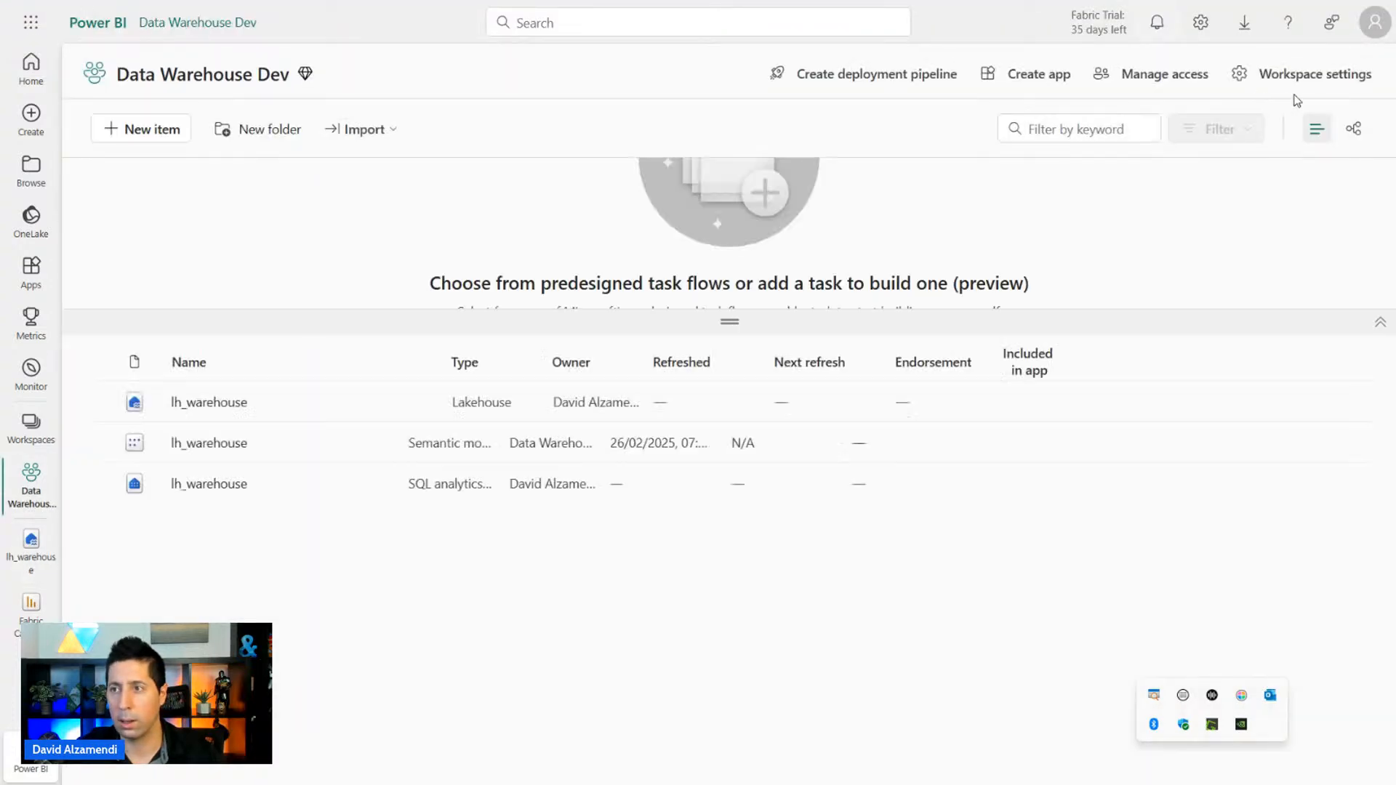
Reopen the workspace's Git integration settings and connect to Azure DevOps again with the AAD account.
left_click(1306, 81)
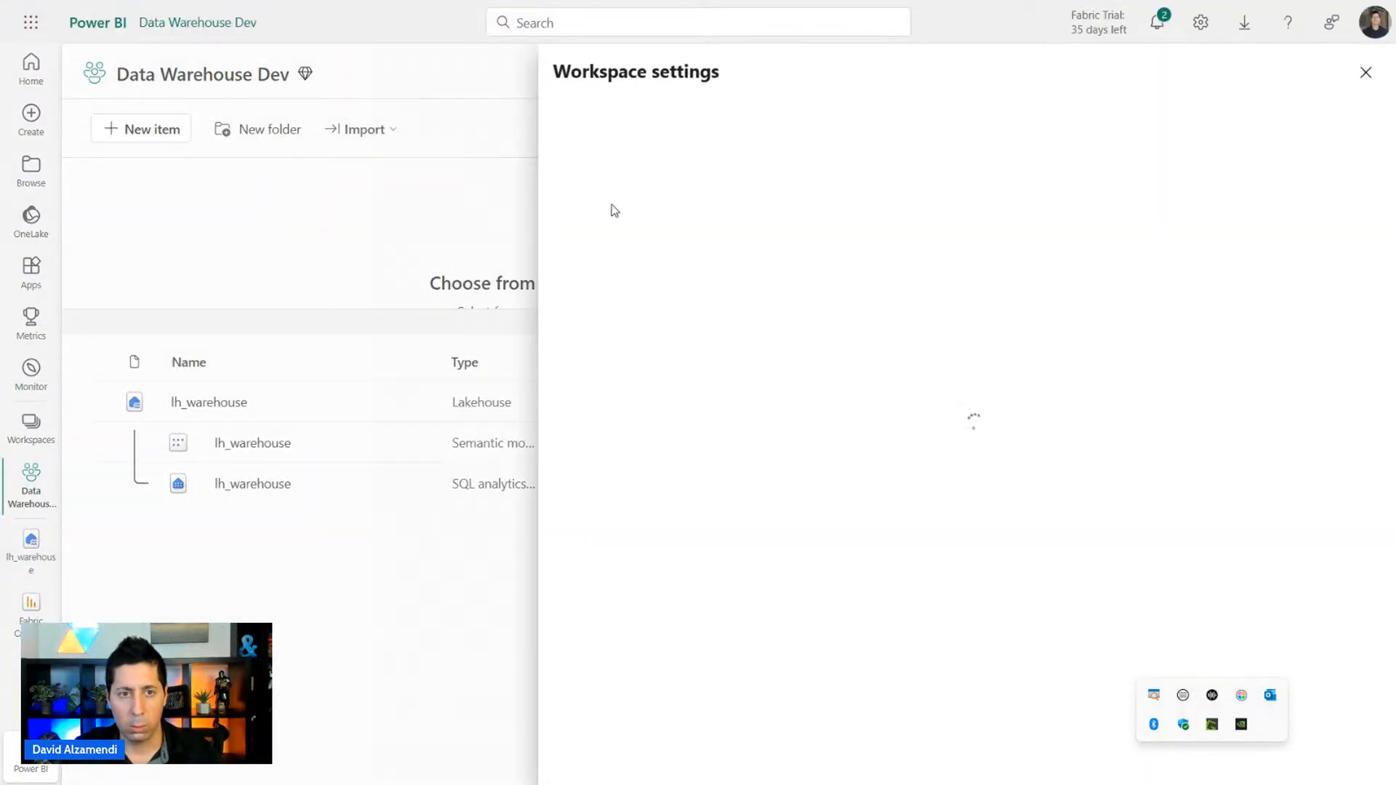
left_click(620, 269)
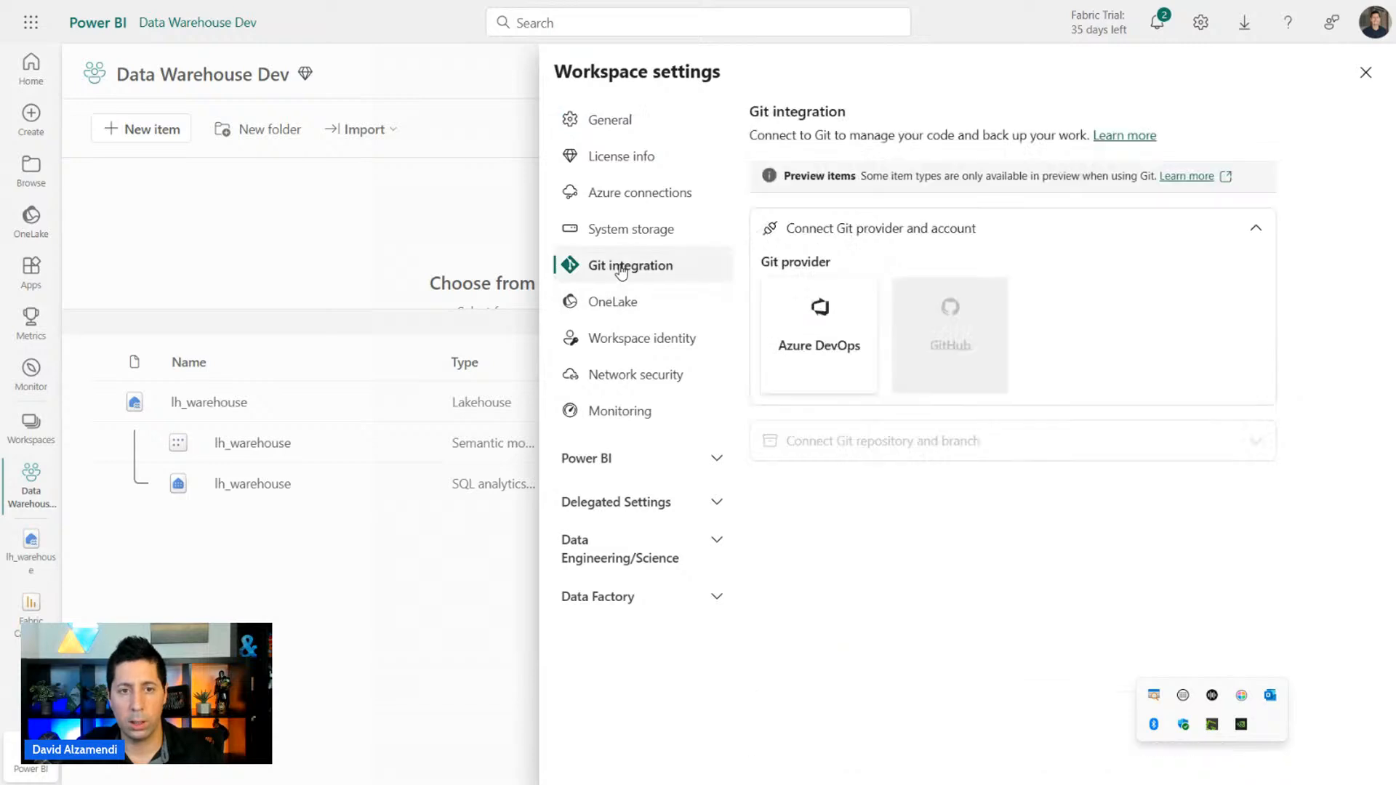
left_click(836, 348)
left_click(794, 522)
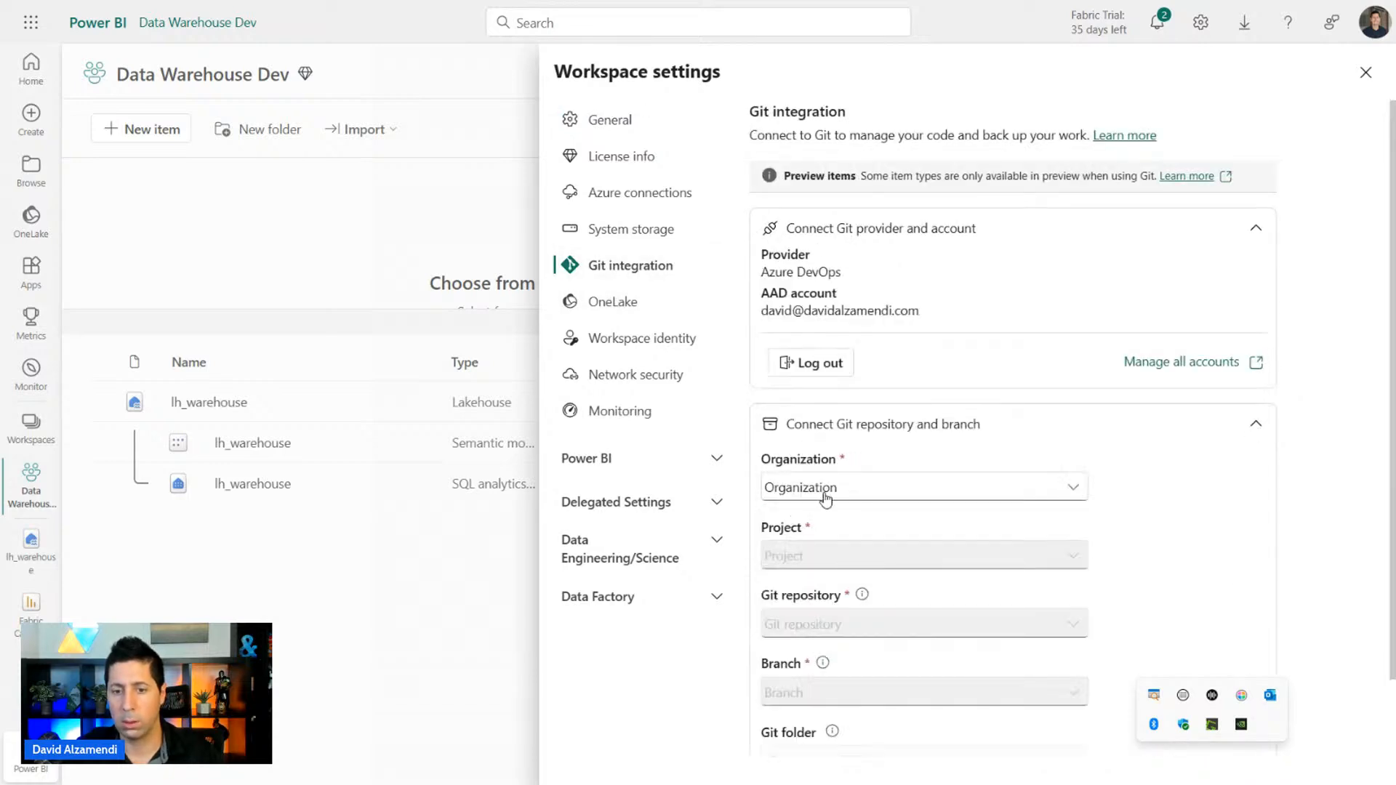
Try the techtalkcorner organization for the Git repository connection, and select the other available organization instead.
scroll(825, 497, "down", 1)
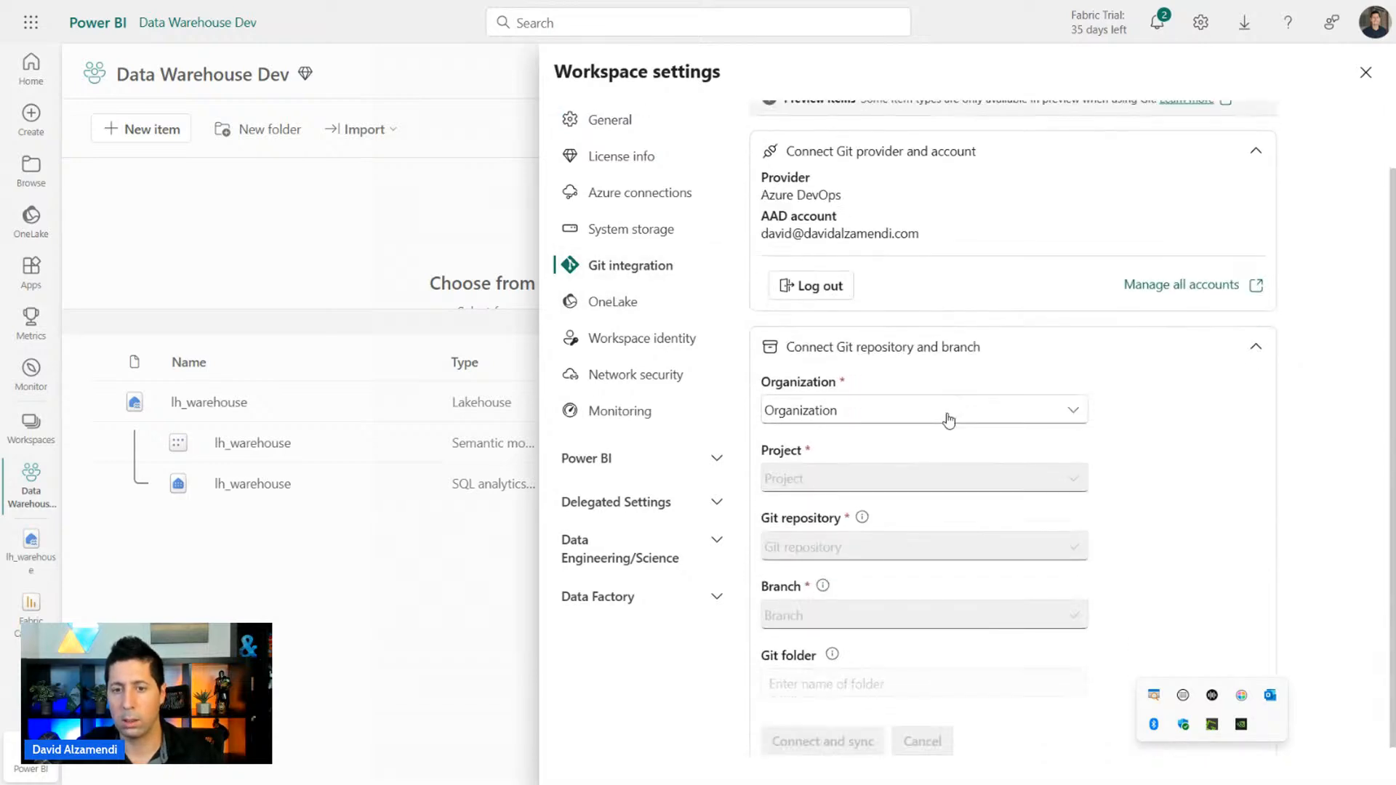
left_click(861, 405)
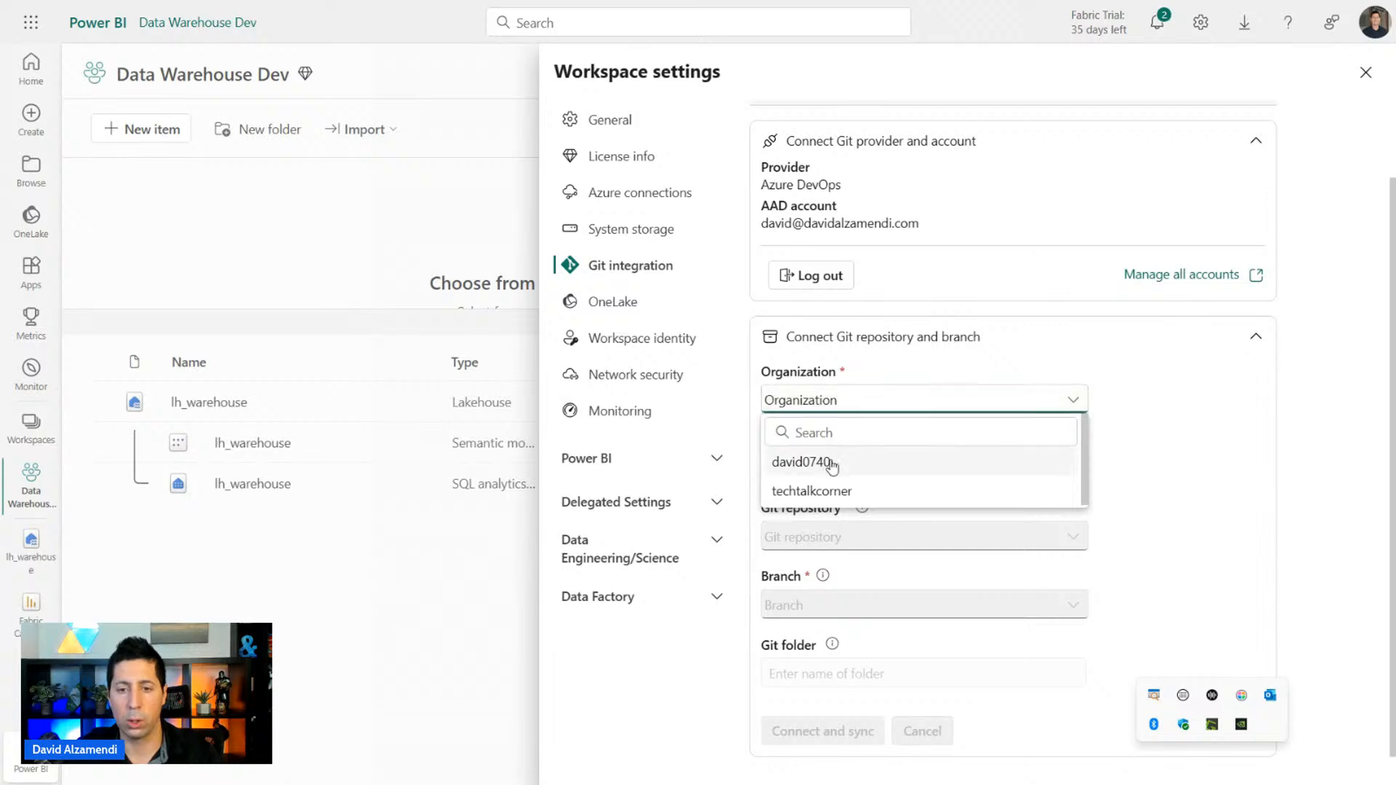
left_click(828, 491)
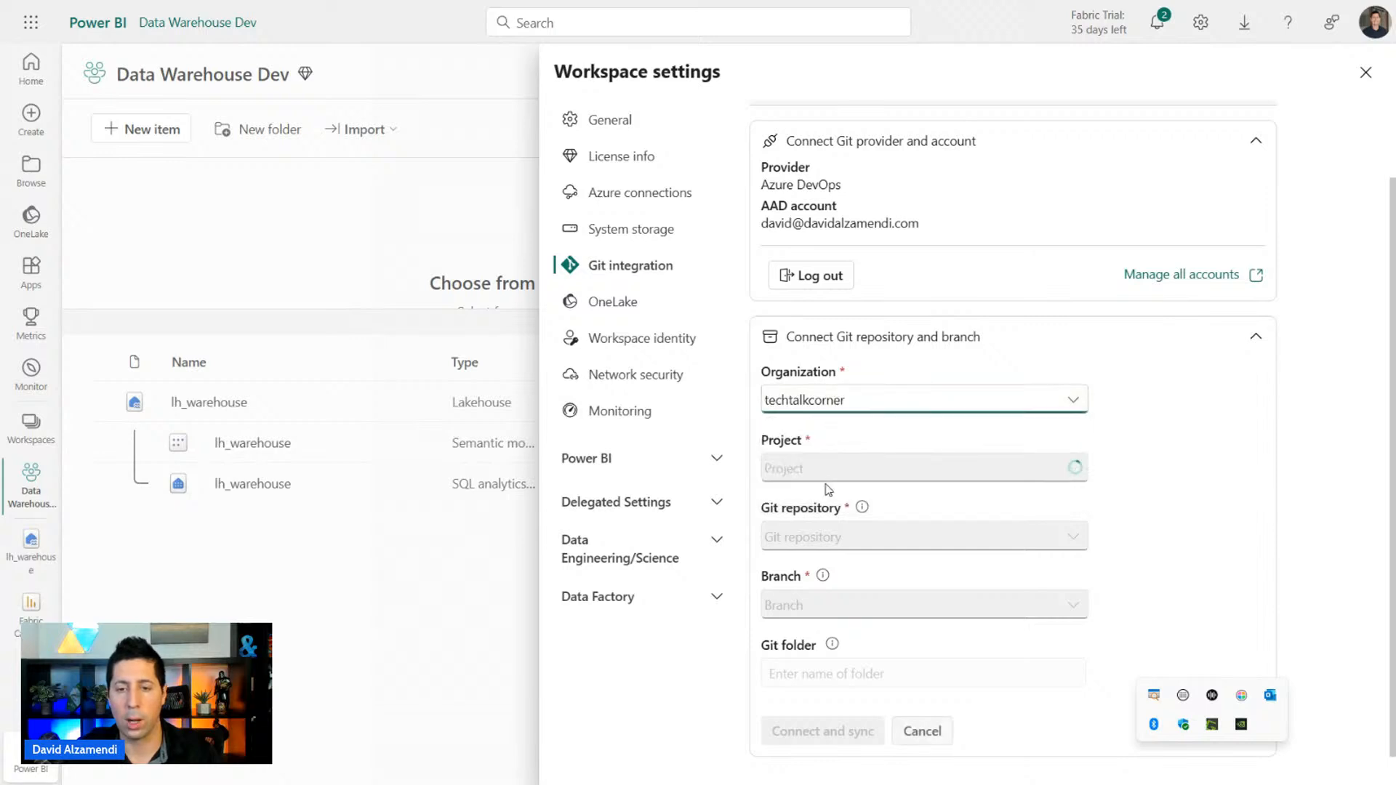
left_click(845, 402)
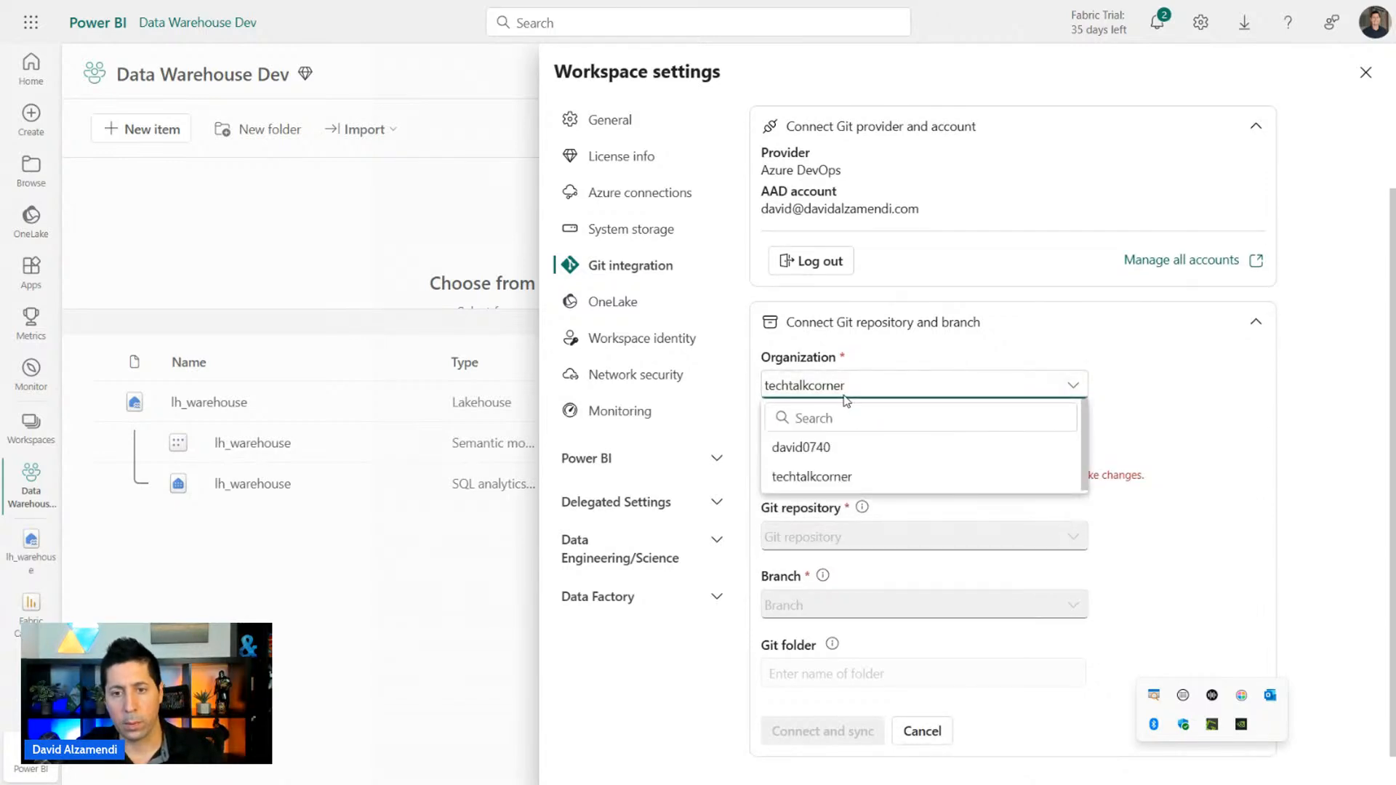
left_click(832, 448)
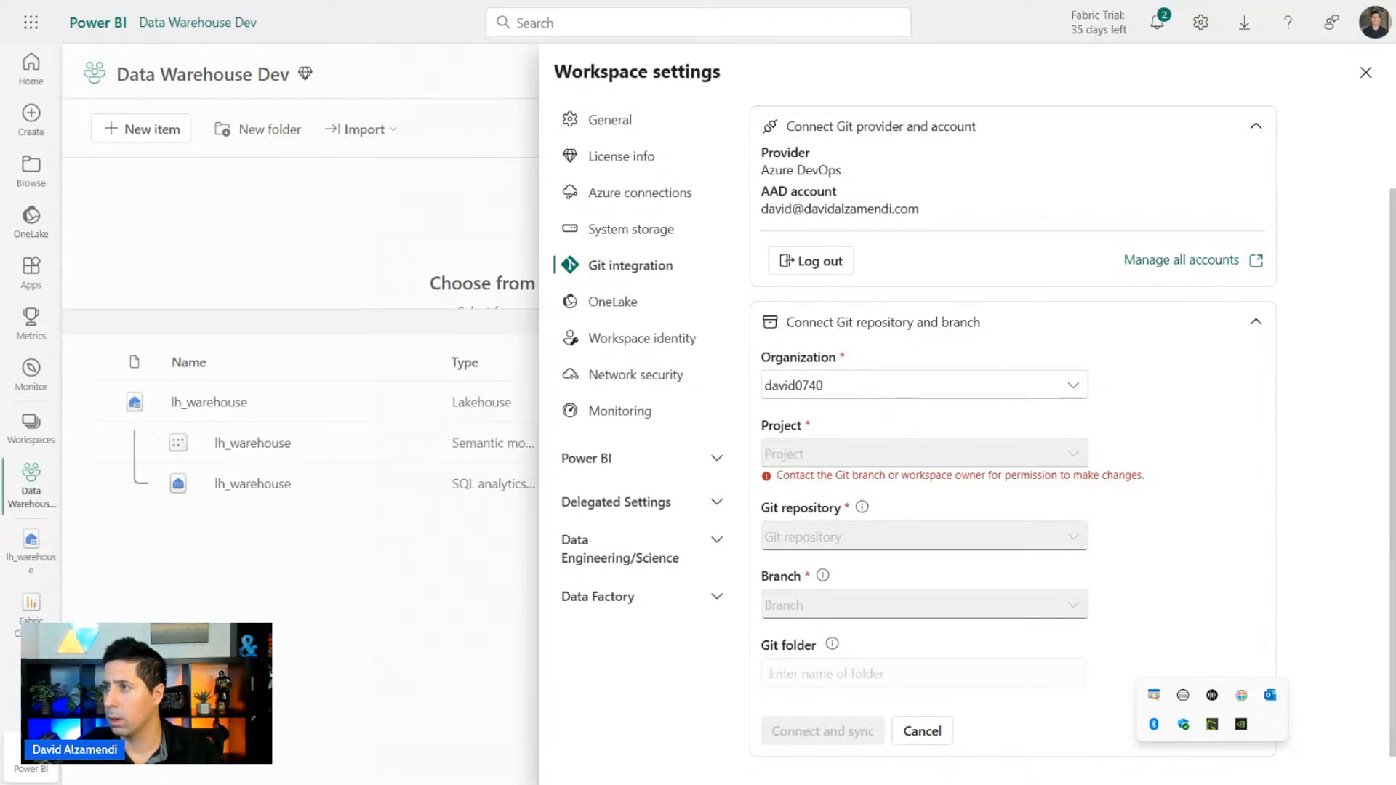
Bring up the second browser windows with the trial Data Warehouse Dev workspace and the Azure DevOps project Actionable Data Analytics, both maximized.
left_click_drag(1395, 88, 371, 191)
double_click(553, 203)
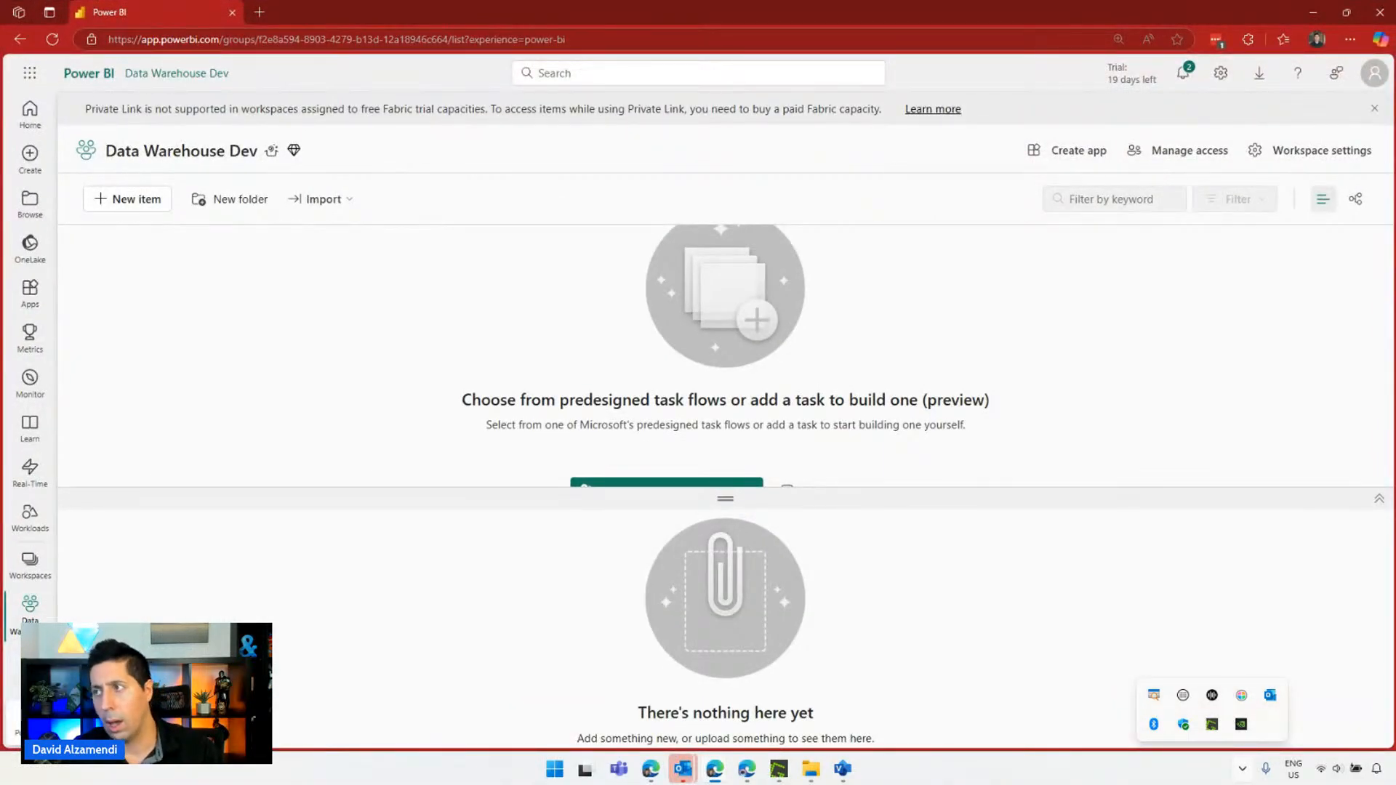
left_click_drag(1395, 276, 491, 207)
double_click(613, 205)
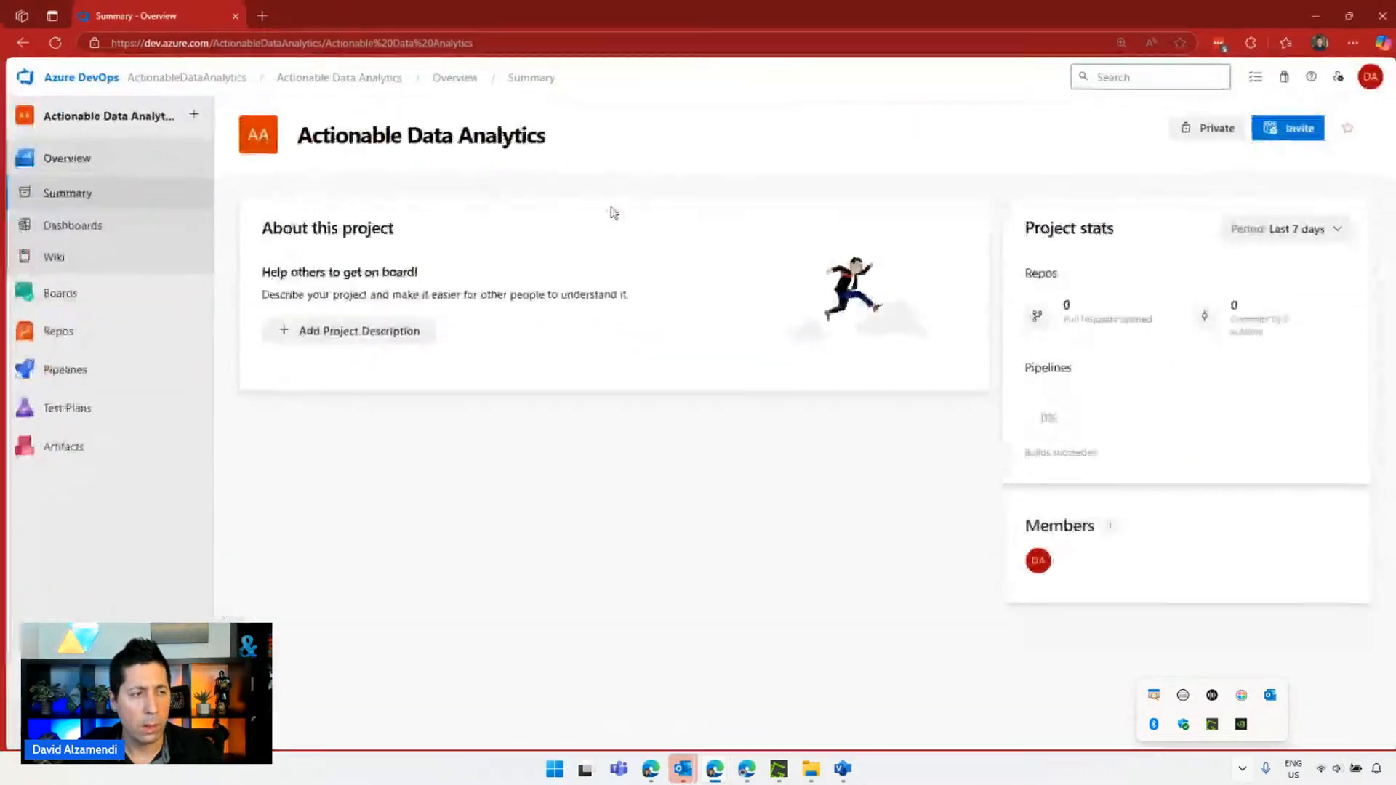
Create a Git repository named Fabric_Warehouse with a README in the Actionable Data Analytics project.
left_click(98, 332)
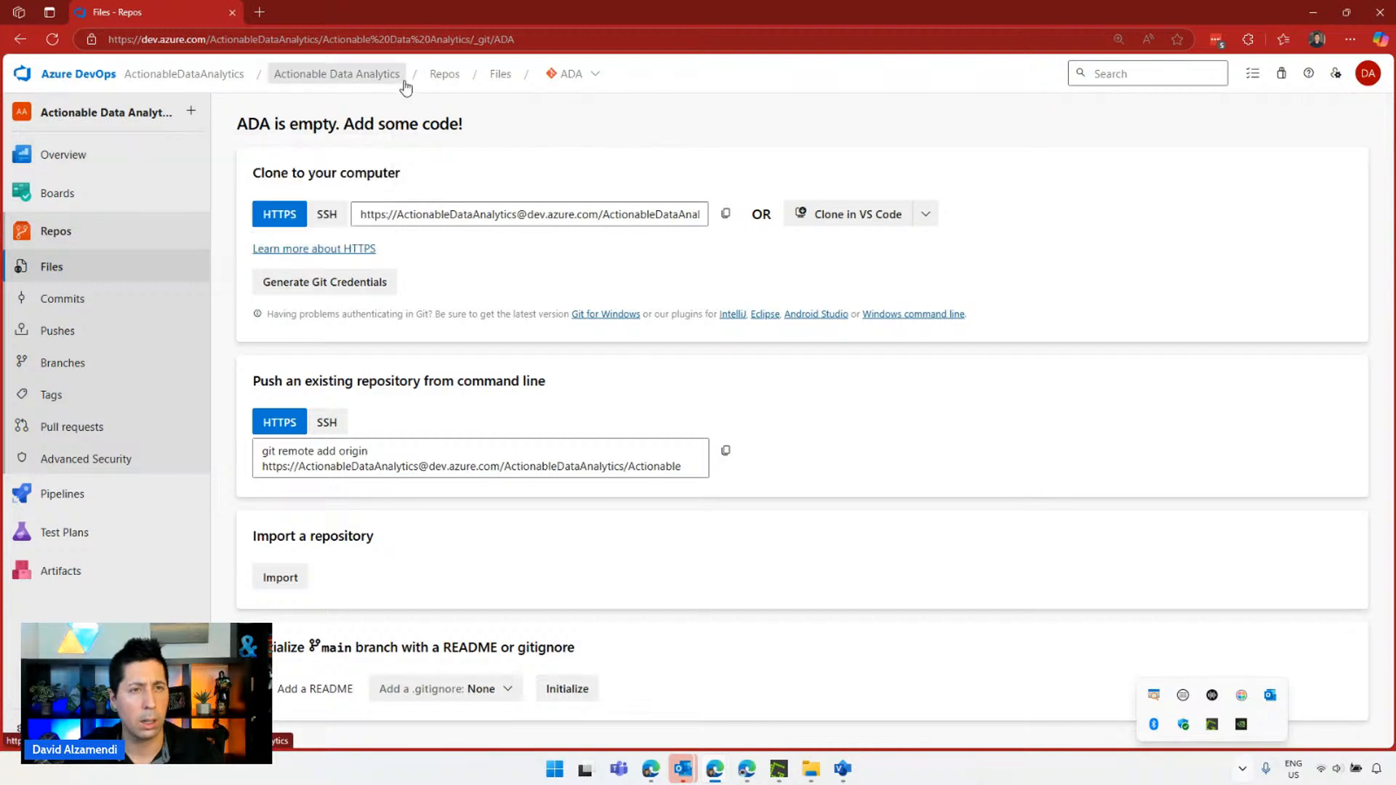
left_click(587, 75)
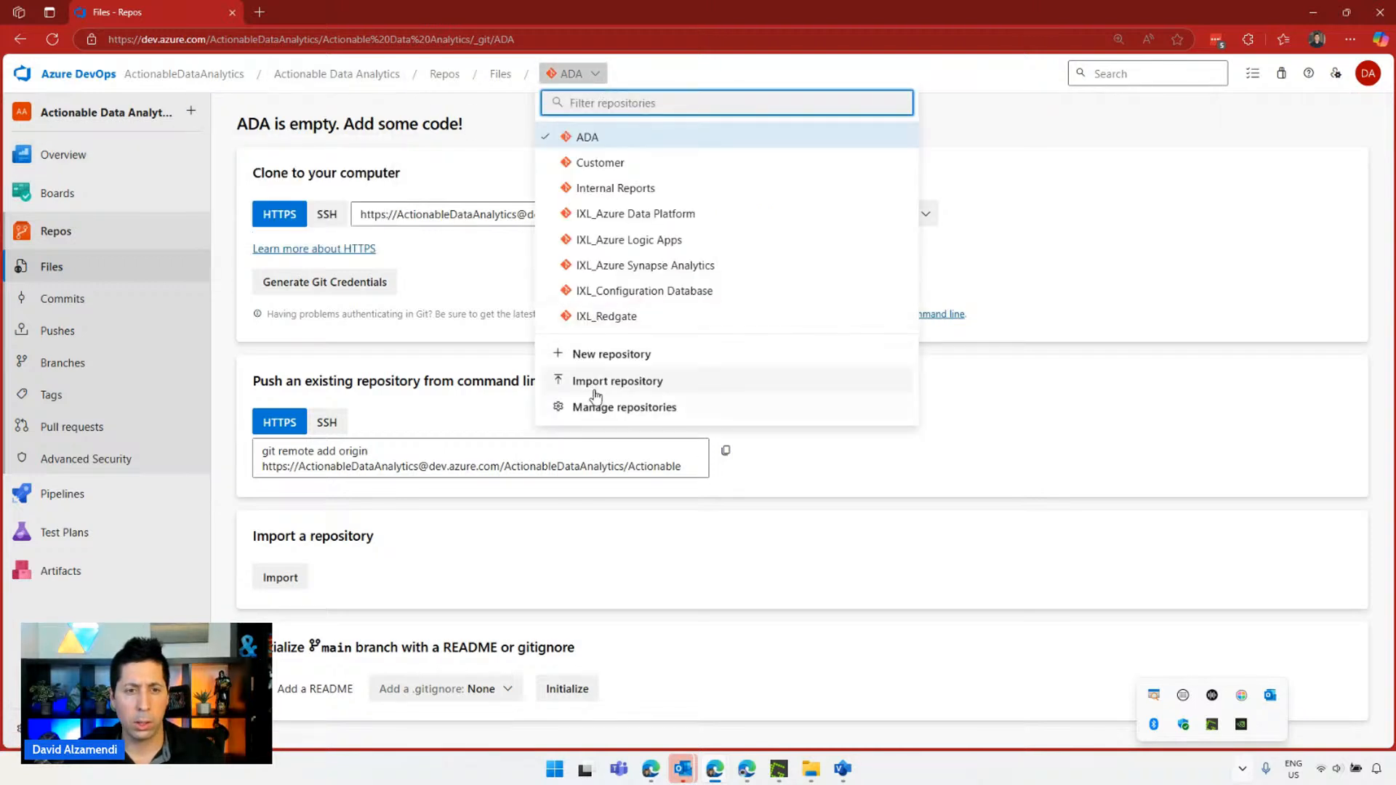
left_click(599, 356)
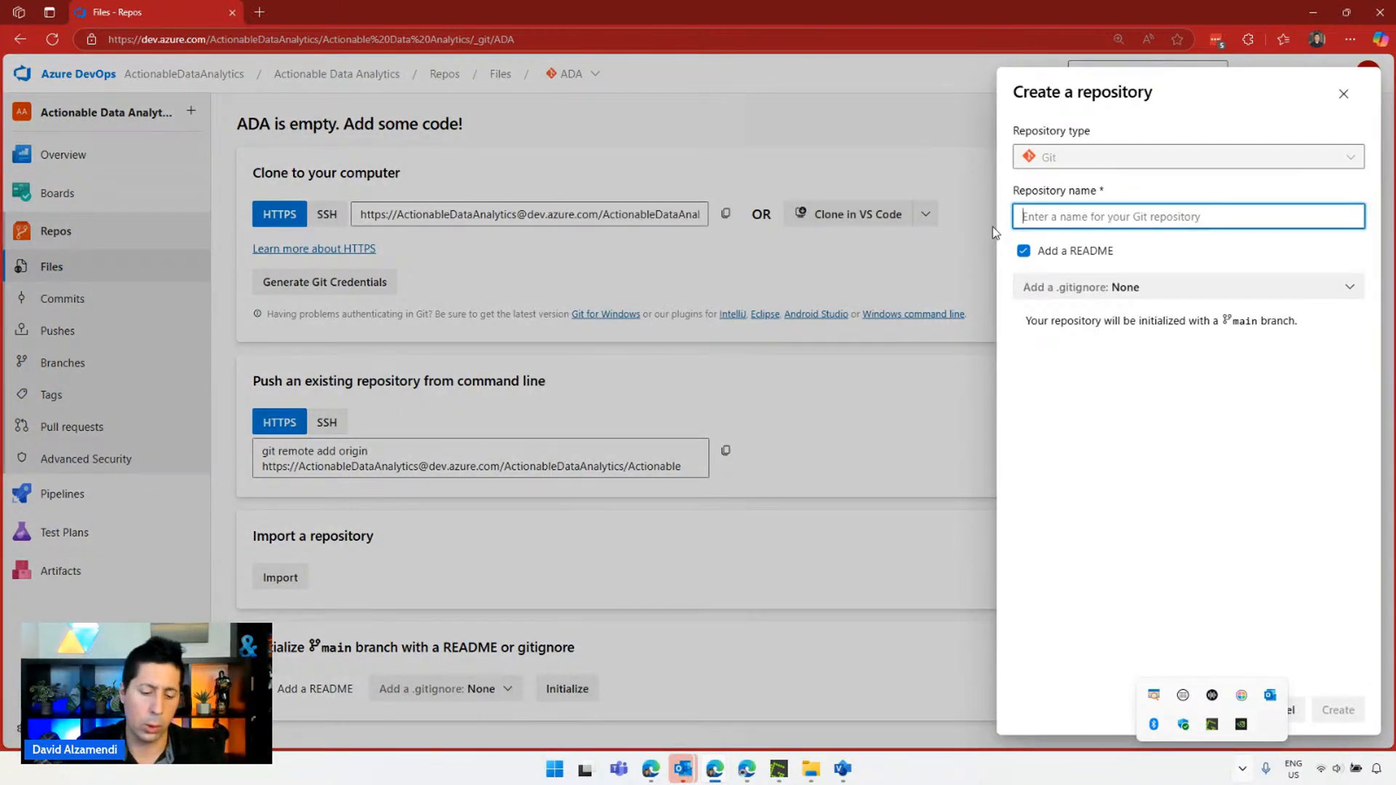
type("Fabri")
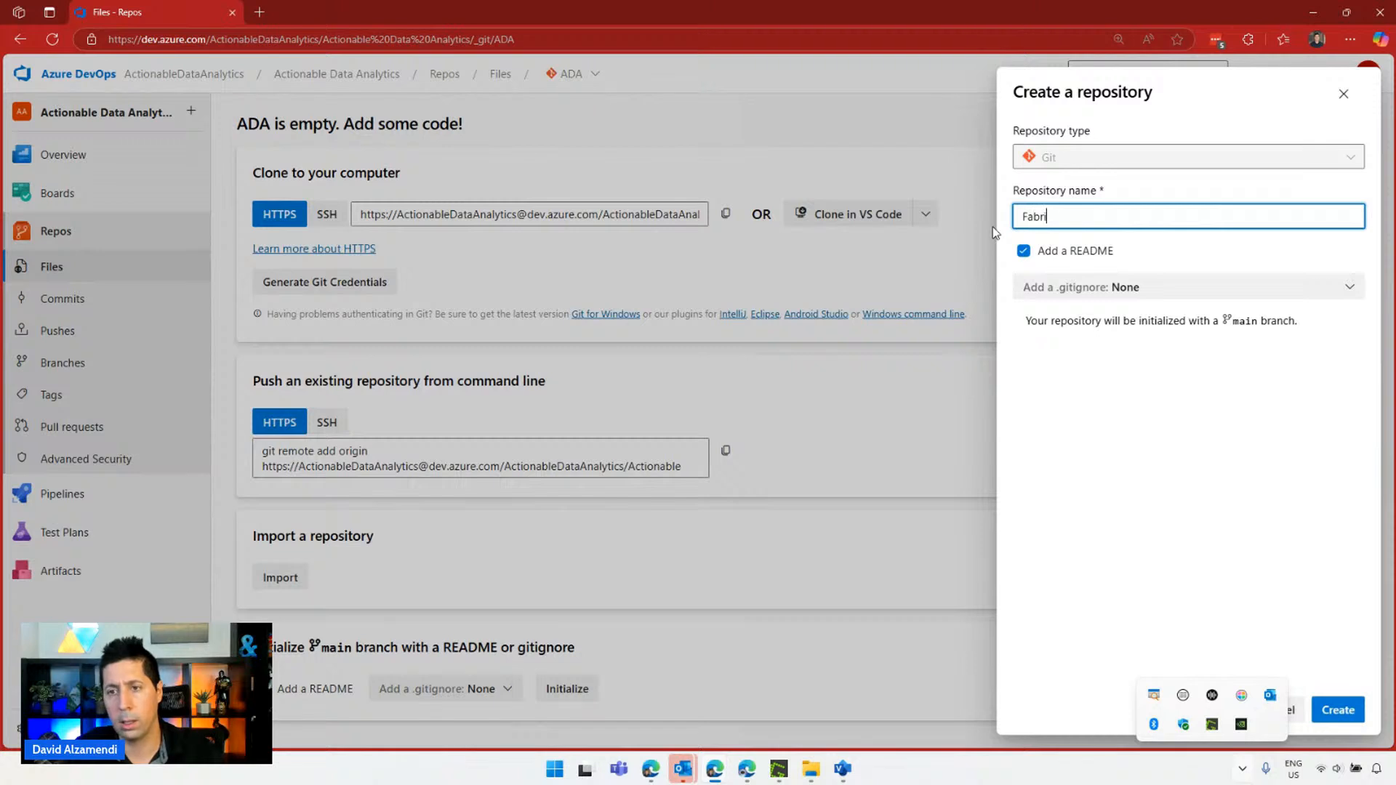
type("c_Warehouse")
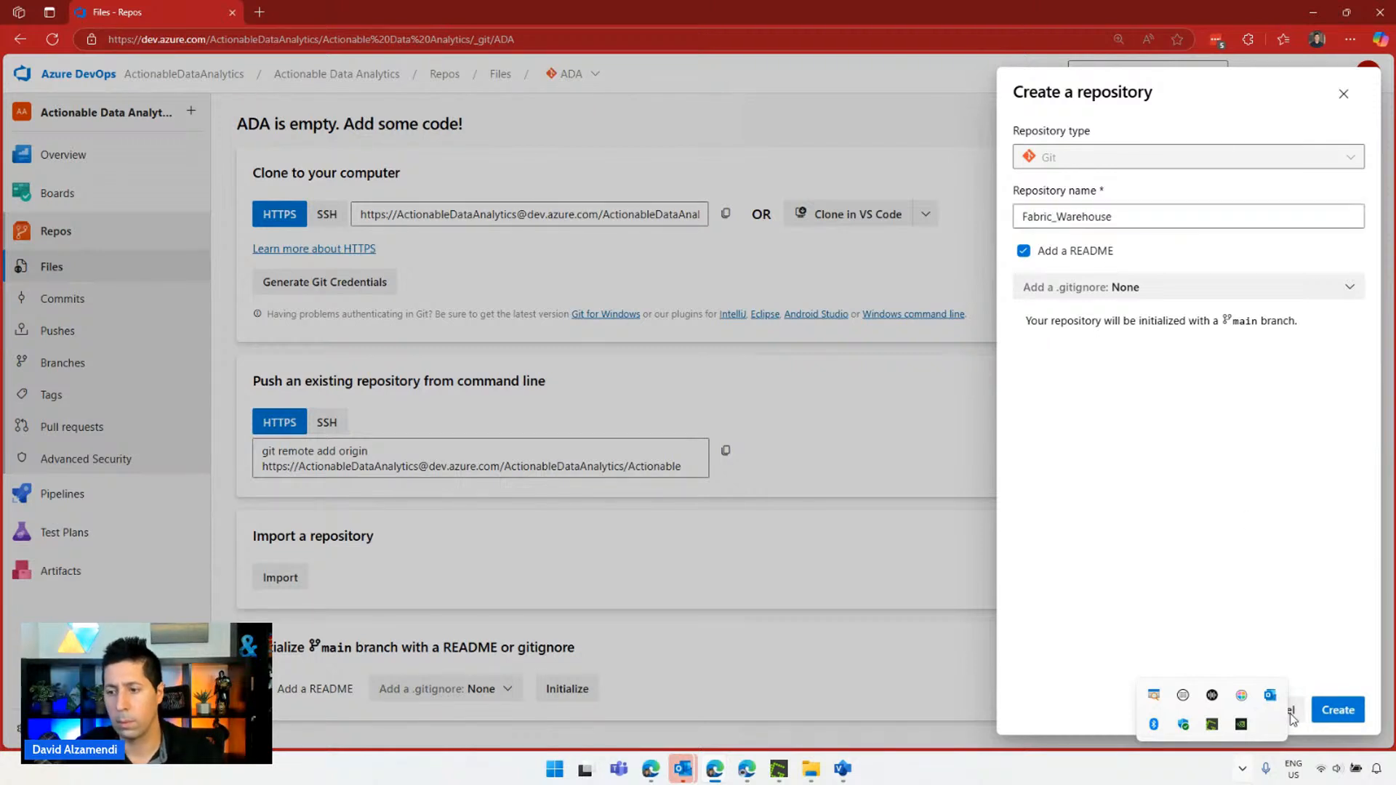
left_click(1337, 709)
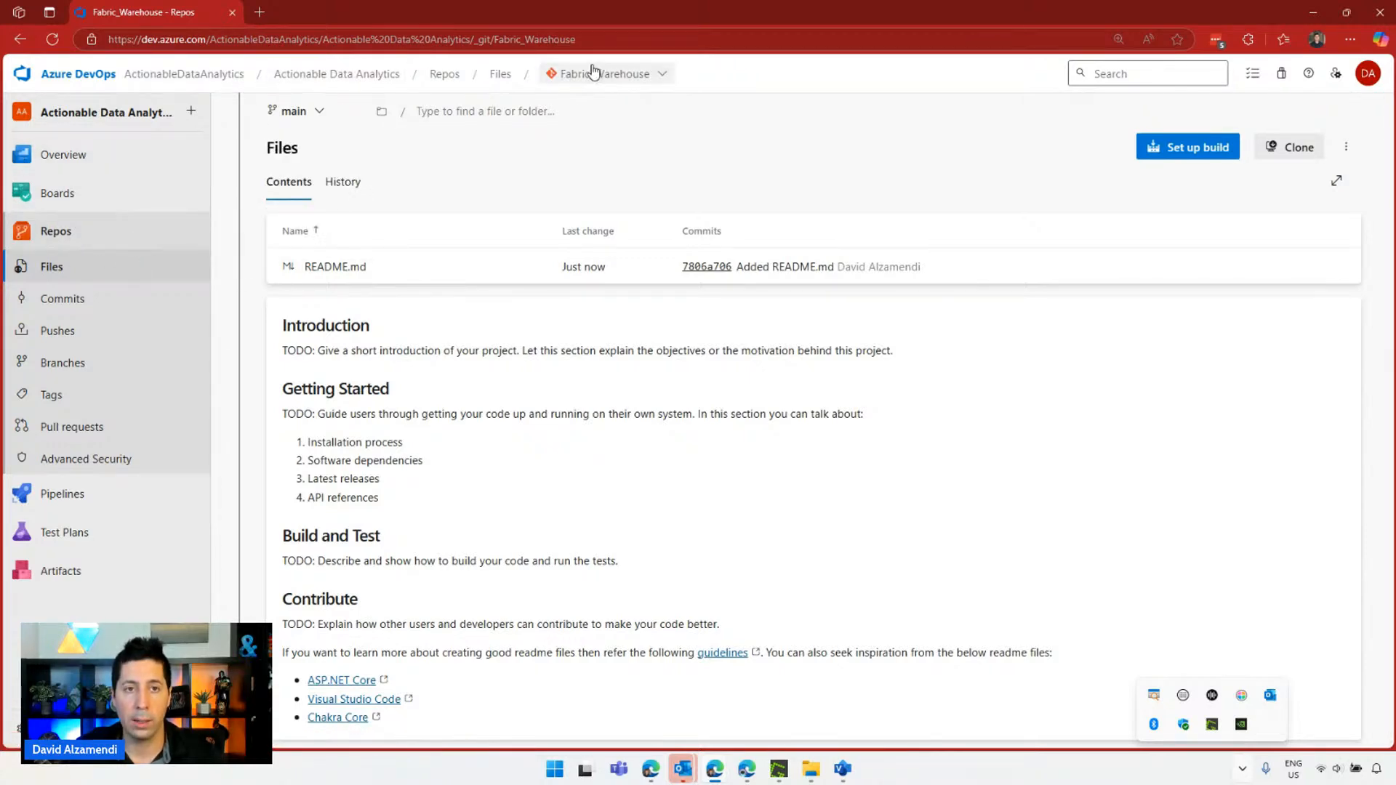
Return to the Data Warehouse Dev workspace and connect its Git integration to Azure DevOps with the AAD account.
left_click_drag(669, 8, 2, 283)
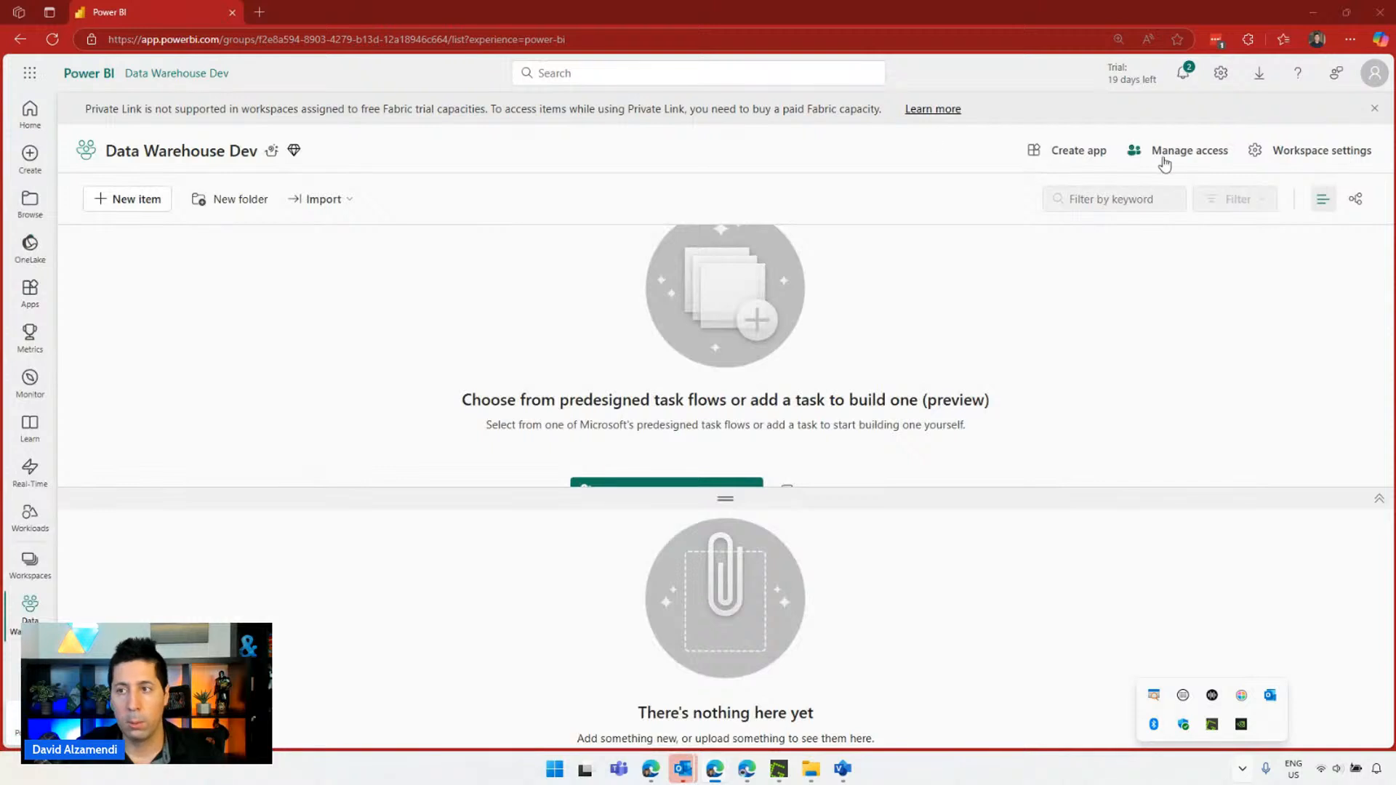
left_click(1280, 151)
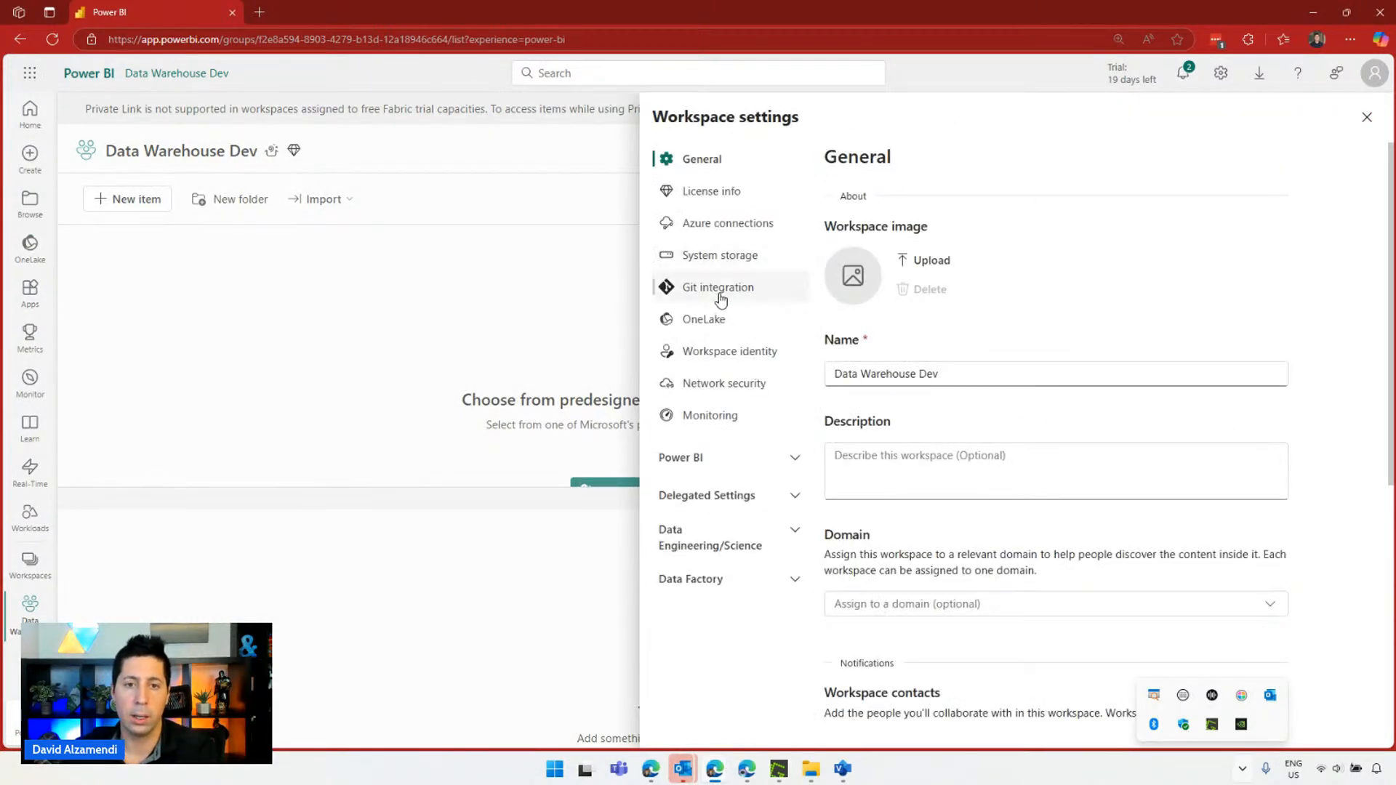
left_click(720, 298)
left_click(887, 327)
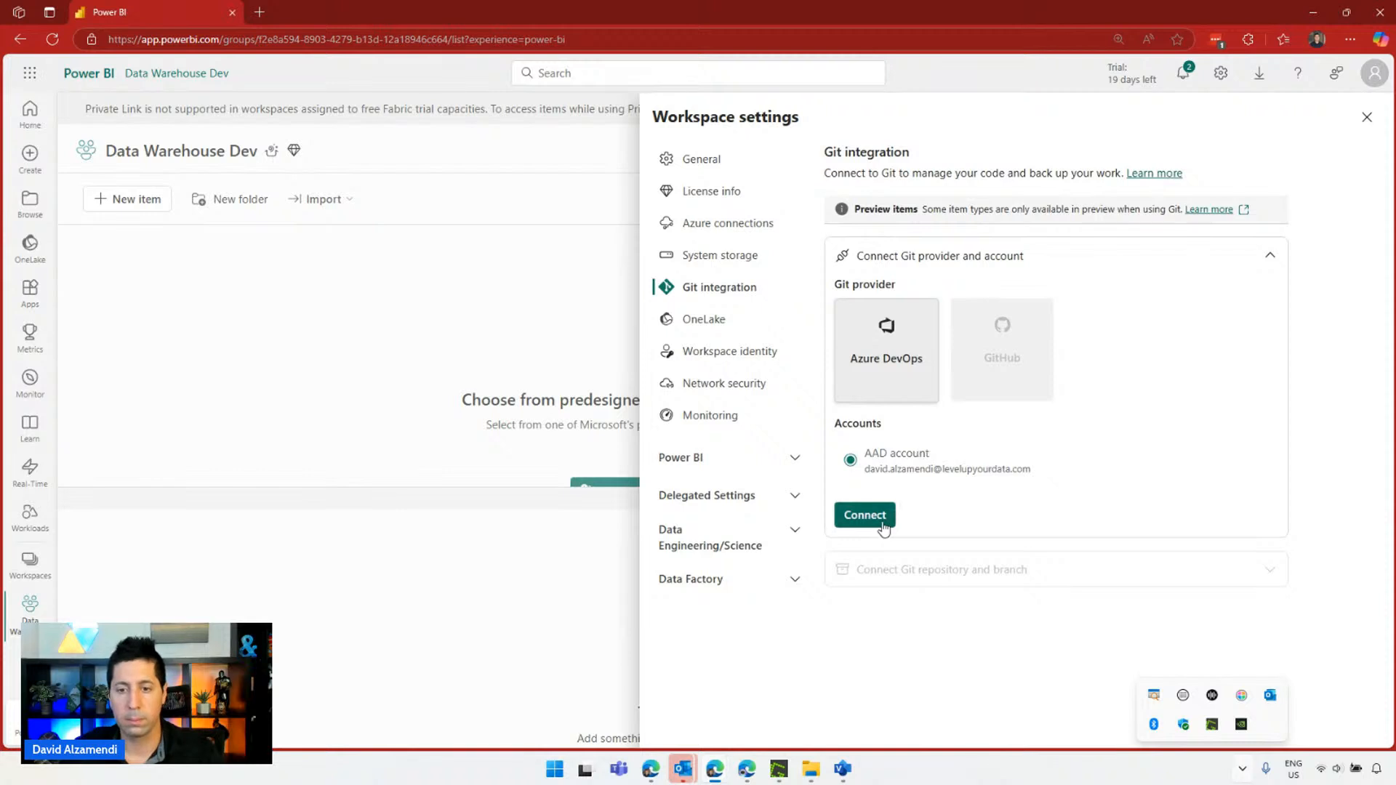
left_click(864, 515)
Connect and sync the workspace with organization ActionableDataAnalytics, project Actionable Data Analytics, repository Fabric_Warehouse and branch main.
scroll(887, 465, "down", 1)
left_click(897, 405)
left_click(897, 460)
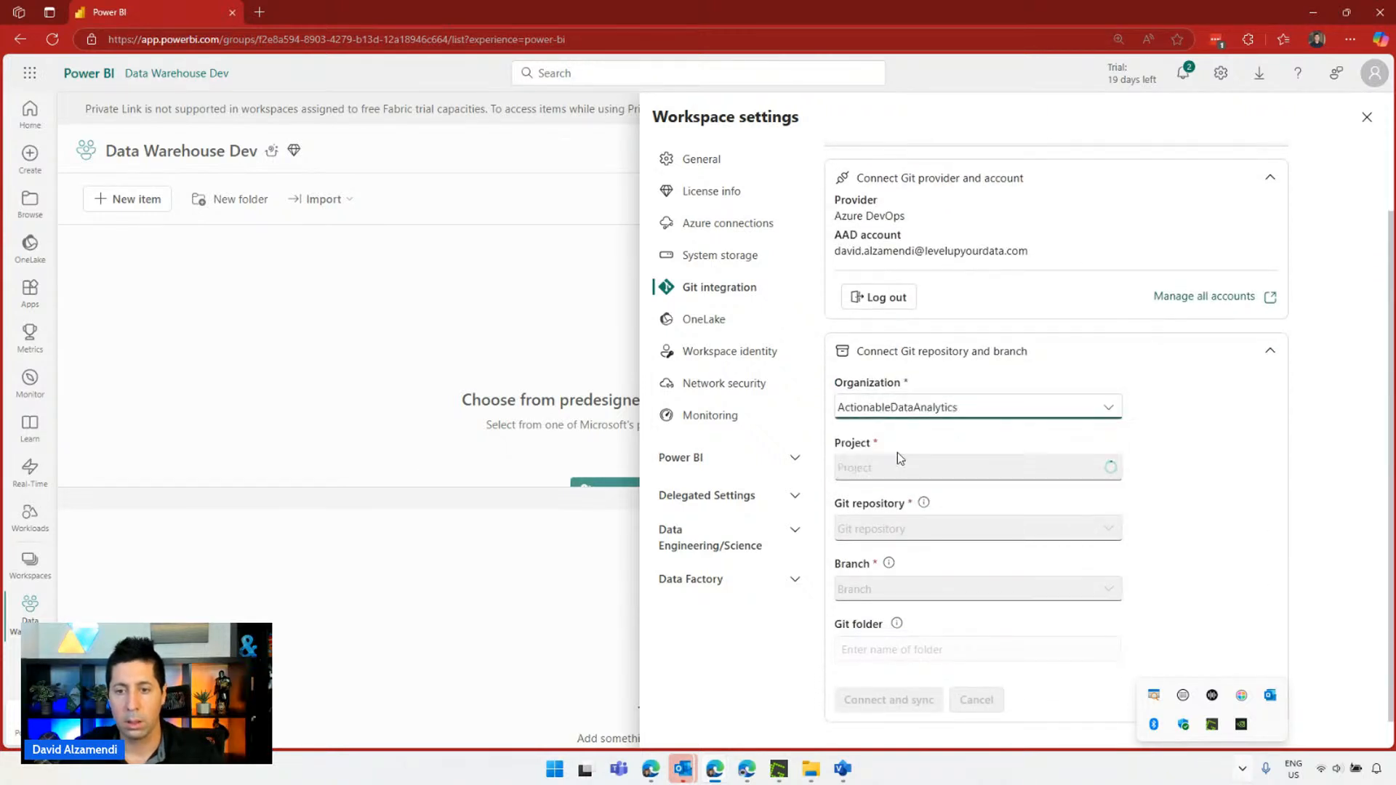
left_click(888, 467)
left_click(907, 520)
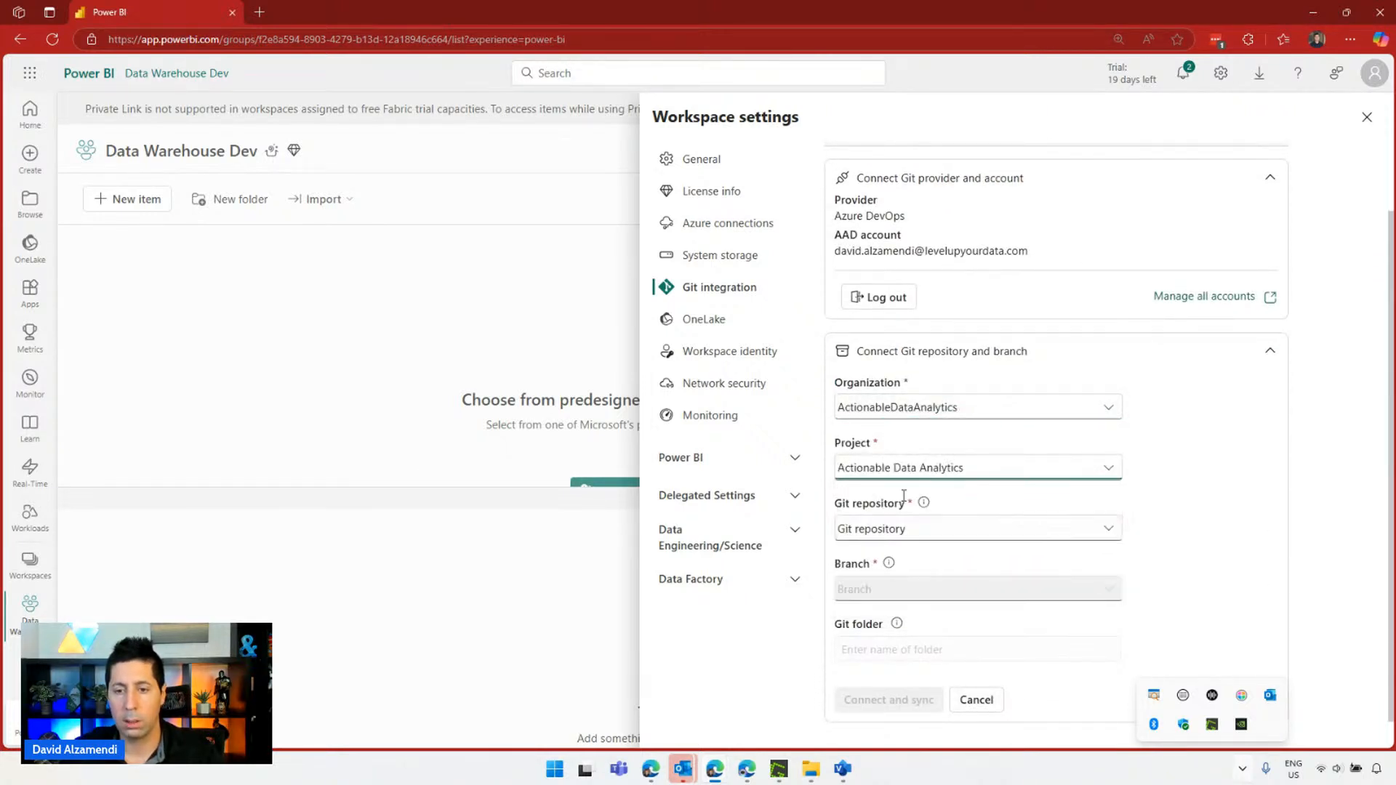
left_click(884, 536)
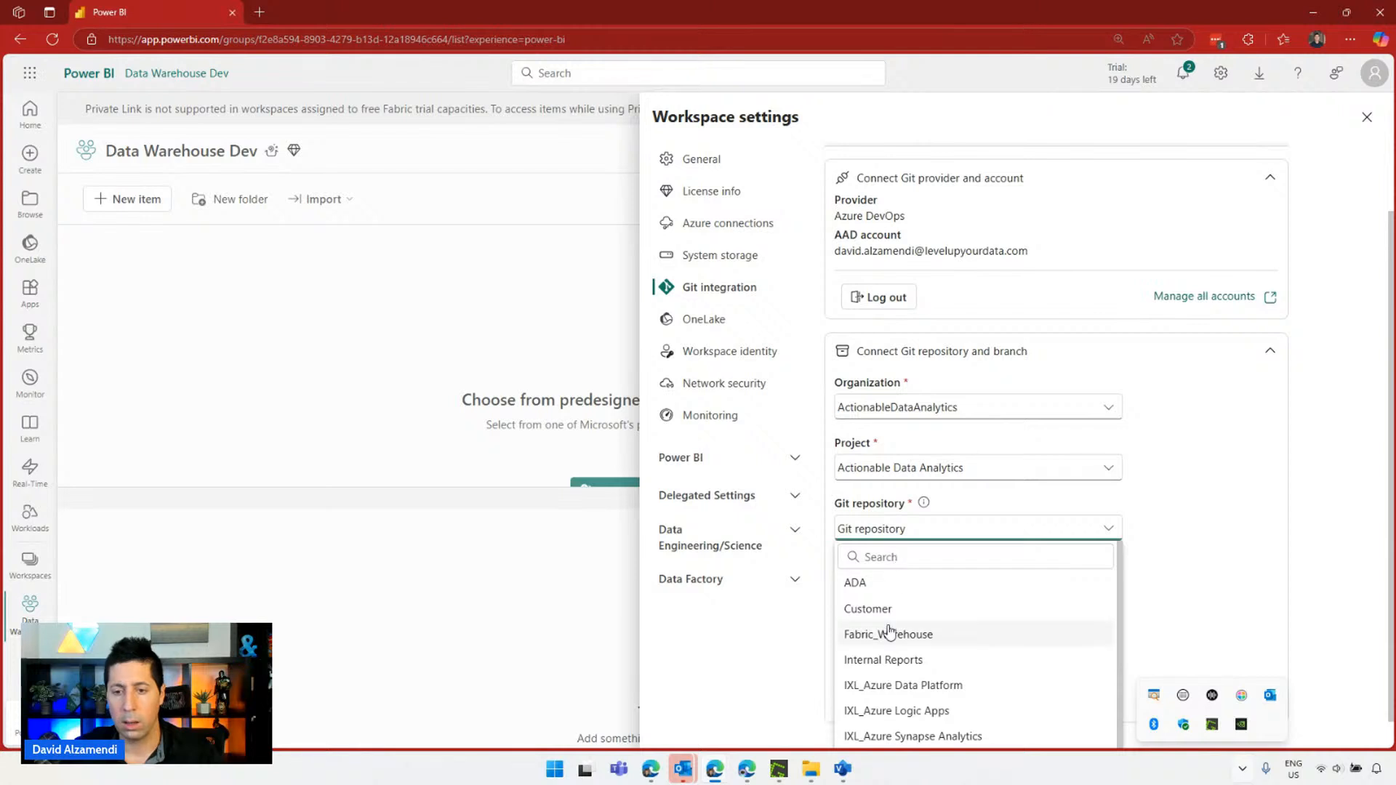
left_click(897, 633)
left_click(876, 602)
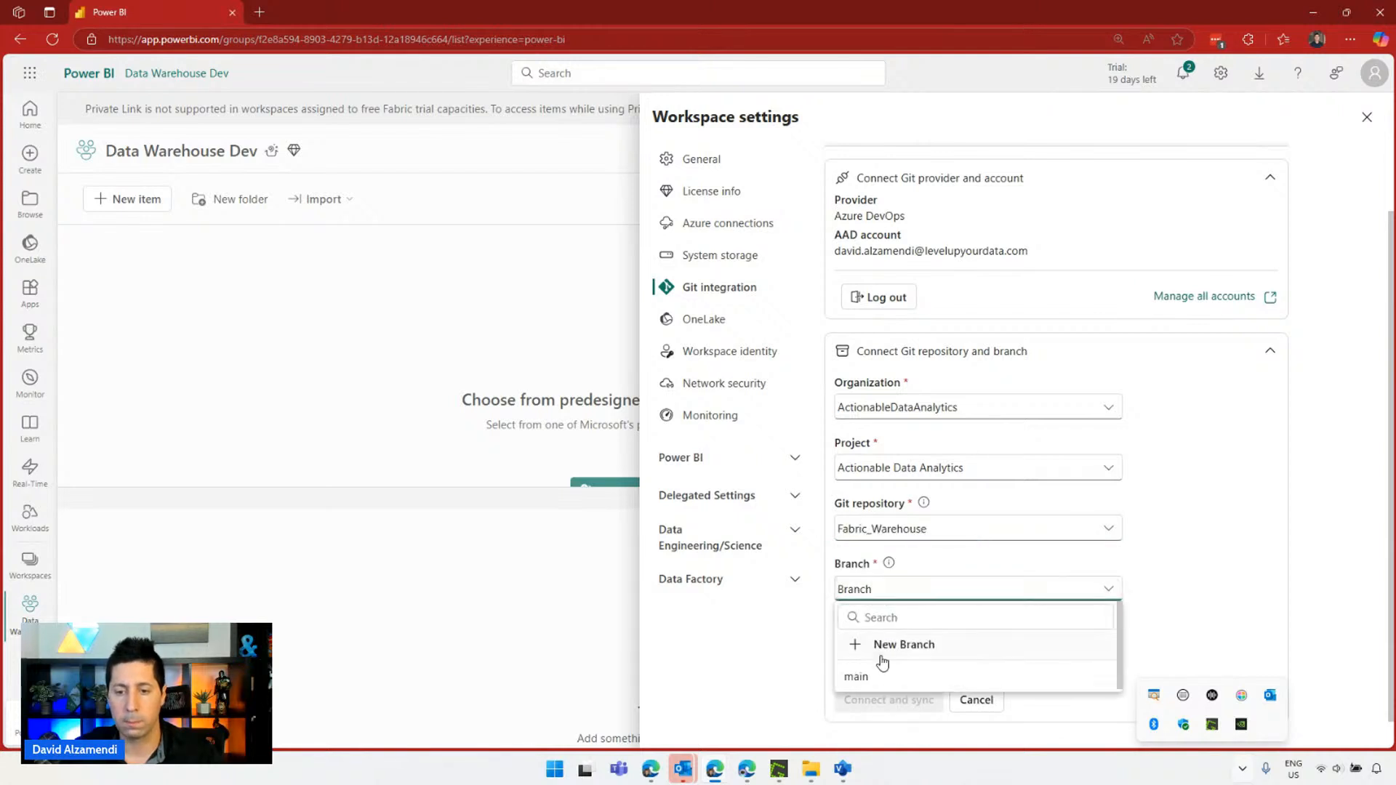
left_click(878, 677)
left_click(882, 697)
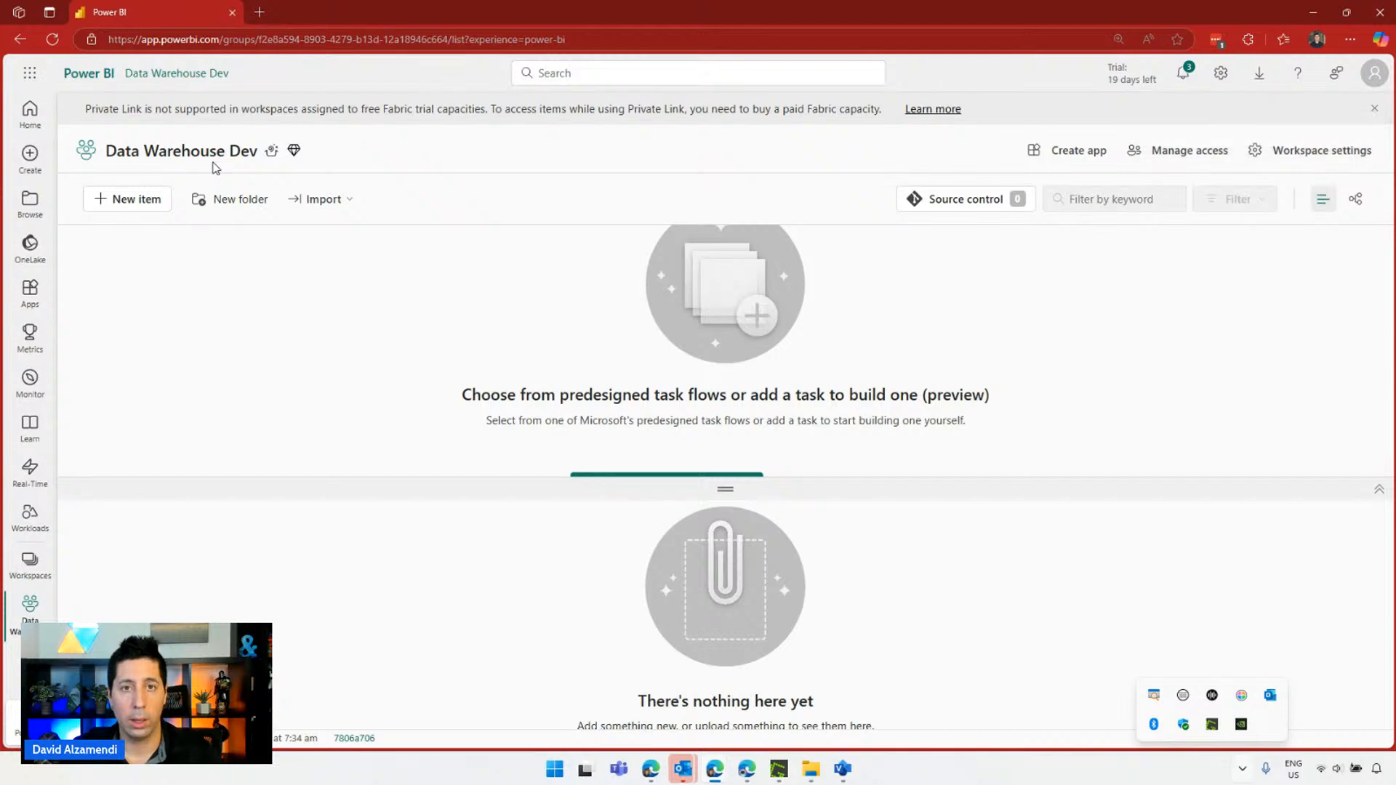
Create a new Warehouse item named wh_warehouse in the Data Warehouse Dev workspace.
left_click(150, 202)
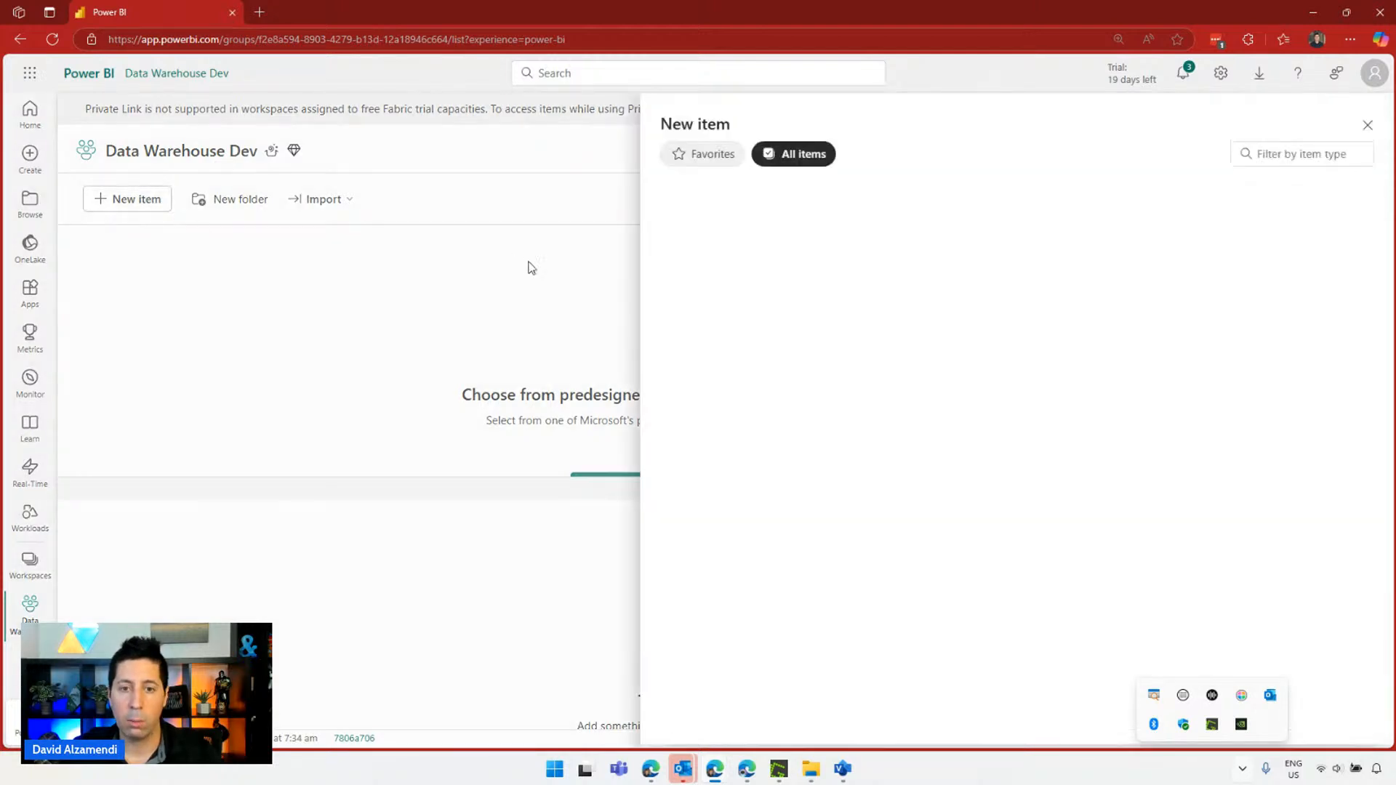
left_click(1269, 154)
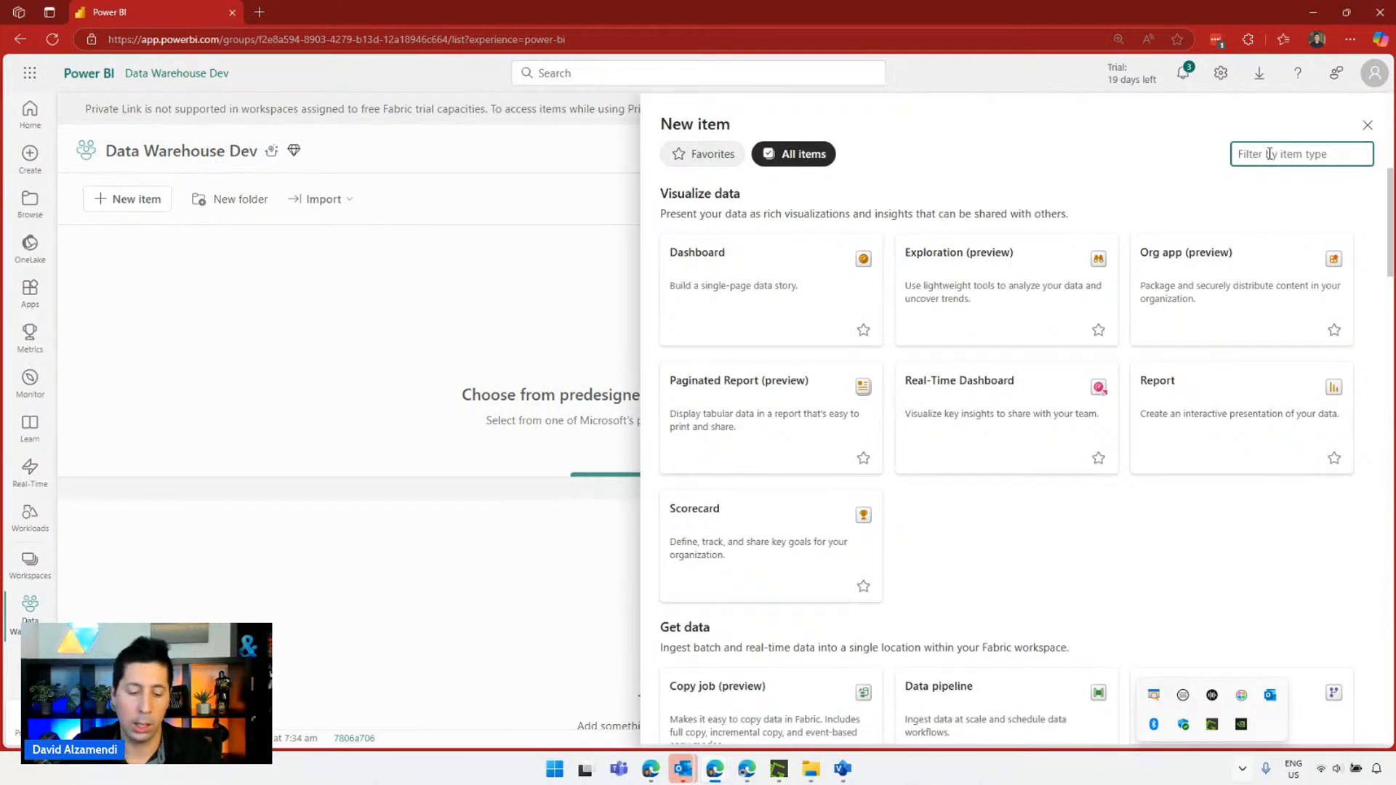
type("wareh")
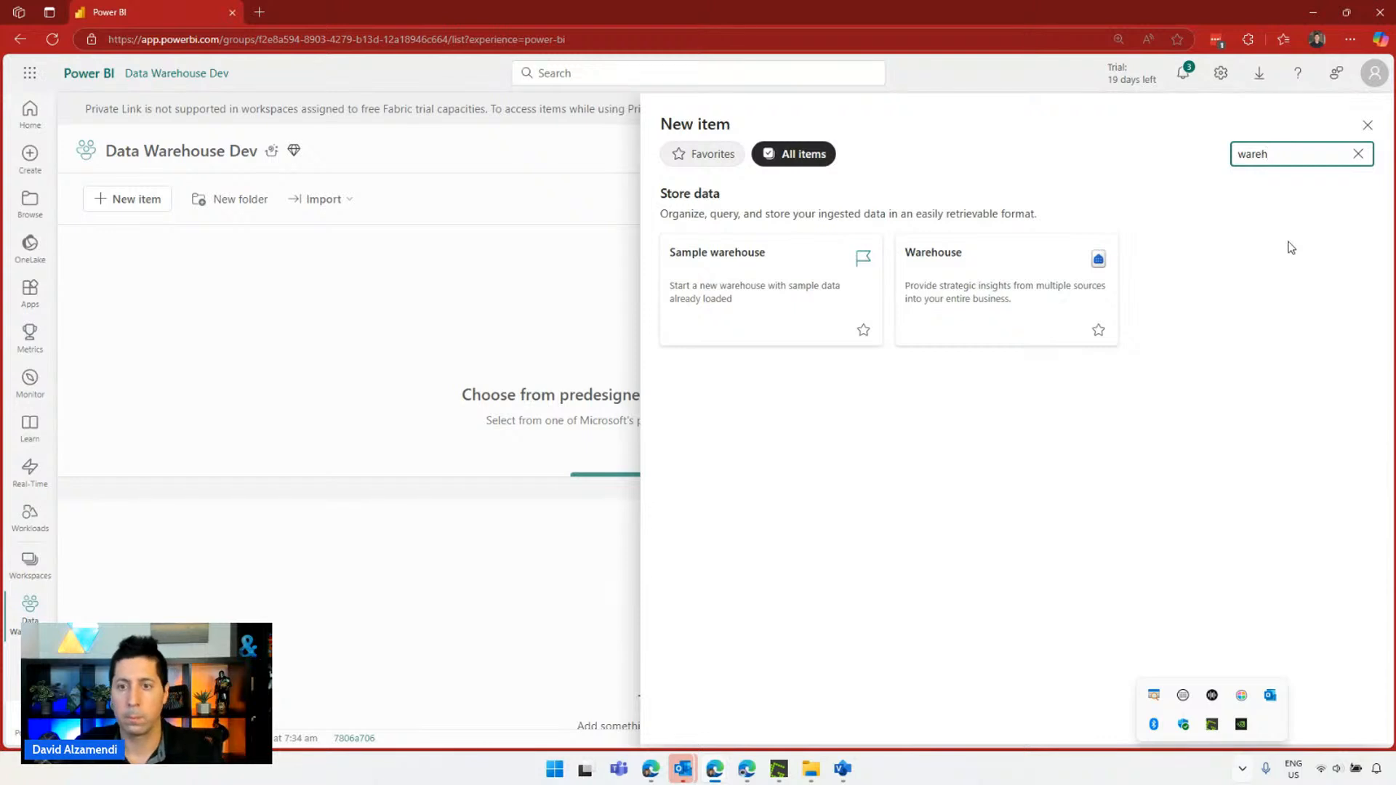
left_click(945, 285)
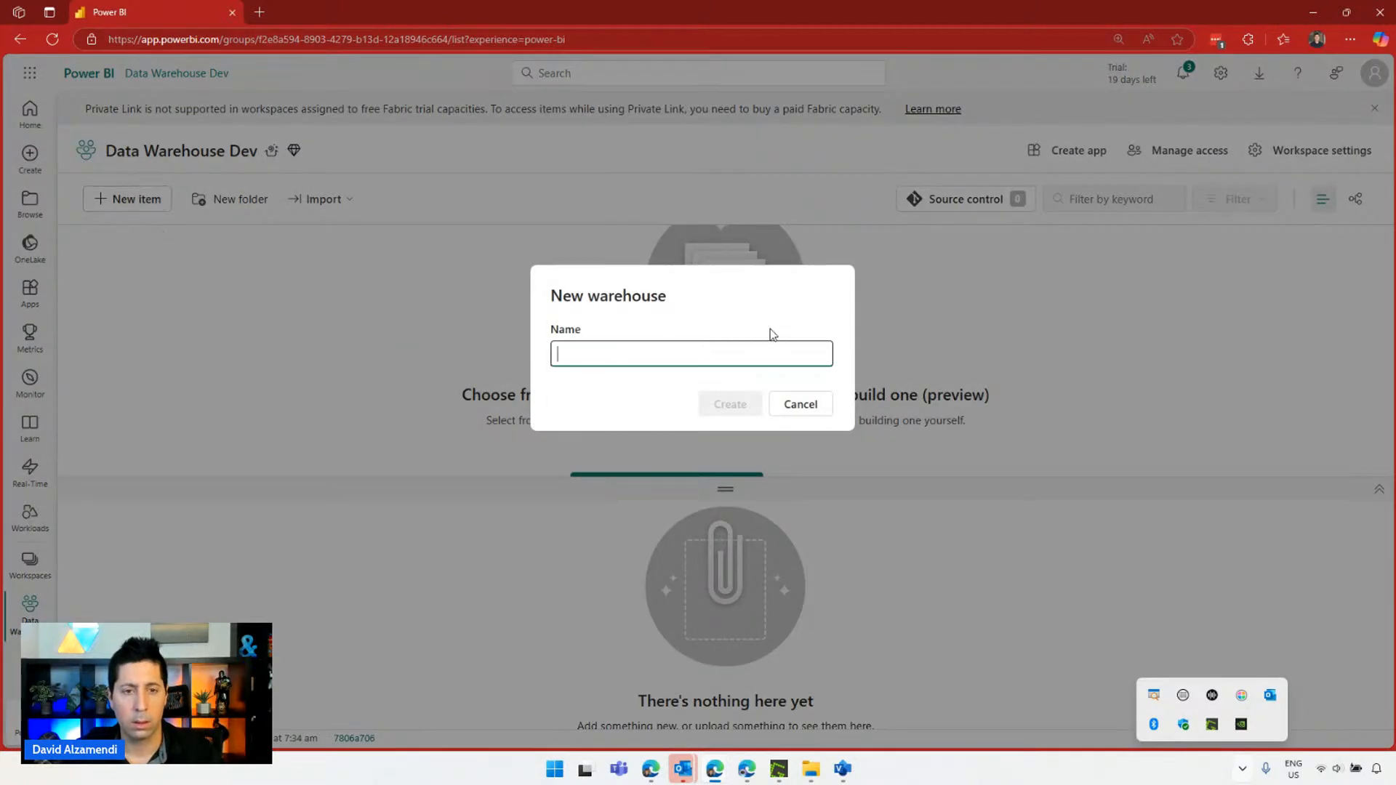
type("wh_warehouse")
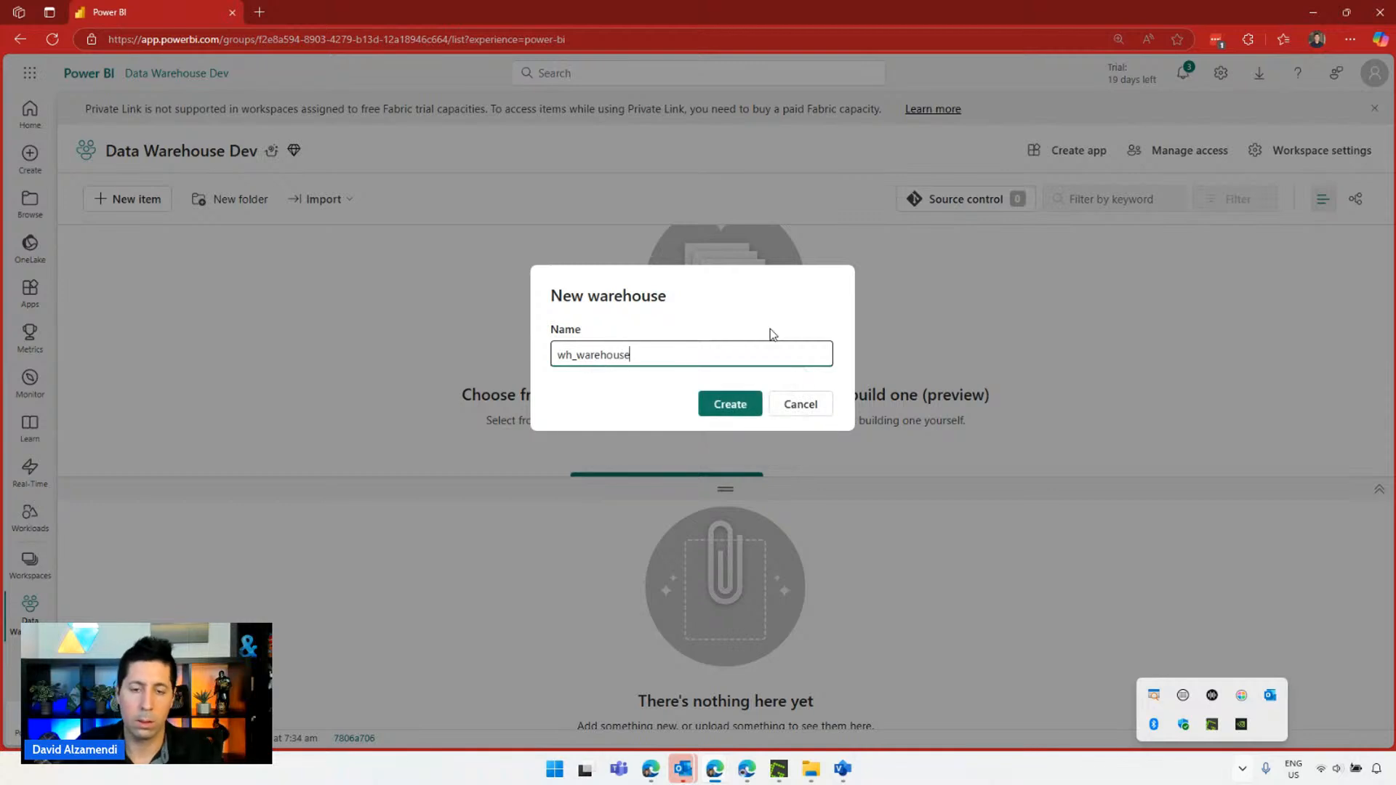
left_click(718, 411)
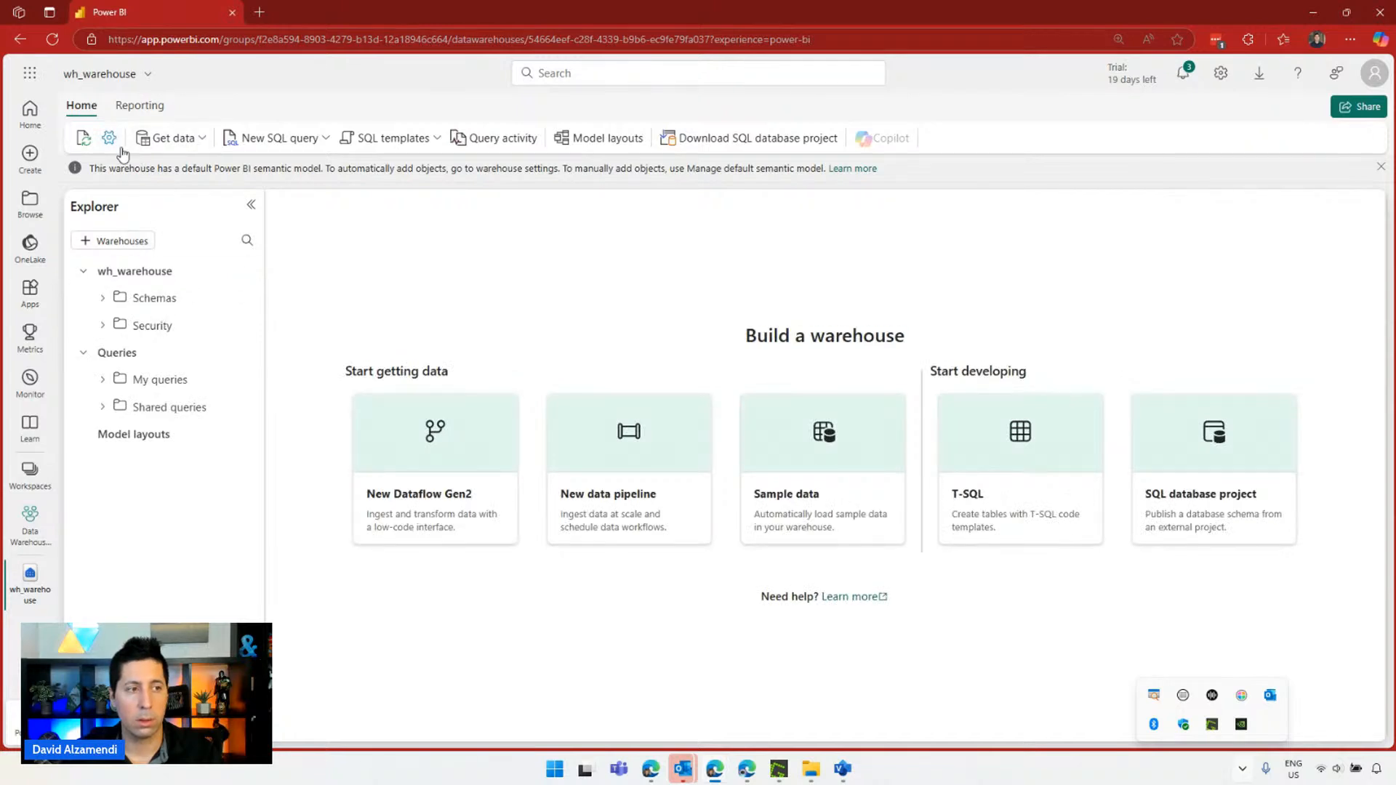
left_click(240, 297)
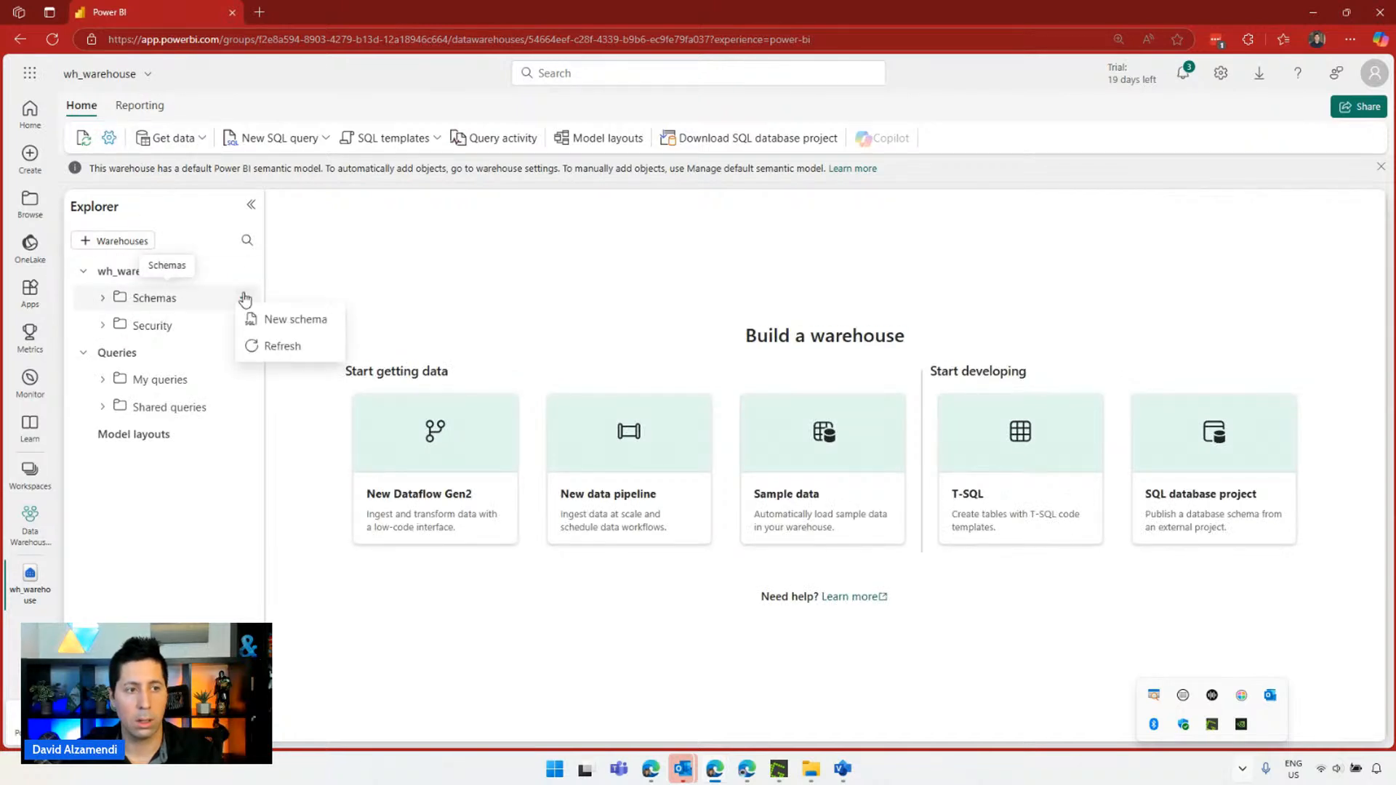
left_click(274, 318)
left_click(247, 298)
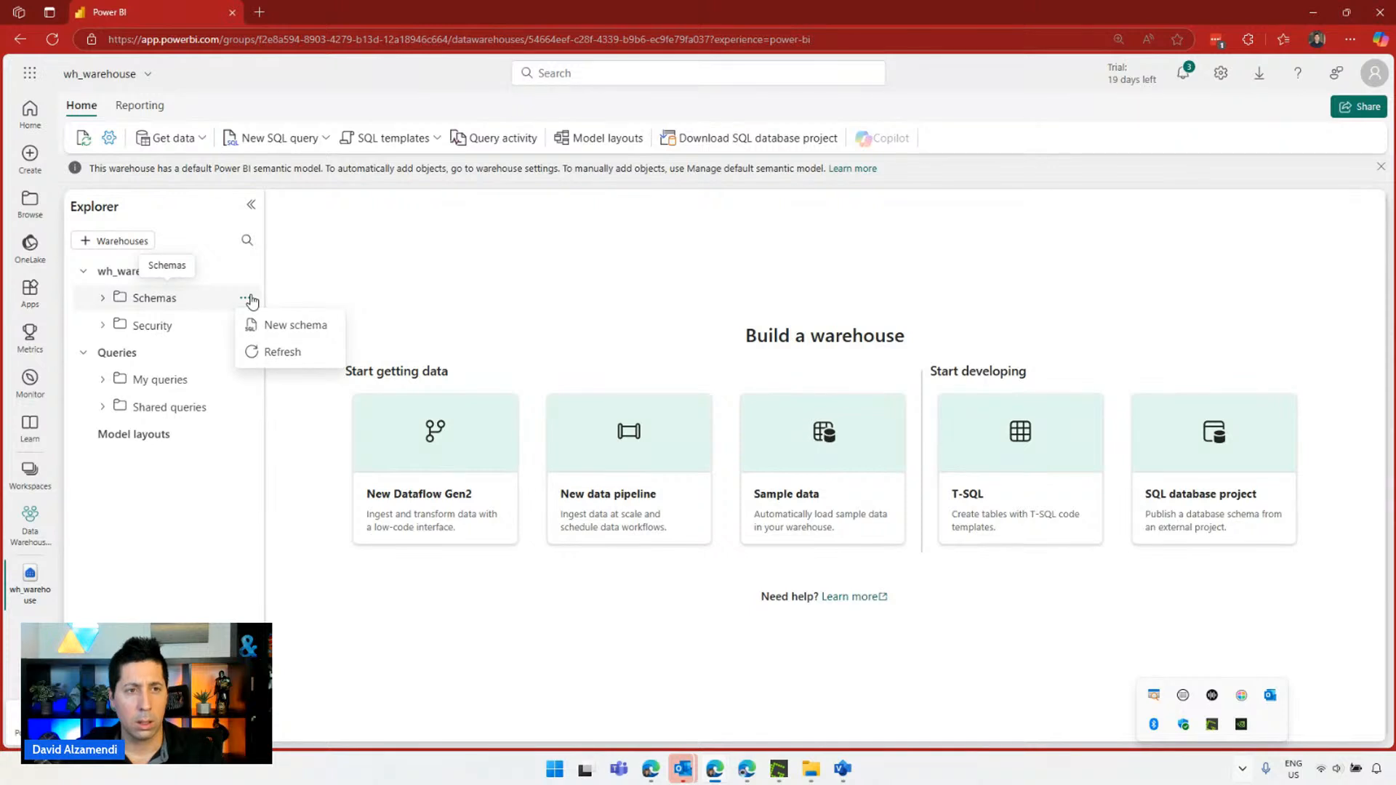
Write a new SQL query in wh_warehouse that creates table dbo.Test with a varchar(55) column named a.
left_click(283, 143)
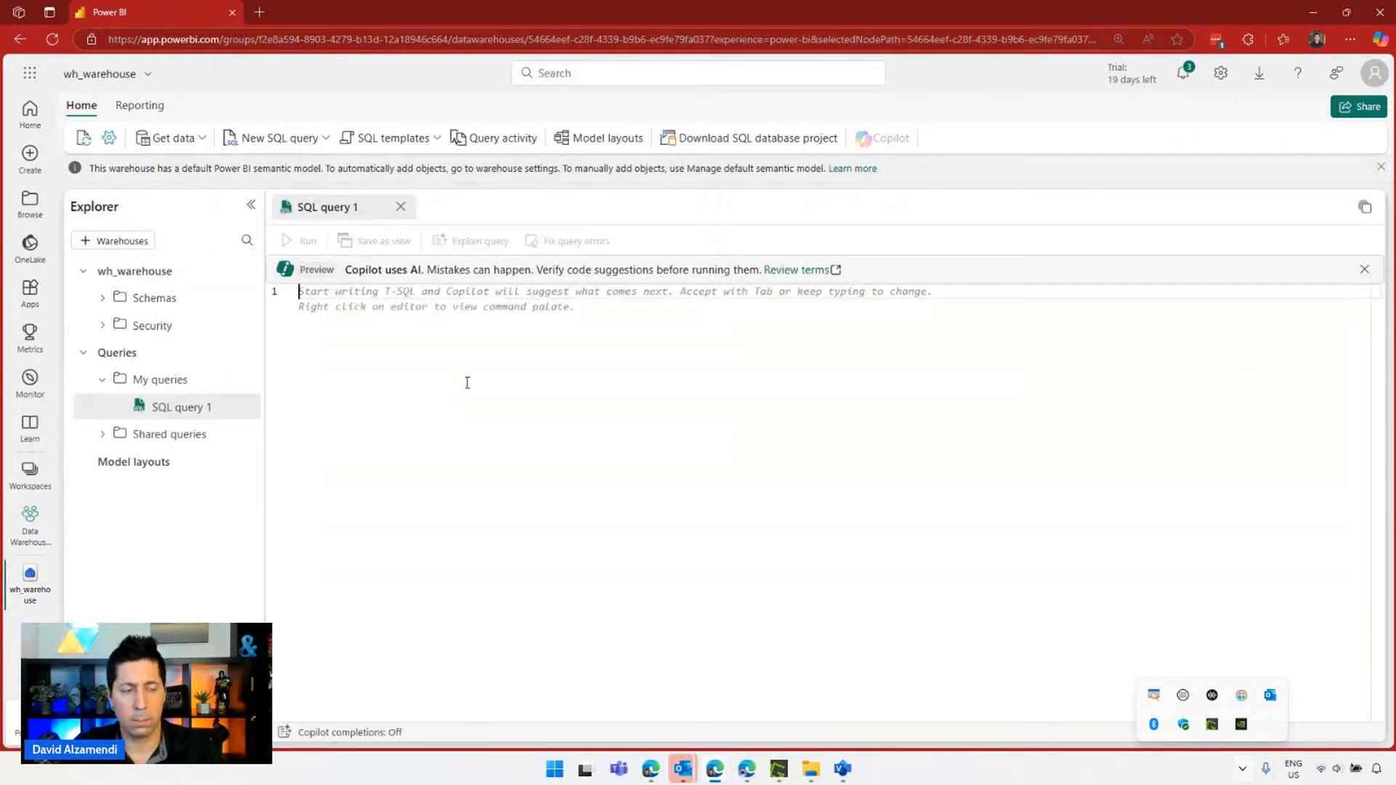
type("create table dbo")
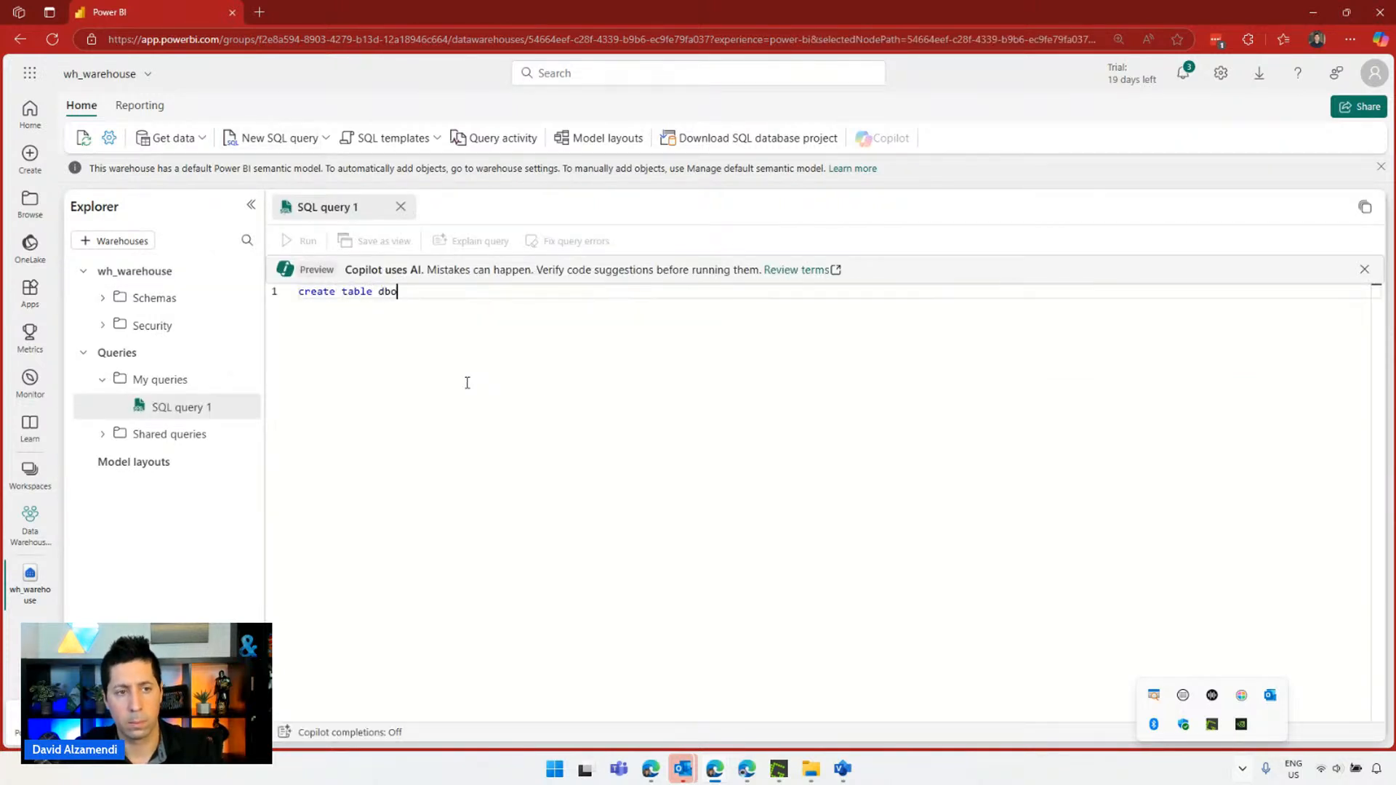
type(".Test(a v")
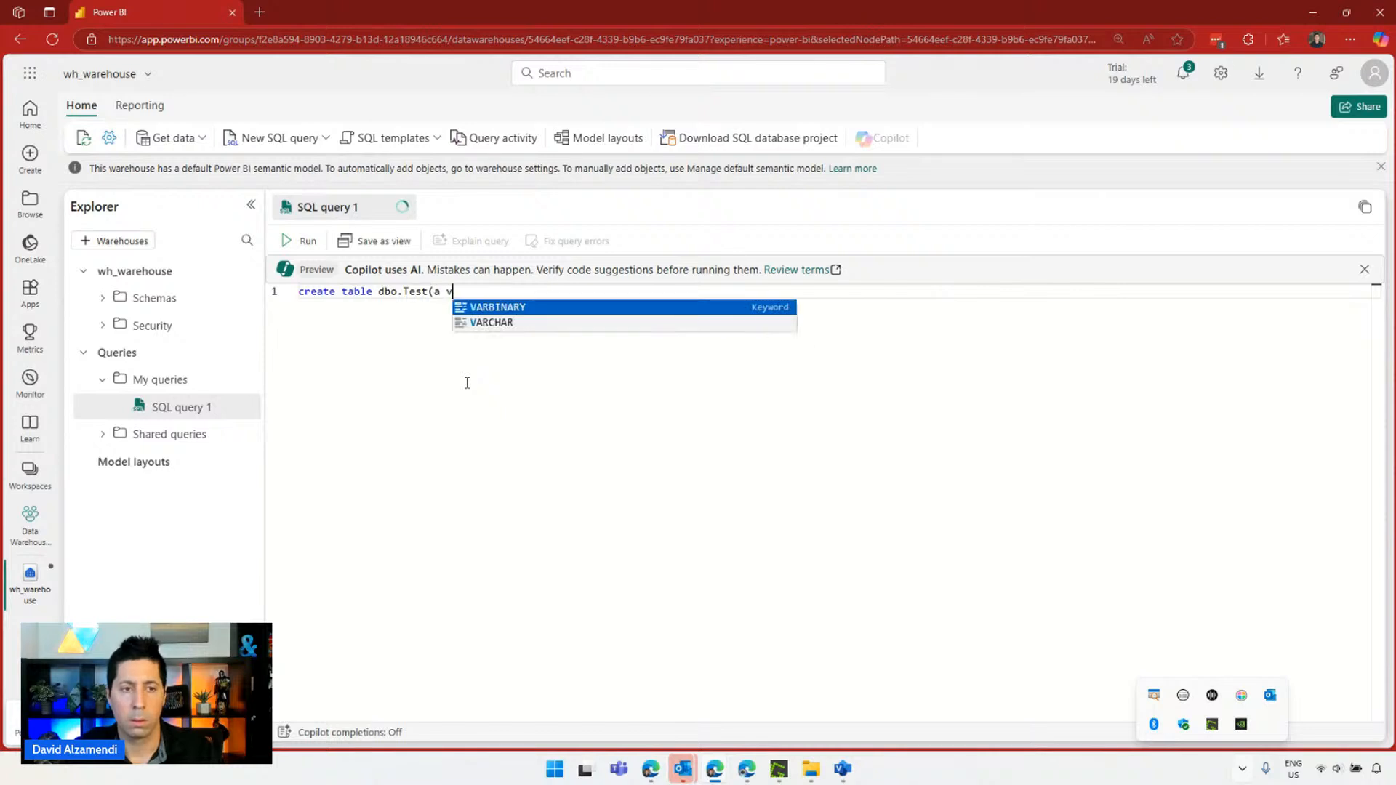
type("archar(55")
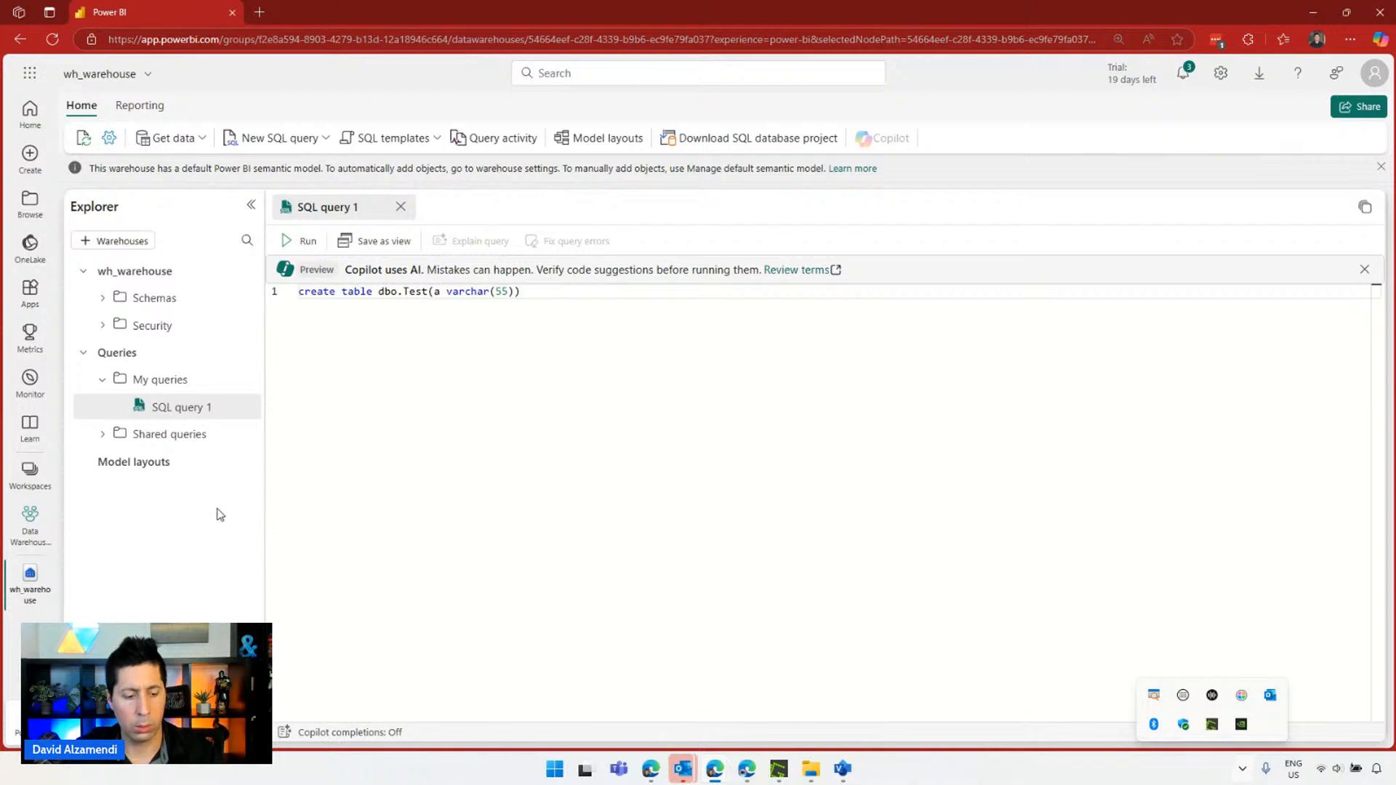
Run the create-table query for dbo.Test in wh_warehouse.
key("ctrl+minus")
key("ctrl+minus")
key("ctrl+minus")
key("ctrl+plus")
key("ctrl+plus")
key("ctrl+plus")
key("ctrl+plus")
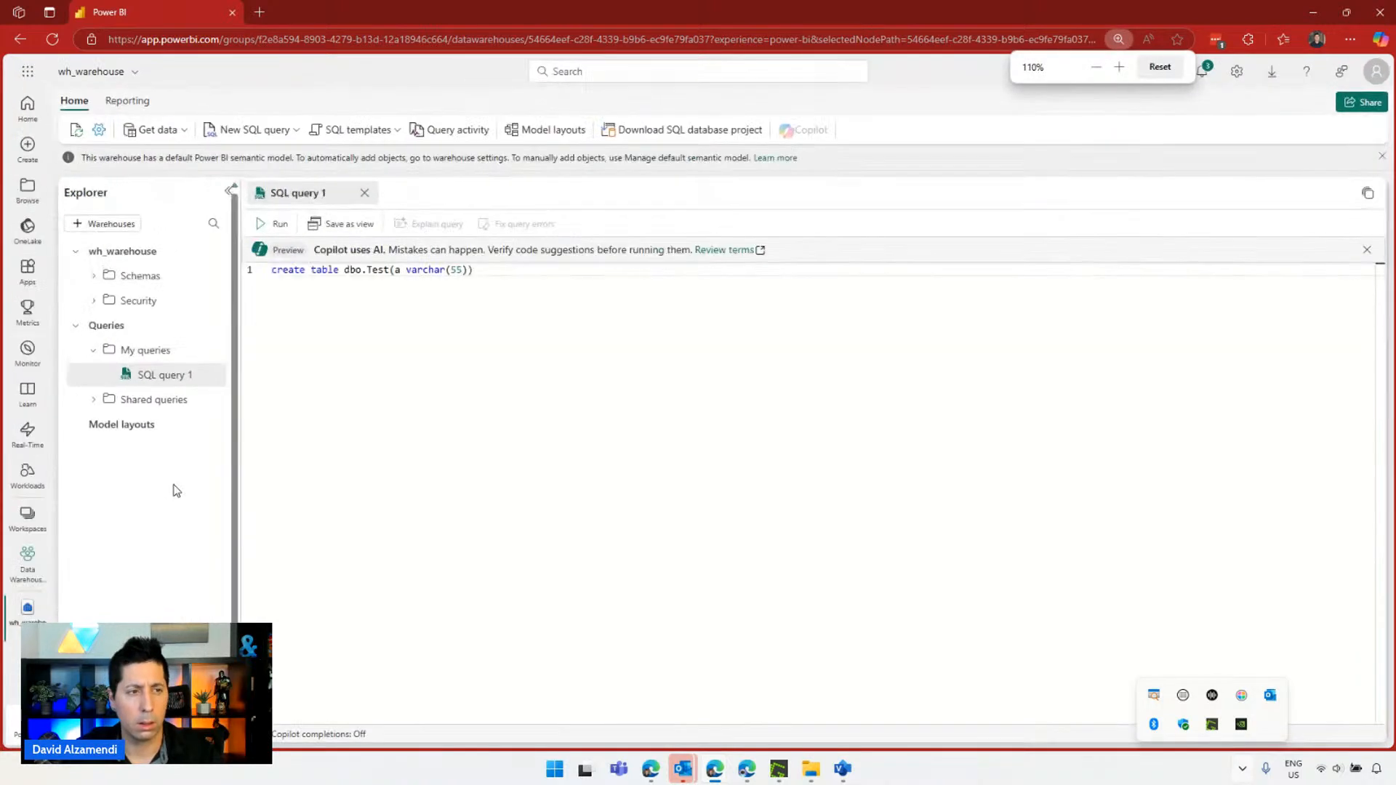
left_click(207, 181)
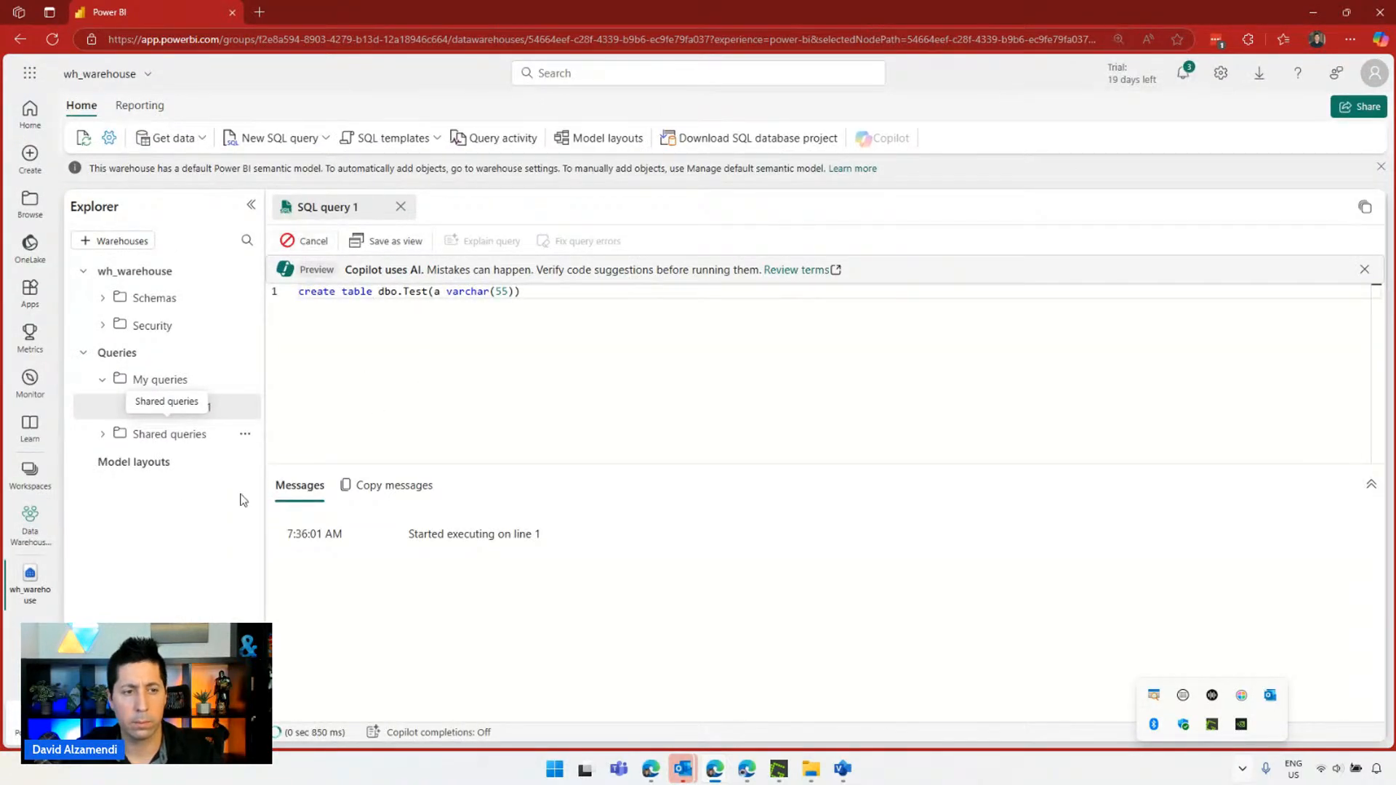
key("ctrl+plus")
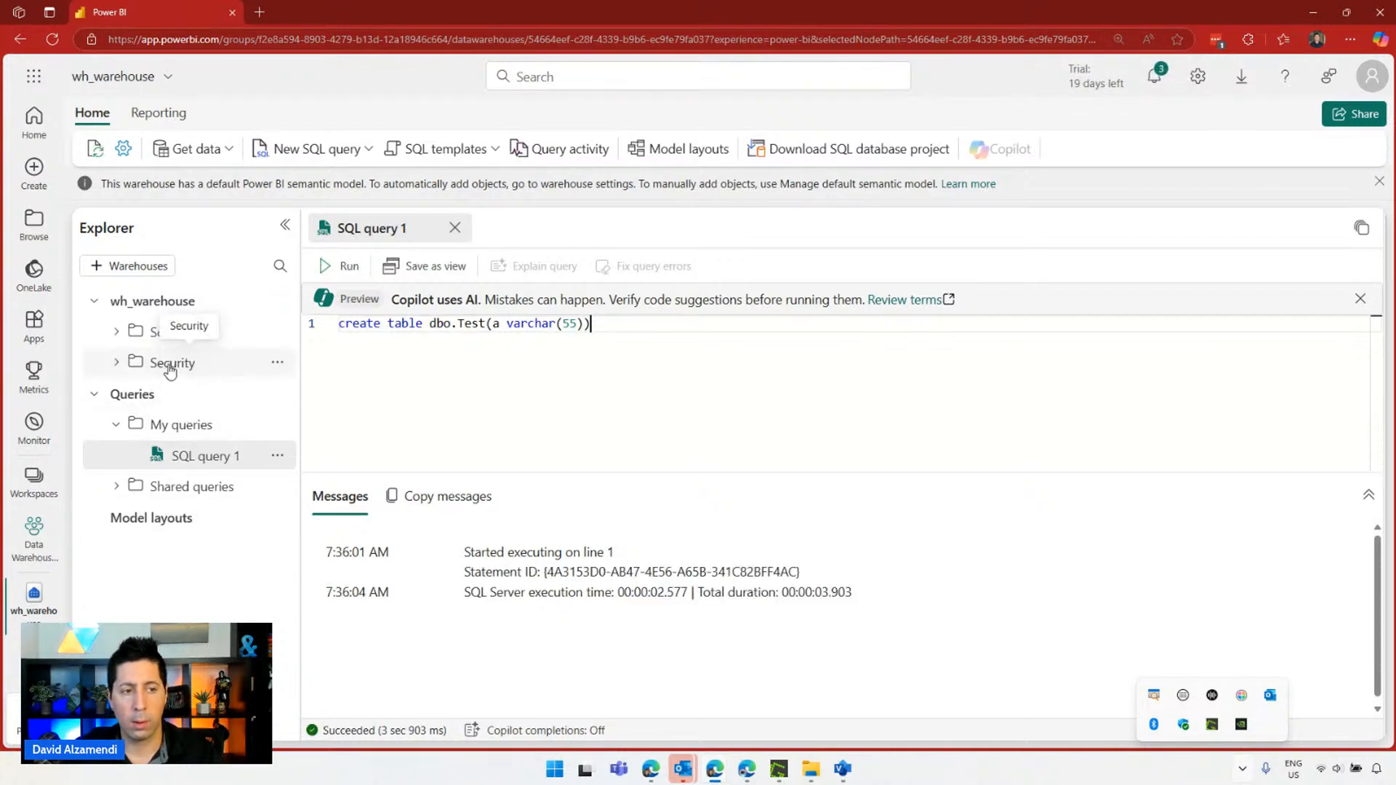
Go back to the Data Warehouse Dev workspace and commit the wh_warehouse item to the main branch.
left_click(33, 535)
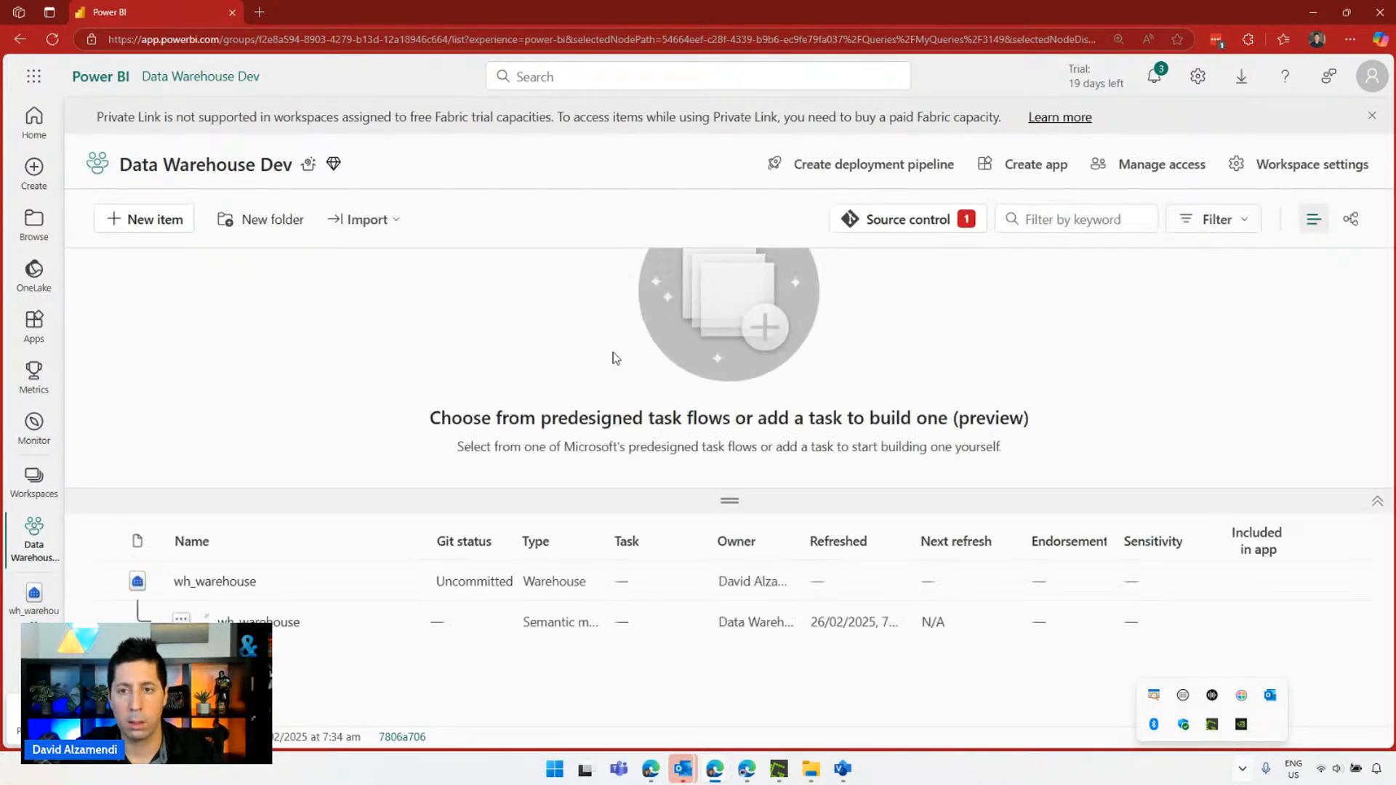
left_click(891, 223)
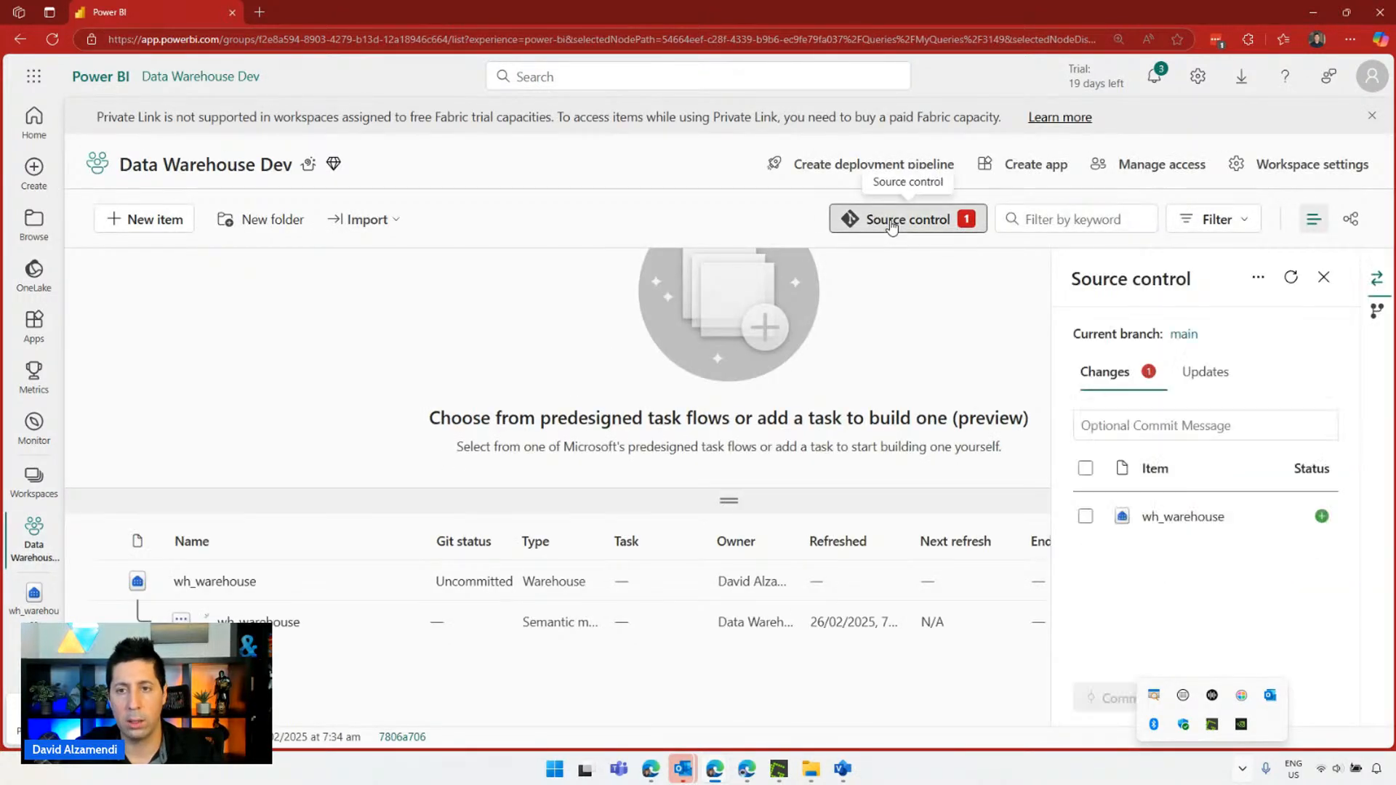
left_click(1086, 468)
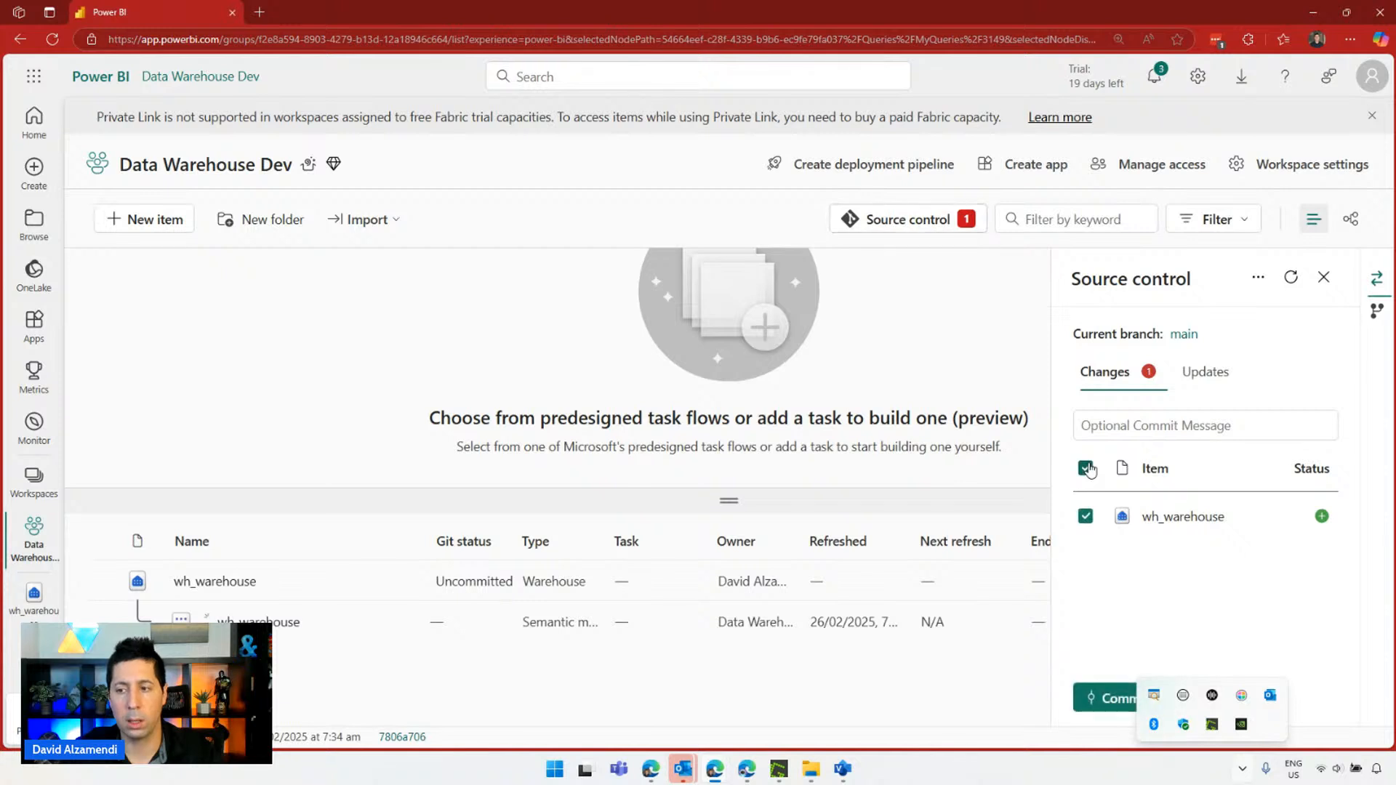
left_click(1102, 699)
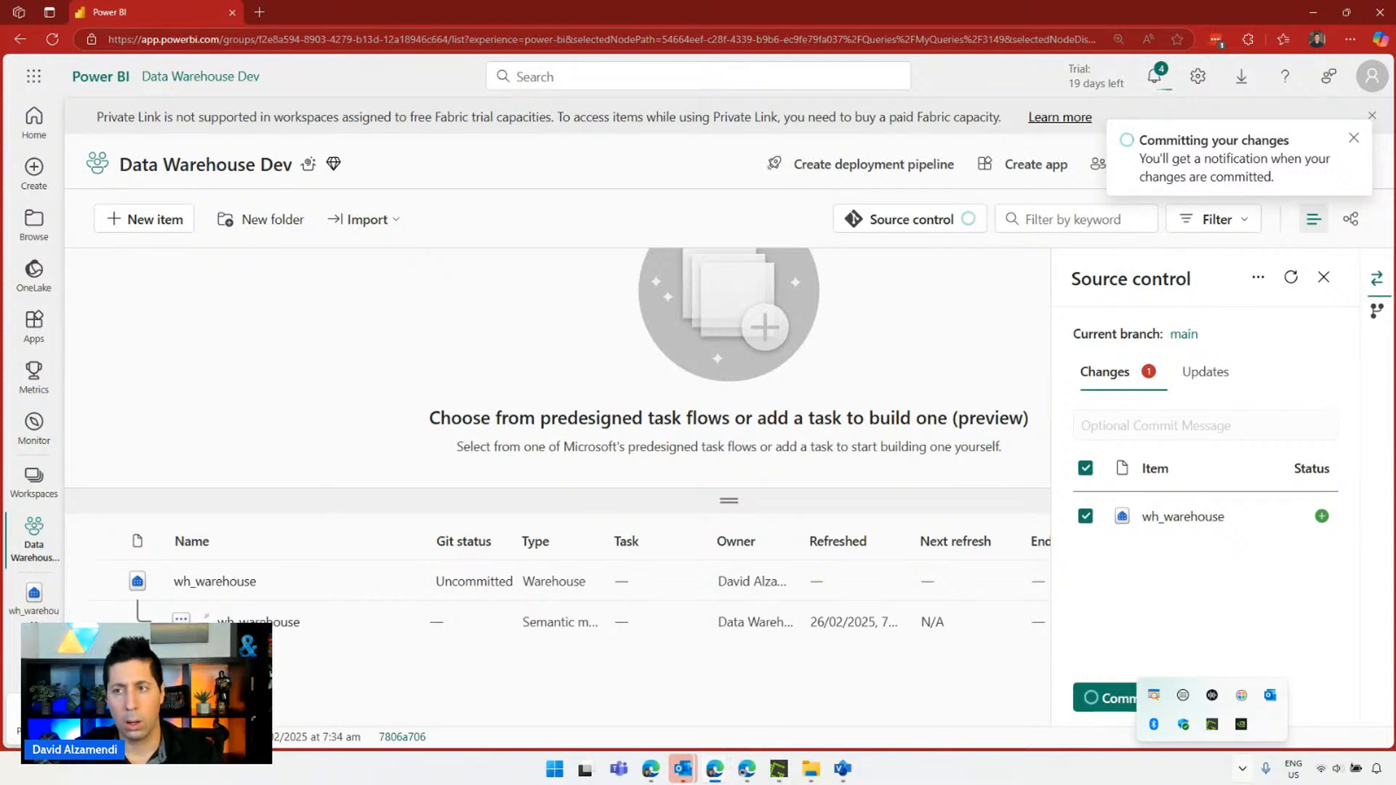
Switch to the Azure DevOps Fabric_Warehouse repository and review the Test.sql script in the latest workspace commit.
left_click_drag(0, 225, 447, 211)
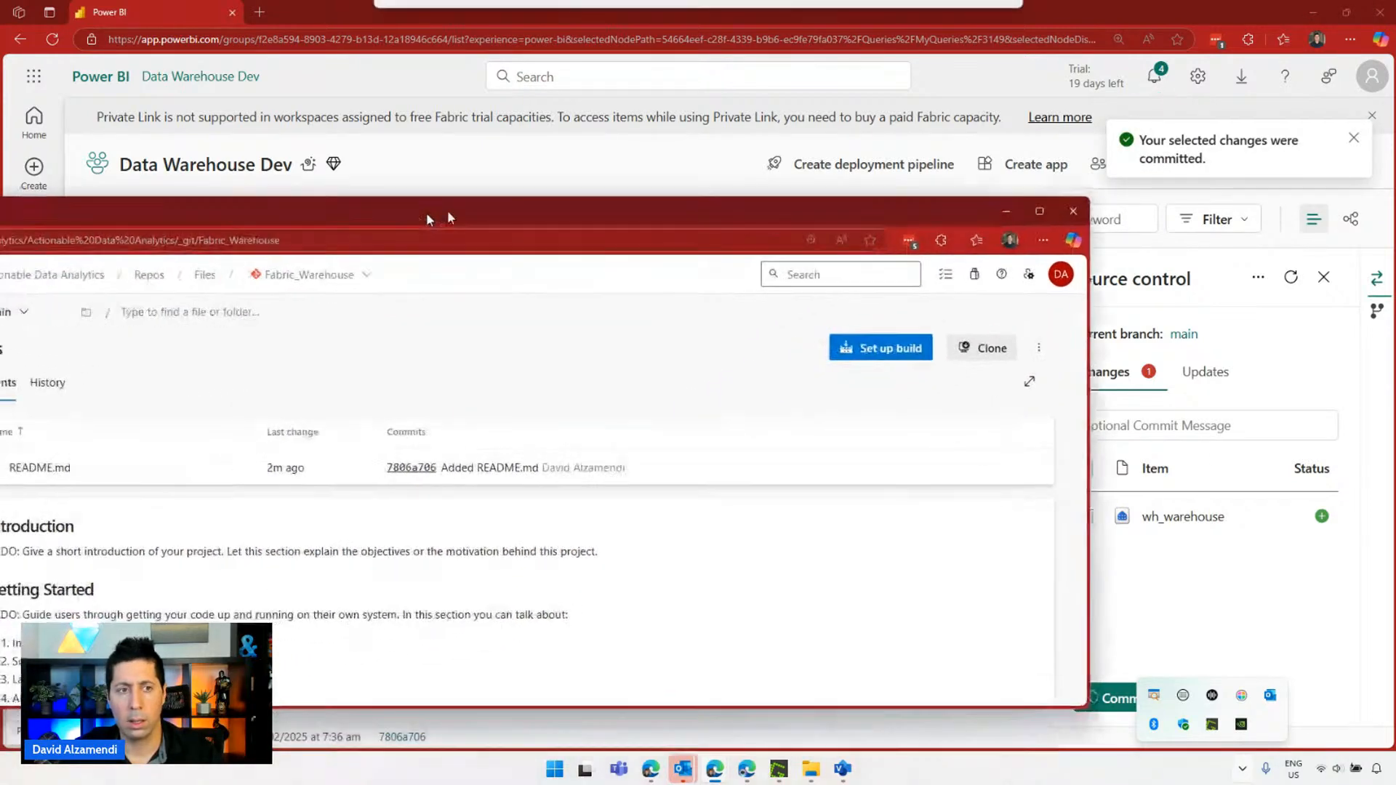
double_click(451, 215)
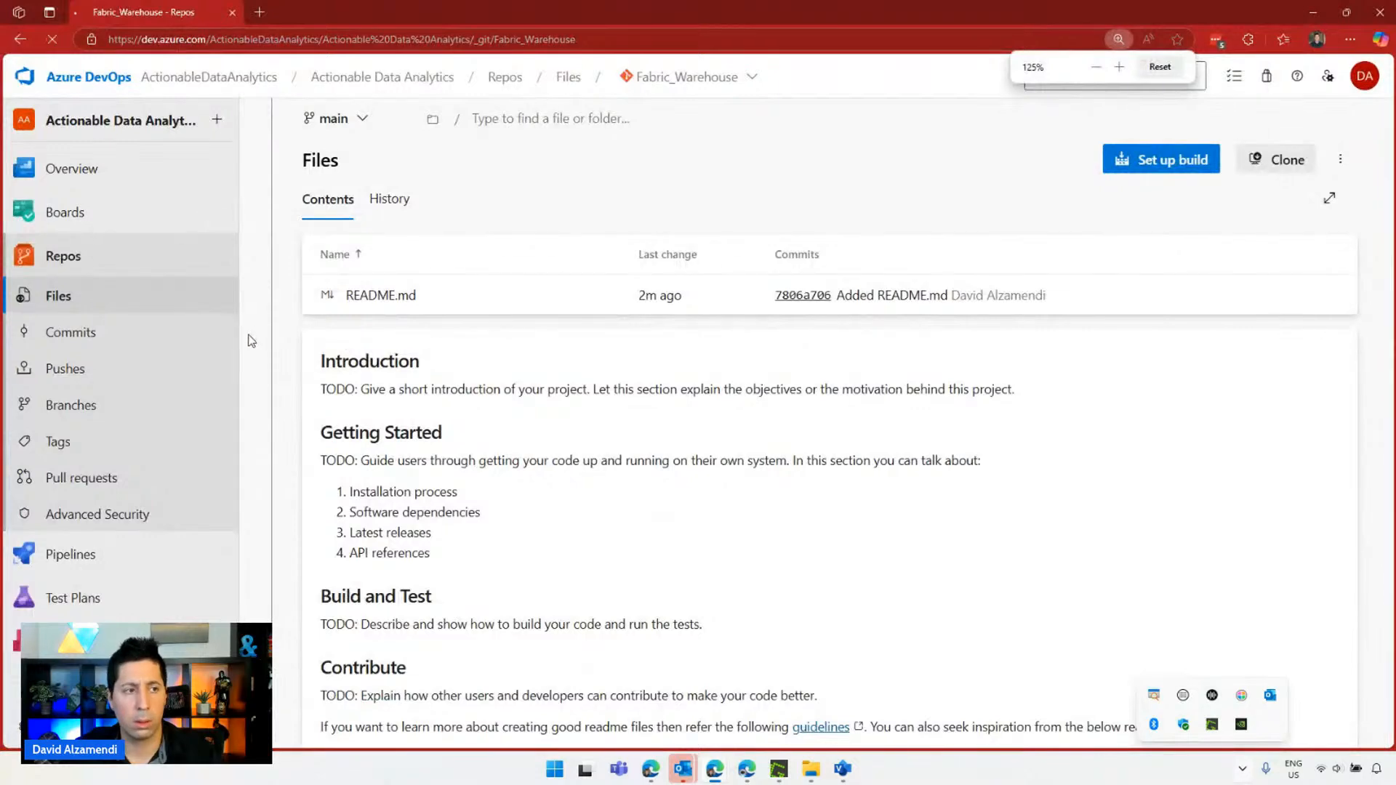
left_click(109, 334)
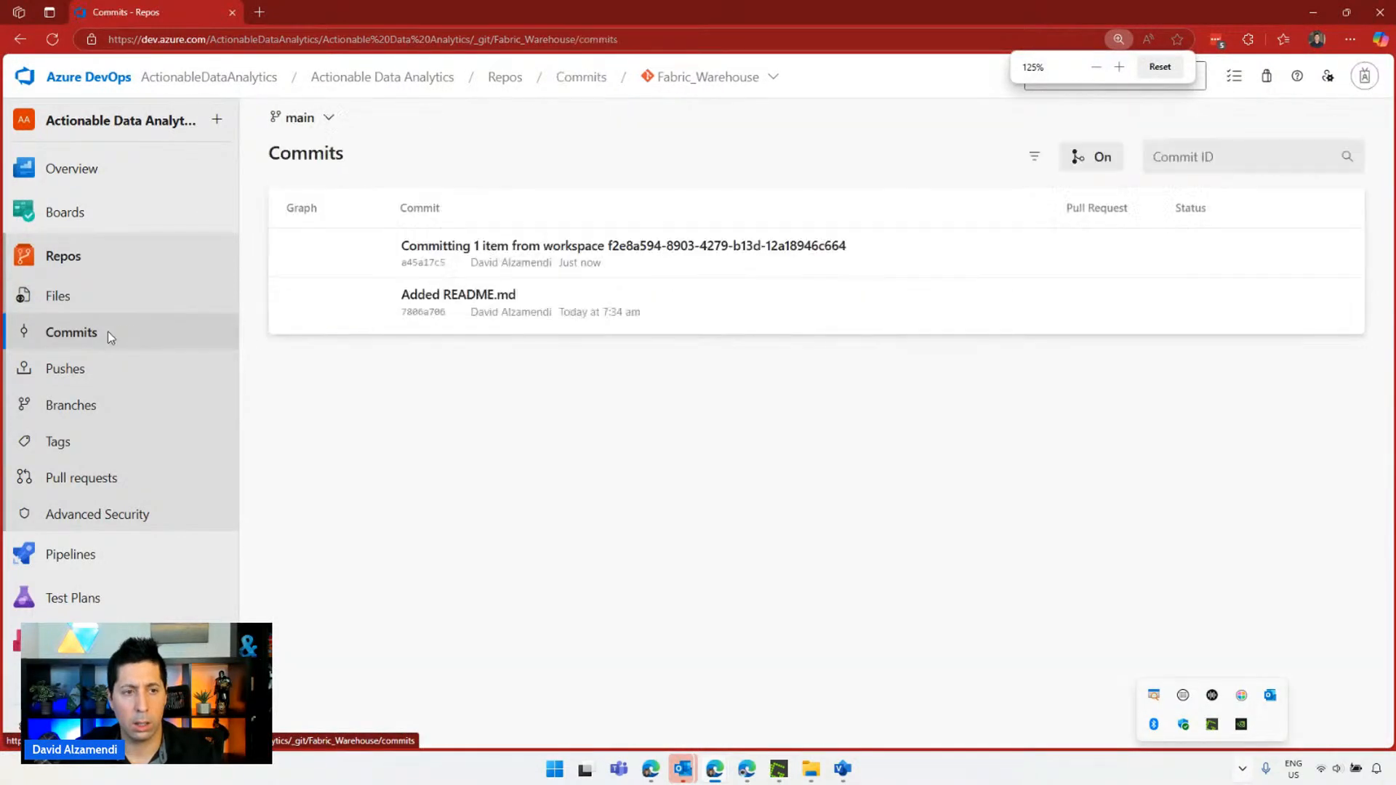
left_click(629, 247)
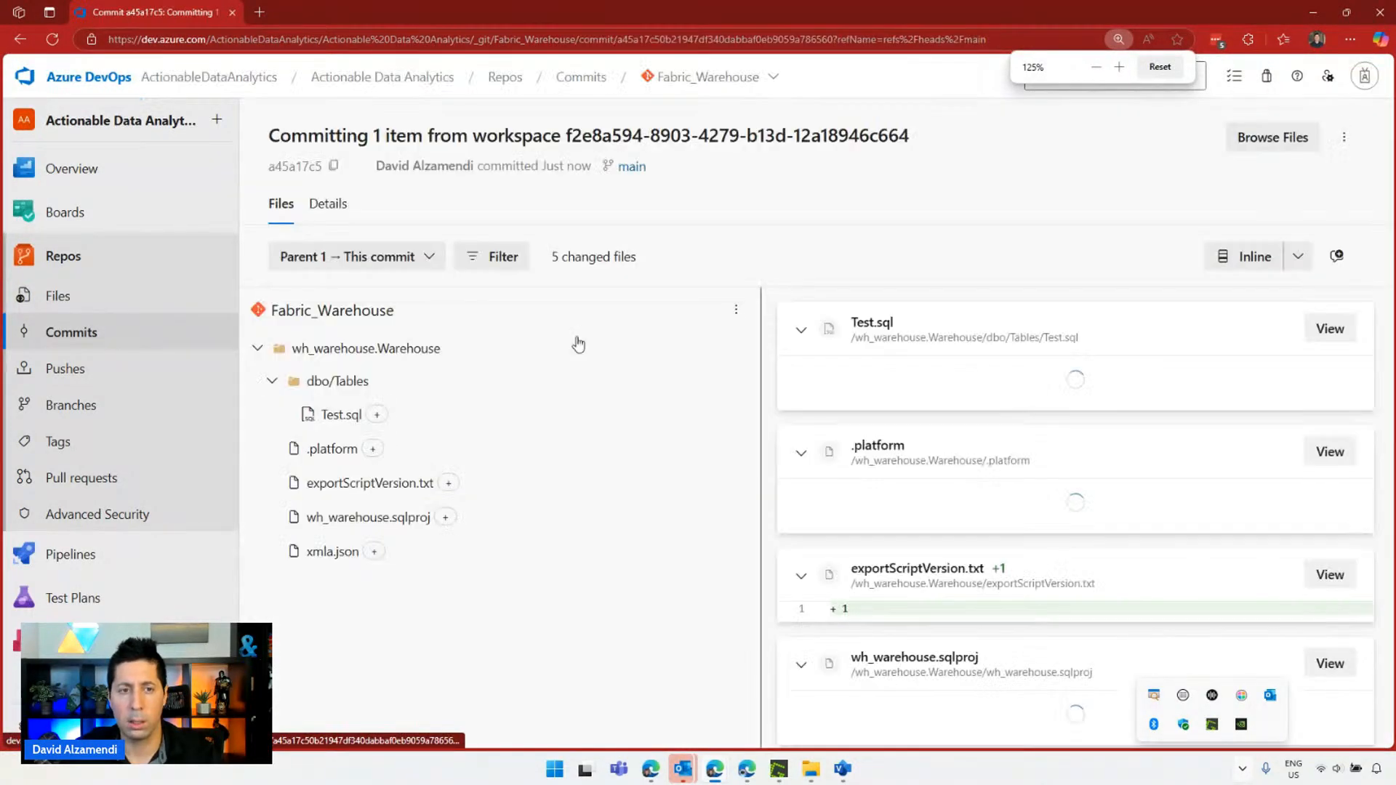
left_click(338, 414)
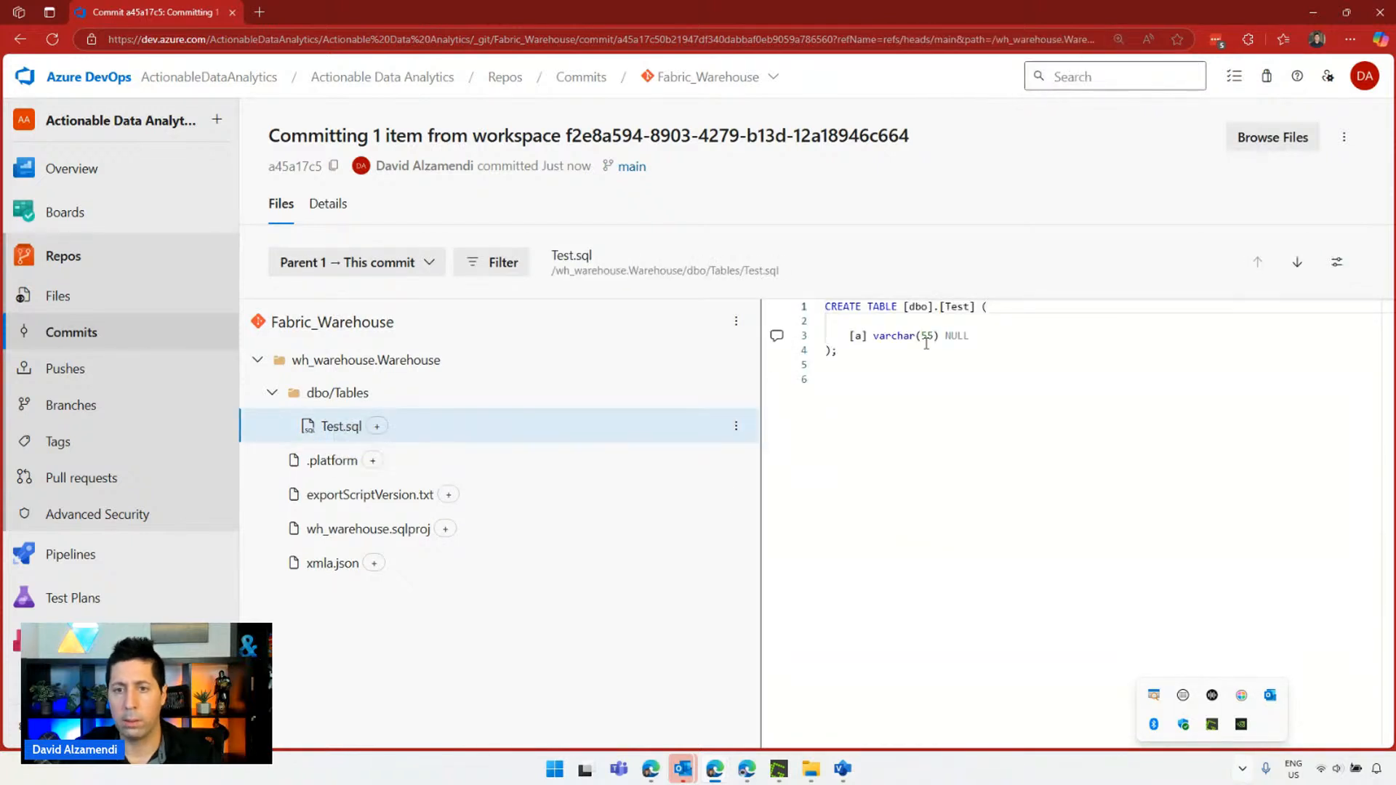
left_click_drag(865, 389, 827, 307)
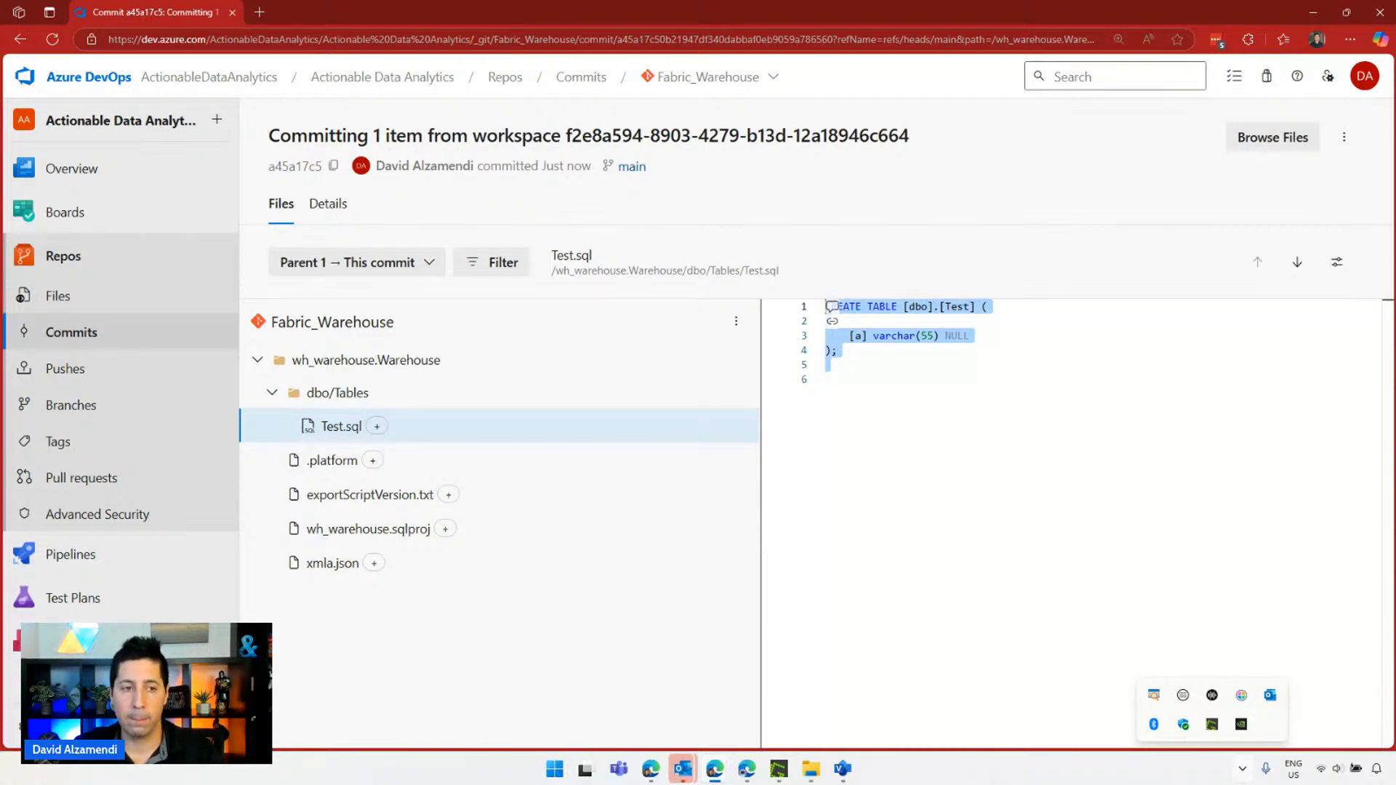
Leave the Azure DevOps and synced workspace windows and return to the Data Warehouse Dev workspace containing lh_warehouse.
left_click(1311, 10)
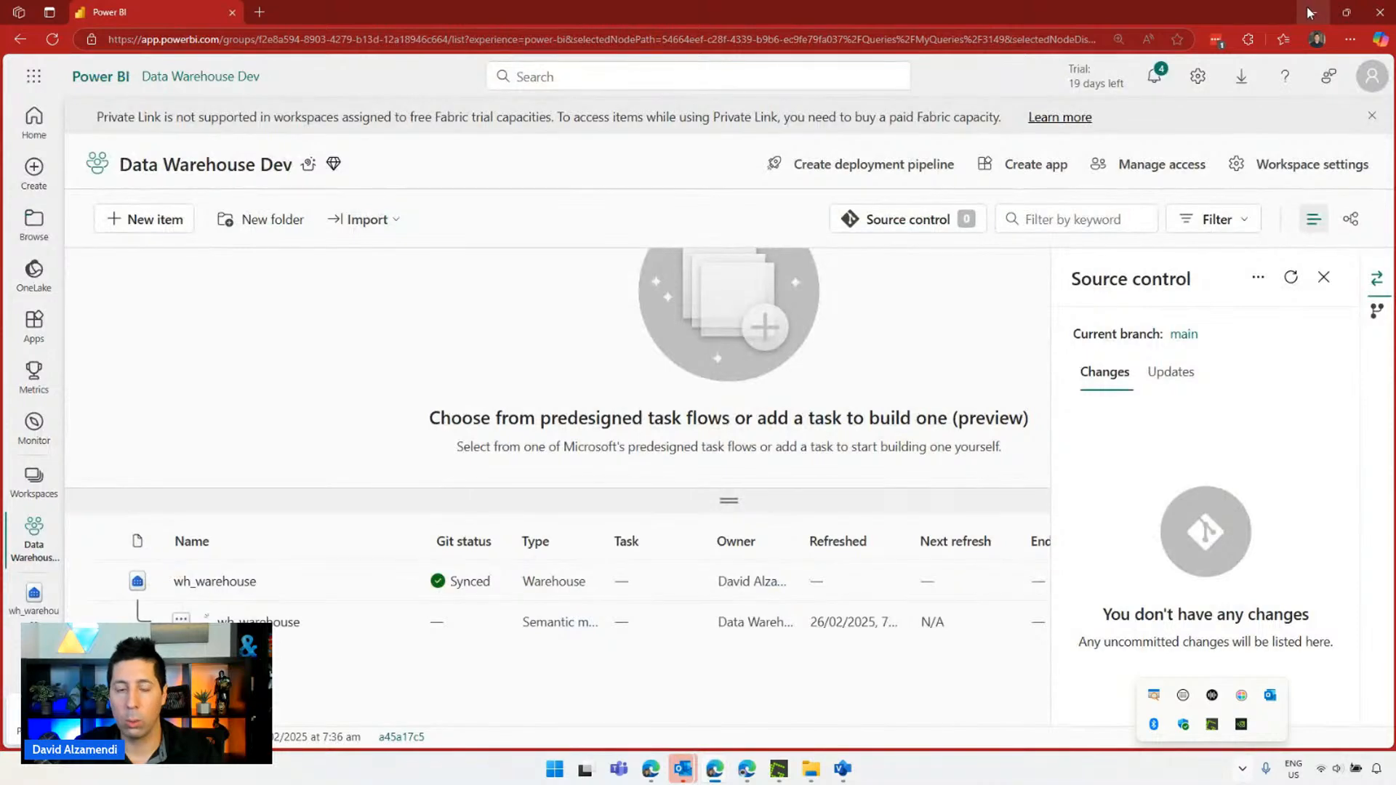
left_click(1310, 10)
left_click(449, 526)
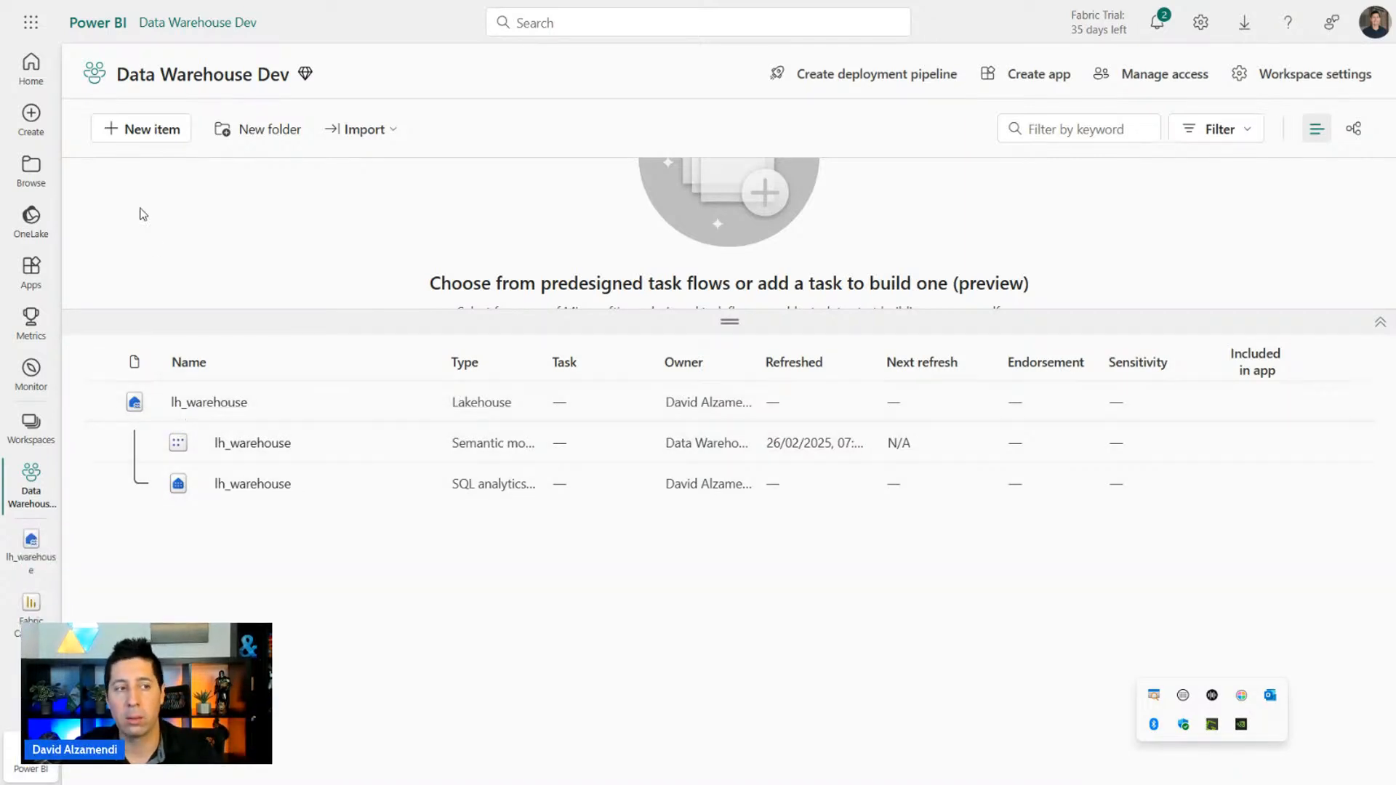
left_click(264, 359)
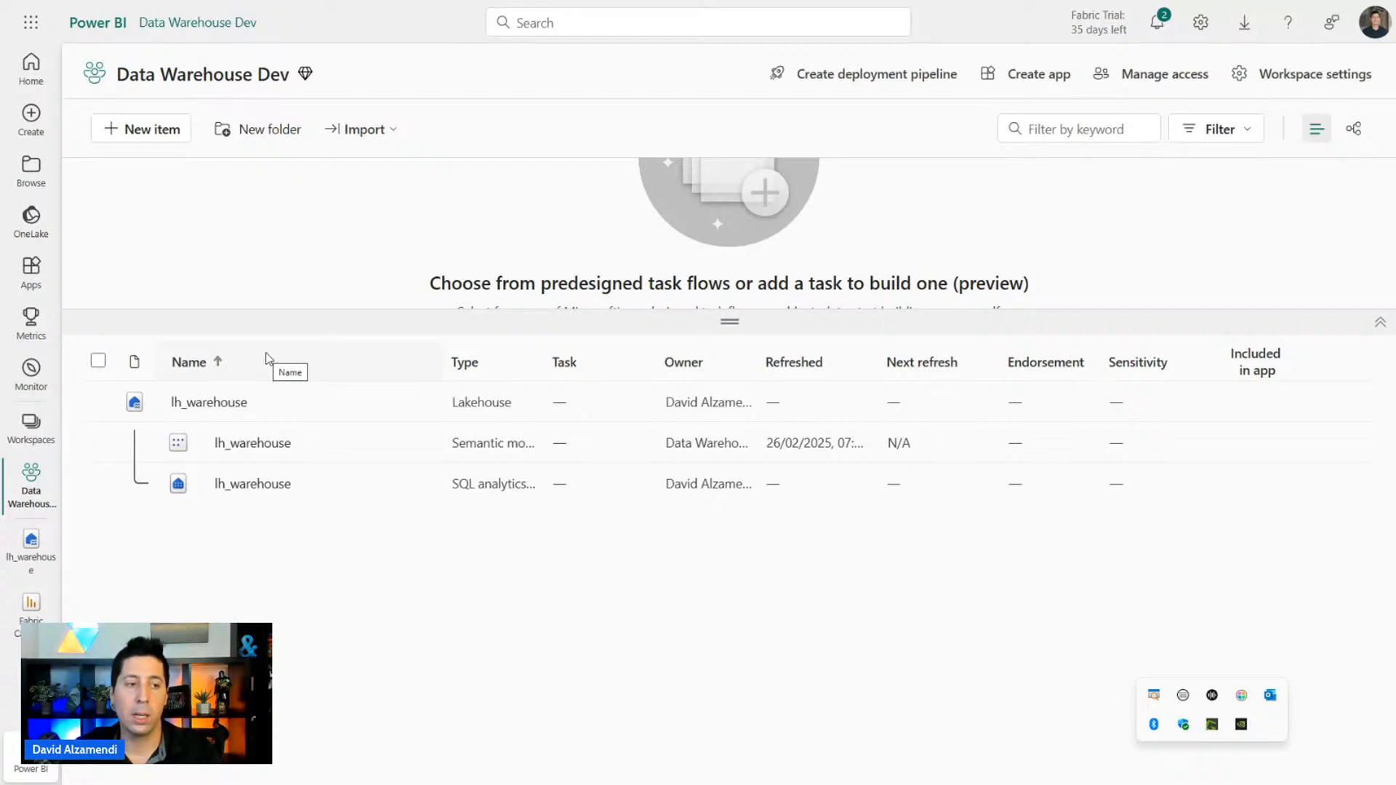
Create a Warehouse item named wh_warehouse in the Data Warehouse Dev workspace alongside lh_warehouse.
left_click(149, 130)
left_click(1254, 113)
type("warehouse")
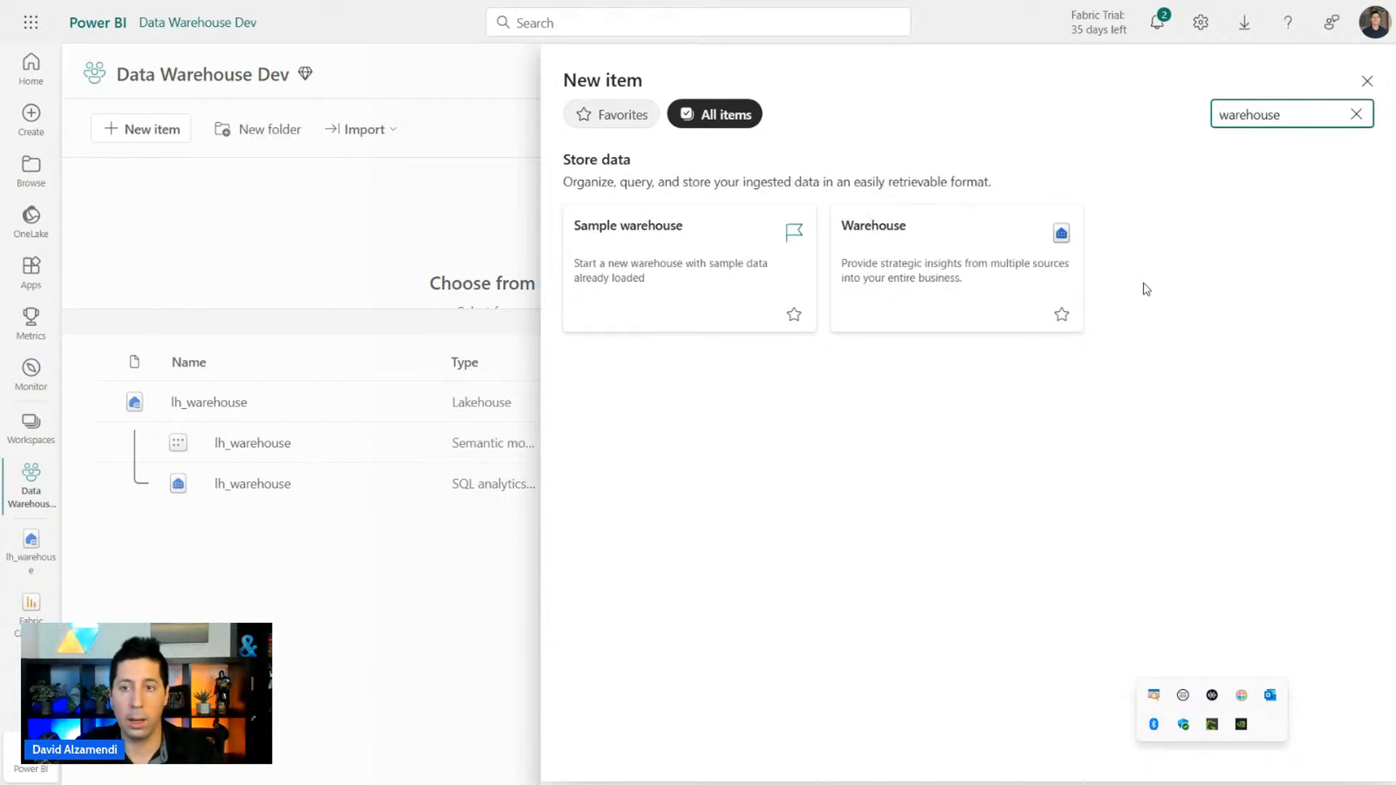
key("Escape")
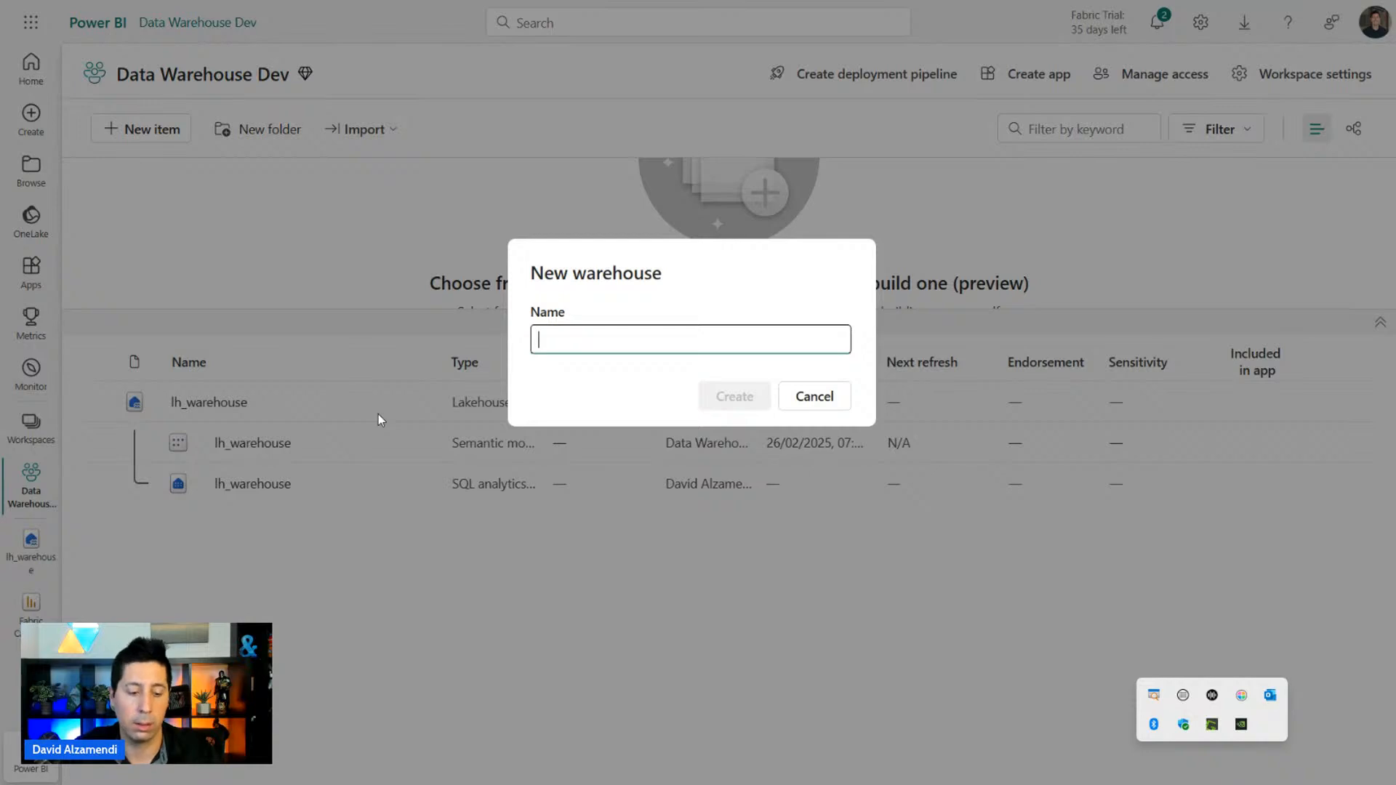
type("wh_warehouse")
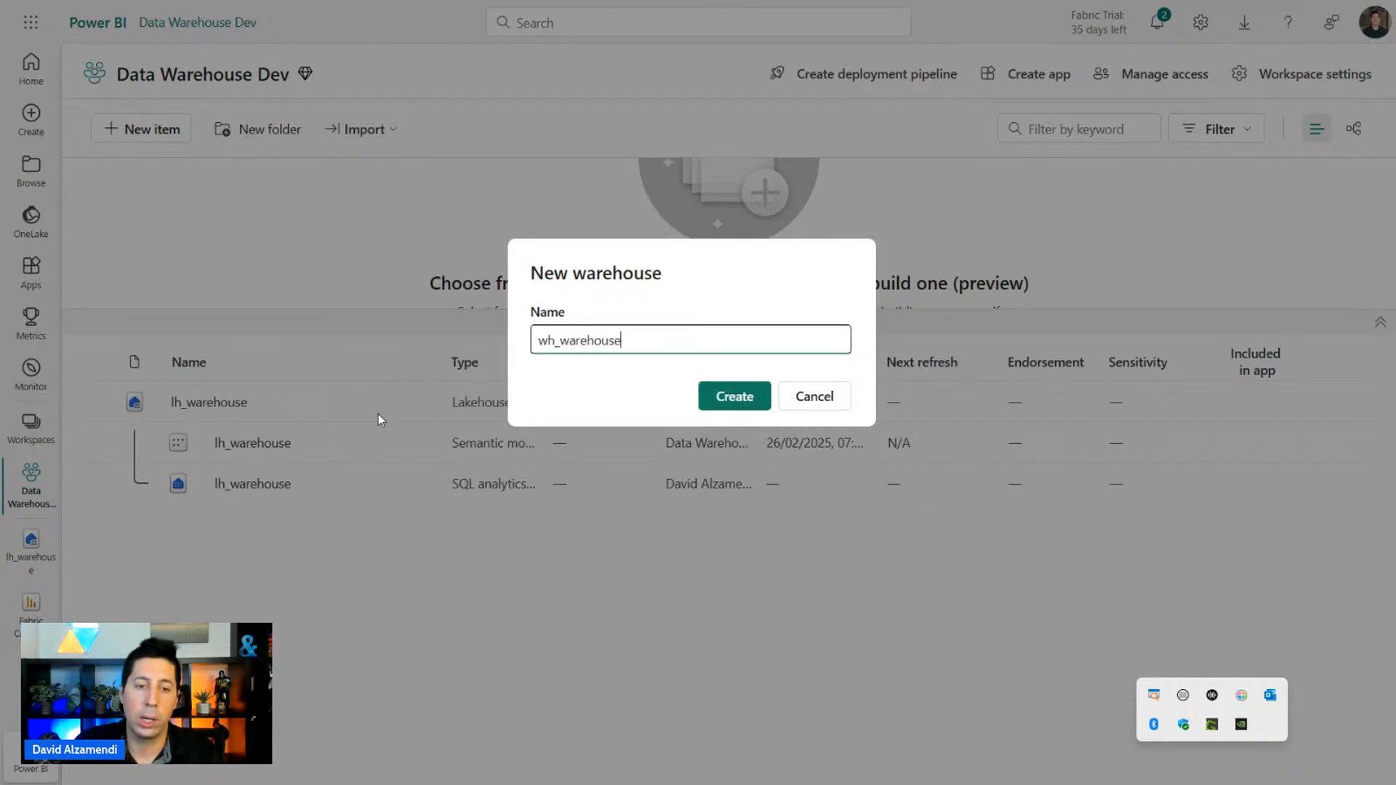
left_click(733, 401)
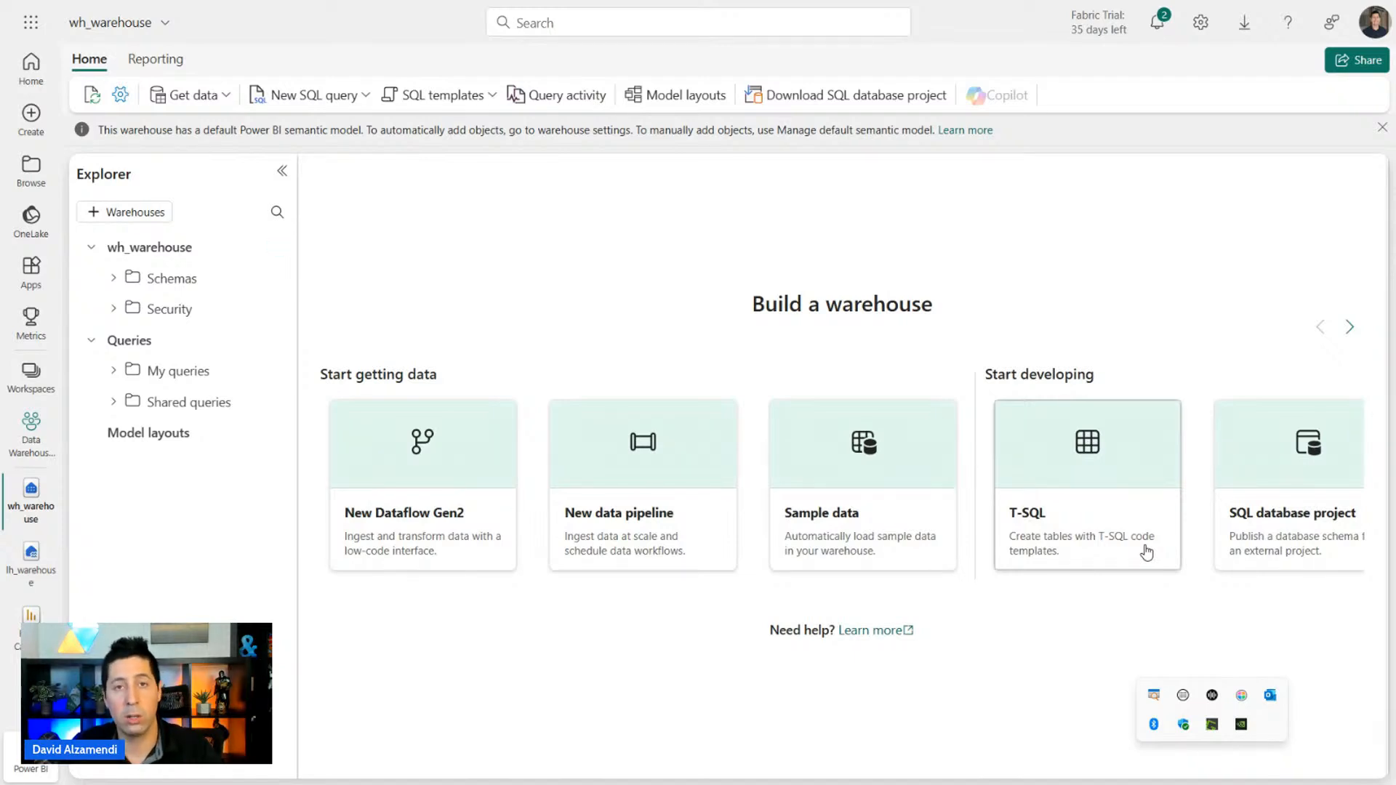
Go back to the Data Warehouse Dev workspace and open the page for managing connections and gateways.
left_click(24, 445)
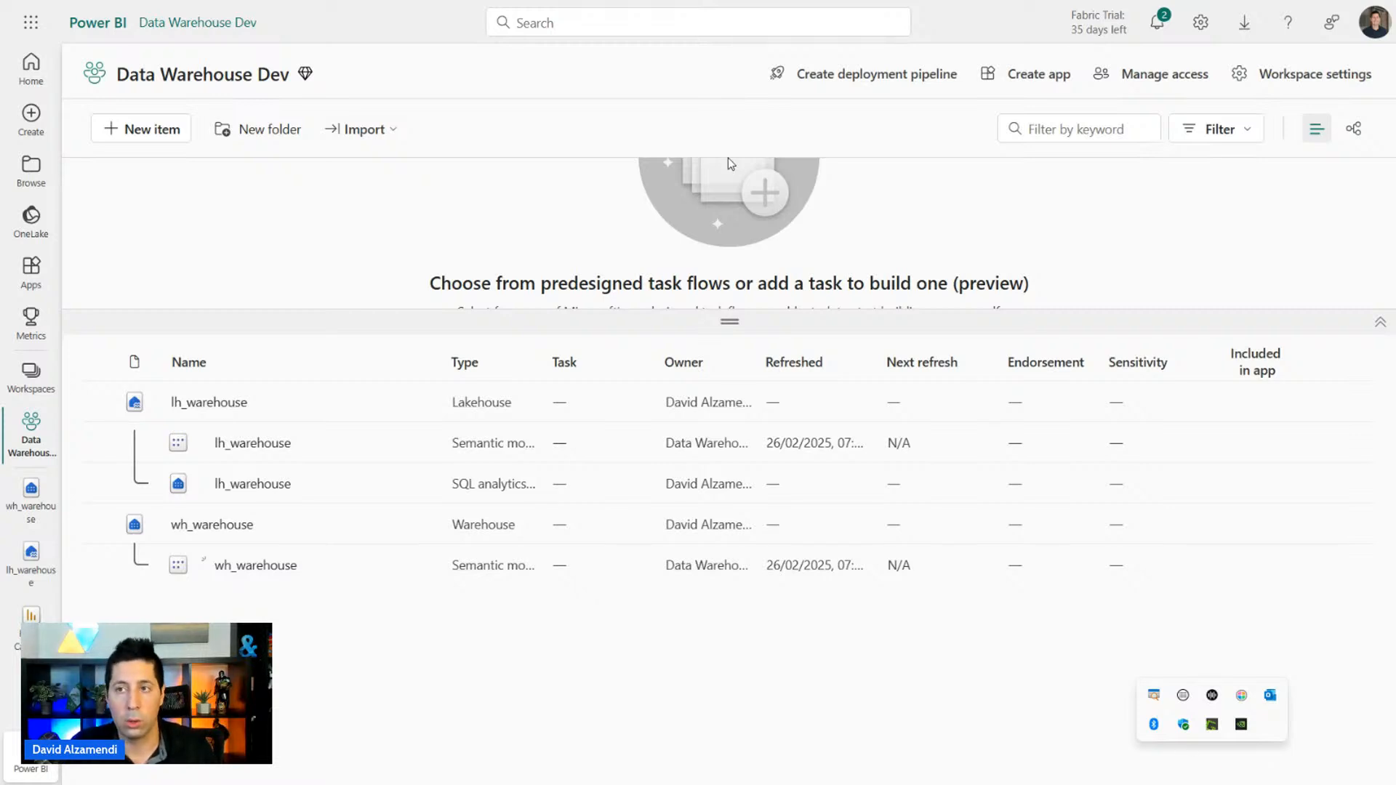
mouse_move(879, 1)
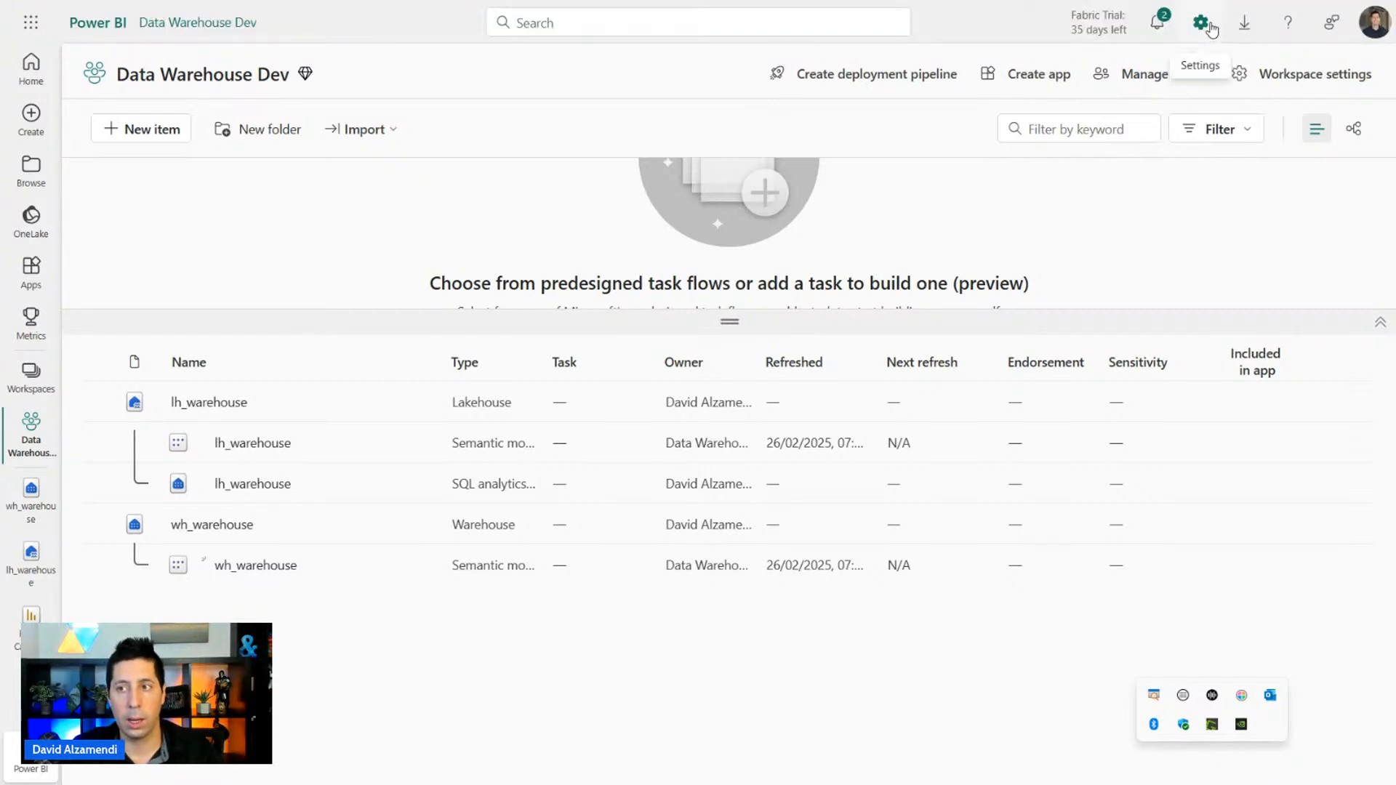
left_click(1209, 27)
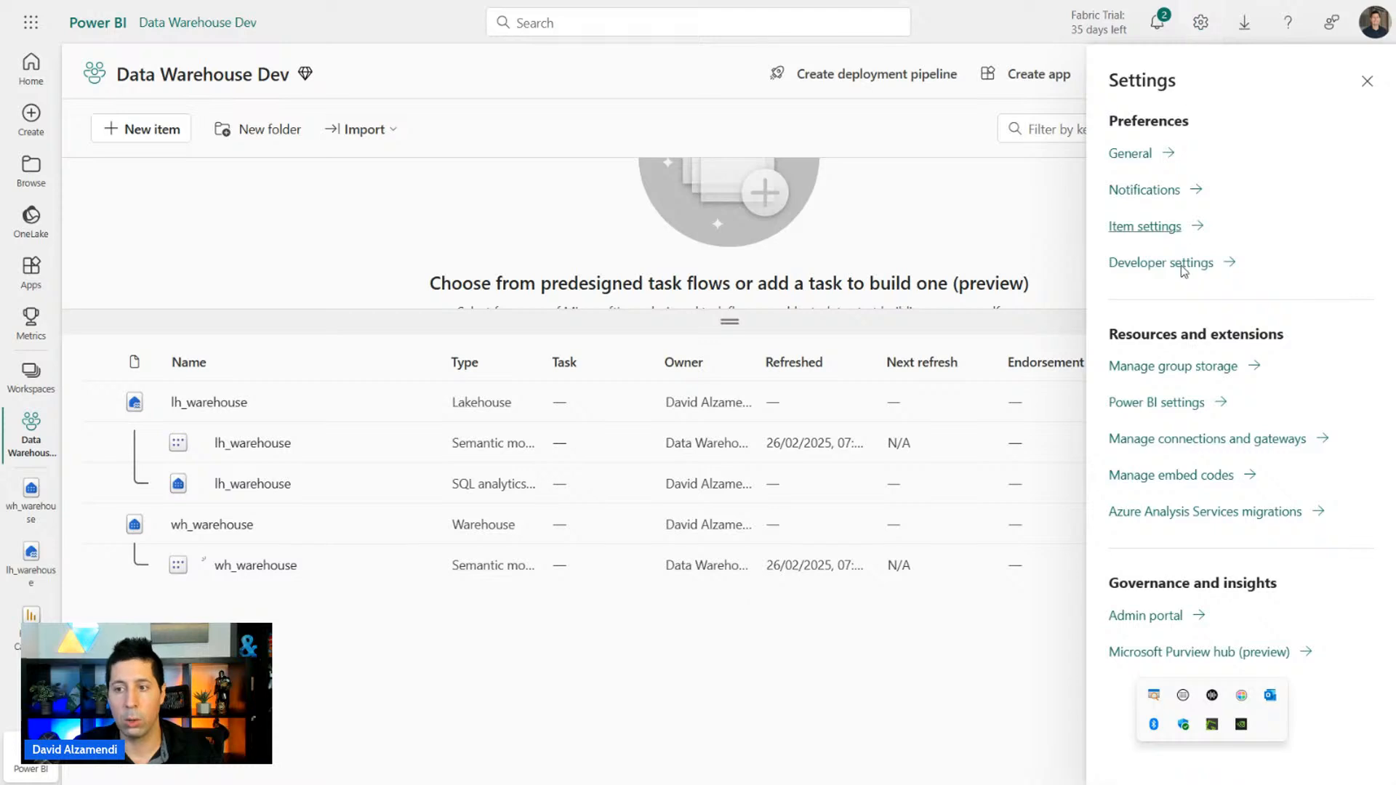
left_click(1214, 439)
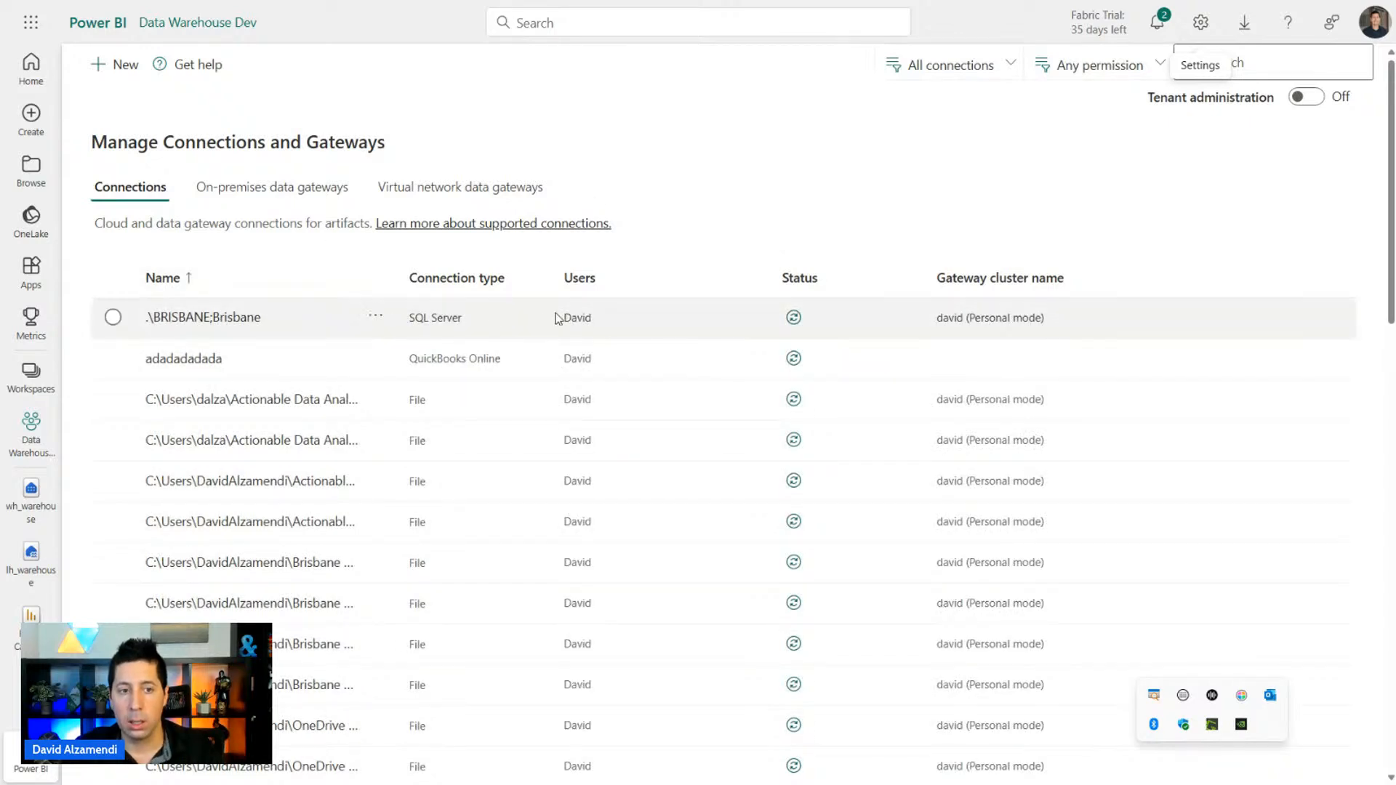
Look through the connections and check the users of the SQL Server connection just below the Azure Data Explorer (Kusto) one.
scroll(572, 320, "down", 15)
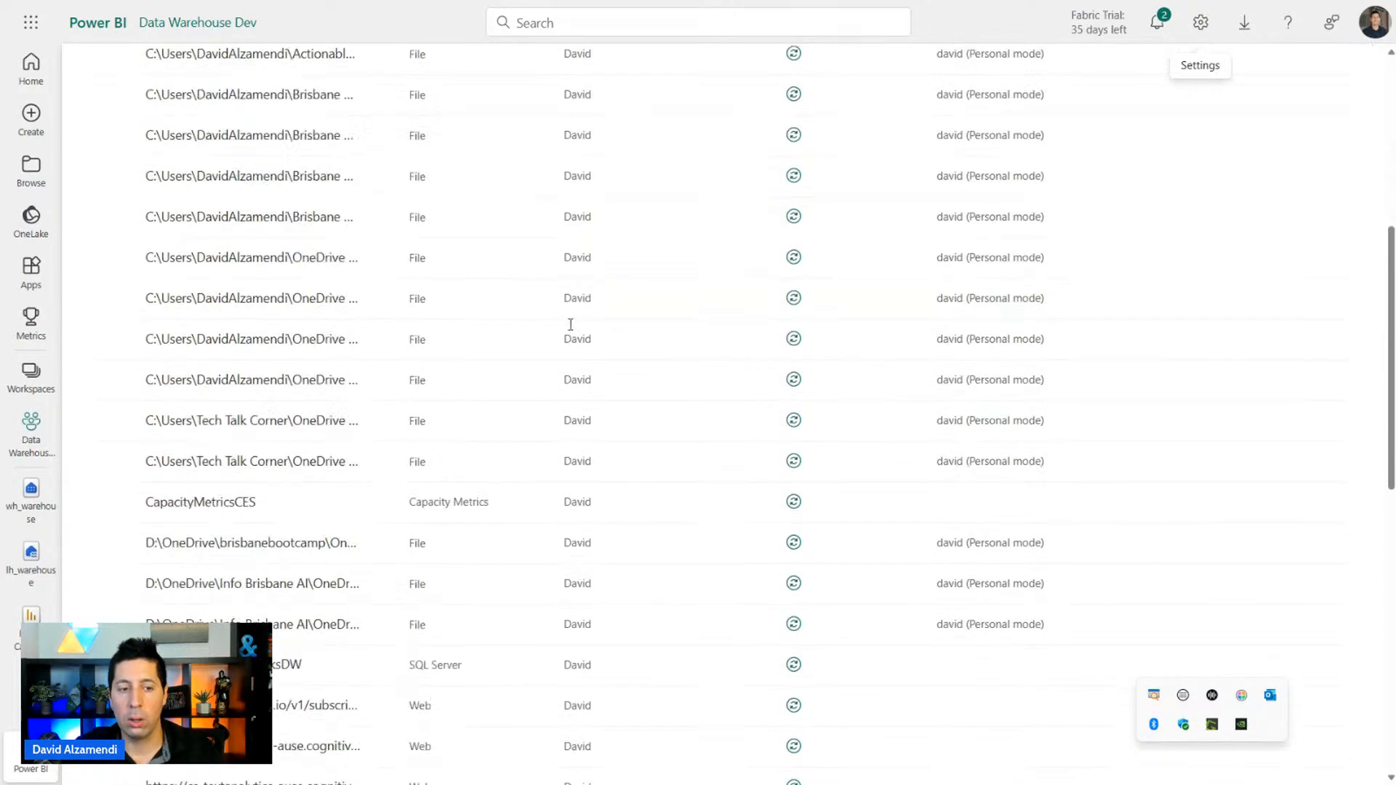
scroll(590, 438, "up", 15)
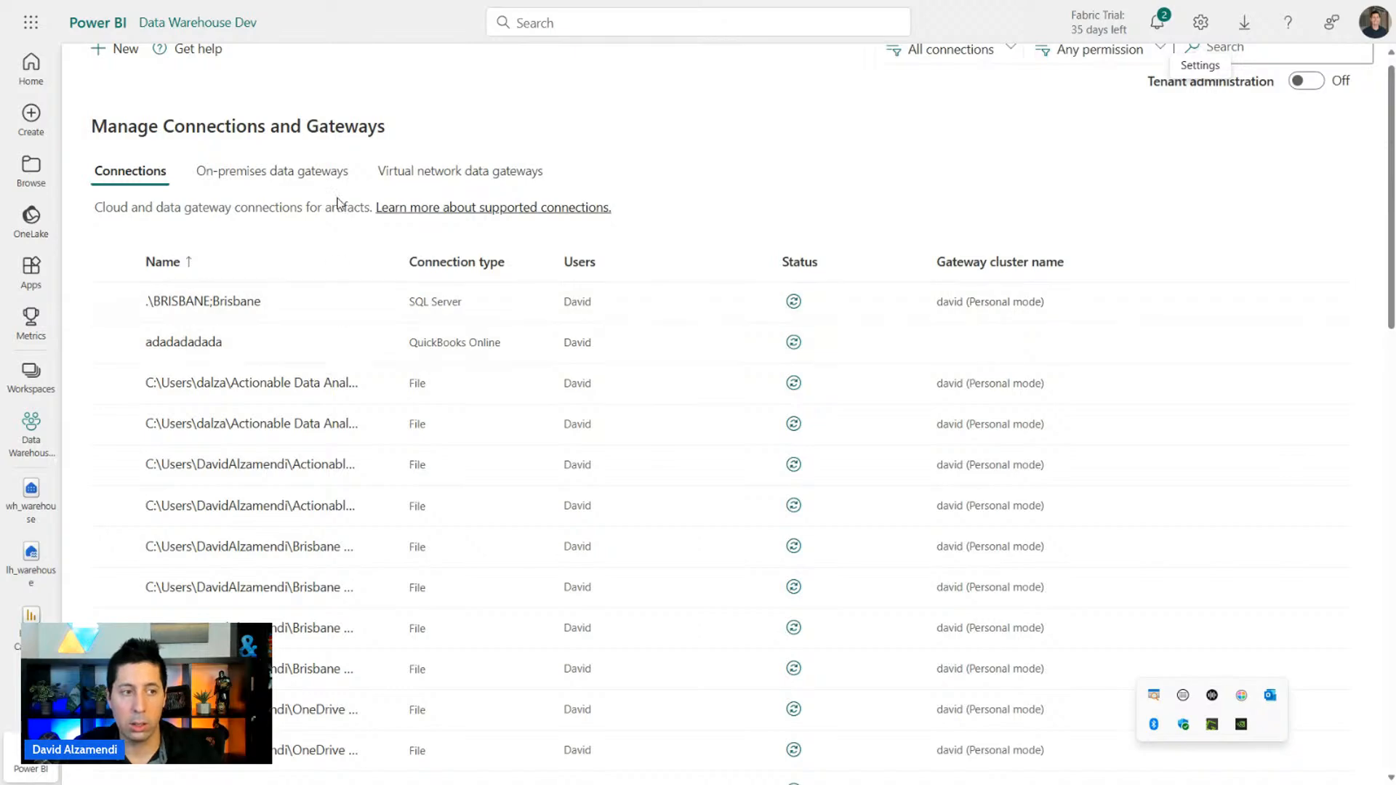
scroll(337, 207, "down", 2)
scroll(338, 265, "down", 10)
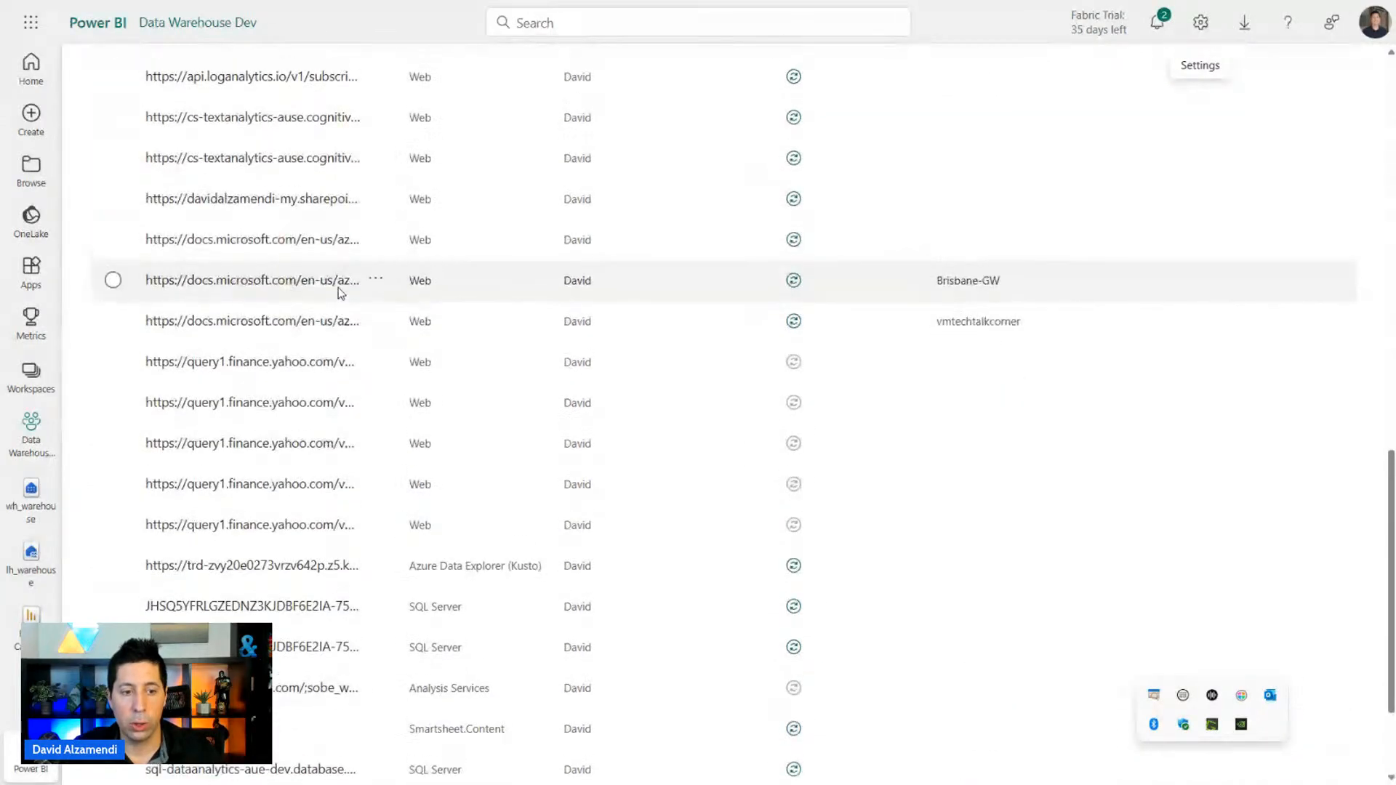
scroll(340, 290, "up", 2)
scroll(341, 290, "down", 3)
left_click(375, 522)
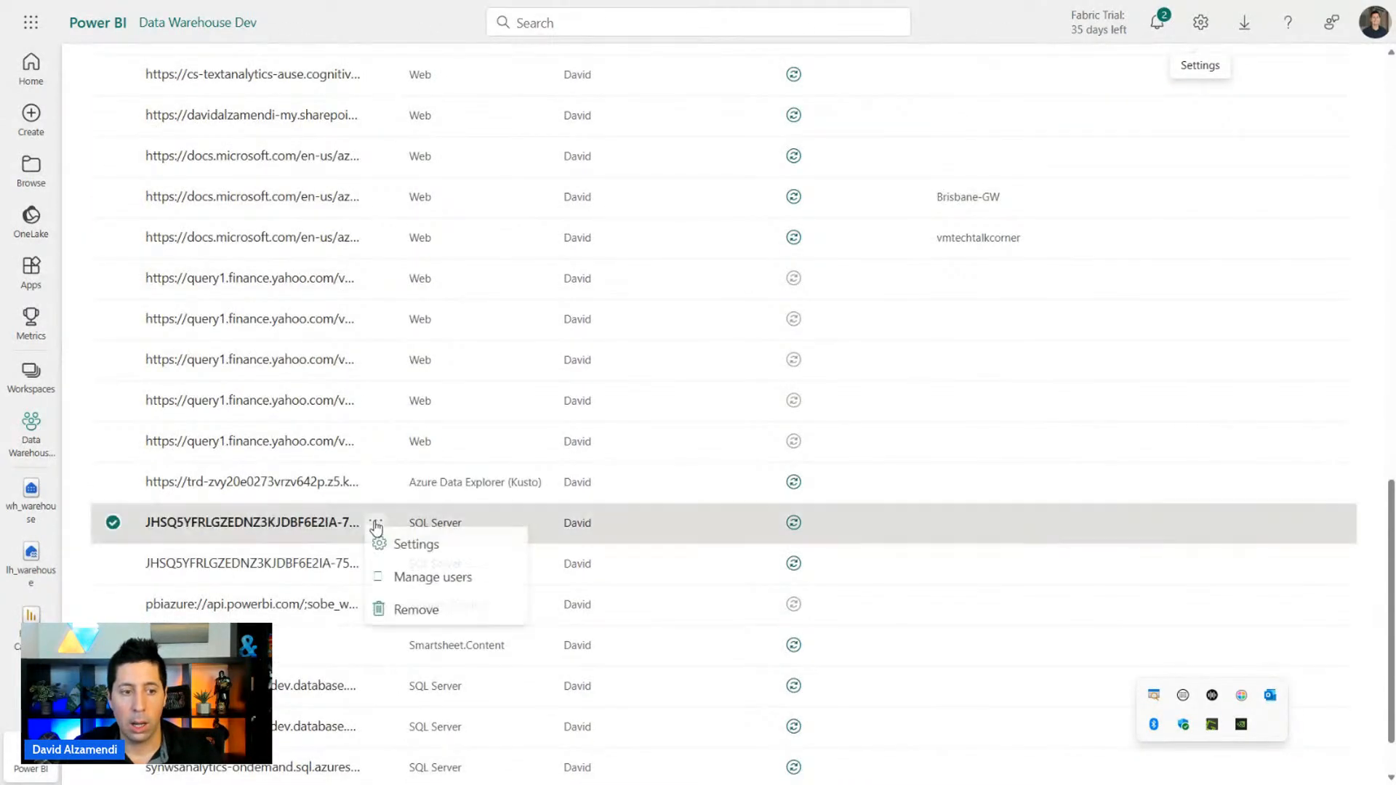
left_click(439, 577)
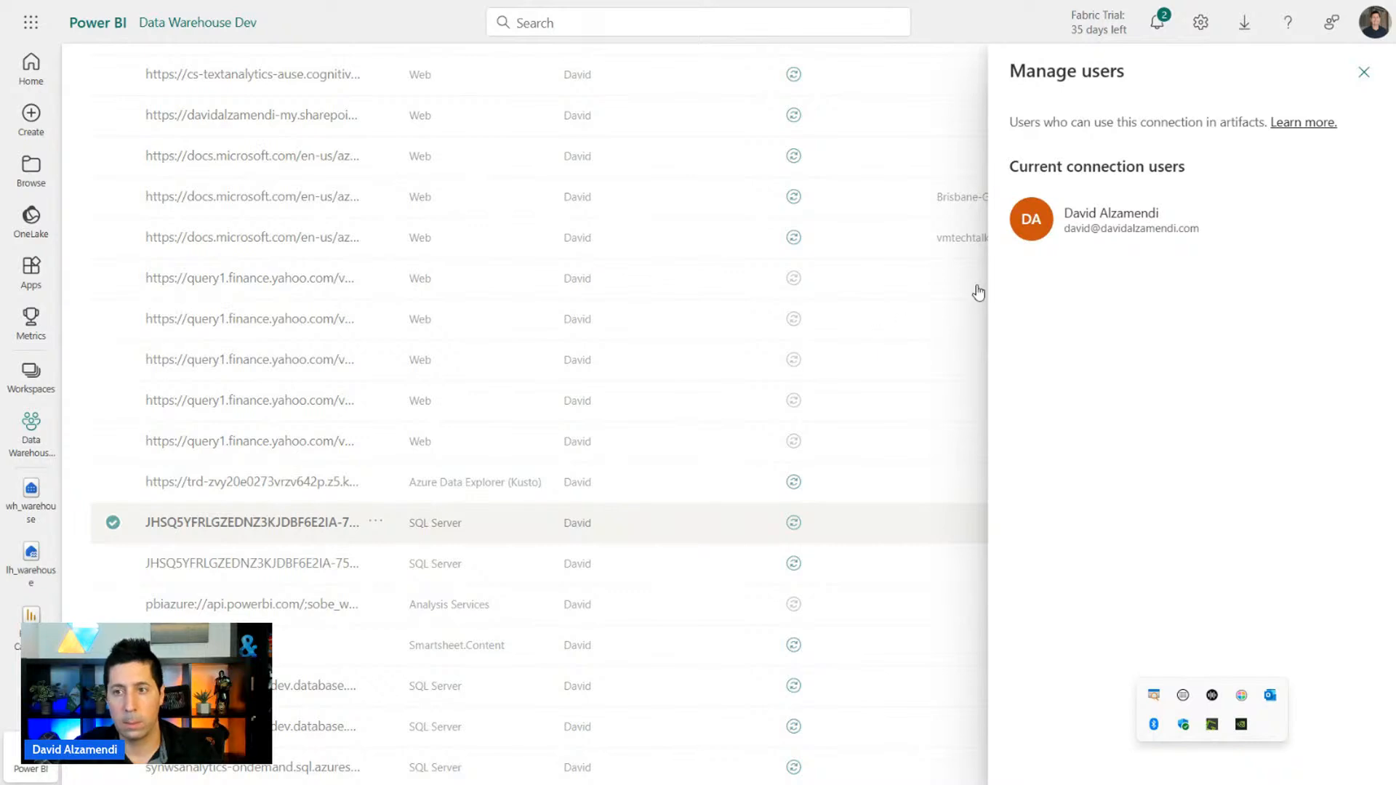
left_click(1363, 71)
Check which users can use the D:\OneDrive\brisbanebootcamp file connection, then close the user list.
scroll(374, 386, "up", 5)
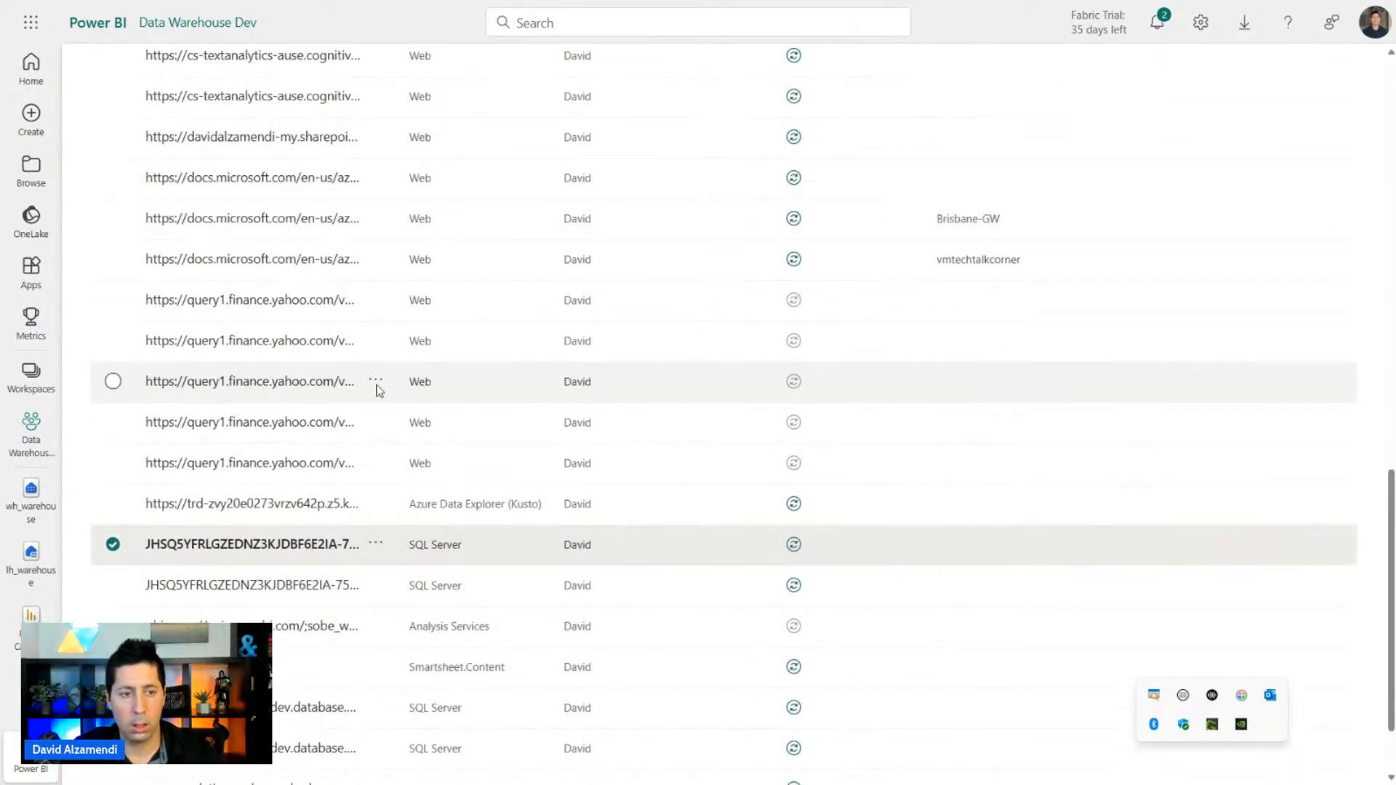
scroll(378, 407, "up", 4)
left_click(375, 484)
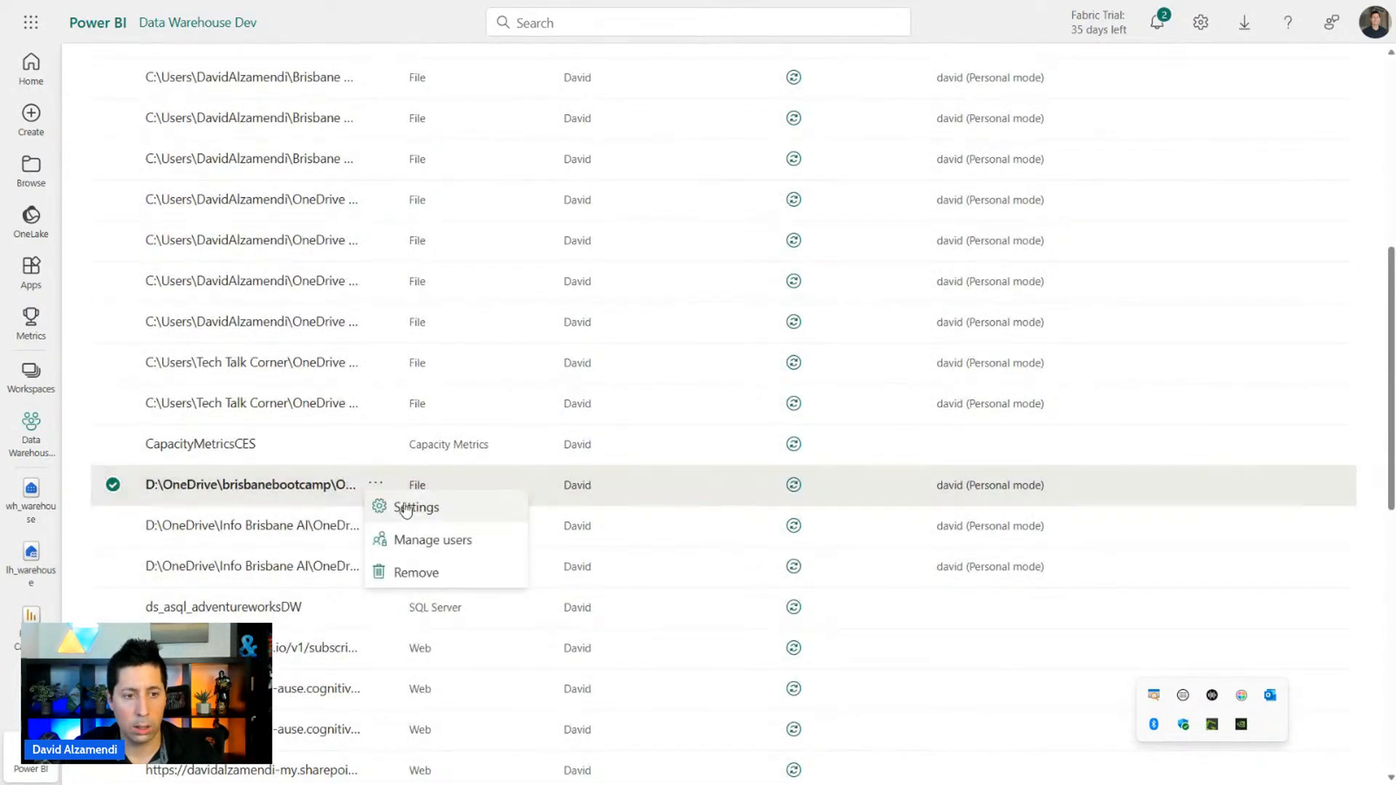
left_click(430, 540)
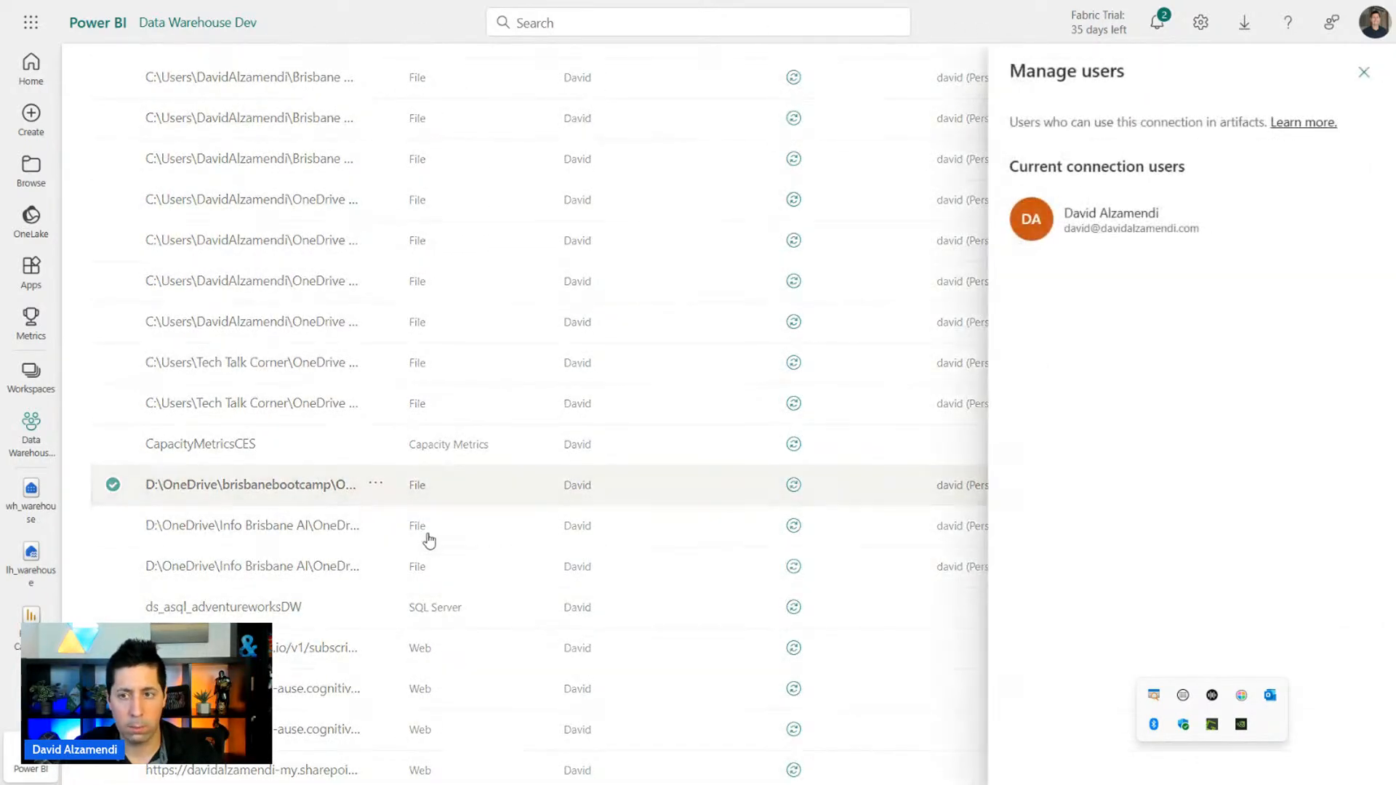
left_click(1363, 73)
Check which users can use the .\BRISBANE;Brisbane SQL Server connection and close the user list.
scroll(641, 243, "up", 6)
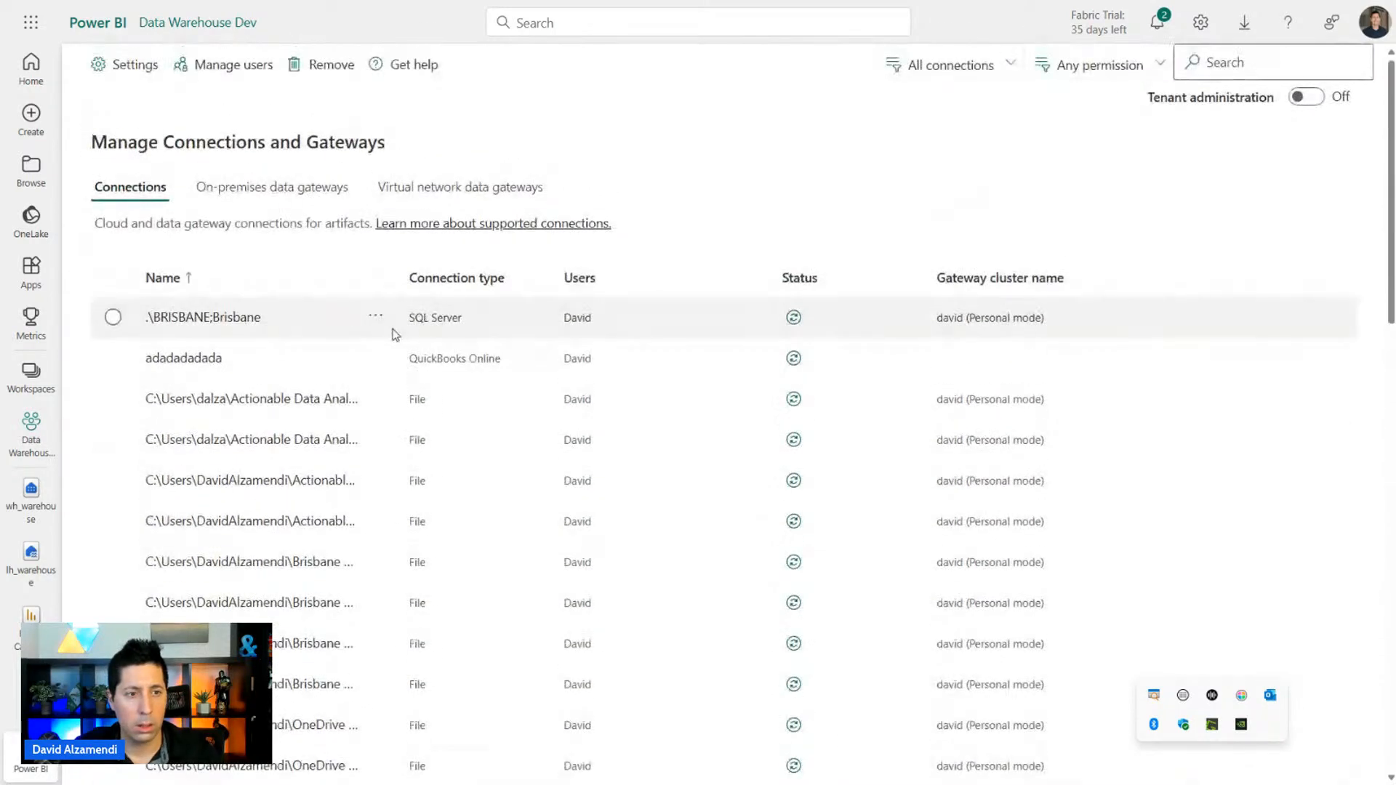
left_click(378, 322)
left_click(414, 372)
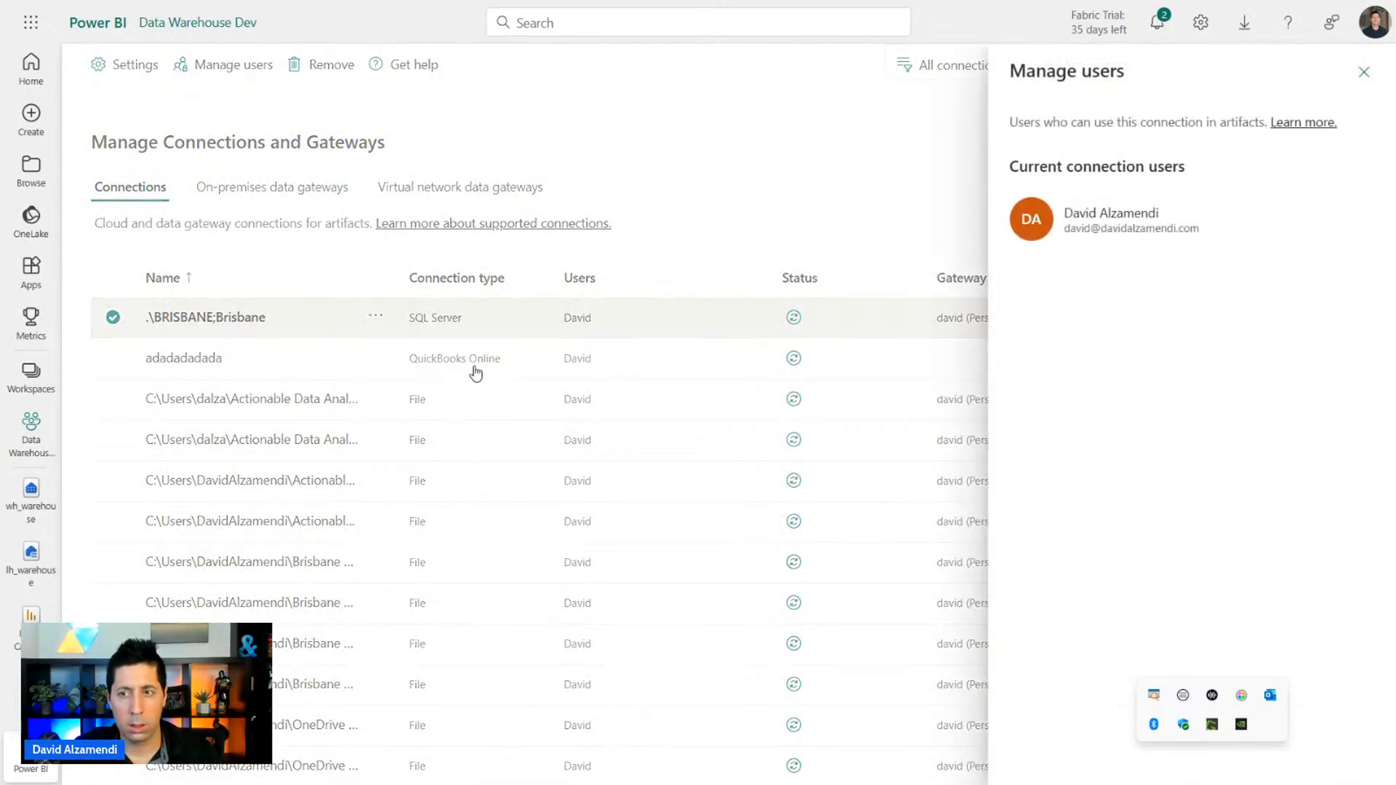
left_click(1363, 72)
Check which users can use the first docs.microsoft.com web connection and close the user list.
scroll(641, 291, "down", 15)
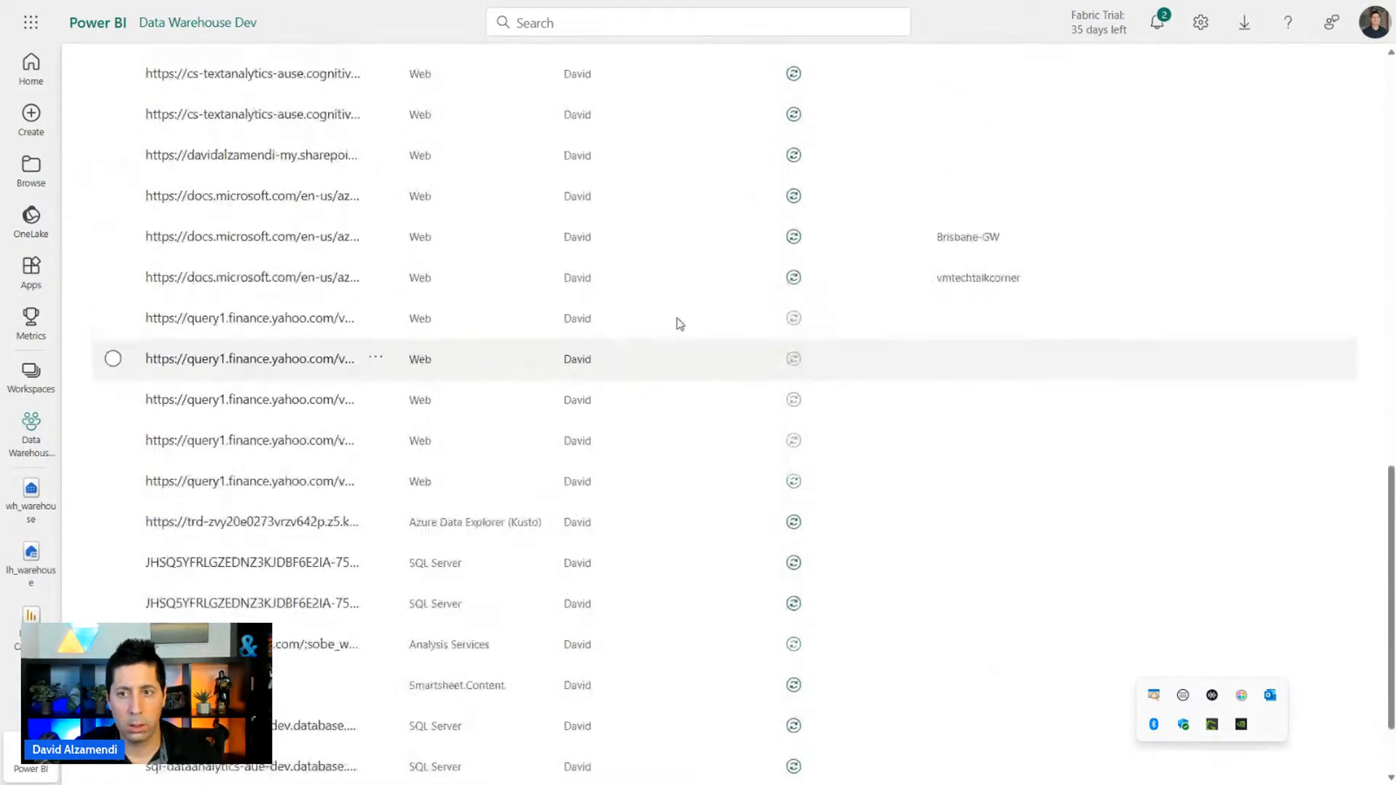
scroll(847, 305, "up", 4)
scroll(894, 247, "up", 3)
scroll(938, 218, "down", 5)
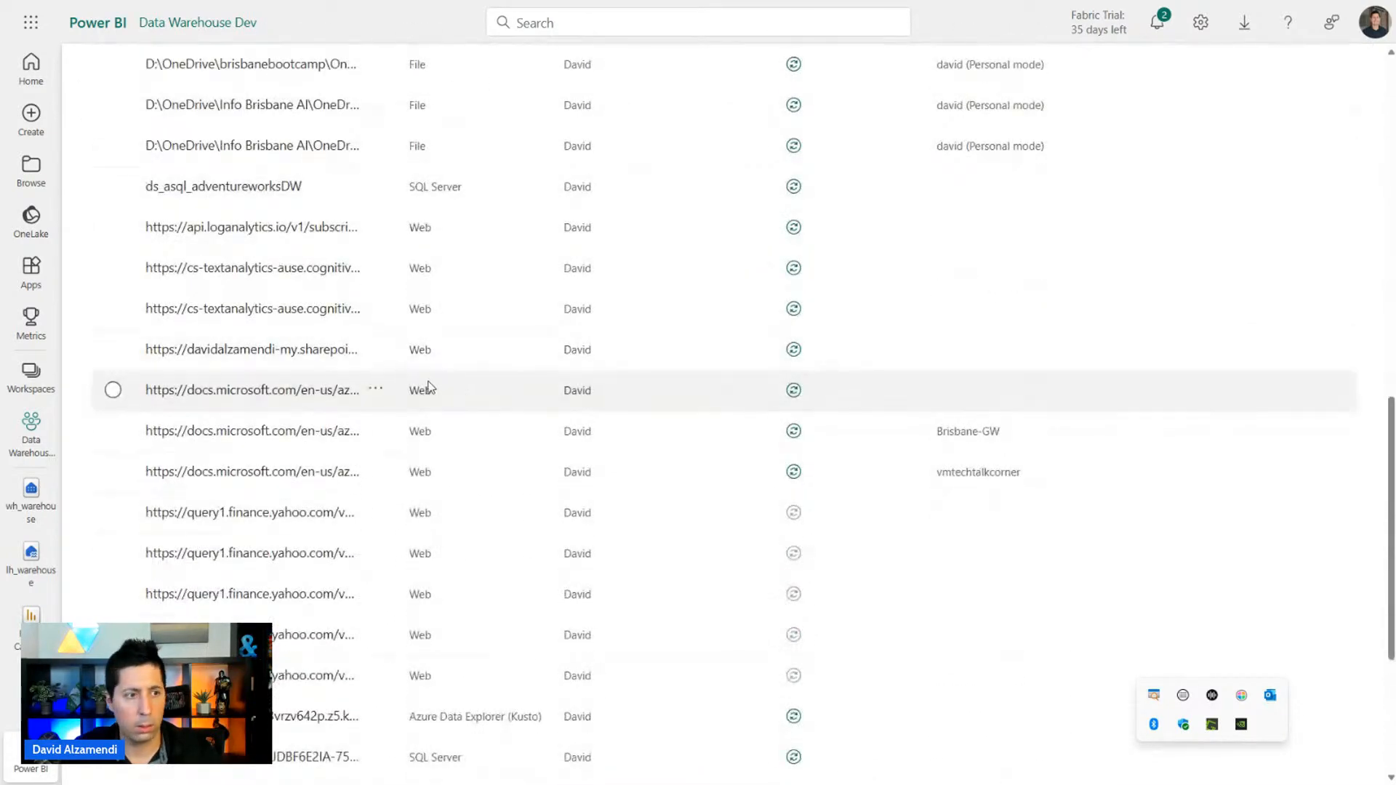
left_click(375, 389)
left_click(411, 443)
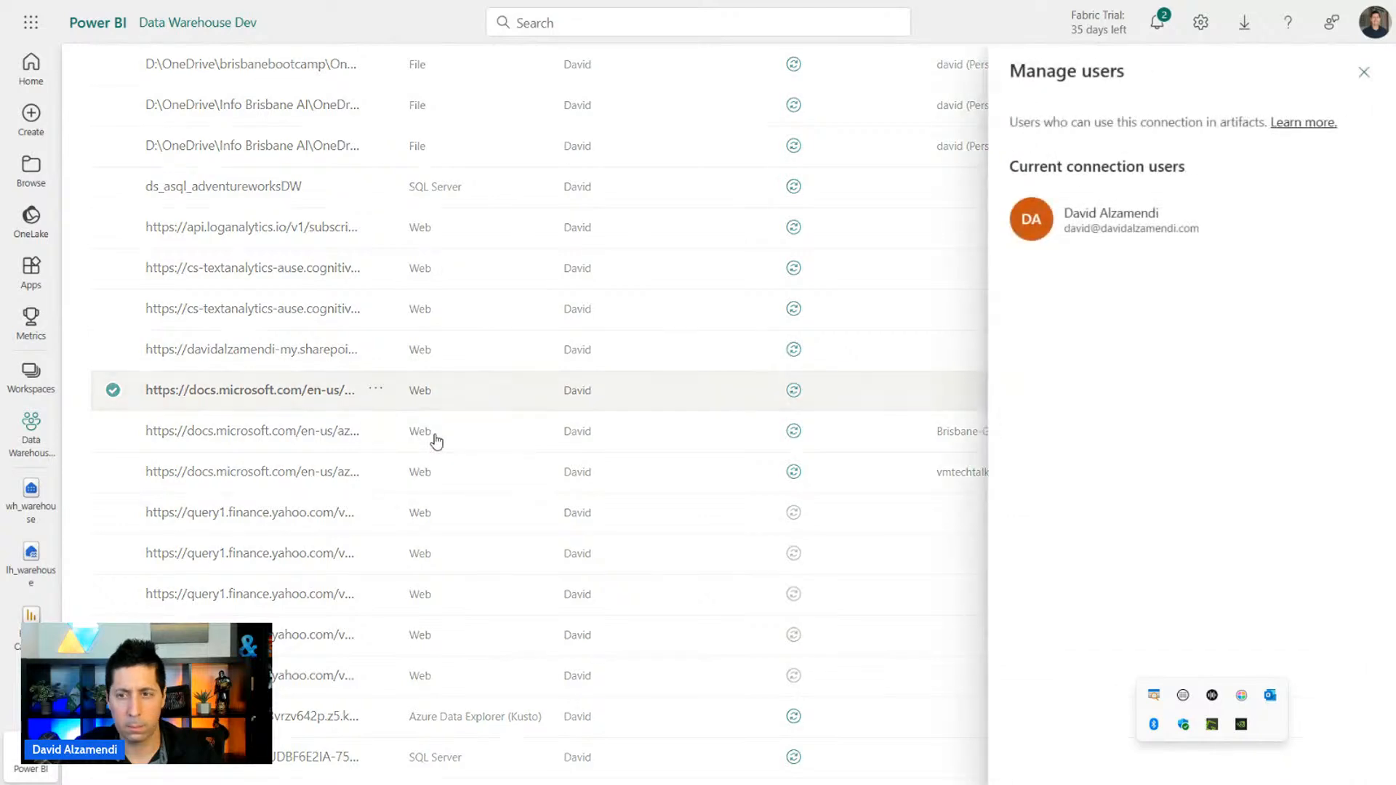
left_click(1363, 72)
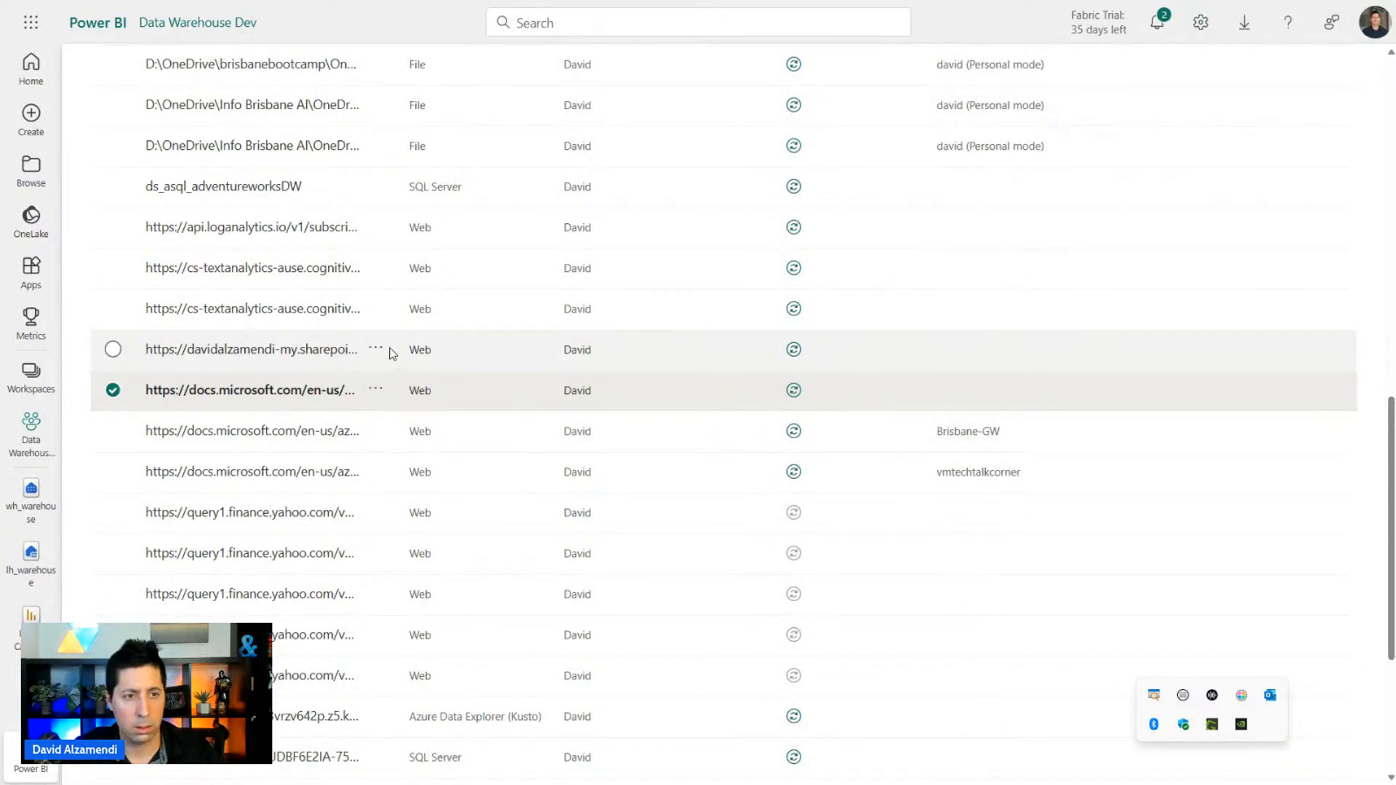
View the settings of the SharePoint web connection and close them without changes.
left_click(382, 351)
left_click(405, 371)
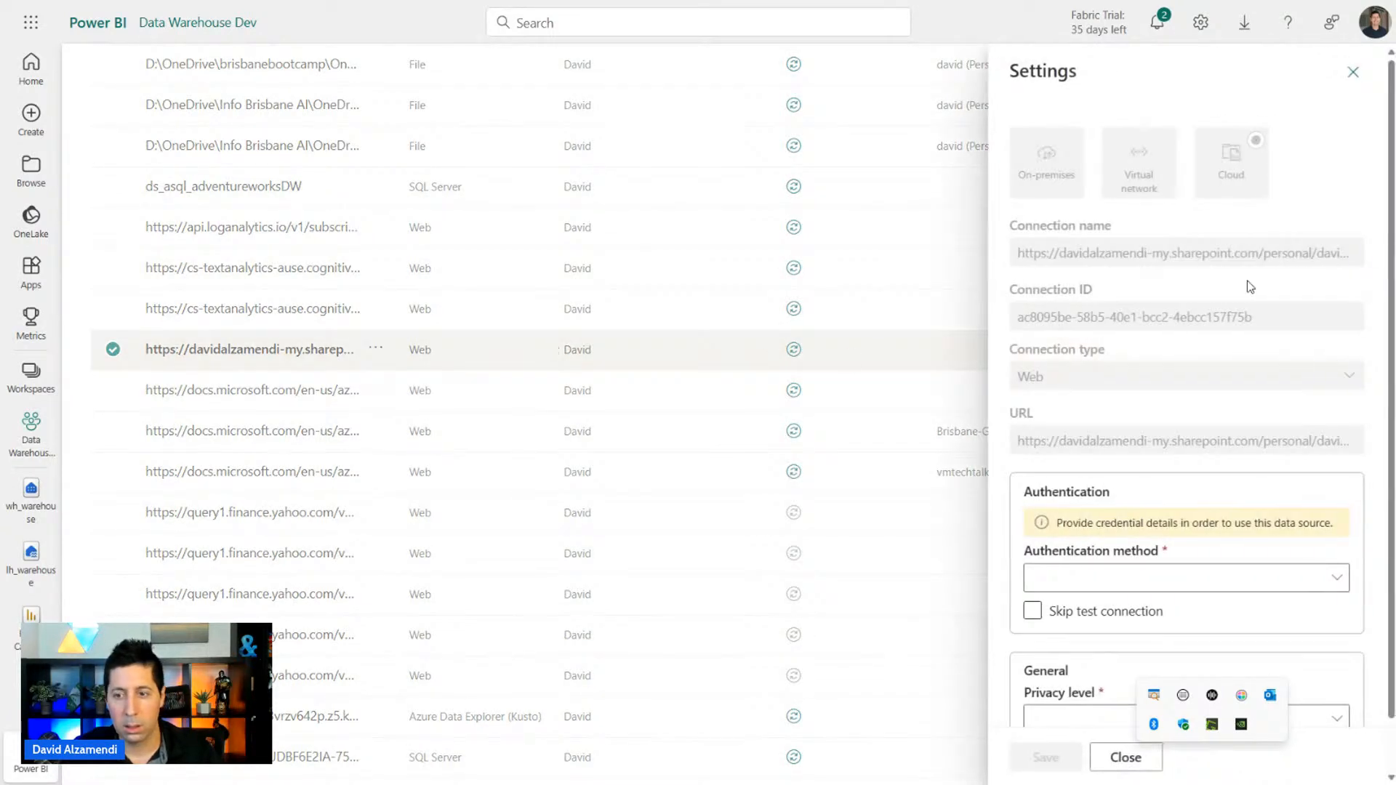
left_click(1353, 73)
Check which users can use the Smartsheet connection.
scroll(269, 474, "down", 4)
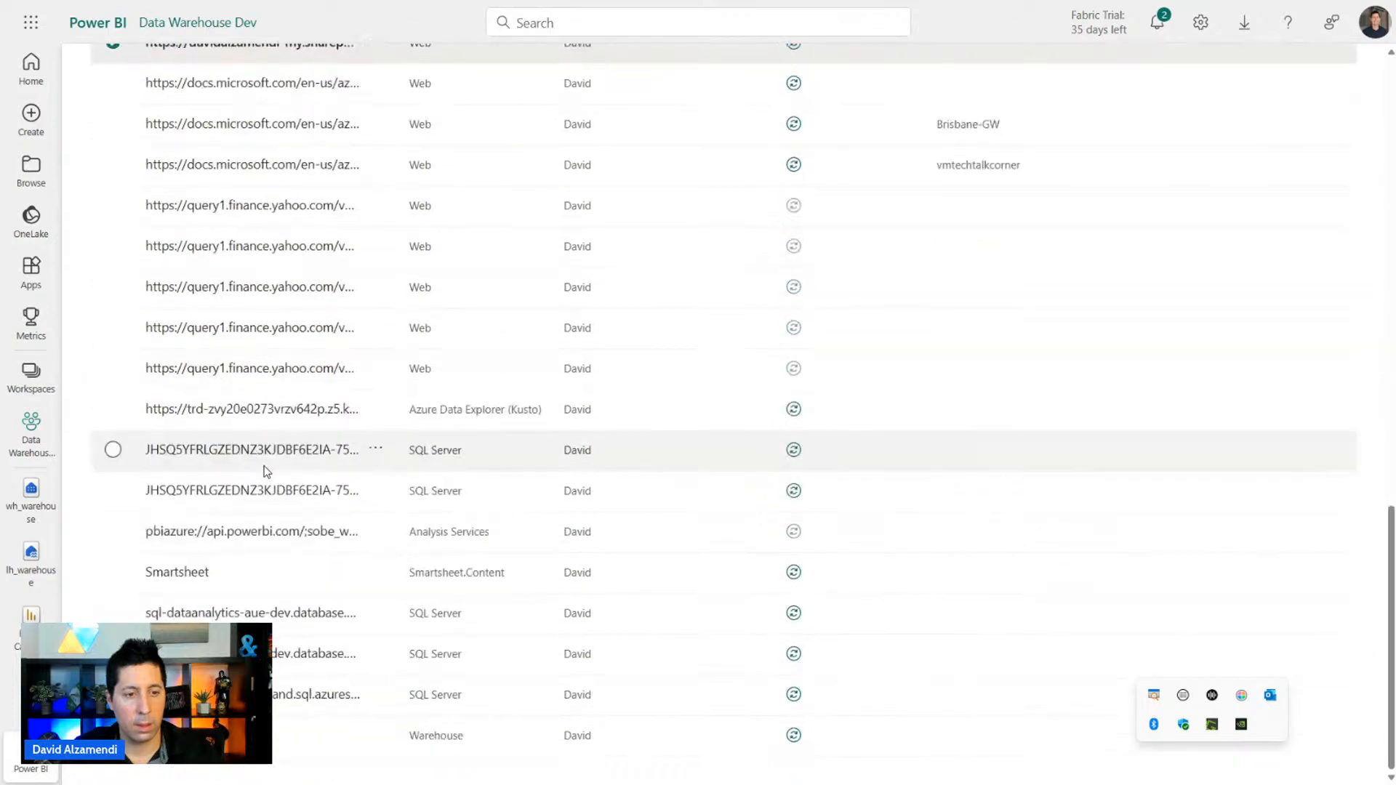
left_click(375, 570)
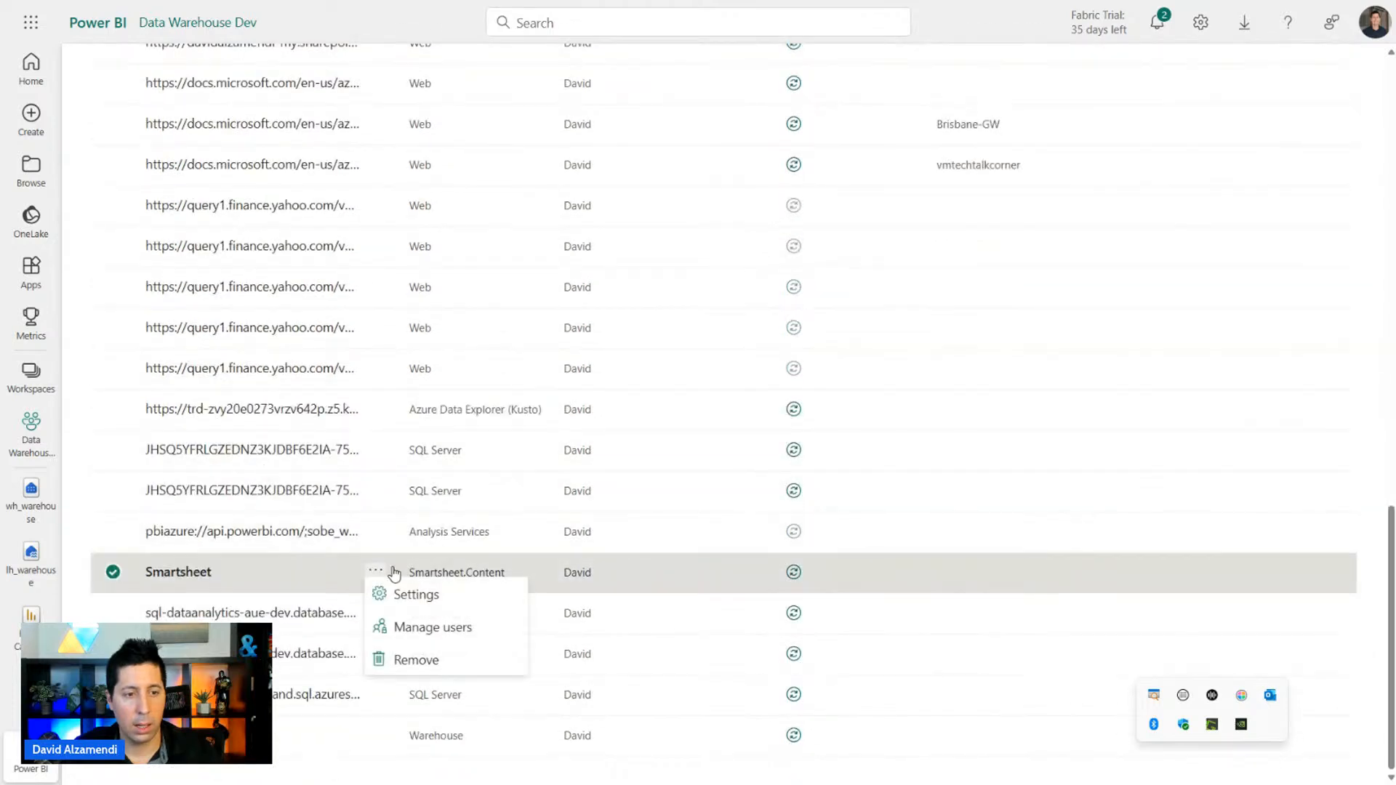
left_click(430, 623)
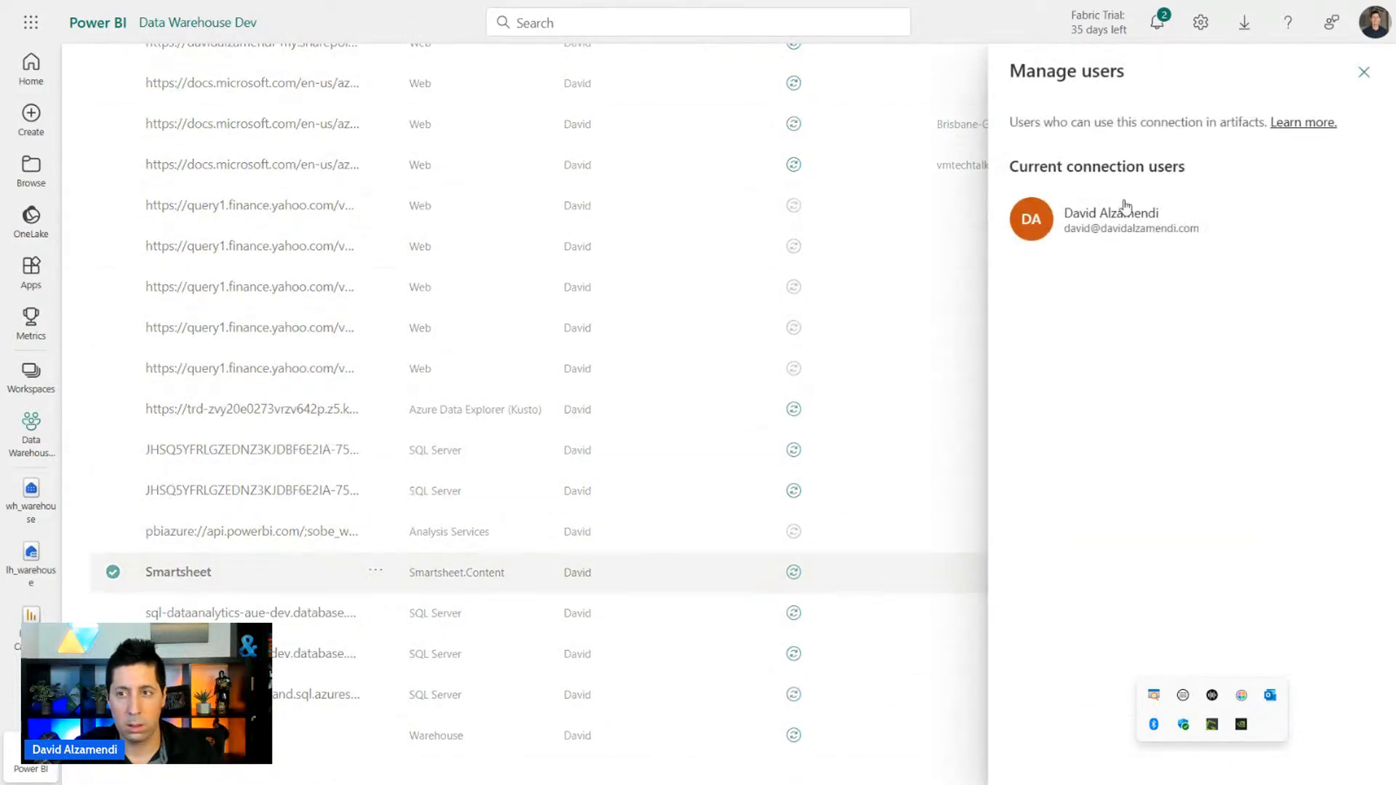
Close the Smartsheet user list and open Manage Connections and Gateways in the other tenant's browser window.
left_click(1366, 73)
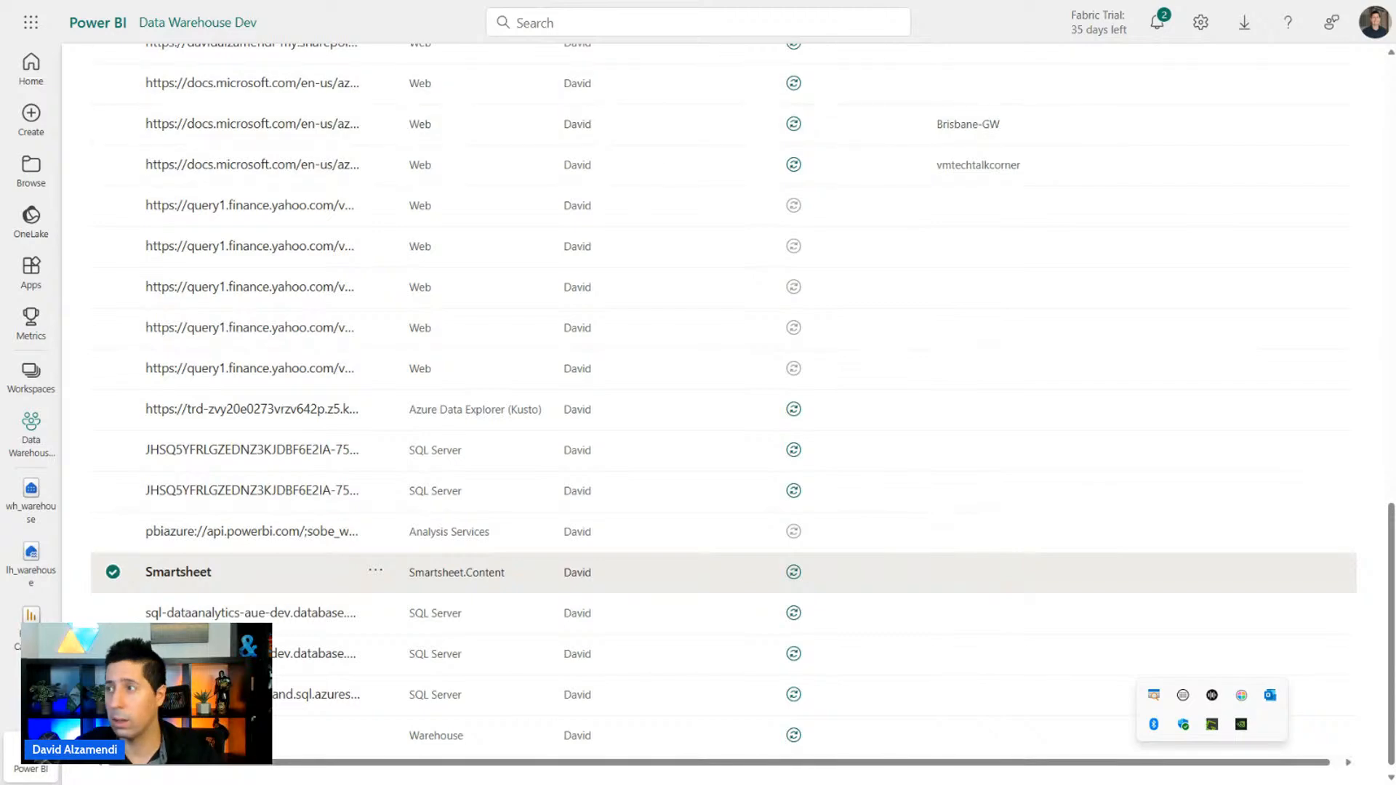
key("alt+Tab")
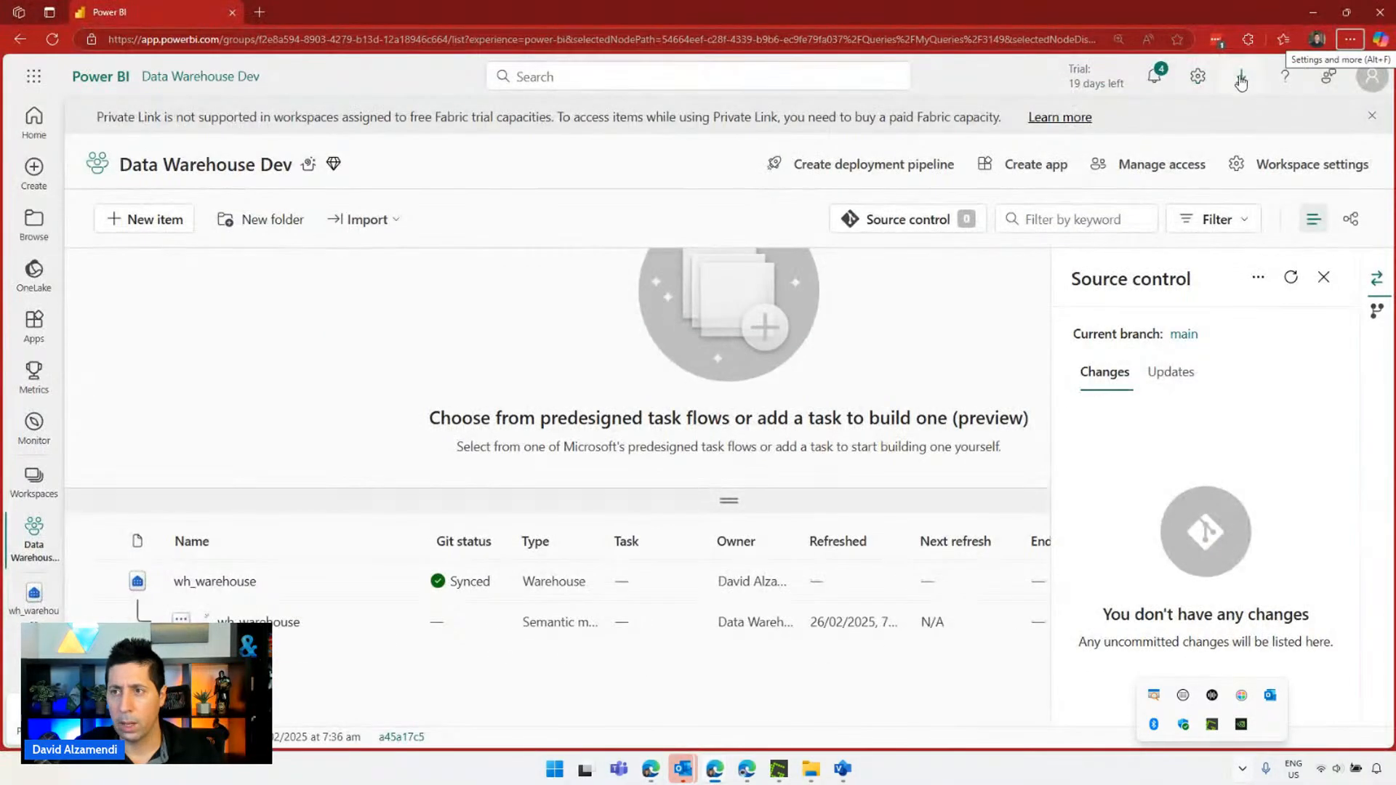
left_click(1197, 76)
left_click(1193, 492)
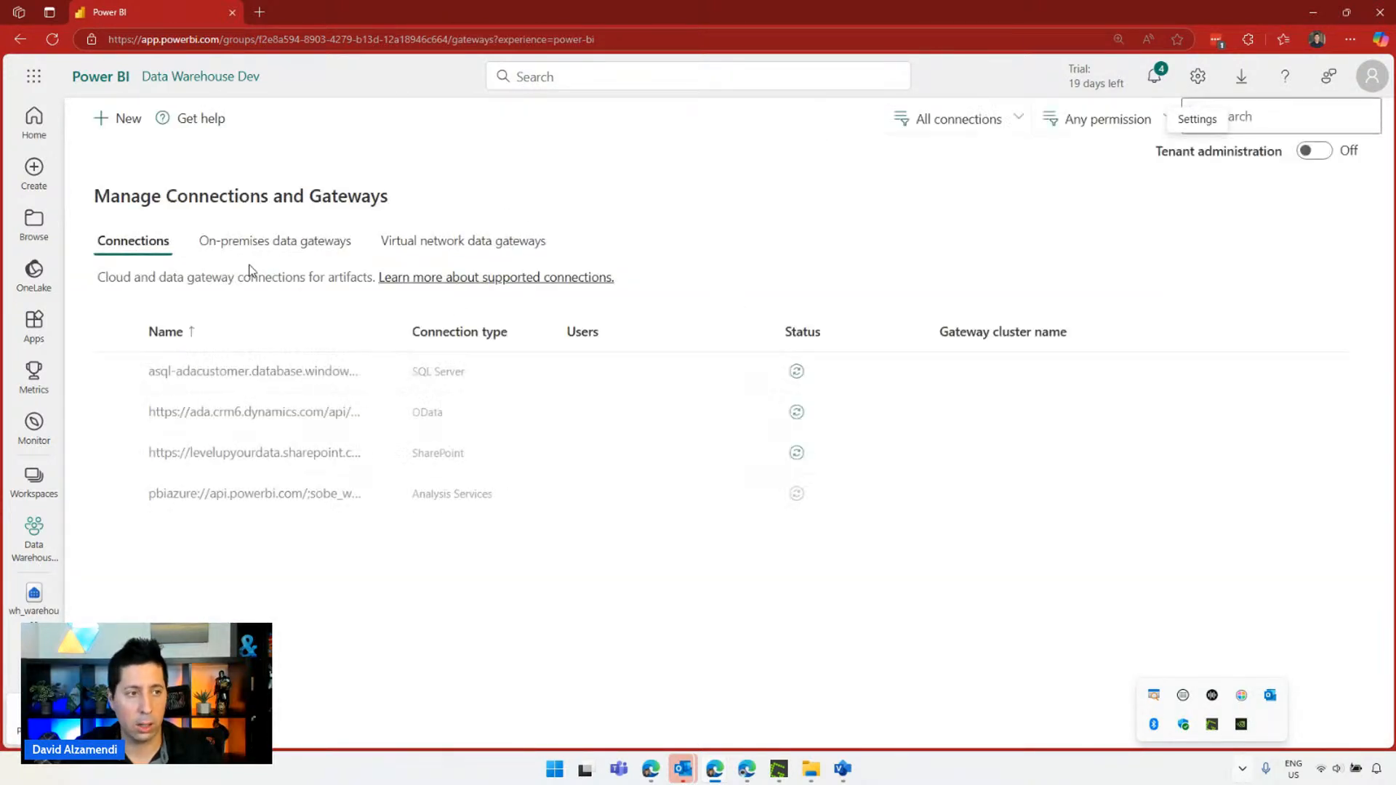
Check which users can use the asql-adacustomer SQL Server connection and close the user list.
left_click(379, 371)
left_click(418, 428)
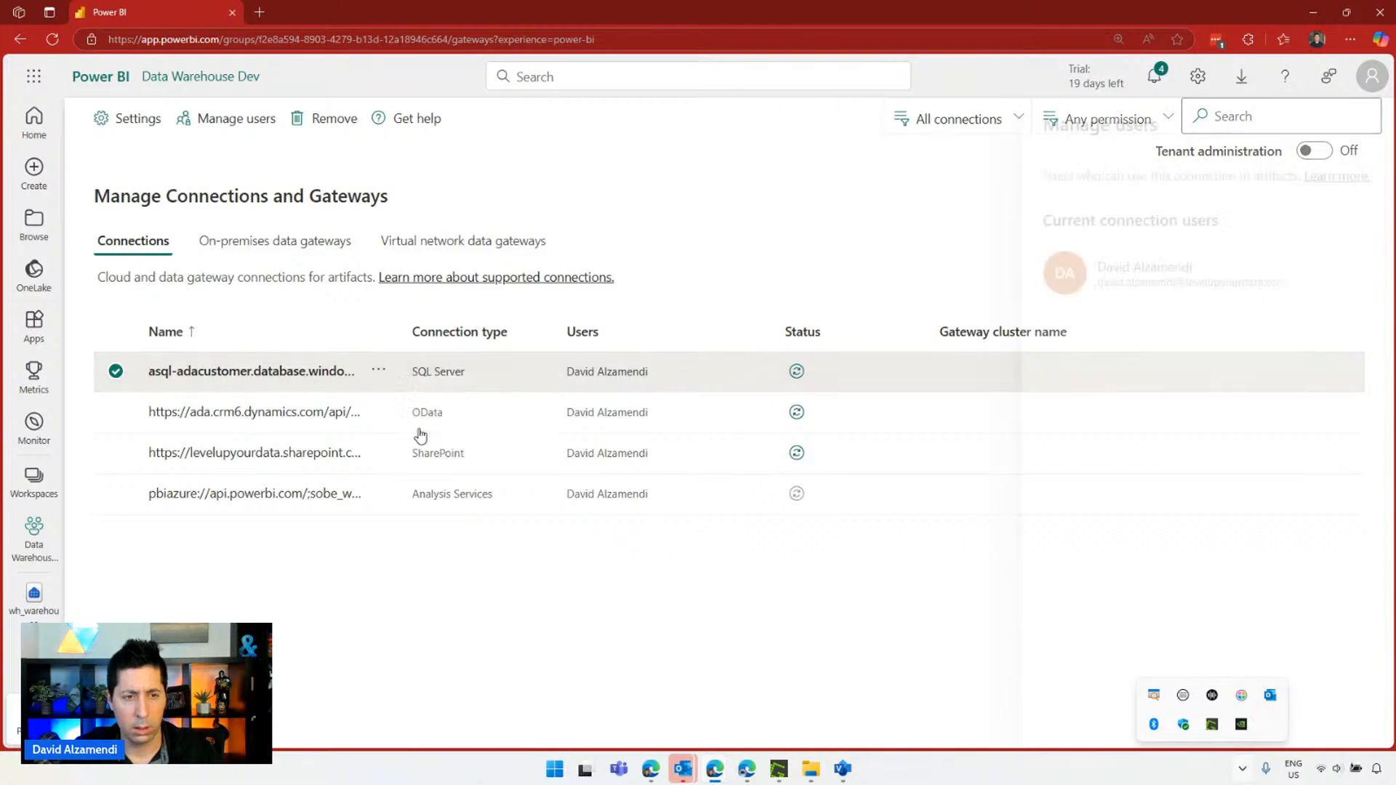
left_click(488, 573)
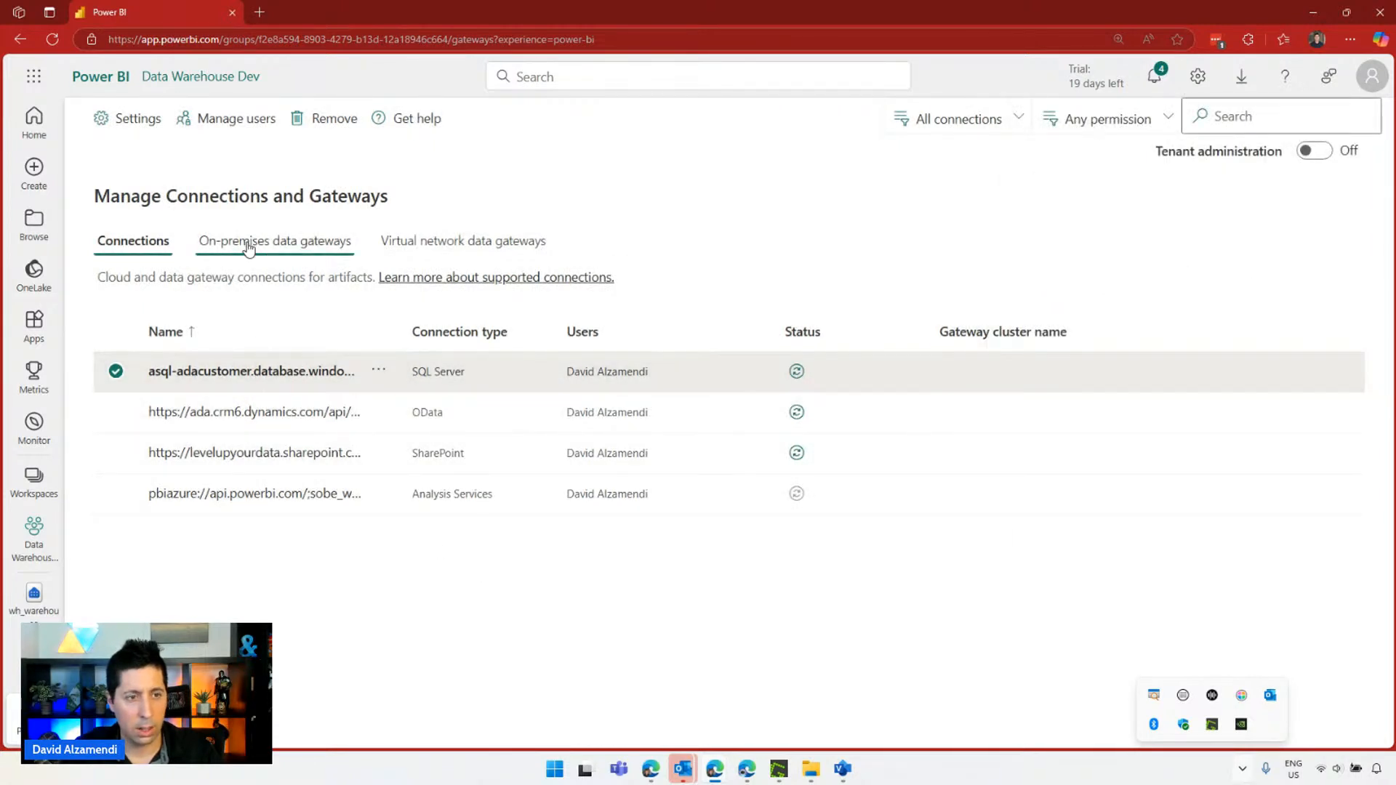
left_click(378, 372)
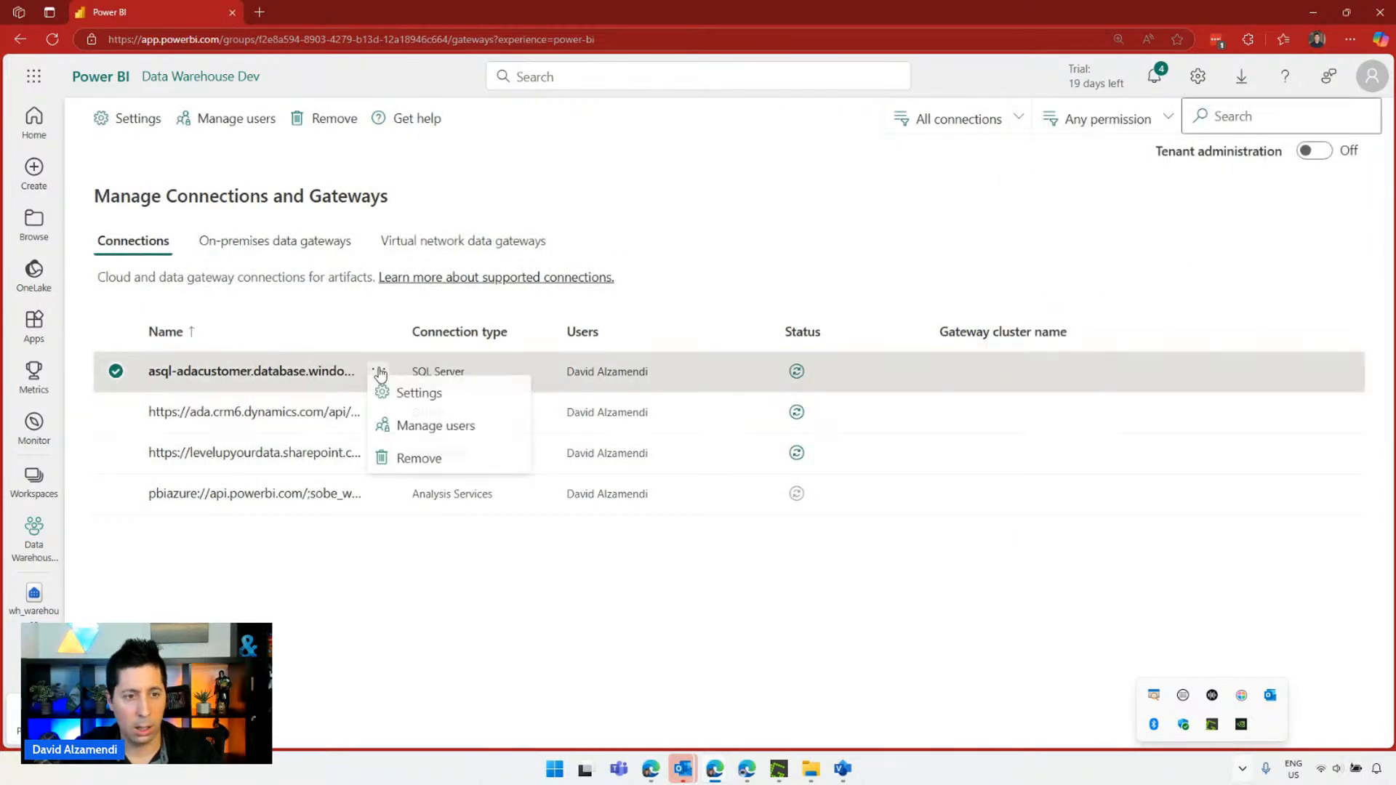
left_click(398, 429)
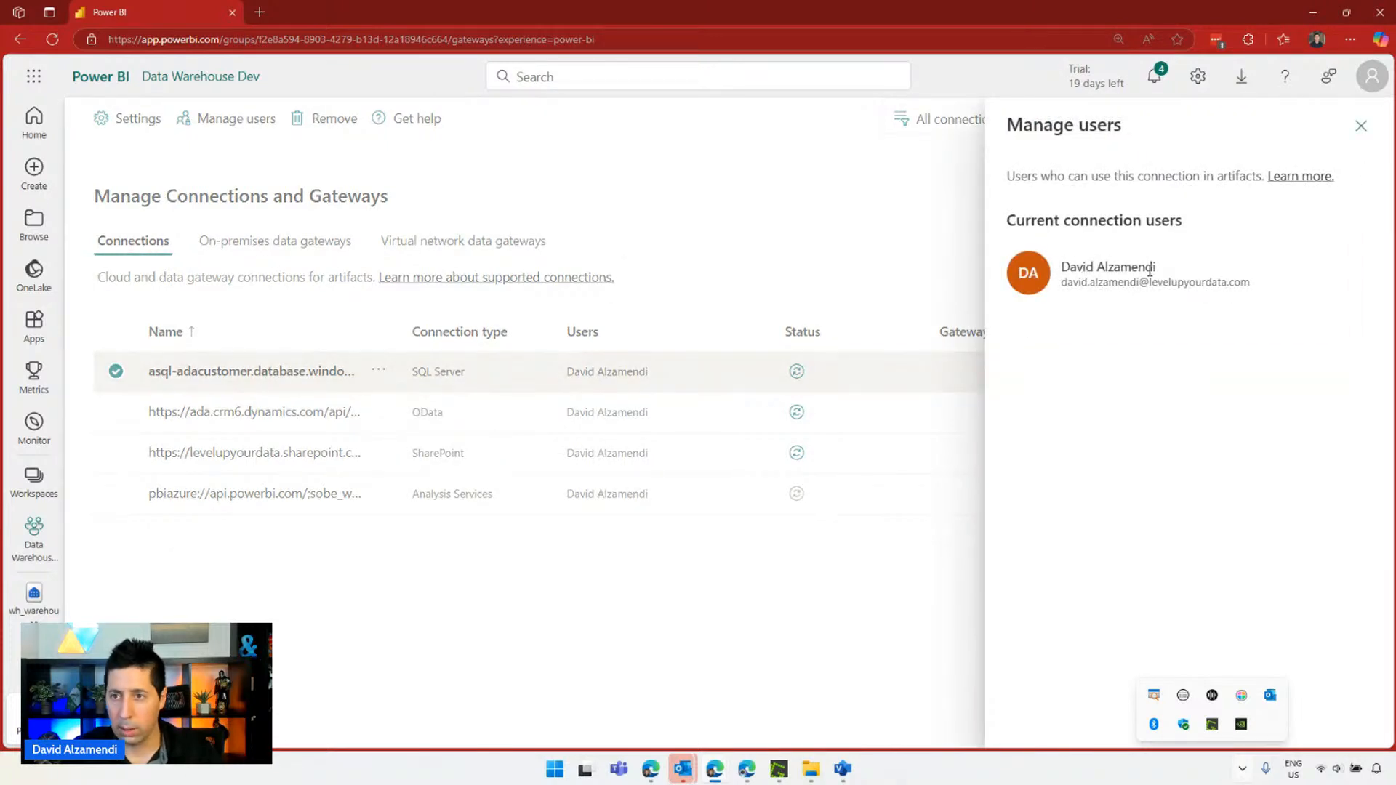
left_click(582, 305)
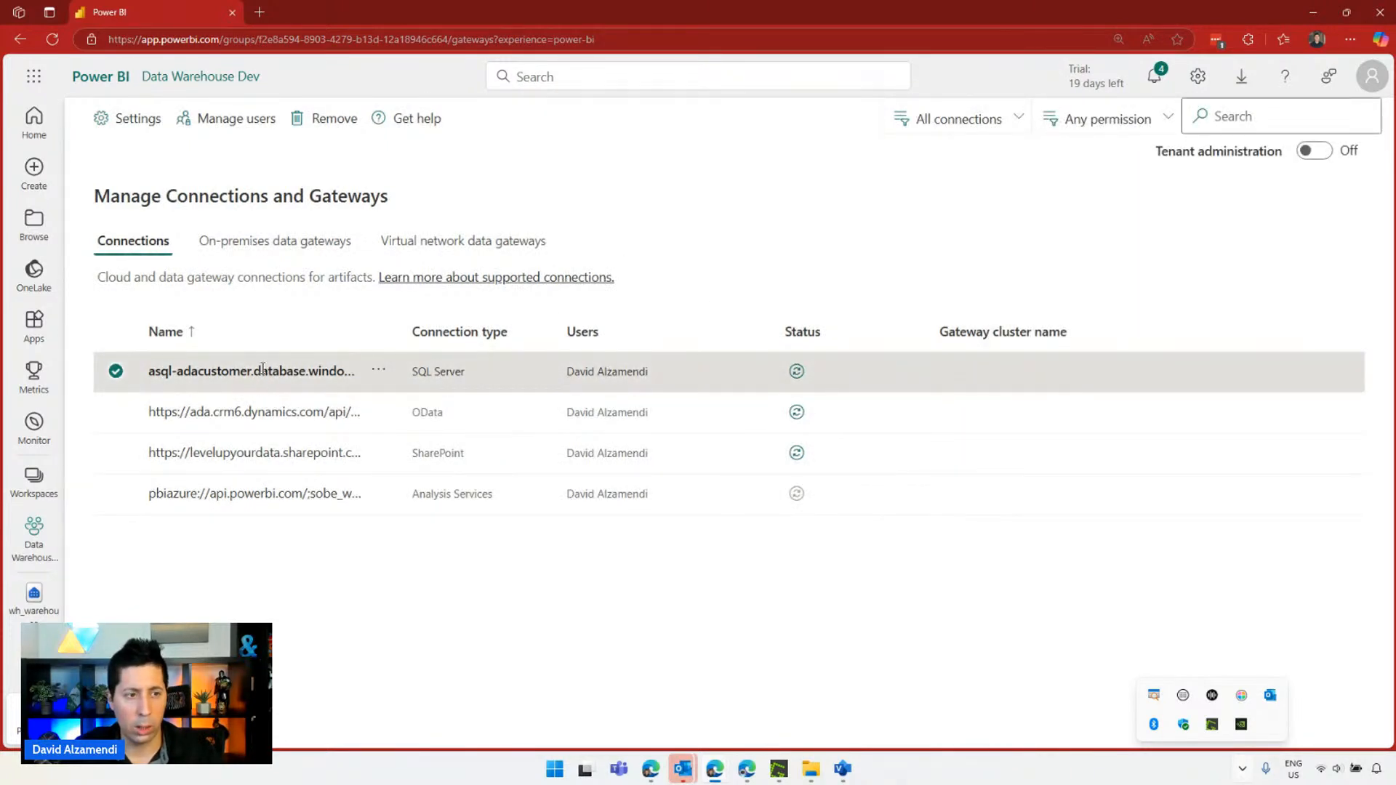
Turn on Tenant administration and check the asql-adacustomer connection's users again.
left_click(378, 375)
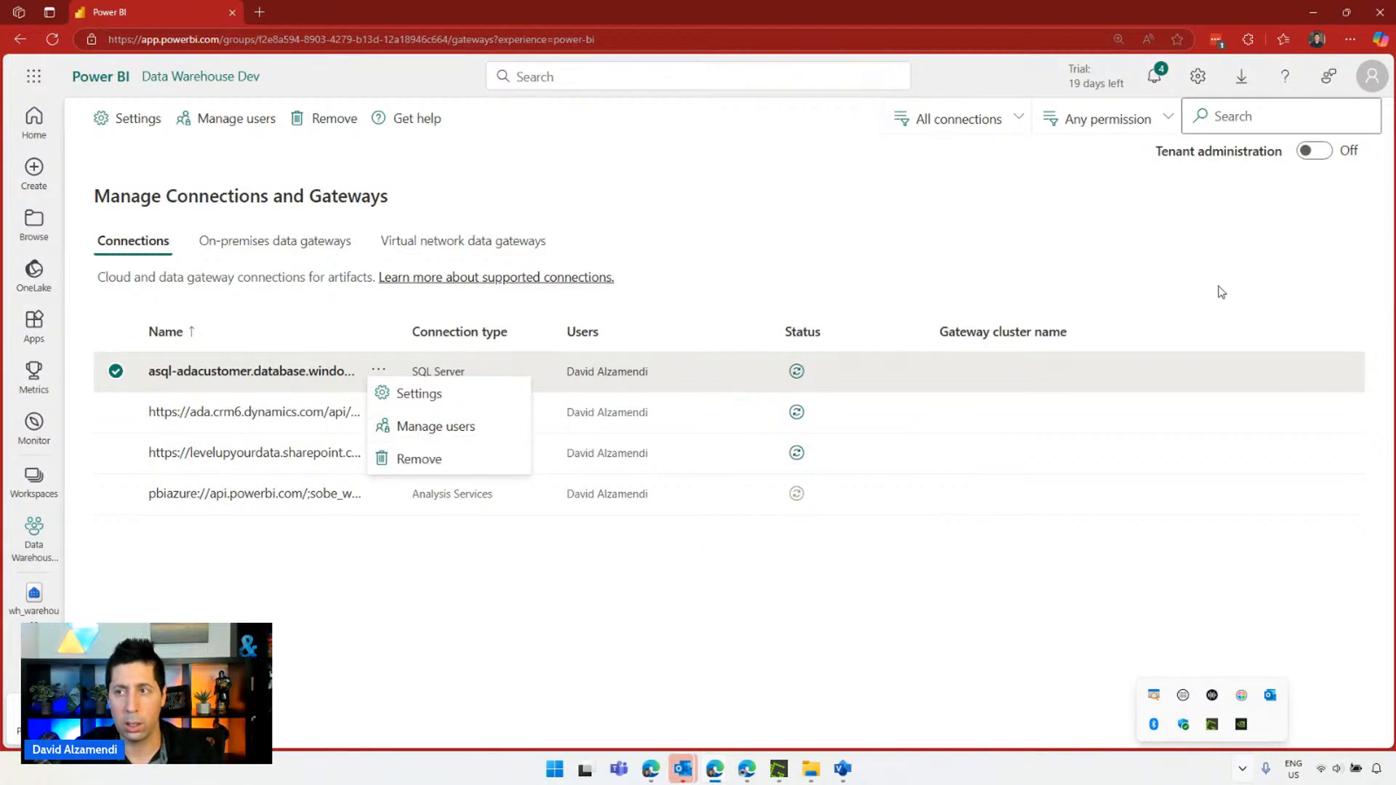
left_click(1314, 151)
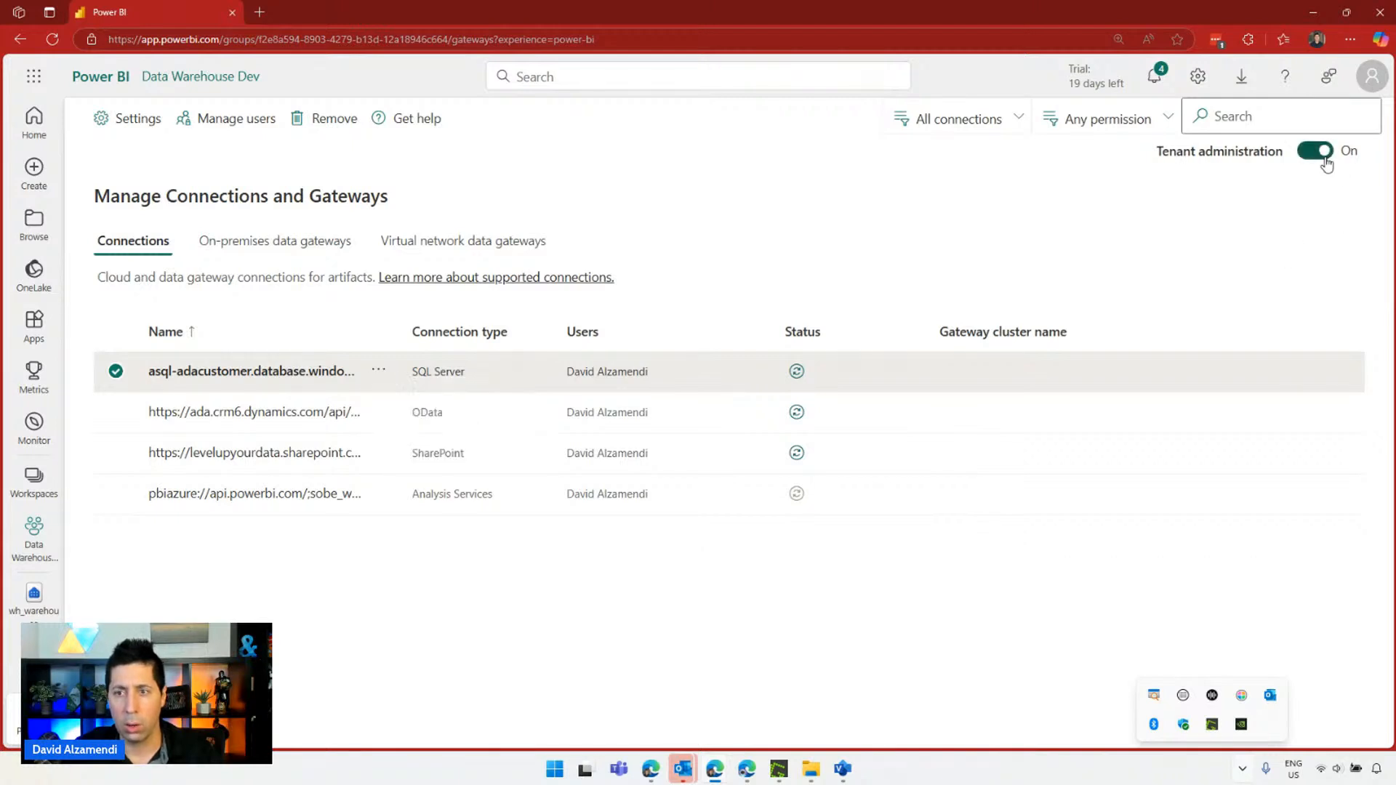
left_click(378, 371)
left_click(420, 423)
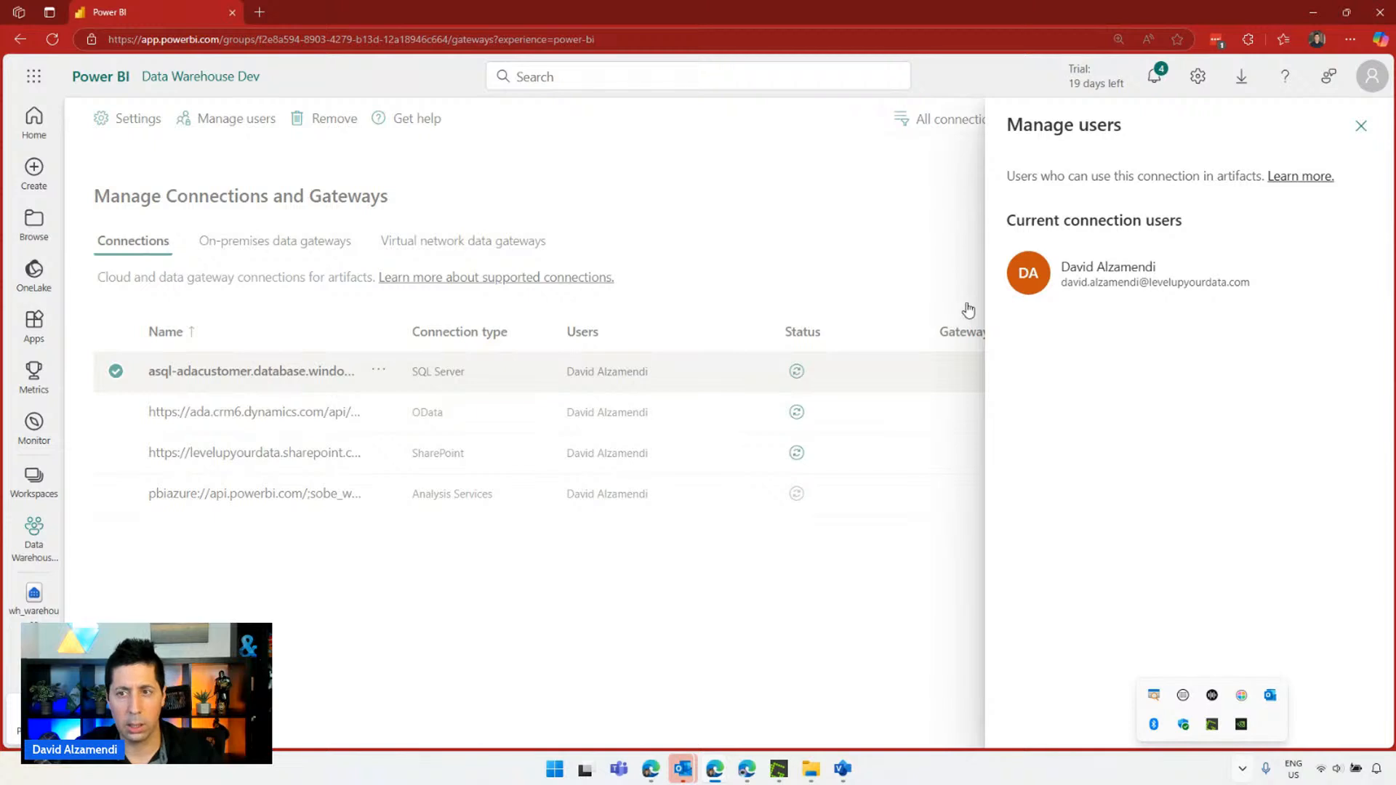
key("ctrl+plus")
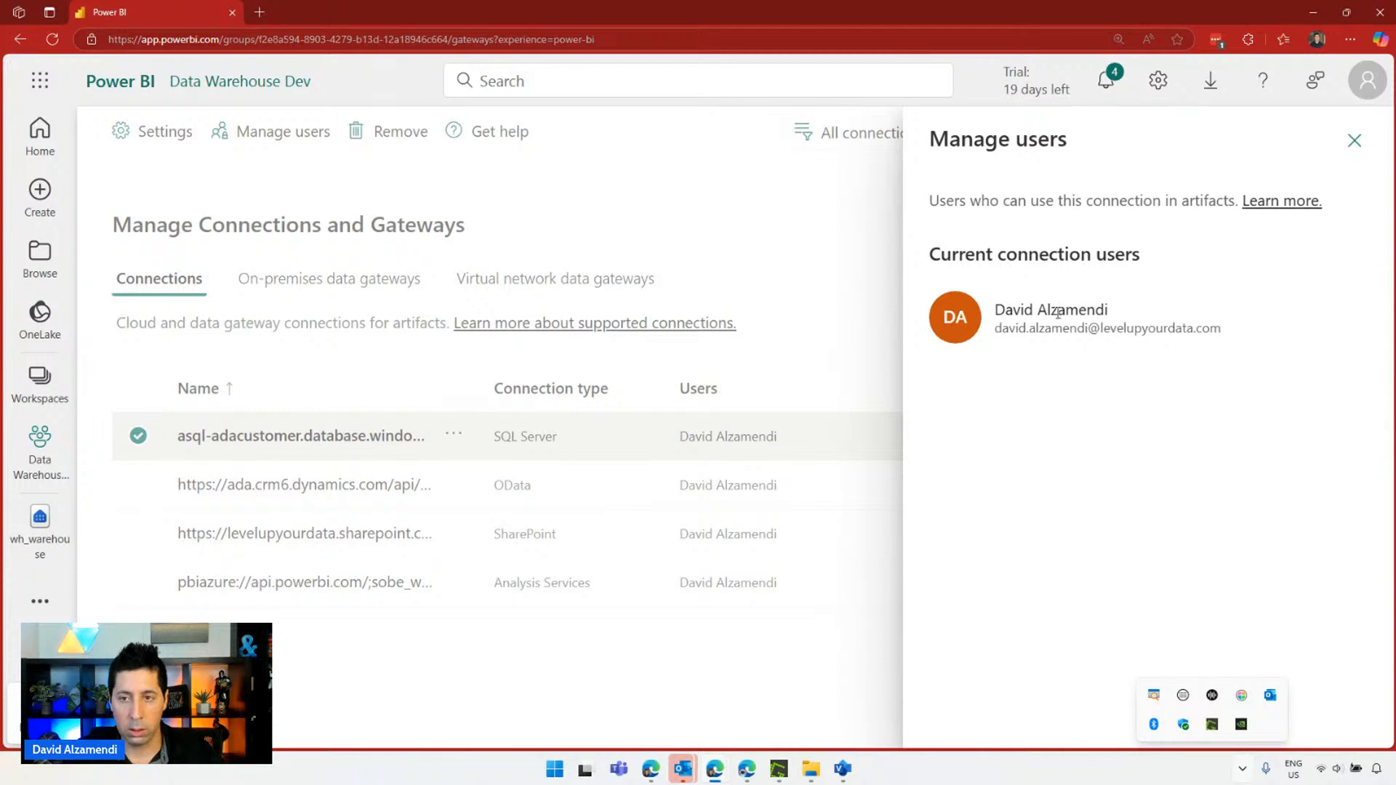
left_click(1354, 140)
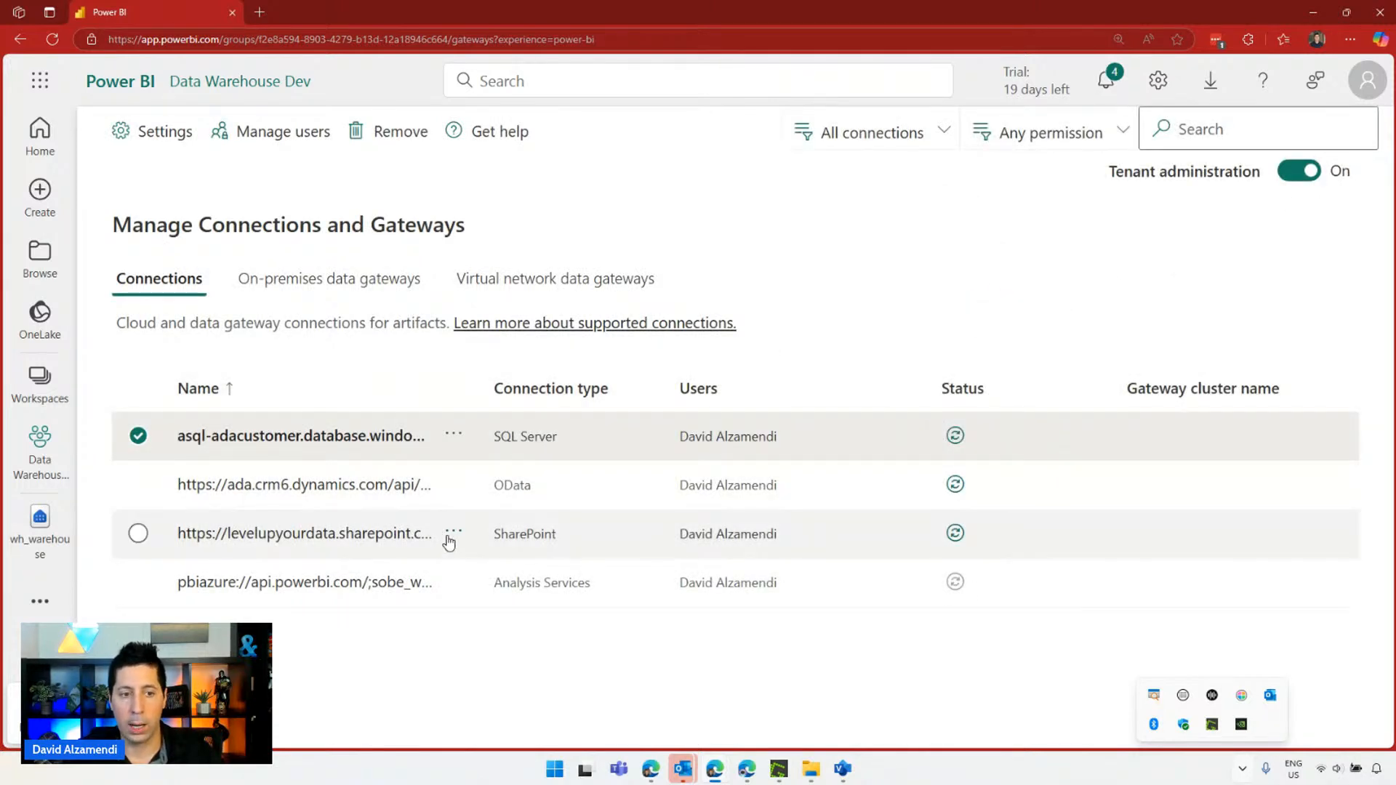
Check which users can use the levelupyourdata SharePoint connection and close the user list.
left_click(452, 535)
left_click(514, 599)
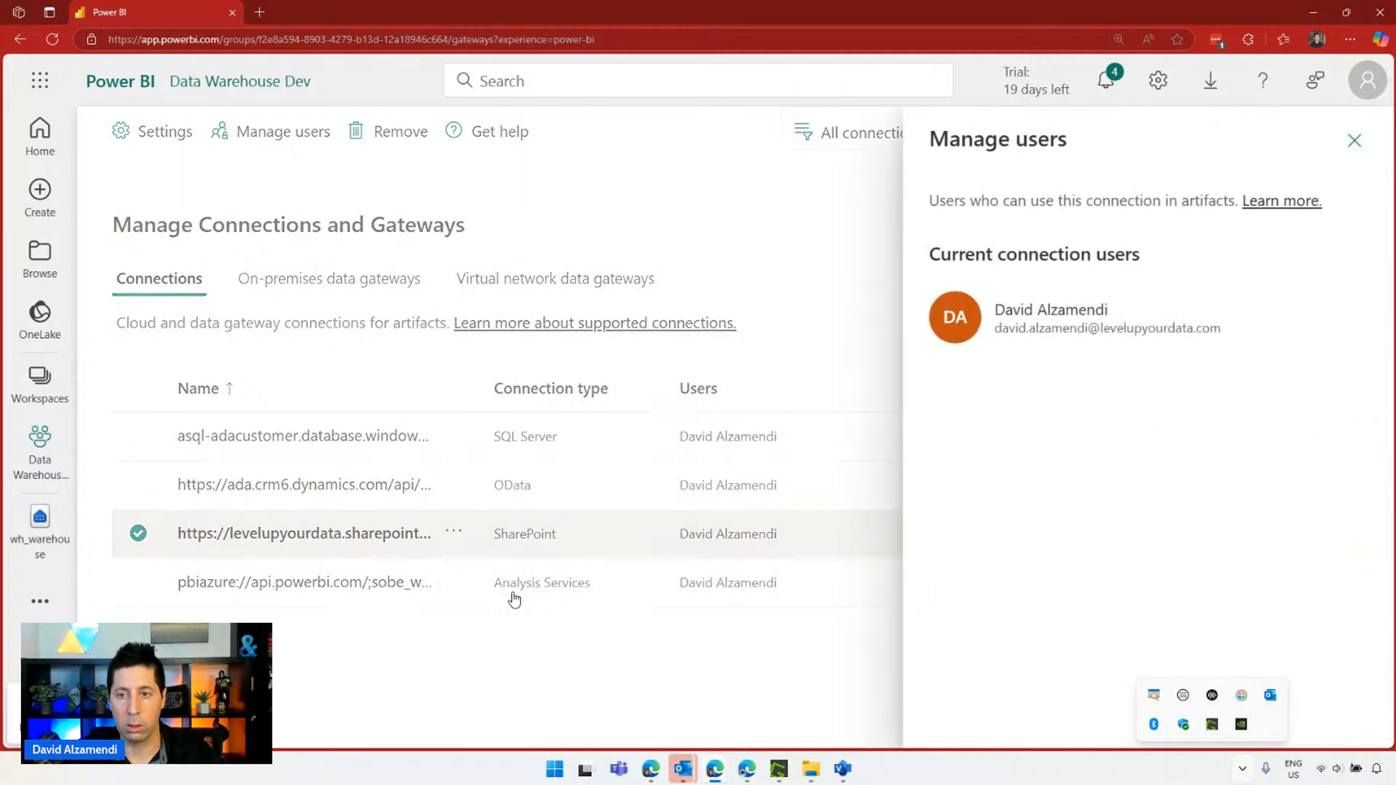
double_click(1040, 201)
left_click(1354, 140)
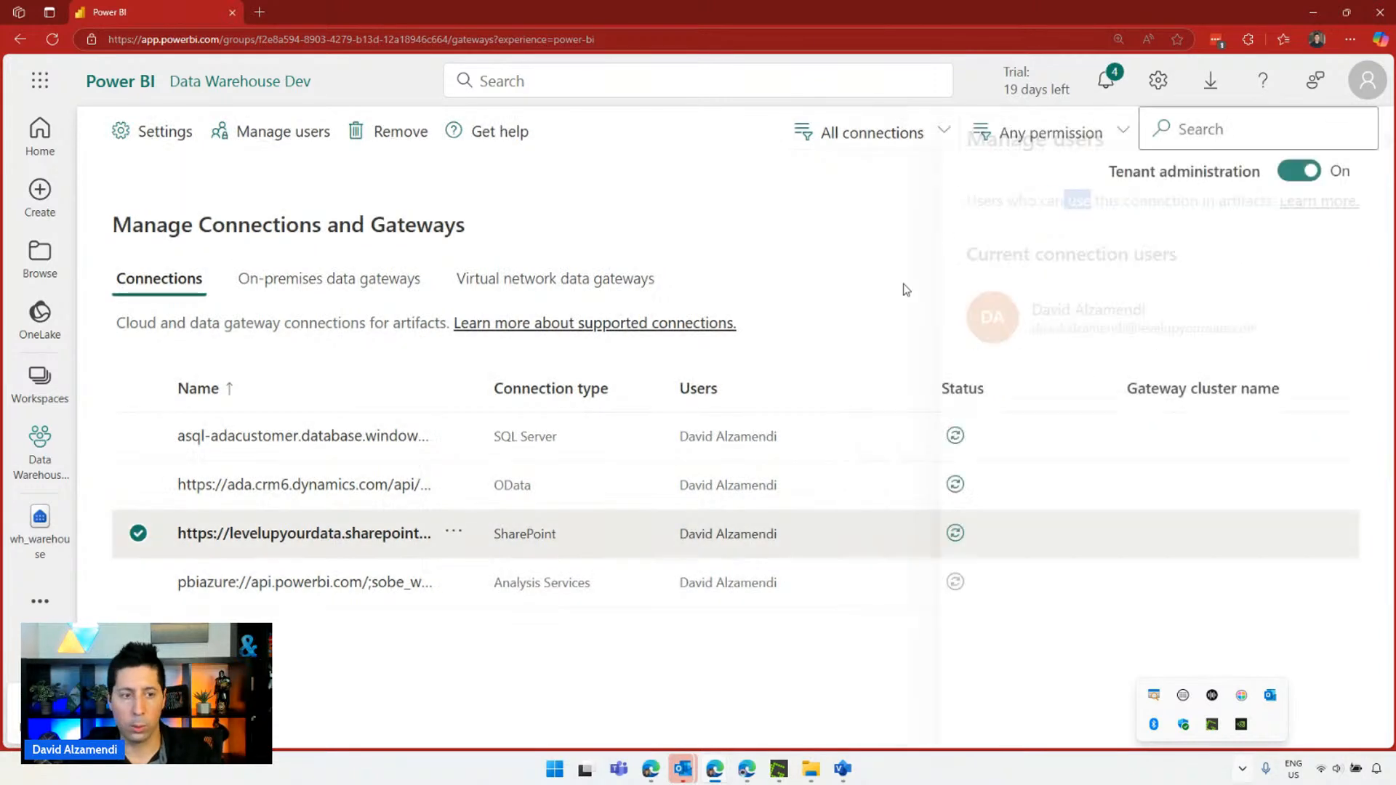
View the settings of the levelupyourdata SharePoint connection and close them without changes.
left_click(459, 537)
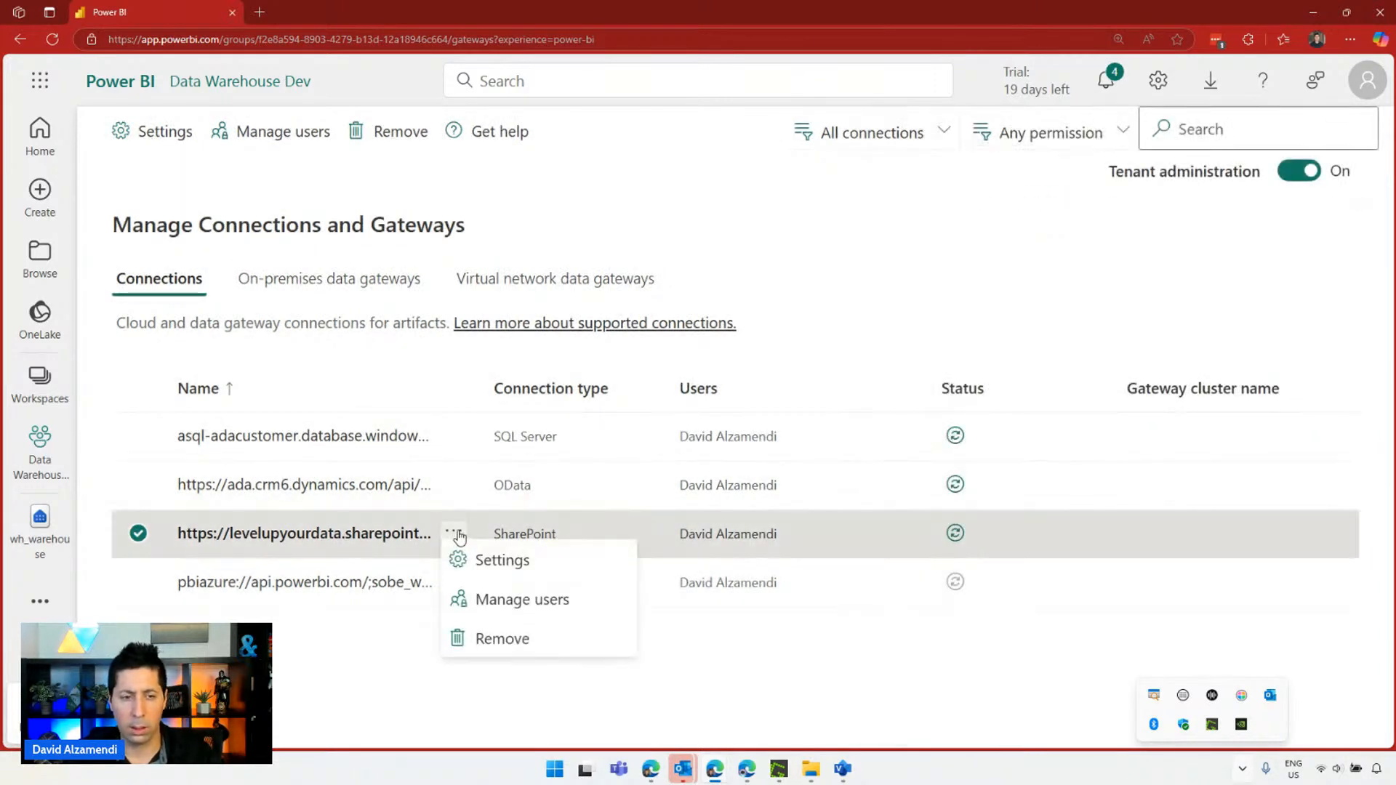
left_click(496, 560)
scroll(1155, 386, "down", 3)
scroll(1156, 378, "up", 3)
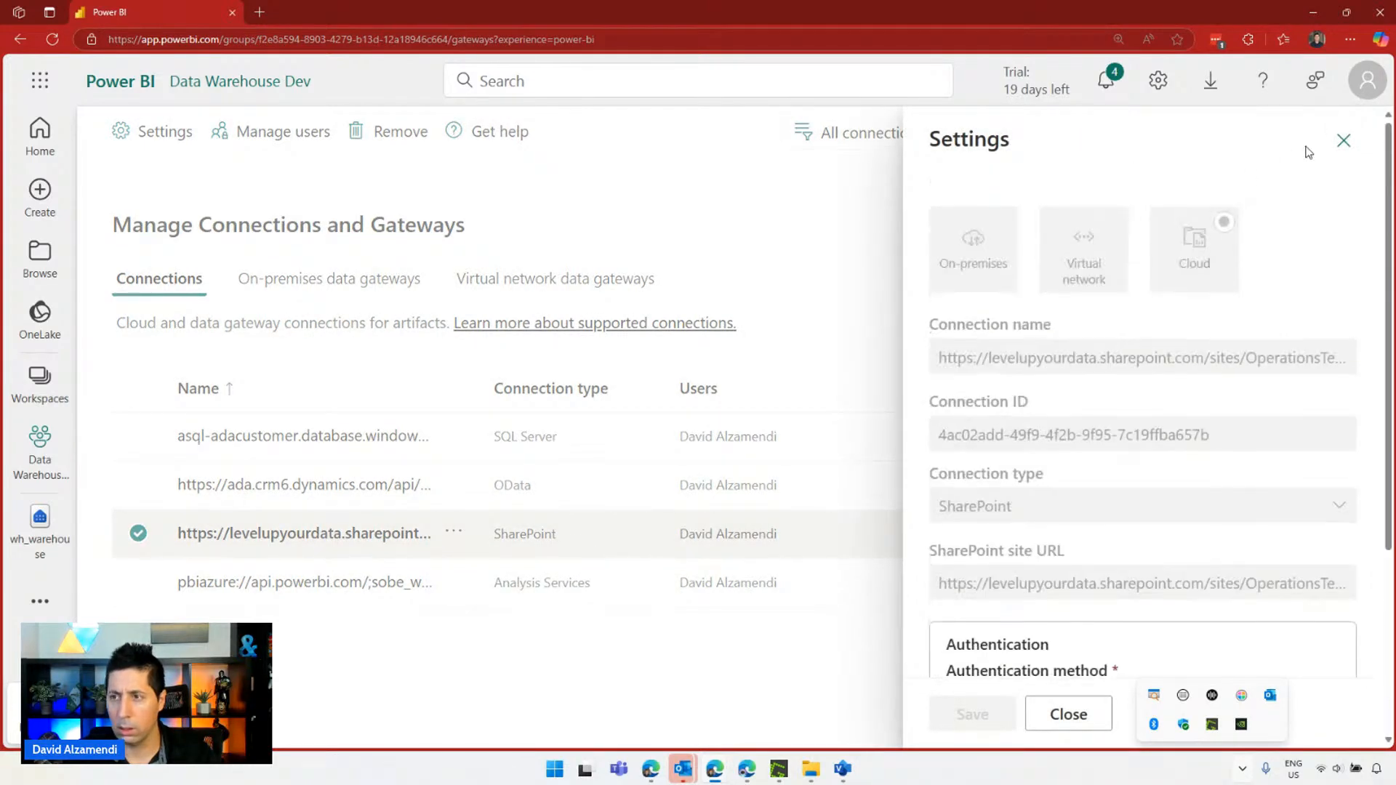
left_click(1343, 140)
Show the on-premises data gateways and open user management for the GW-Laptop gateway.
left_click(327, 280)
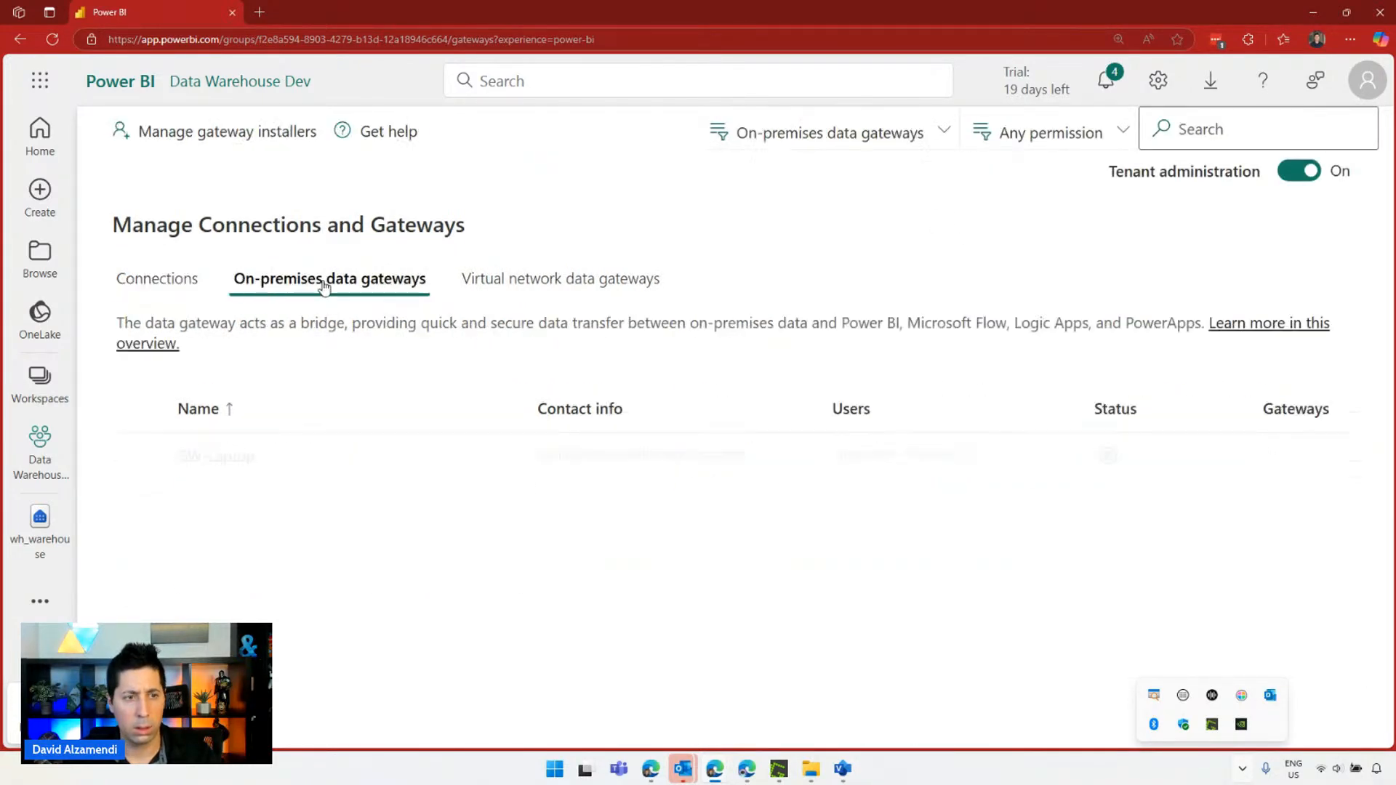
left_click(500, 456)
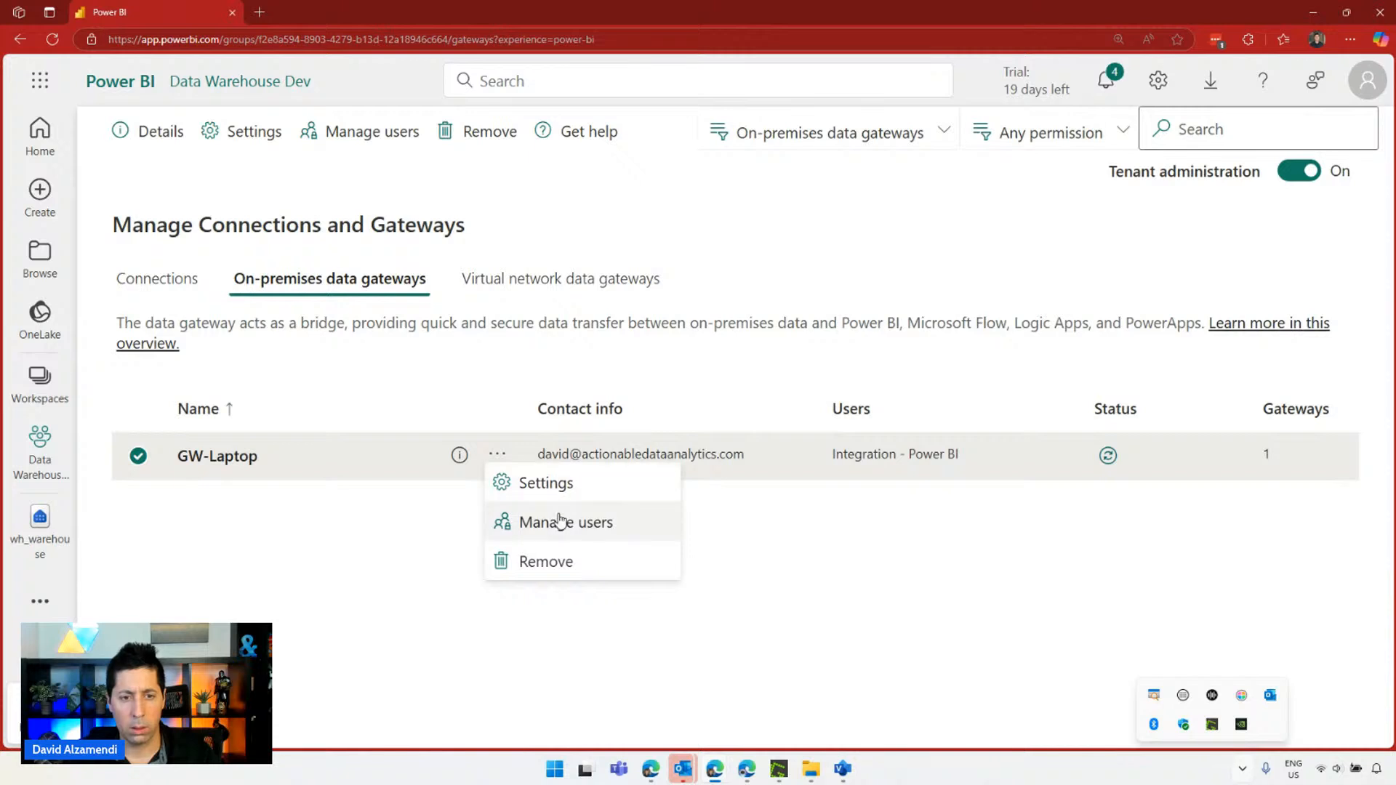
left_click(549, 521)
left_click(726, 711)
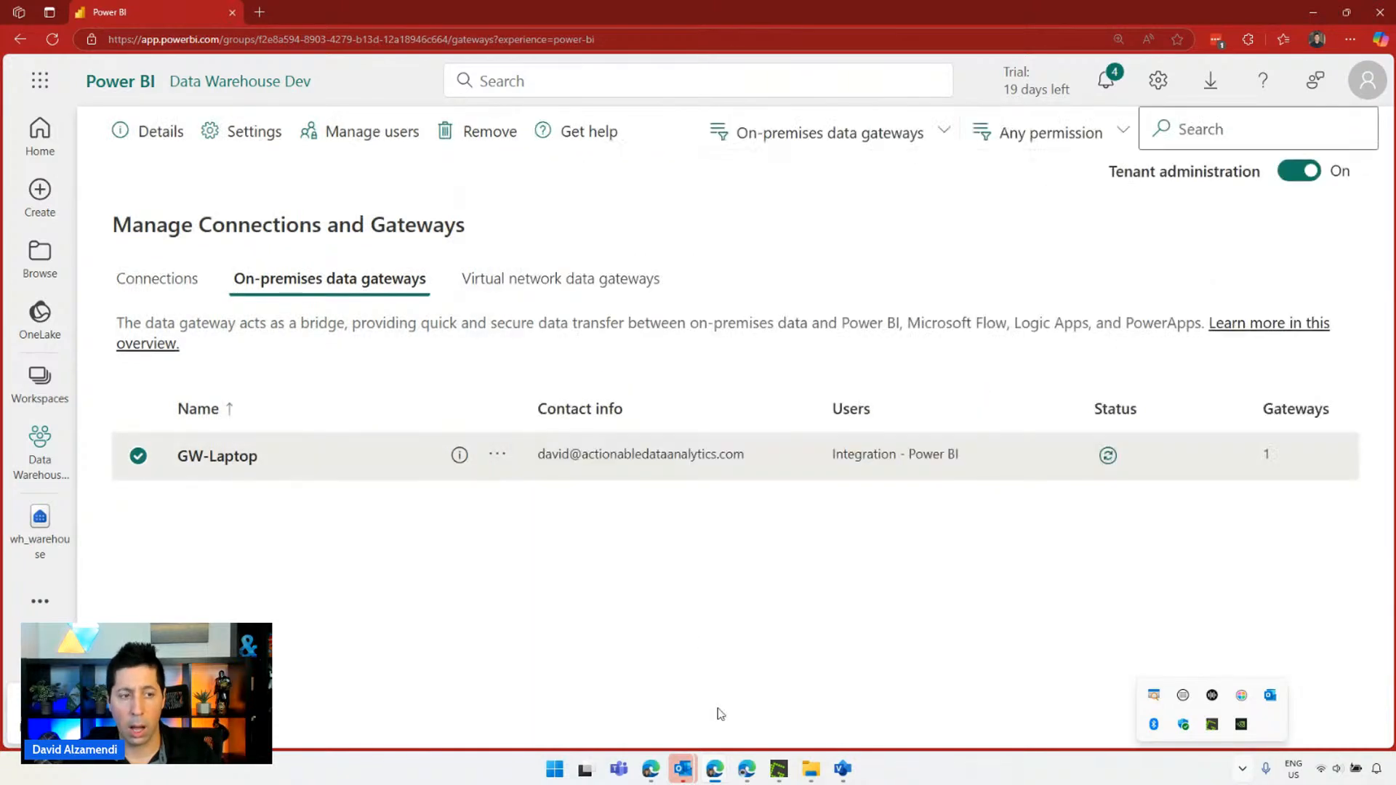
left_click(265, 283)
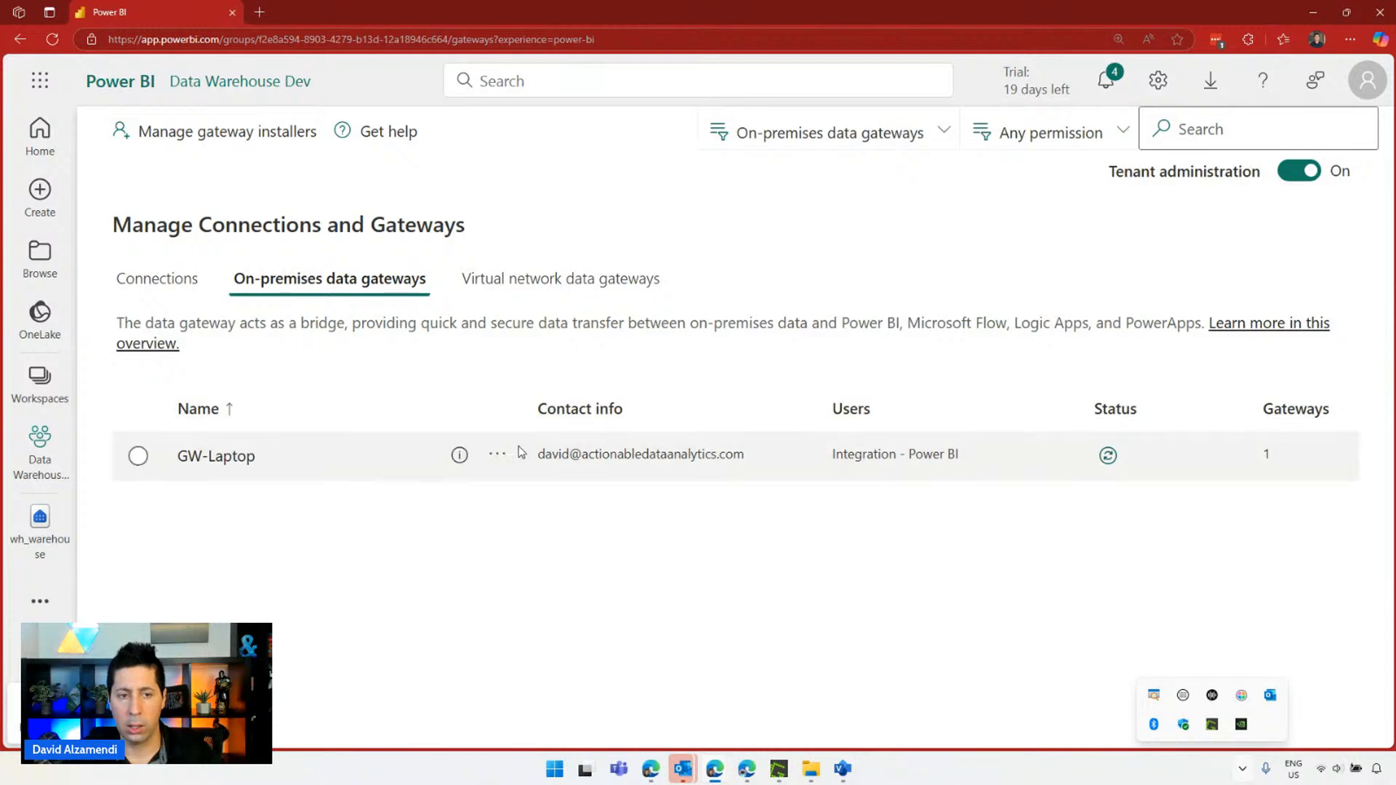
left_click(497, 455)
left_click(562, 523)
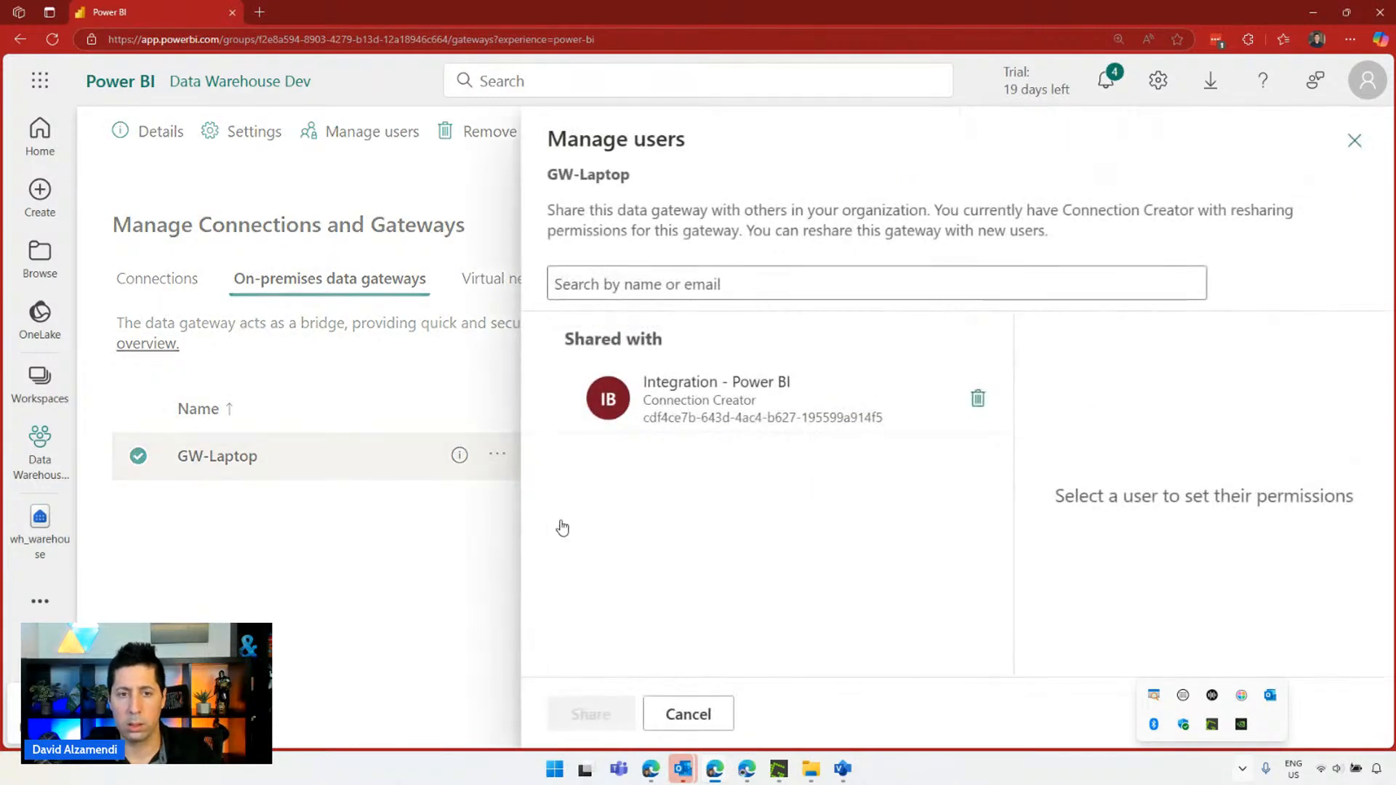
Search for "fabric" and "data" among the users, and add Data Analytics as a new user of GW-Laptop.
left_click(661, 283)
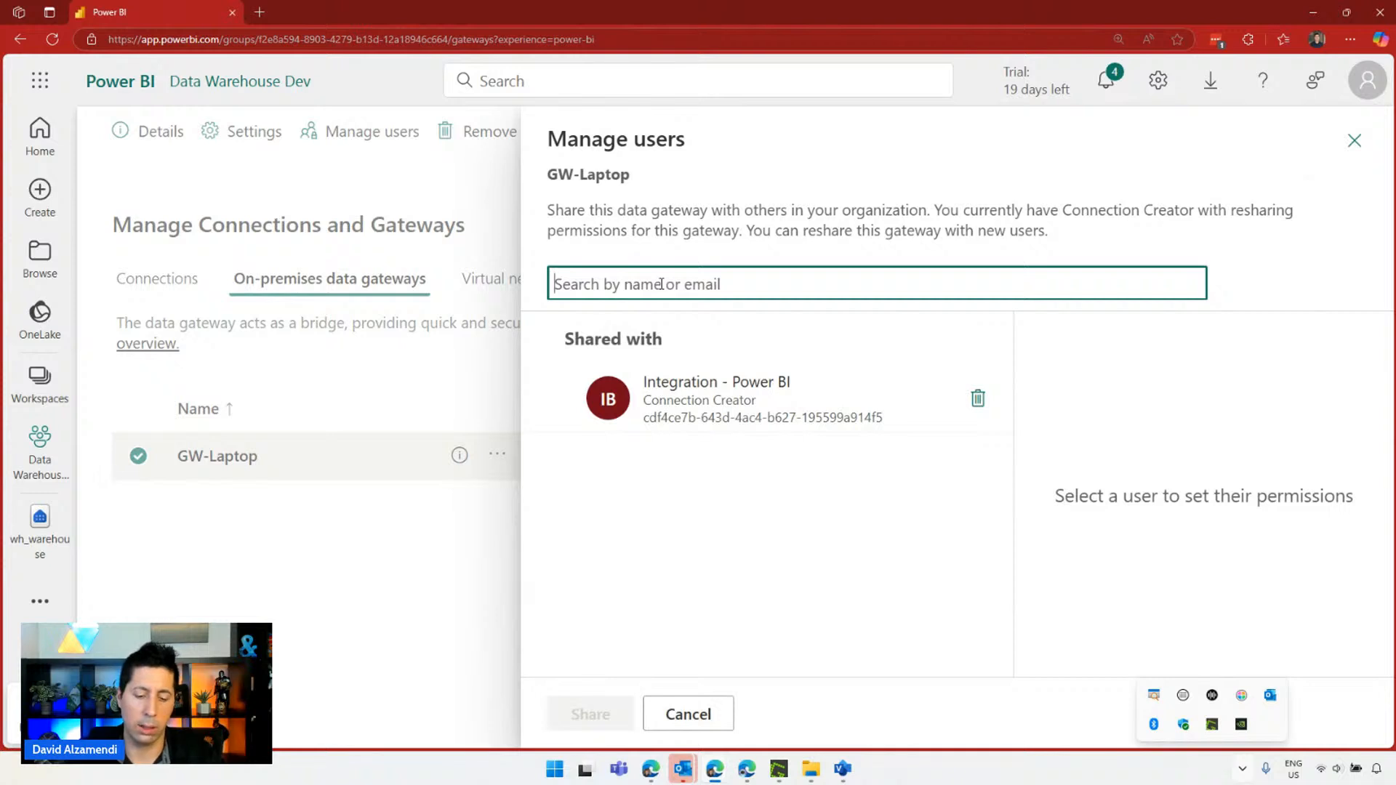
type("fabric")
key("Down")
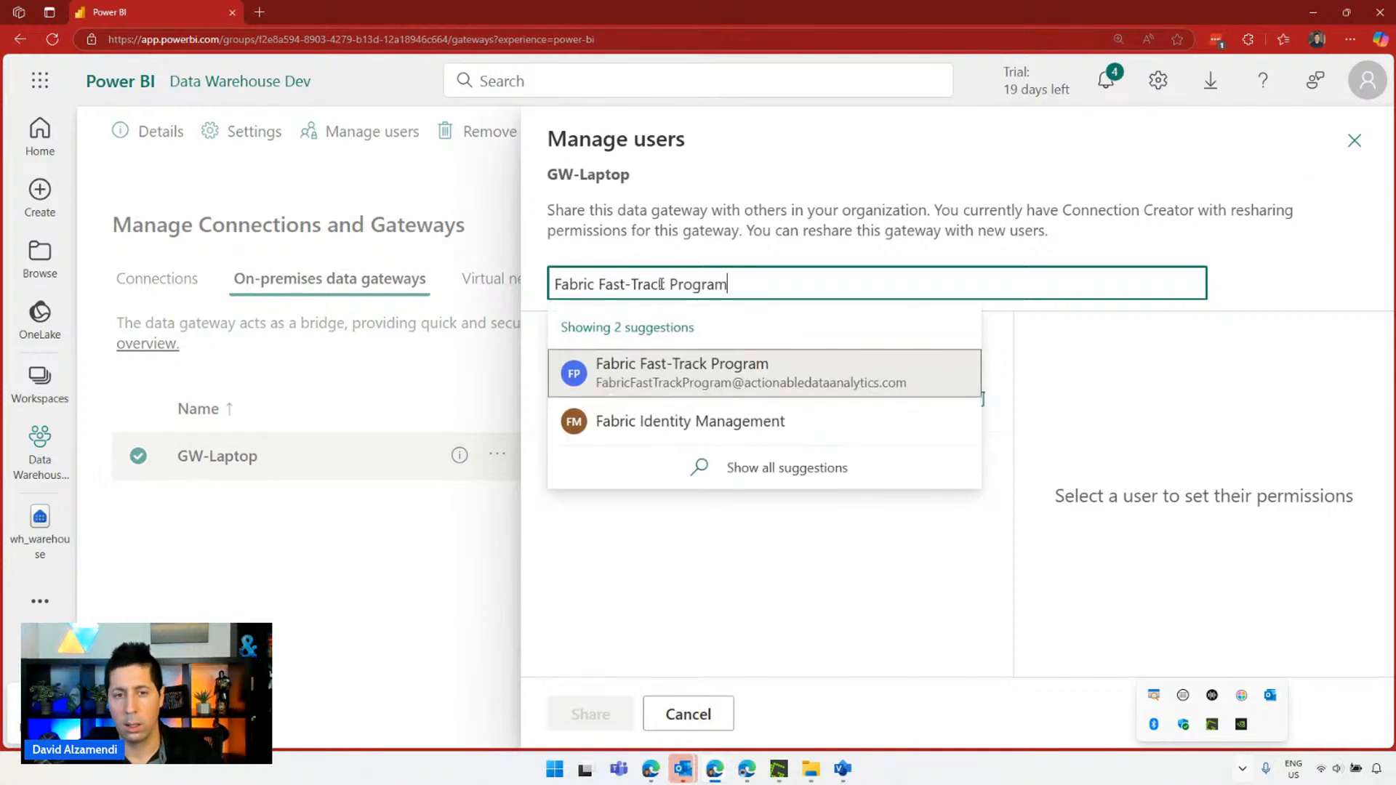
key("ctrl+a")
type("data")
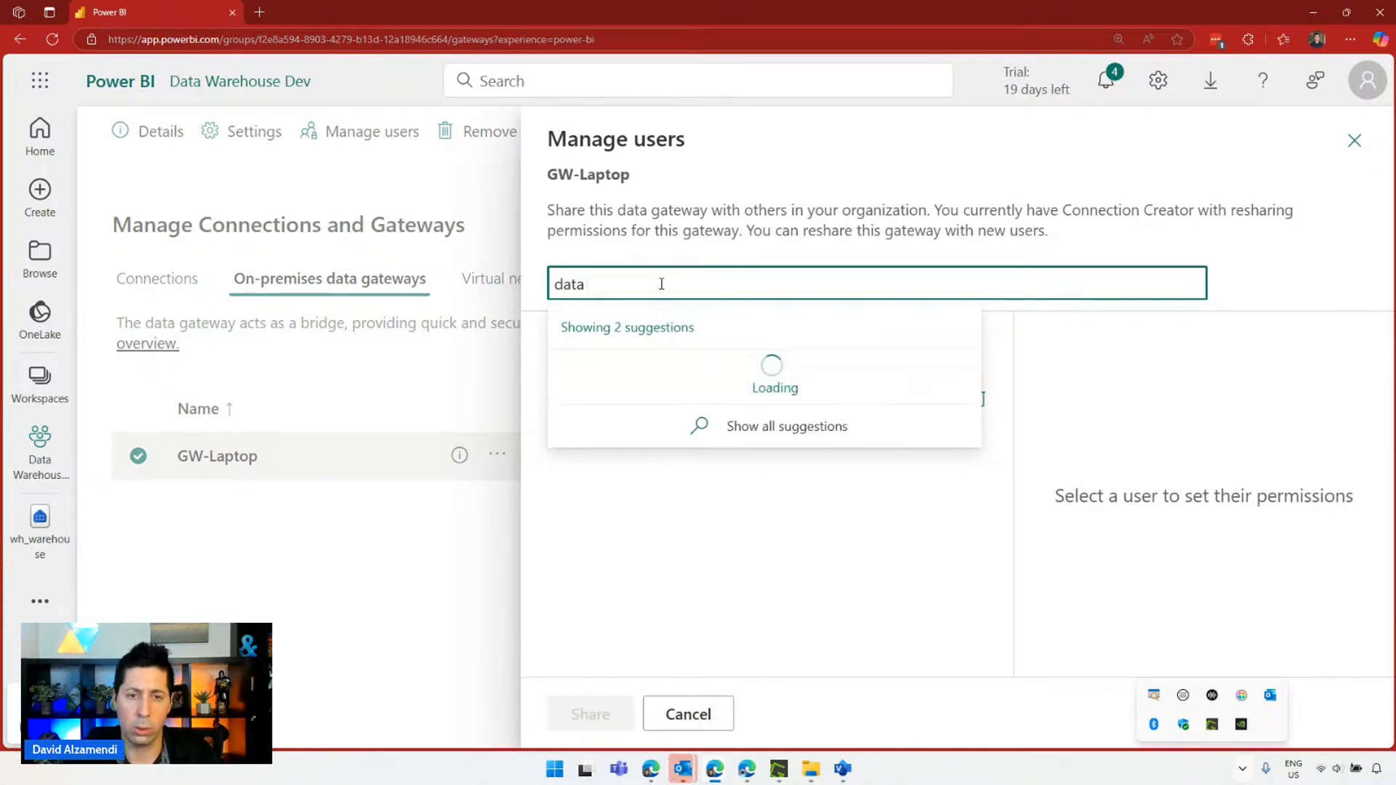
key("Down")
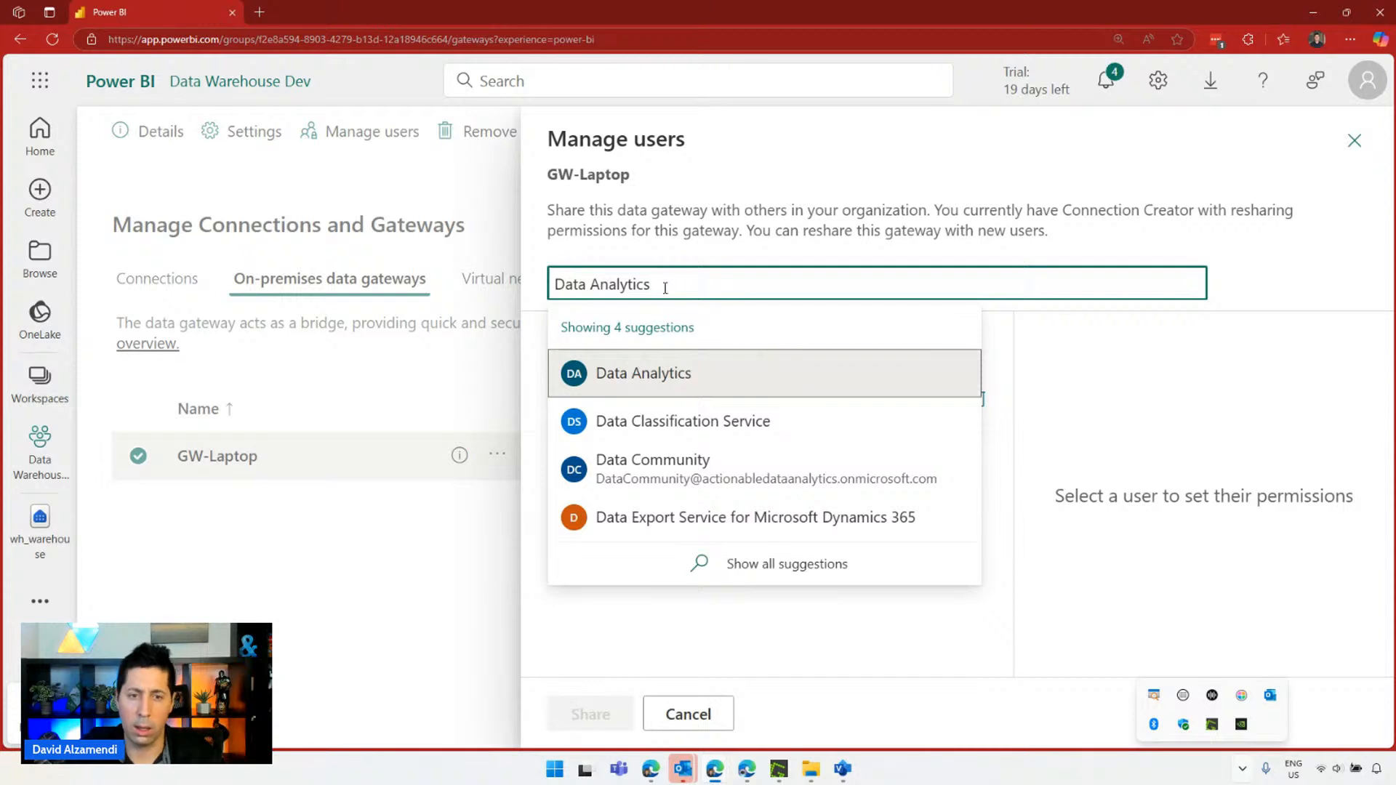
left_click(666, 373)
left_click(554, 396)
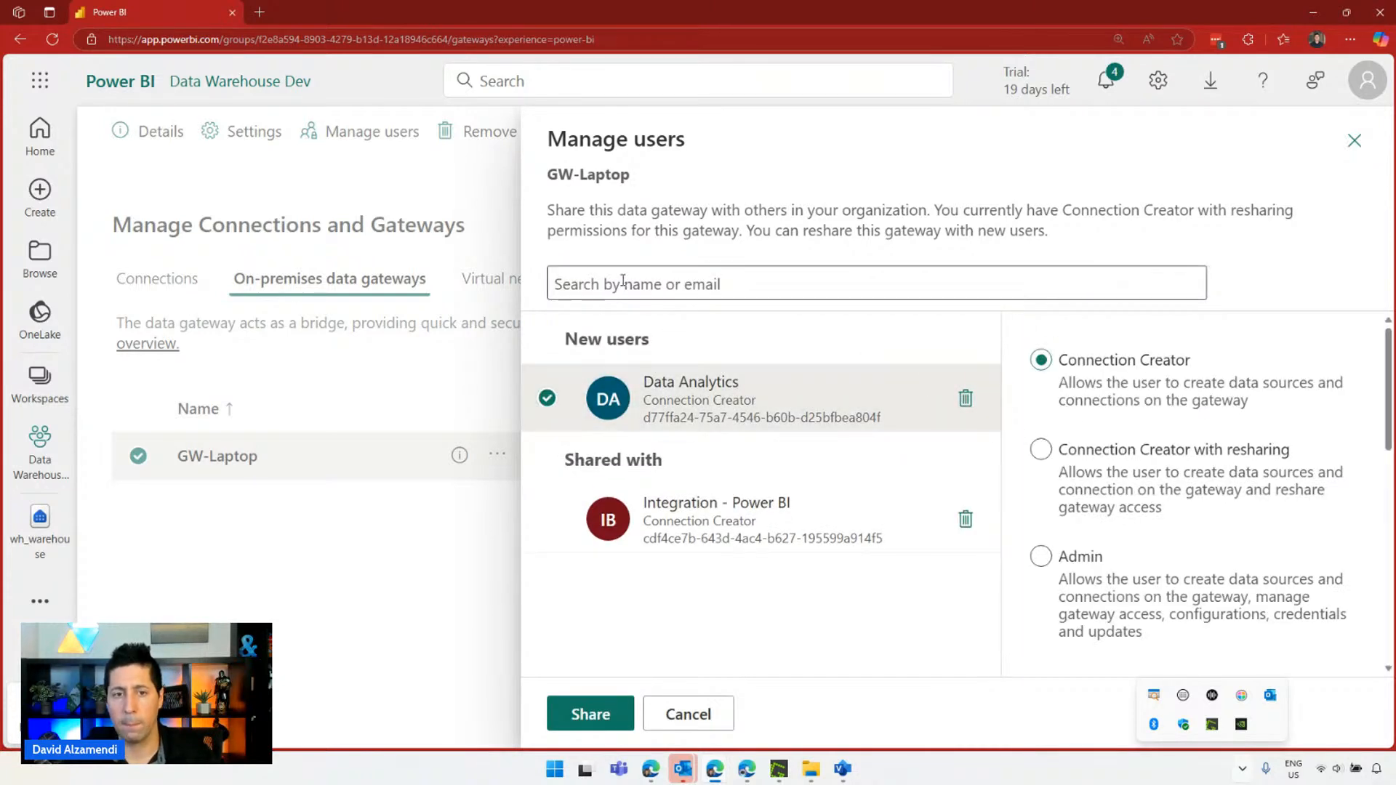
Review the gateway permission levels, choose Admin for Data Analytics and cancel the sharing.
scroll(1163, 508, "down", 6)
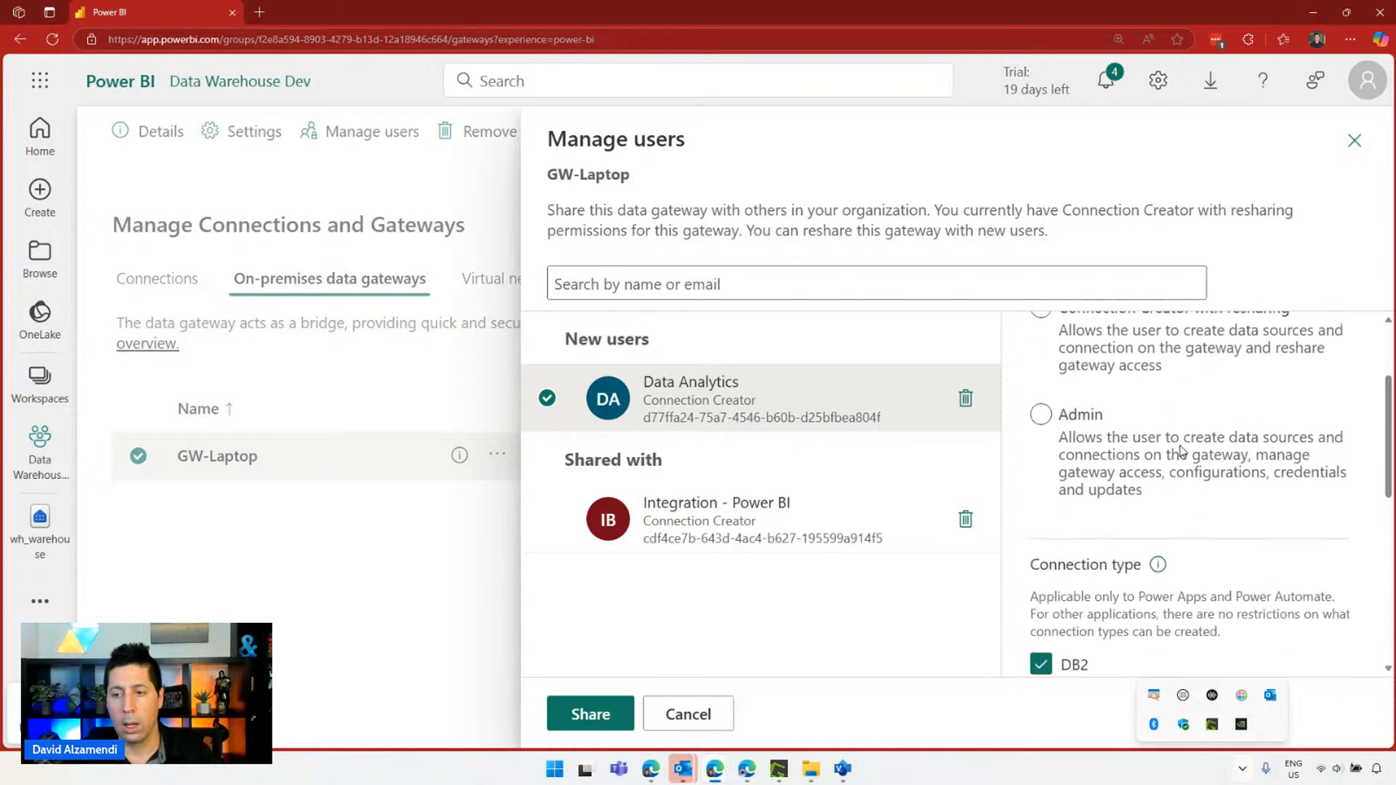
scroll(1163, 512, "up", 7)
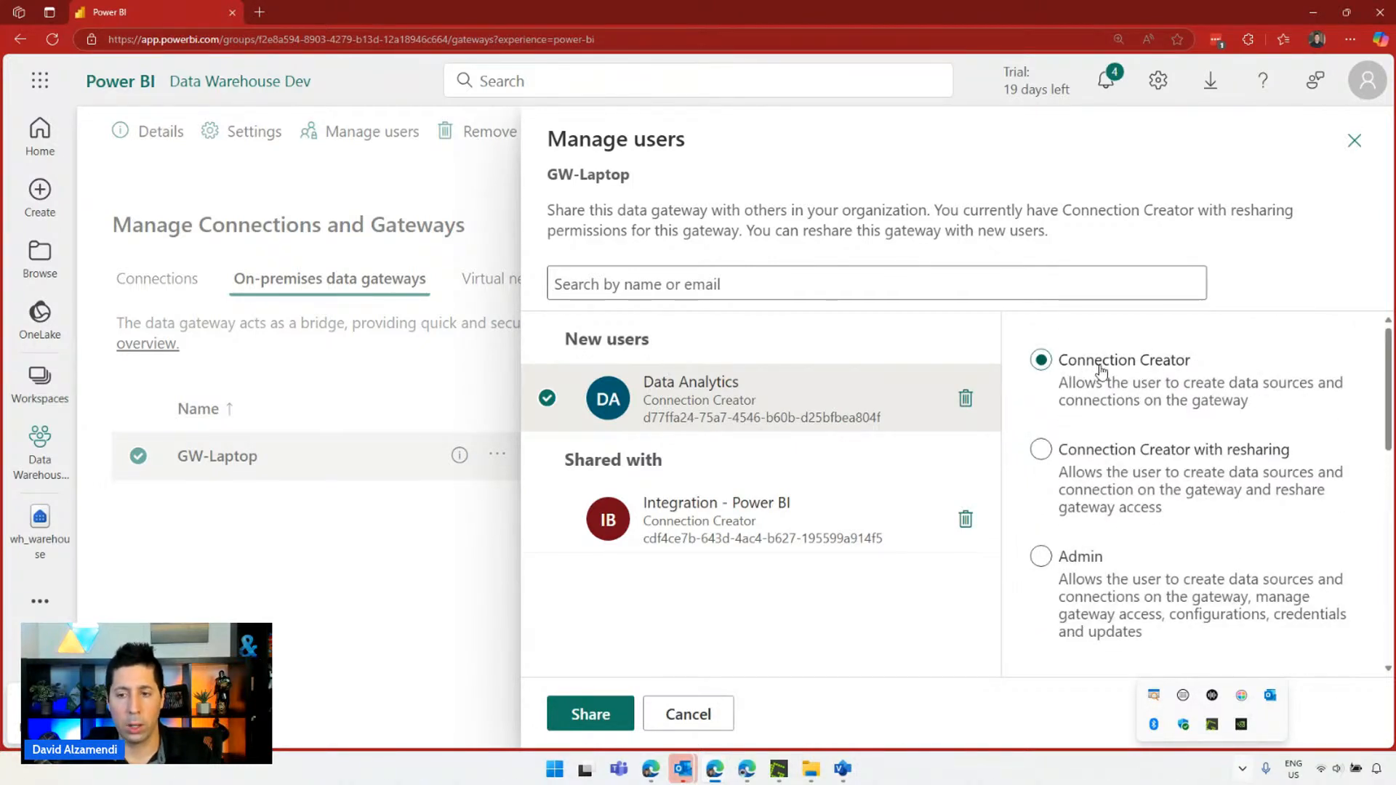
left_click(1041, 556)
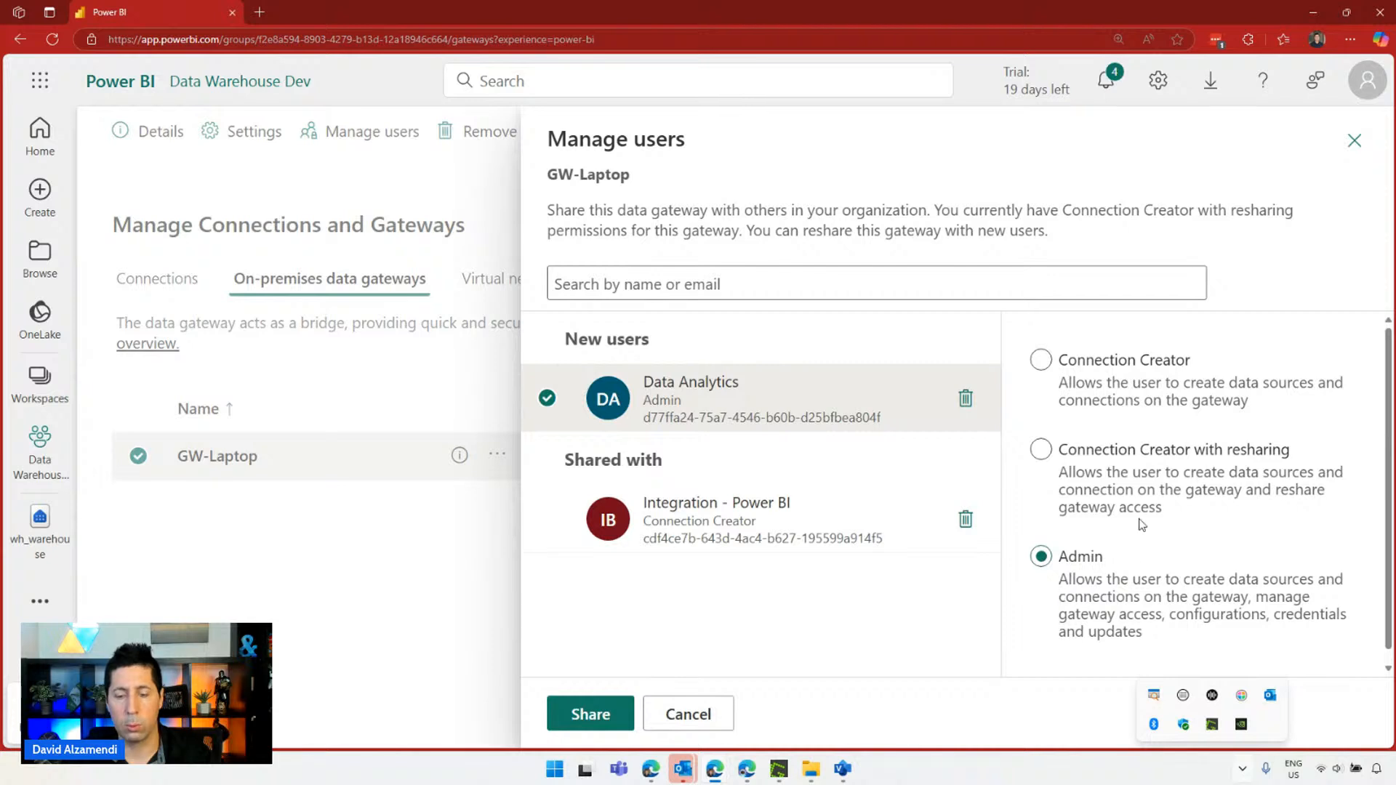
left_click(696, 714)
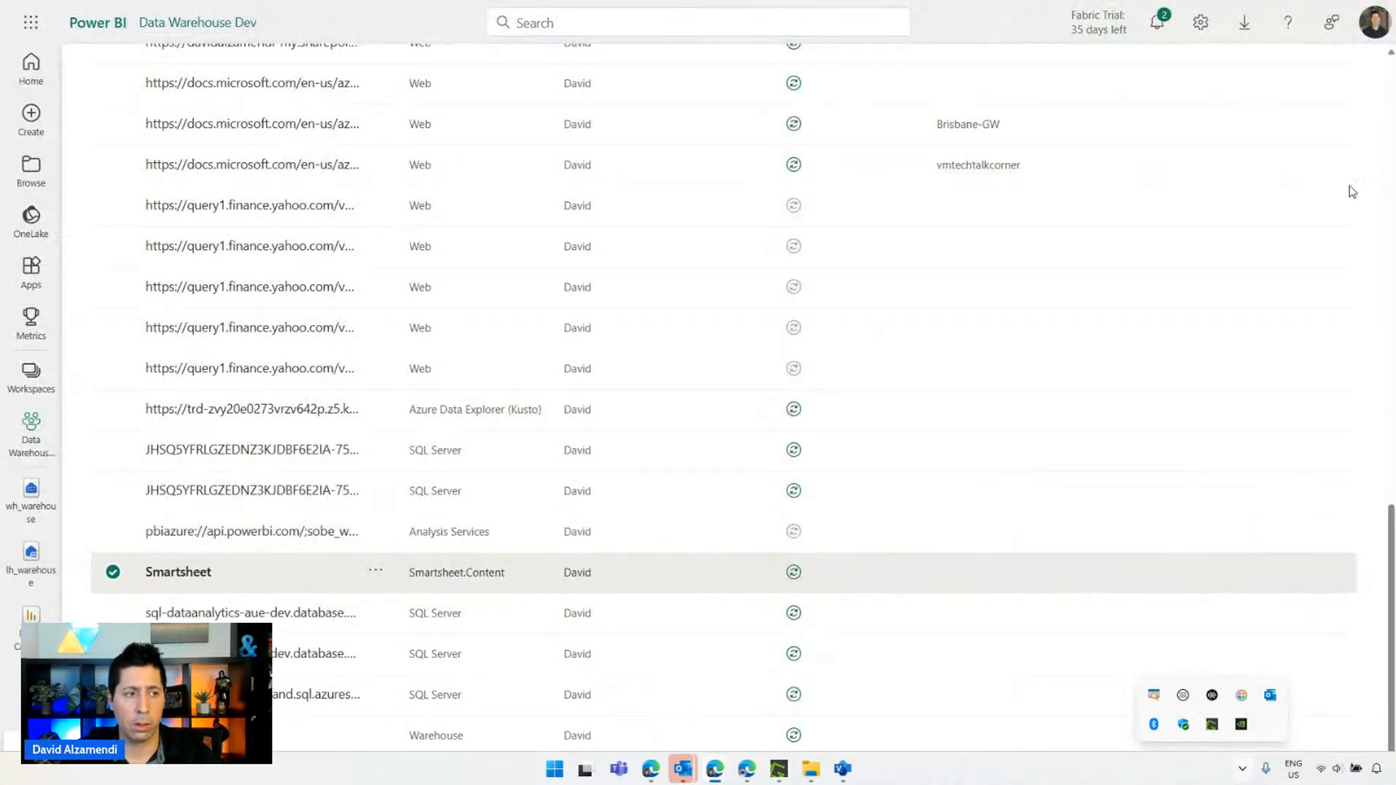
Open the Admin portal in the first tenant's Power BI window.
scroll(623, 269, "up", 5)
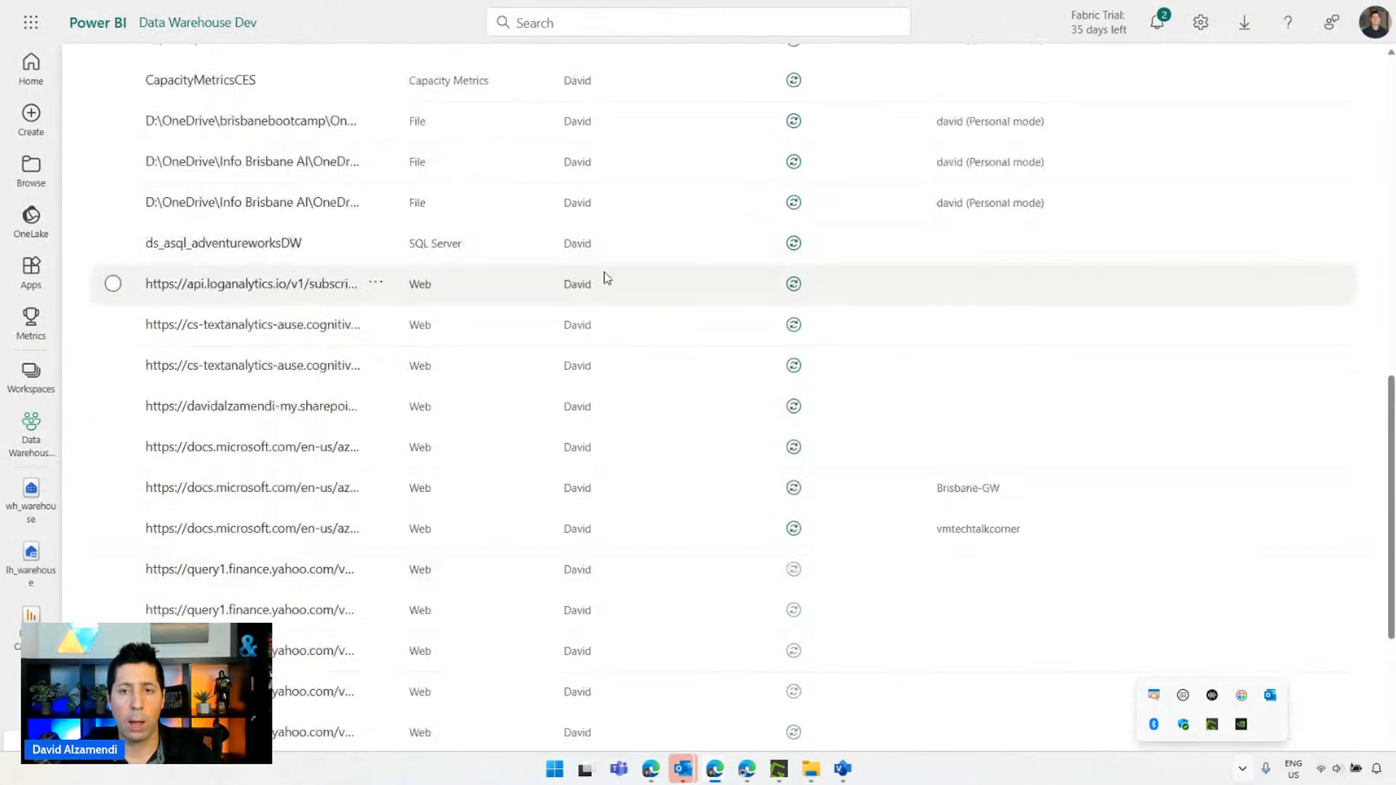
scroll(587, 277, "up", 10)
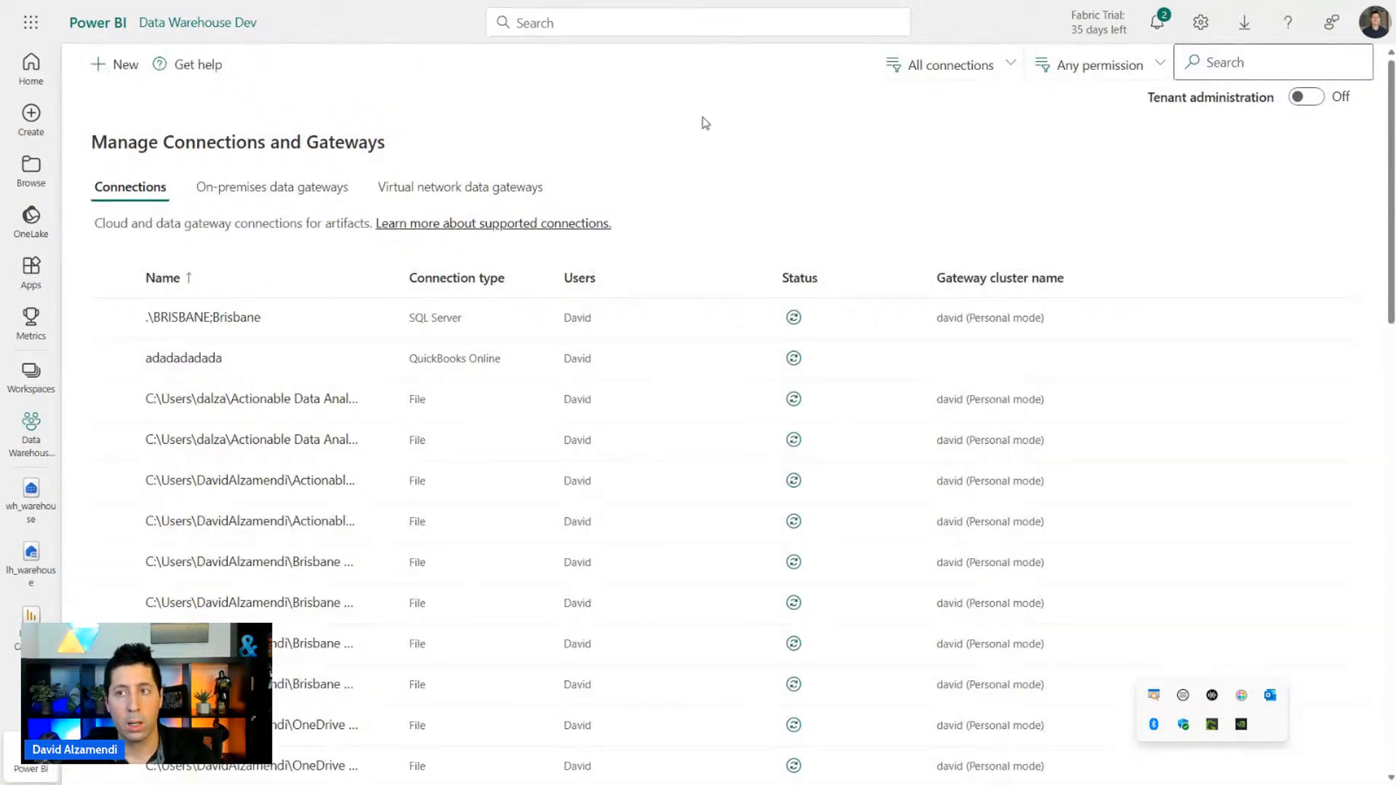
left_click(1201, 28)
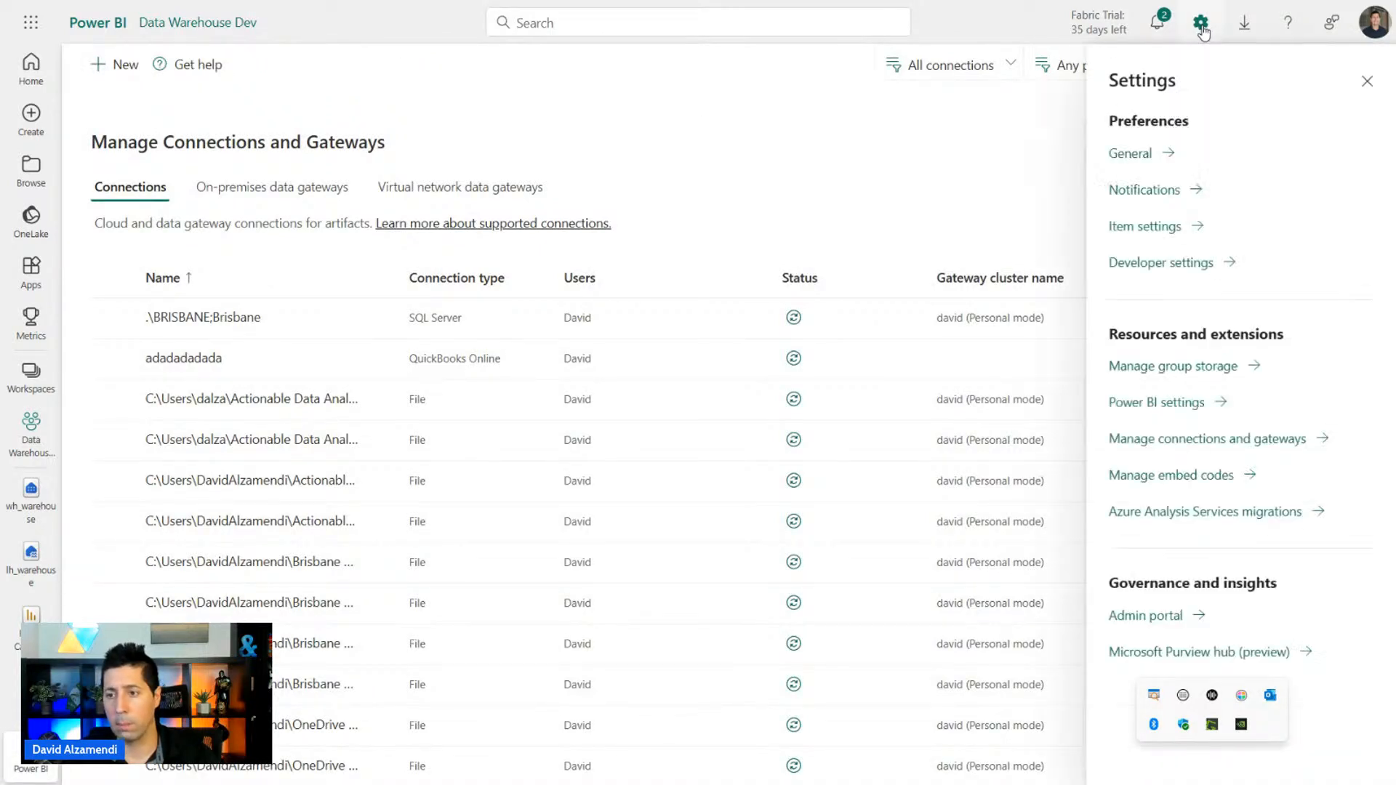
left_click(1154, 617)
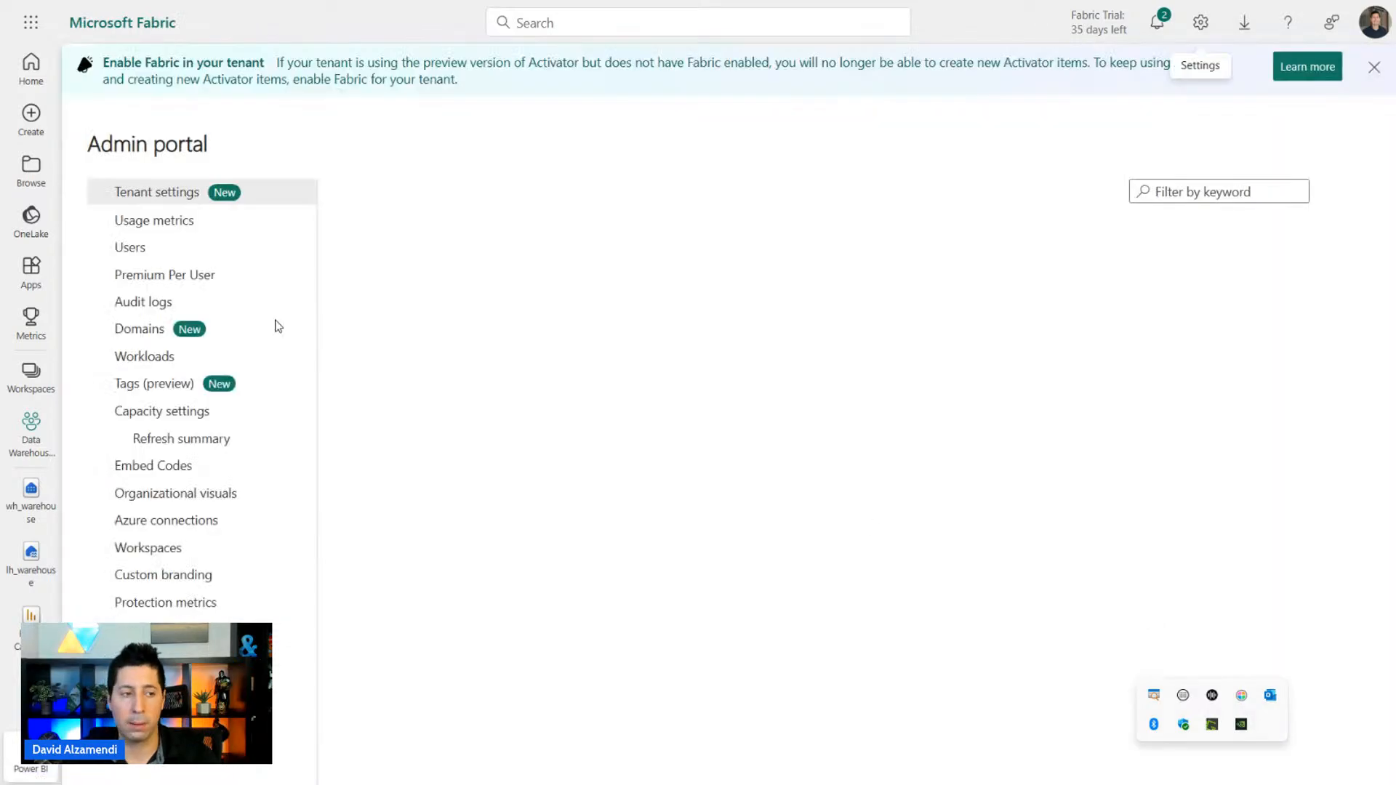
Show the Fabric capacities in the capacity settings and open the details of the fbcdataaus2 capacity.
left_click(192, 411)
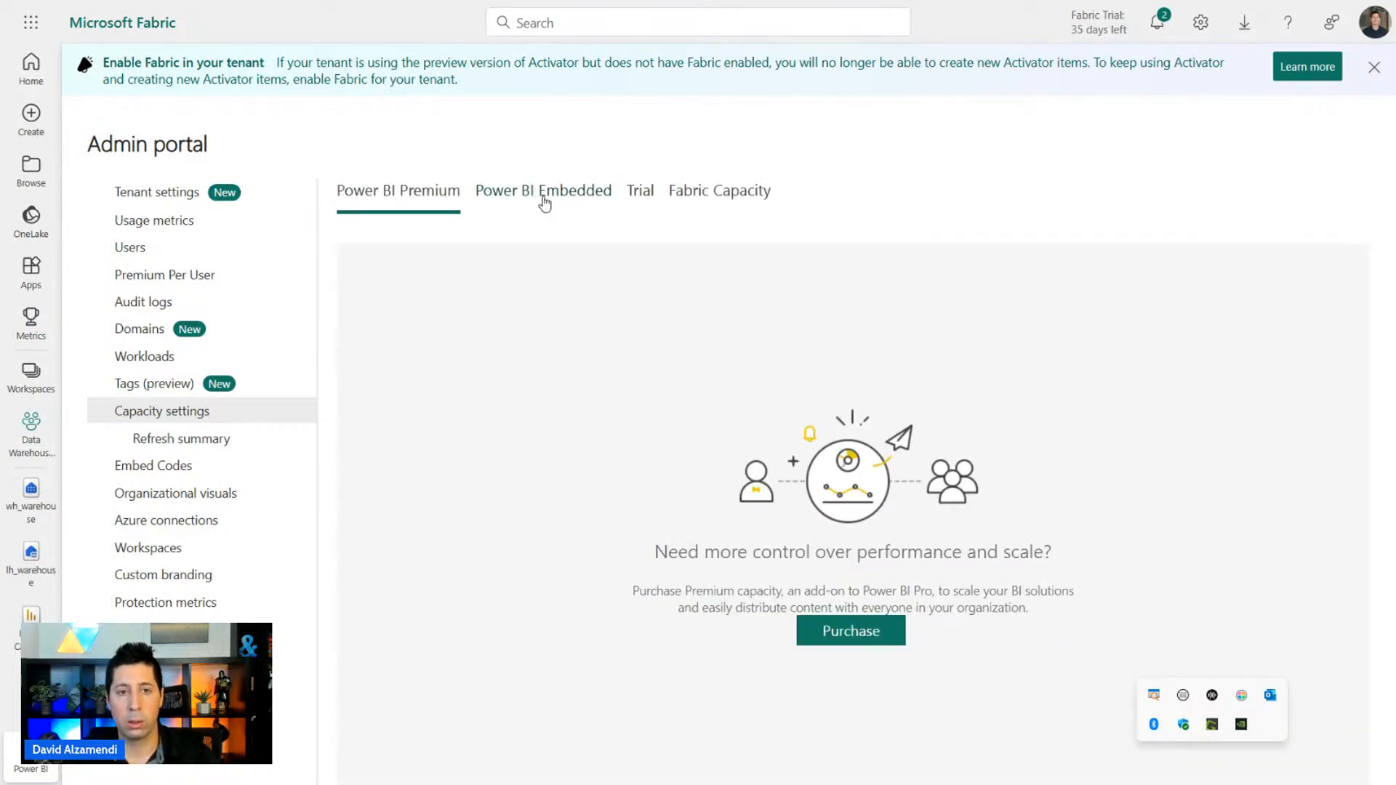
left_click(718, 192)
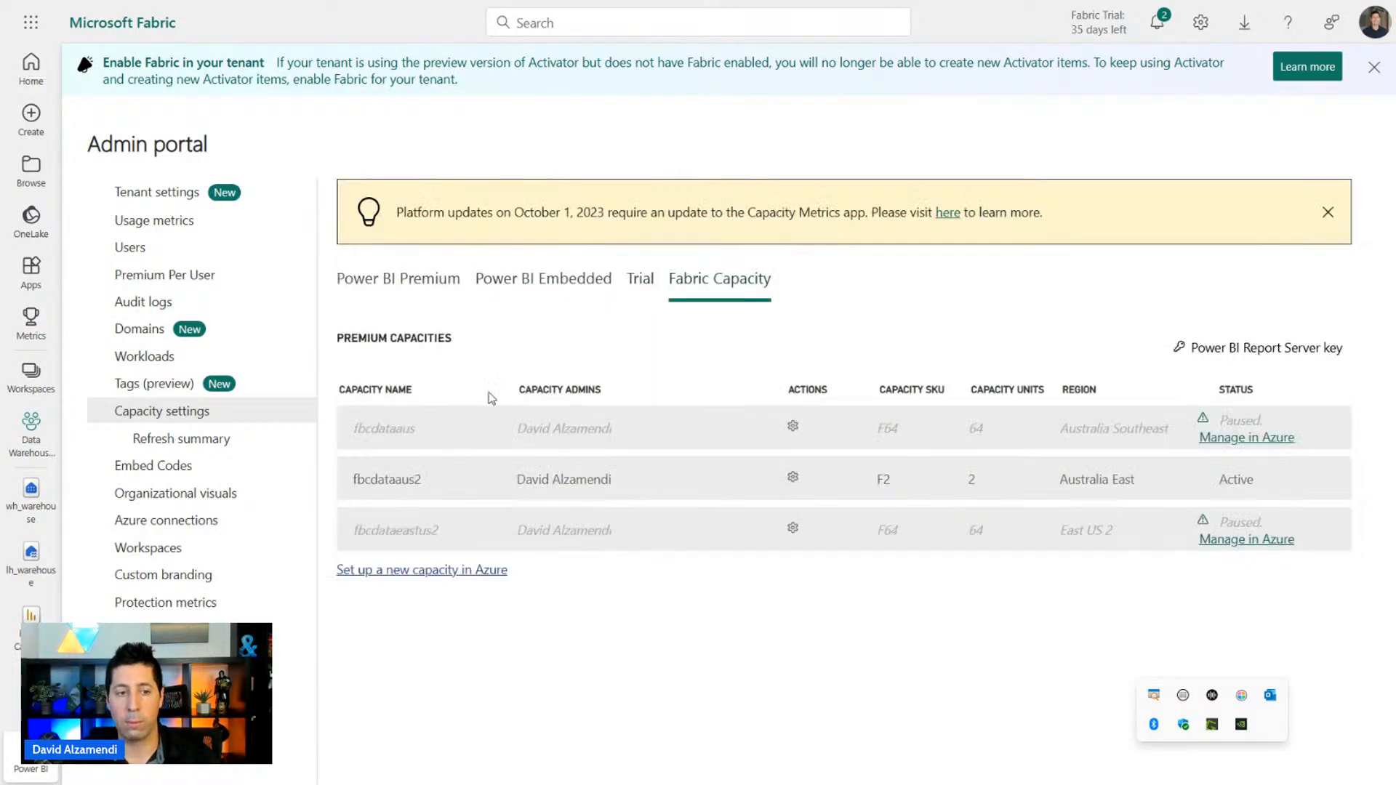
left_click(387, 480)
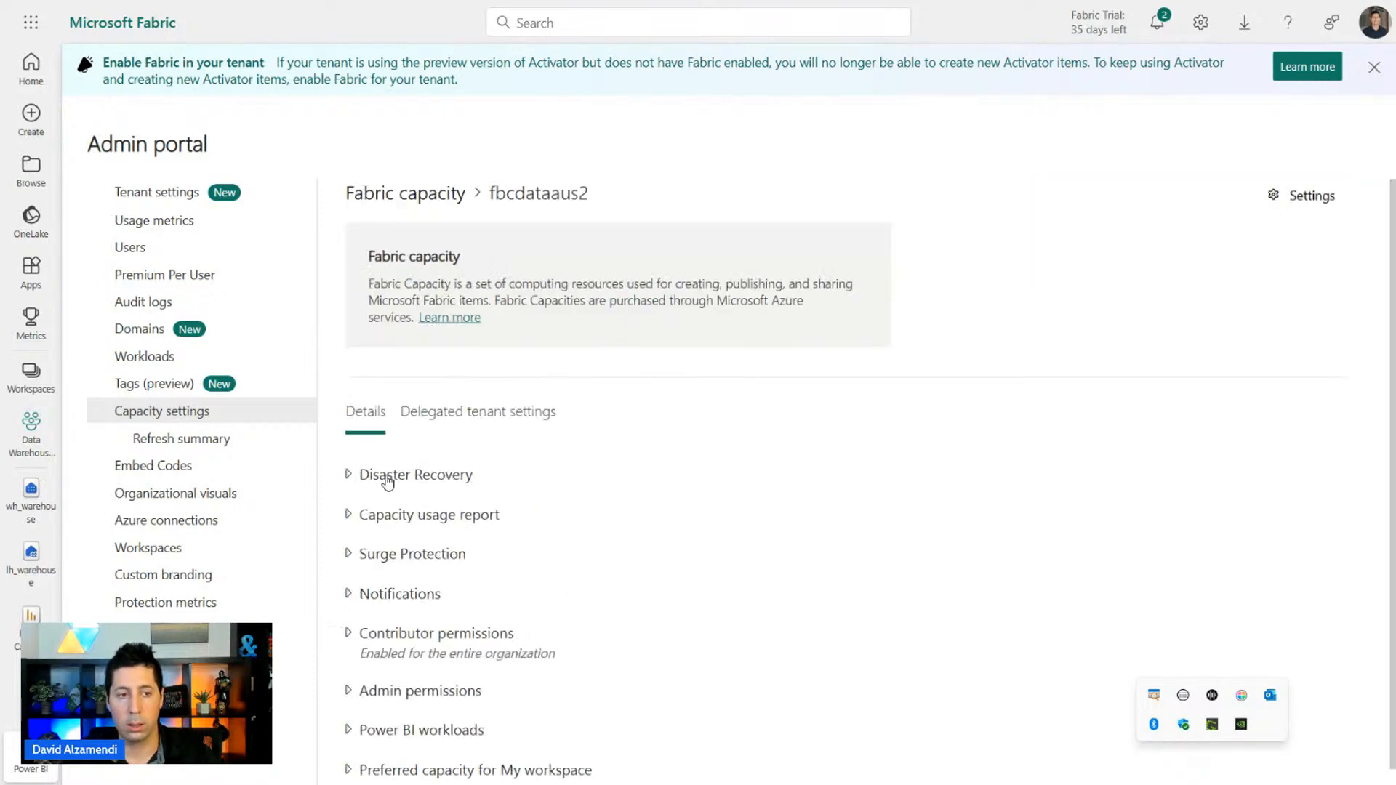
Review the Surge Protection thresholds of the fbcdataaus2 capacity and collapse the section.
scroll(494, 352, "down", 1)
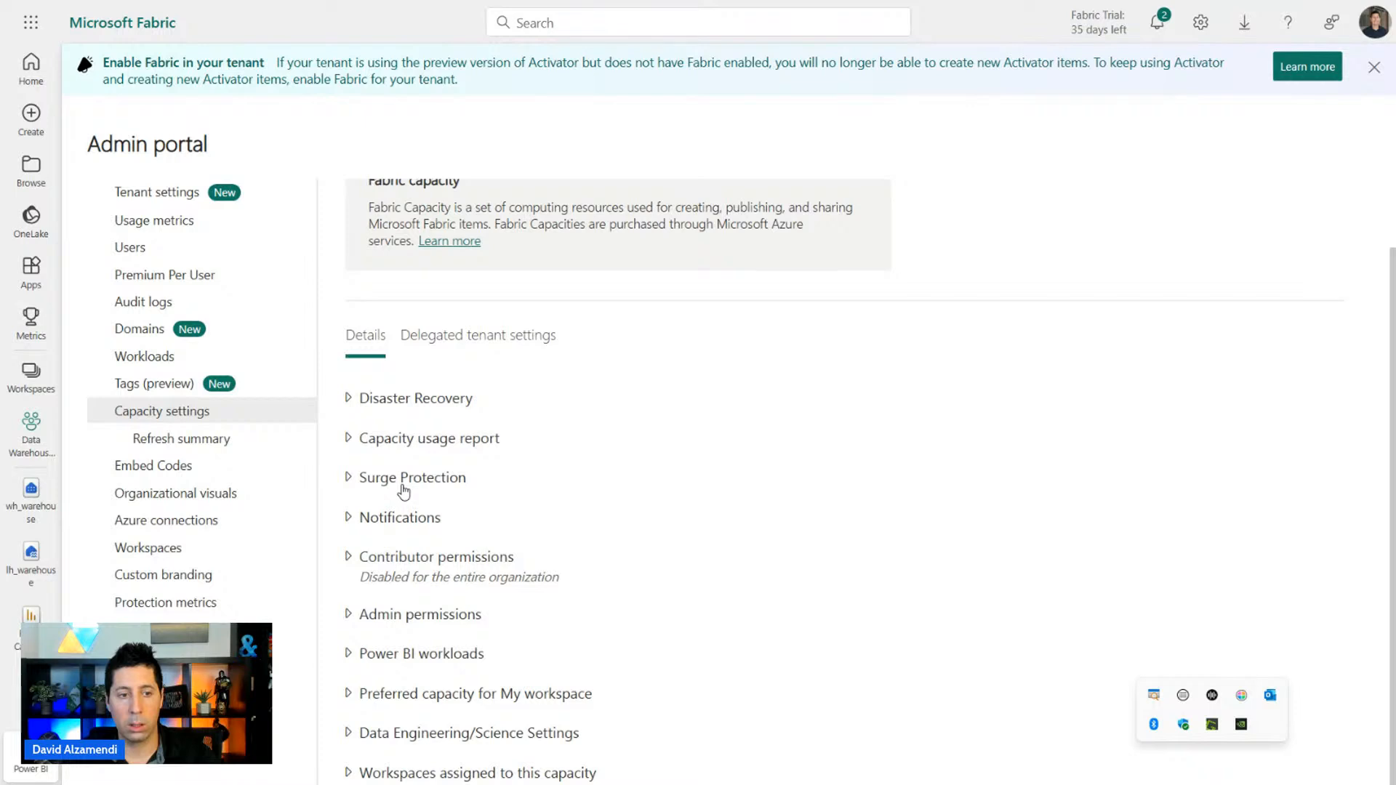
left_click(405, 486)
scroll(418, 453, "down", 3)
scroll(418, 452, "down", 3)
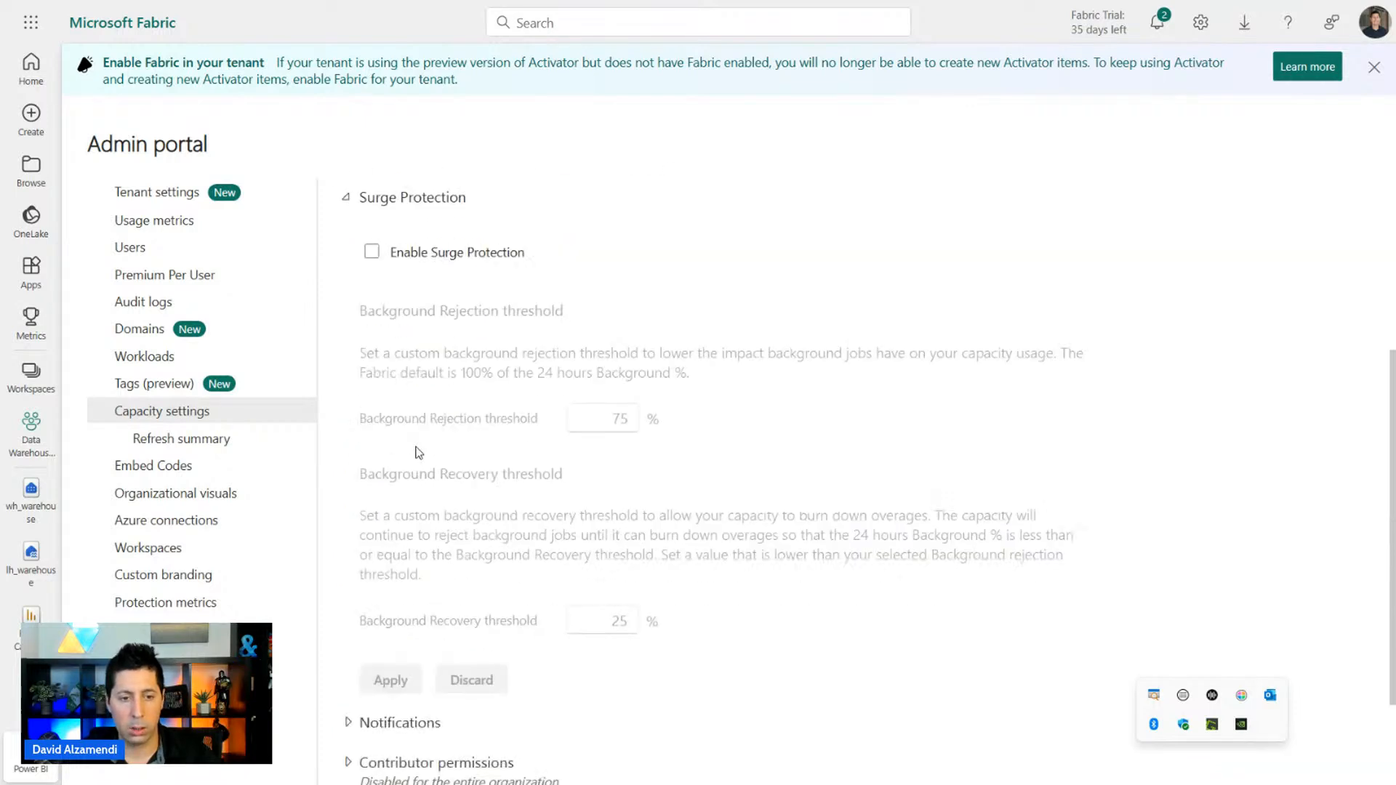
scroll(418, 452, "up", 4)
left_click(413, 367)
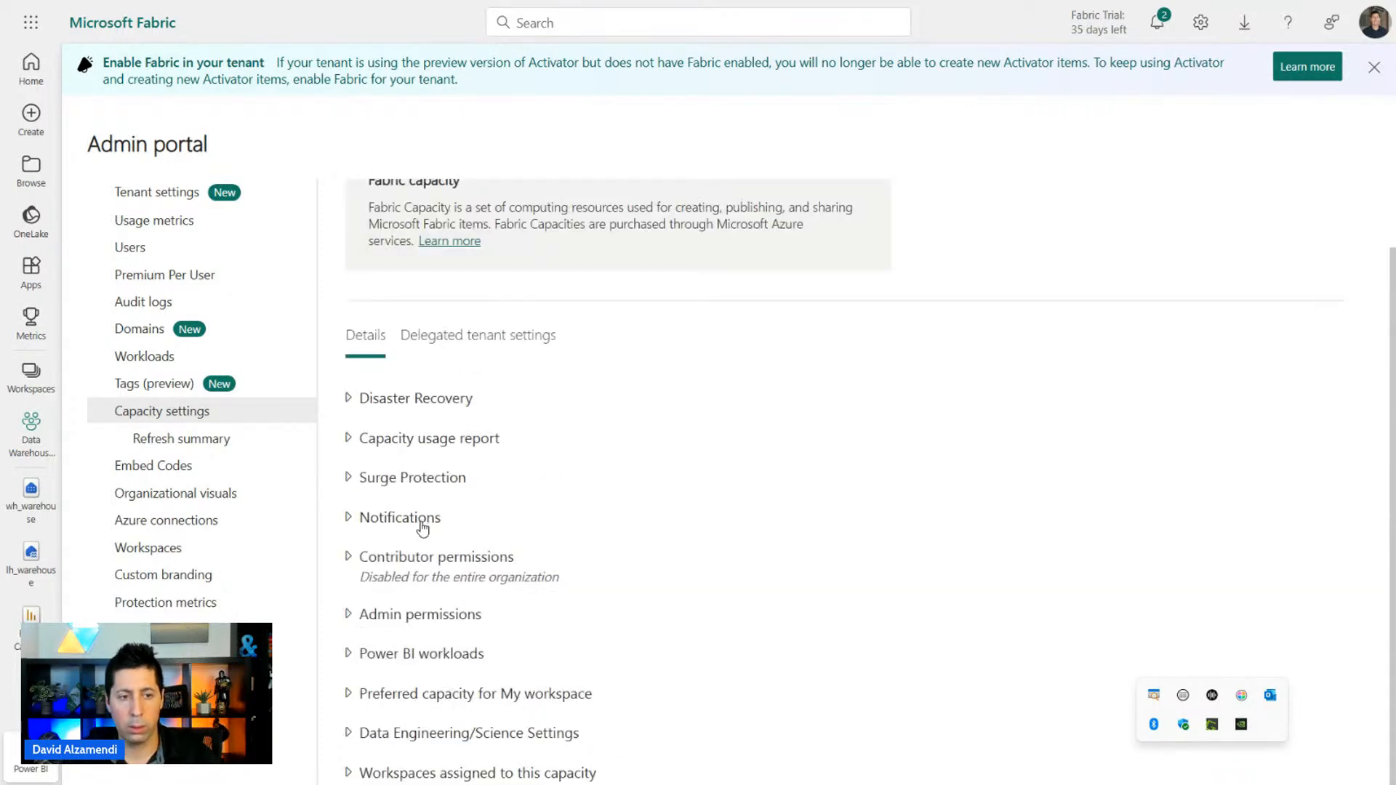
Enable capacity notifications for the usage percentage and for exceeded capacity, sent to capacity admins and to specific contacts.
left_click(419, 518)
scroll(480, 480, "down", 4)
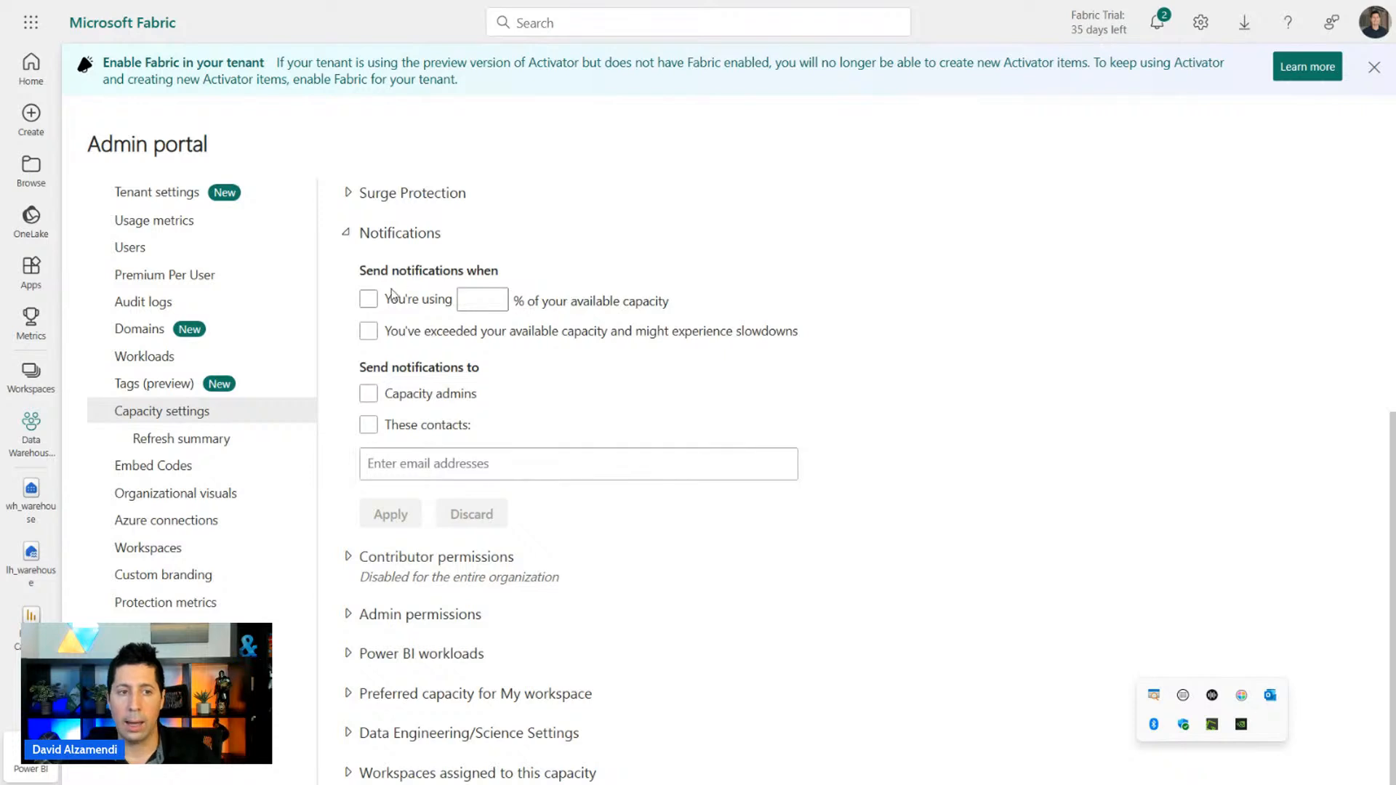
scroll(385, 349, "up", 1)
left_click(368, 371)
left_click(368, 466)
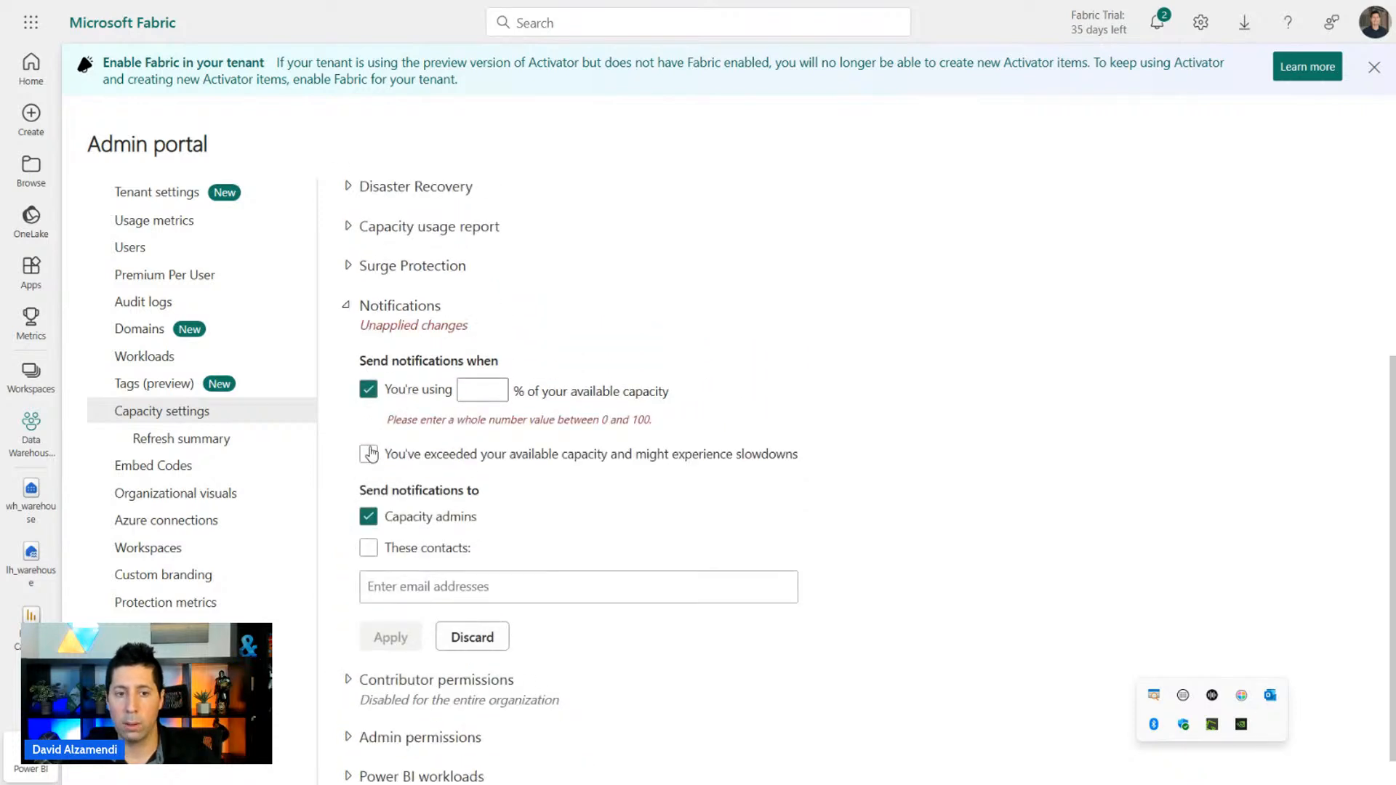
left_click(370, 454)
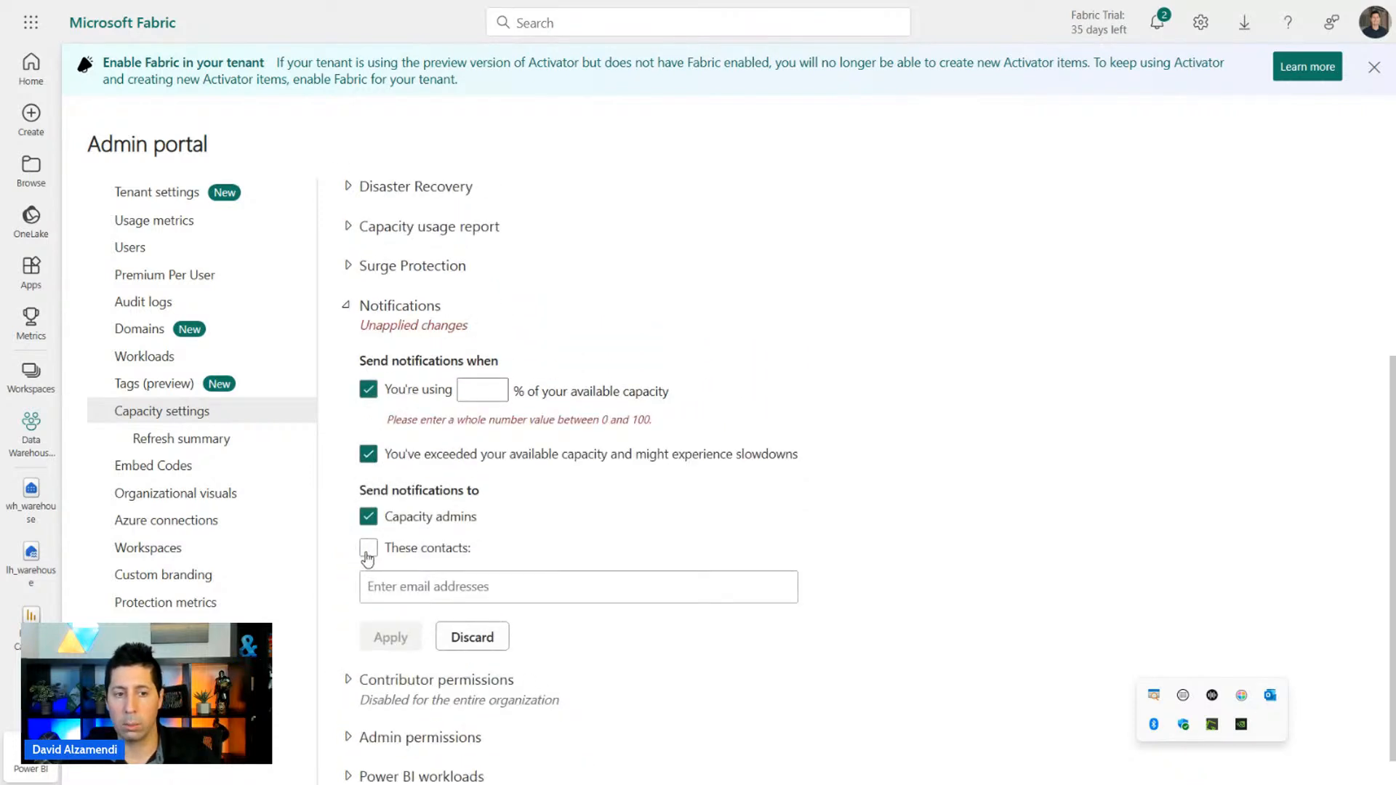
left_click(369, 550)
Set the notification threshold to 70% of the available capacity.
left_click(491, 390)
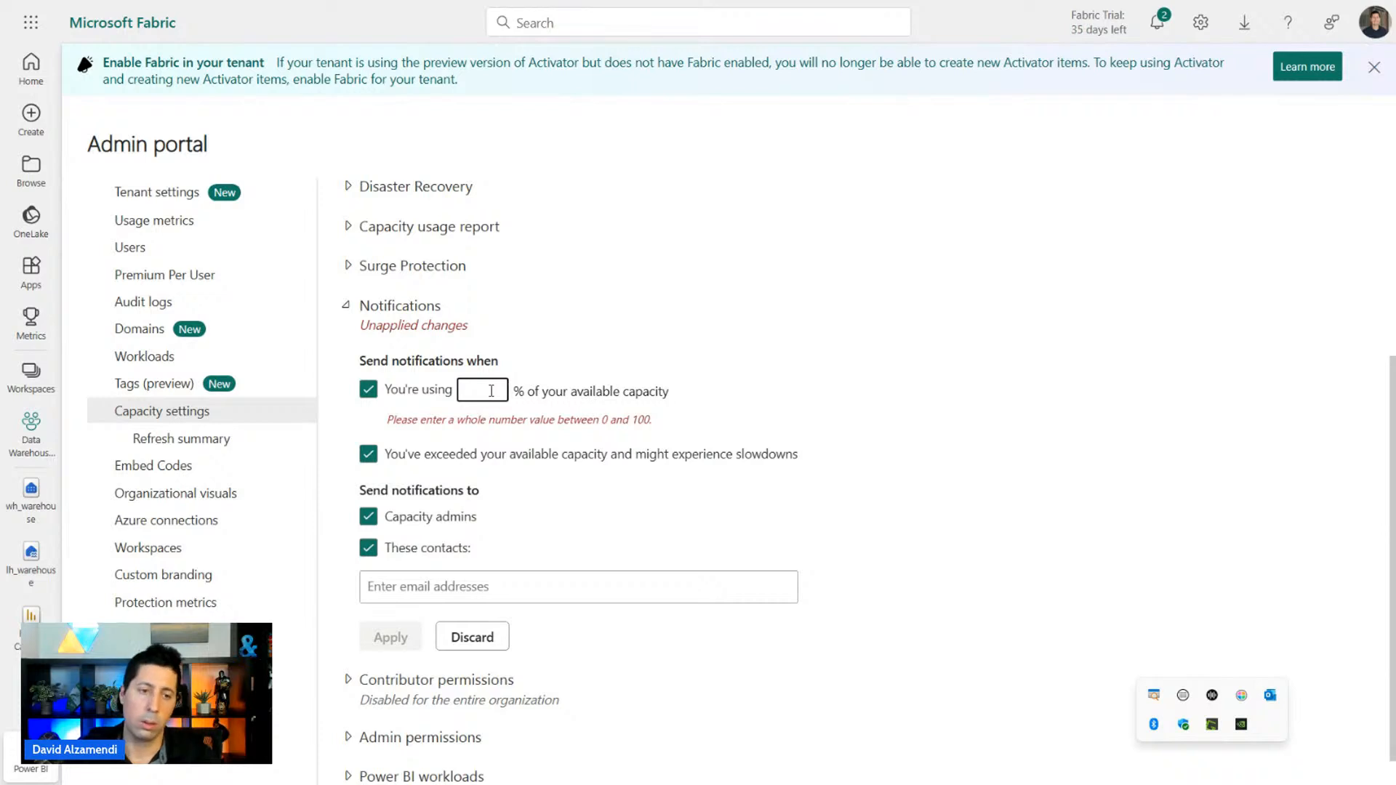
type("80")
double_click(489, 390)
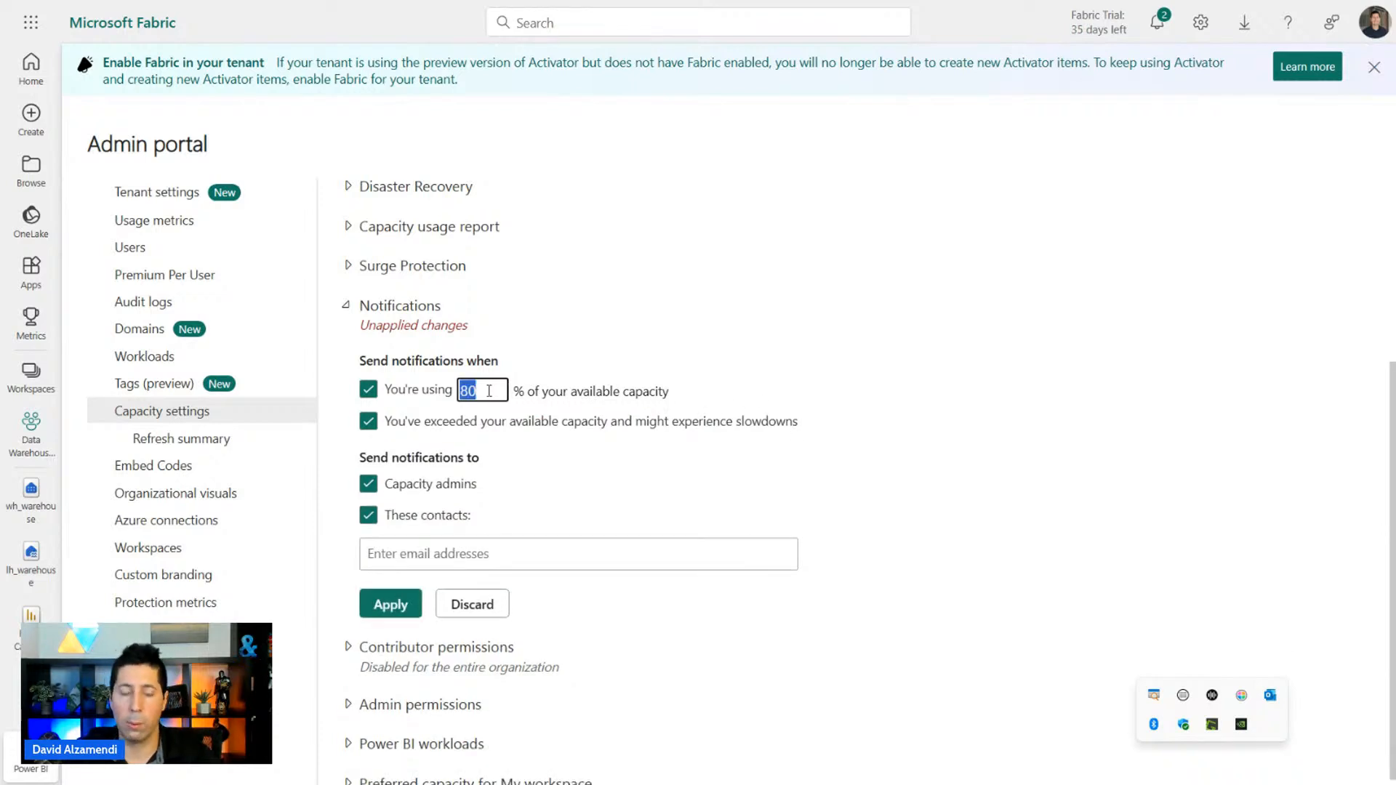
type("70")
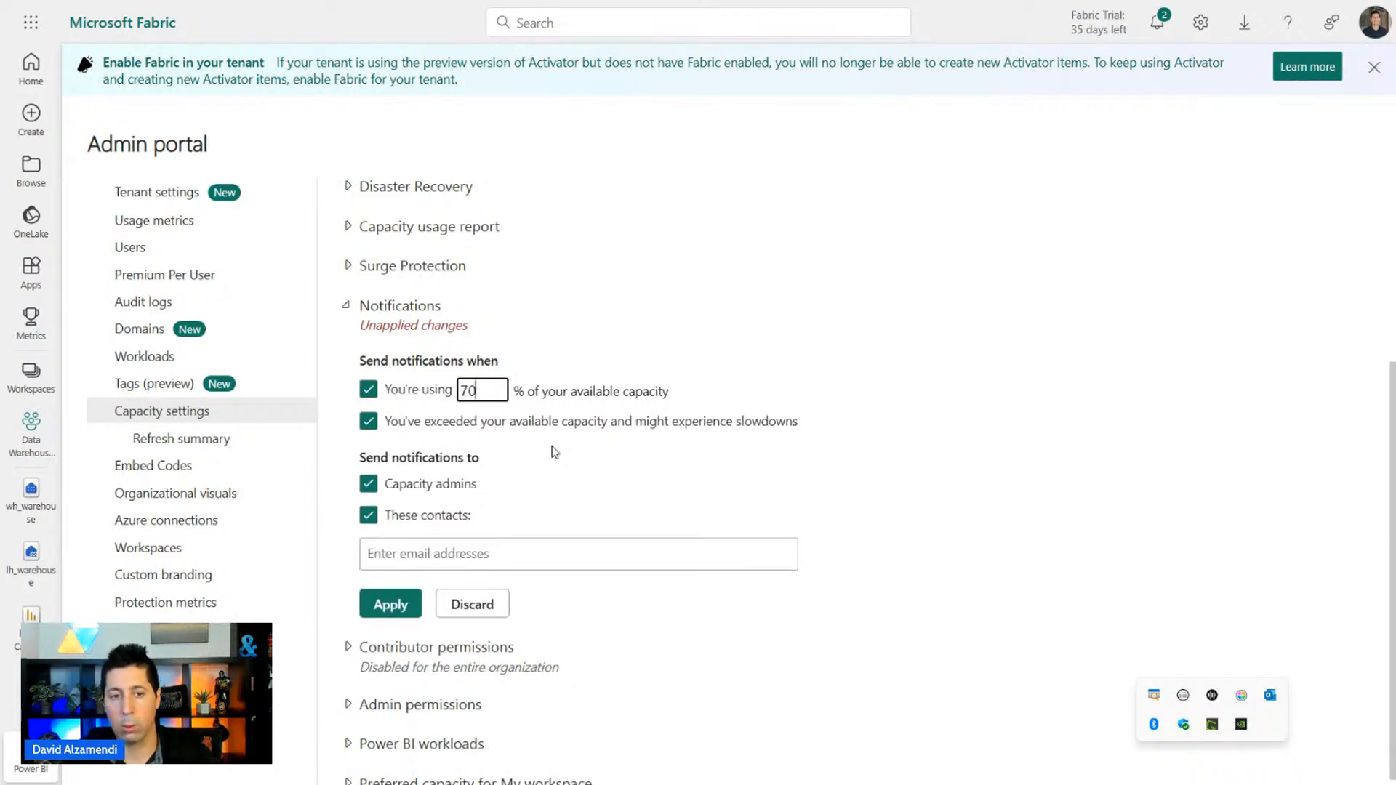
Enlarge the page and enter the notification contact's e-mail address.
key("ctrl+plus")
scroll(579, 499, "down", 2)
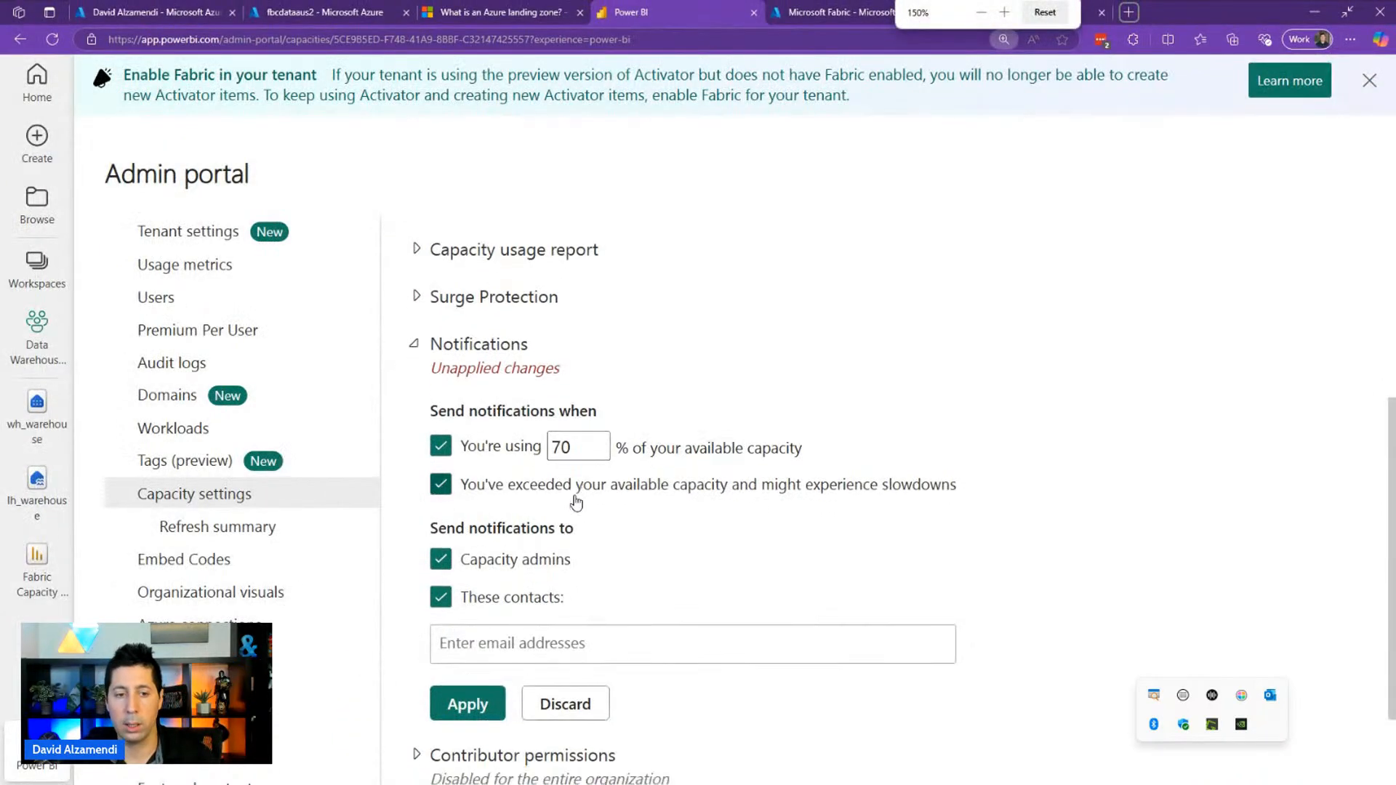
left_click(704, 441)
left_click(705, 441)
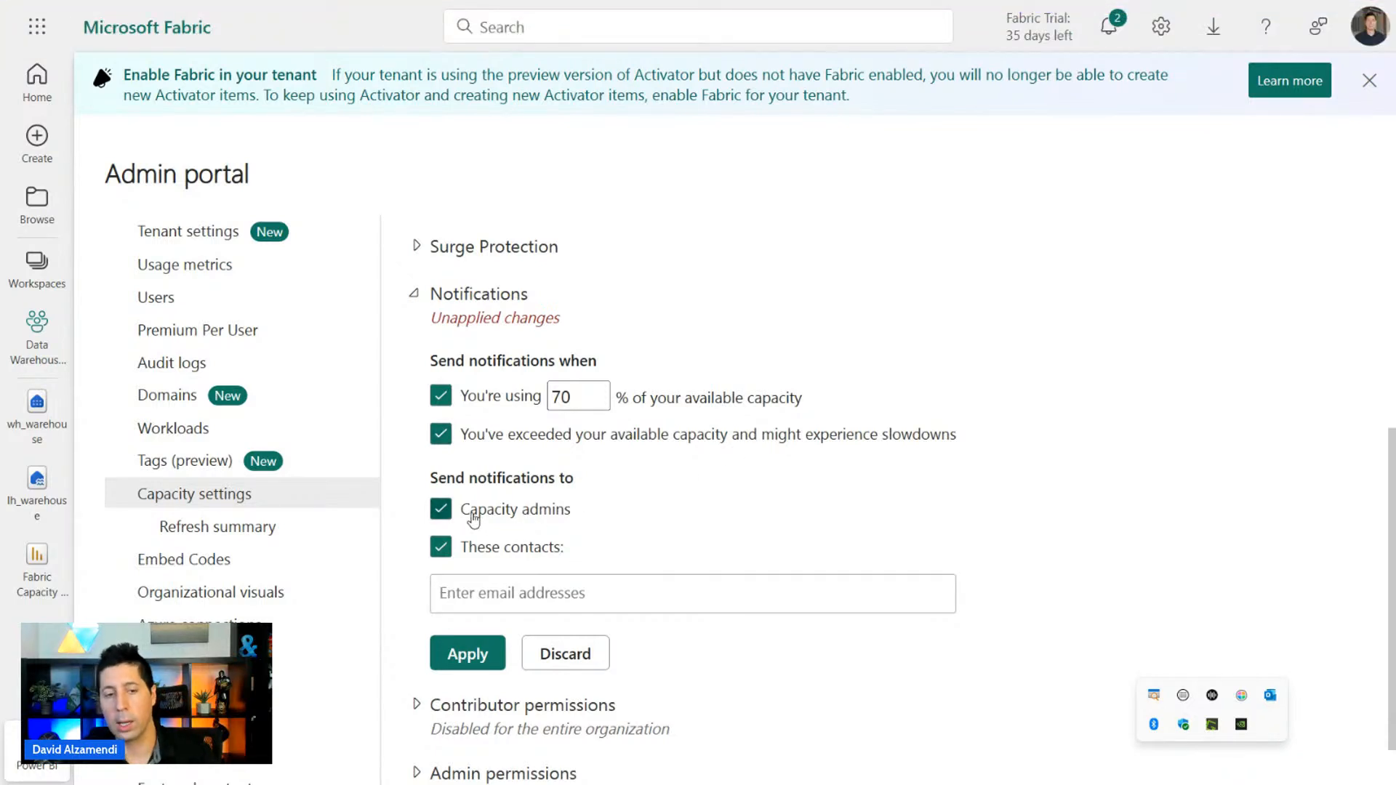
left_click(548, 589)
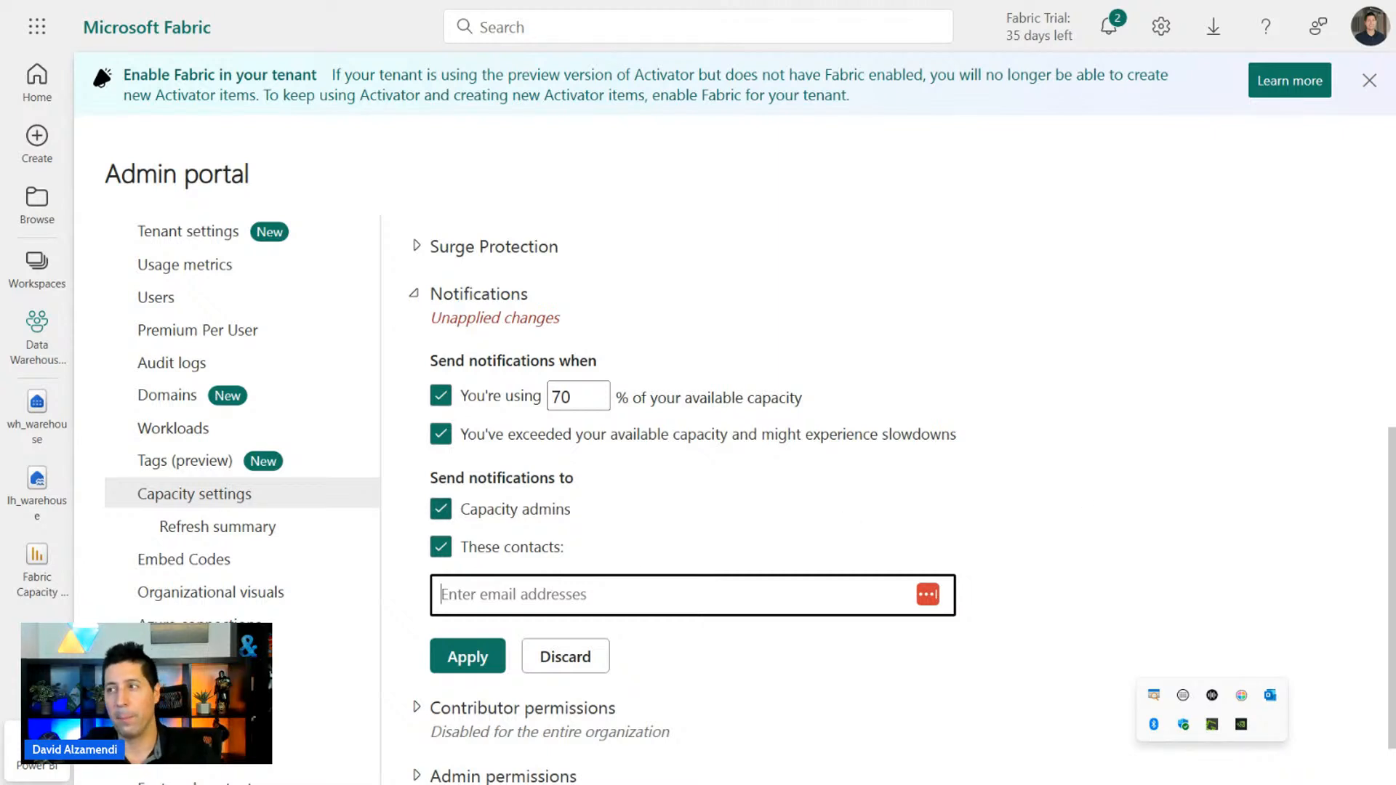
type("i")
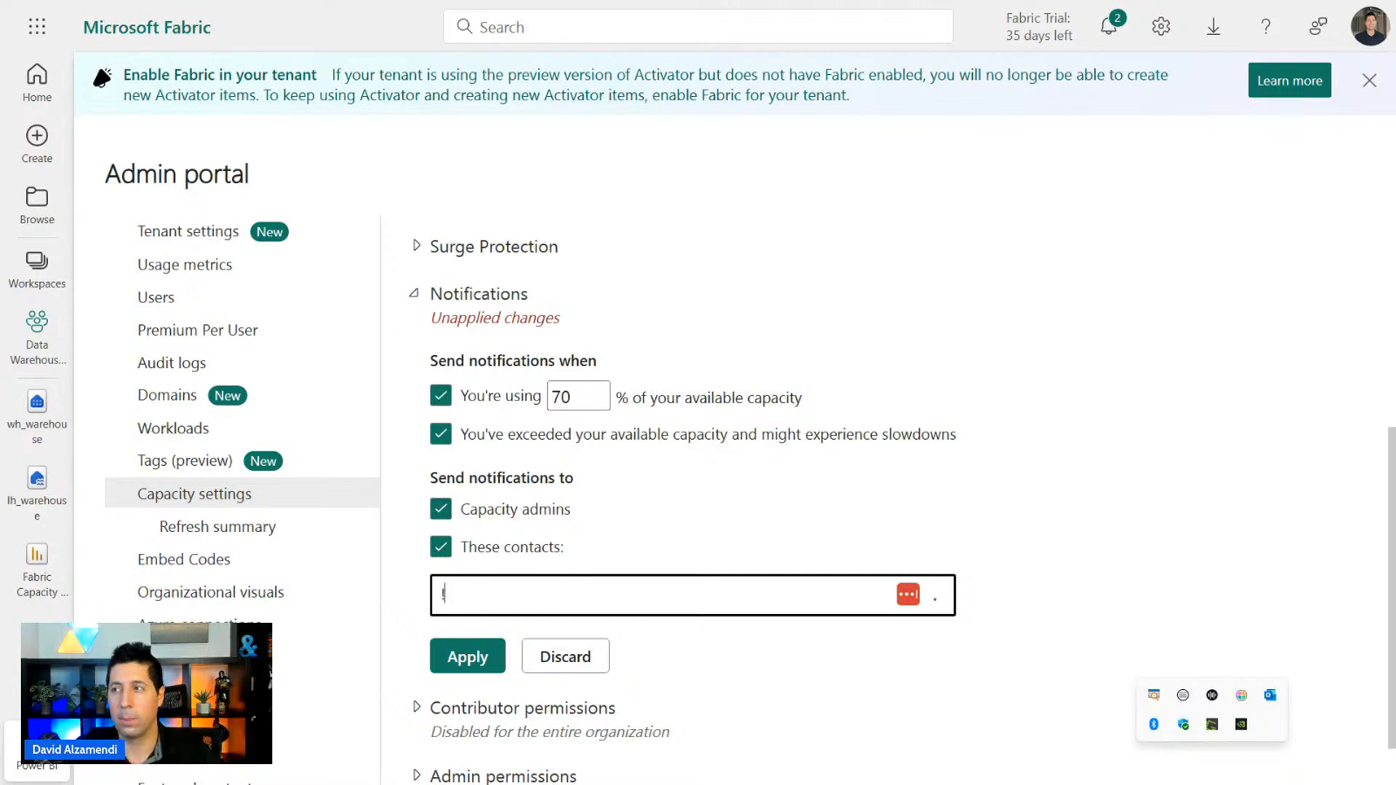